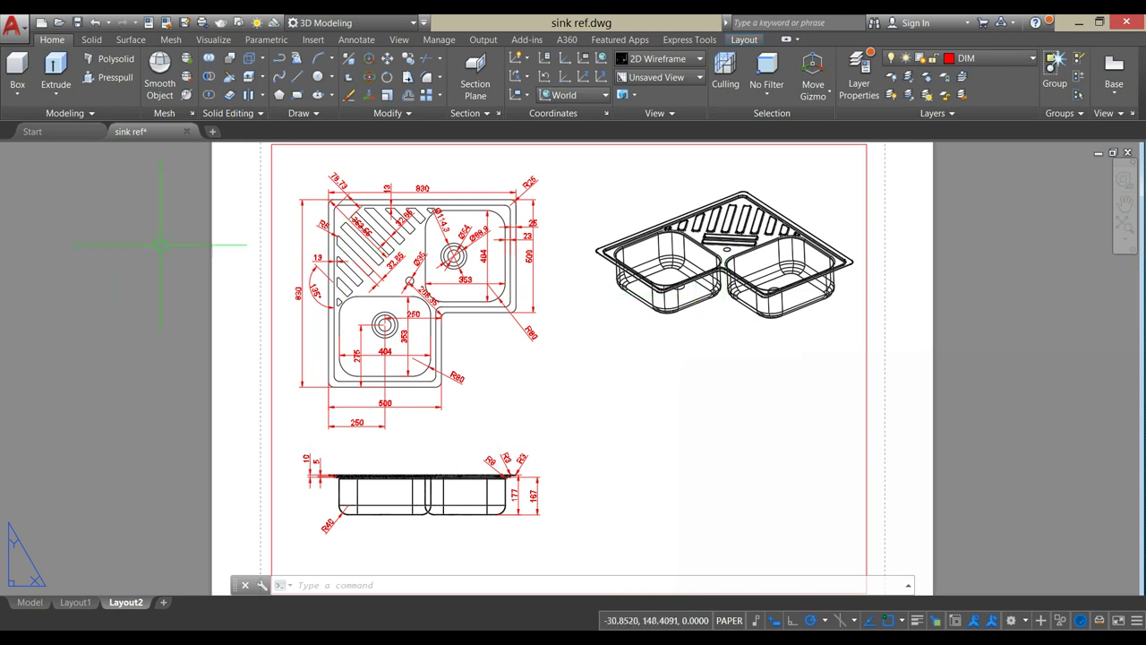
- Create a new drawing from the acadiso3D template and switch its view to parallel projection
left_click(16, 26)
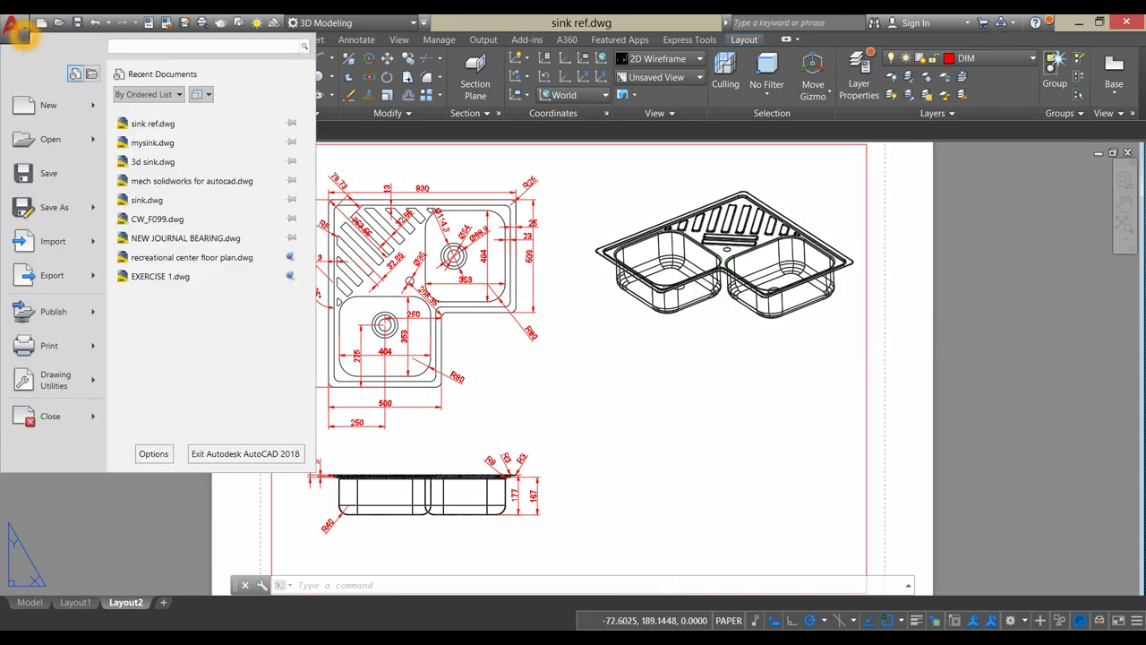
left_click(48, 106)
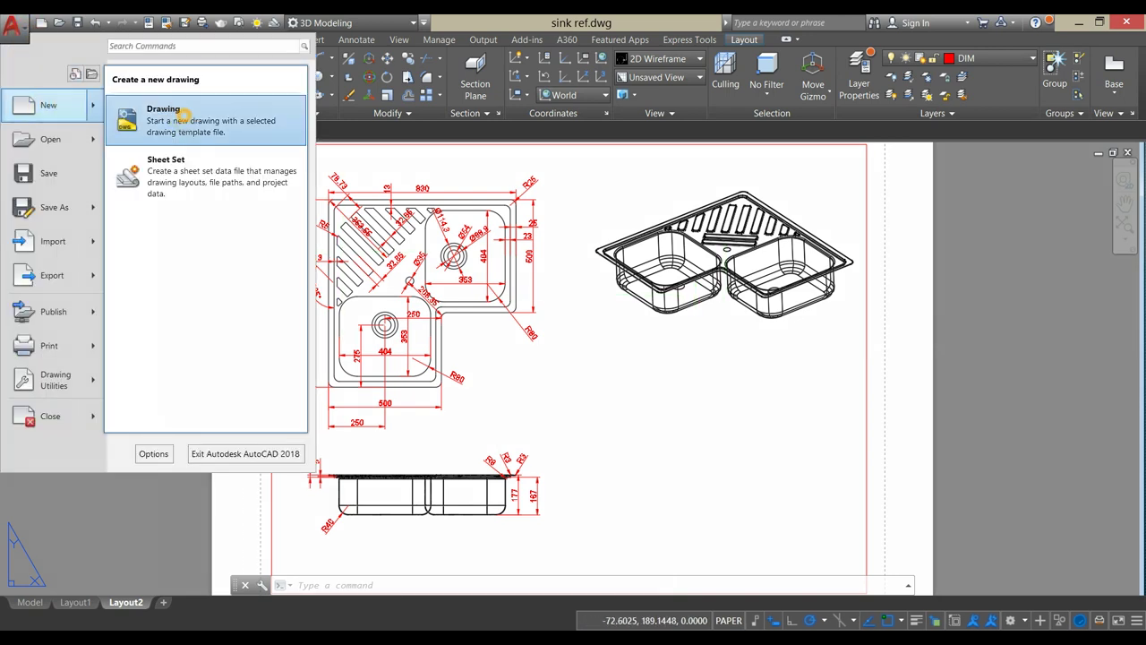
left_click(180, 109)
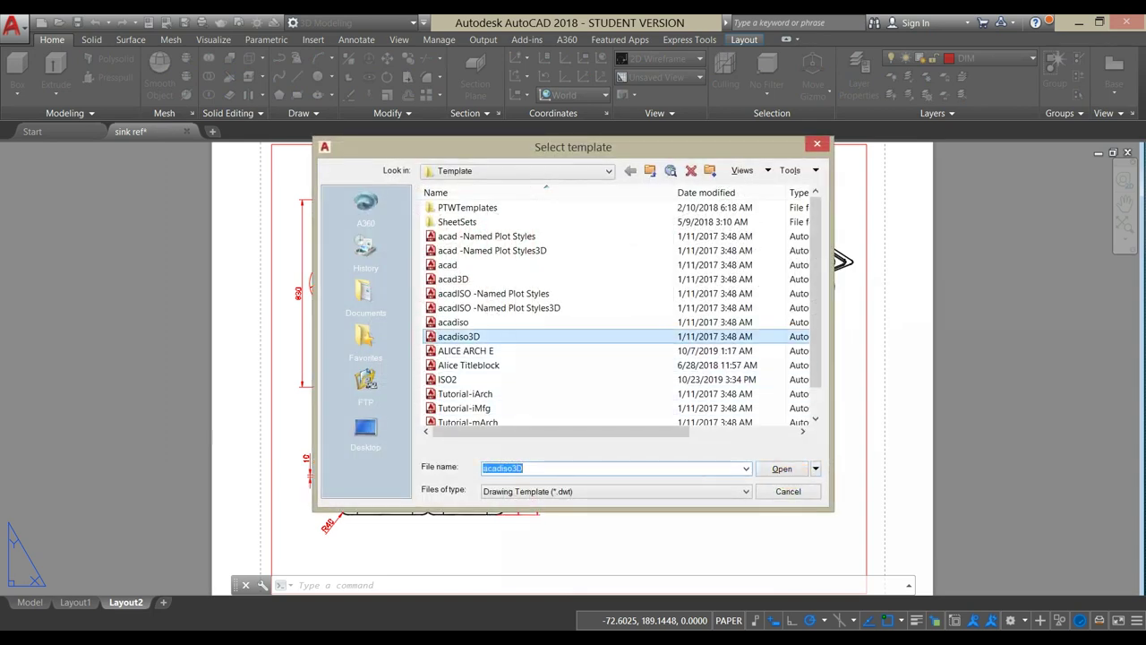
left_click(474, 336)
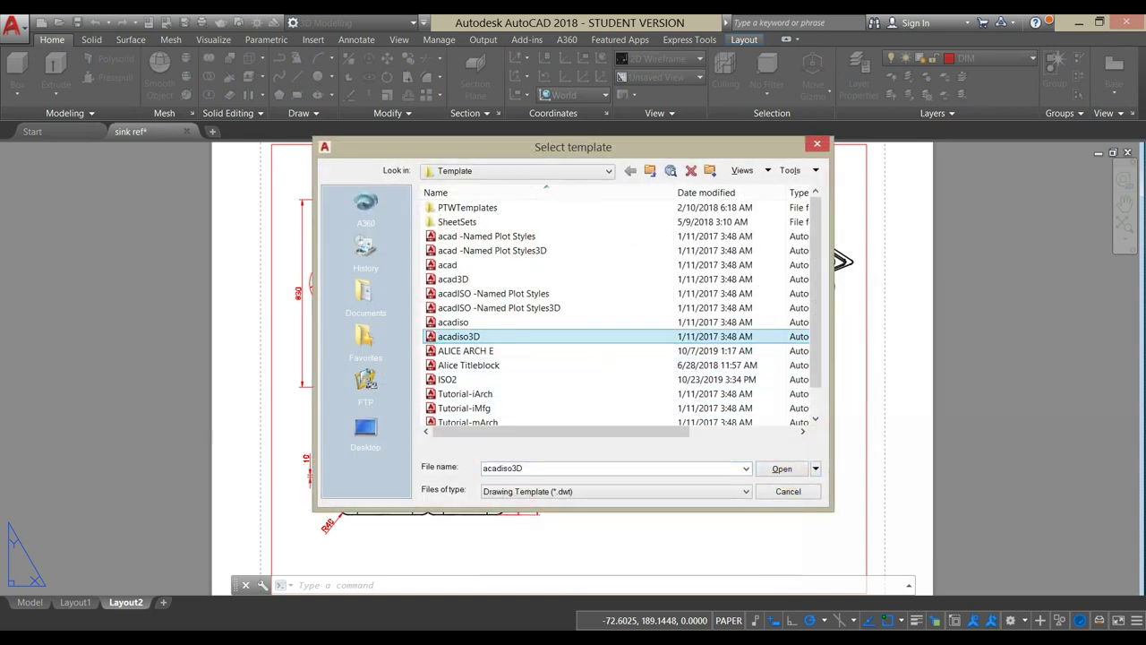
left_click(781, 468)
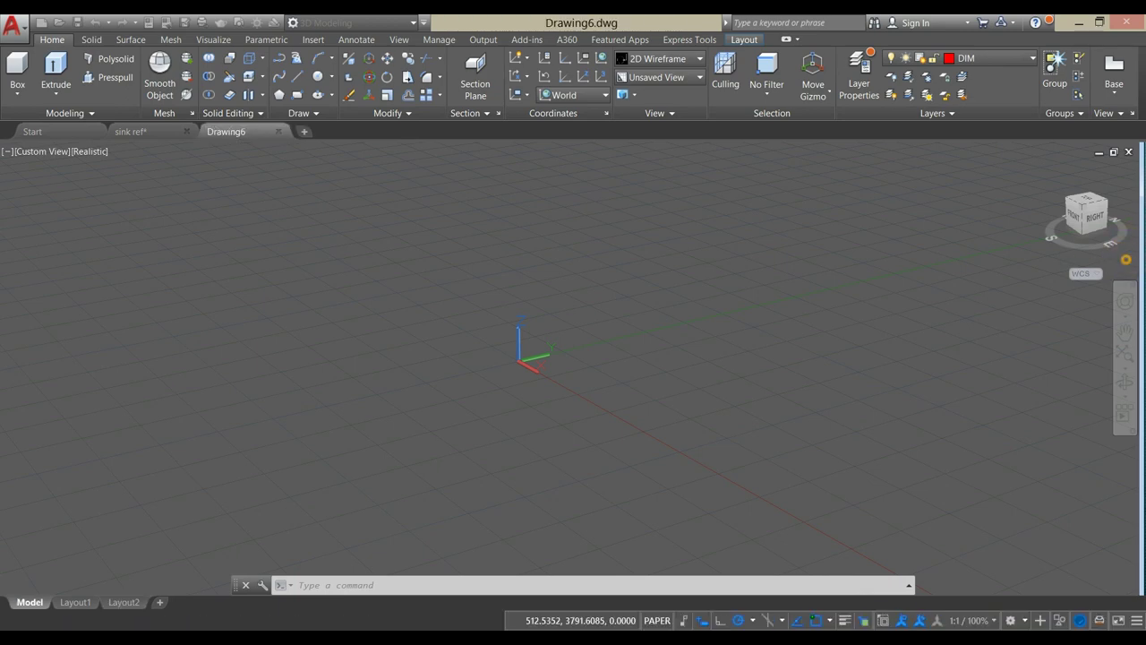
left_click(1127, 254)
left_click(1040, 285)
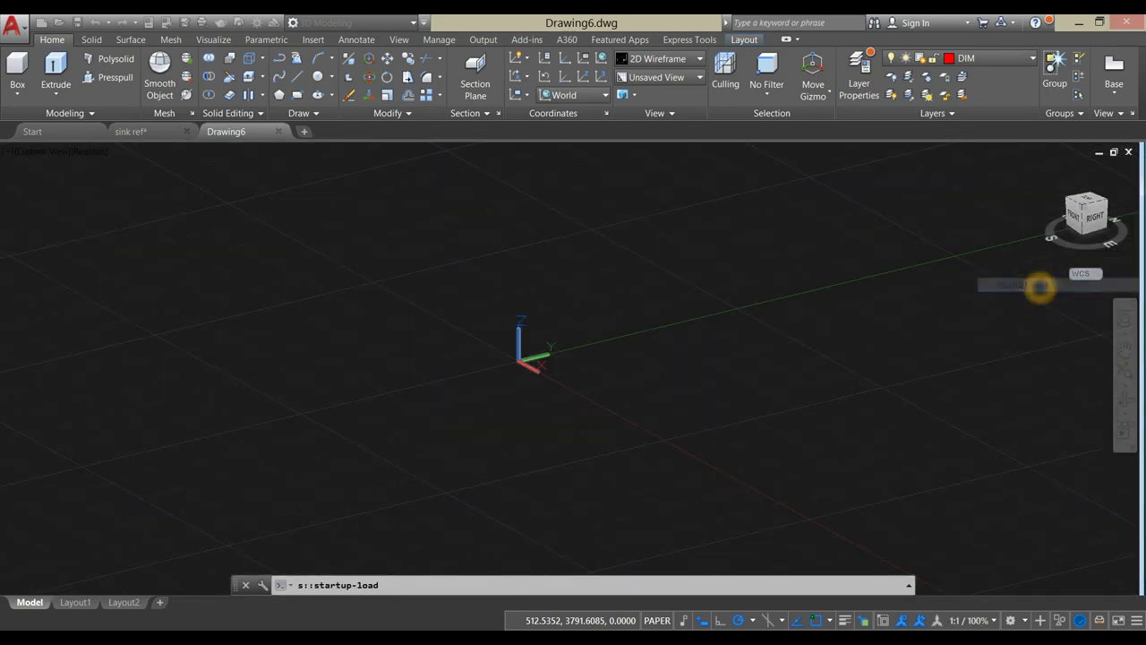
- Tile the two drawings vertically, resize the new drawing's window to fill the gap, and frame the sink's plan view in the reference
left_click(396, 39)
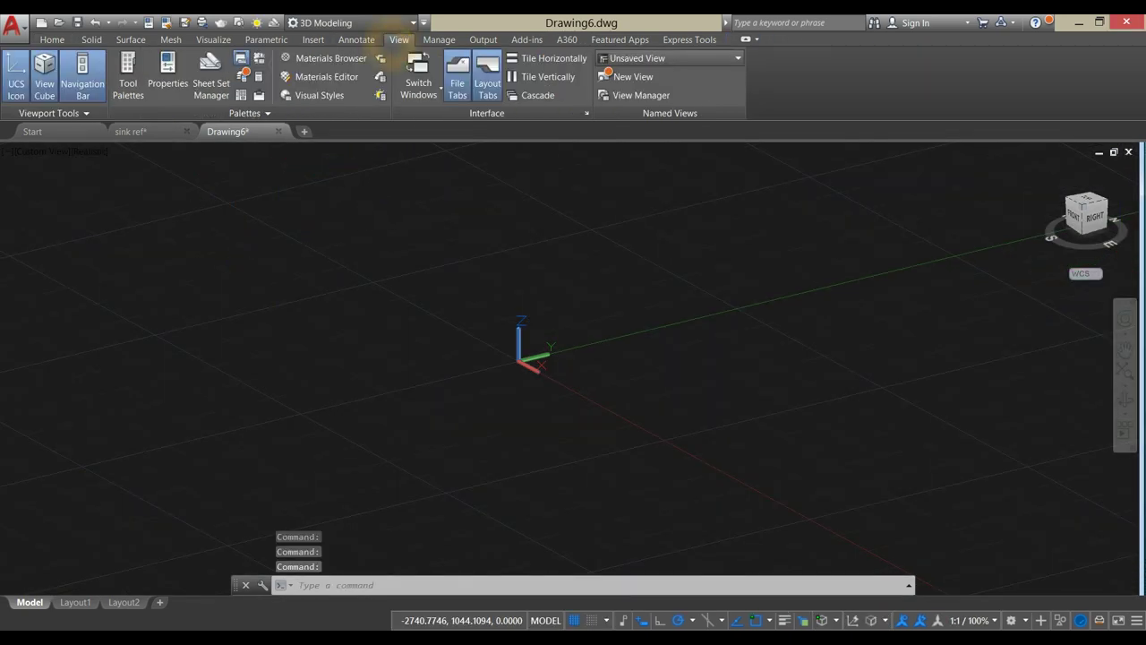
left_click(546, 76)
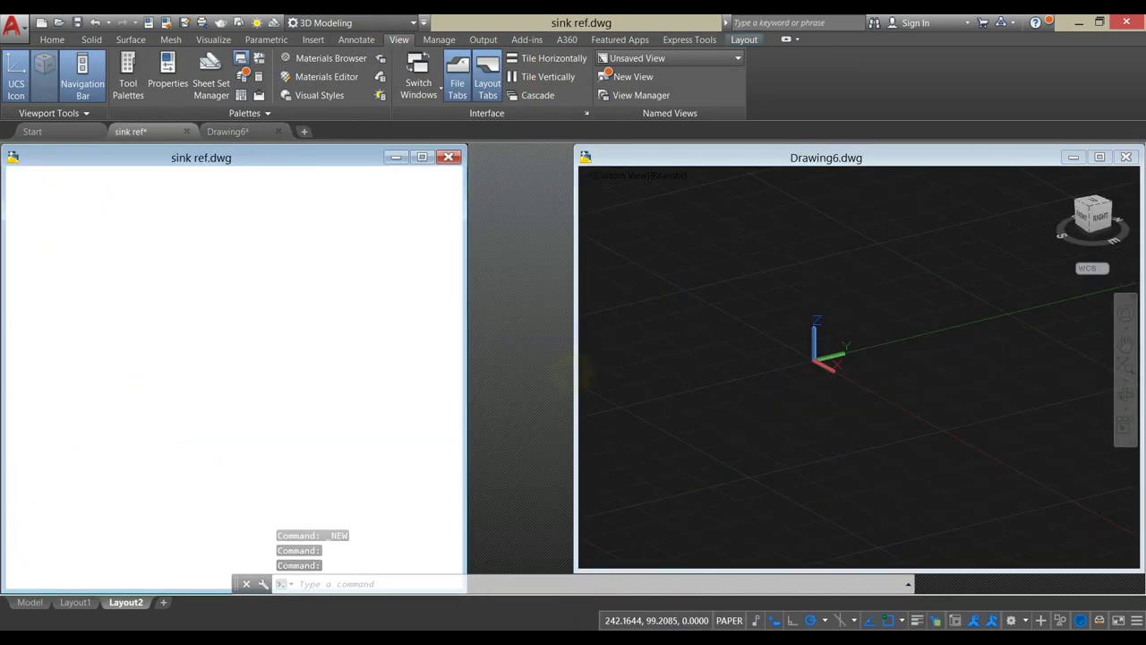
left_click_drag(575, 358, 467, 358)
left_click_drag(955, 572, 956, 592)
left_click(193, 437)
mouse_move(285, 342)
middle_mouse_down()
mouse_move(259, 380)
mouse_move(235, 390)
middle_mouse_up()
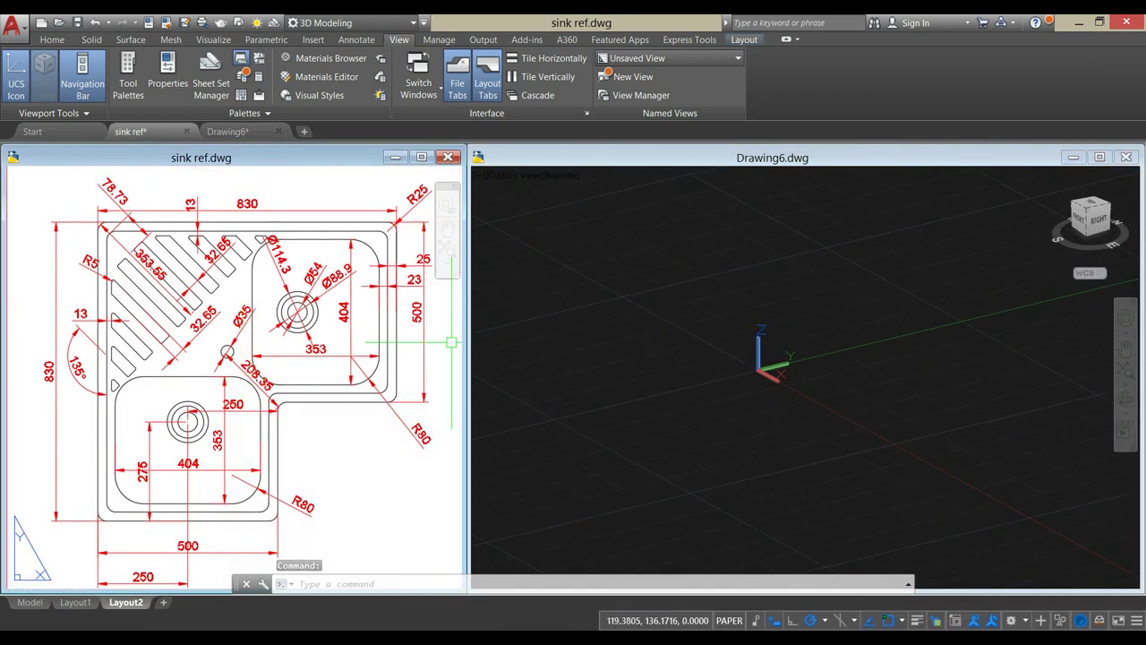
- Set the new drawing to the Top view
left_click(524, 333)
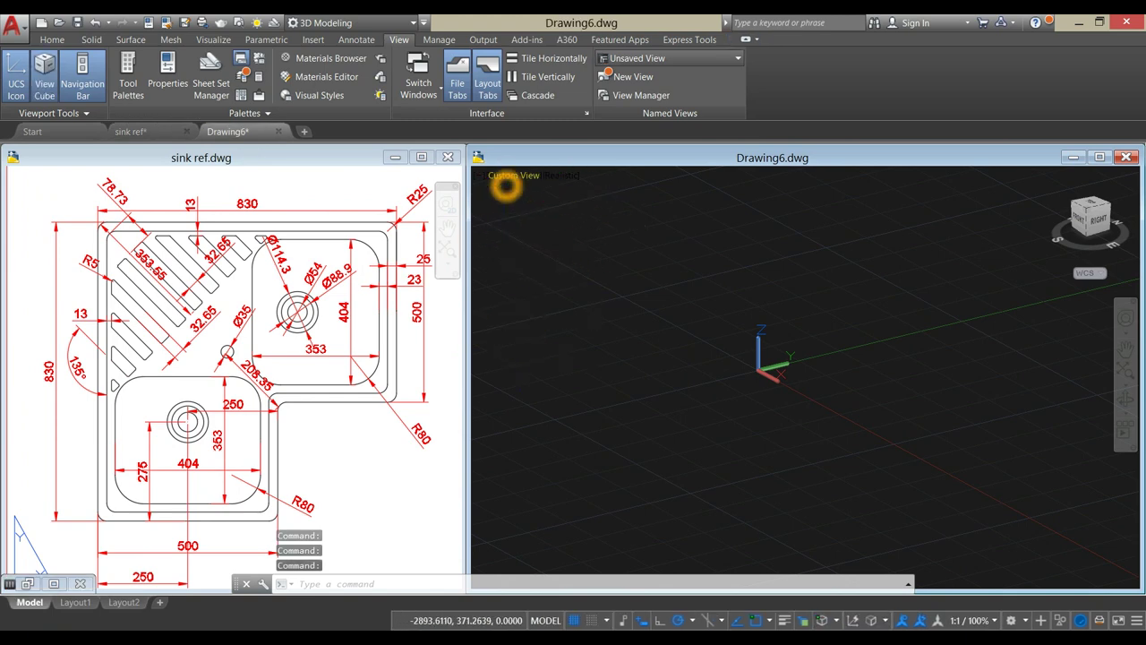
left_click(513, 176)
left_click(533, 208)
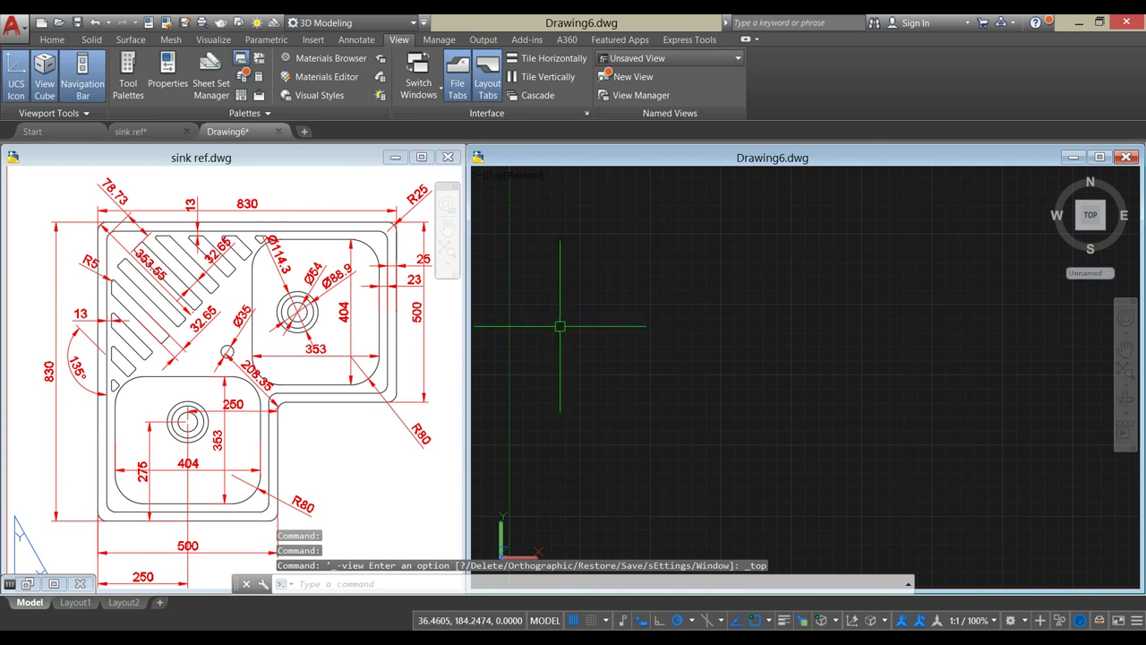
- Start the sink outline with a vertical line running 830 units upward for its left edge
type("L")
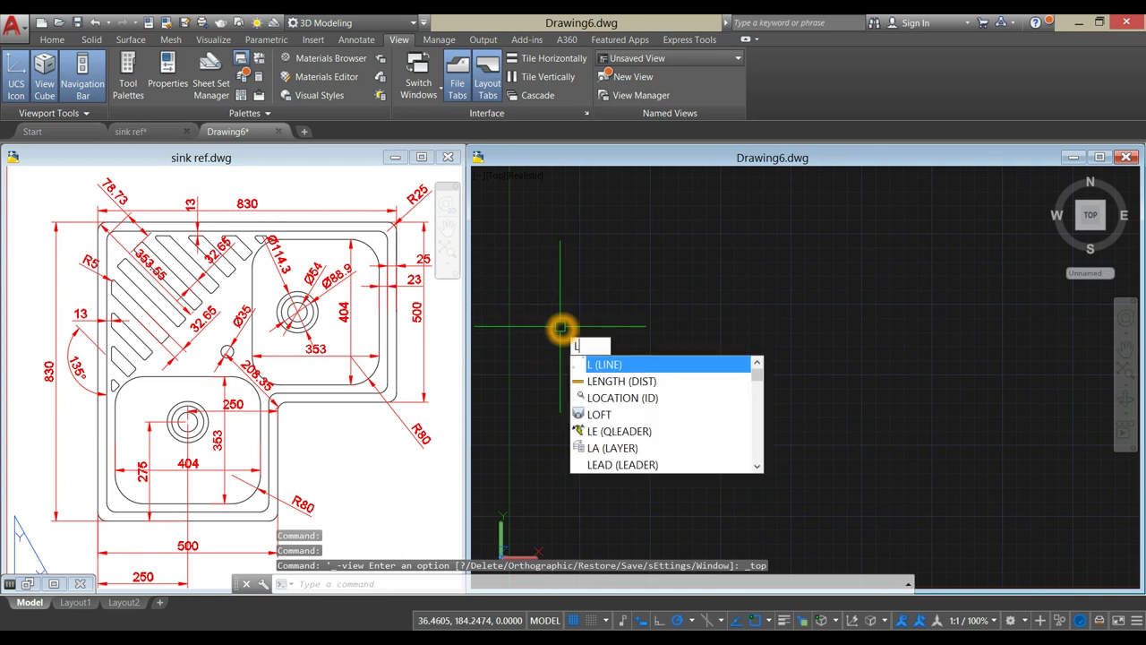
key("Return")
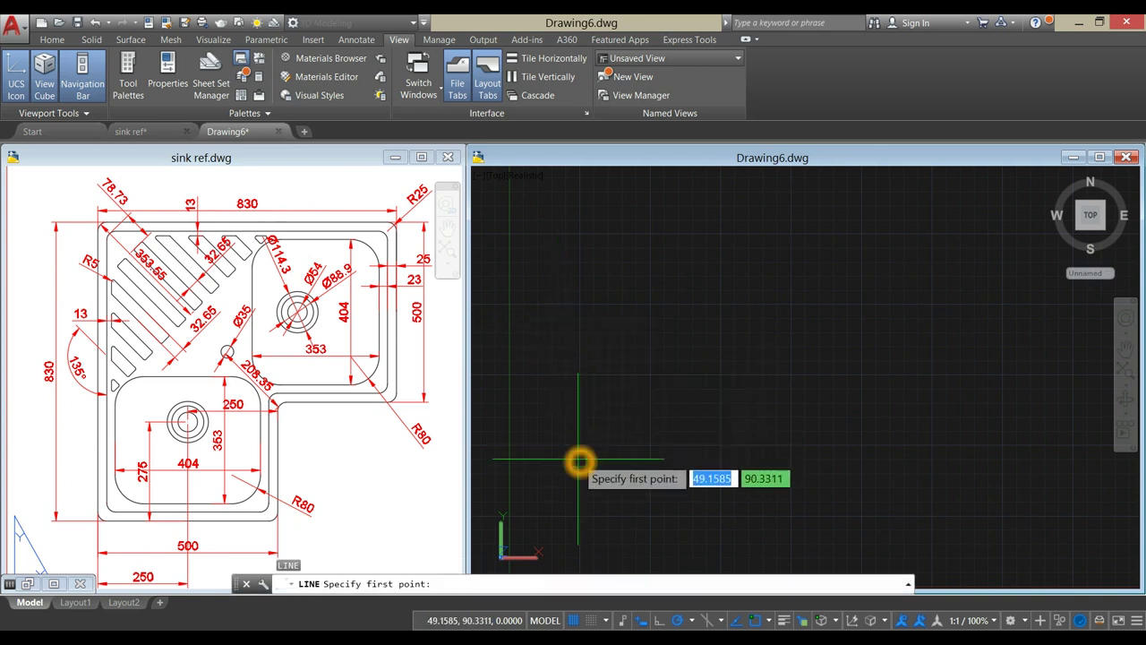
left_click(578, 460)
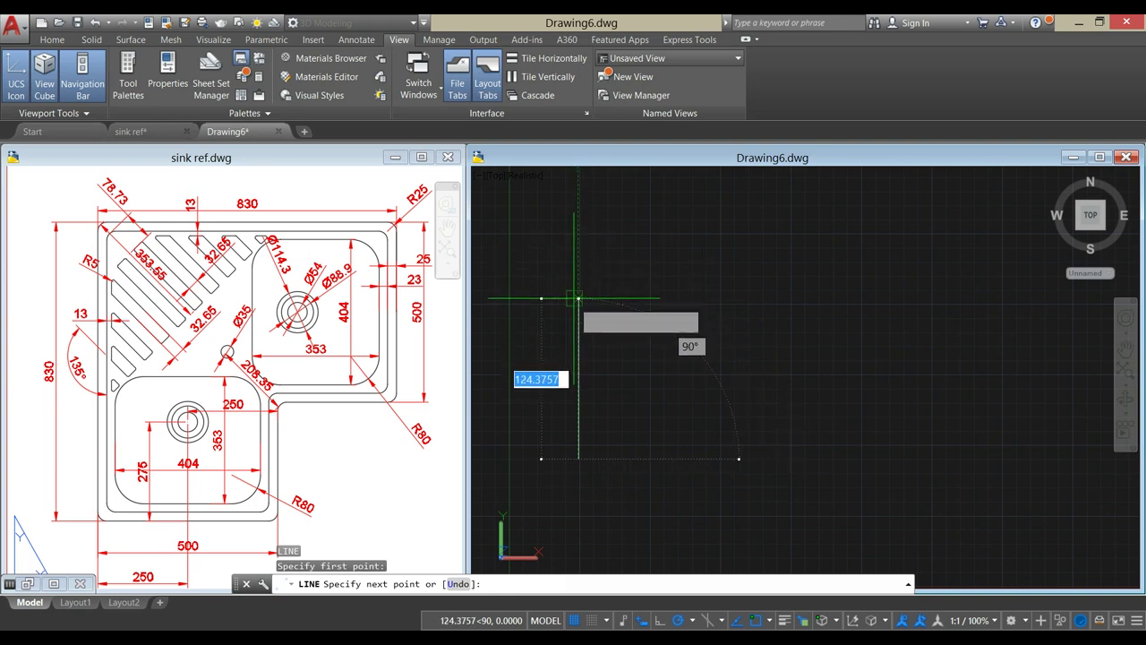
left_click(578, 227)
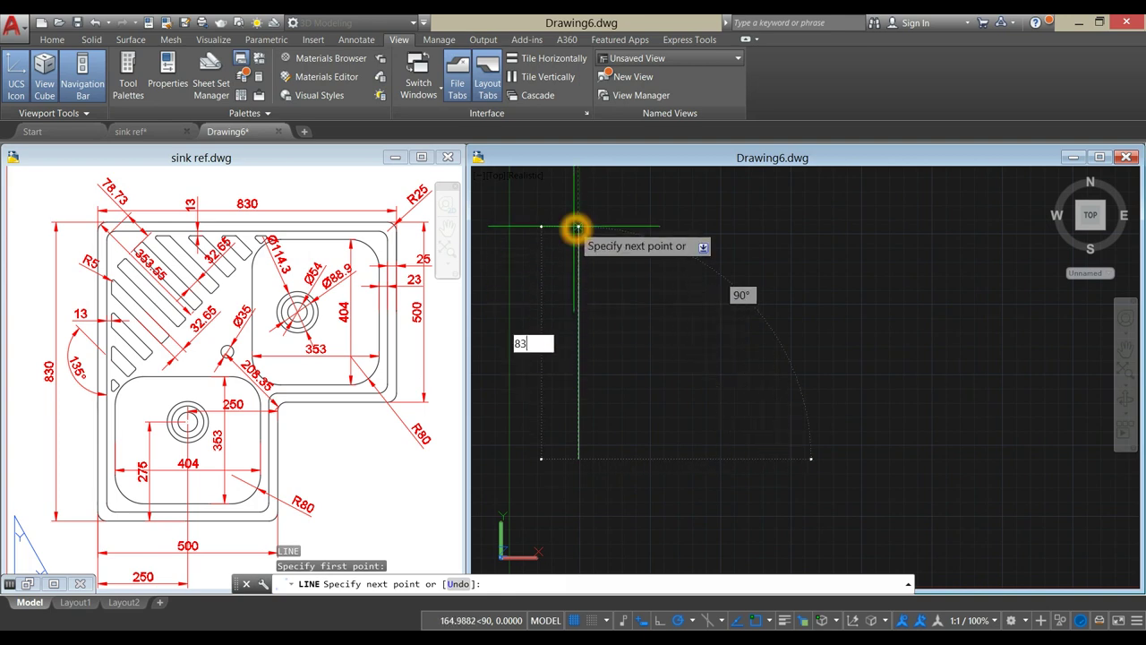
type("830")
key("Return")
- Continue the outline with an 830-unit line to the right, followed by a 500-unit line straight down
scroll(640, 249, "down", 5)
mouse_move(640, 249)
middle_mouse_down()
mouse_move(517, 455)
mouse_move(537, 460)
middle_mouse_up()
left_click(744, 225)
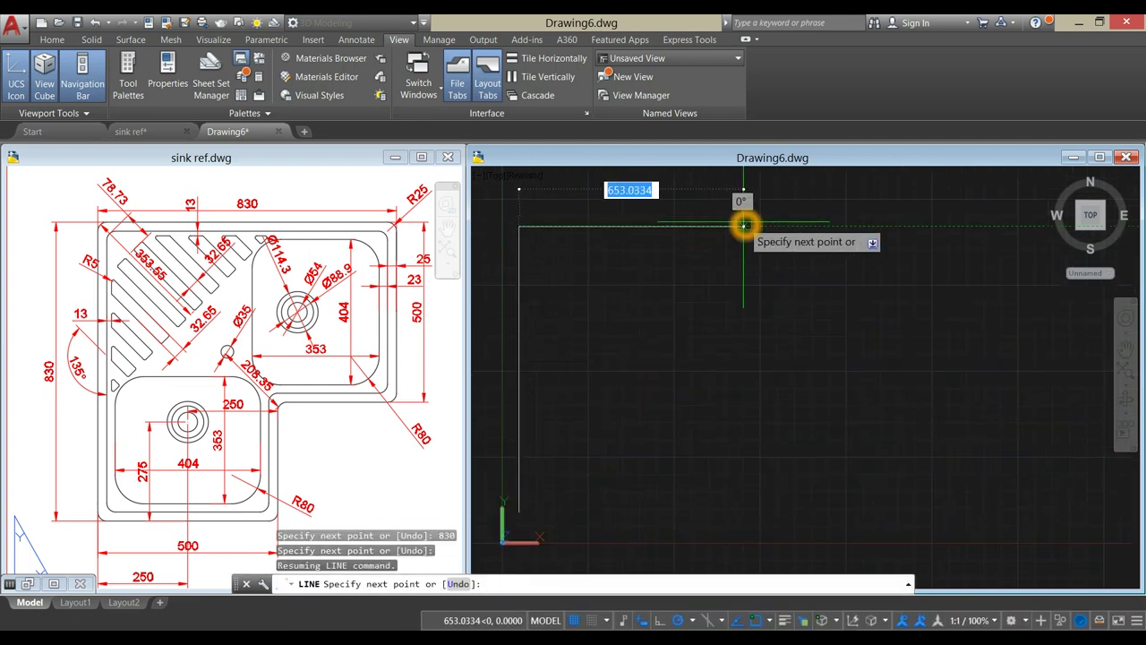
key("Return")
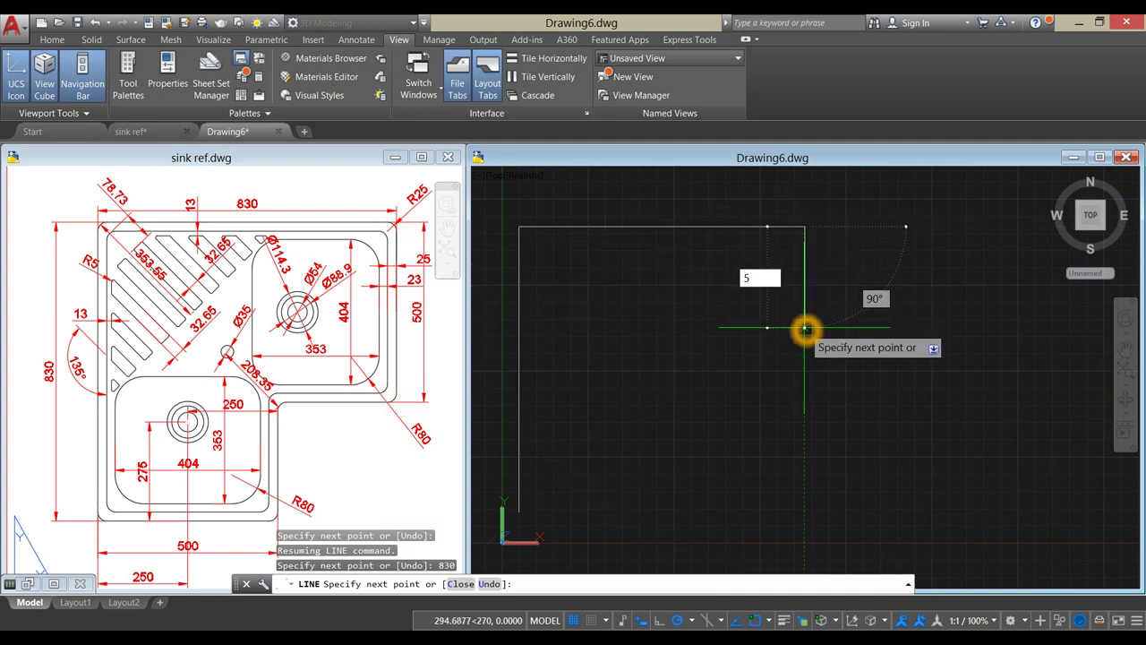
type("500")
key("Return")
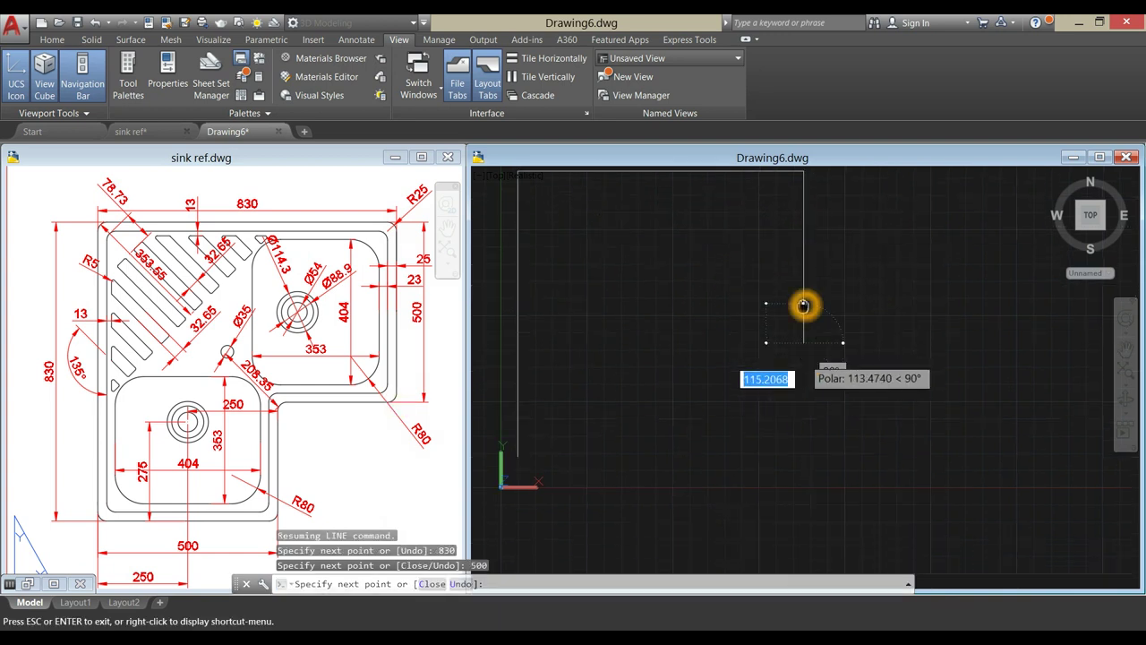
- Draw a horizontal line from the end of the 500-unit segment back to the left edge and finish the line
scroll(792, 327, "down", 2)
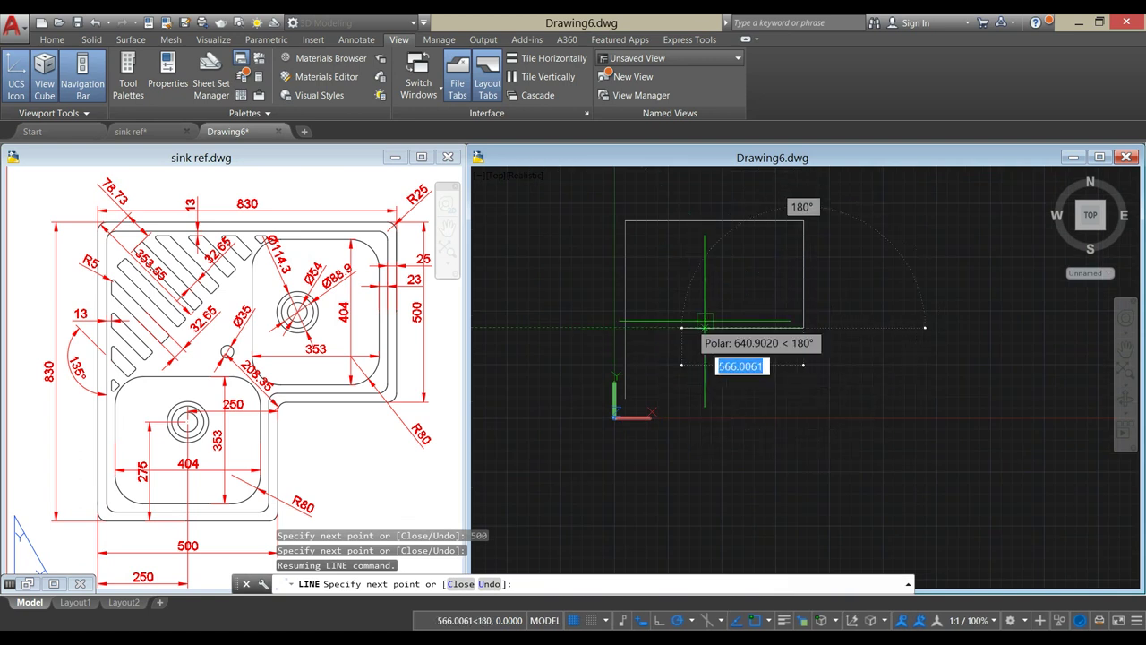
scroll(659, 333, "up", 2)
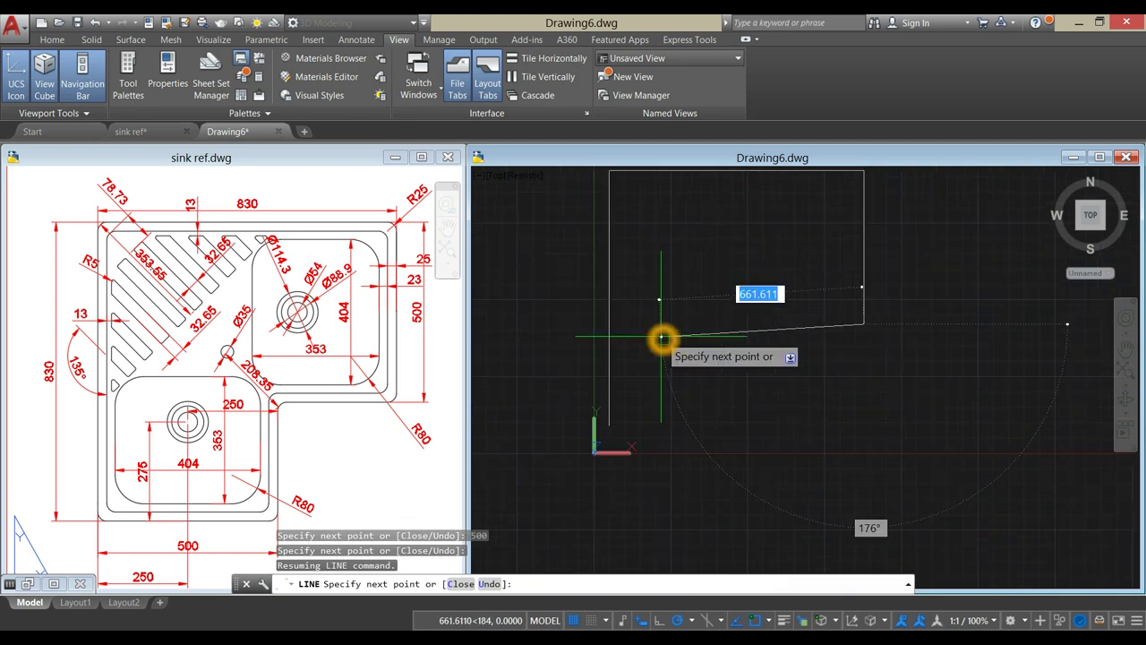
left_click(610, 325)
right_click(669, 300)
left_click(677, 306)
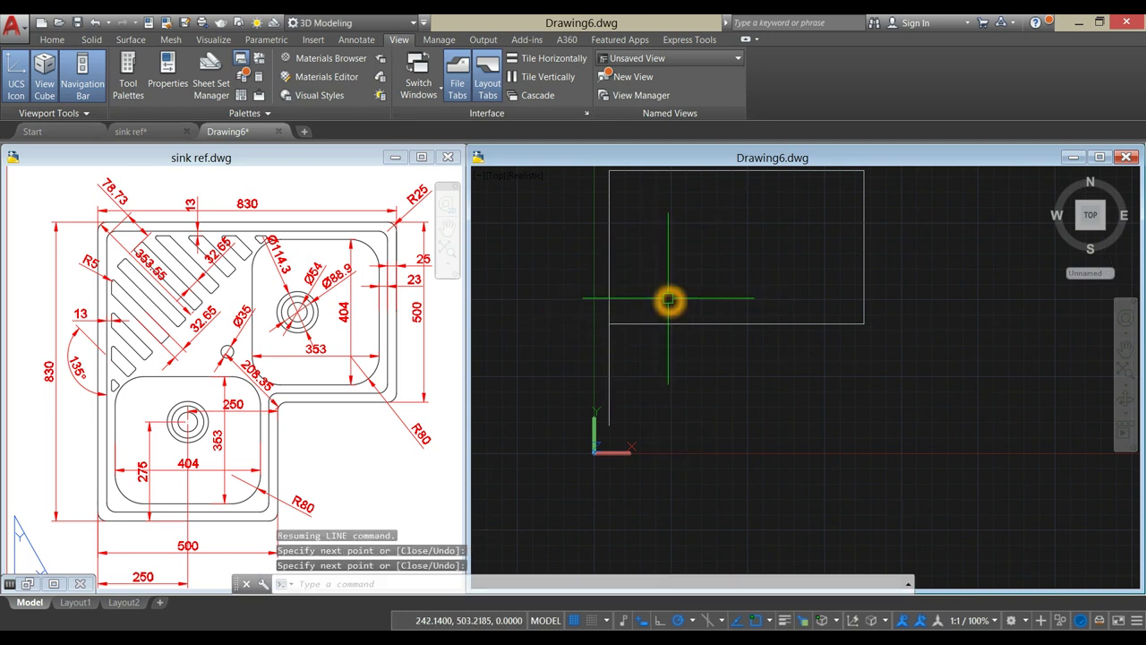
- Draw a 500-unit bottom edge from the left edge's lower end, and a vertical line from it up to the middle horizontal line
key("Return")
left_click(609, 424)
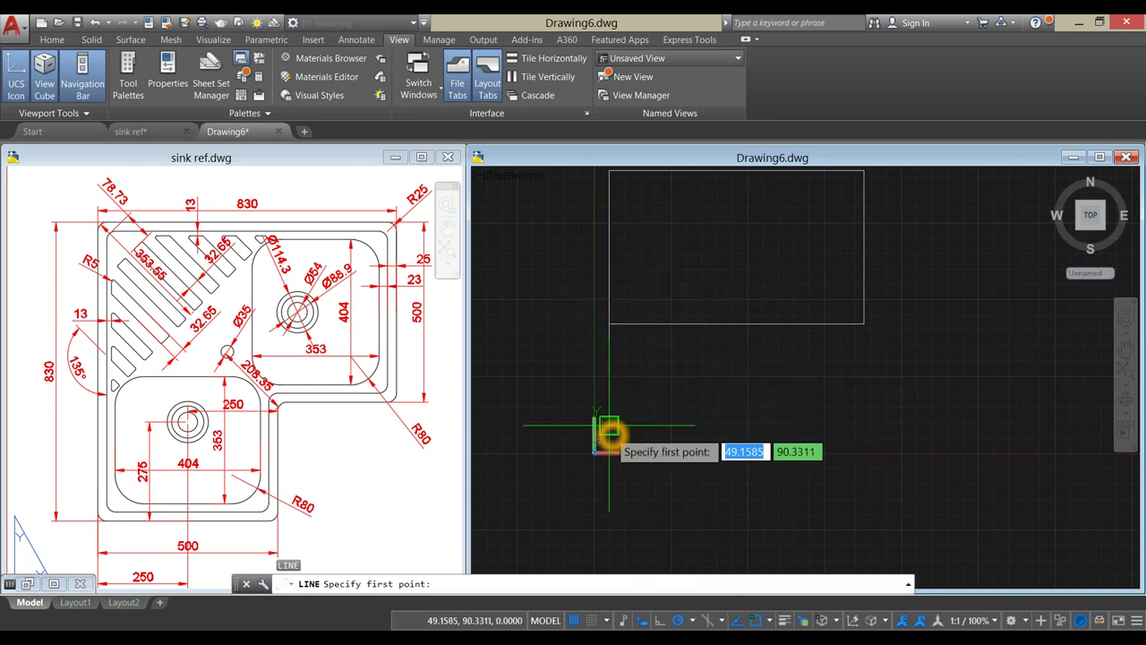
left_click(807, 424)
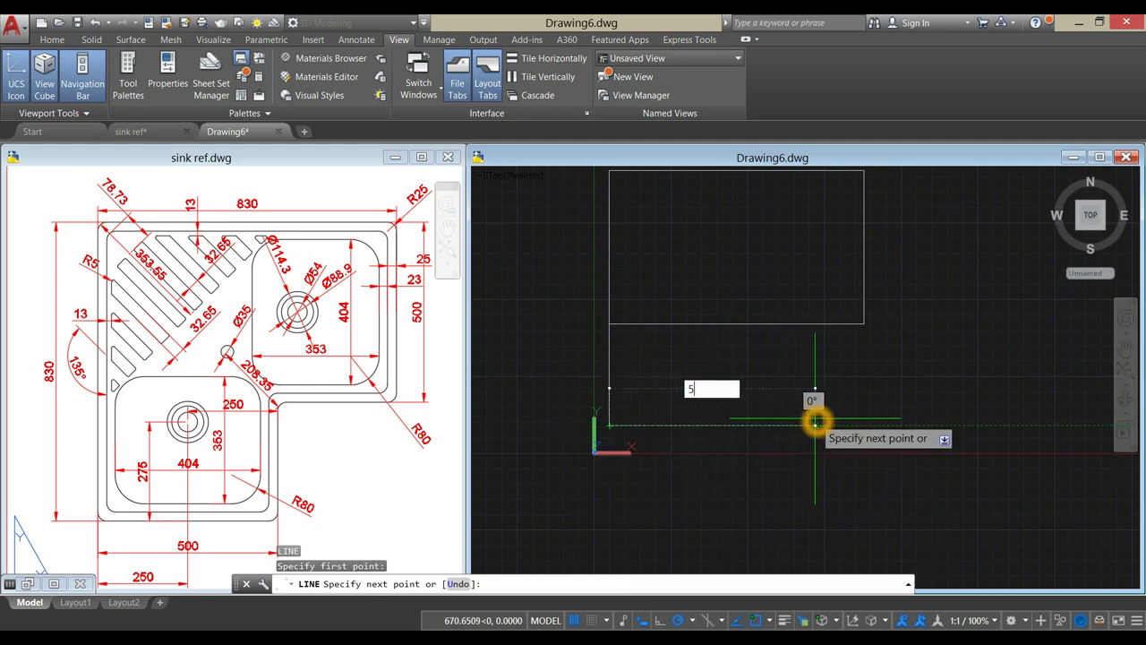
type("500")
key("Return")
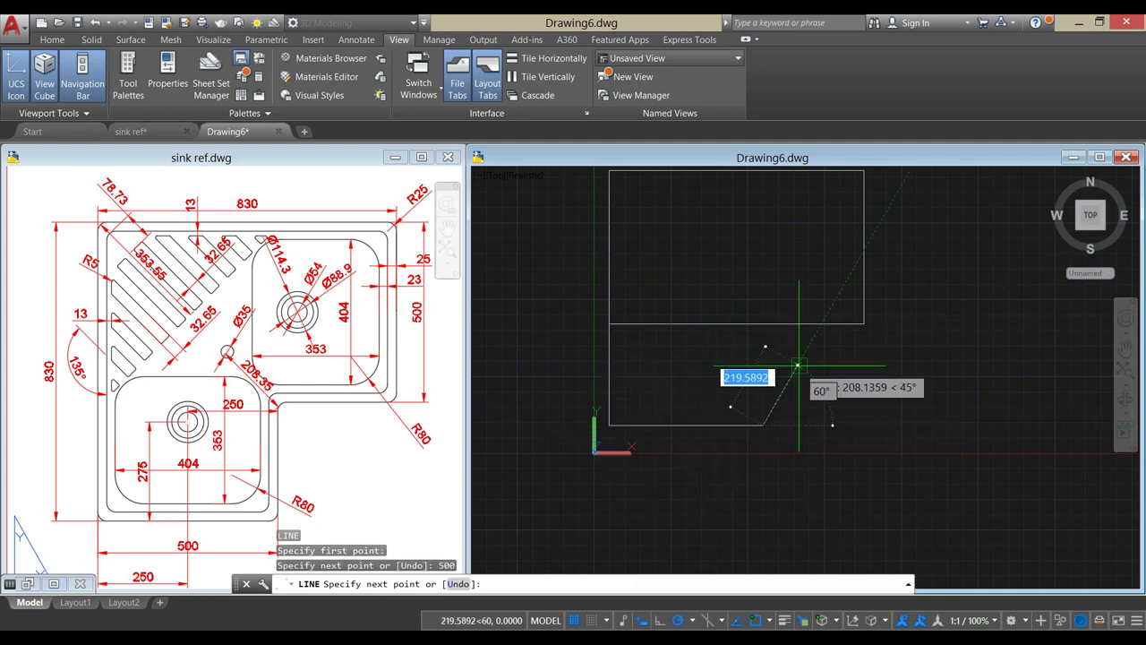
left_click(758, 328)
right_click(768, 266)
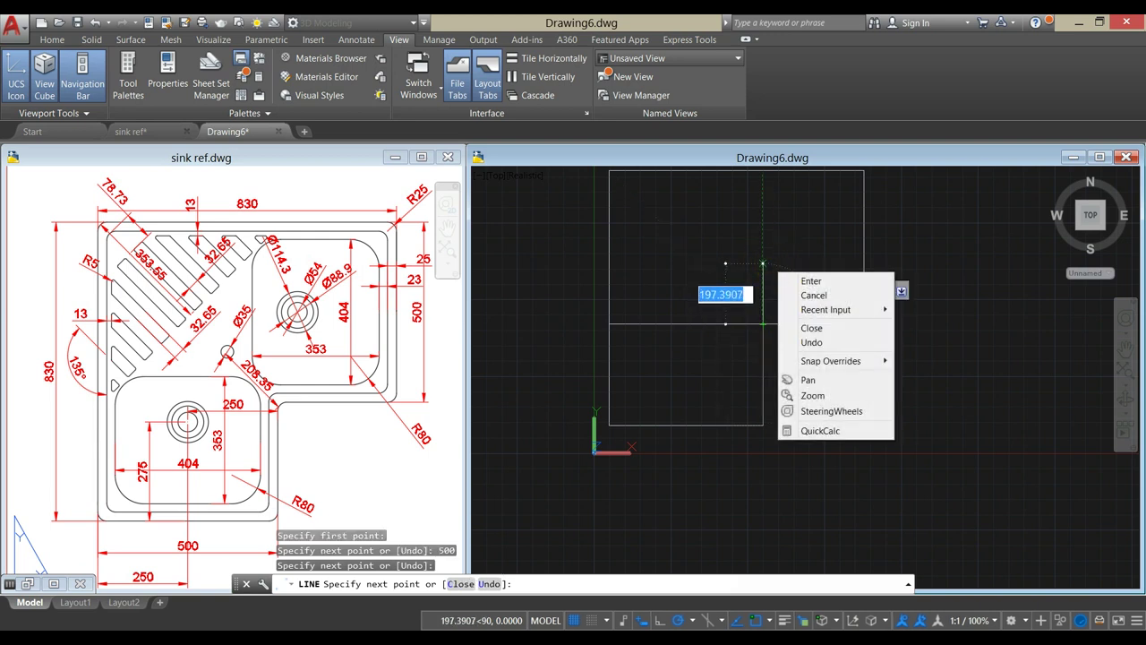
left_click(806, 281)
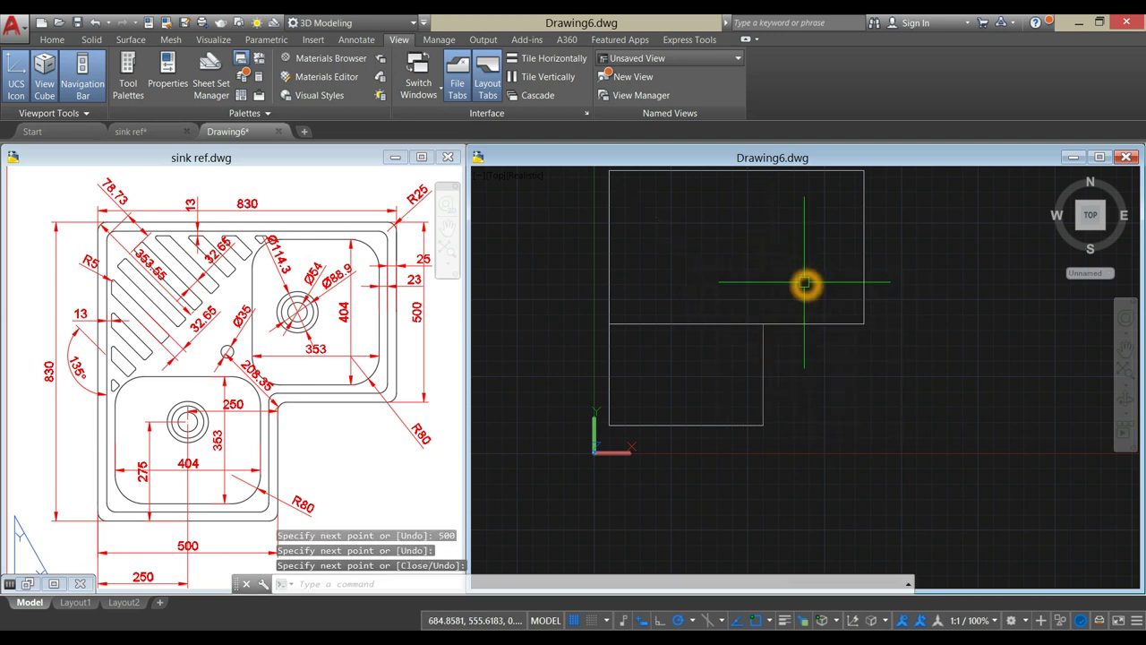
- Trim the portion of the middle horizontal line inside the outline to leave an L-shape
type("tr")
key("Return")
key("Return")
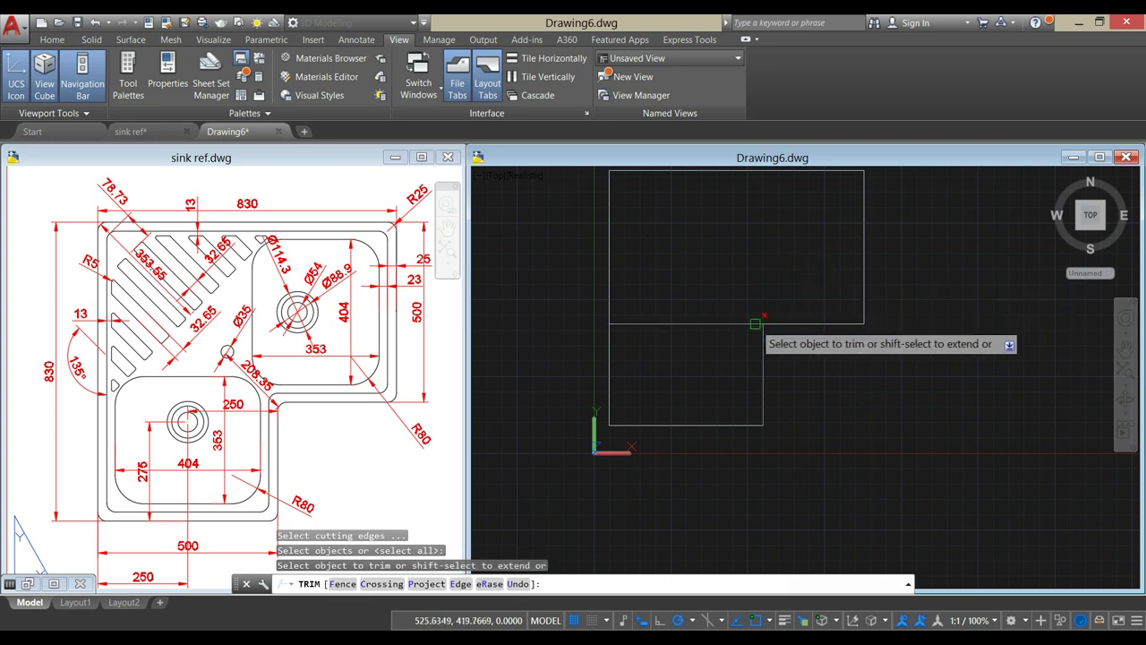
right_click(747, 282)
left_click(760, 288)
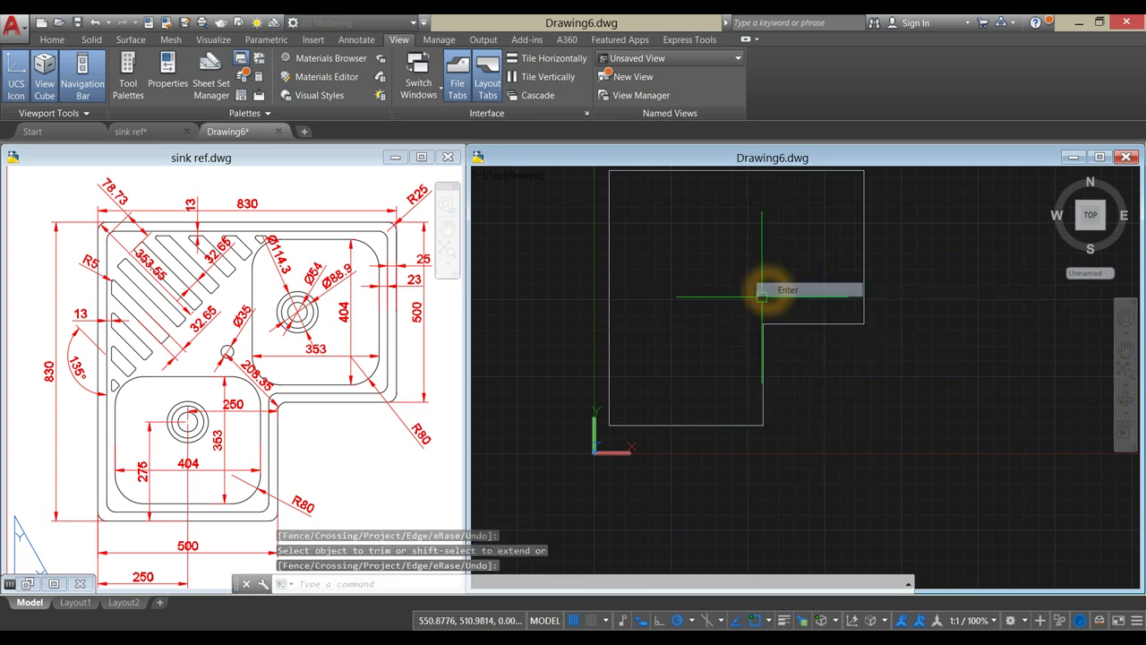
- Join all the lines of the L-shaped outline into one polyline
middle_click_drag(750, 312, 720, 355)
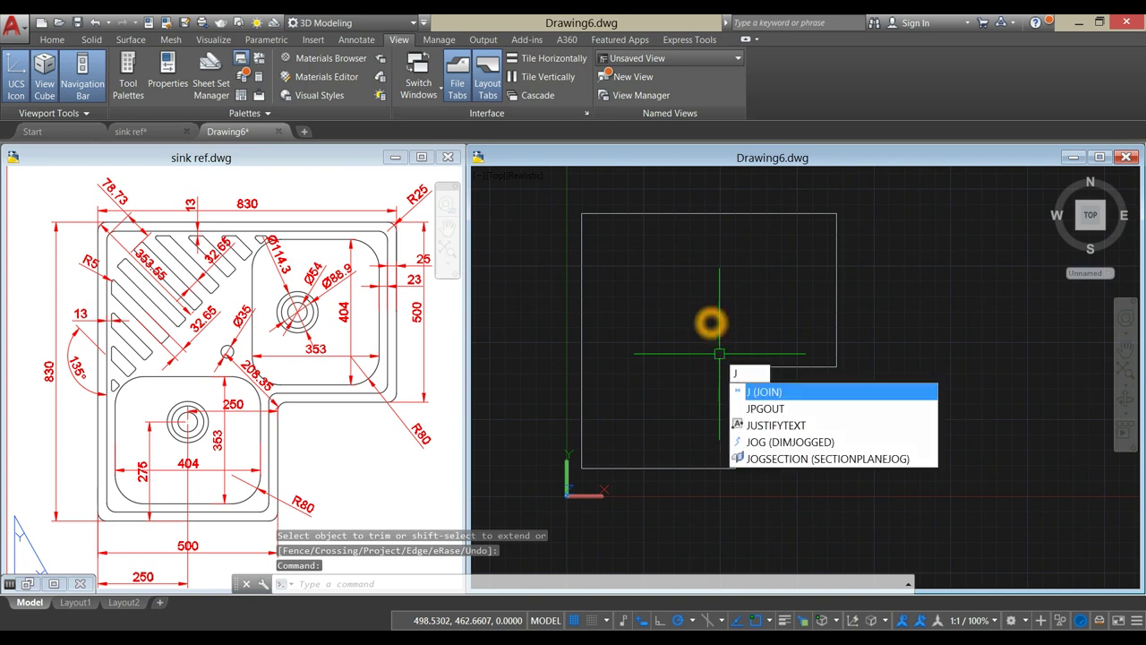
key("Return")
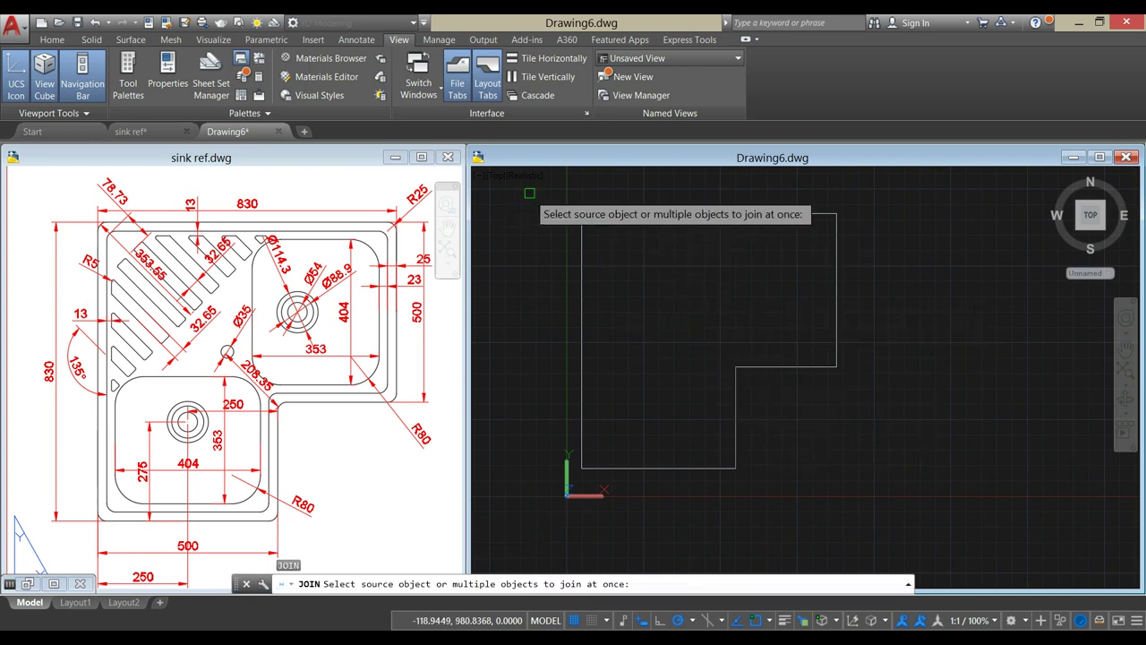
left_click(530, 193)
left_click(919, 491)
key("Return")
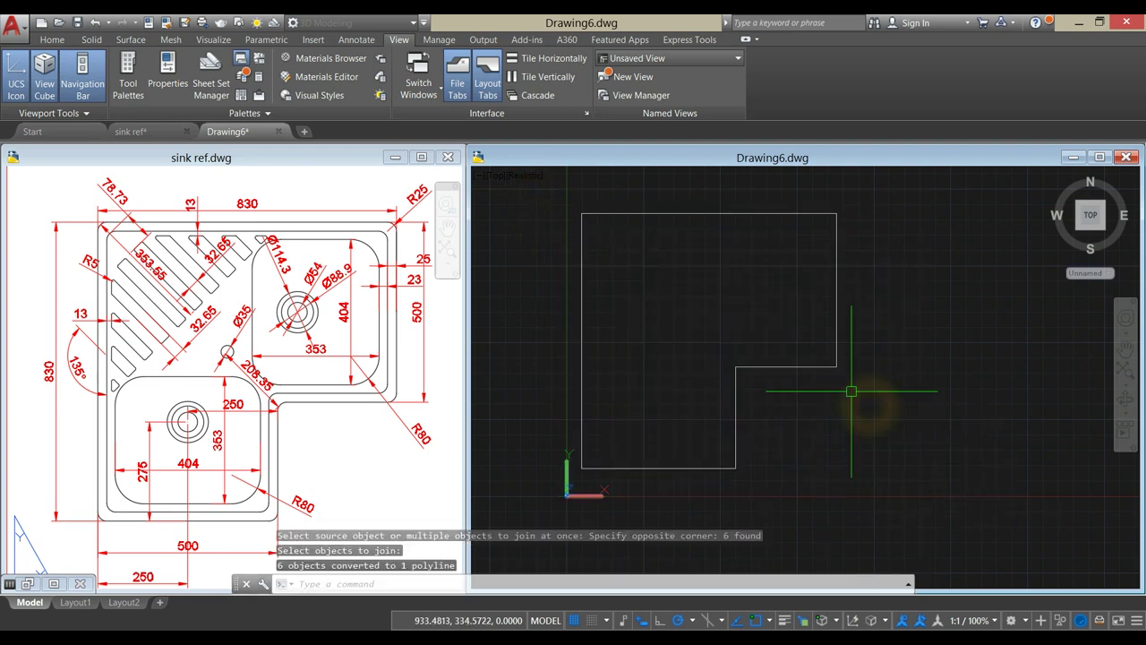
- Check that the outline selects as a single polyline, and examine the rim width dimensions in the reference drawing
left_click(813, 368)
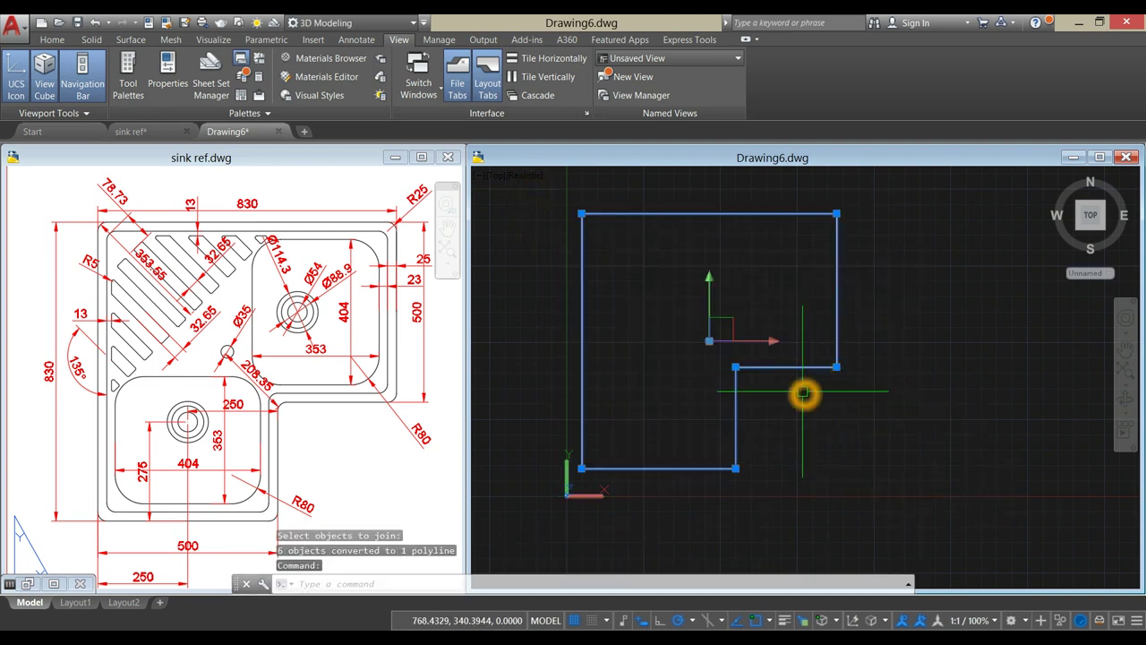
key("Escape")
left_click(824, 284)
left_click(622, 316)
left_click(398, 383)
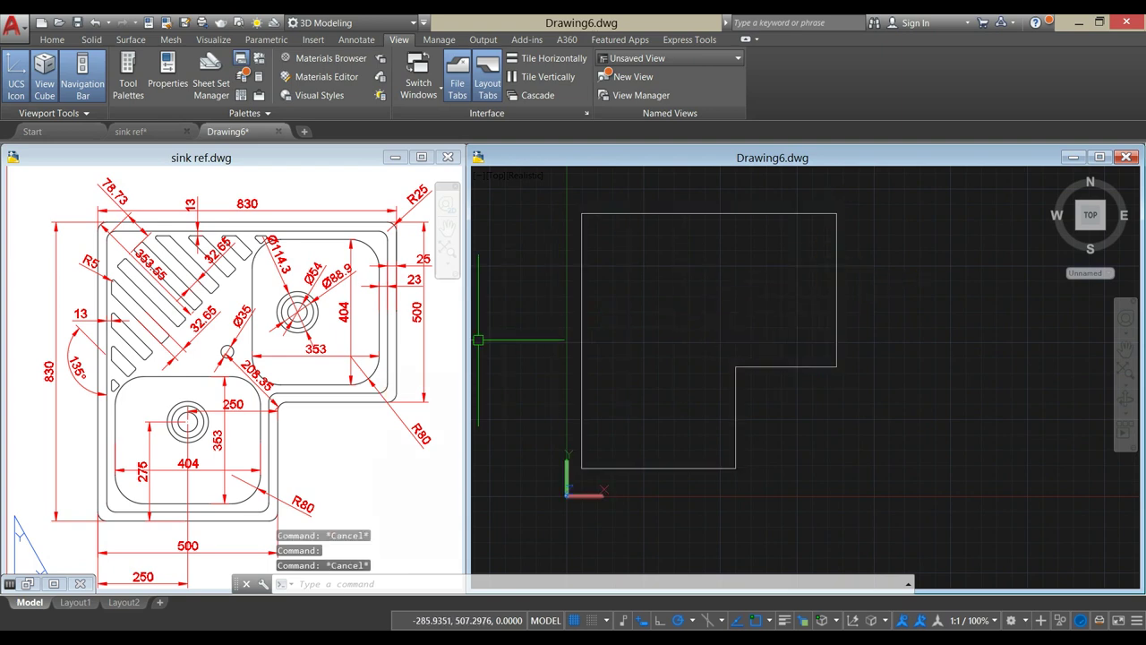
scroll(362, 307, "up", 4)
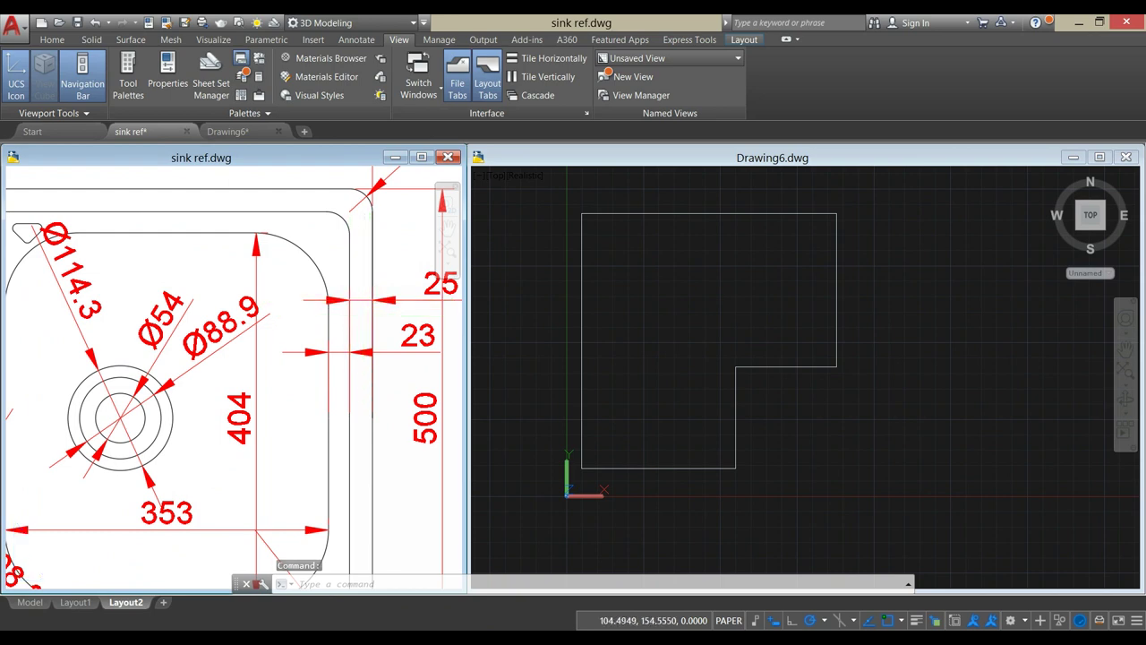
scroll(365, 315, "down", 4)
left_click(750, 305)
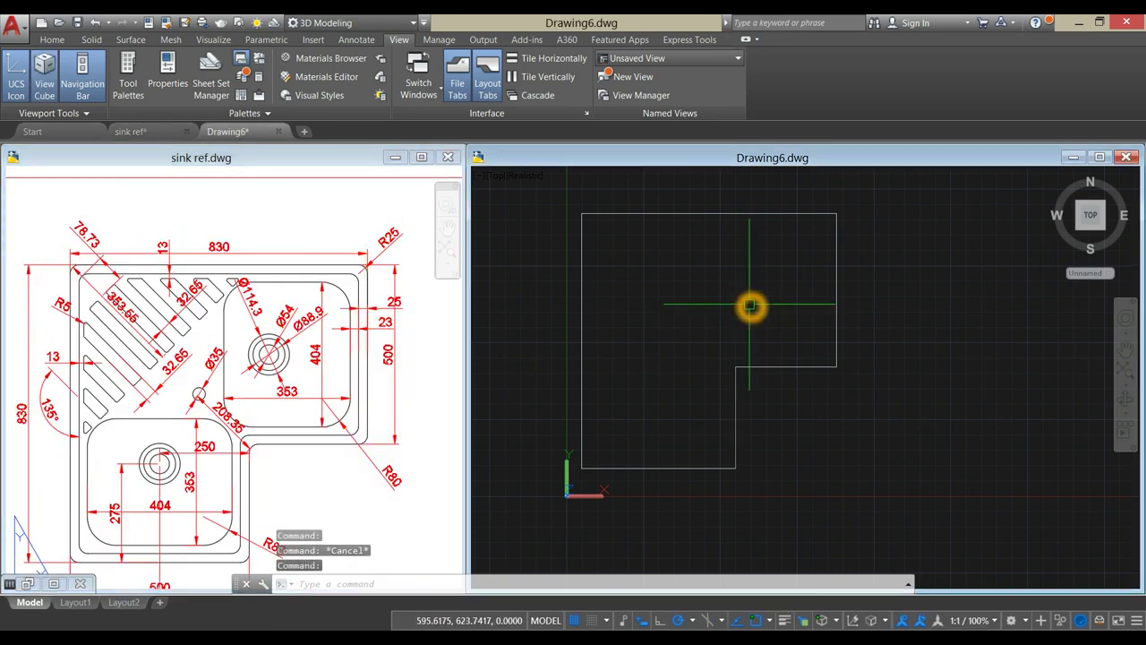
- Offset the L-shaped outline inward by 25 units
key("Return")
key("Return")
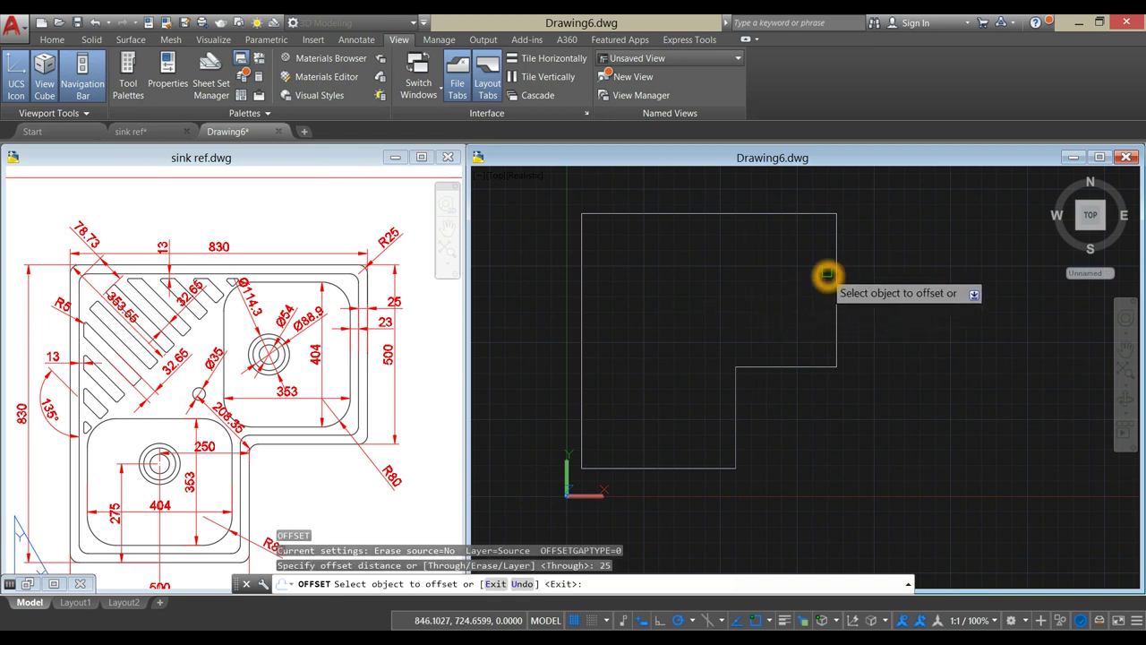
left_click(836, 267)
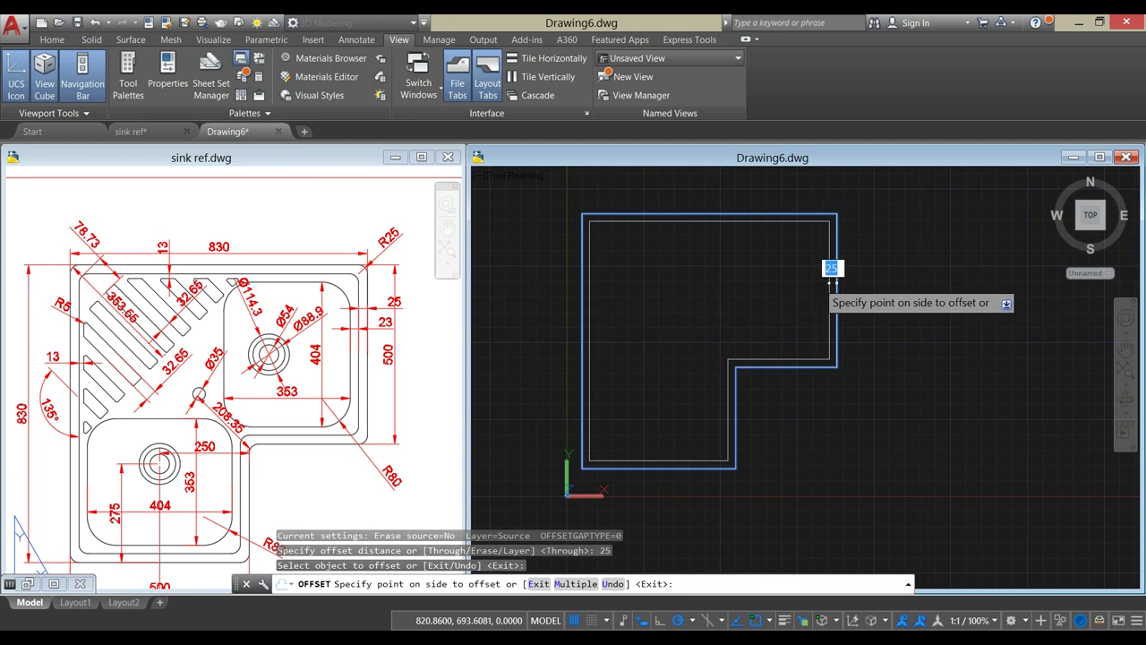
left_click(831, 283)
right_click(780, 300)
left_click(806, 307)
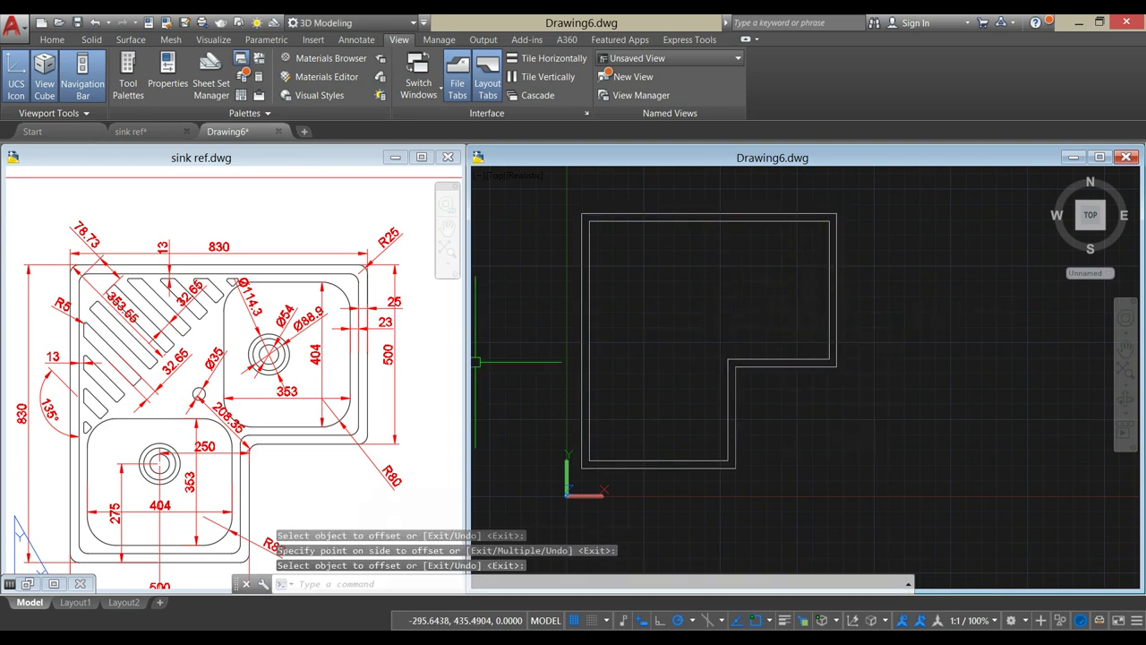
- Check the second rim width in the reference drawing and offset the inner L-shaped outline inward by 23 units
left_click(336, 356)
scroll(362, 336, "up", 5)
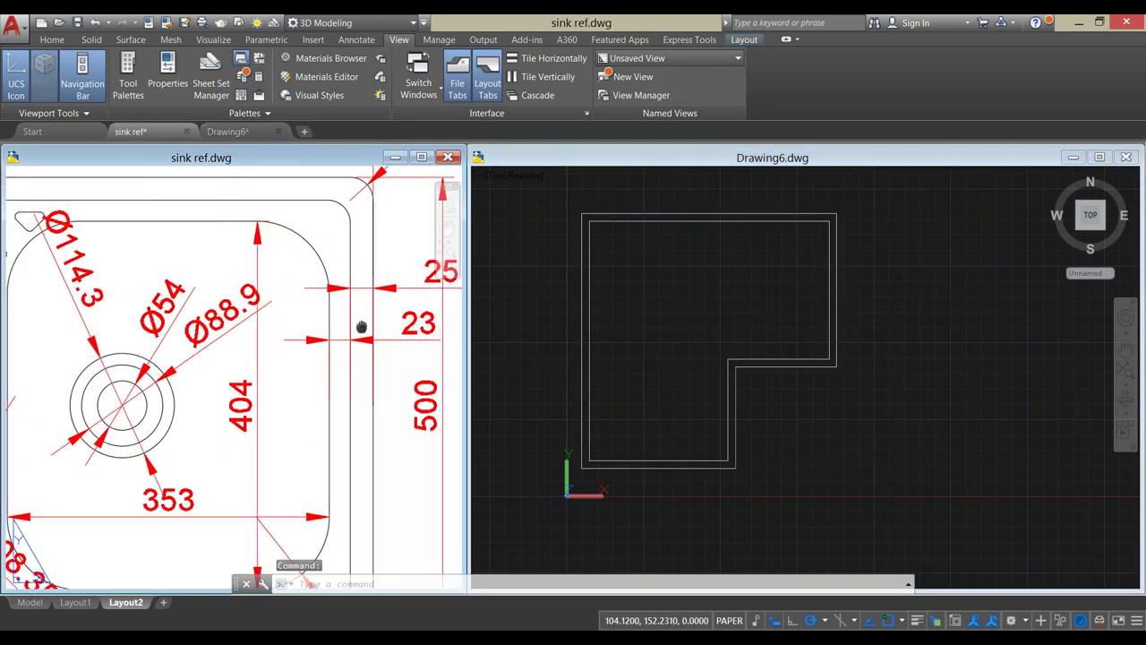
left_click(351, 346)
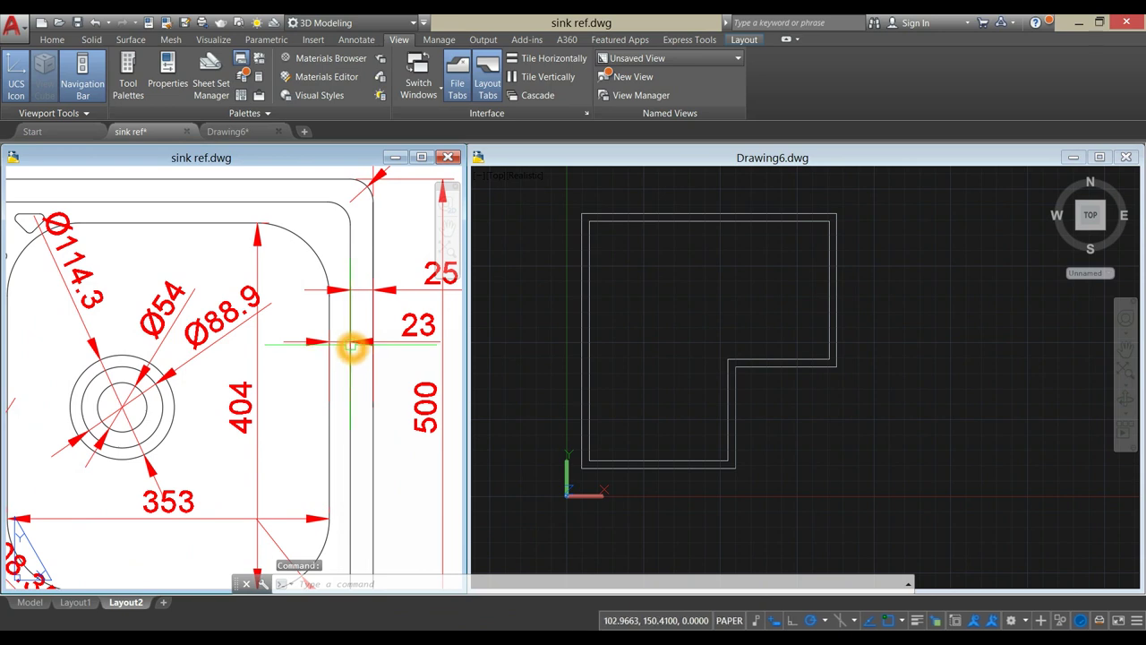
scroll(327, 347, "down", 5)
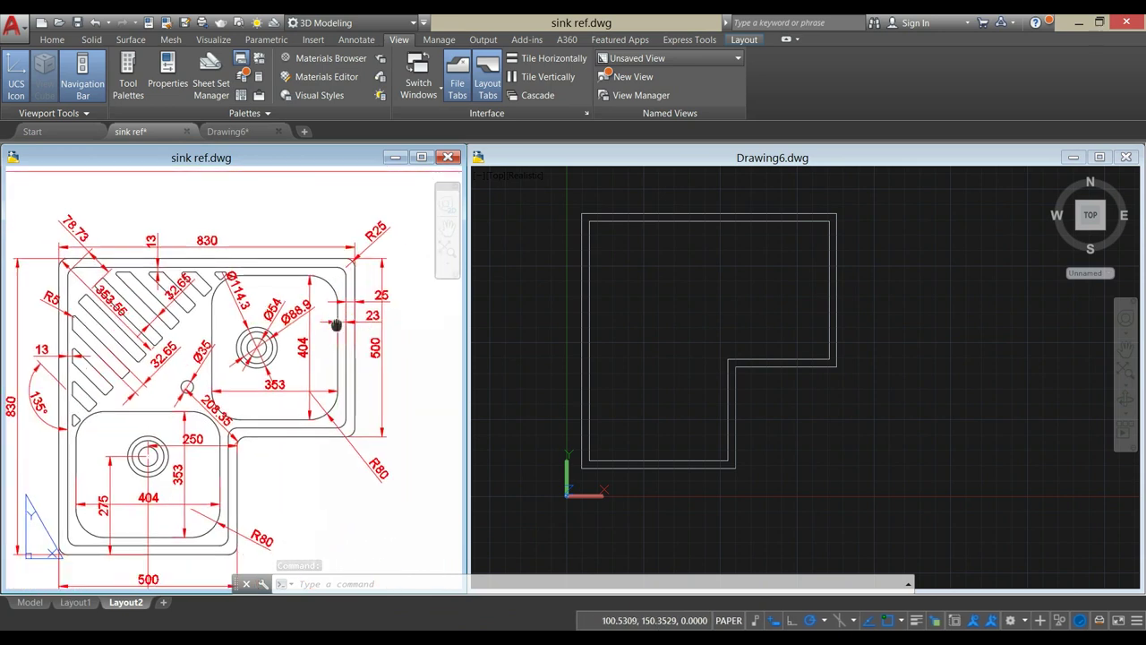
left_click(636, 282)
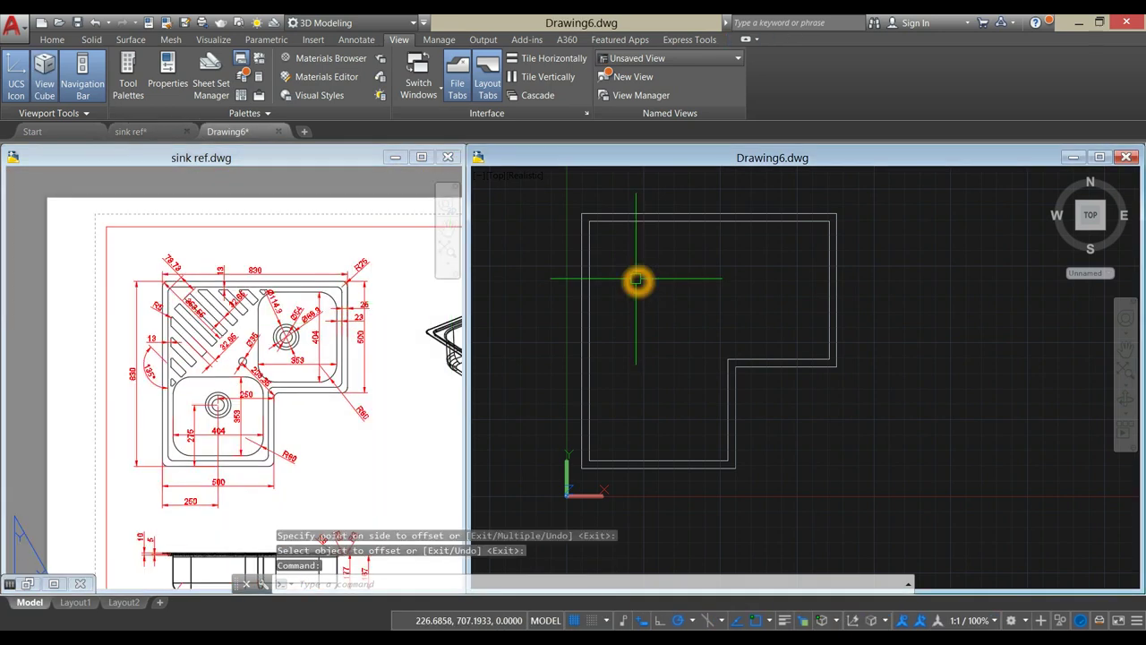
key("Return")
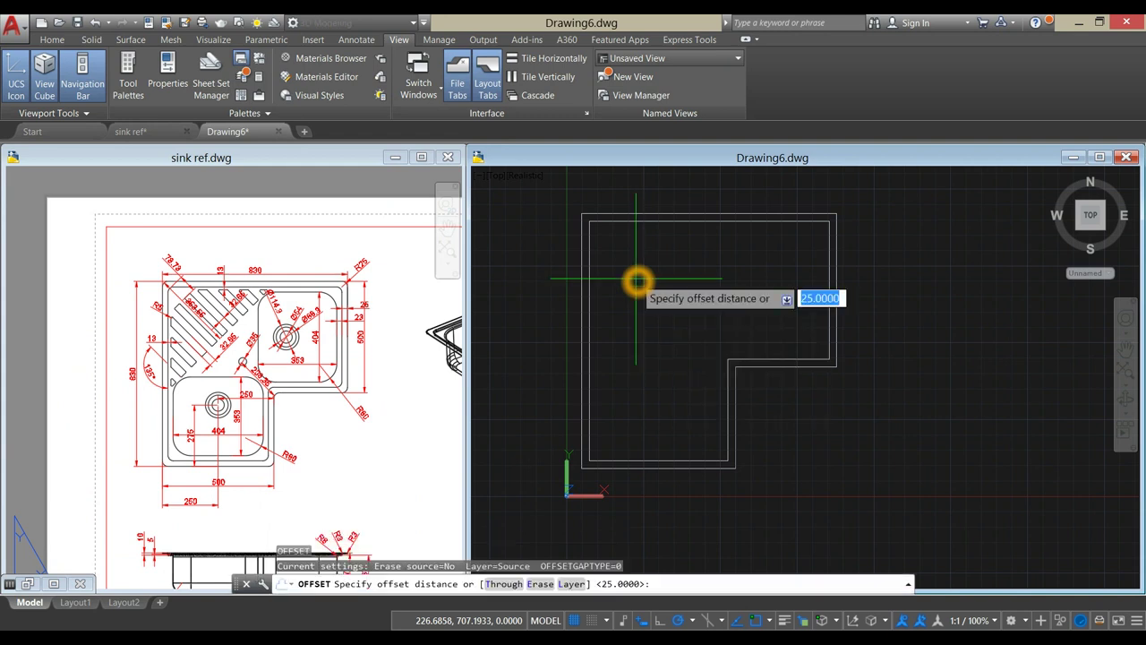
key("Return")
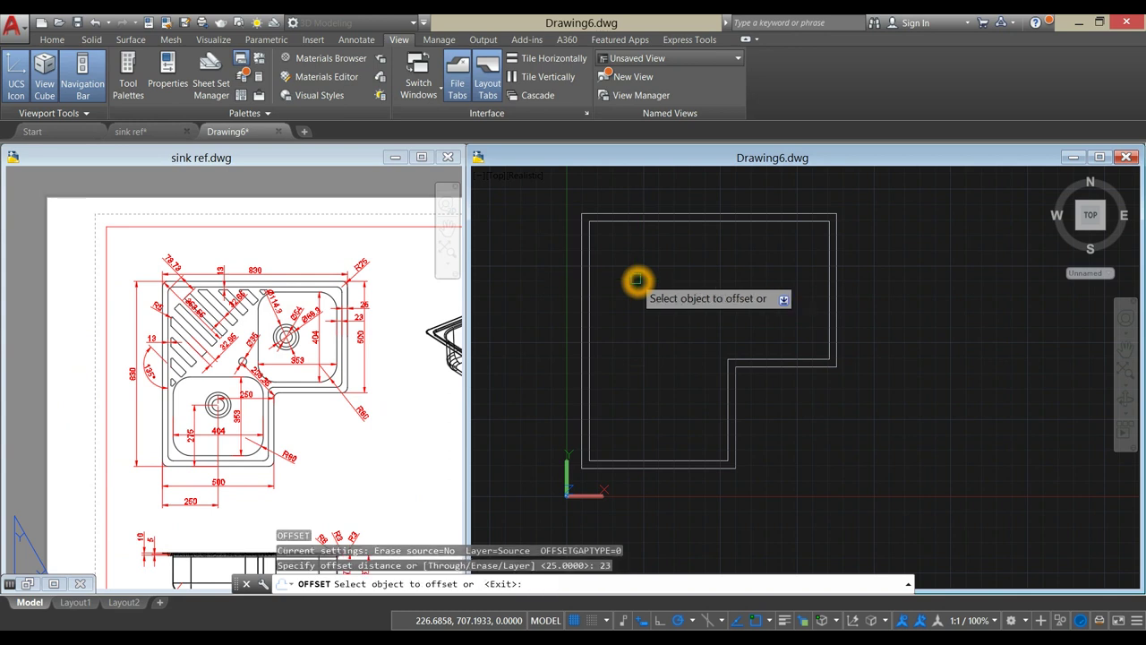
scroll(813, 284, "up", 2)
scroll(813, 284, "up", 2)
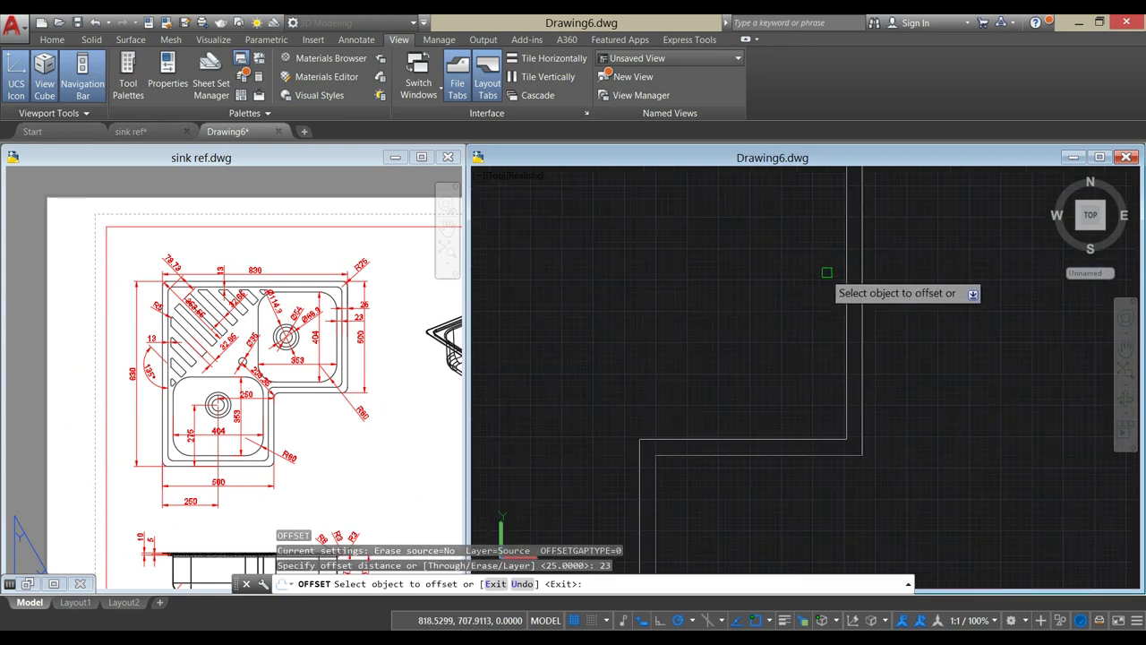
left_click(838, 253)
left_click(798, 283)
right_click(788, 284)
left_click(814, 295)
scroll(756, 308, "down", 2)
middle_click_drag(759, 310, 766, 301)
scroll(768, 301, "down", 1)
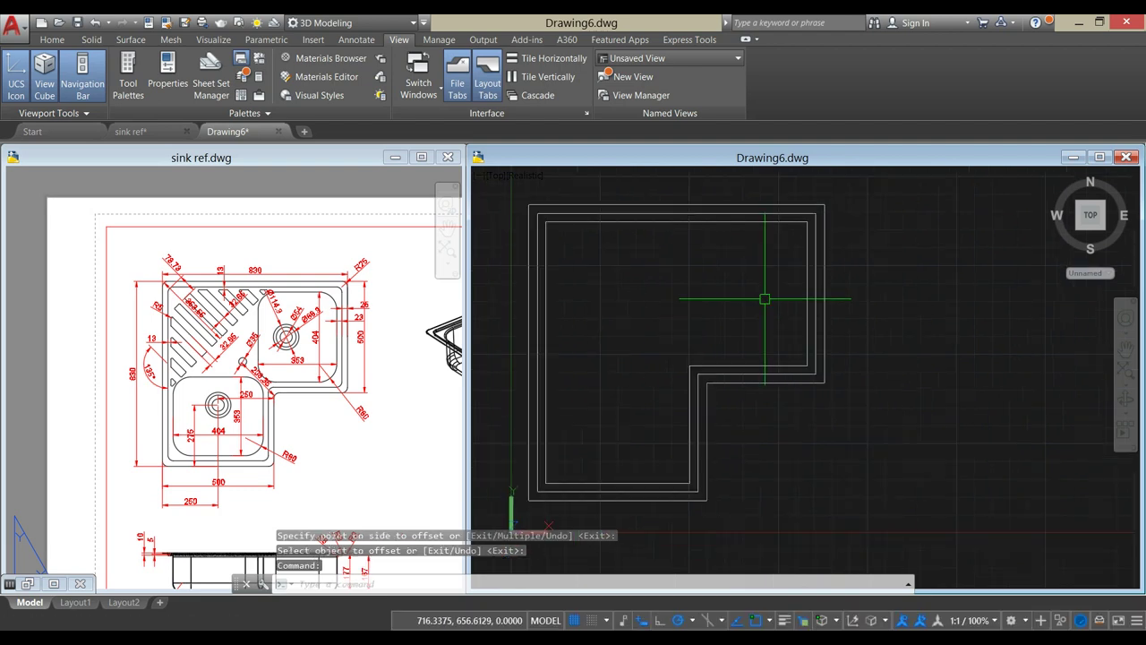
- Examine the lower bowl's dimensions in the reference drawing and check which edges the innermost outline includes
left_click(281, 504)
scroll(214, 450, "up", 4)
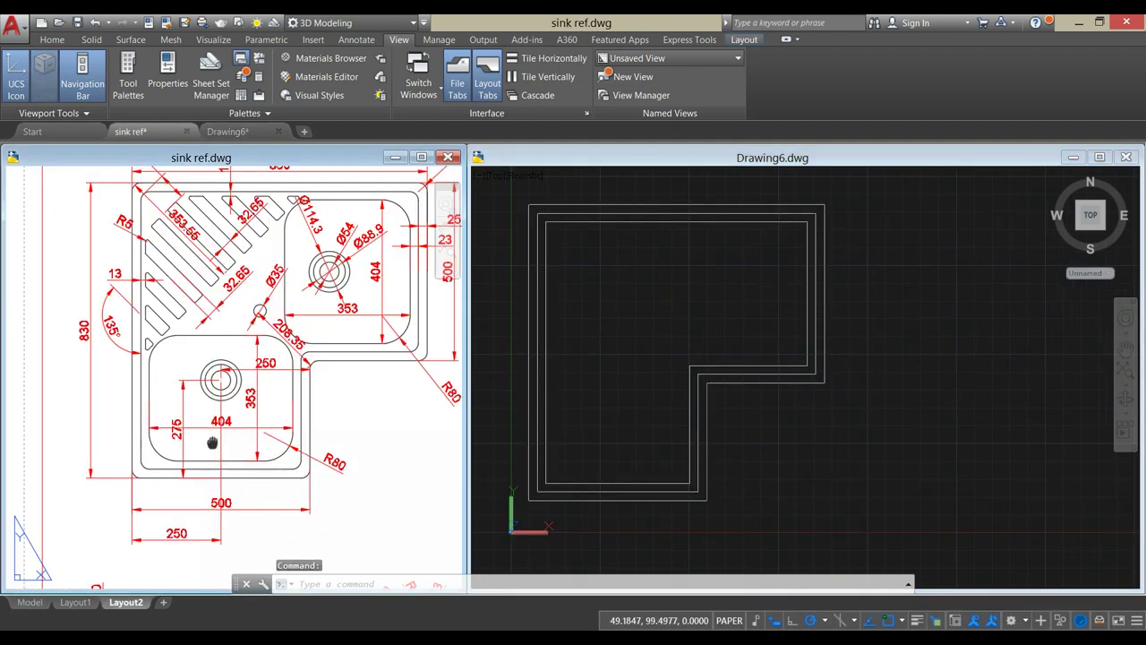
double_click(365, 418)
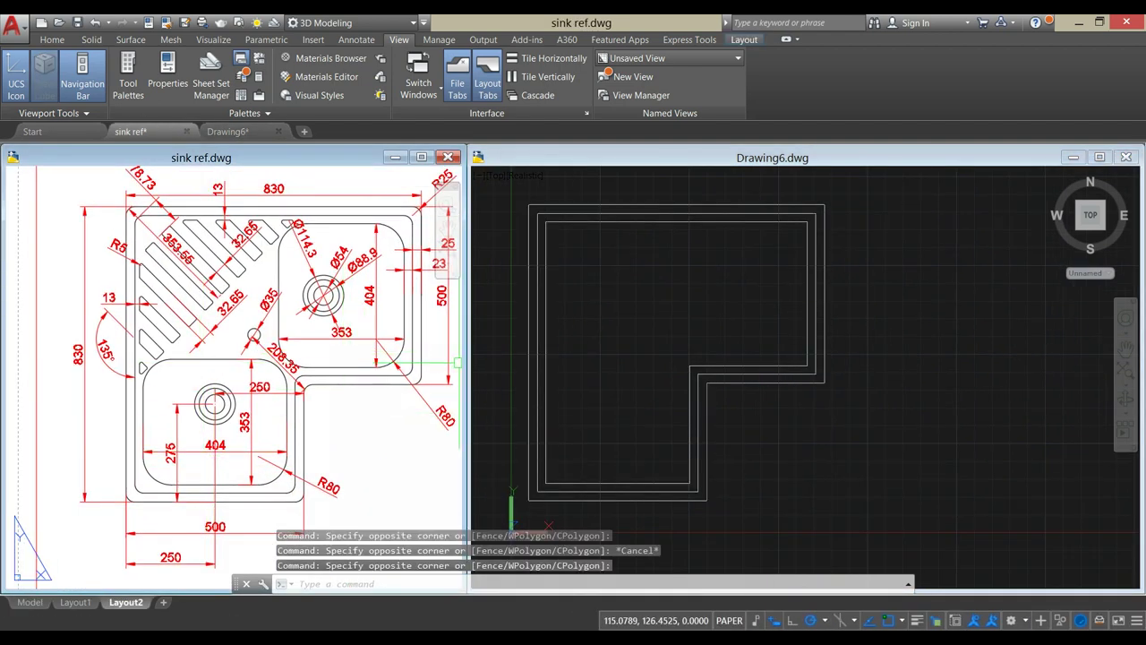
left_click(622, 333)
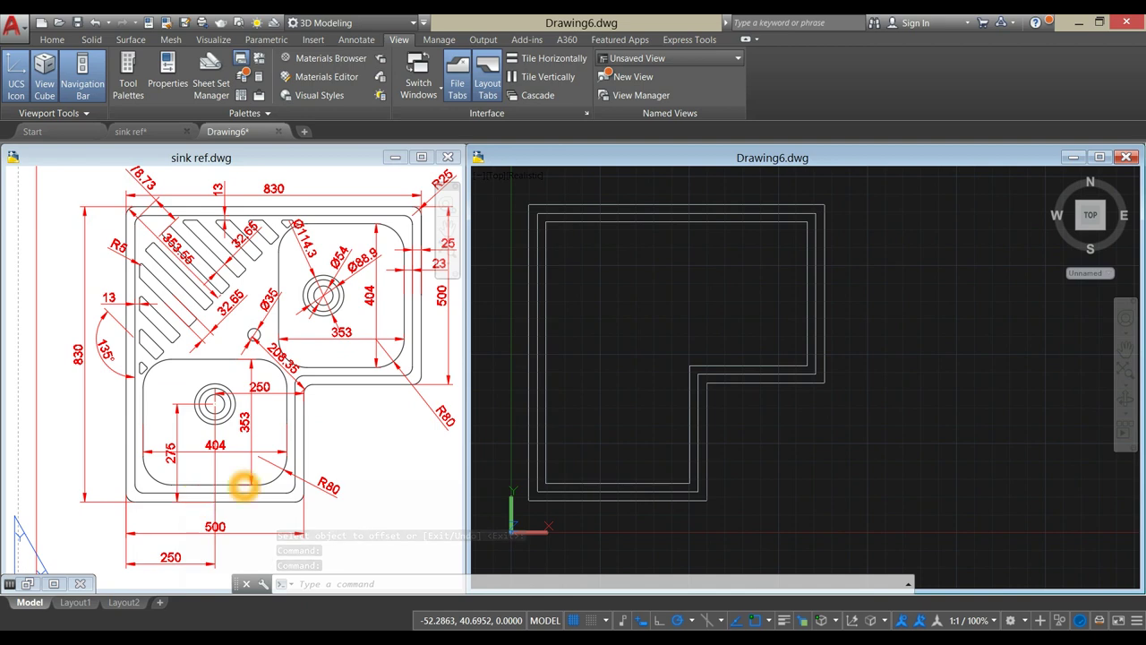
left_click(655, 484)
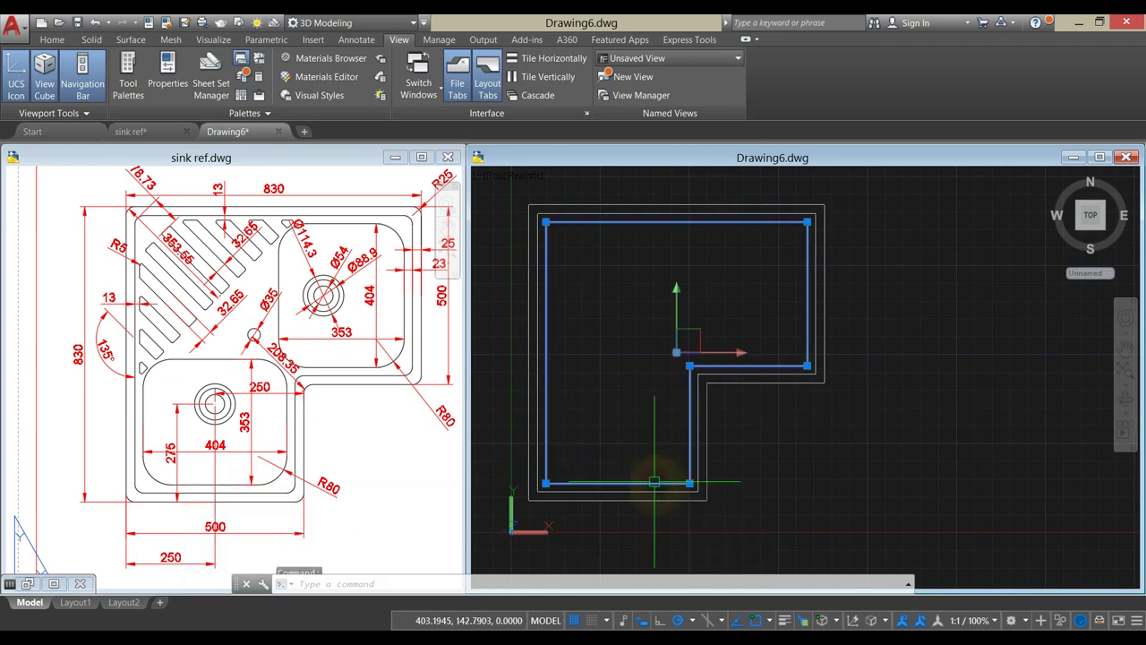
key("Escape")
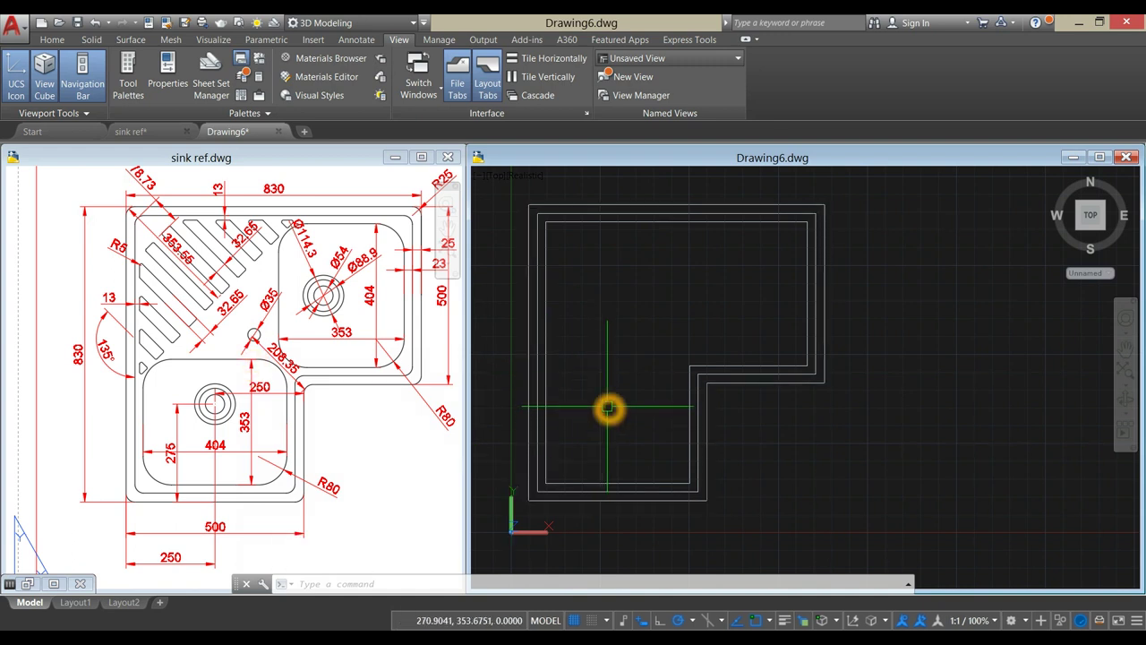
- Draw a 404-unit horizontal line to the left, starting 353 units above the innermost outline's lower-right corner
type("l")
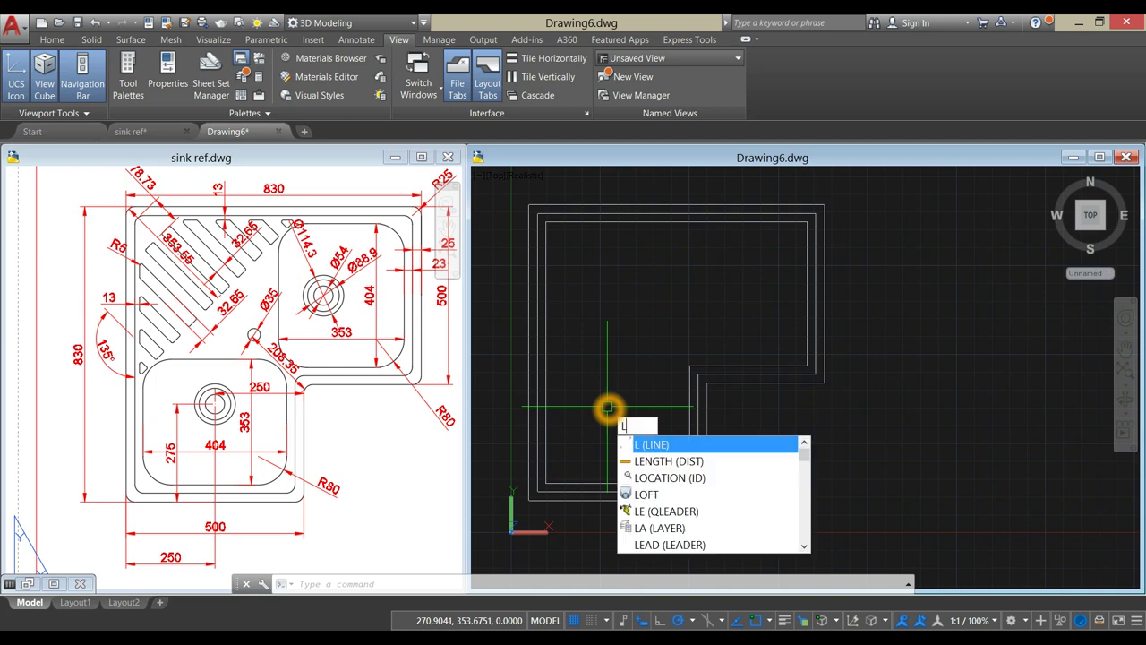
key("Return")
right_click(608, 410, "shift")
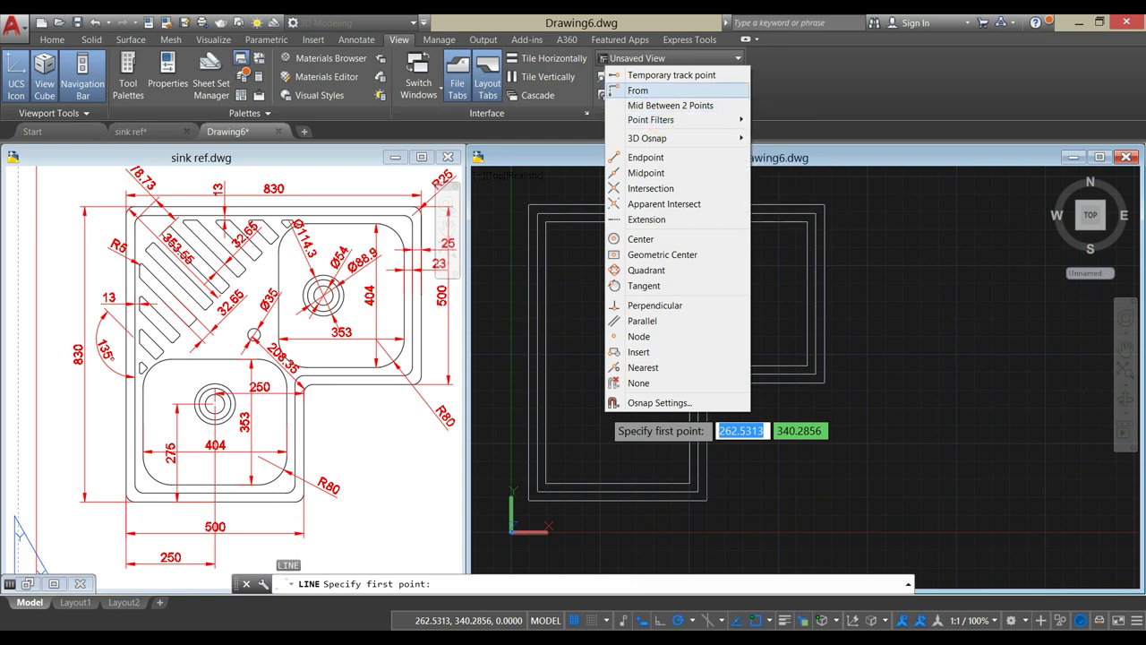
left_click(671, 75)
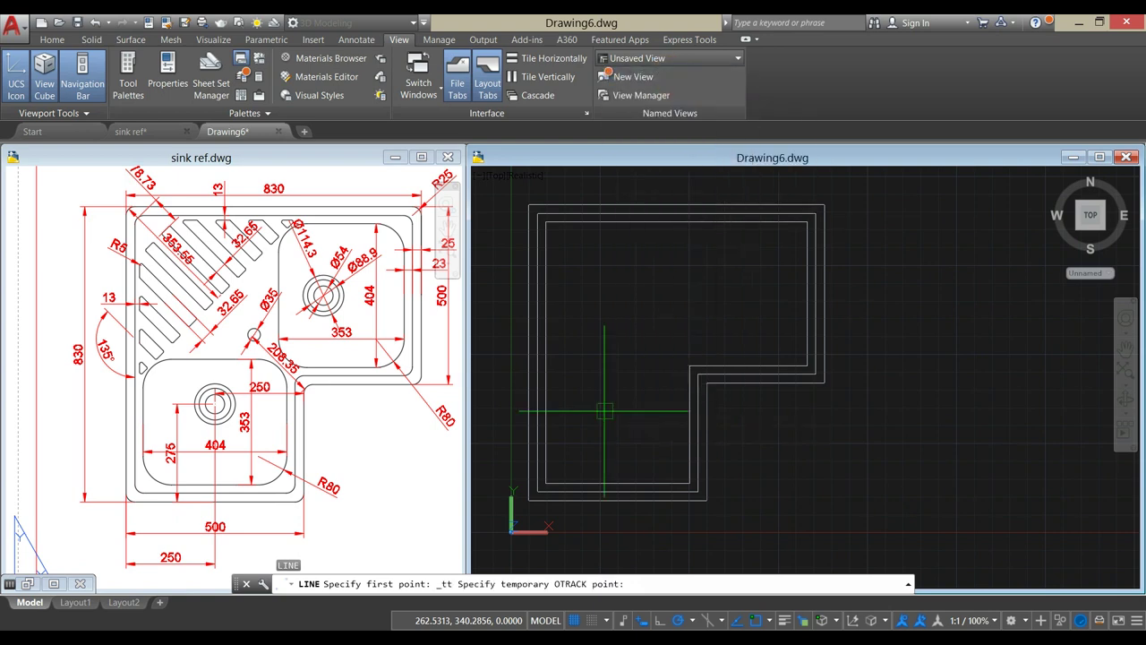
scroll(712, 488, "up", 3)
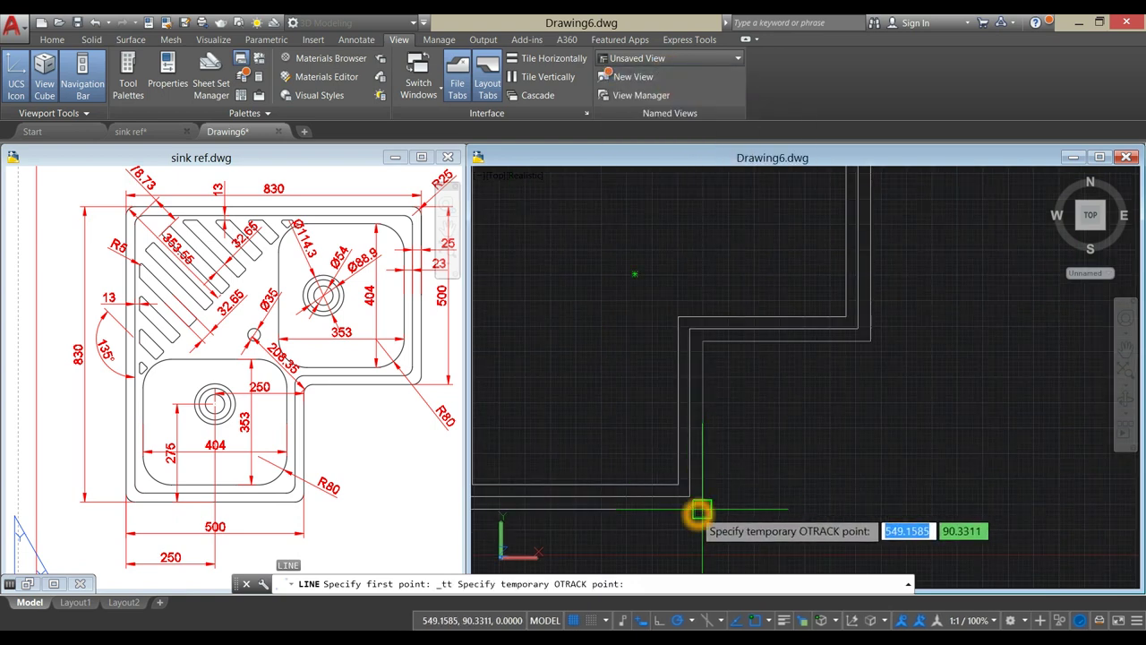
left_click(678, 486)
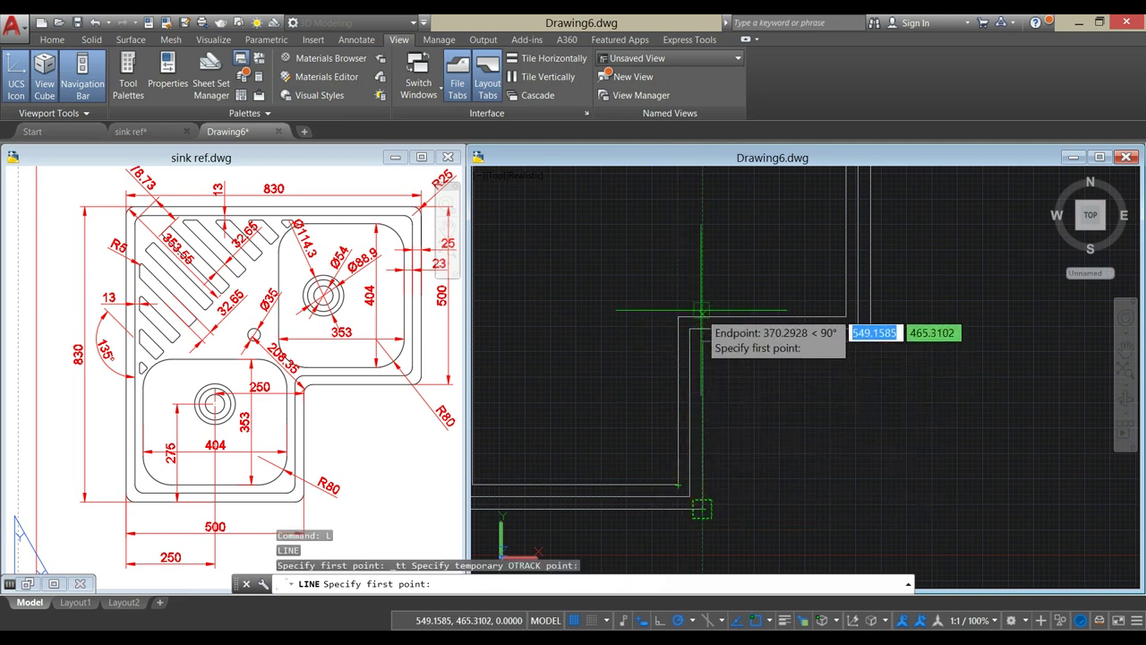
left_click(676, 222)
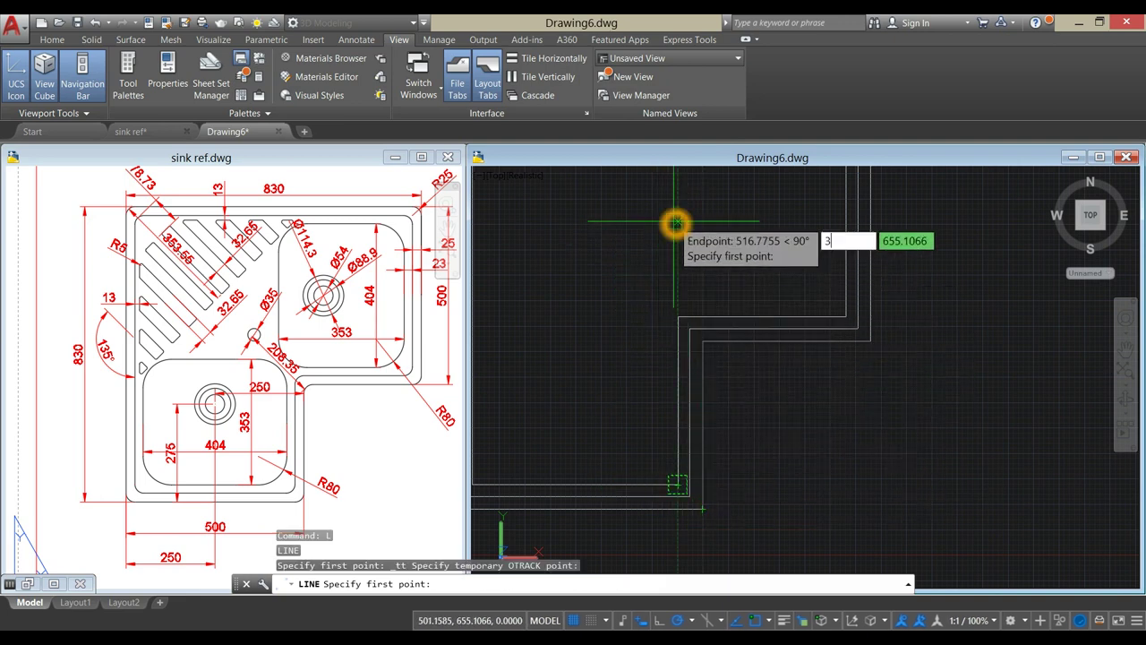
key("Return")
scroll(663, 295, "up", 3)
middle_click_drag(726, 279, 797, 253)
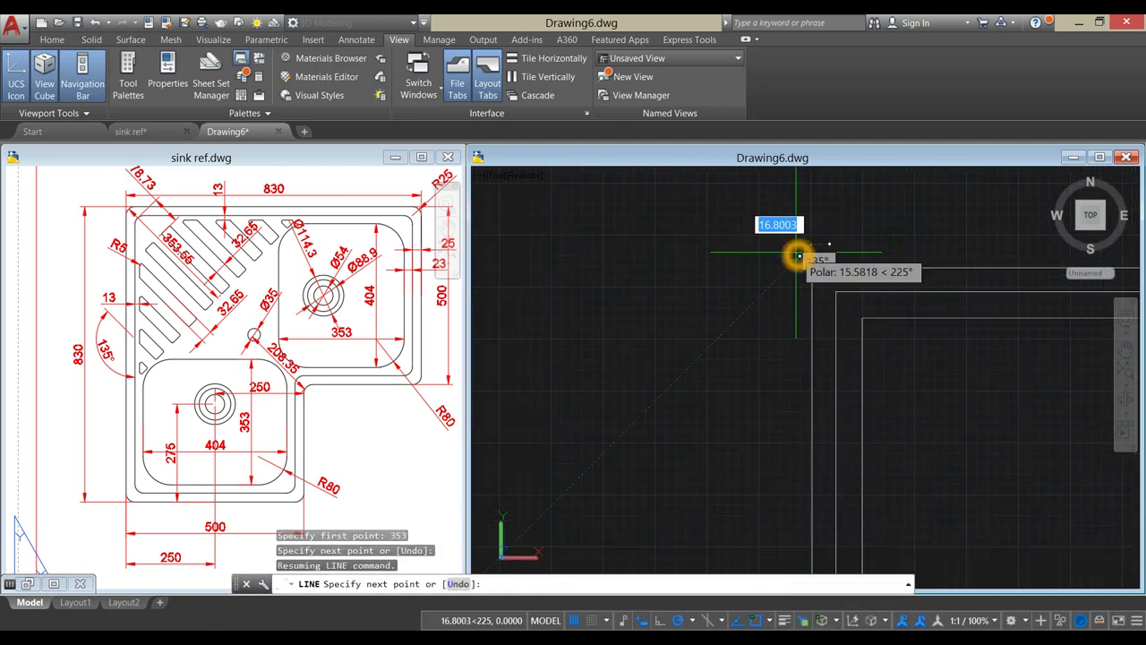
scroll(796, 253, "down", 6)
scroll(745, 251, "up", 3)
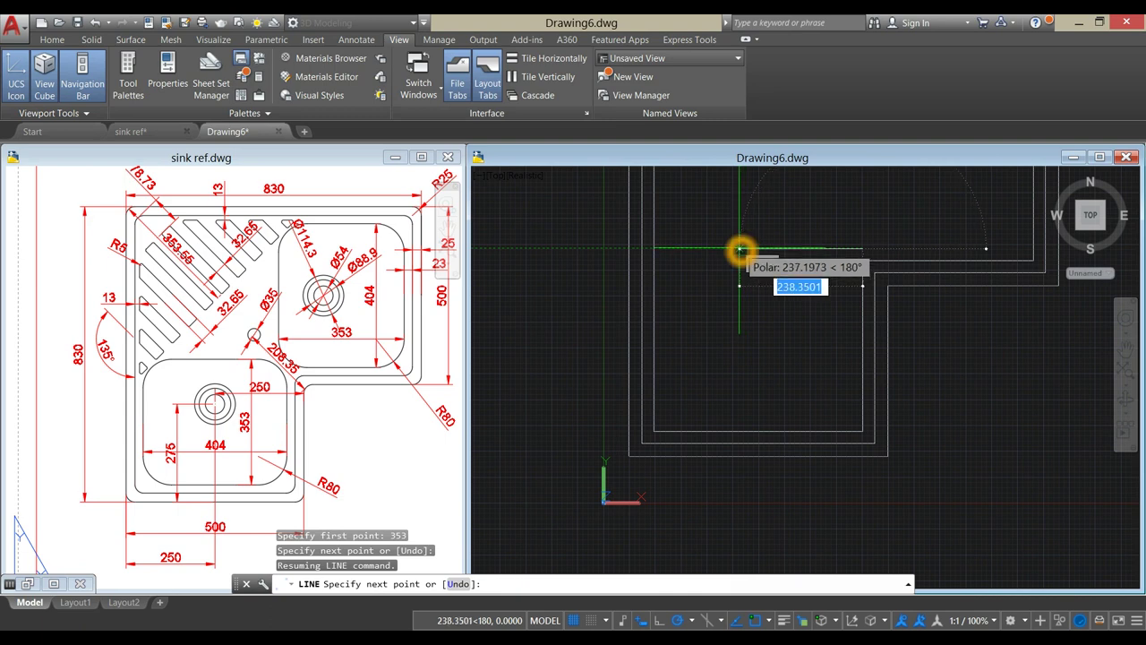
type("404")
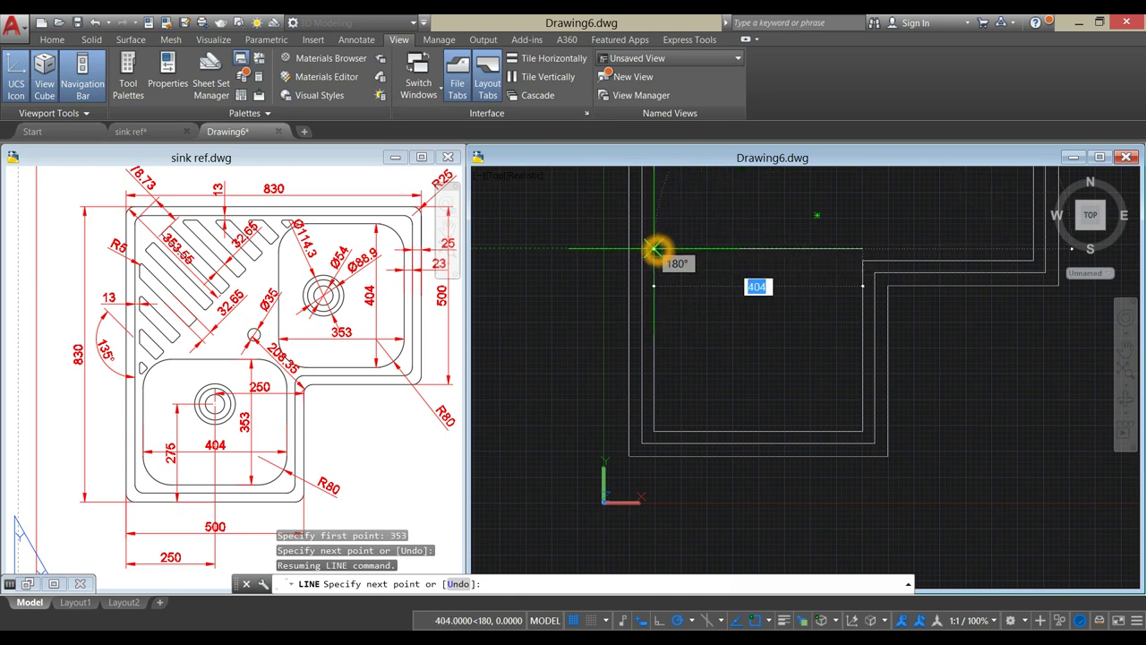
right_click(673, 225)
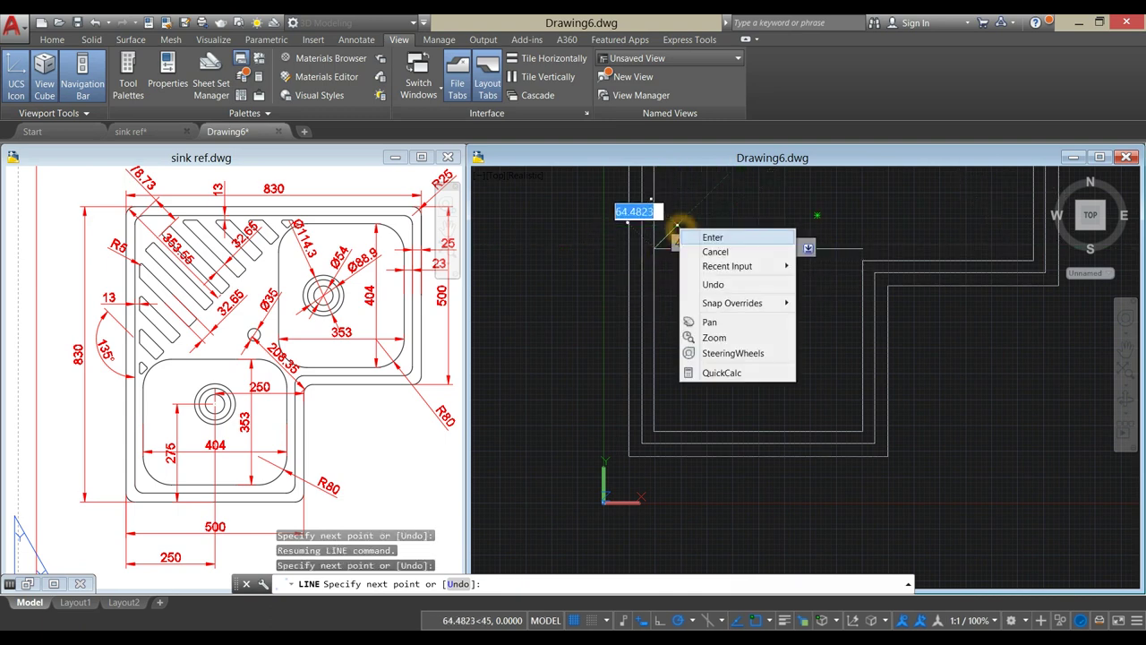
left_click(696, 235)
middle_click_drag(696, 235, 680, 258)
key("Escape")
scroll(680, 258, "down", 2)
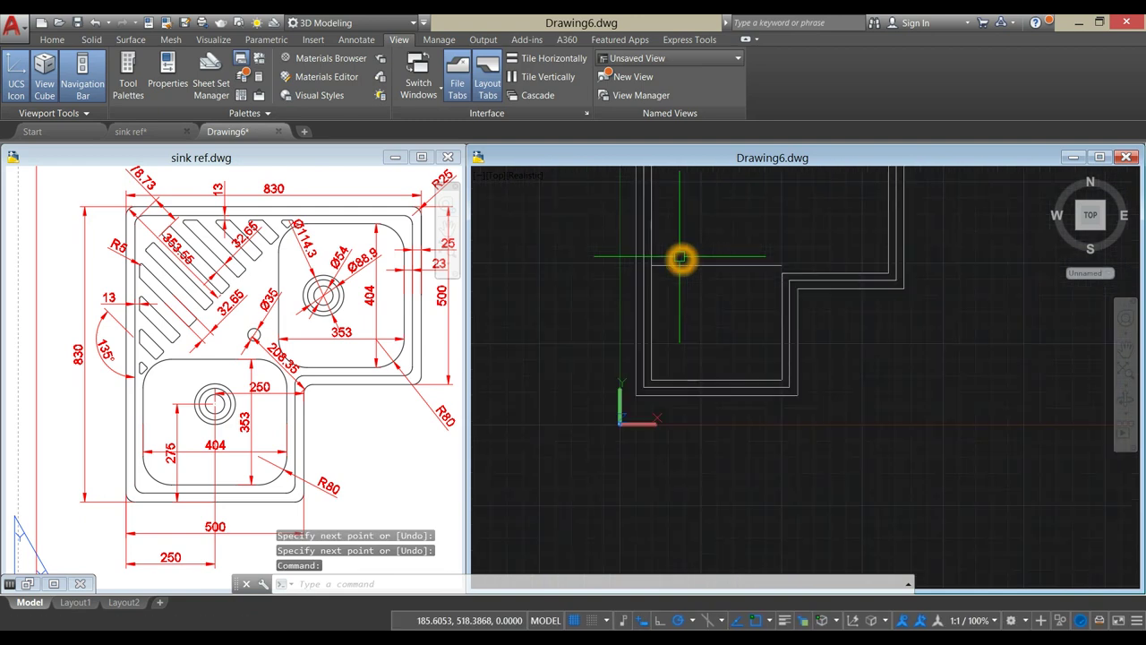
- Explode the innermost L-shaped outline into separate lines
left_click(653, 237)
key("Escape")
middle_click_drag(672, 217, 678, 254)
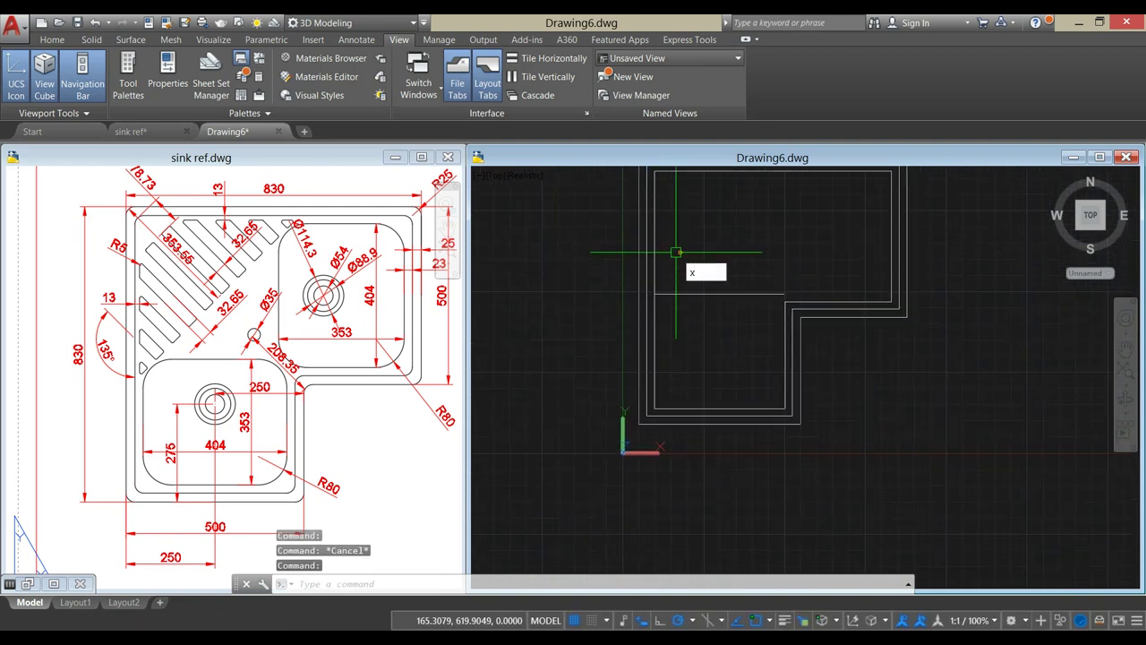
key("Return")
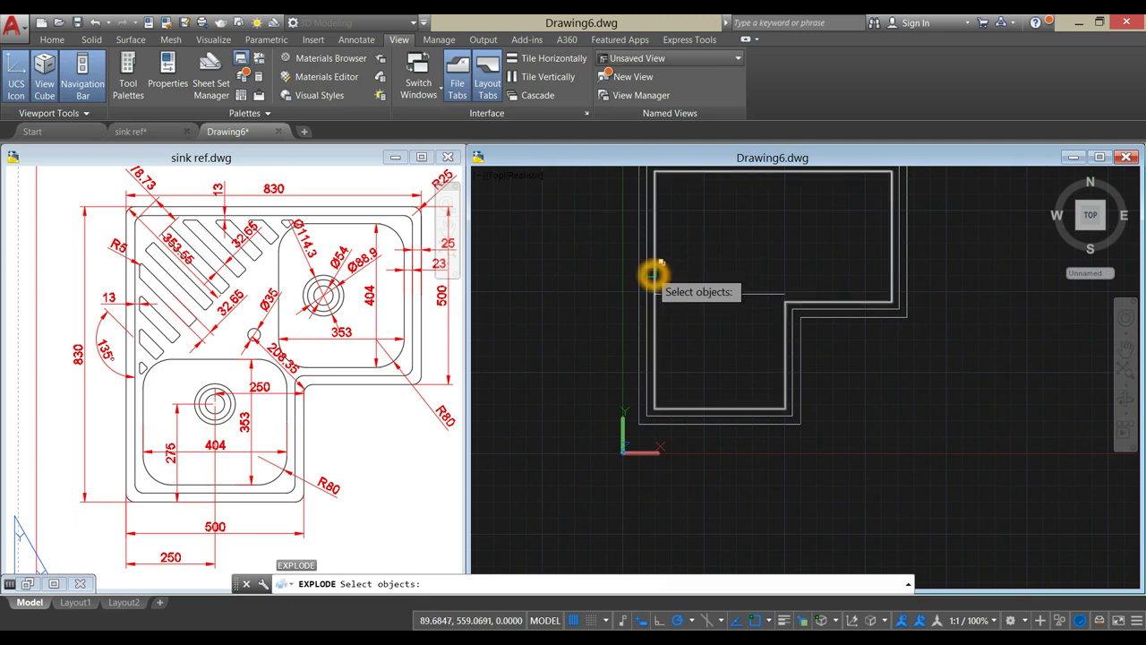
left_click(656, 273)
key("Return")
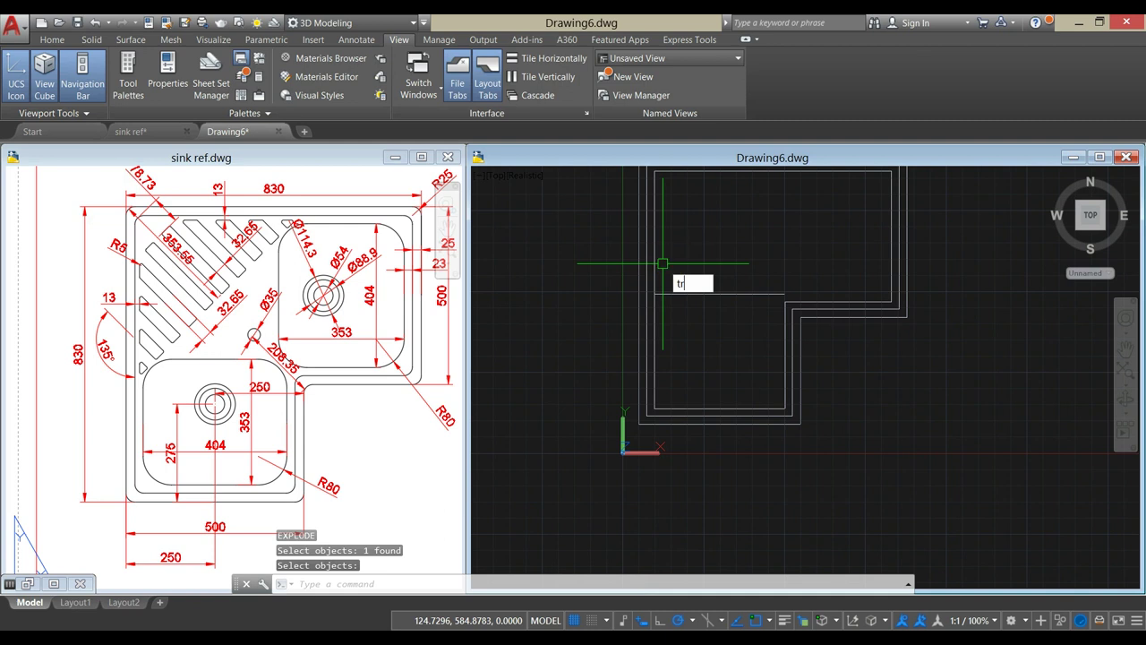
- Trim the innermost outline's left edge above the lower bowl's top line
key("Return")
key("Return")
left_click(656, 273)
middle_click_drag(678, 260, 651, 290)
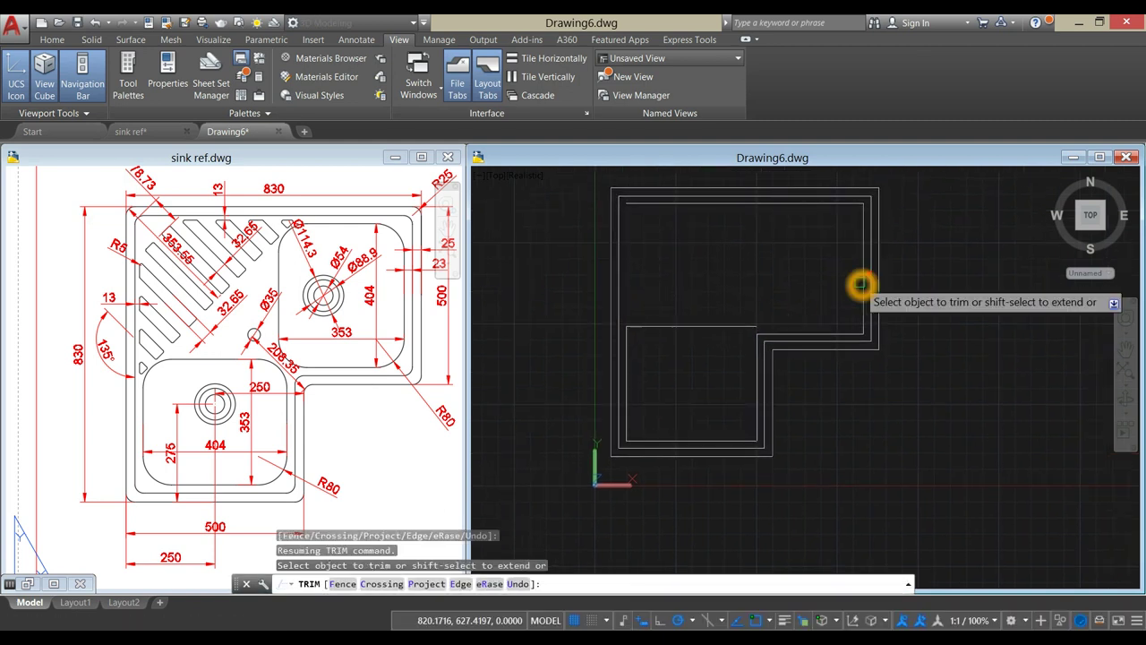
right_click(787, 278)
left_click(819, 284)
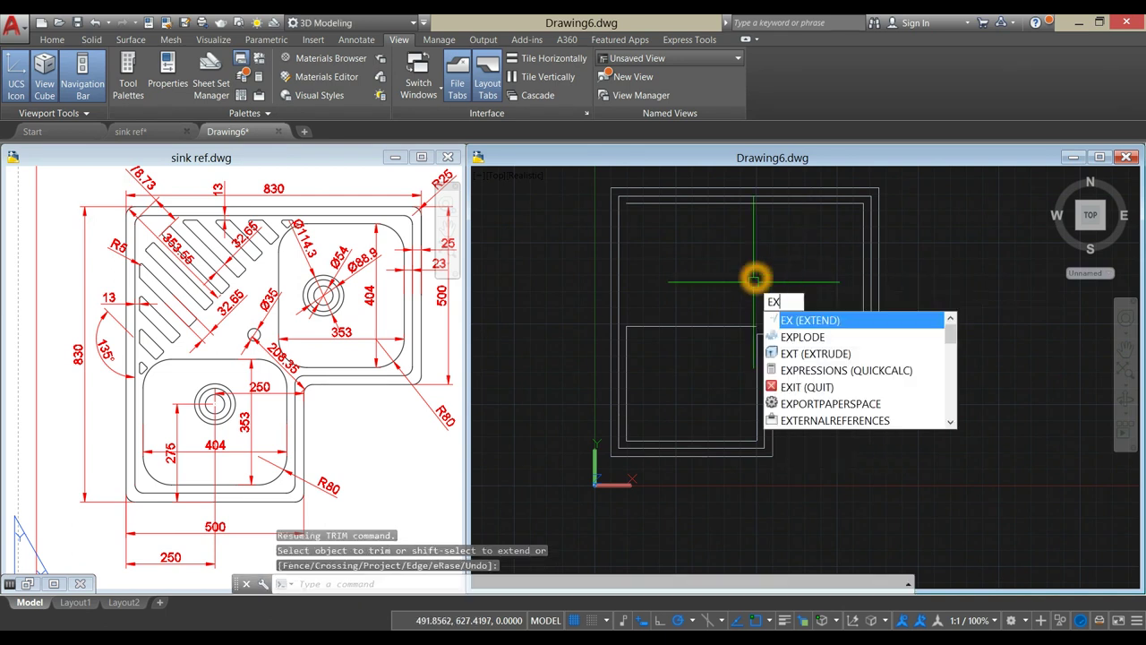
- Extend the lower bowl's right edge up to its top line
key("Return")
key("Return")
scroll(759, 323, "up", 3)
left_click(760, 333)
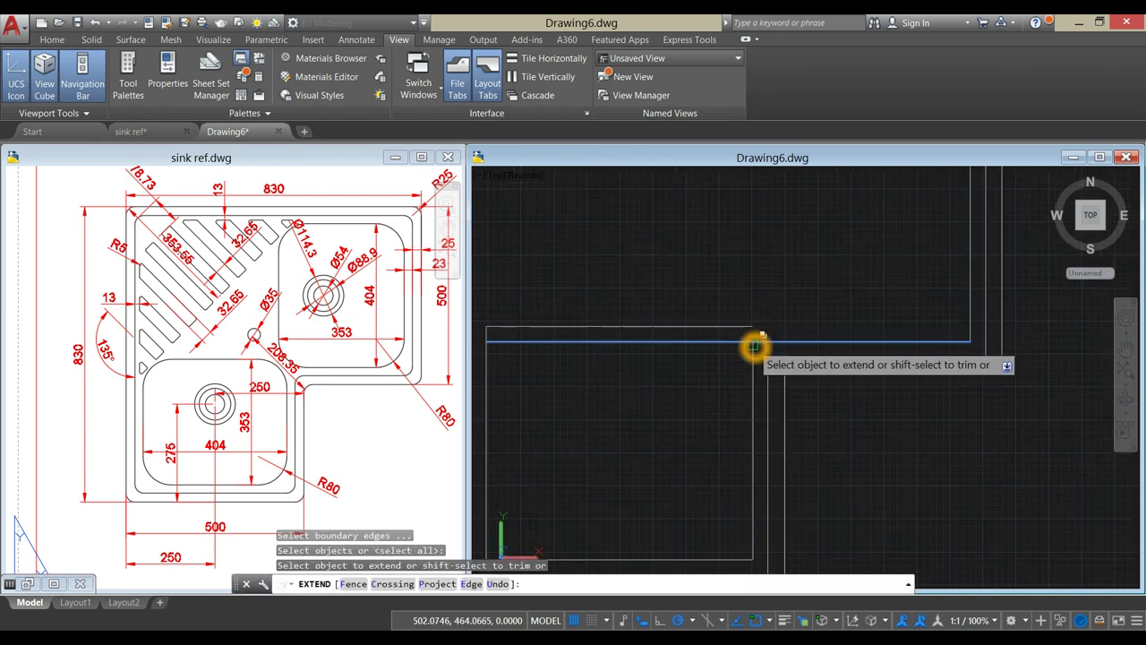
left_click(758, 358)
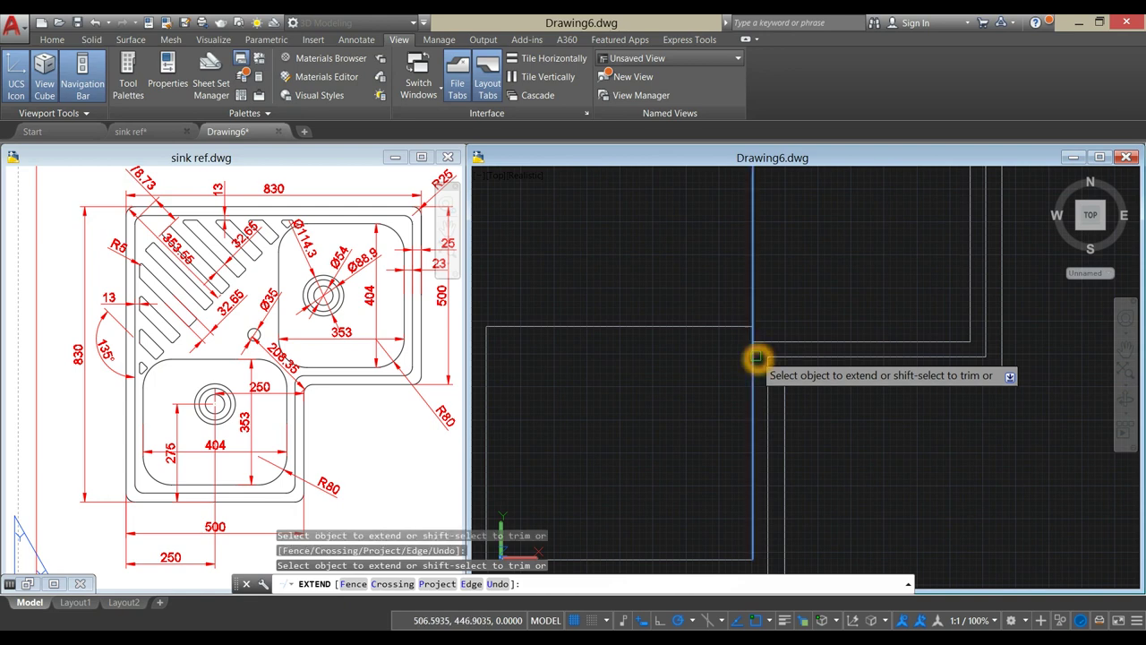
right_click(776, 300)
left_click(796, 310)
left_click(793, 341)
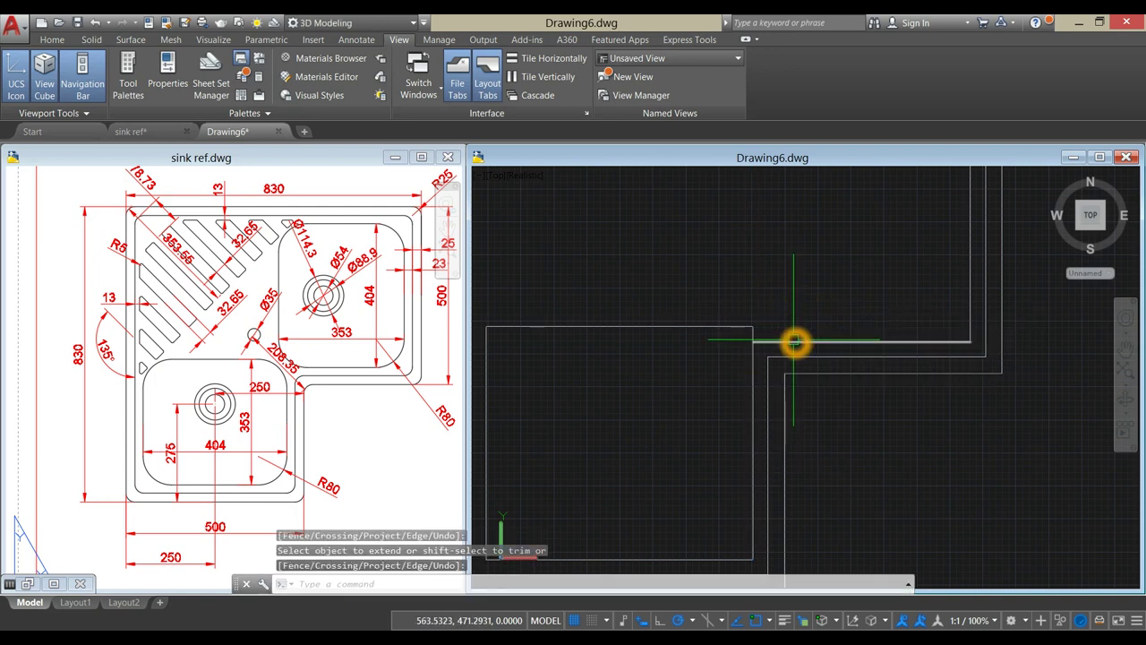
- Erase the leftover lines of the exploded innermost outline outside the lower bowl, including its top edge
key("Delete")
scroll(776, 285, "down", 2)
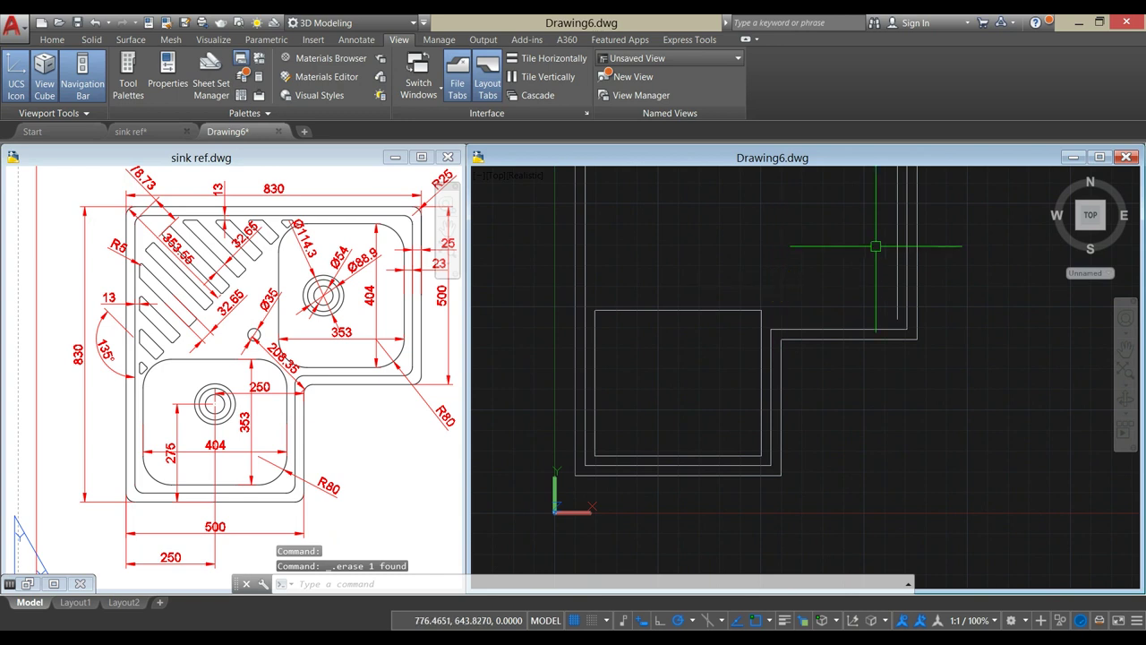
scroll(811, 271, "down", 2)
middle_click_drag(811, 273, 795, 322)
scroll(795, 322, "down", 1)
scroll(793, 283, "up", 2)
left_click(801, 262)
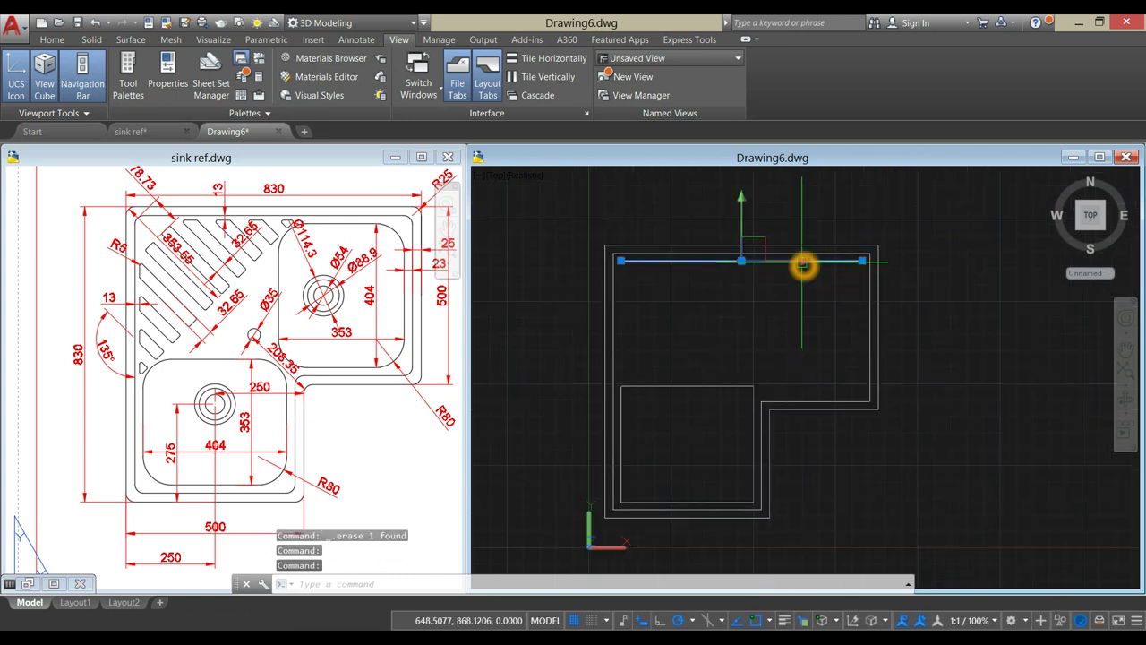
key("Delete")
left_click(779, 332)
scroll(766, 317, "down", 1)
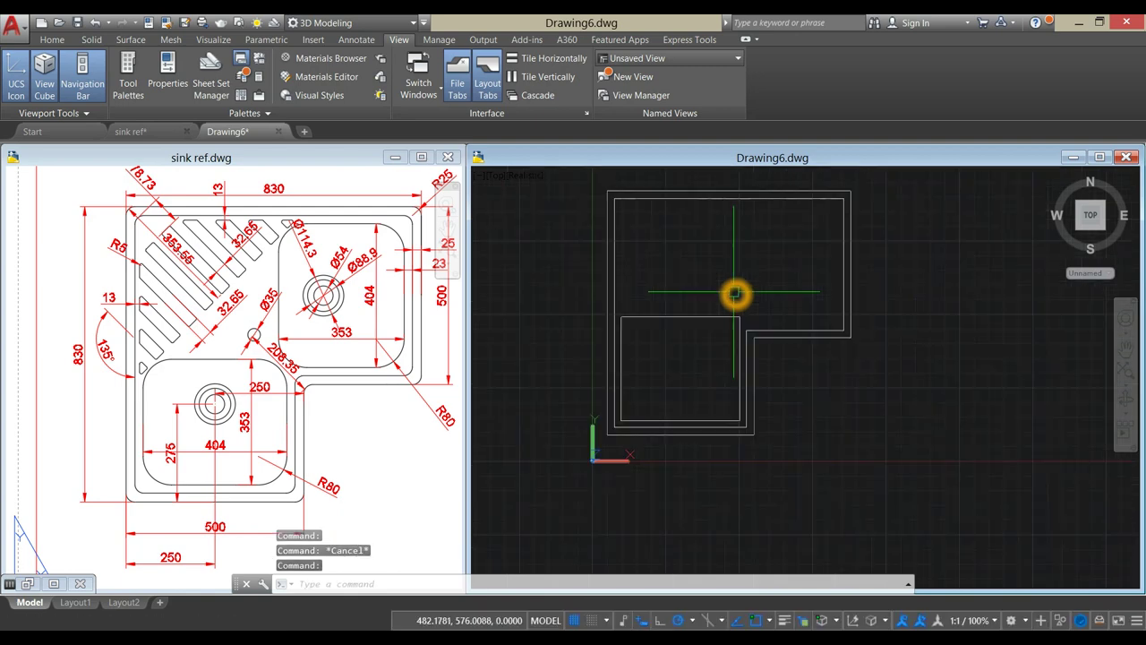
- Check the bowl's corner radius in the reference drawing and fillet the lower bowl's two right corners at radius 80 in multiple mode
left_click(163, 387)
scroll(166, 384, "up", 2)
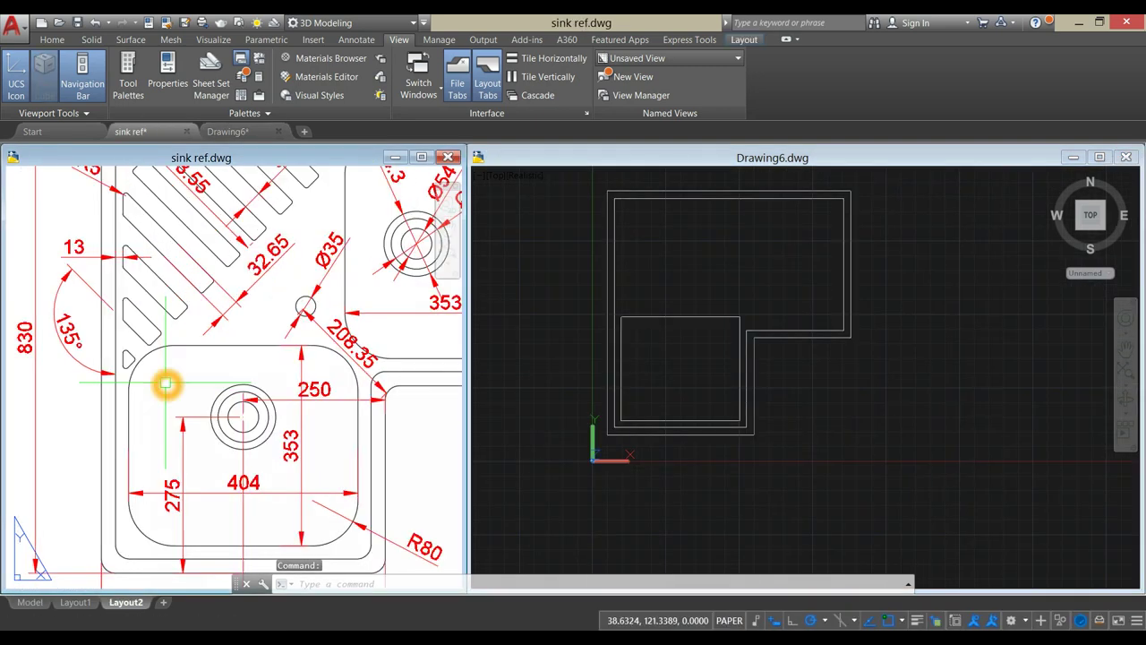
middle_click_drag(263, 425, 205, 398)
scroll(294, 498, "up", 3)
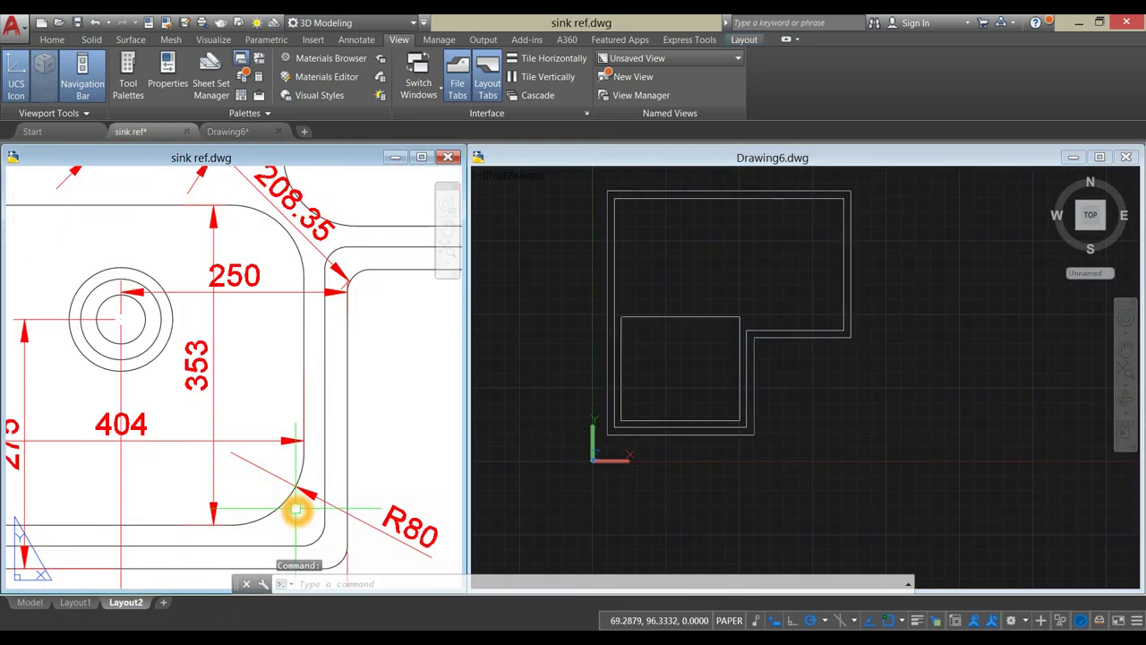
scroll(299, 496, "down", 3)
left_click(498, 299)
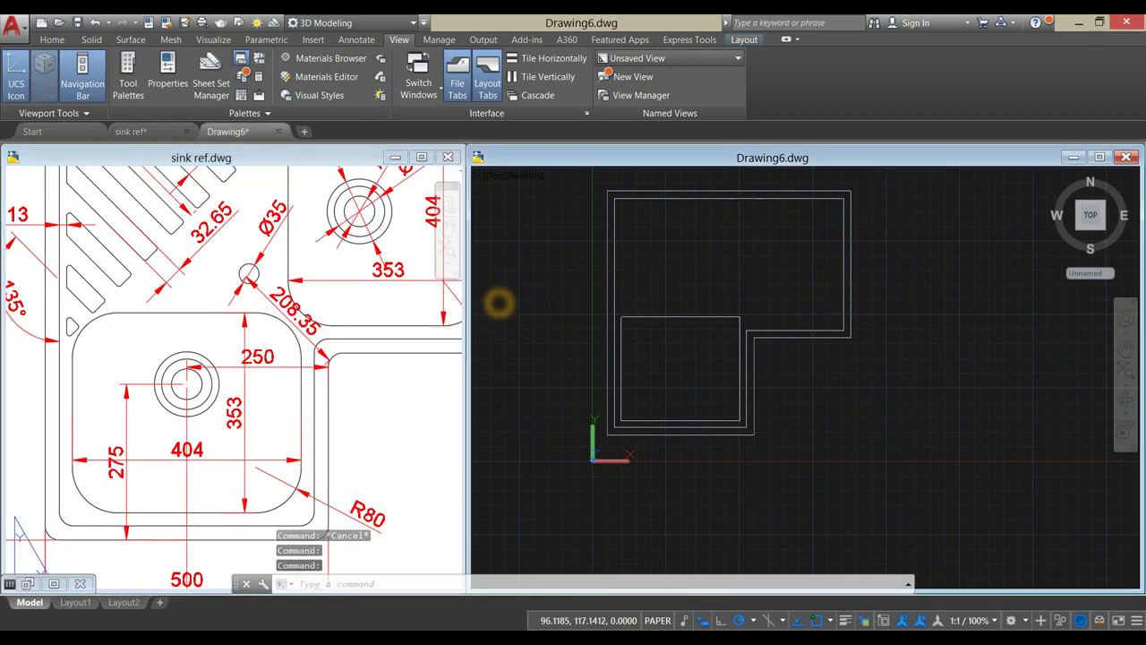
left_click(51, 40)
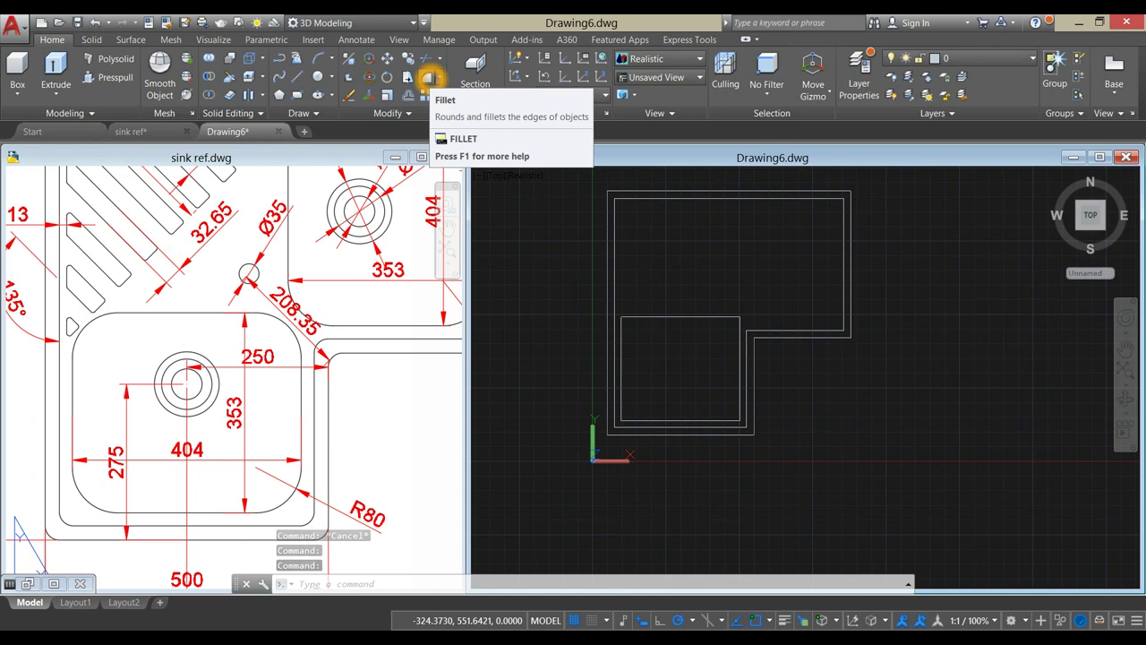
left_click(428, 79)
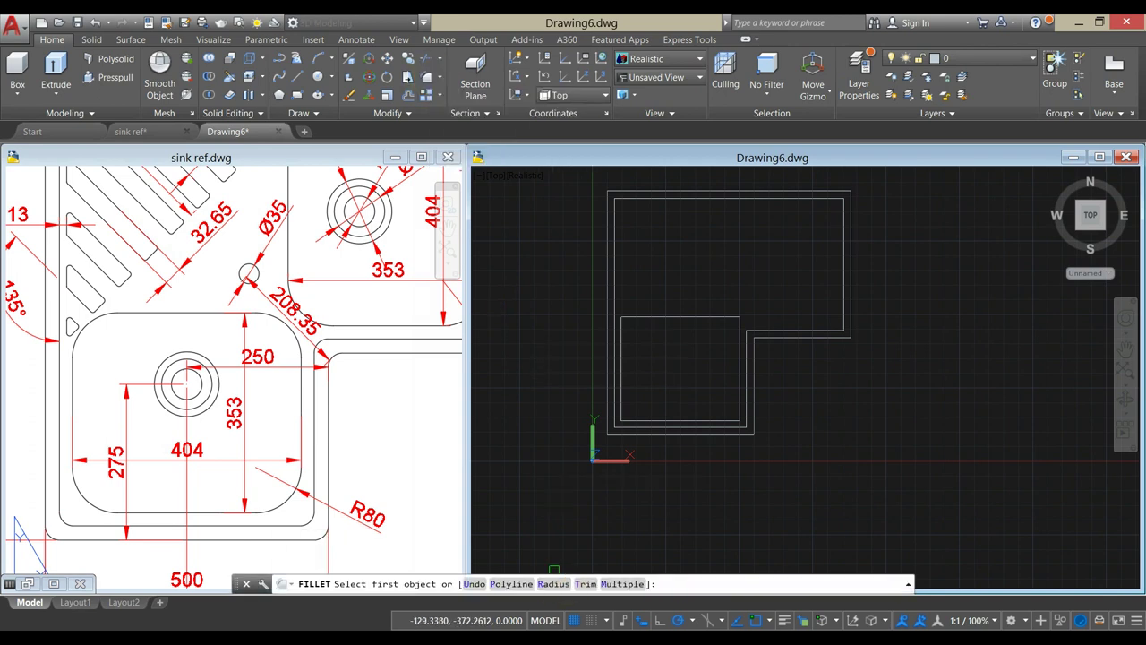
left_click(554, 584)
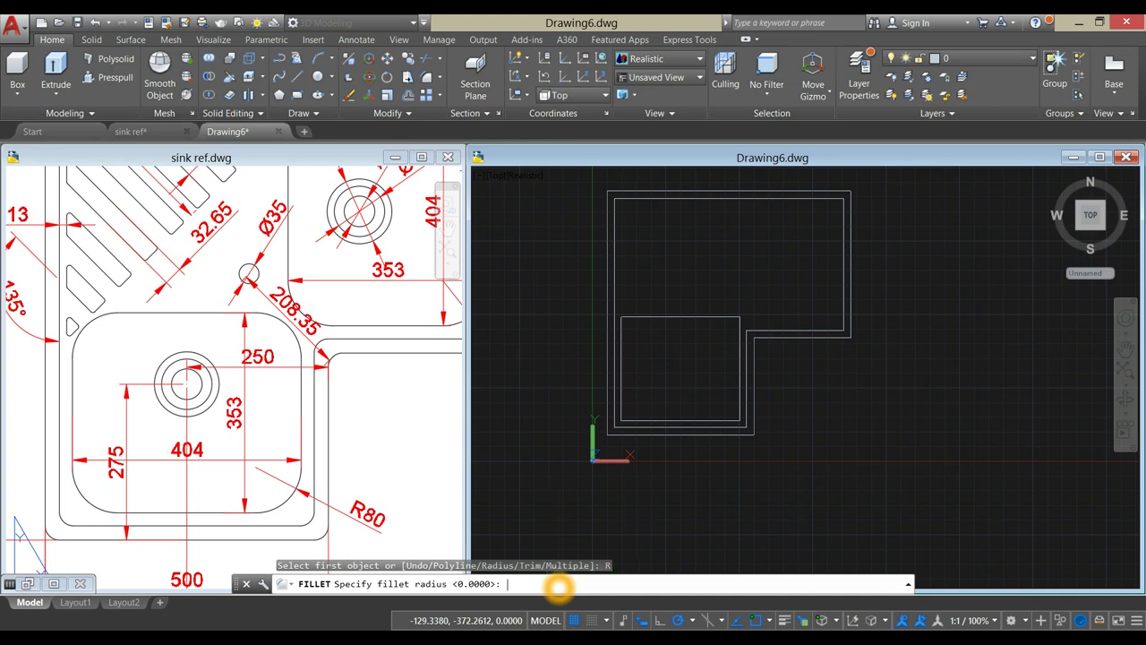
key("Return")
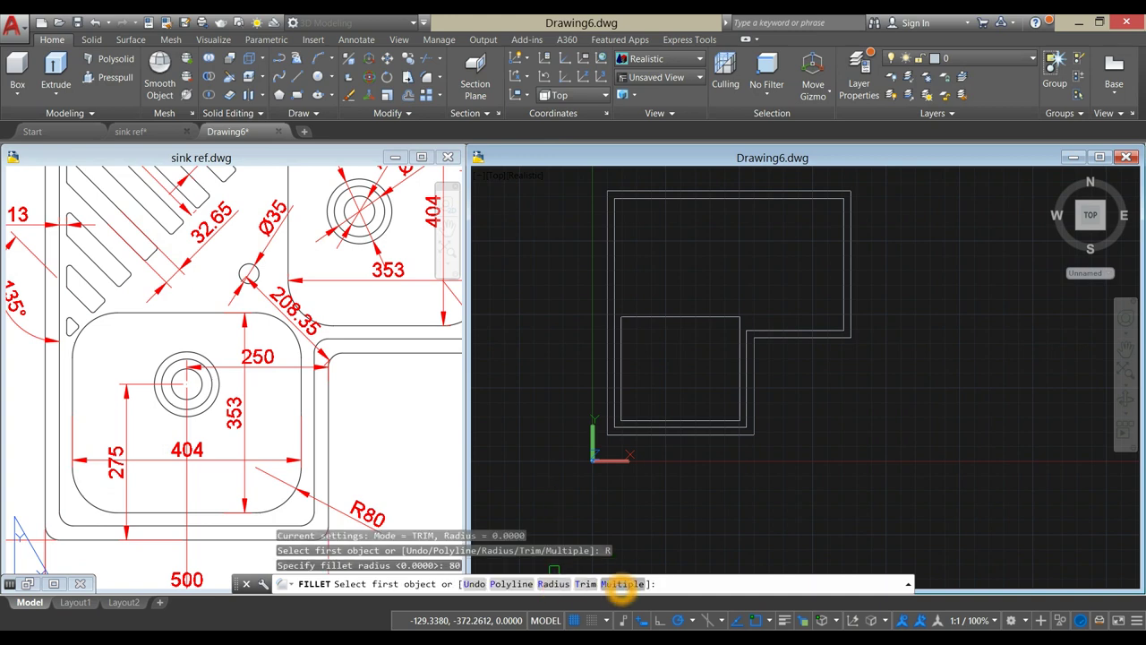
left_click(622, 584)
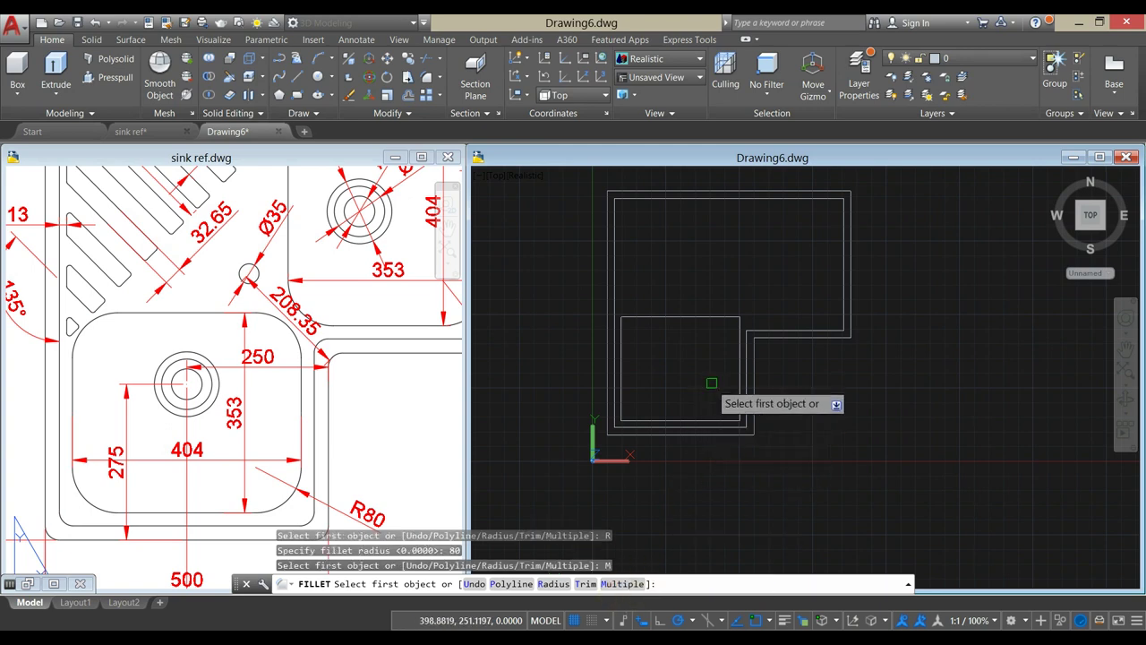
scroll(752, 261, "up", 2)
left_click(729, 336)
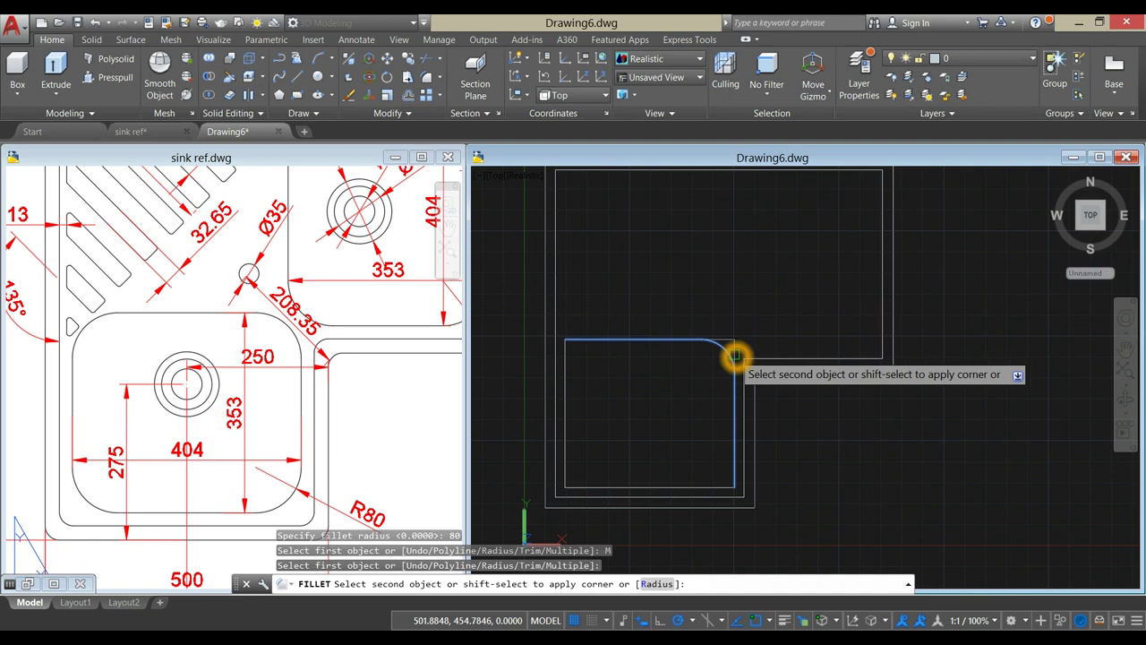
left_click(735, 364)
left_click(735, 464)
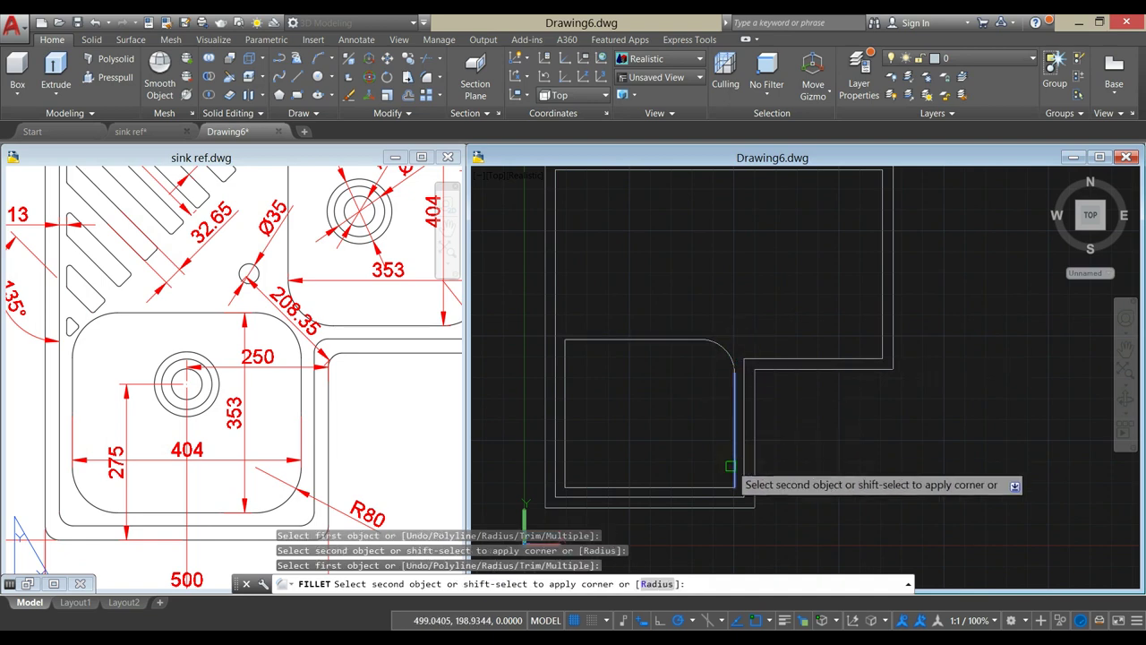
left_click(723, 484)
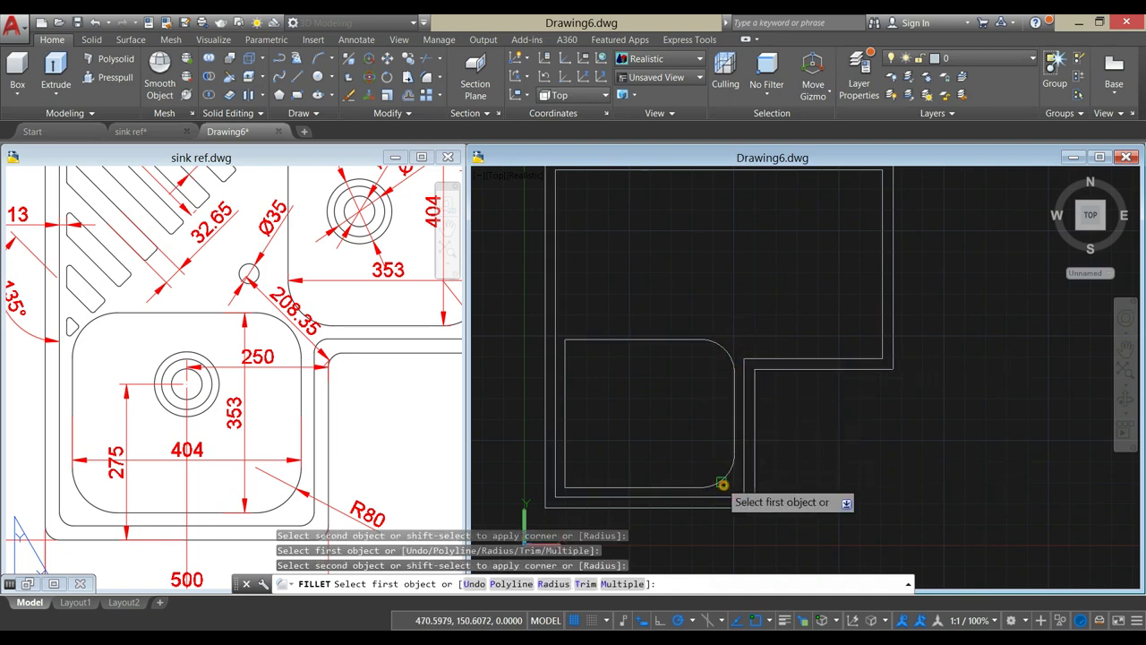
- Fillet the lower bowl's two left corners with the same radius of 80 and finish the fillet
left_click(577, 488)
left_click(567, 468)
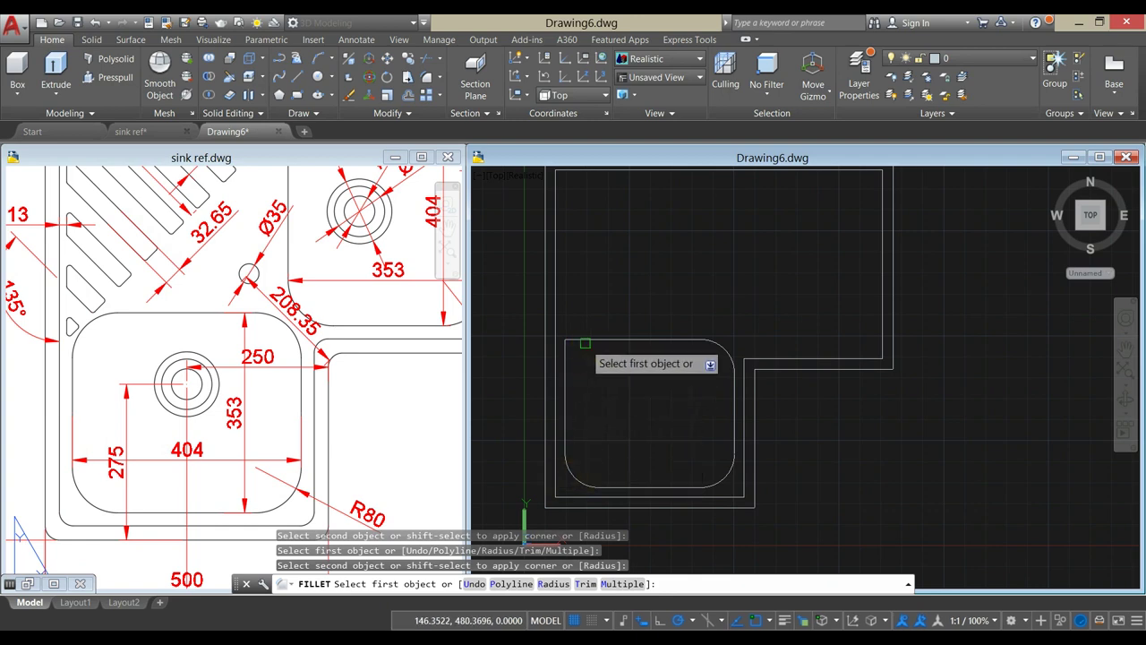
left_click(584, 340)
left_click(566, 374)
right_click(736, 305)
left_click(748, 310)
- Join the rounded lower bowl's lines and arcs into a single polyline
left_click(657, 312)
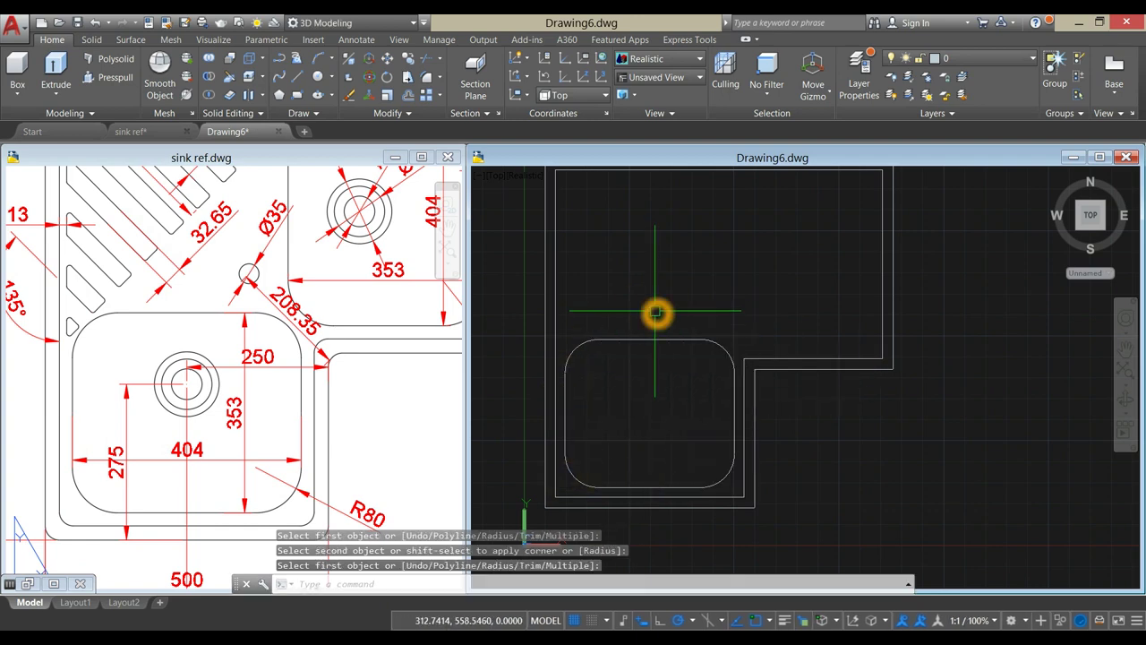
key("Return")
left_click(523, 320)
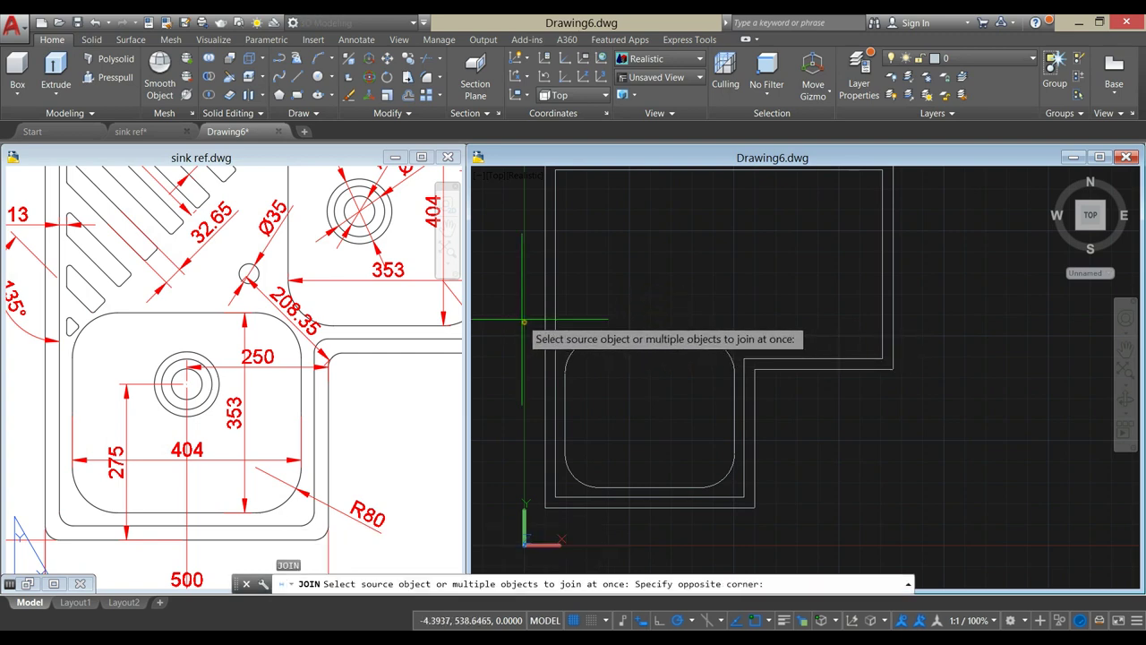
left_click(741, 539)
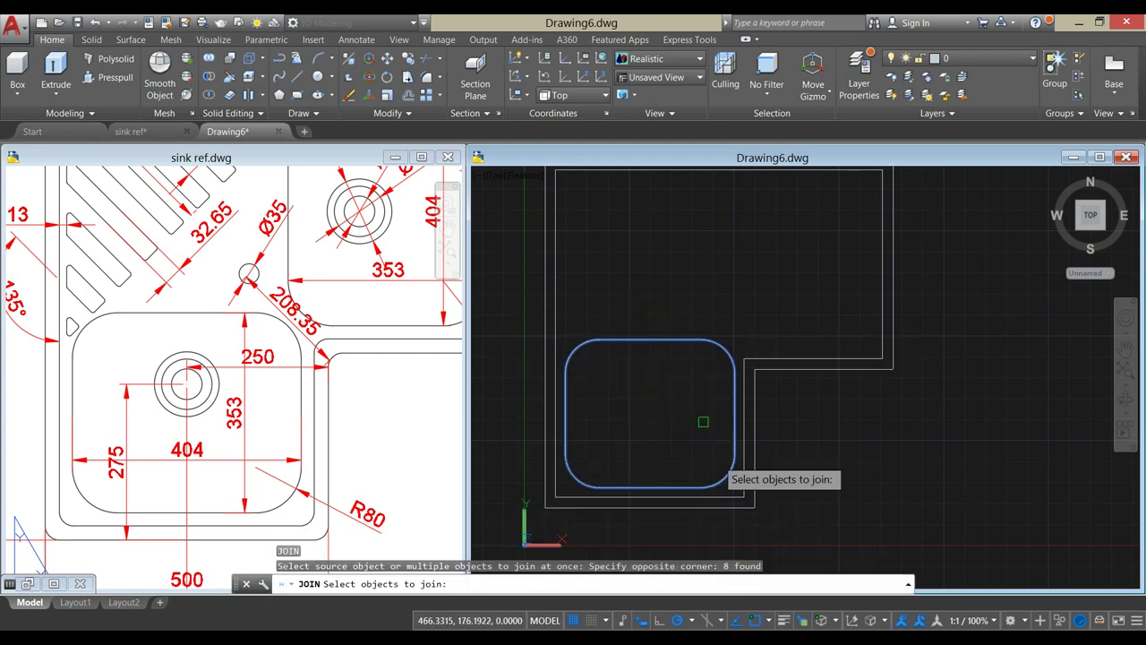
key("Return")
left_click(642, 340)
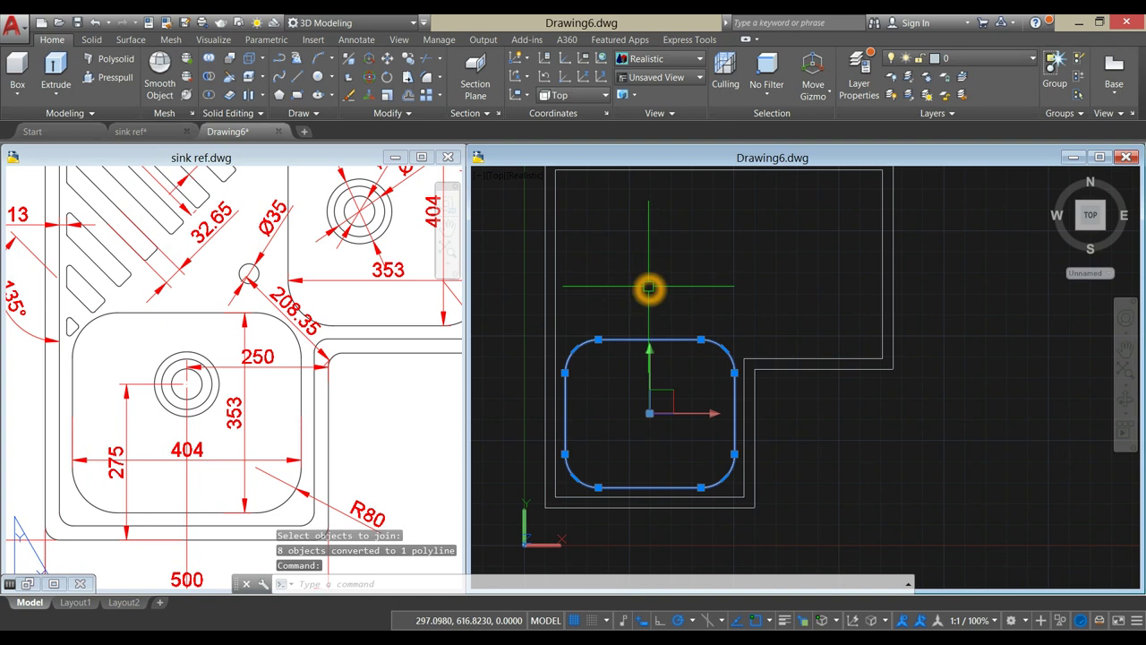
key("Escape")
scroll(649, 287, "down", 2)
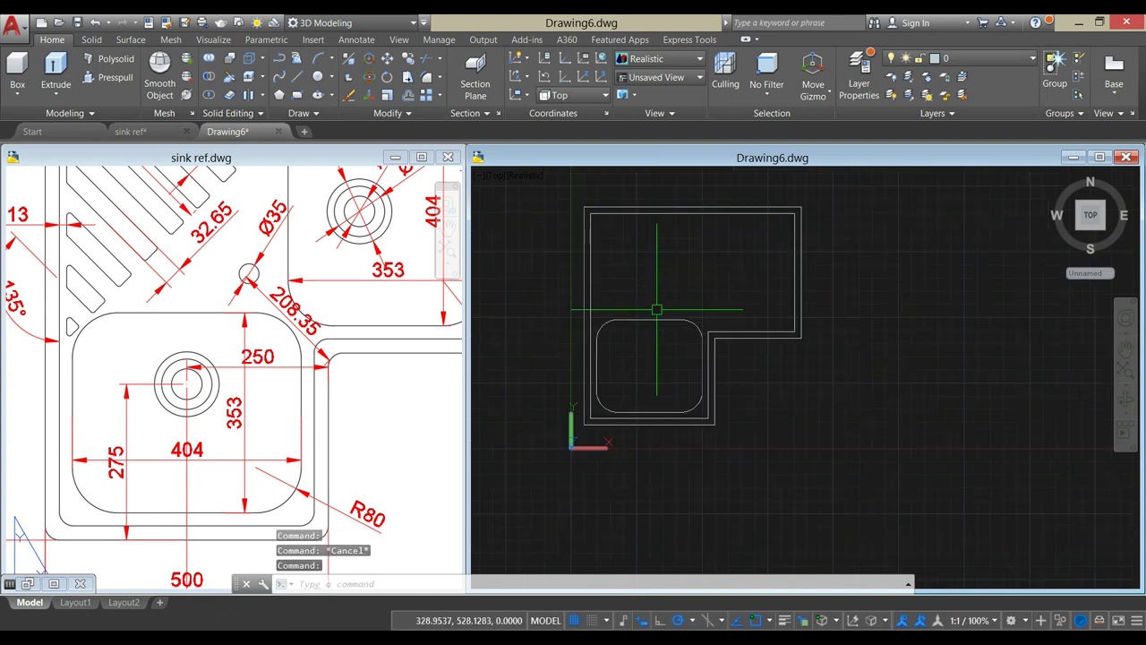
- Mirror the lower bowl across a 135° line from the inner rim outline's inside corner, keeping the source object
left_click(658, 320)
key("Escape")
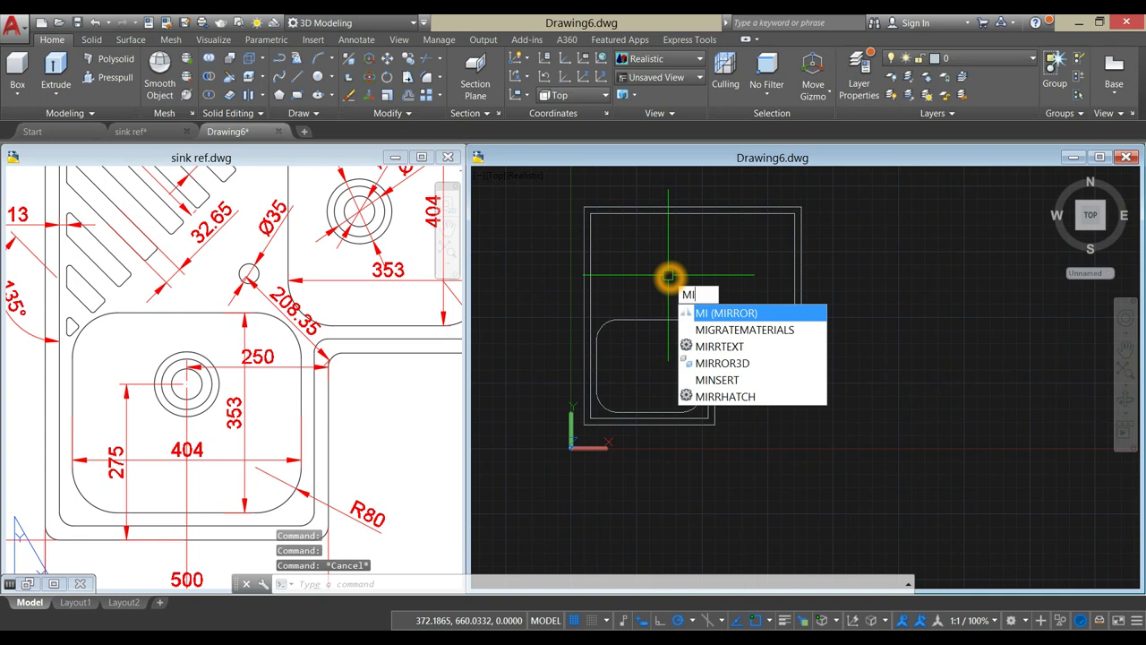
key("Return")
left_click(661, 319)
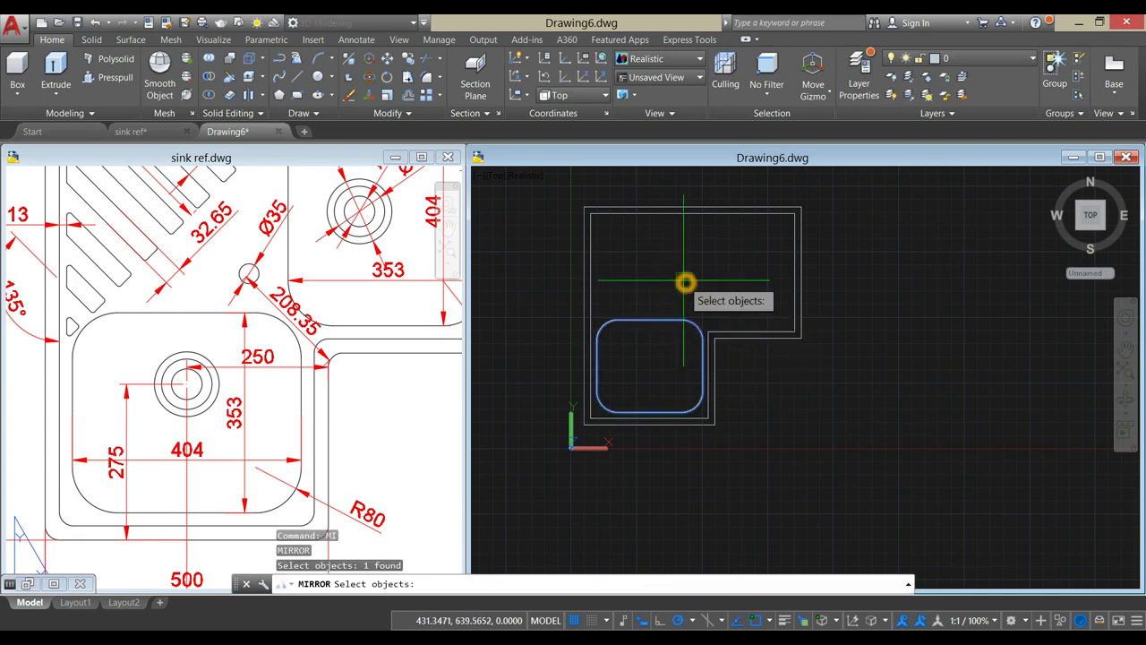
key("Return")
scroll(685, 282, "up", 2)
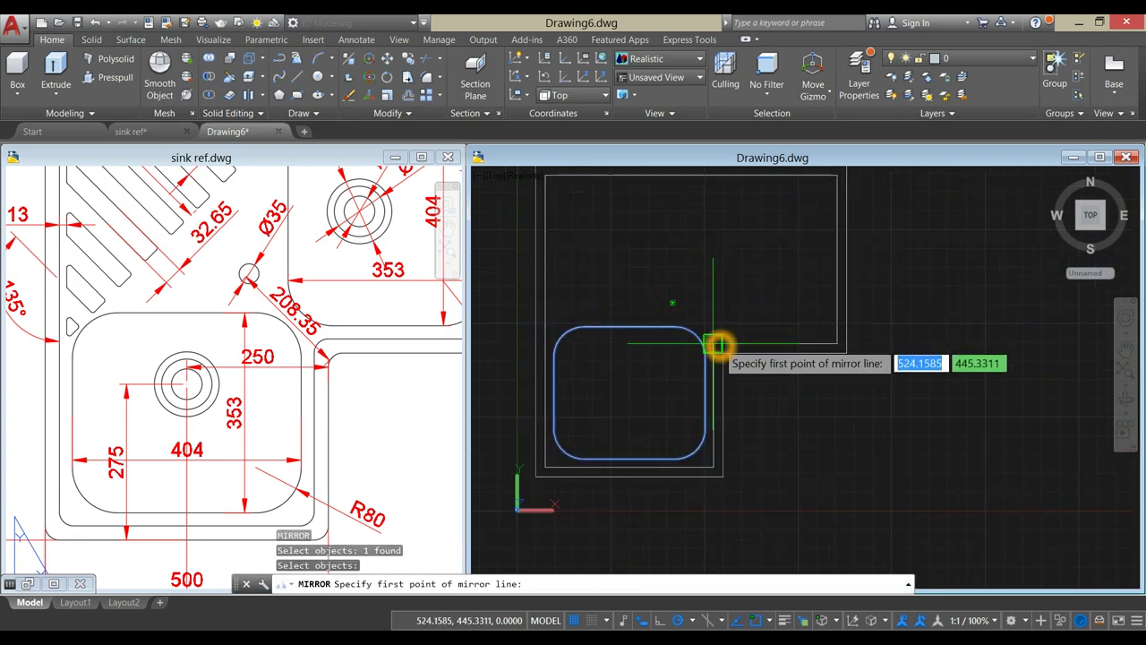
scroll(719, 344, "up", 2)
left_click(719, 343)
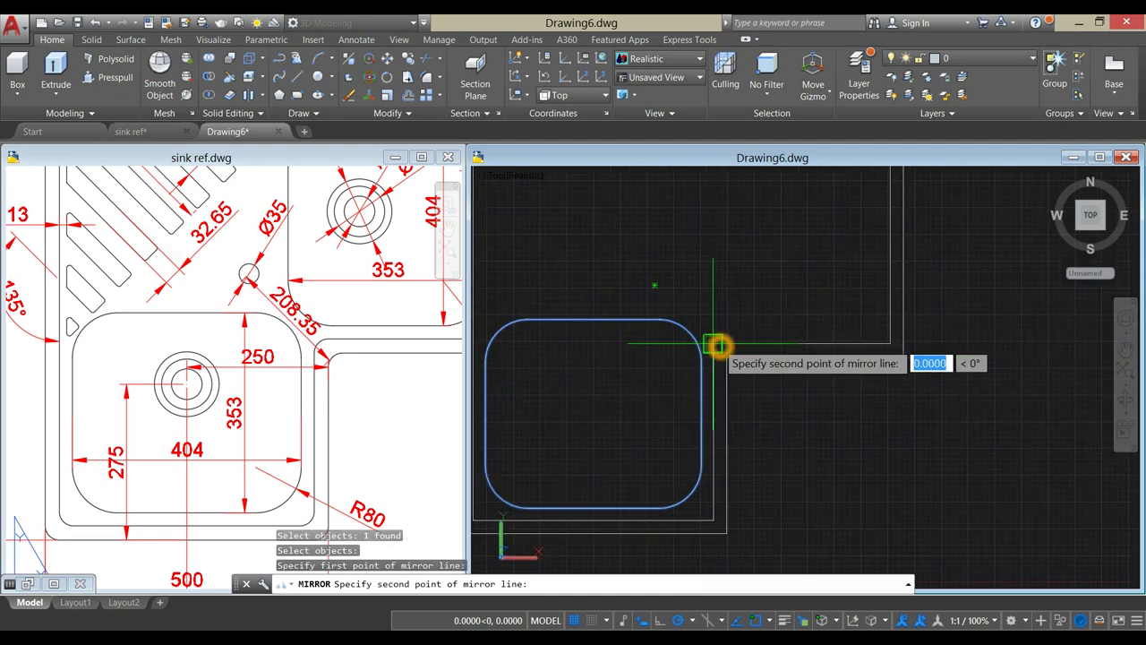
middle_click_drag(637, 267, 713, 328)
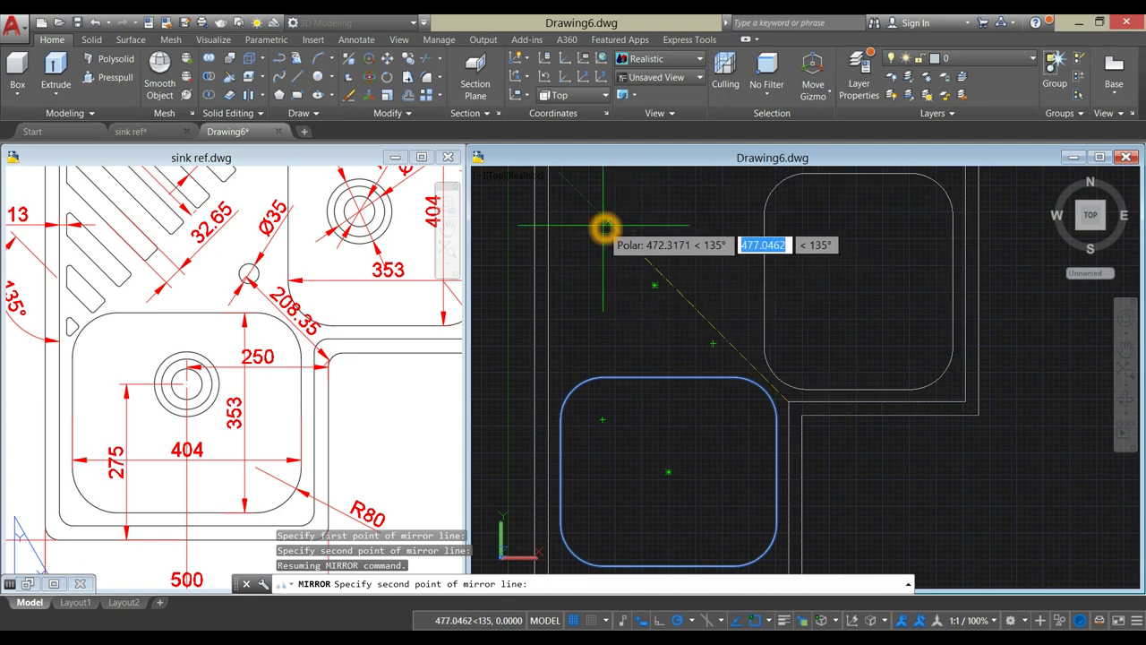
left_click(605, 228)
left_click(627, 284)
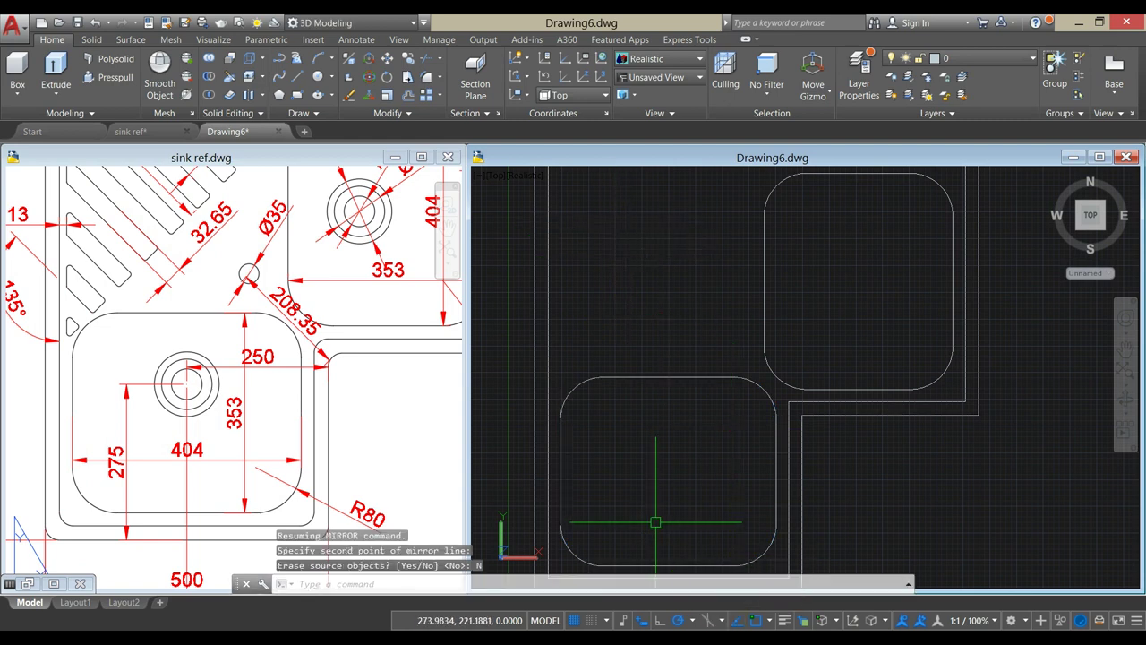
- Check the dynamic input, polar tracking, object snap and lineweight toggles, and the 45, 90, 135, 180 polar tracking angle option
left_click(640, 620)
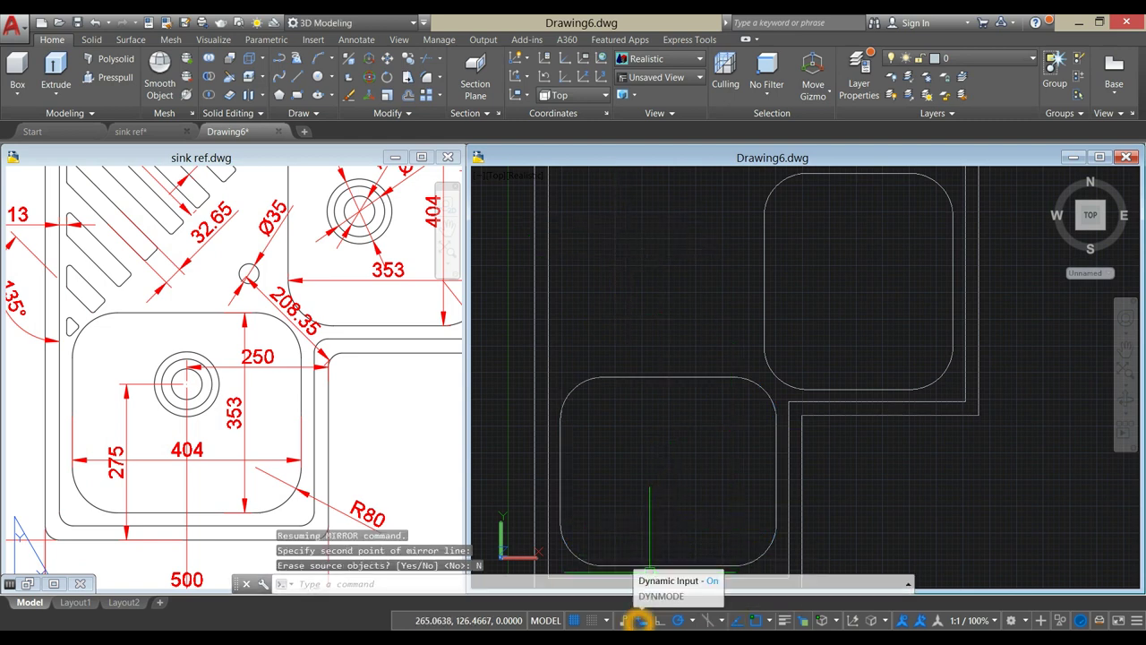
left_click(677, 620)
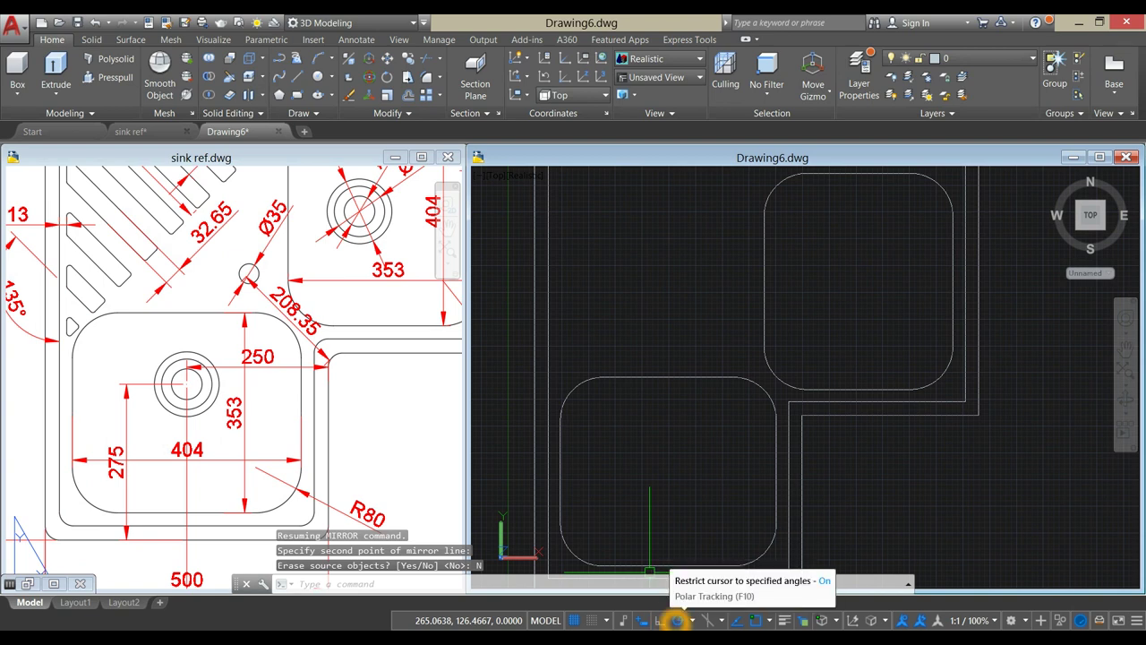
left_click(734, 620)
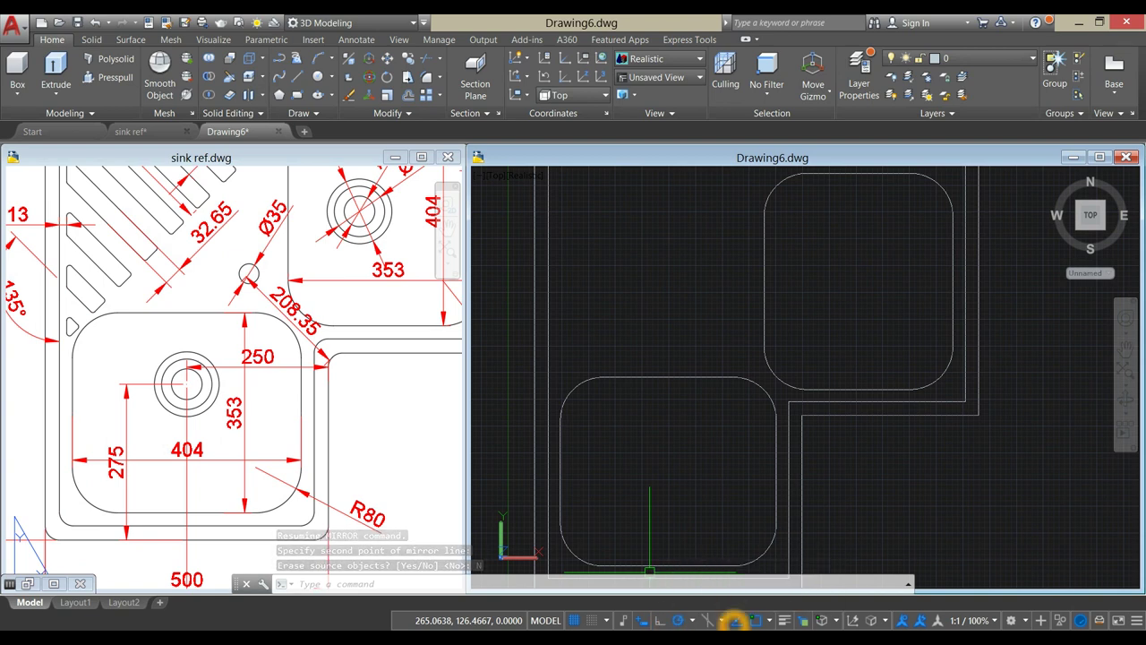
left_click(756, 620)
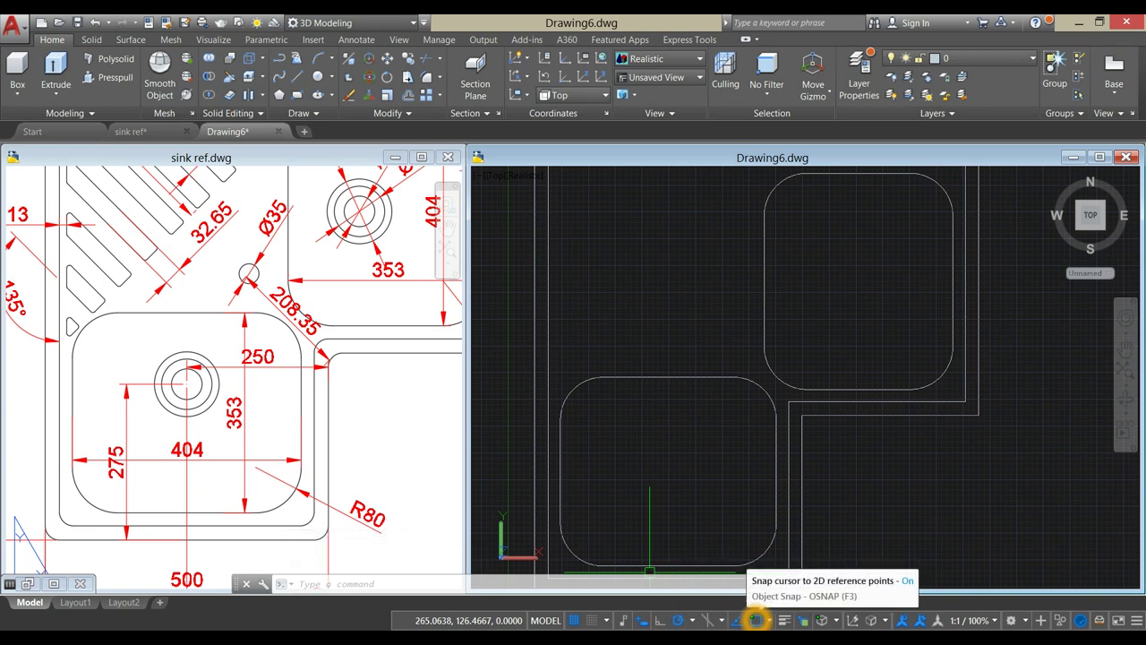
left_click(804, 619)
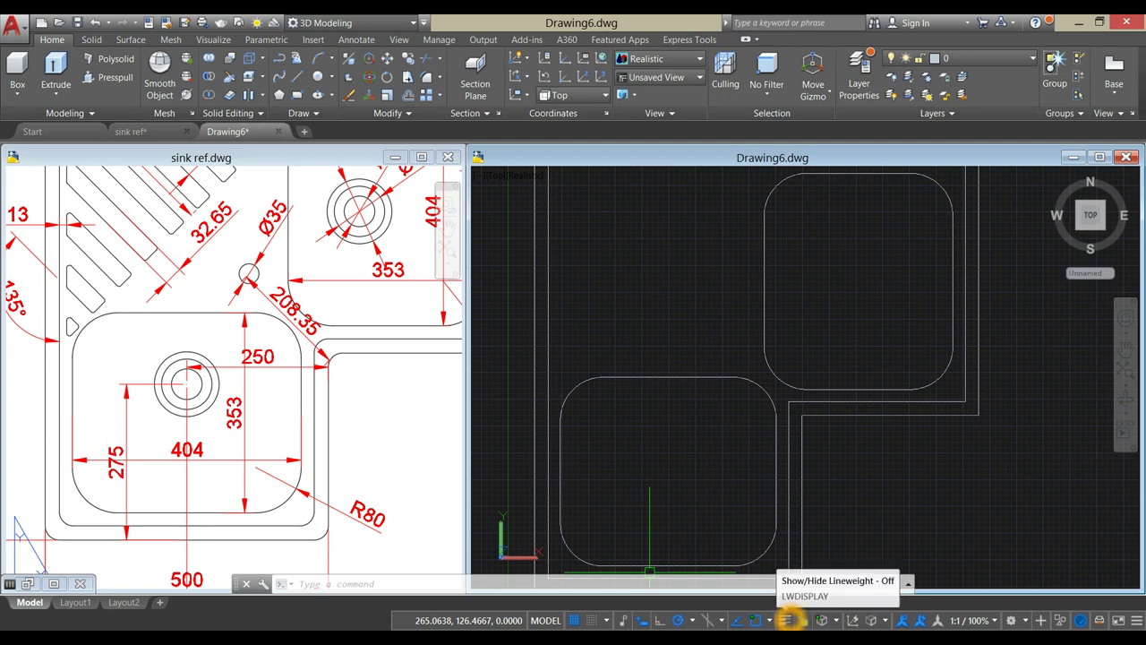
left_click(673, 620)
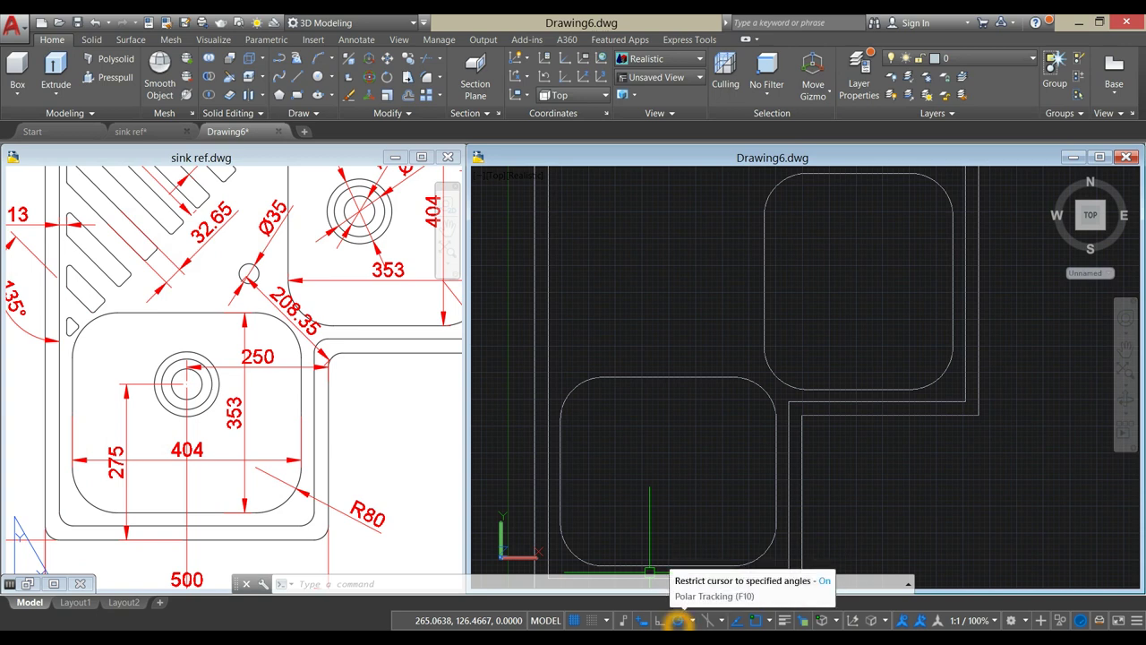
right_click(678, 619)
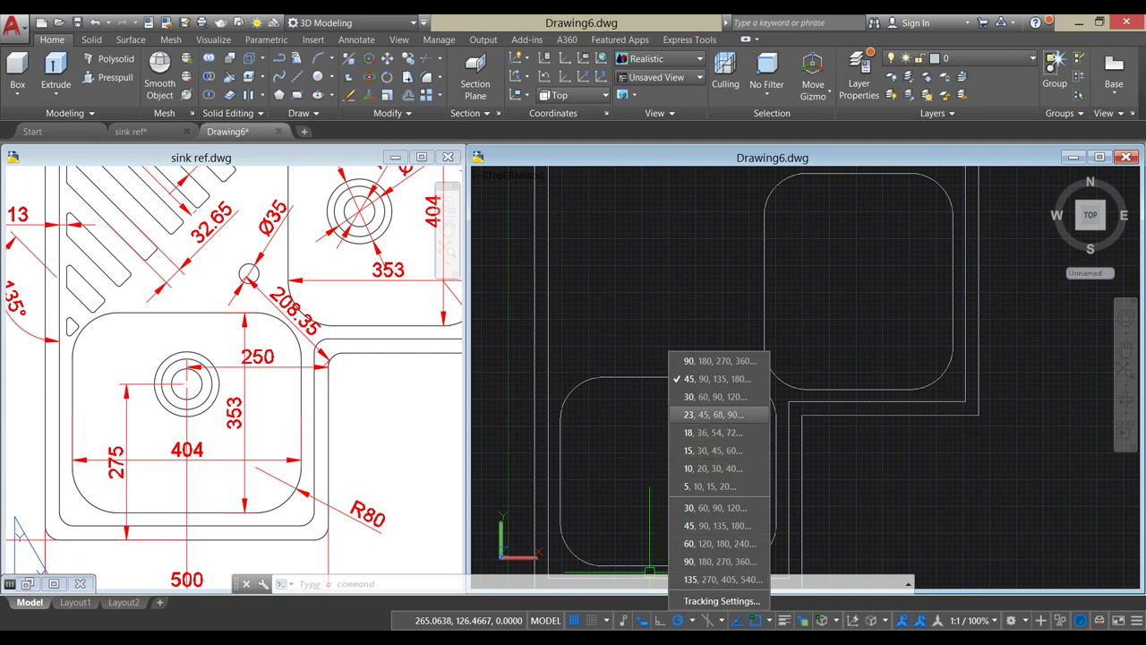
left_click(691, 378)
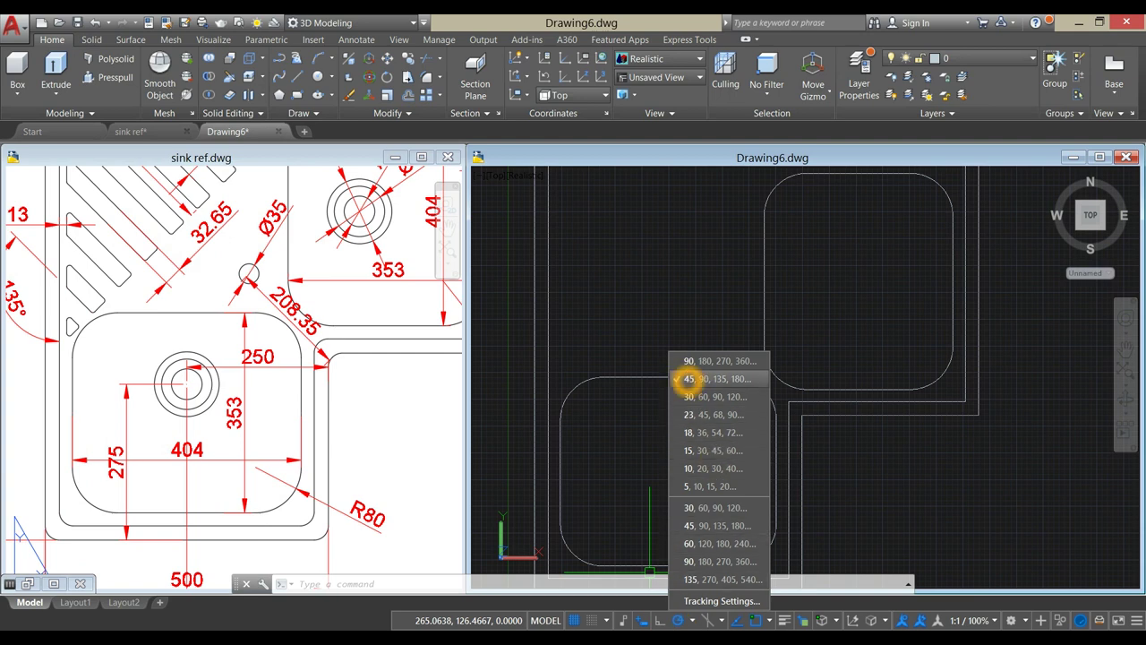
left_click(637, 363)
left_click(663, 345)
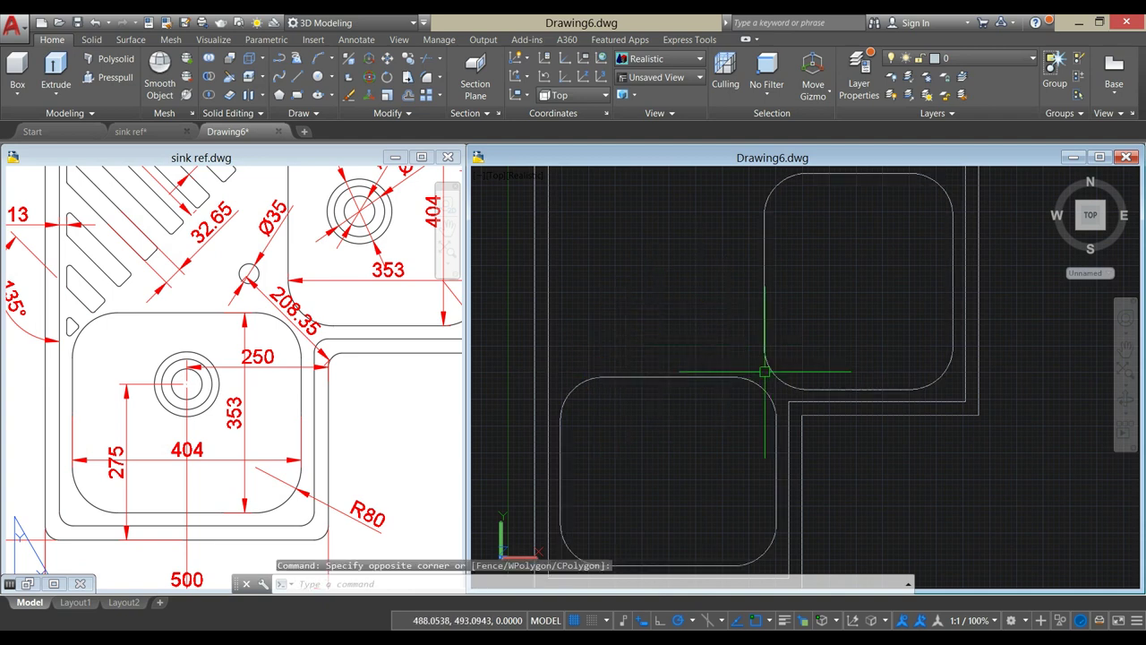
- Examine the drainer grooves and their dimensions near the outer corner in the sink reference drawing
scroll(665, 363, "down", 2)
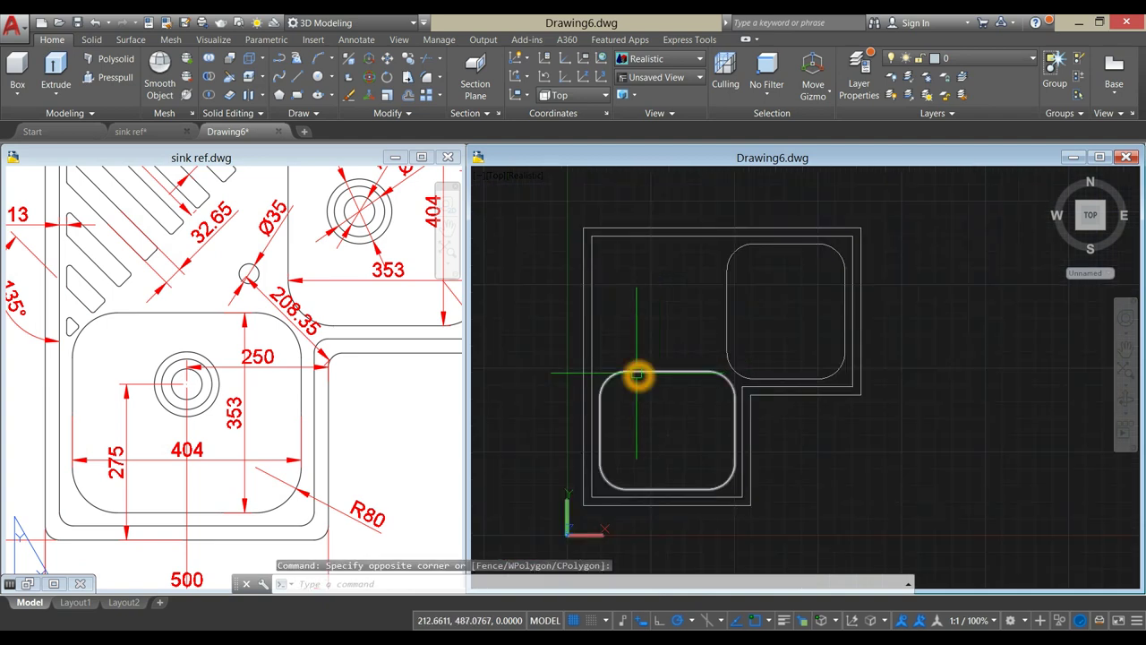
left_click(233, 439)
scroll(240, 432, "down", 2)
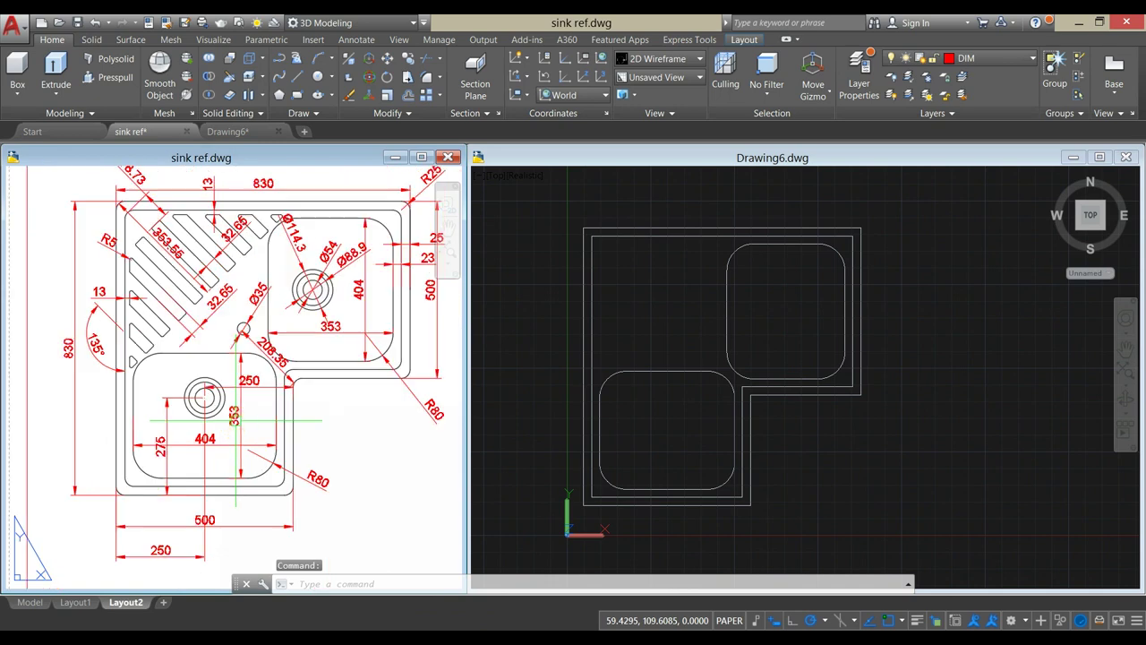
middle_click_drag(244, 426, 266, 425)
scroll(188, 383, "up", 4)
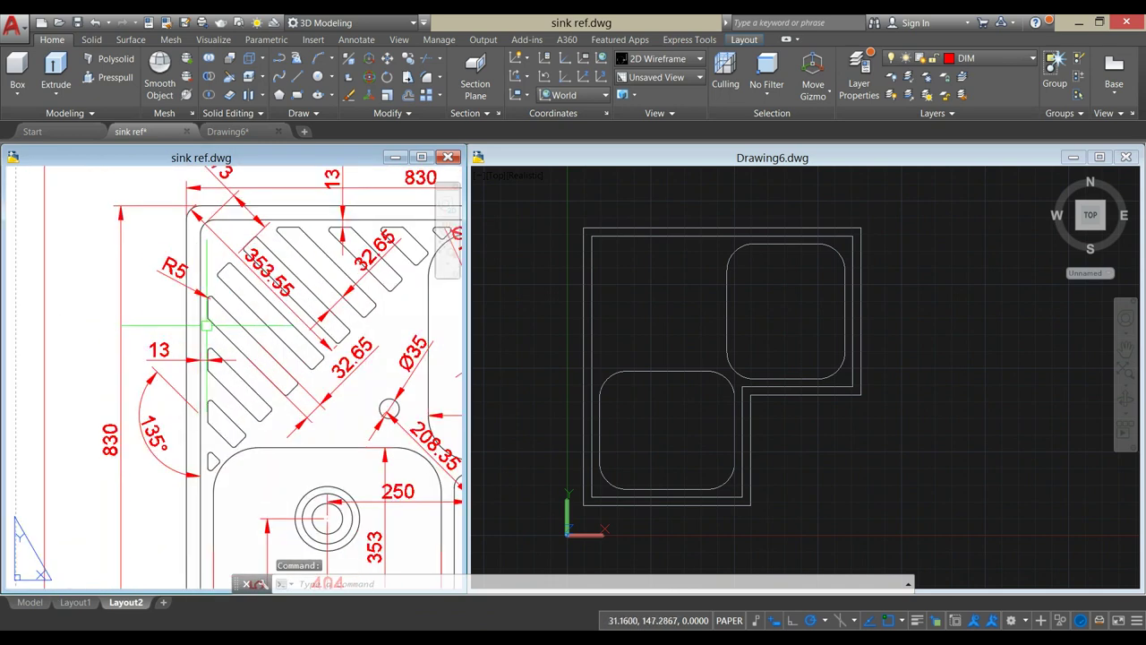
left_click(334, 256)
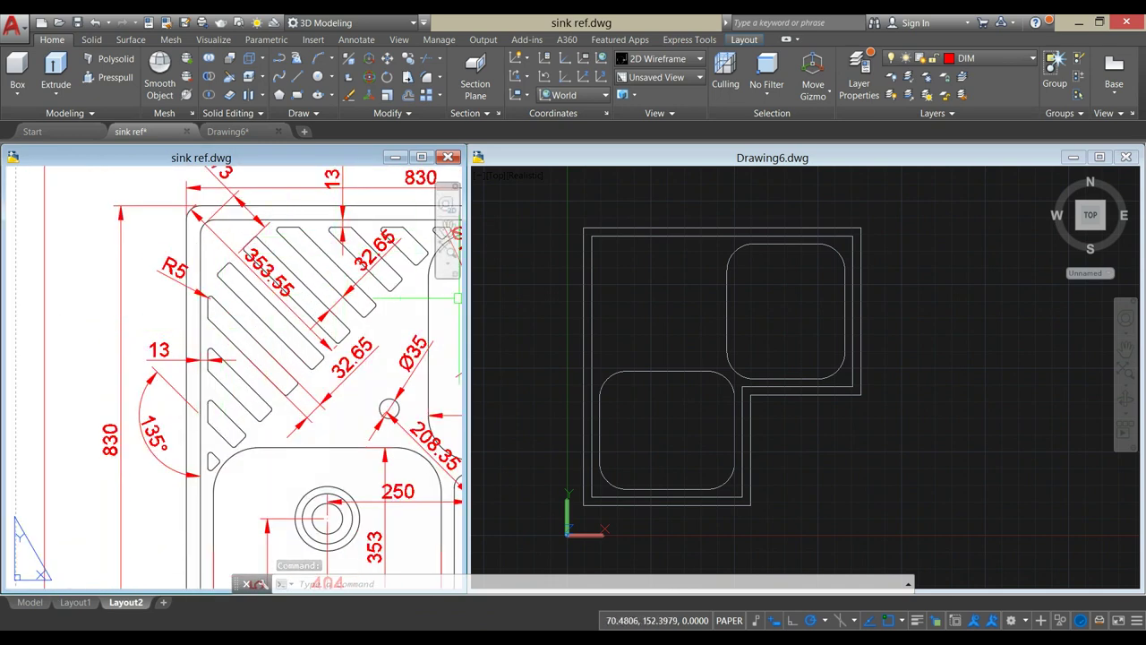
left_click(678, 320)
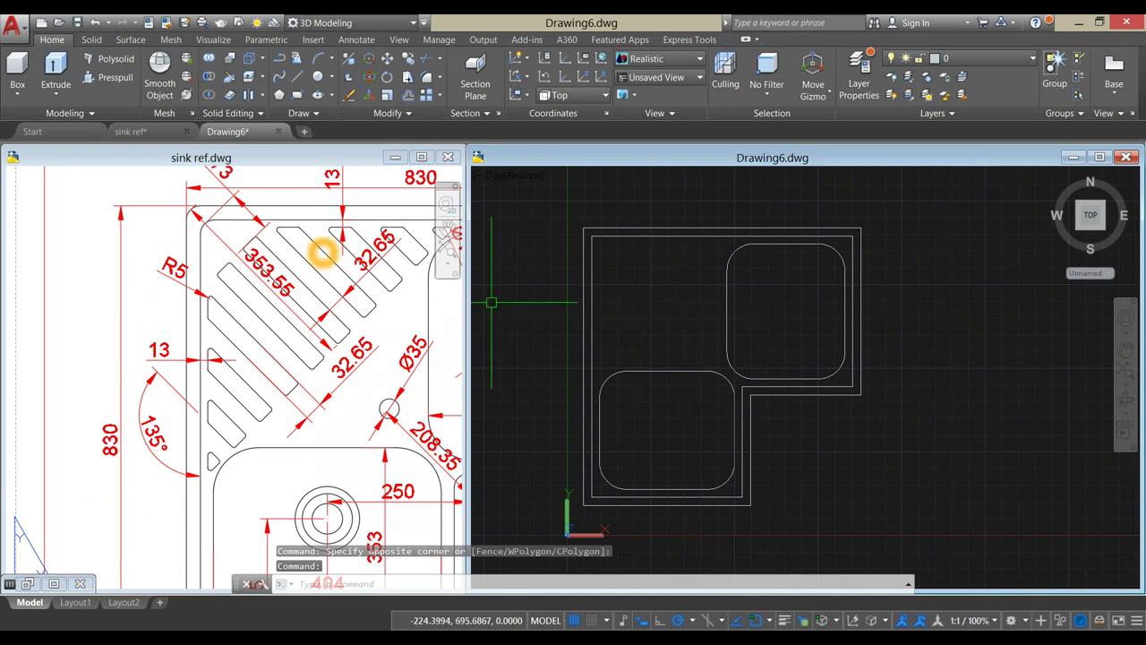
left_click(628, 257)
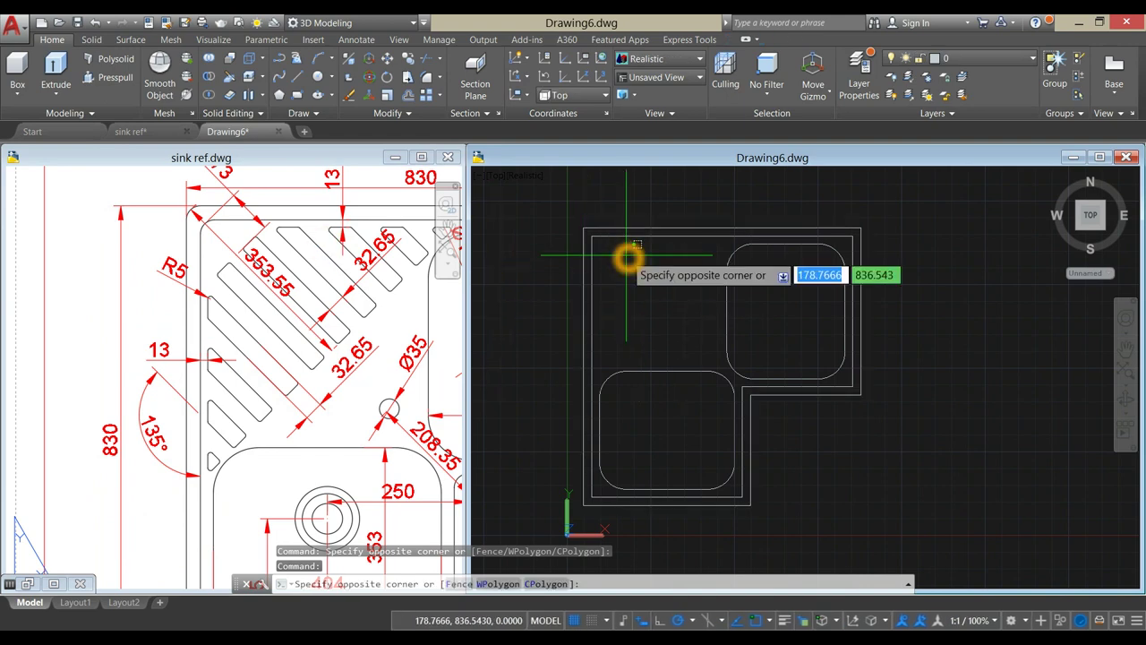
left_click(637, 239)
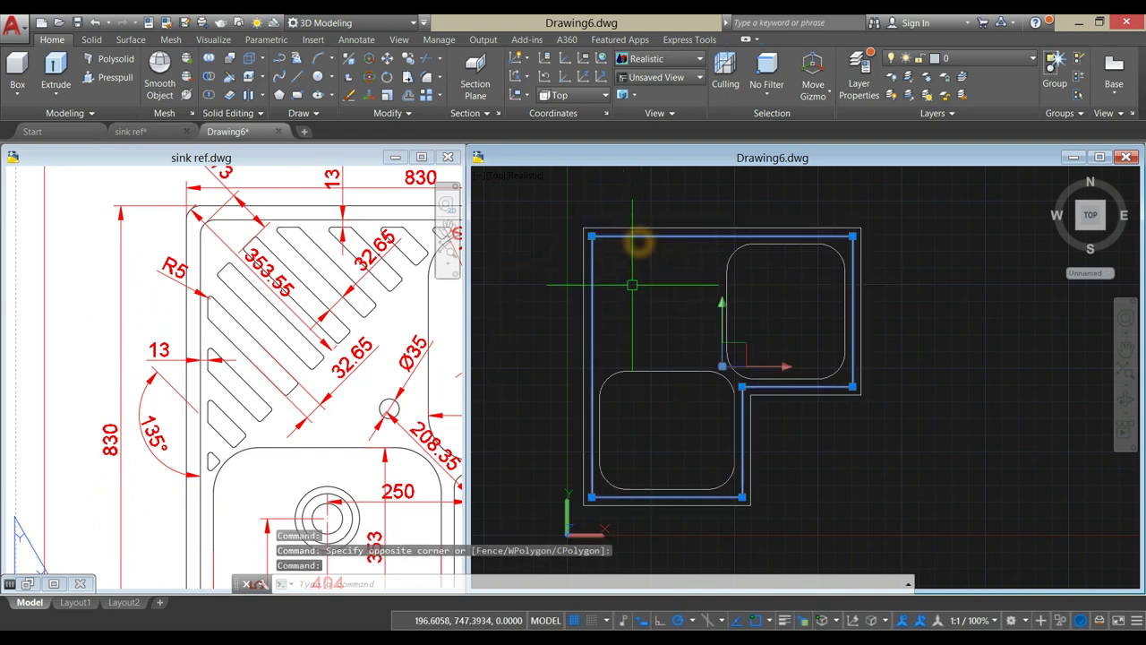
key("Escape")
left_click(658, 239)
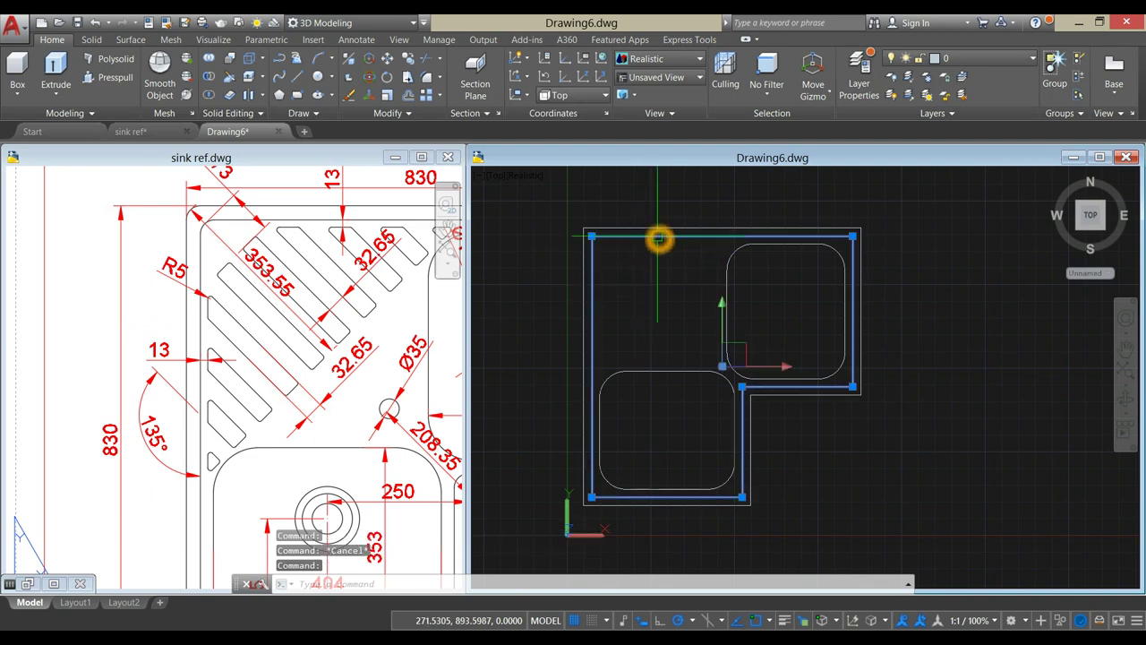
key("Escape")
- Offset the inner rim outline 13 inward, matching the groove clearance in the reference drawing
left_click(260, 328)
middle_click_drag(306, 285, 263, 367)
scroll(320, 307, "up", 2)
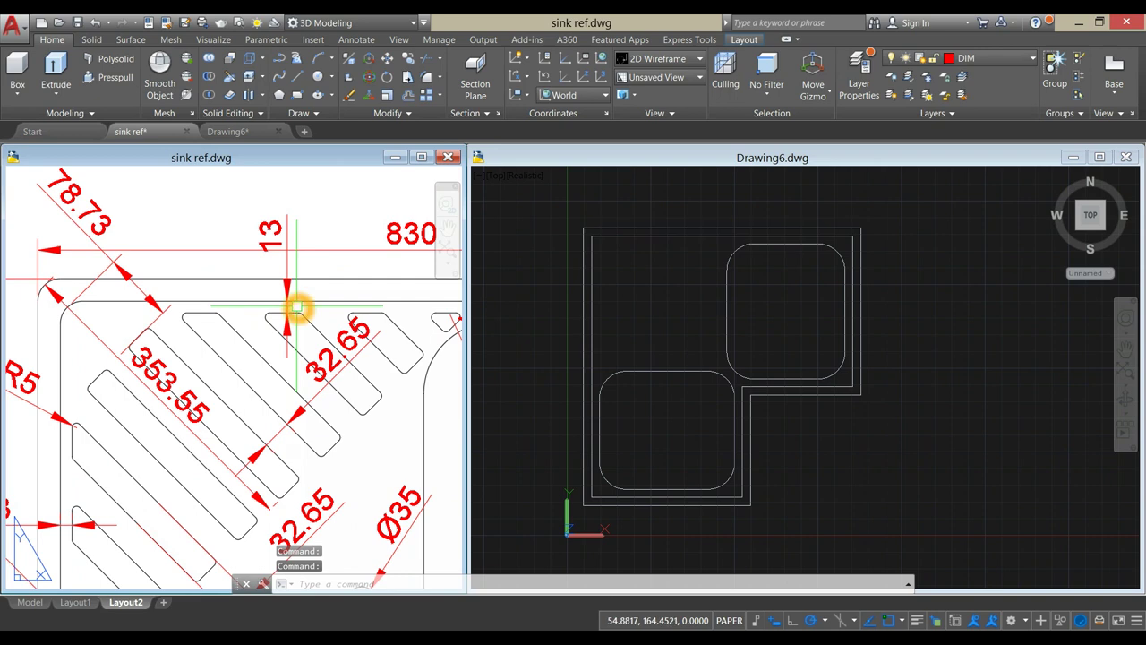
left_click(517, 348)
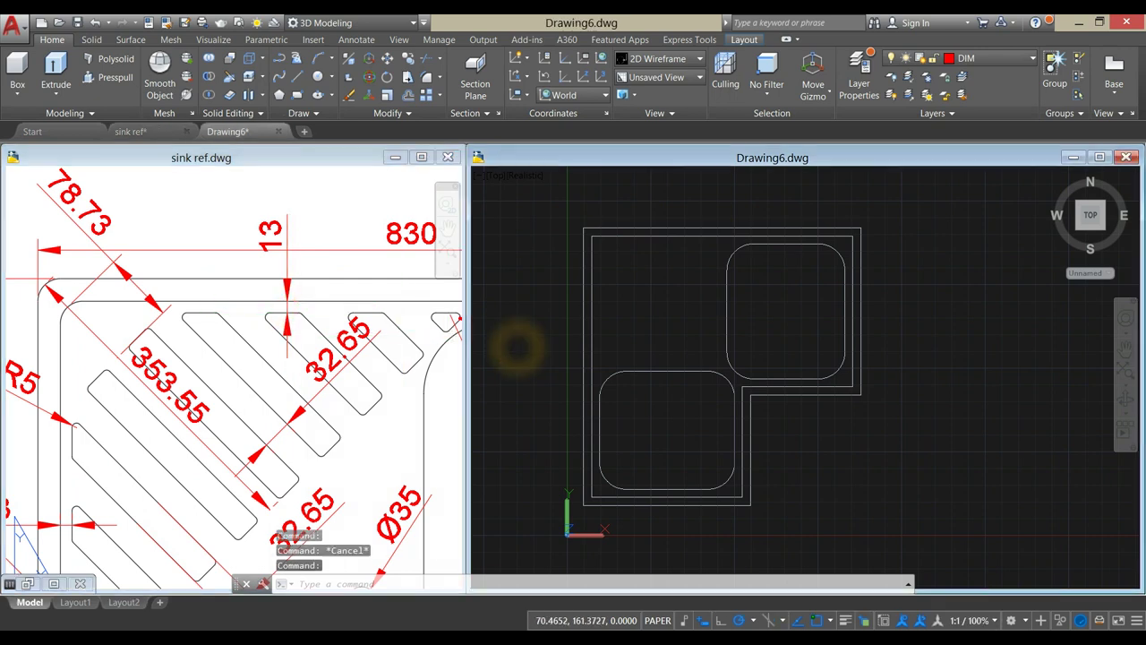
left_click(636, 304)
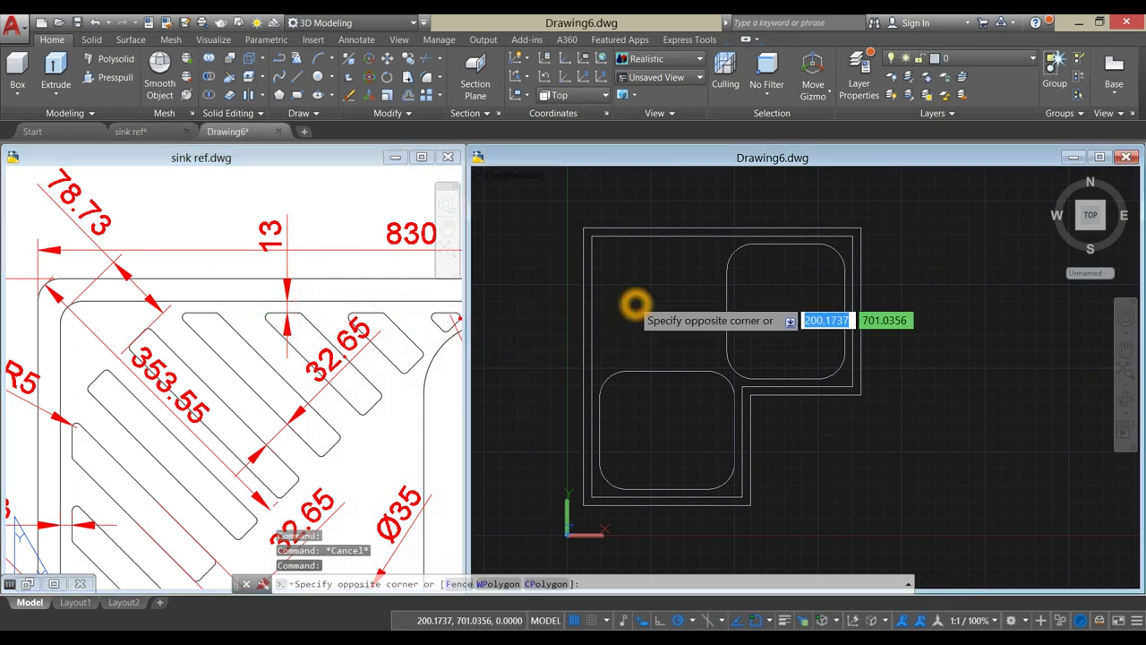
left_click(634, 301)
type("o")
key("Return")
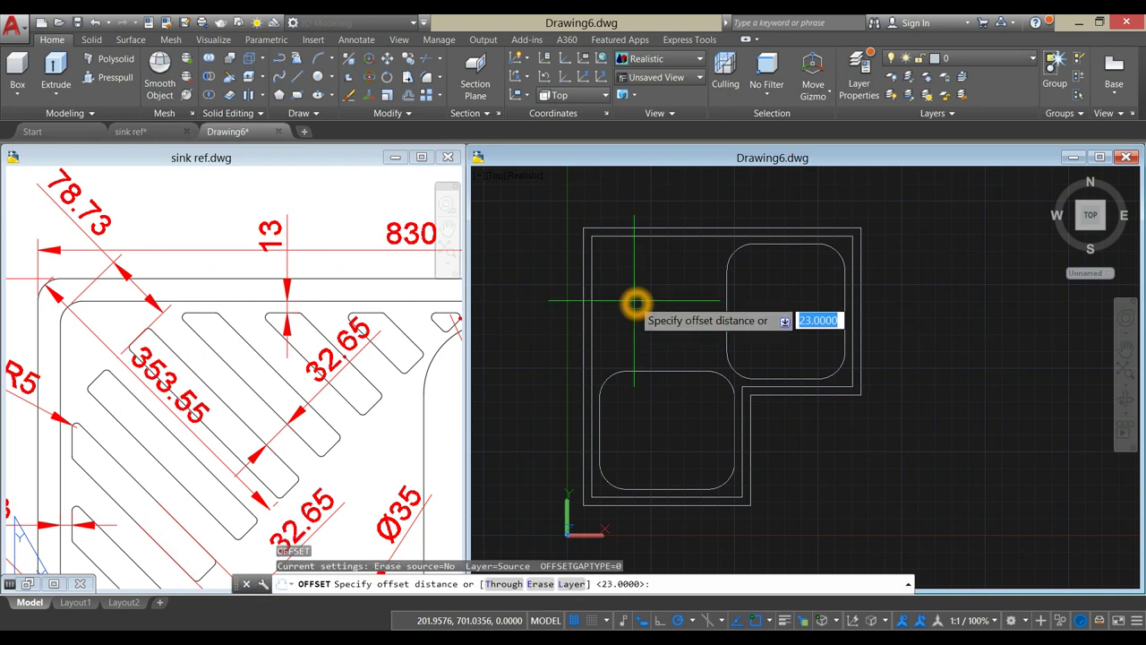
key("Return")
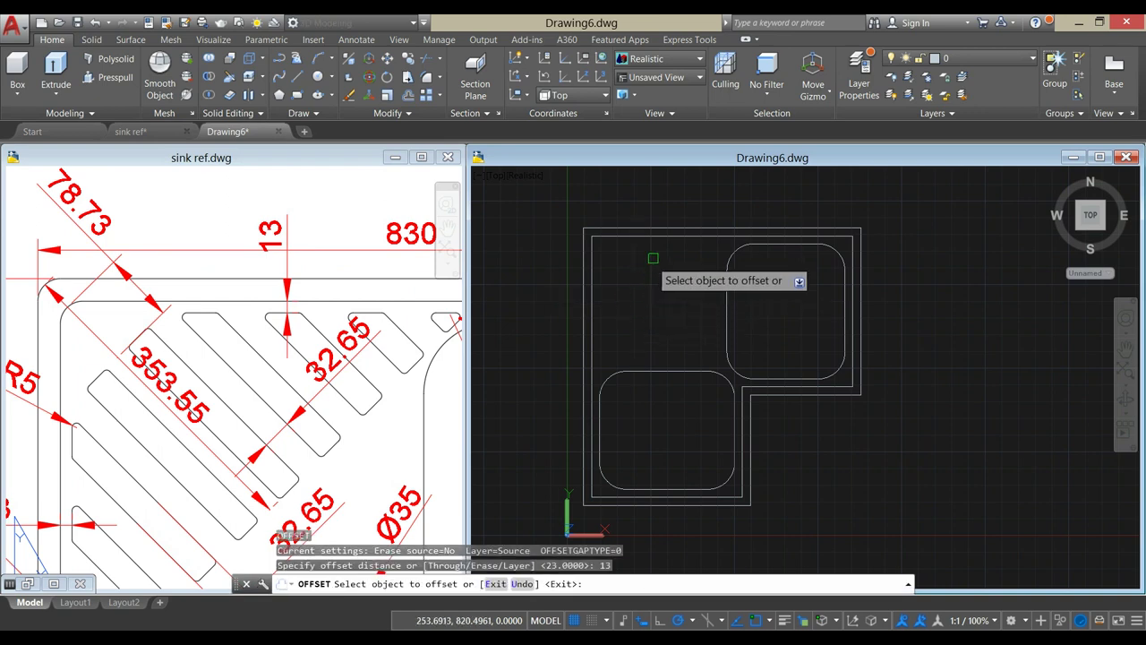
left_click(660, 240)
left_click(660, 258)
right_click(659, 258)
left_click(674, 265)
- Examine the drainer groove spacing, length and rim clearance dimensions in the reference drawing
left_click(357, 386)
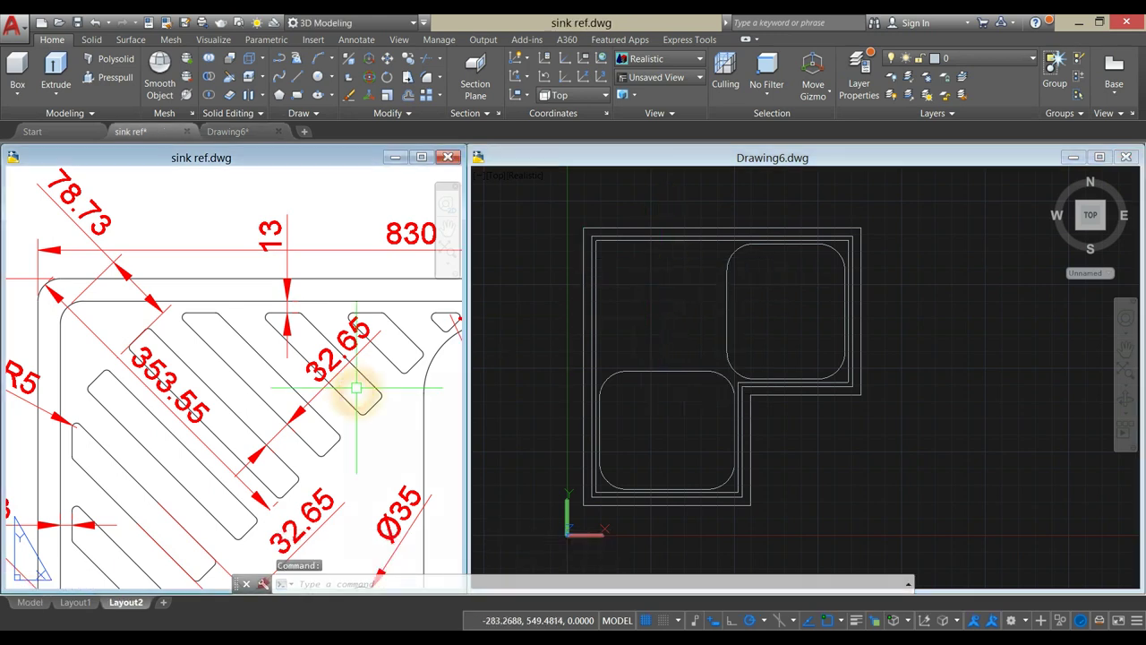
scroll(357, 386, "down", 1)
middle_click_drag(357, 386, 375, 352)
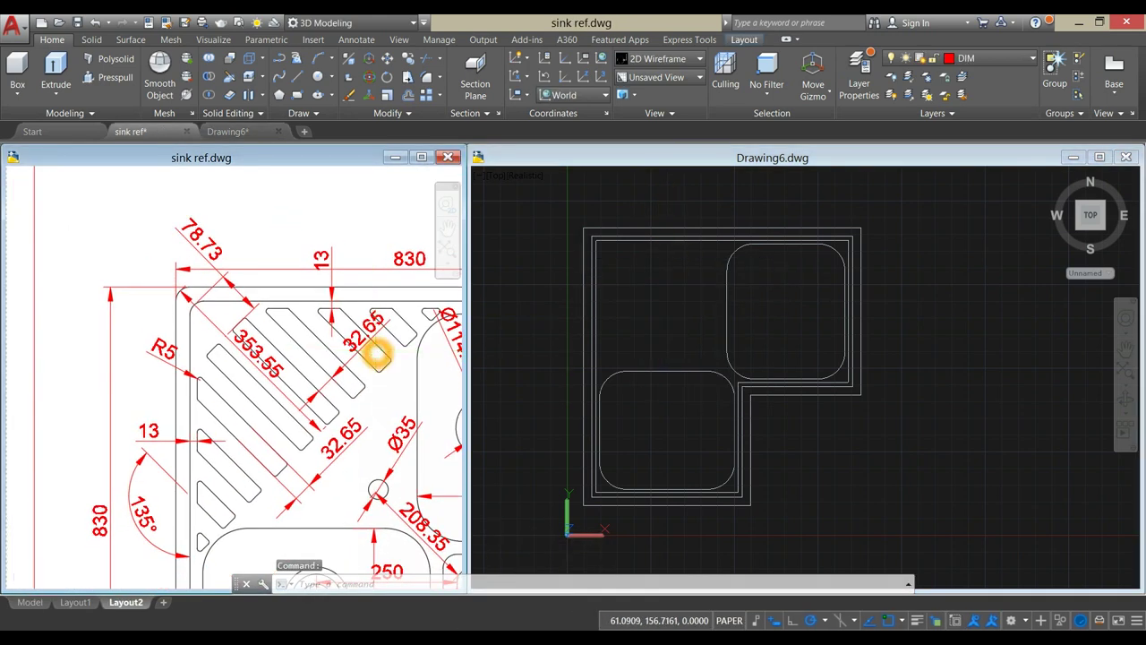
scroll(376, 353, "down", 2)
scroll(359, 372, "up", 2)
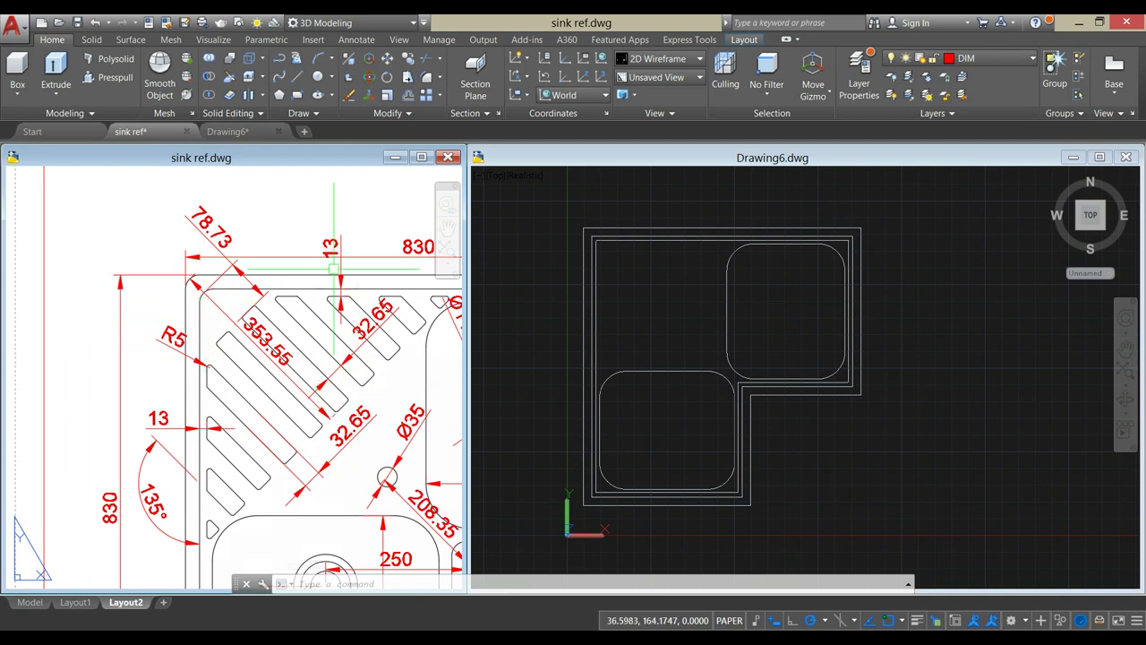
left_click(597, 239)
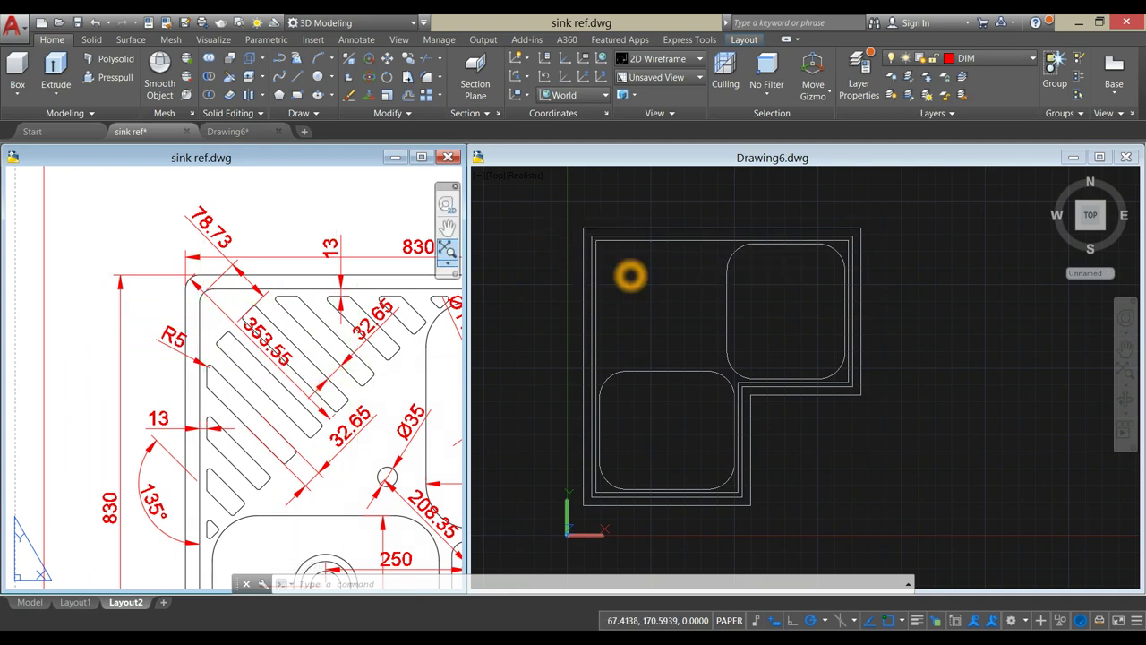
left_click(334, 417)
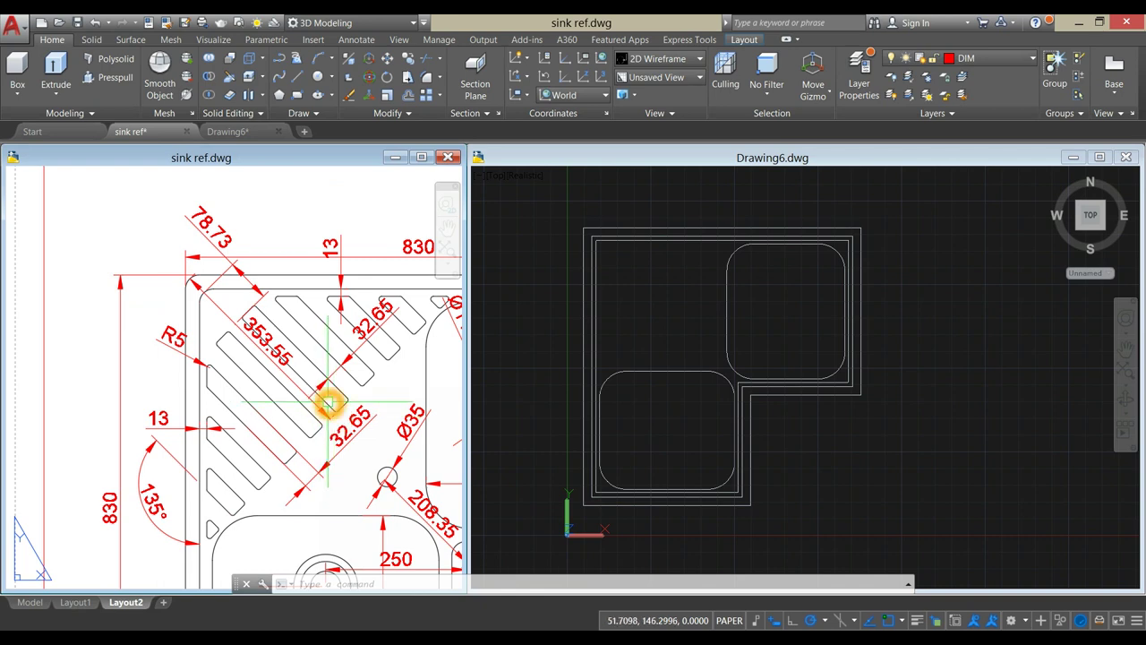
left_click(645, 320)
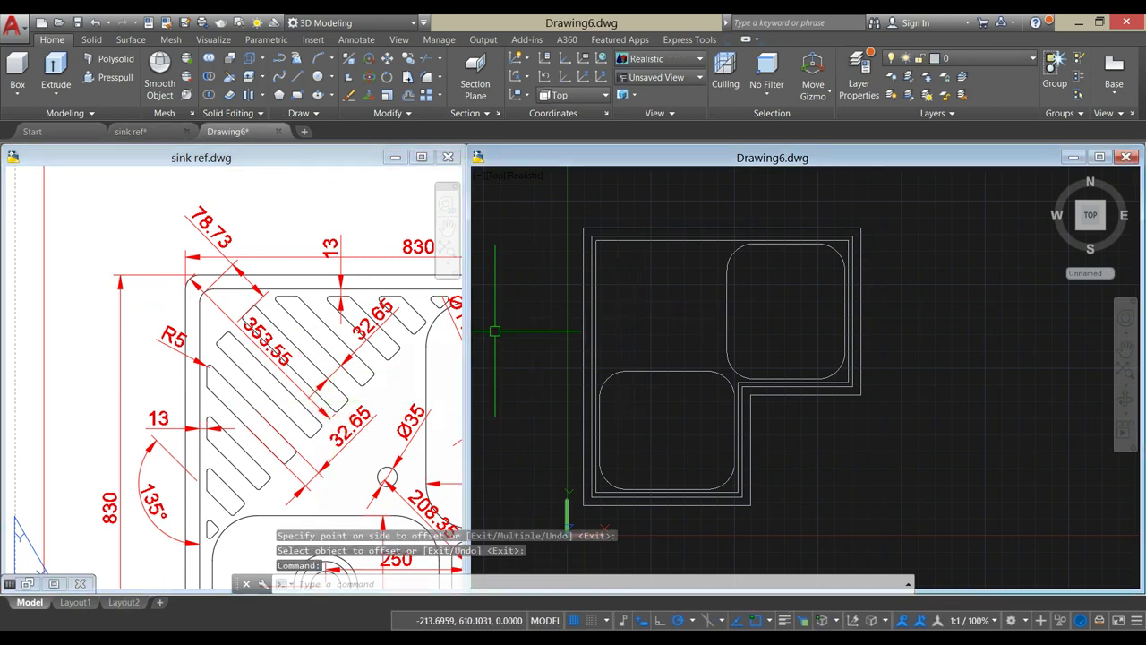
- Fillet the outer rim outline's two upper corners with radius 25, using the Multiple option
left_click(426, 77)
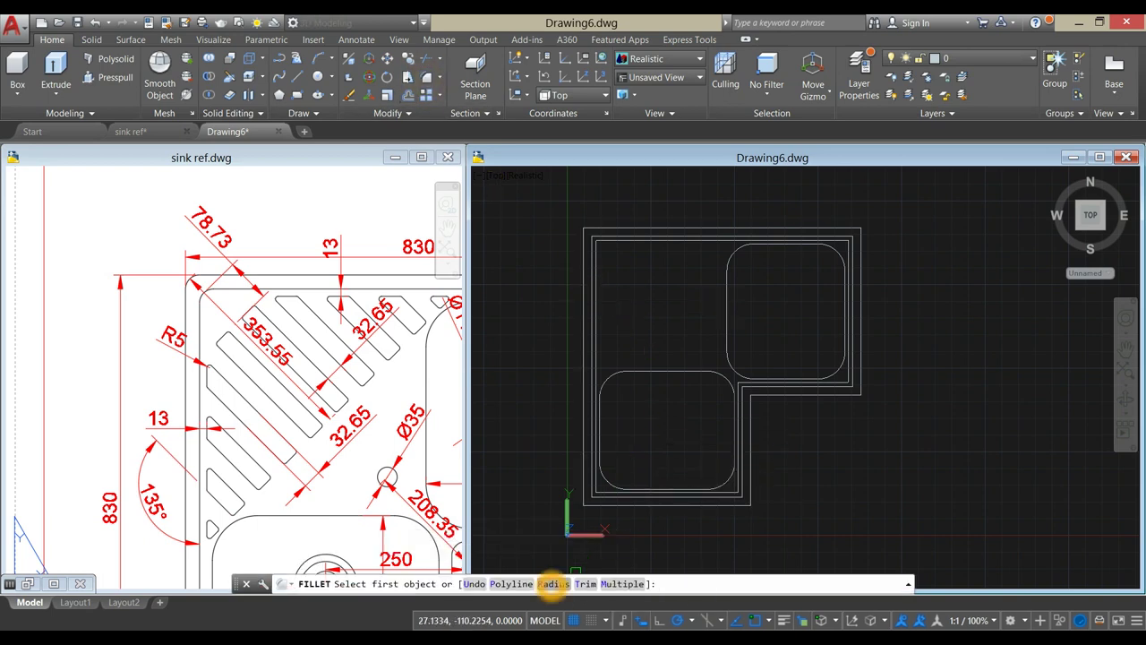
type("R")
key("Return")
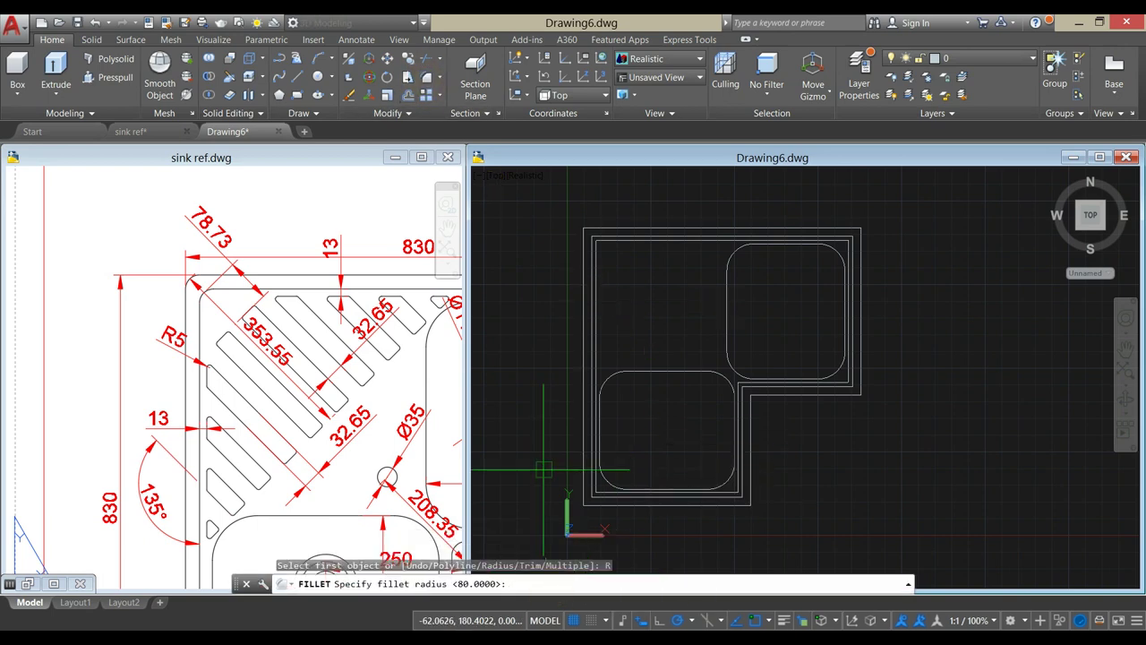
left_click(524, 365)
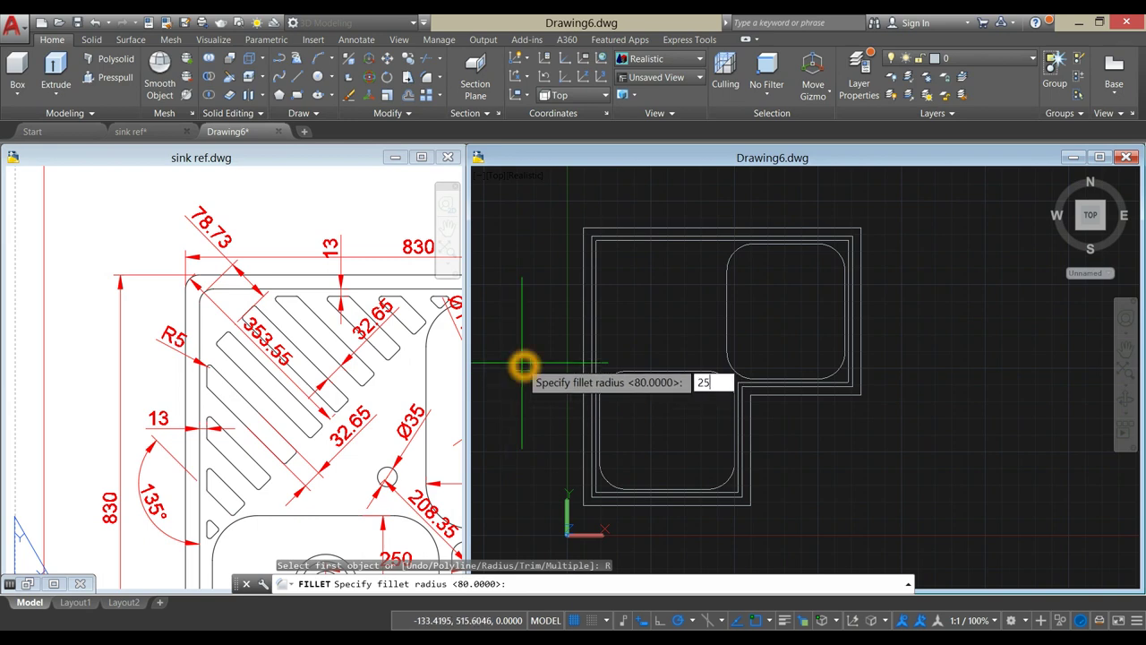
type("25")
key("Return")
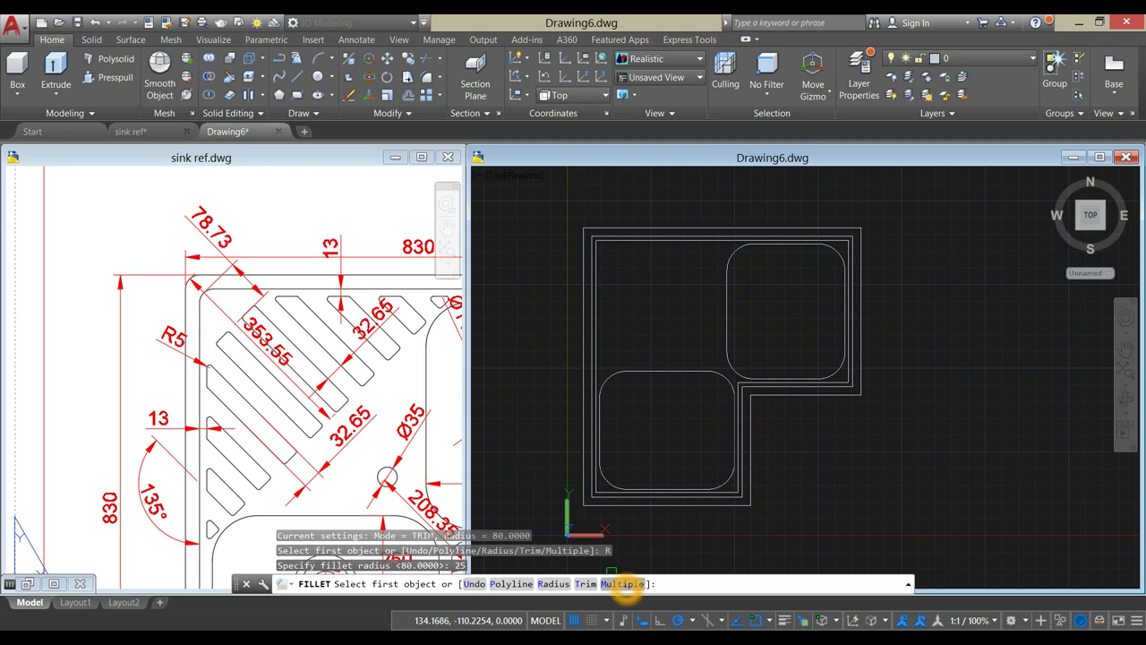
type("M")
key("Return")
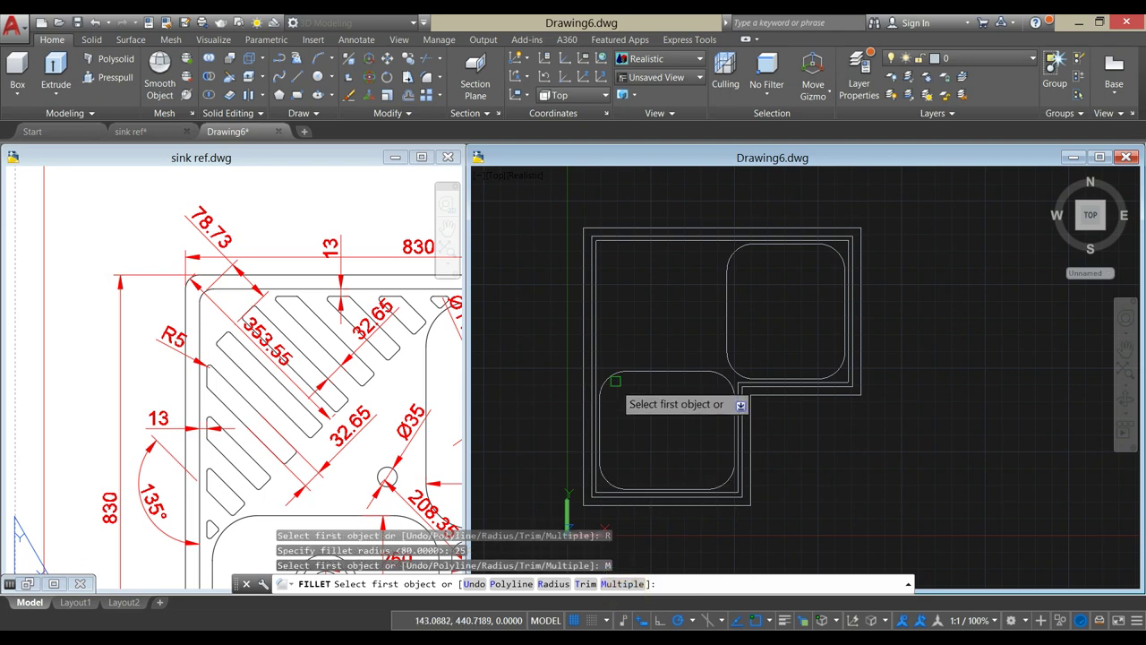
scroll(615, 187, "up", 2)
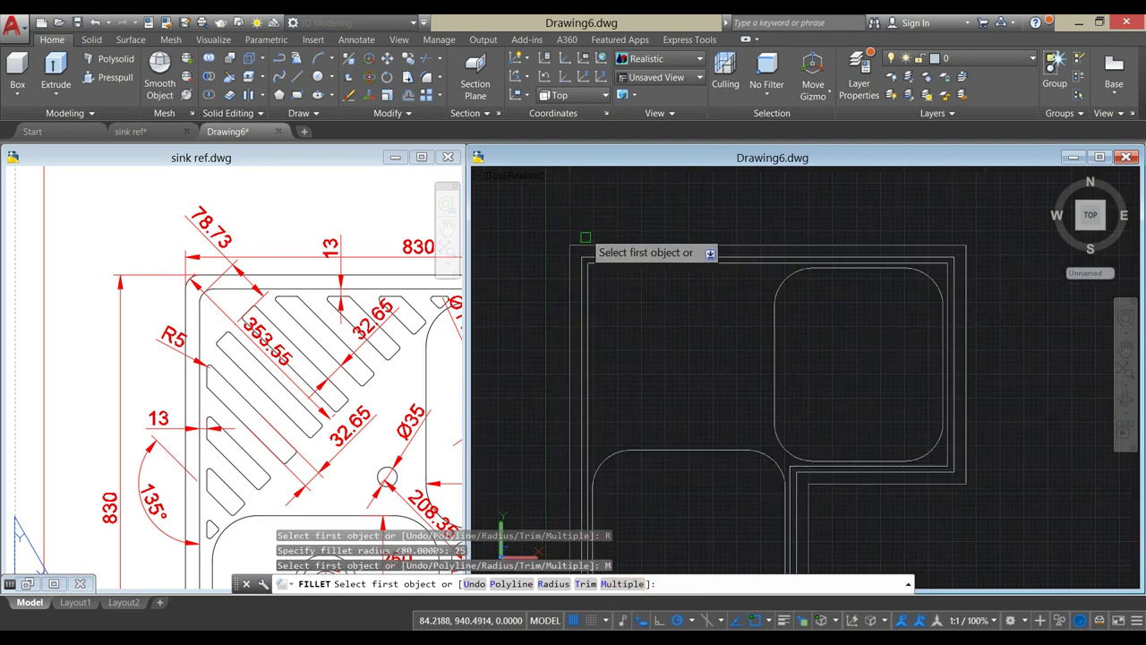
left_click(574, 253)
left_click(571, 255)
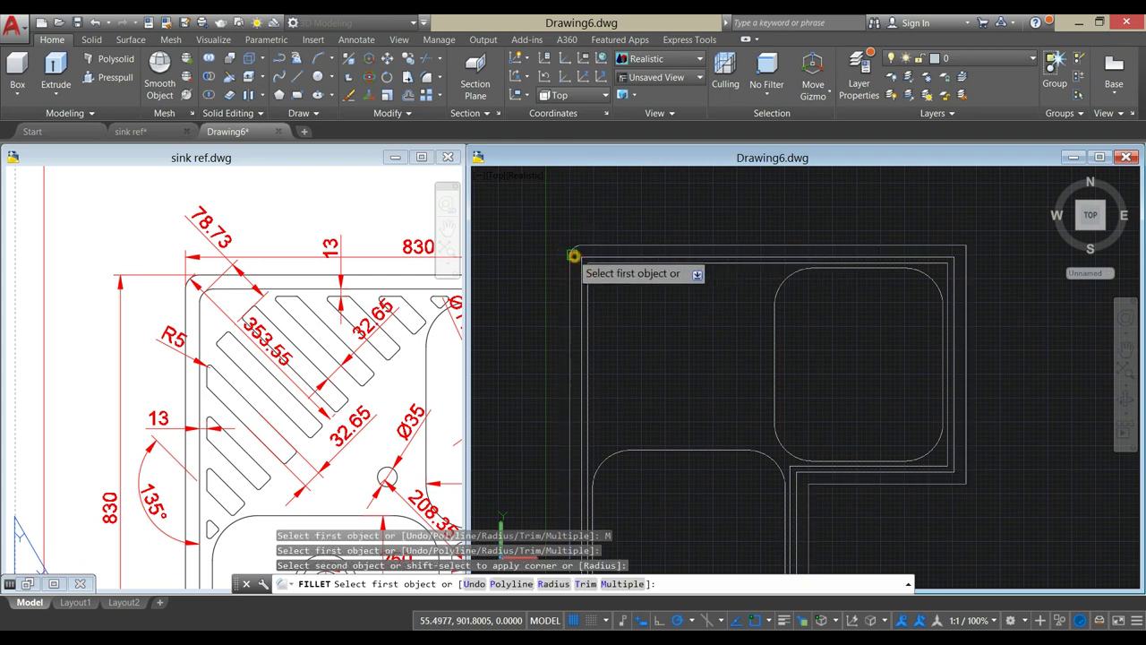
scroll(989, 251, "up", 2)
left_click(937, 238)
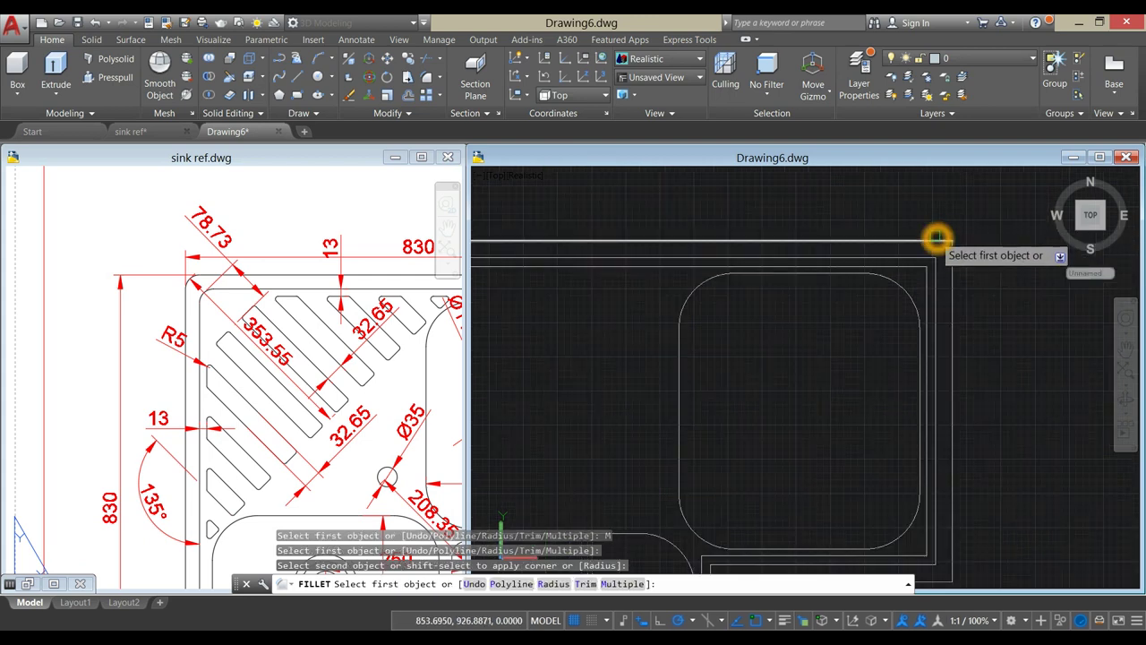
scroll(957, 264, "down", 3)
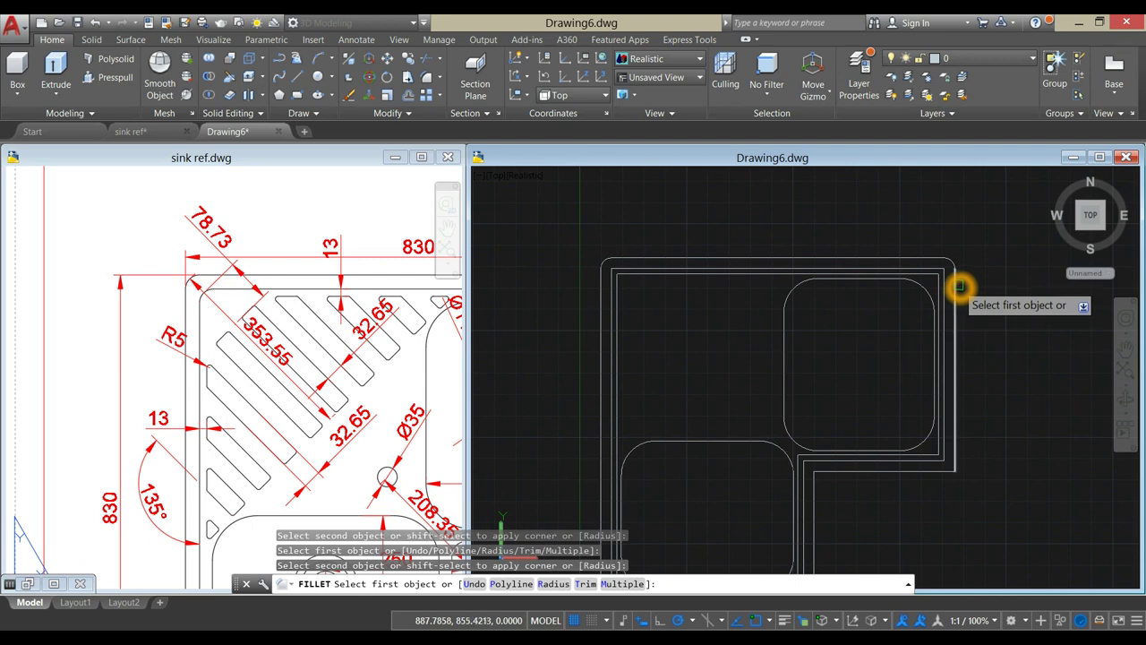
- Fillet the outer rim outline's corner below the upper bowl and its inside corner with the same radius of 25
scroll(926, 373, "up", 4)
left_click(907, 379)
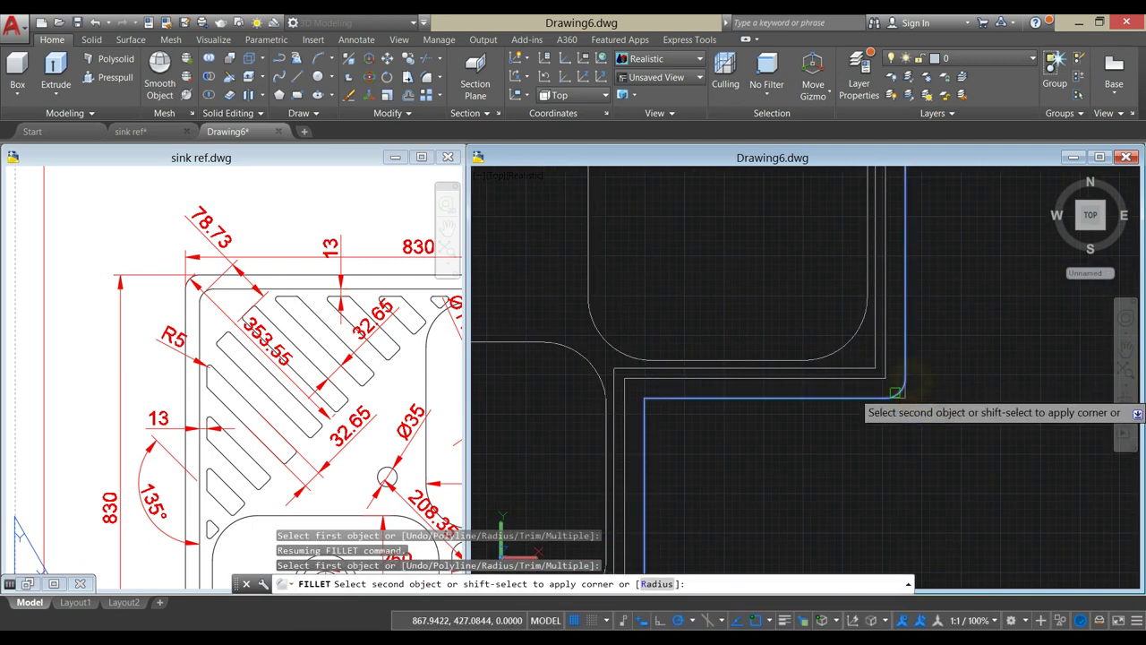
left_click(885, 397)
left_click(660, 397)
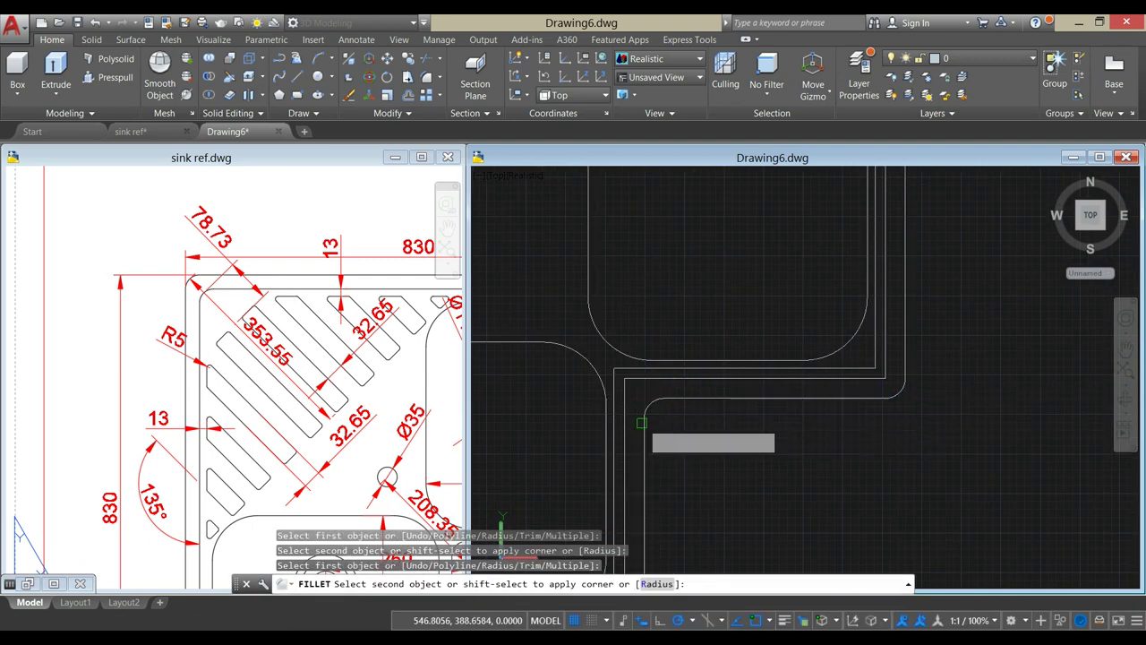
left_click(644, 427)
- Fillet the outer rim outline's two bottom corners around the lower bowl with the same radius of 25
scroll(660, 440, "down", 2)
middle_click_drag(660, 439, 768, 281)
scroll(754, 393, "up", 2)
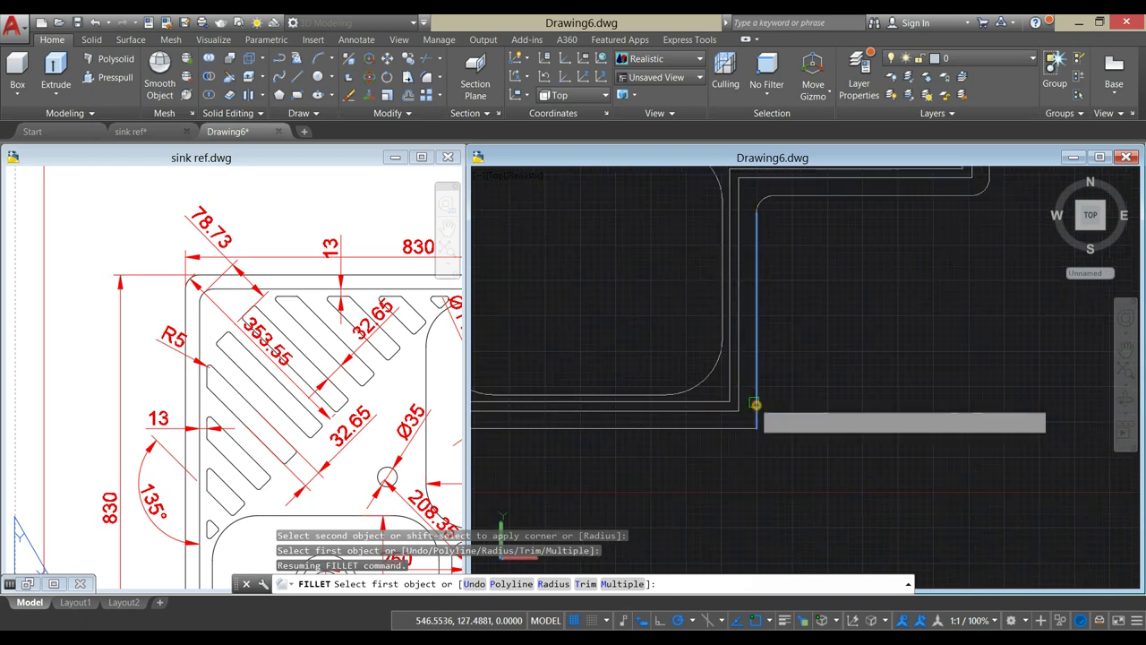
left_click(755, 403)
left_click(740, 431)
scroll(736, 435, "down", 1)
middle_click_drag(737, 435, 777, 416)
scroll(778, 415, "down", 2)
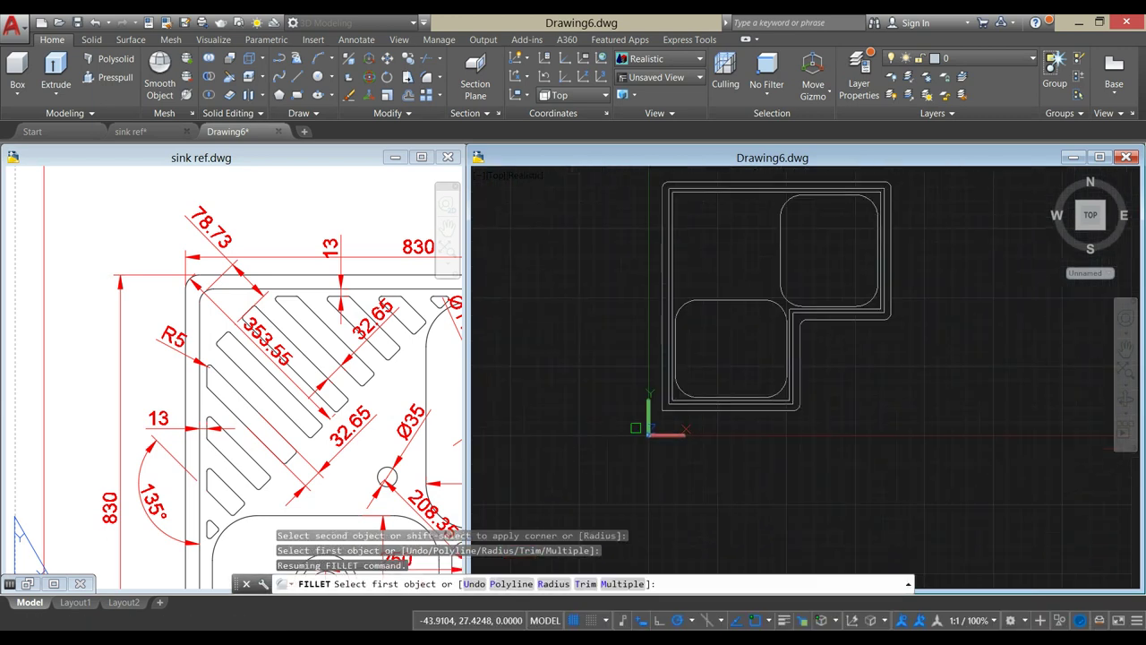
scroll(655, 414, "up", 3)
left_click(703, 405)
left_click(669, 379)
- Fillet the middle rim outline's two upper corners with the same radius of 25
middle_click_drag(673, 369, 611, 608)
scroll(610, 215, "up", 5)
left_click(616, 240)
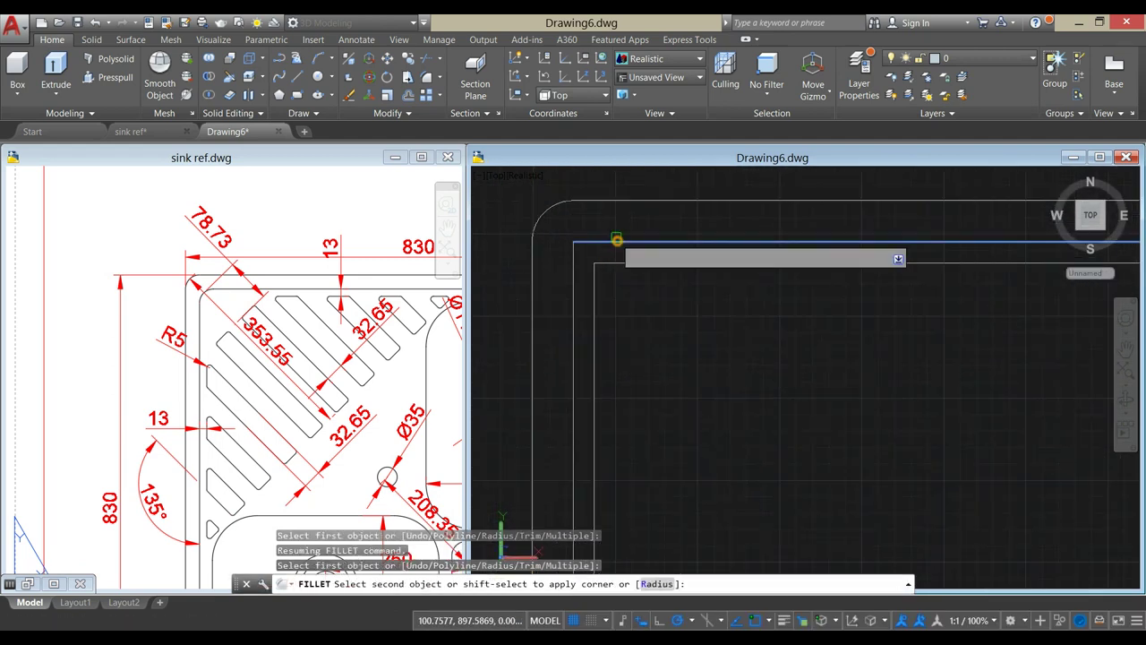
left_click(576, 285)
scroll(717, 319, "down", 5)
middle_click_drag(716, 319, 687, 320)
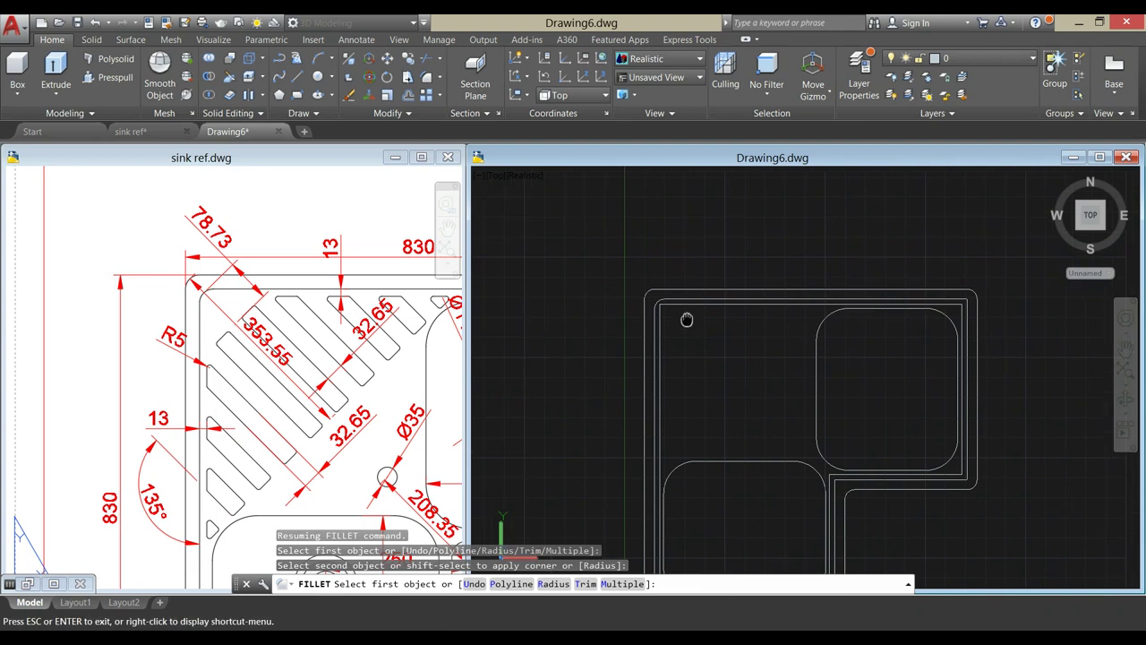
scroll(801, 320, "up", 5)
left_click(838, 297)
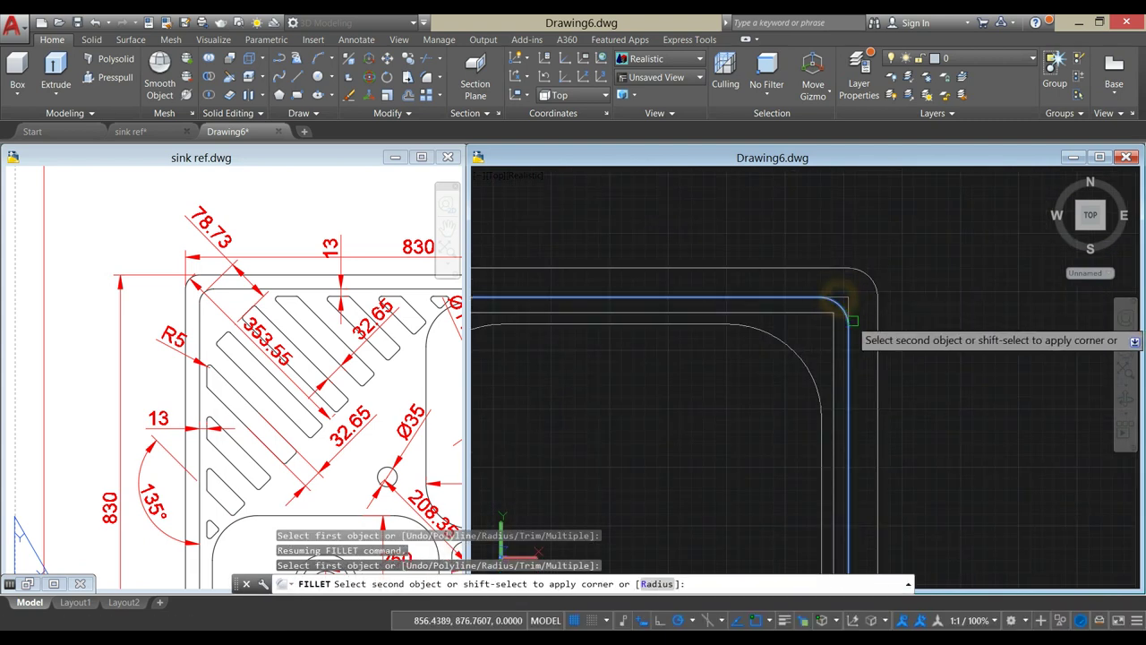
left_click(852, 321)
- Fillet the middle rim outline's corner below the upper bowl and its inside corner with the same radius of 25
scroll(855, 345, "down", 5)
middle_click_drag(855, 344, 831, 339)
scroll(831, 339, "up", 5)
left_click(806, 319)
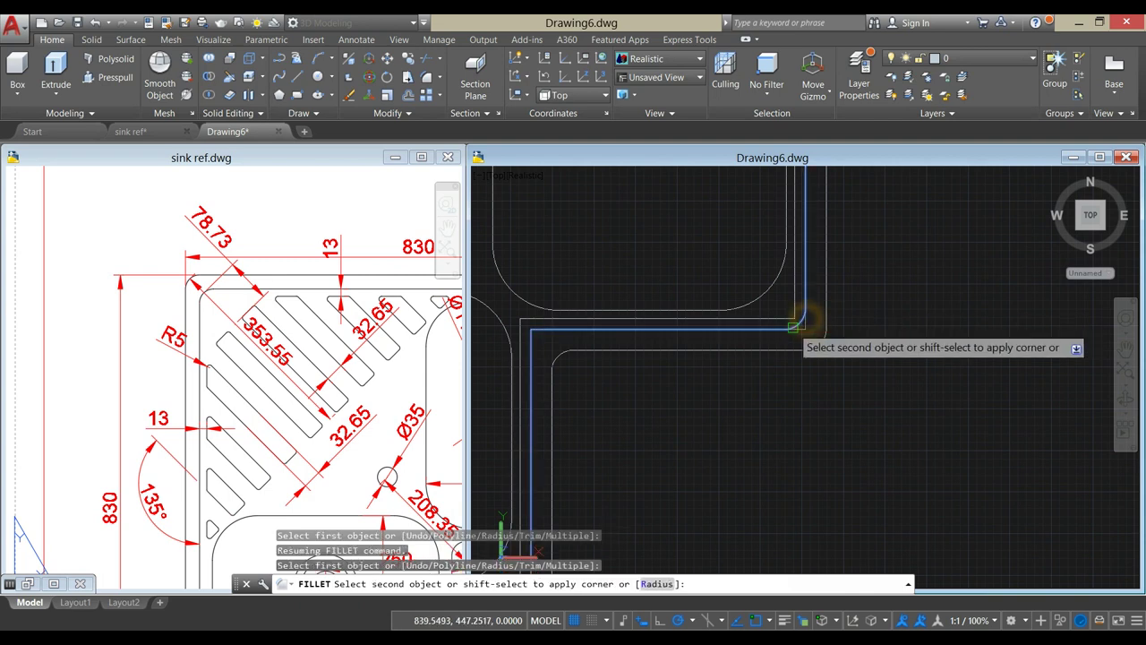
left_click(796, 330)
middle_click_drag(757, 338, 893, 320)
scroll(893, 320, "down", 1)
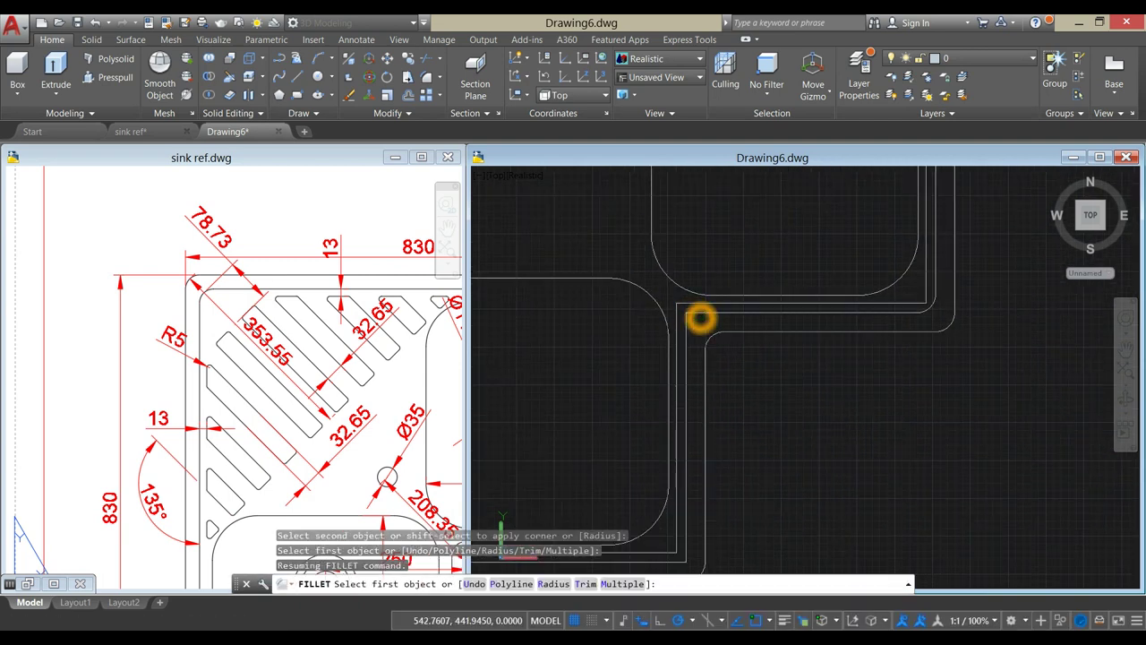
left_click(700, 318)
left_click(686, 328)
scroll(686, 328, "down", 4)
middle_click_drag(725, 380, 750, 353)
scroll(750, 353, "up", 4)
left_click(749, 359)
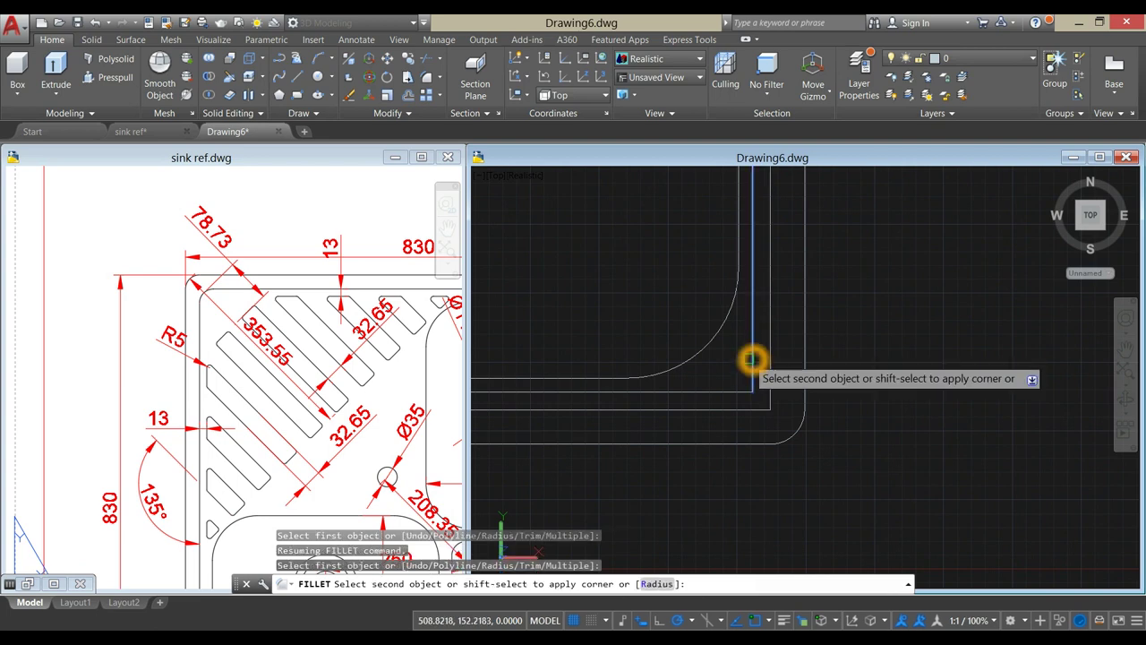
left_click(744, 359)
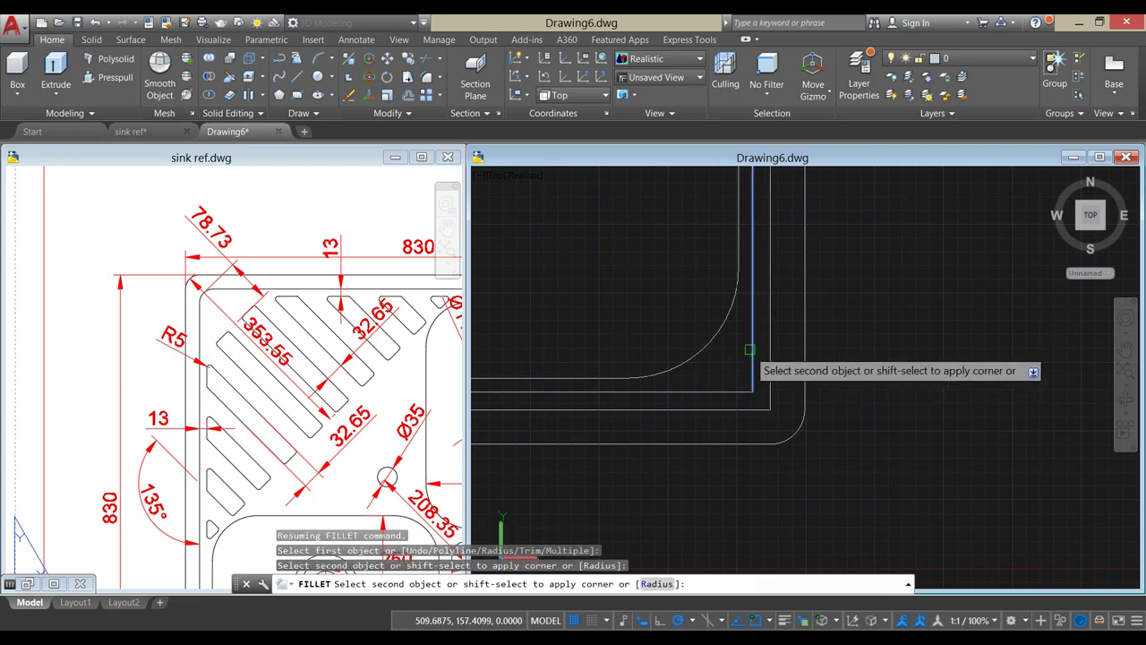
left_click(750, 357)
- Restart Fillet with the Multiple option and round the middle rim outline's lower-right corner beside the lower bowl at radius 25
right_click(777, 354)
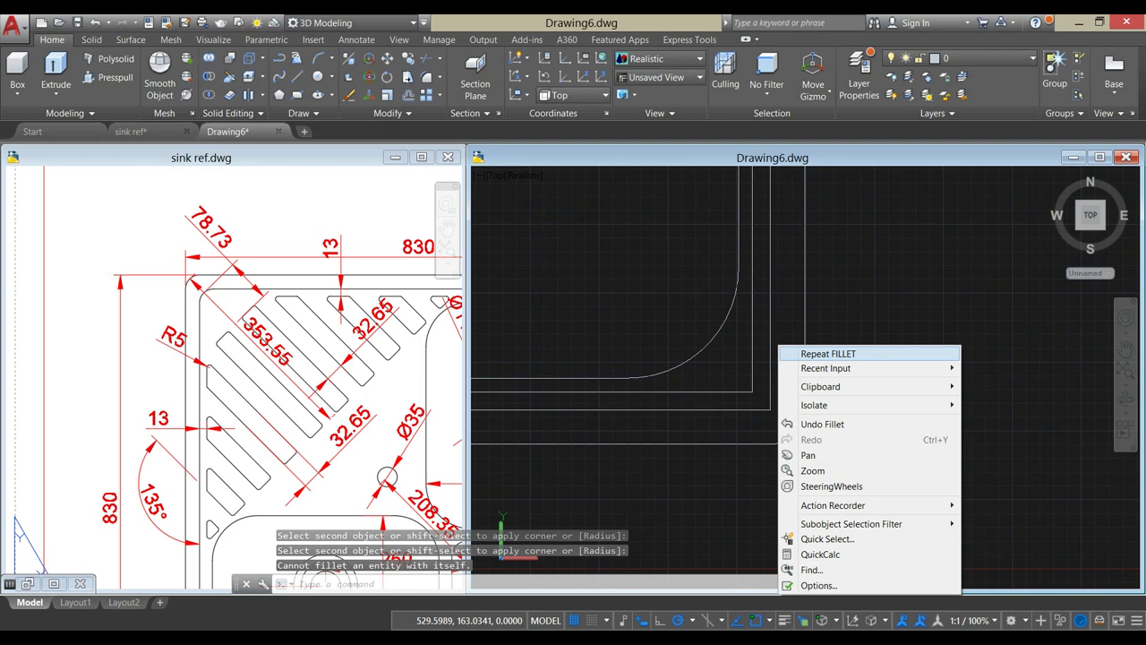
left_click(788, 354)
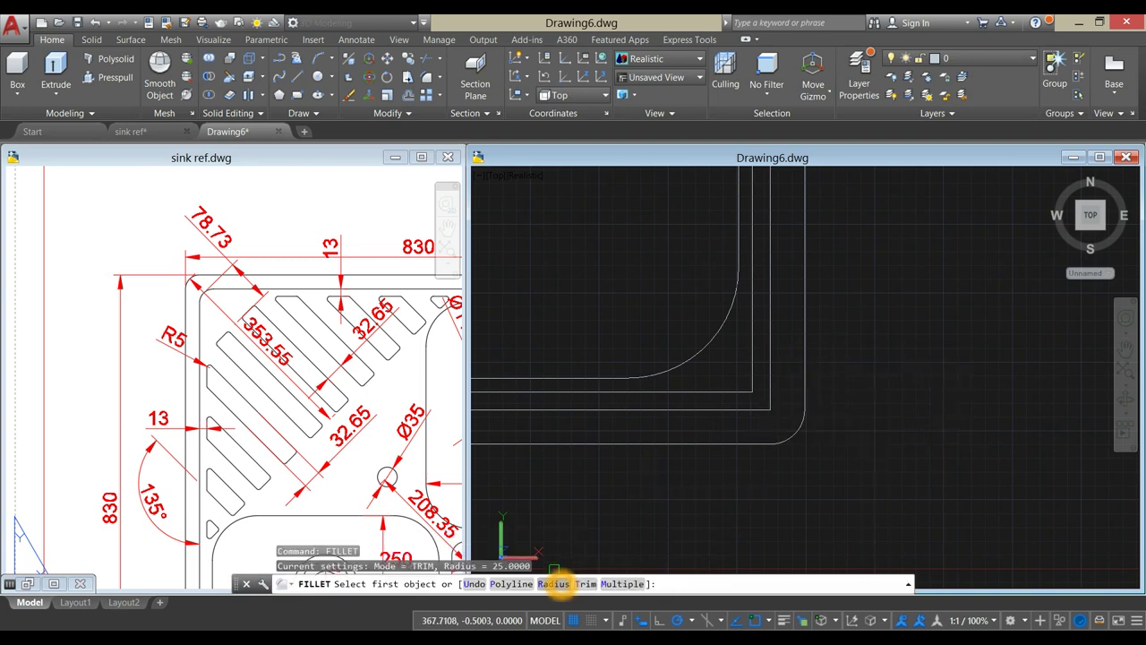
type("M")
key("Return")
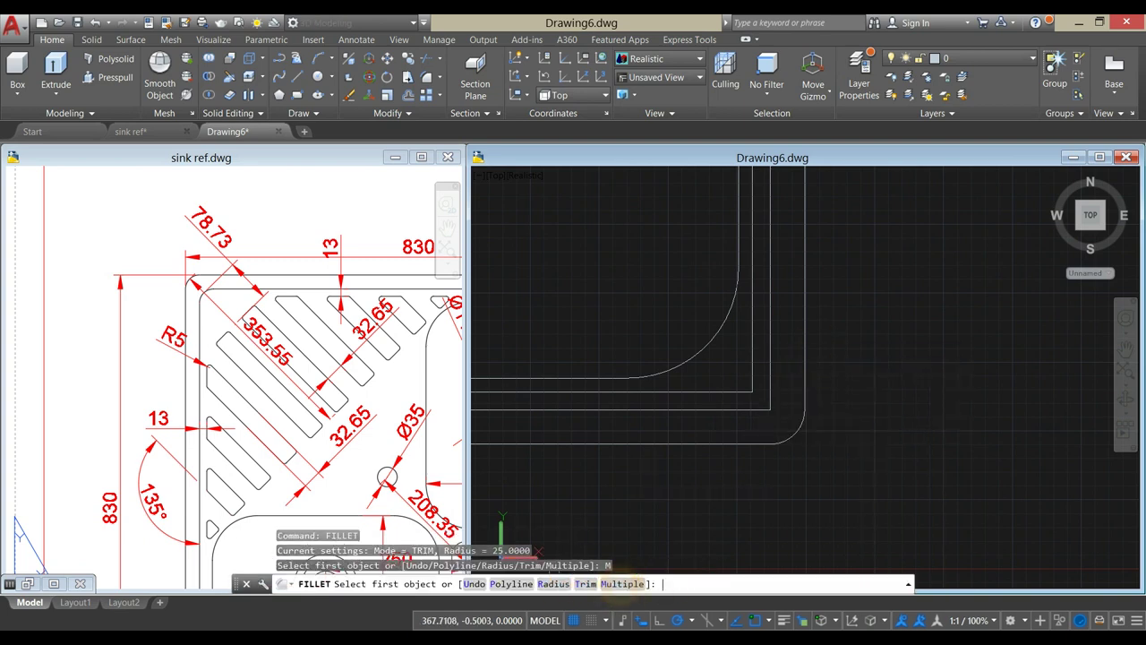
left_click(770, 398)
left_click(759, 409)
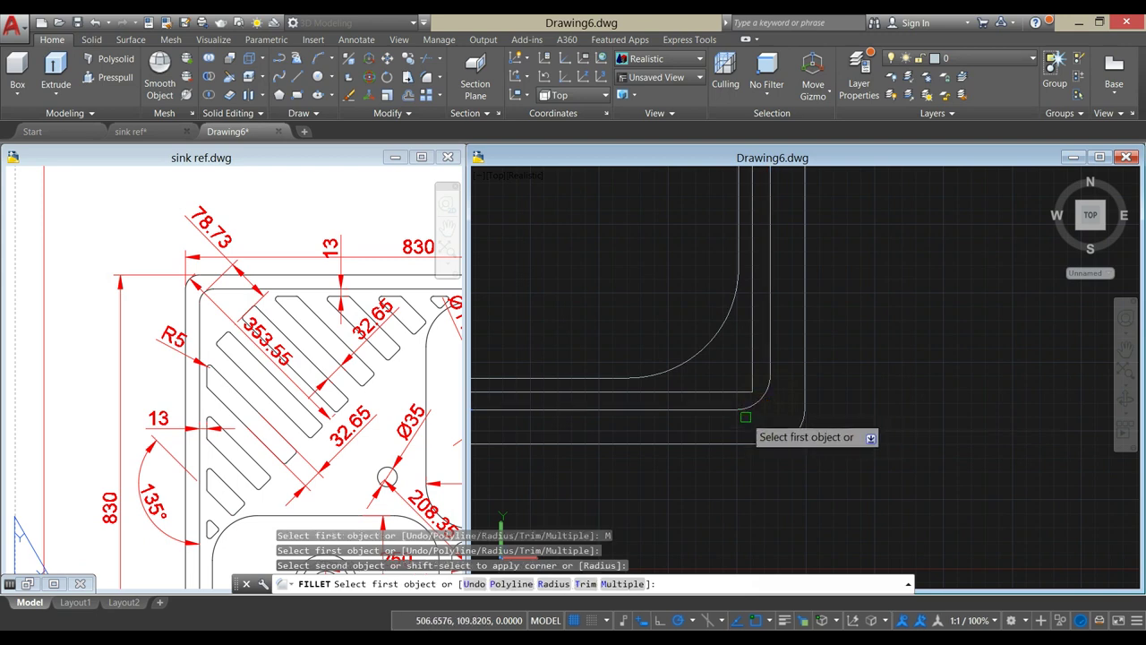
- Fillet the middle rim outline's lower-left corner with the same radius of 25 and finish the command
scroll(747, 417, "down", 3)
middle_click_drag(748, 420, 754, 411)
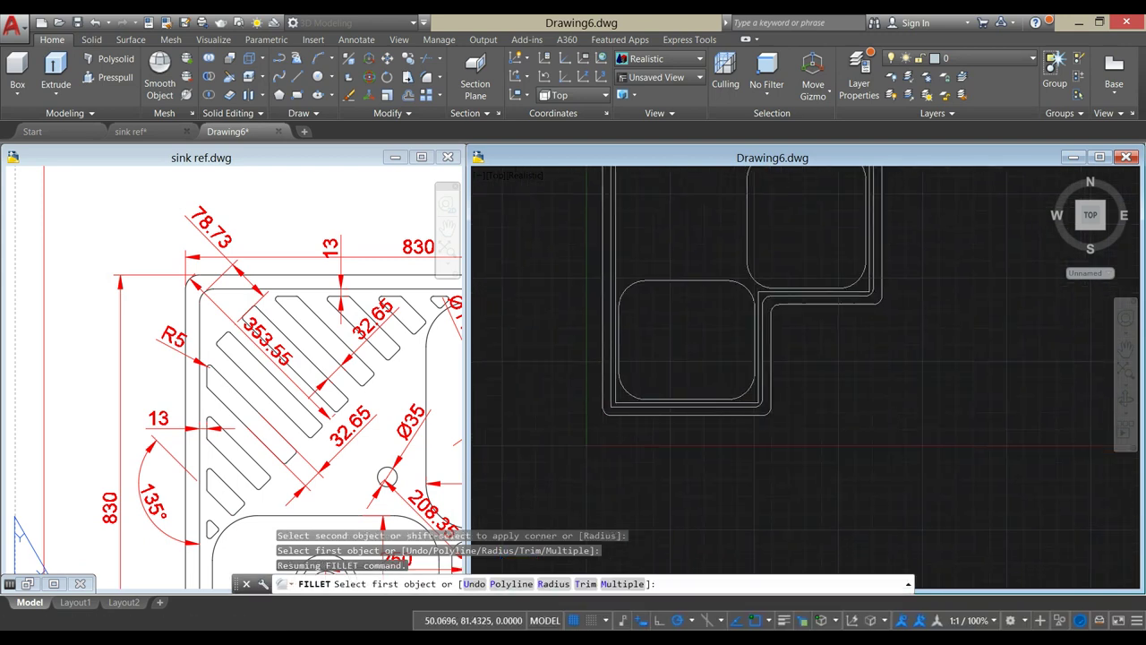
scroll(598, 420, "up", 5)
left_click(632, 385)
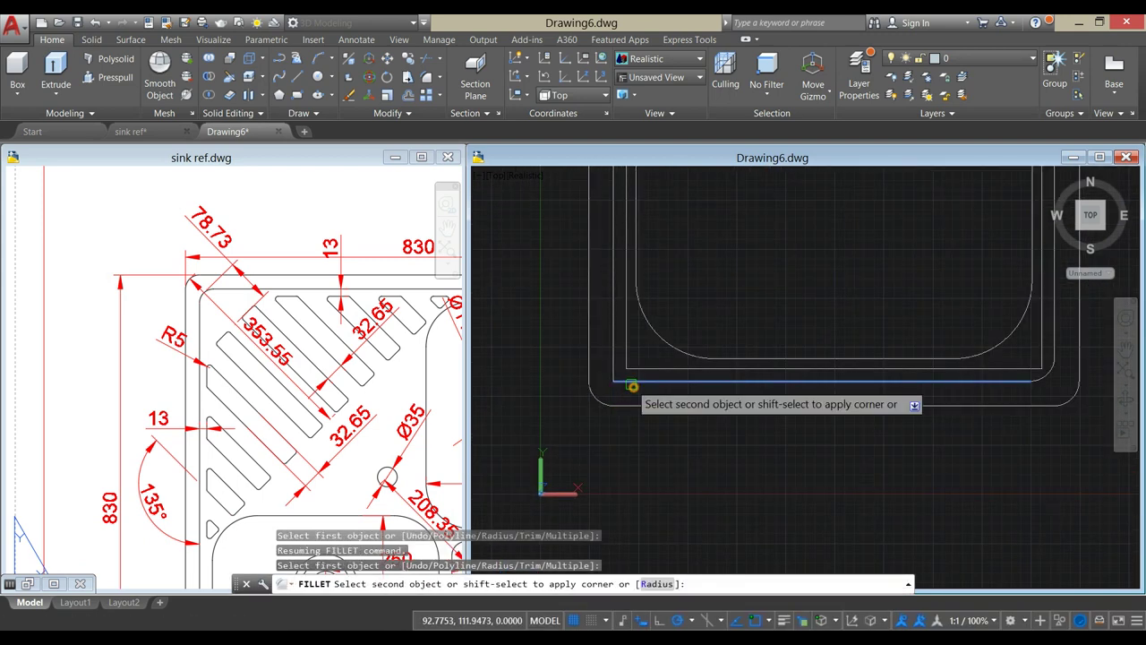
left_click(610, 371)
scroll(607, 371, "down", 2)
scroll(607, 374, "down", 2)
middle_click_drag(607, 373, 579, 525)
right_click(667, 299)
left_click(673, 309)
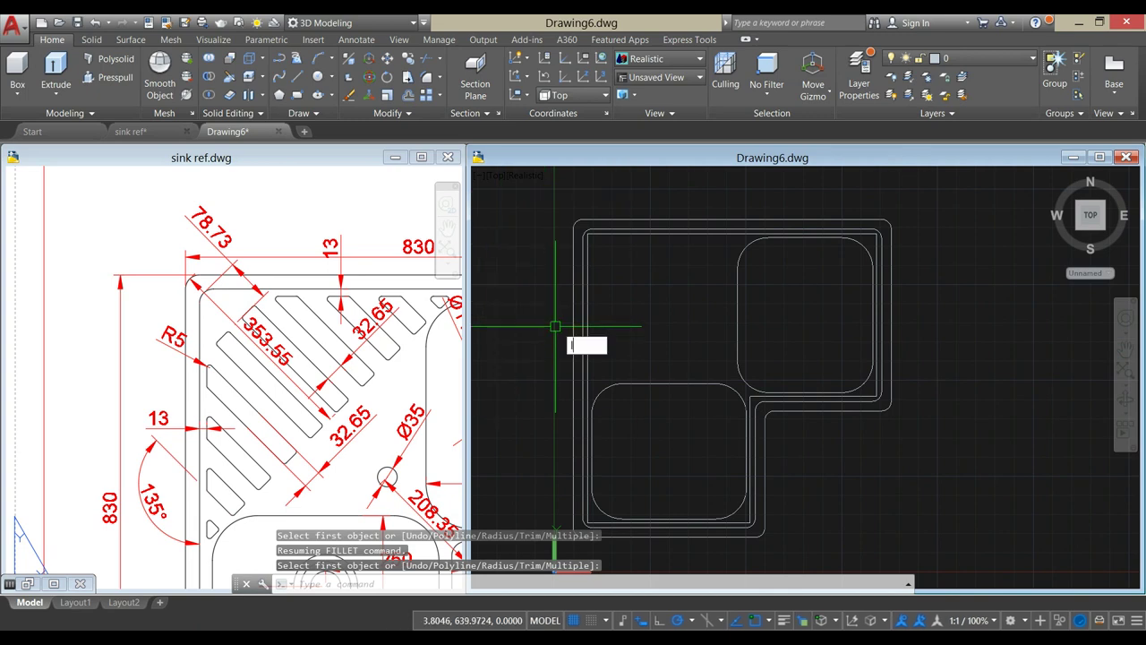
- Draw a line 353.55 long from the outer outline's upper-left corner arc, running diagonally down into the sink at 45°
key("Return")
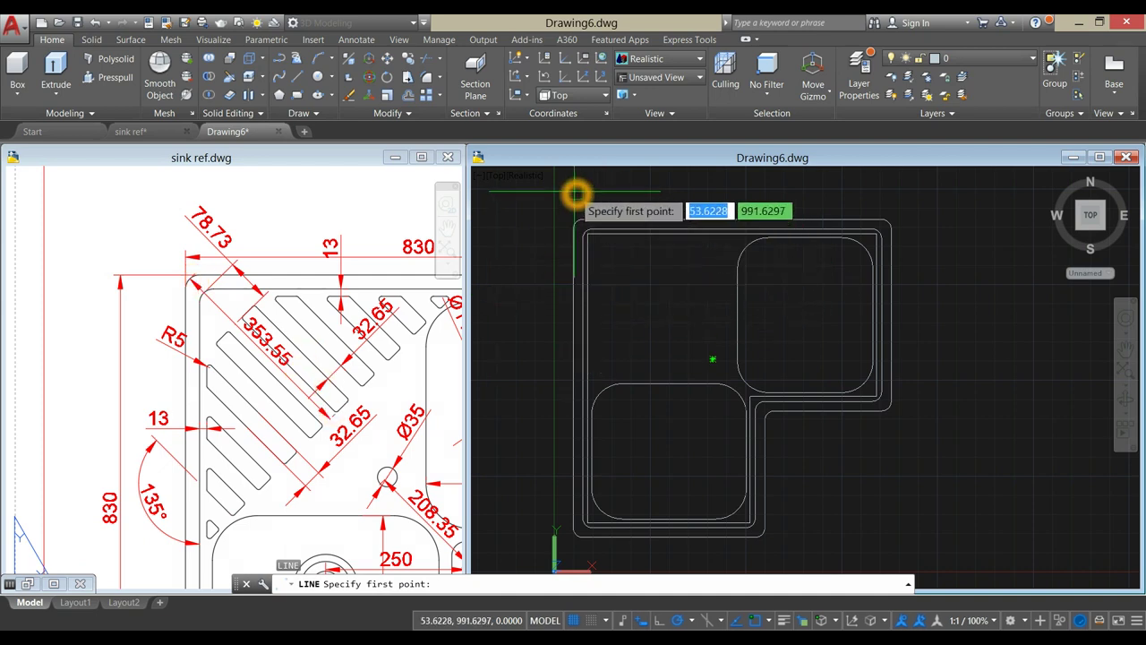
scroll(578, 195, "up", 4)
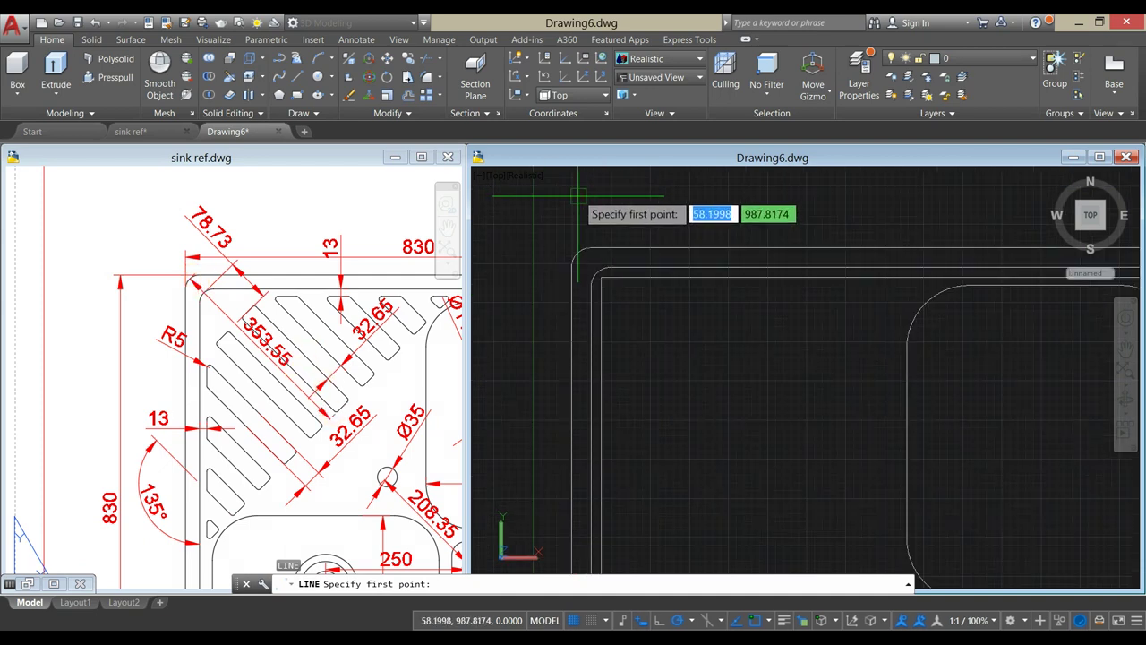
left_click(576, 253)
scroll(626, 328, "down", 5)
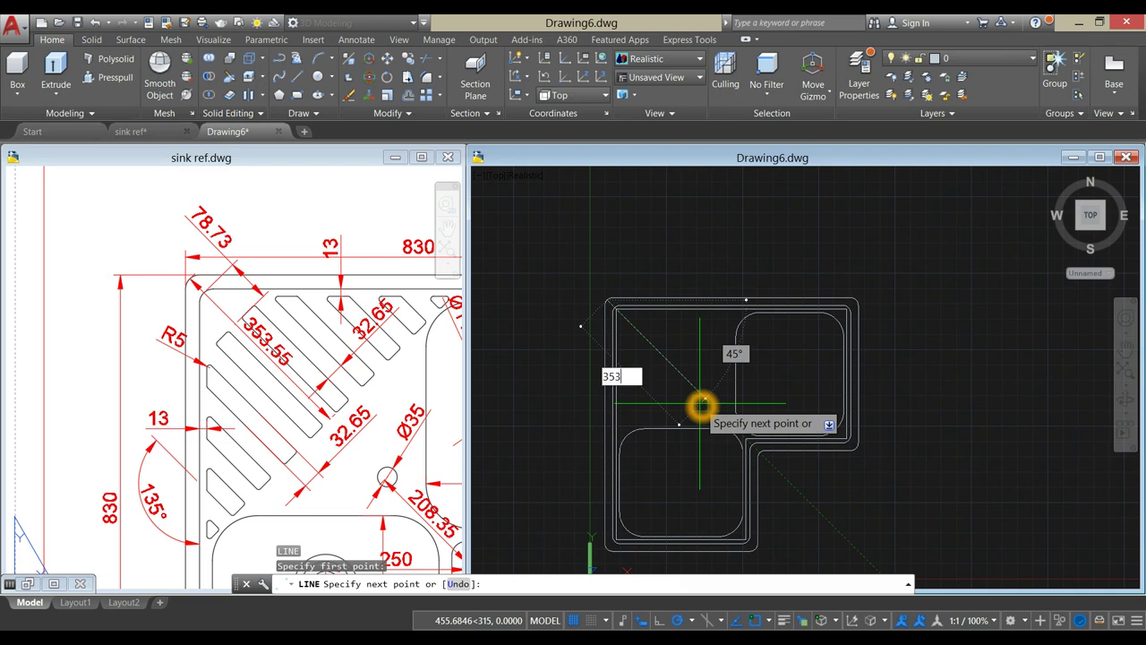
key("Return")
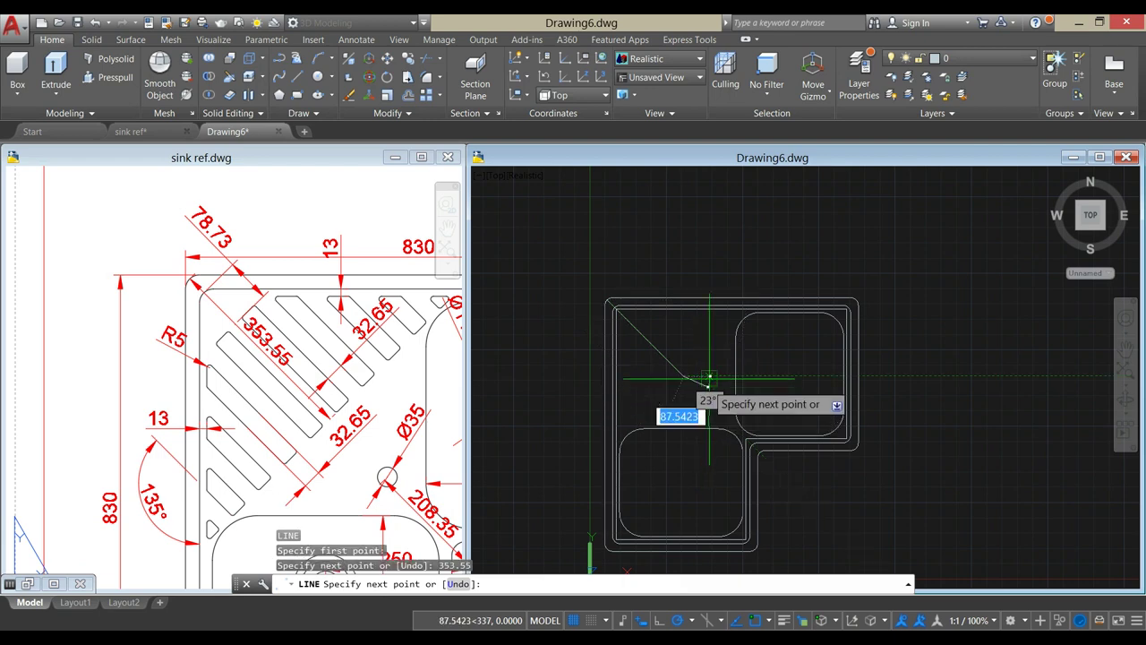
- Continue the line upward at 45° for about 310 to the innermost outline's upper edge beside the upper bowl, and end it
scroll(717, 350, "up", 2)
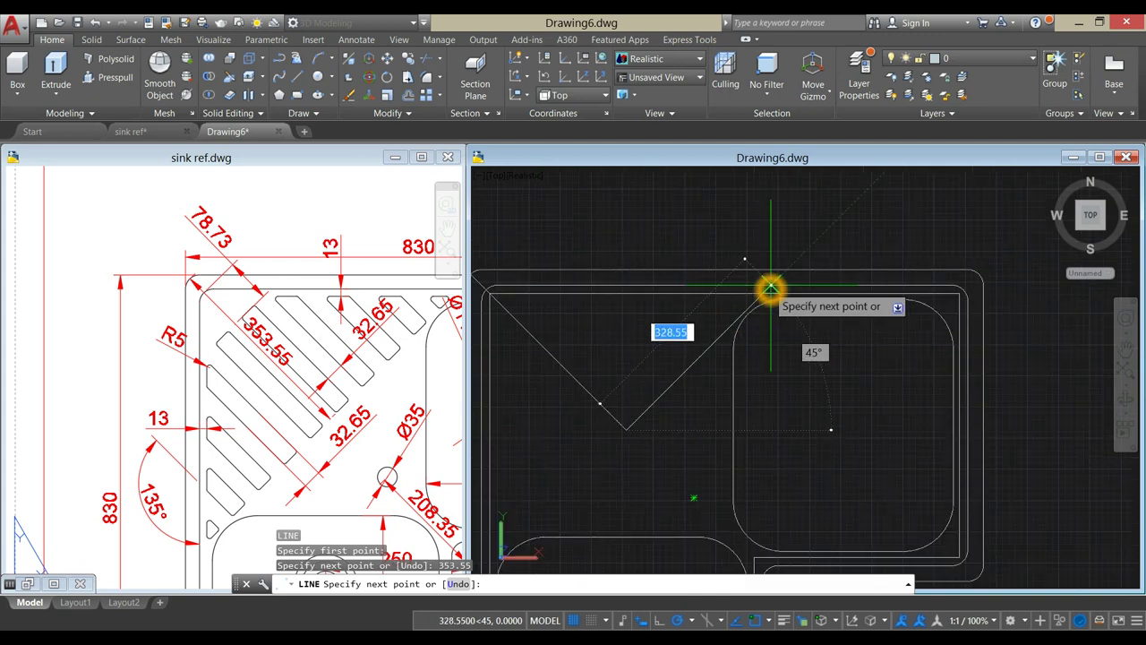
scroll(760, 287, "up", 2)
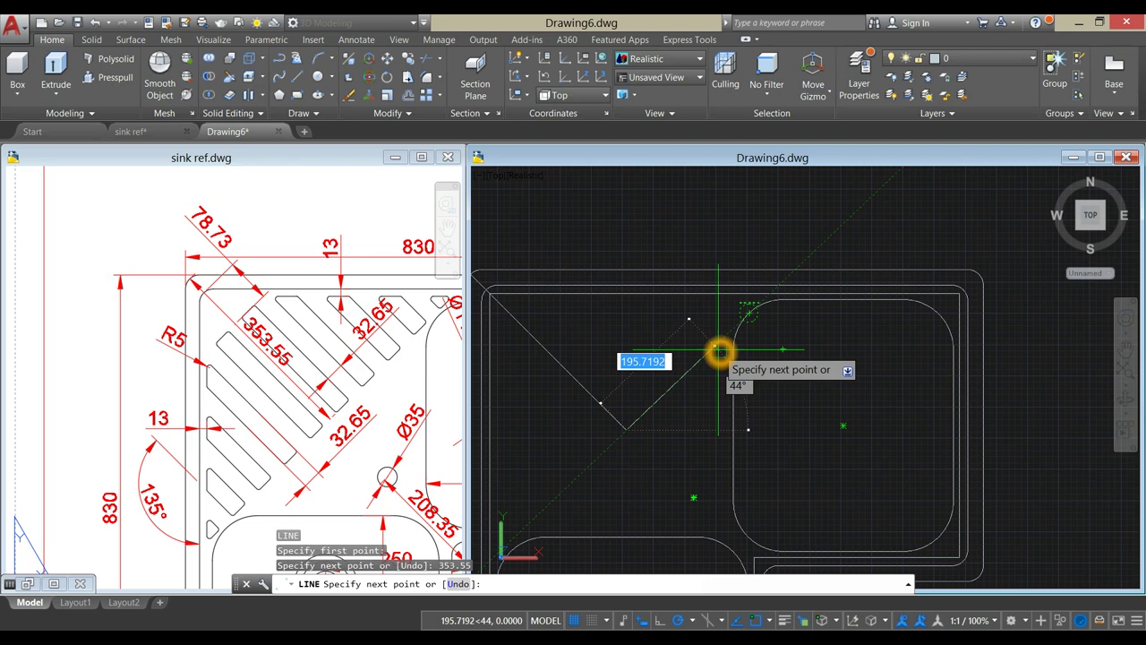
scroll(759, 302, "up", 3)
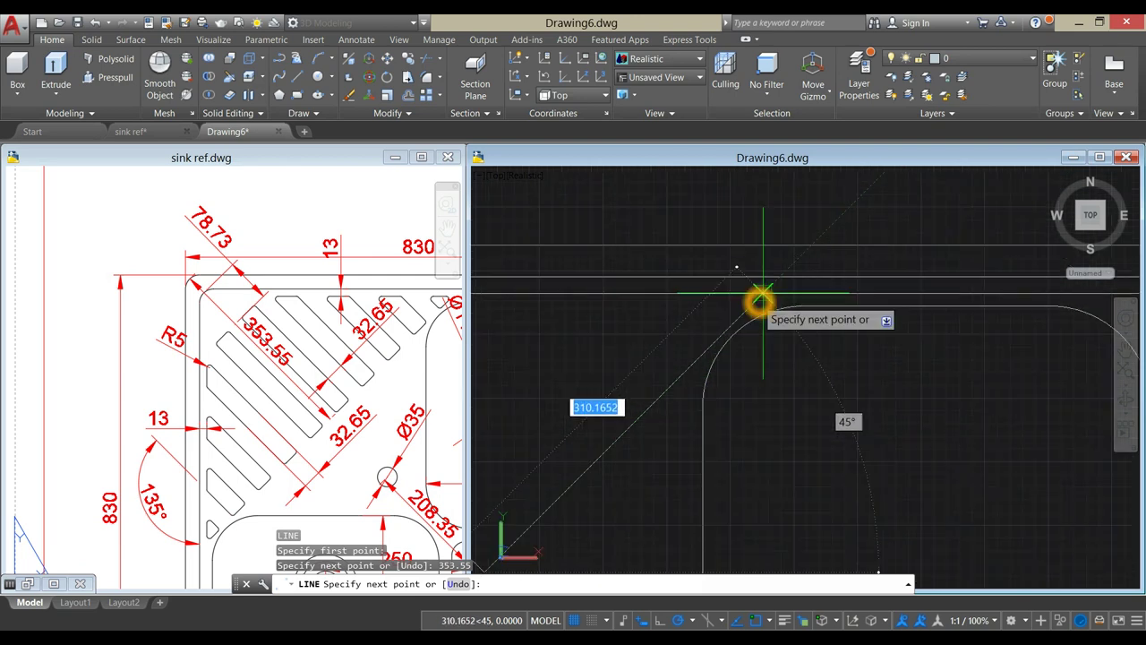
left_click(758, 303)
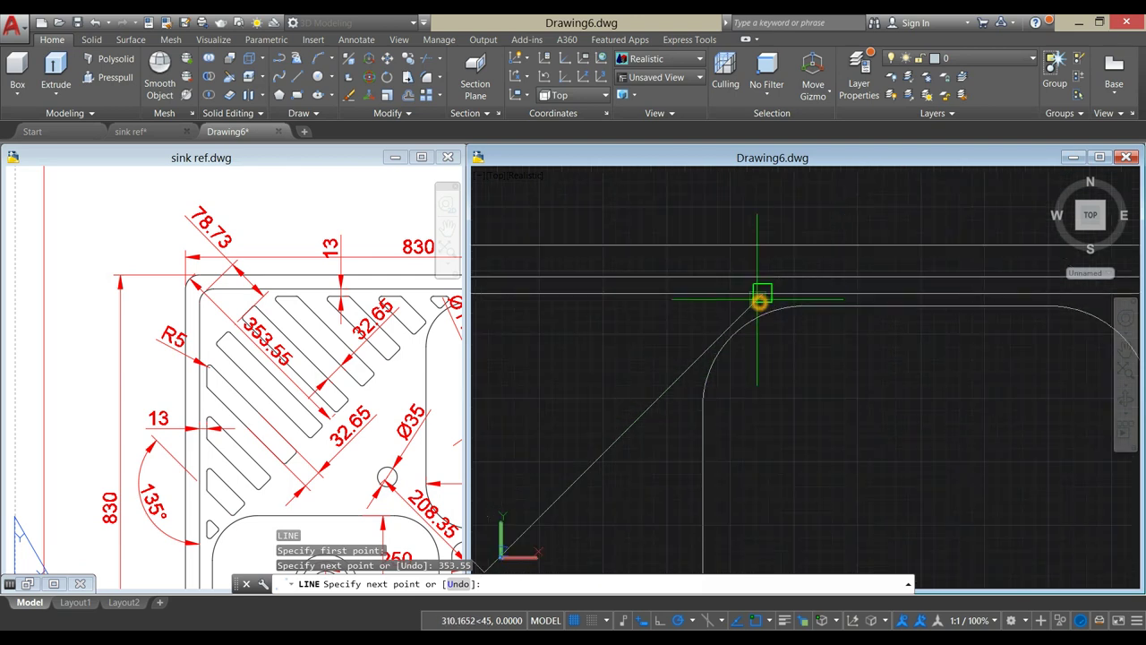
right_click(784, 254)
left_click(800, 264)
scroll(797, 250, "down", 5)
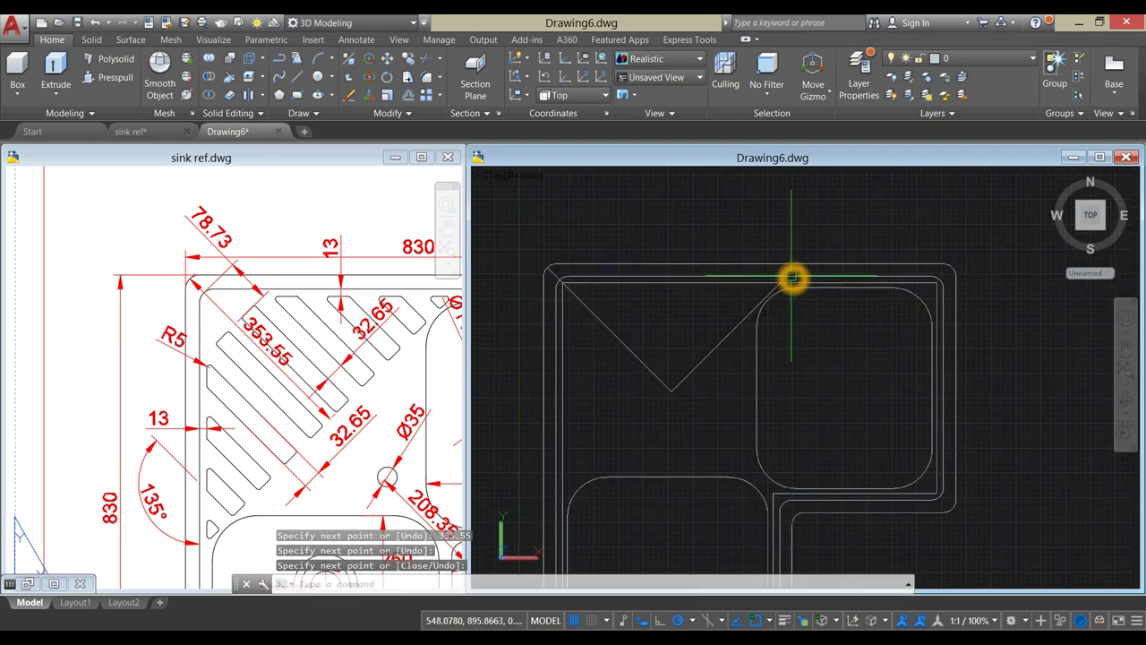
- Extend the second diagonal line from its lower end to the innermost outline's left edge
type("x")
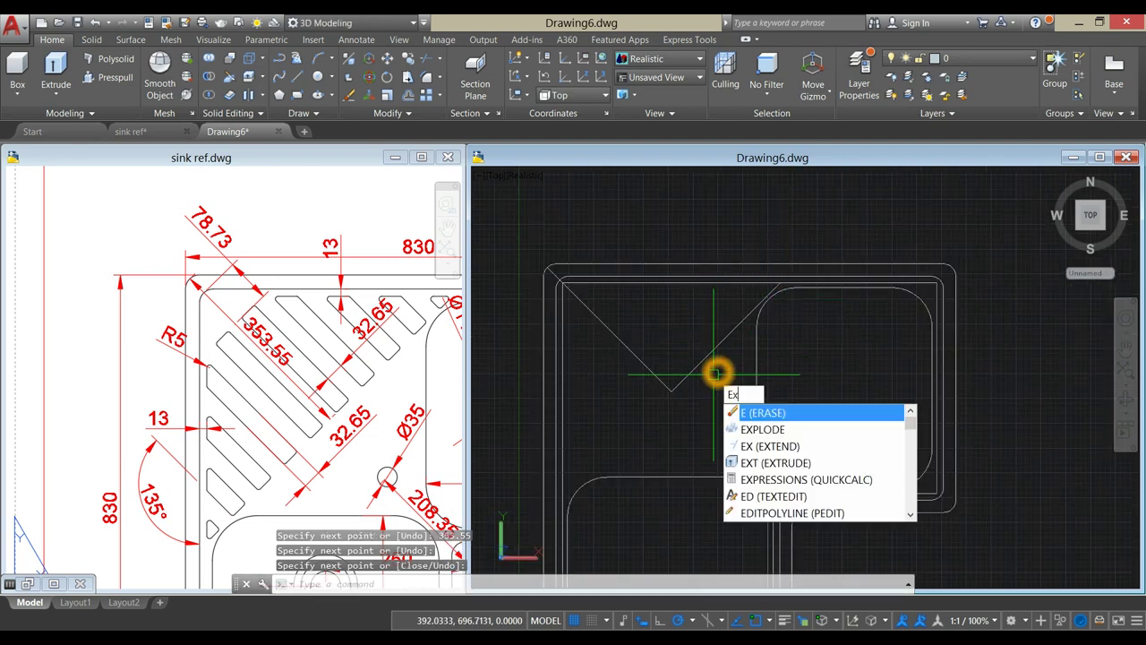
key("Return")
key("Return")
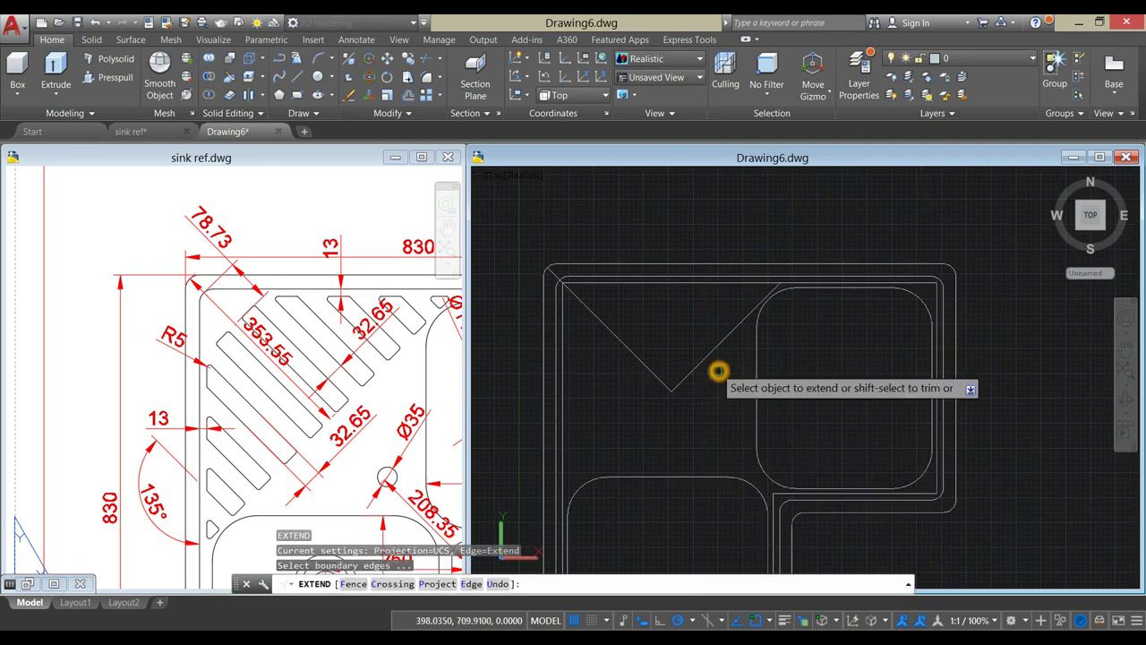
left_click(686, 382)
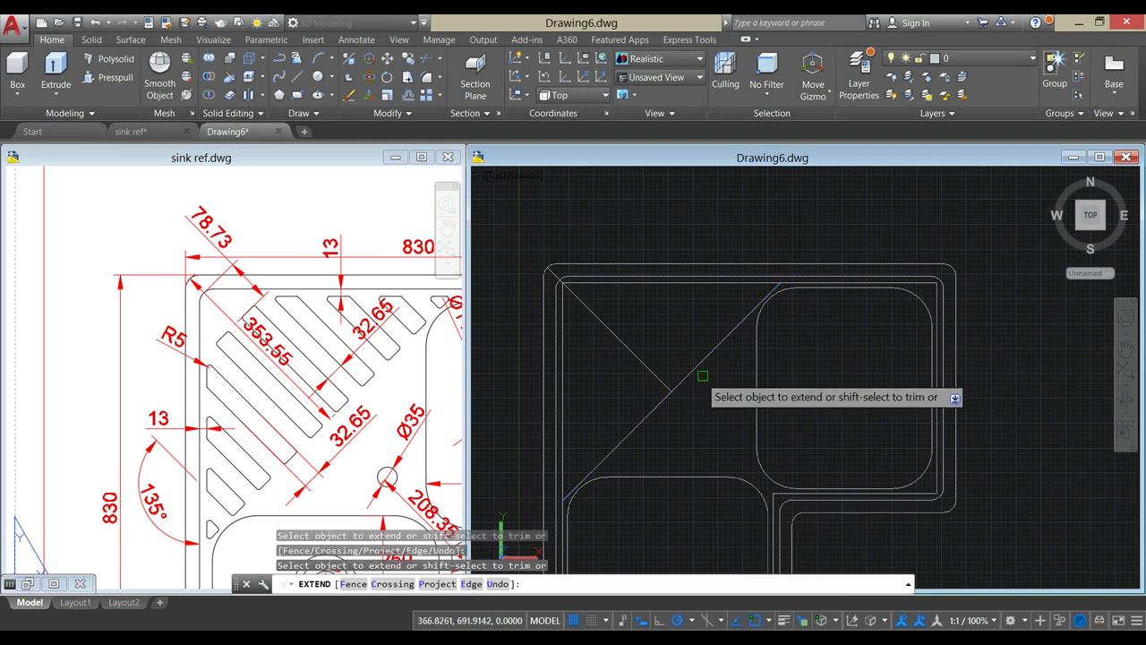
right_click(703, 375)
left_click(717, 379)
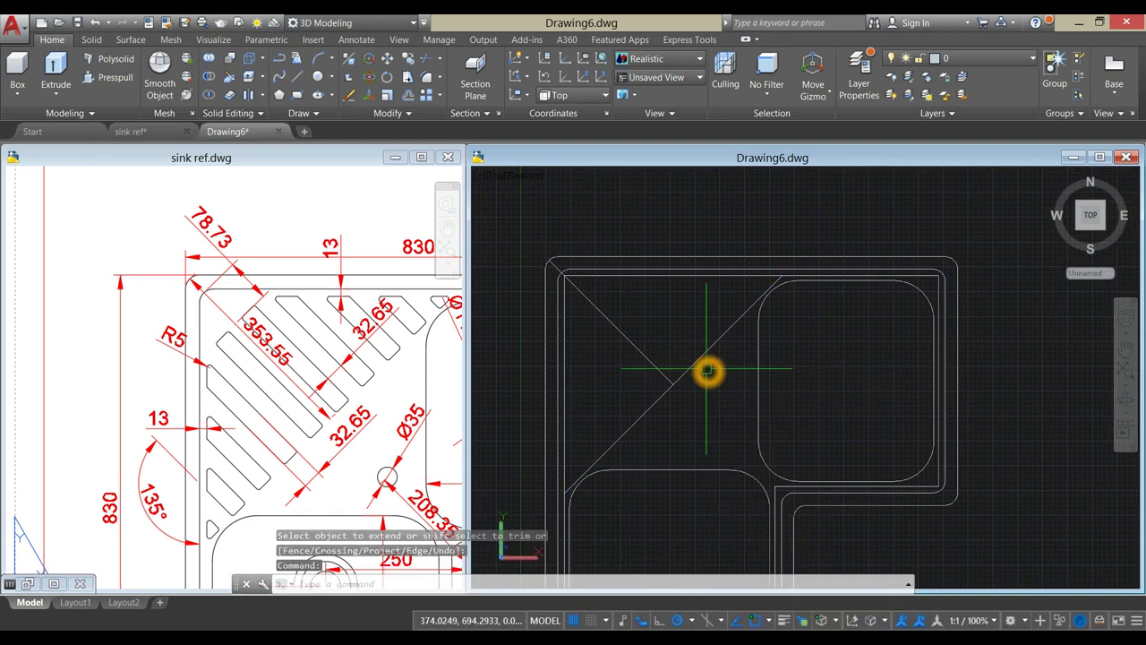
- Trim the innermost outline's upper edge beyond the long diagonal line, on the upper bowl's side
scroll(707, 372, "down", 1)
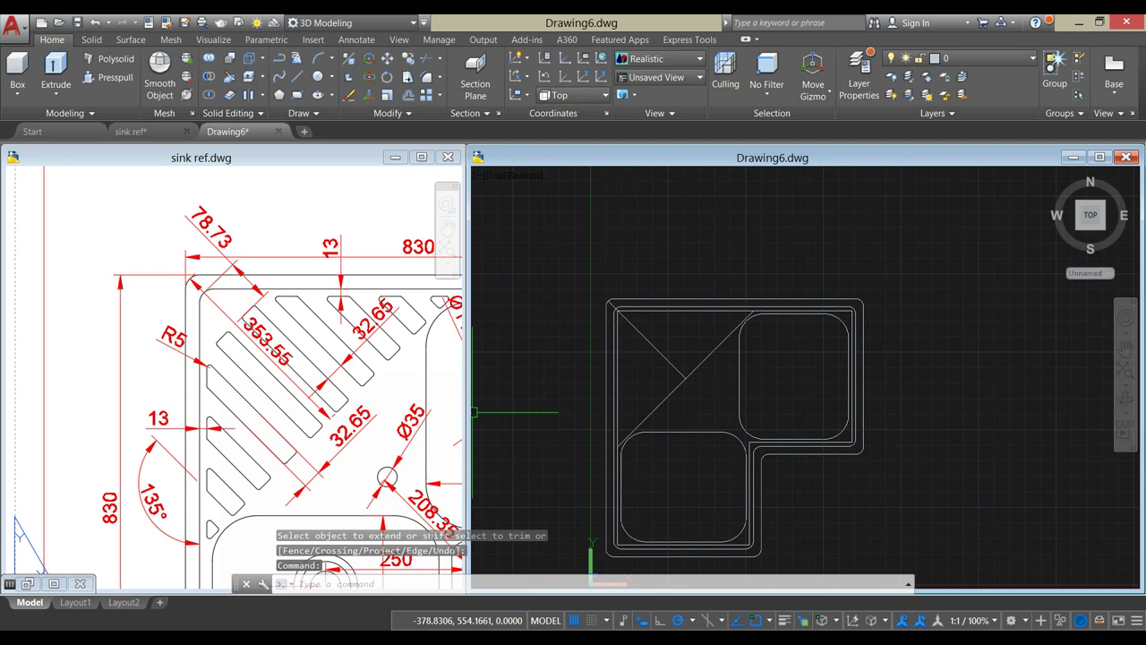
left_click(260, 414)
mouse_move(270, 395)
middle_mouse_down()
mouse_move(209, 330)
mouse_move(212, 348)
middle_mouse_up()
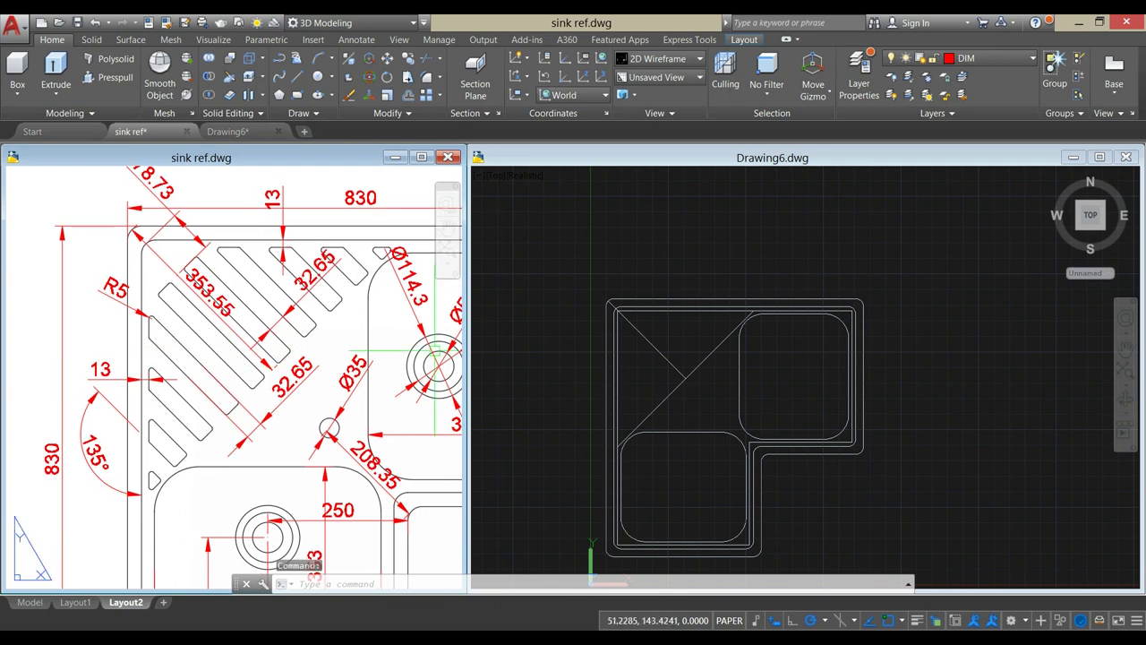
left_click(657, 332)
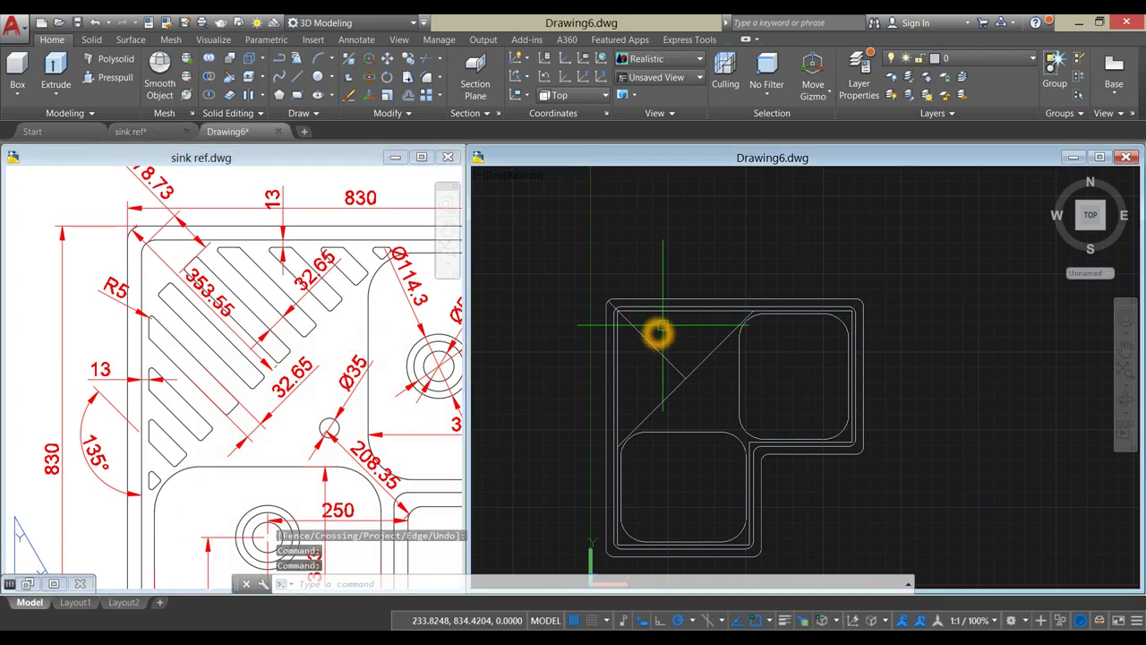
scroll(666, 328, "up", 3)
middle_click_drag(668, 333, 705, 337)
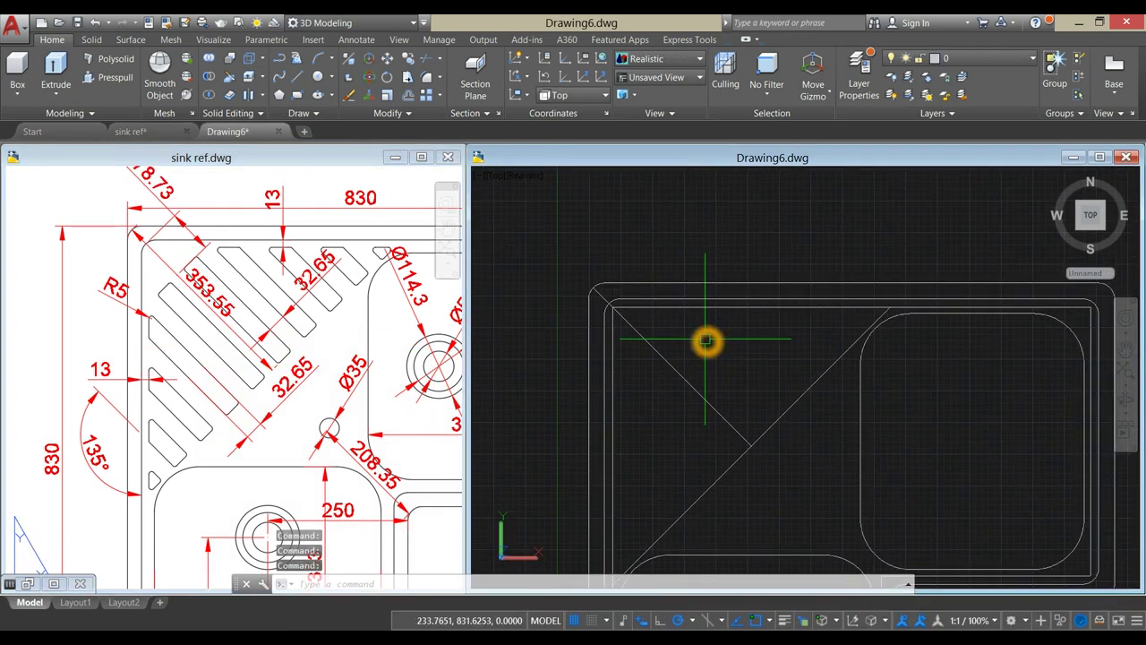
type("r")
key("Return")
key("Return")
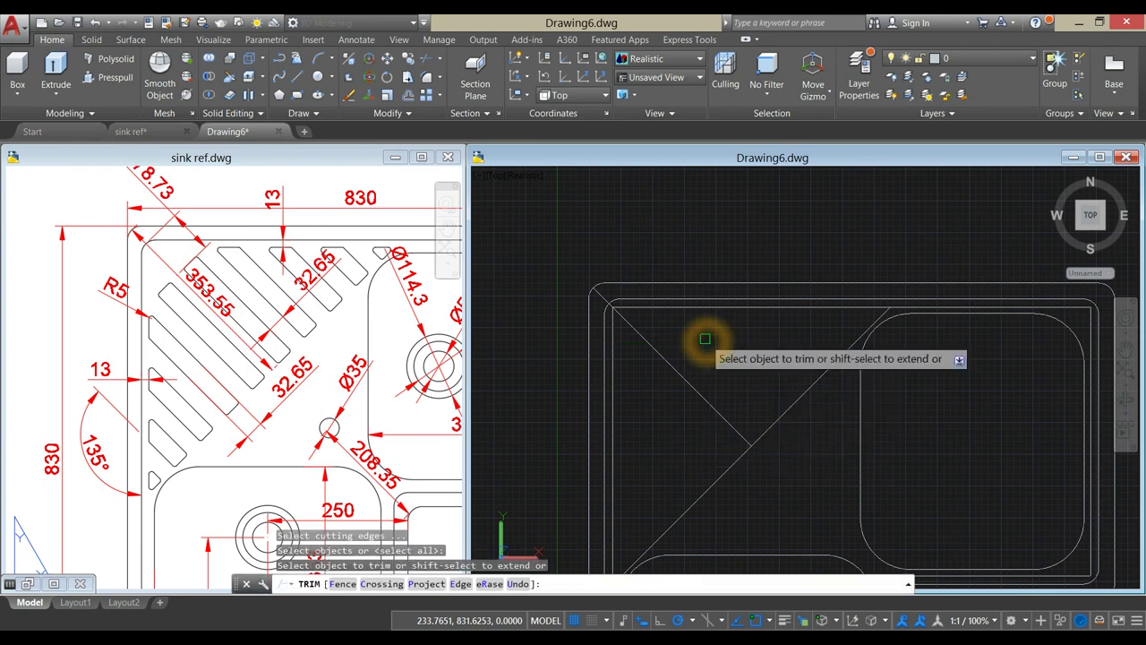
scroll(702, 336, "up", 2)
middle_click_drag(702, 337, 581, 362)
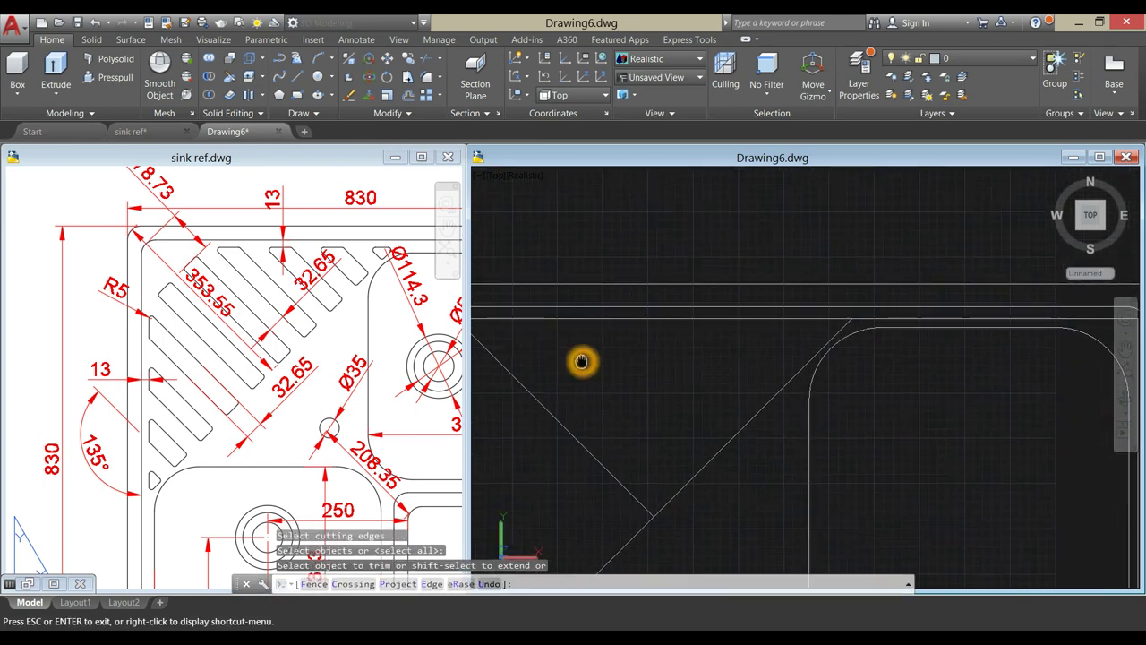
scroll(1002, 281, "up", 4)
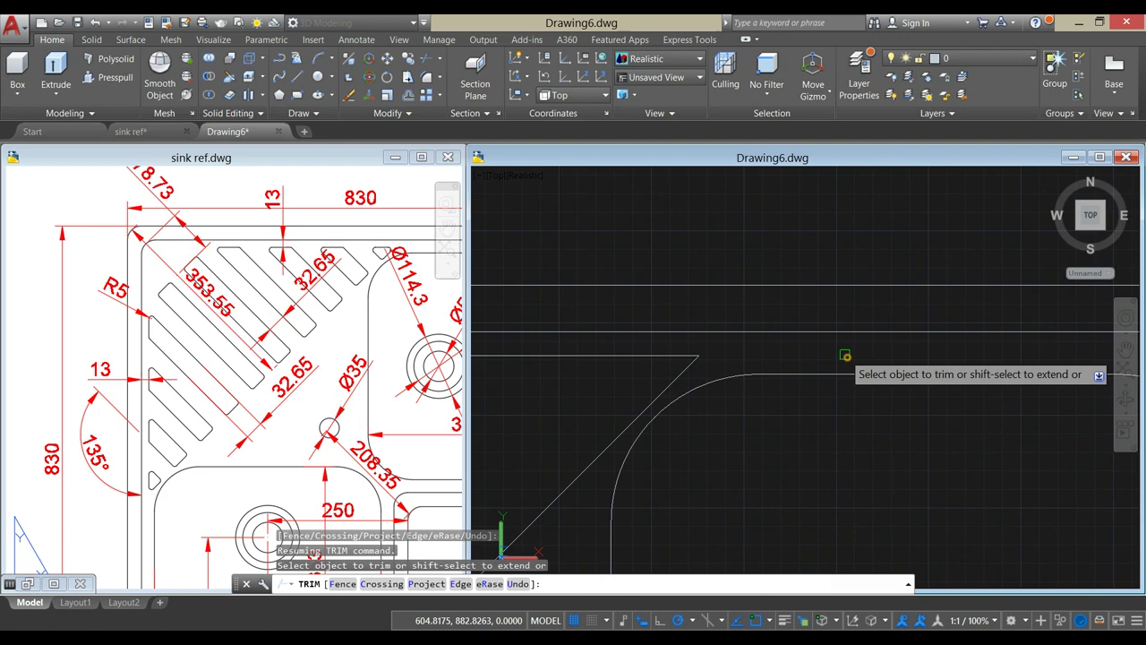
- Trim the innermost outline's left edge below the long diagonal line, beside the lower bowl
scroll(829, 370, "down", 4)
middle_click_drag(829, 371, 854, 266)
scroll(852, 266, "down", 2)
scroll(708, 440, "up", 5)
left_click(737, 295)
middle_click_drag(763, 347, 686, 317)
right_click(695, 372)
left_click(732, 384)
- Finish trimming and delete the leftover part of the innermost outline that runs around the two bowls
left_click(618, 513)
scroll(898, 385, "down", 4)
middle_click_drag(895, 371, 804, 482)
scroll(888, 347, "up", 2)
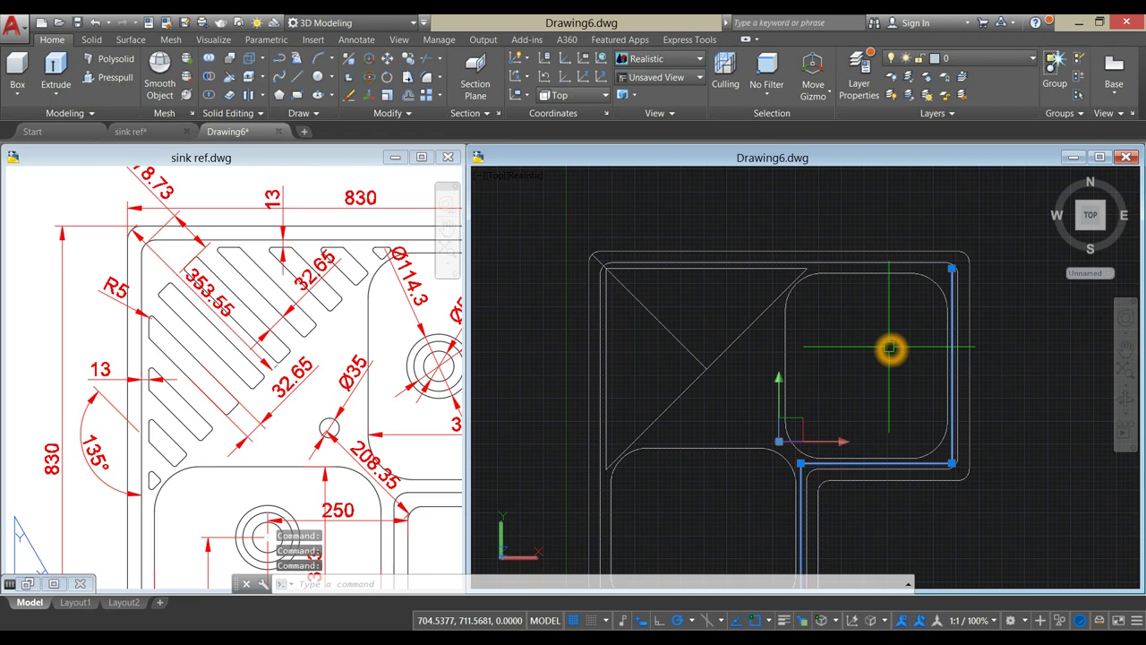
key("Delete")
mouse_move(875, 335)
middle_mouse_down()
mouse_move(893, 320)
mouse_move(875, 335)
middle_mouse_up()
left_click(732, 389)
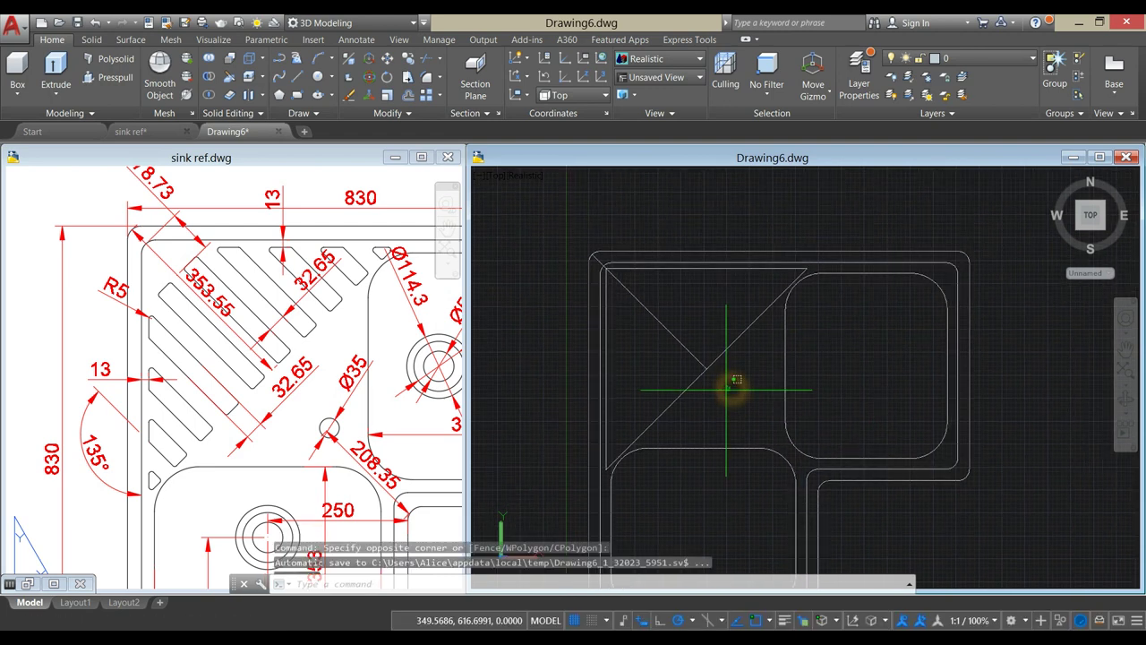
left_click(741, 351)
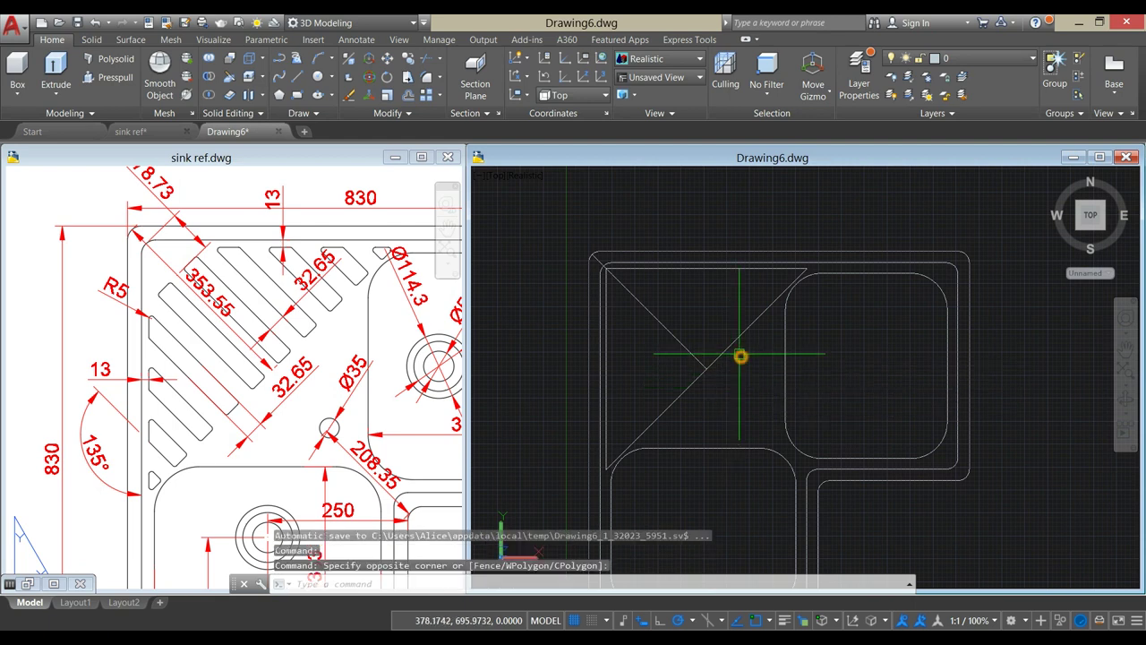
left_click(736, 343)
key("Escape")
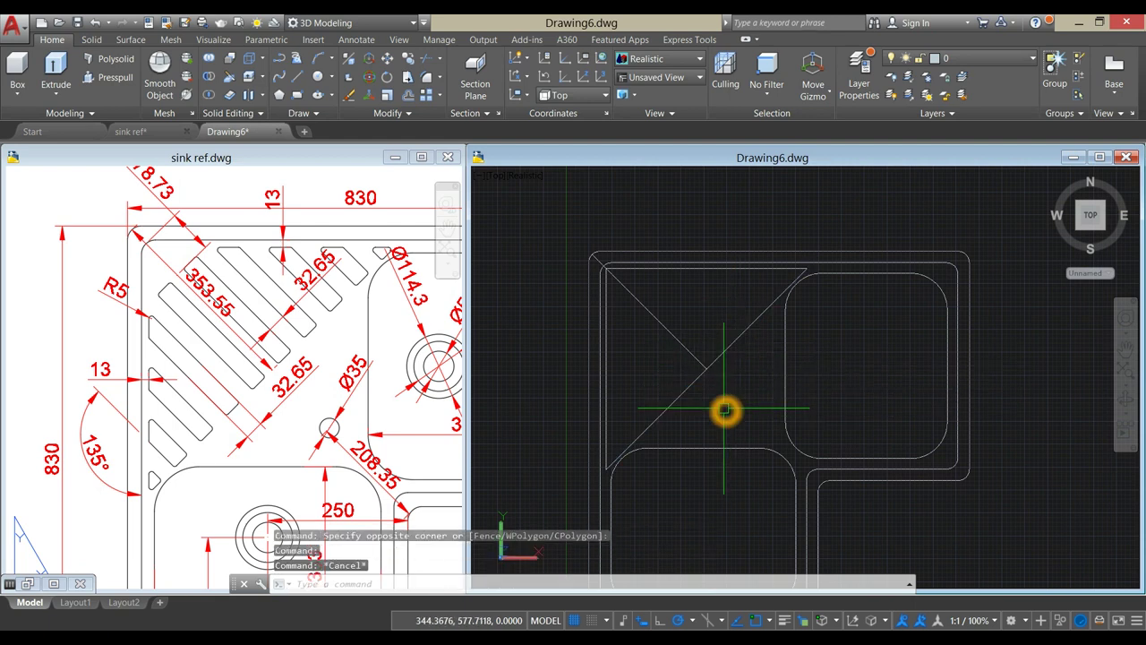
- Divide the long diagonal line between the two bowls into 19 equal segments
scroll(727, 406, "up", 2)
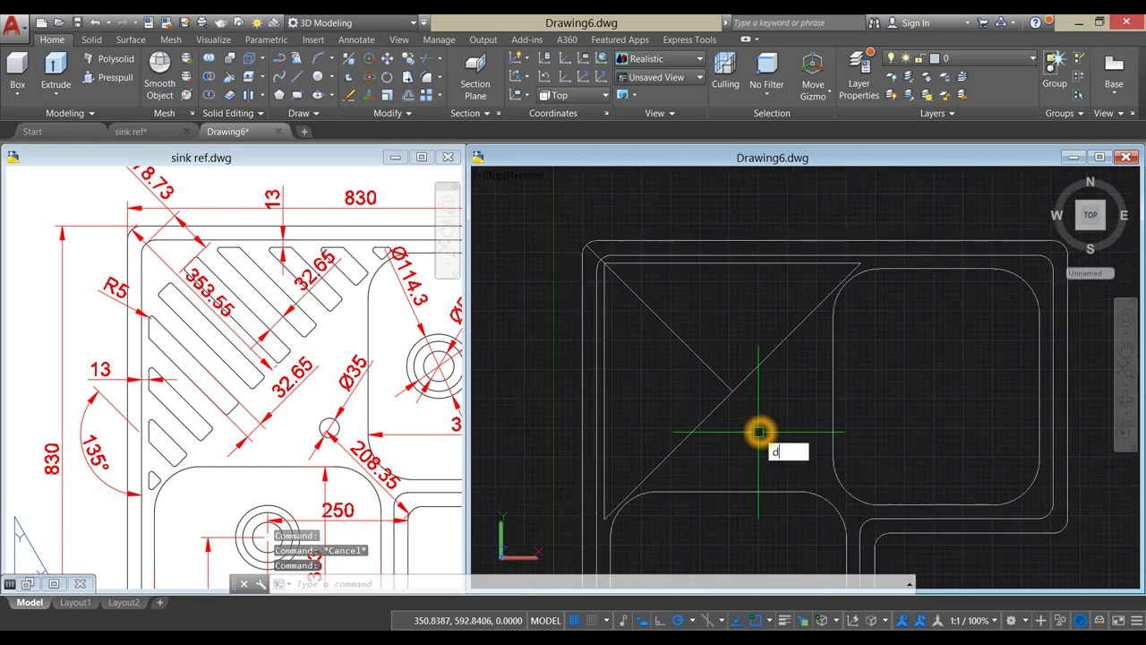
type("ivi")
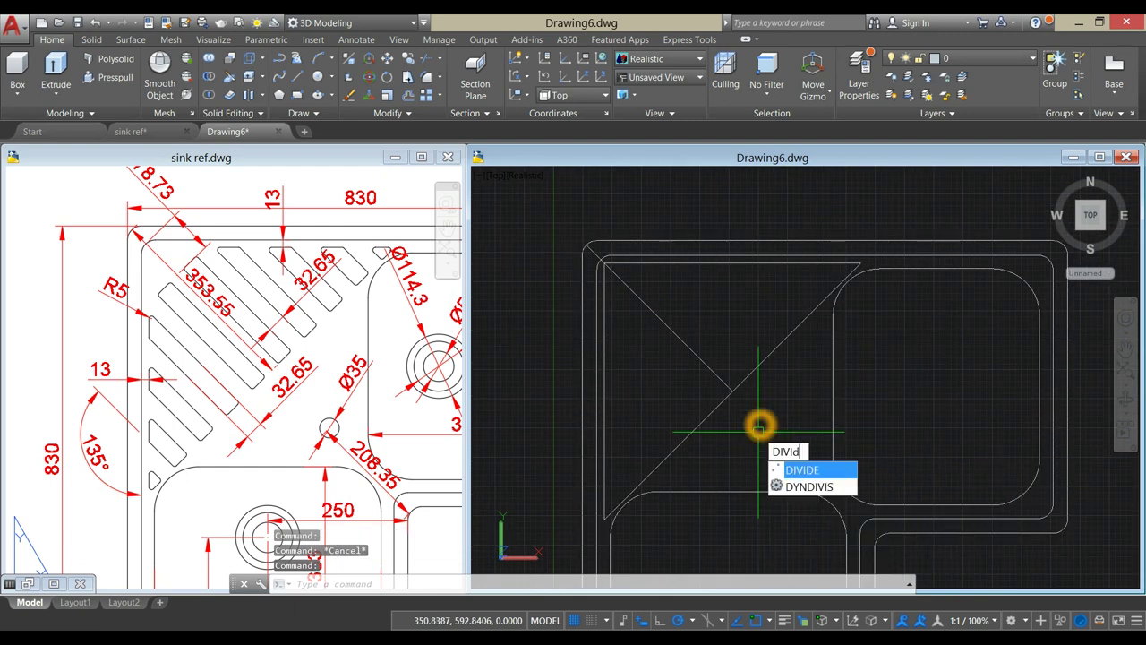
key("Return")
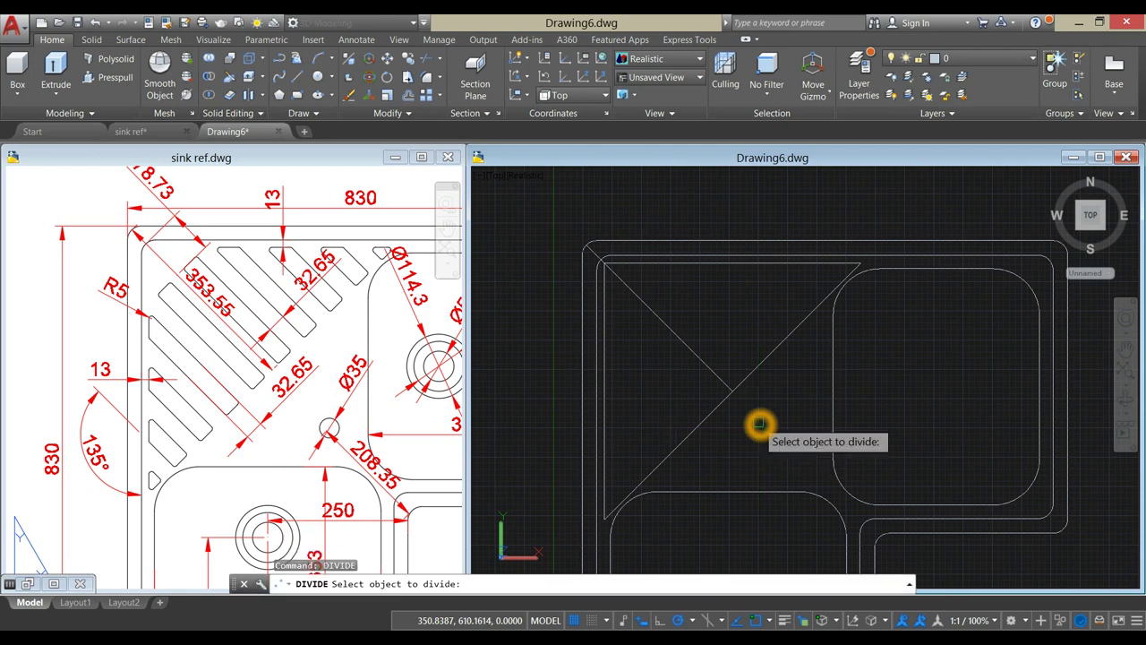
scroll(760, 430, "up", 2)
left_click(769, 341)
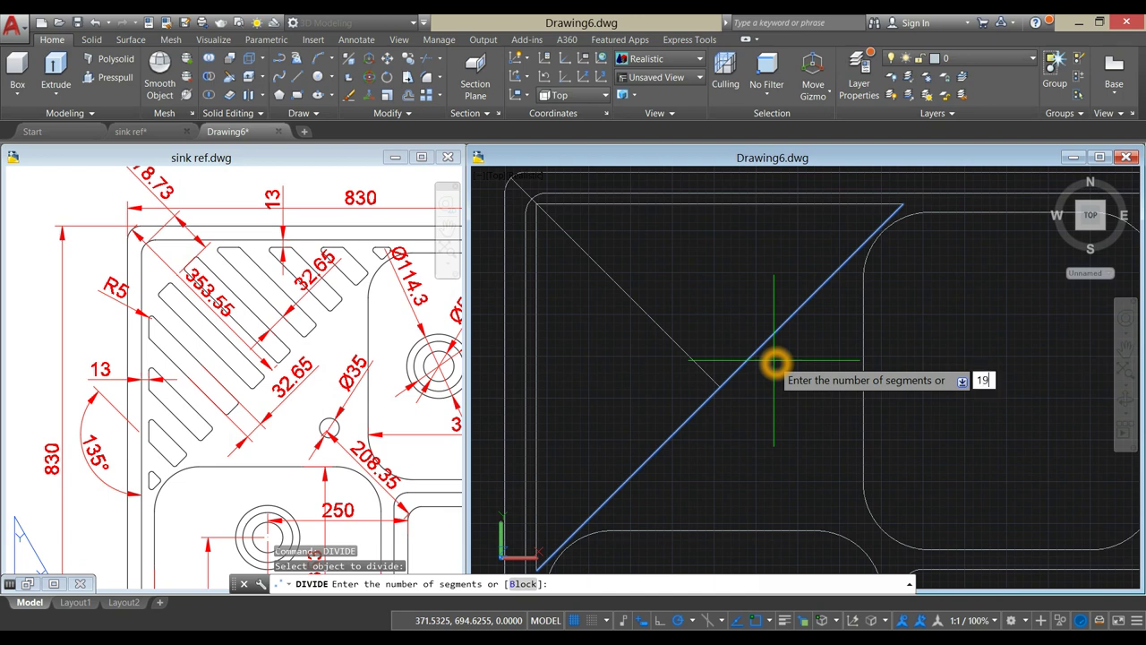
type("19")
key("Return")
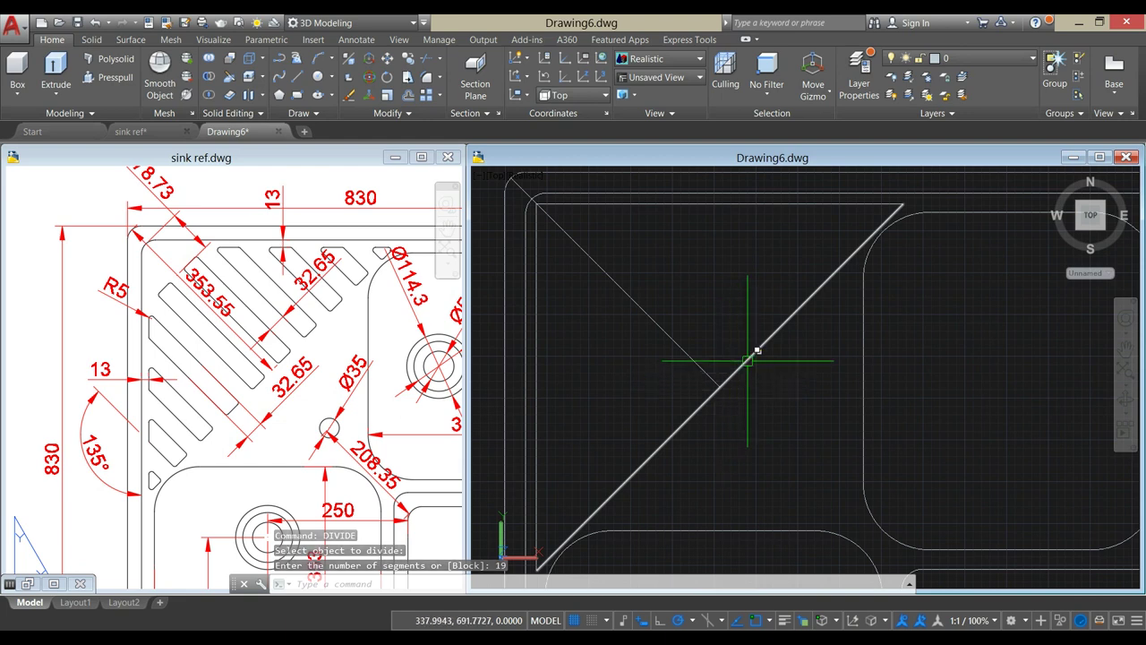
type("lL")
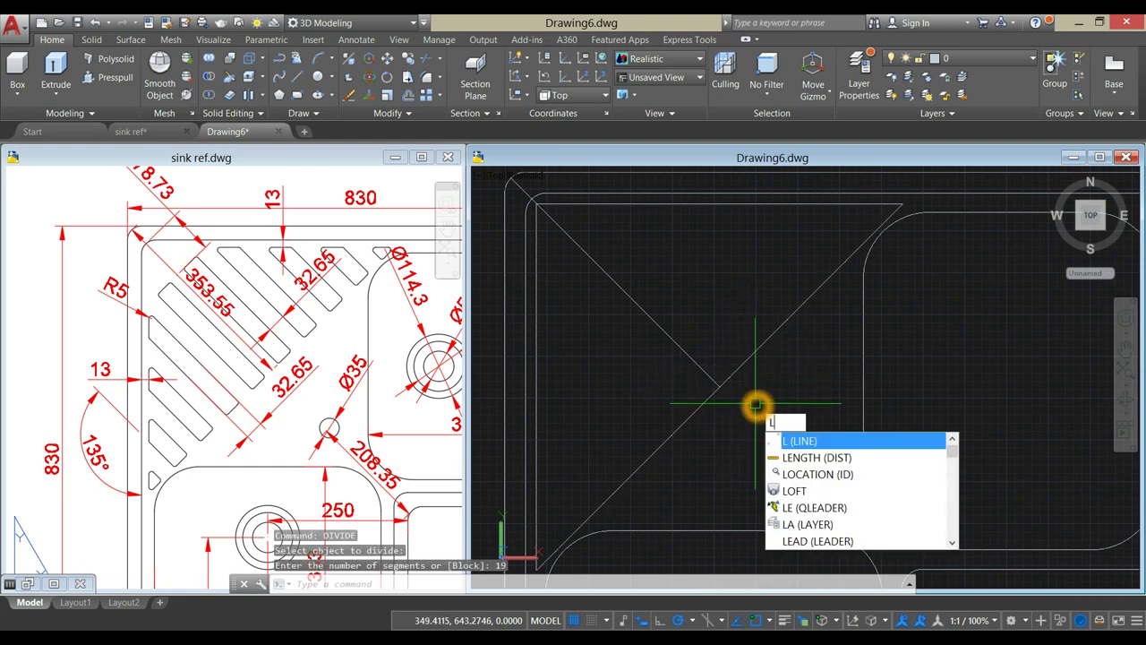
key("Return")
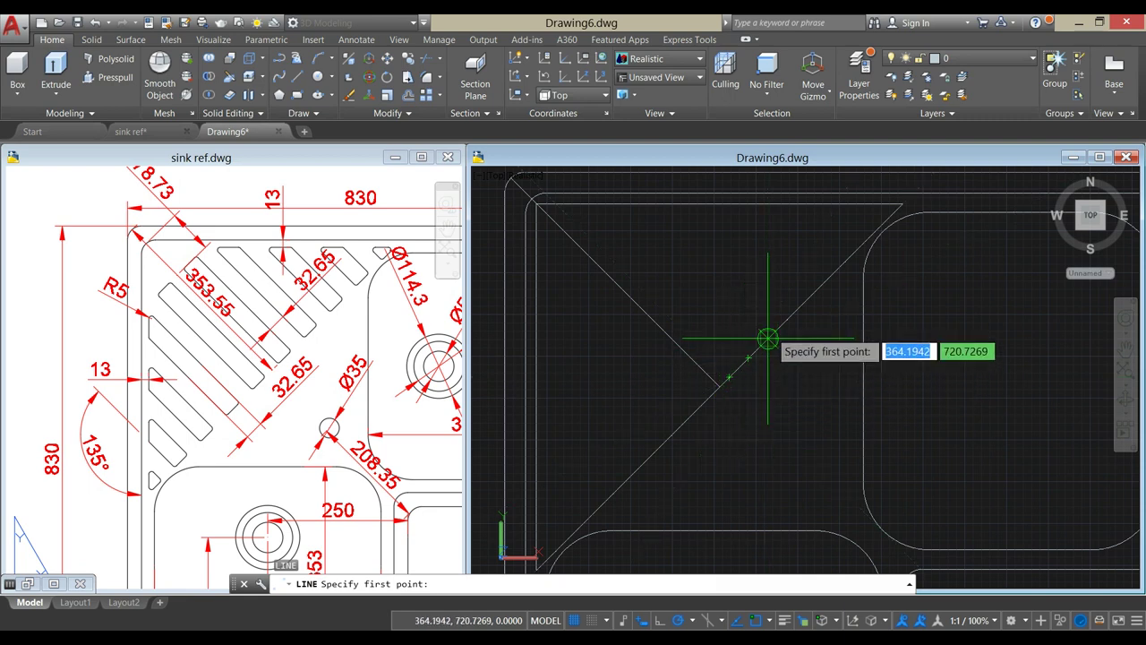
key("Escape")
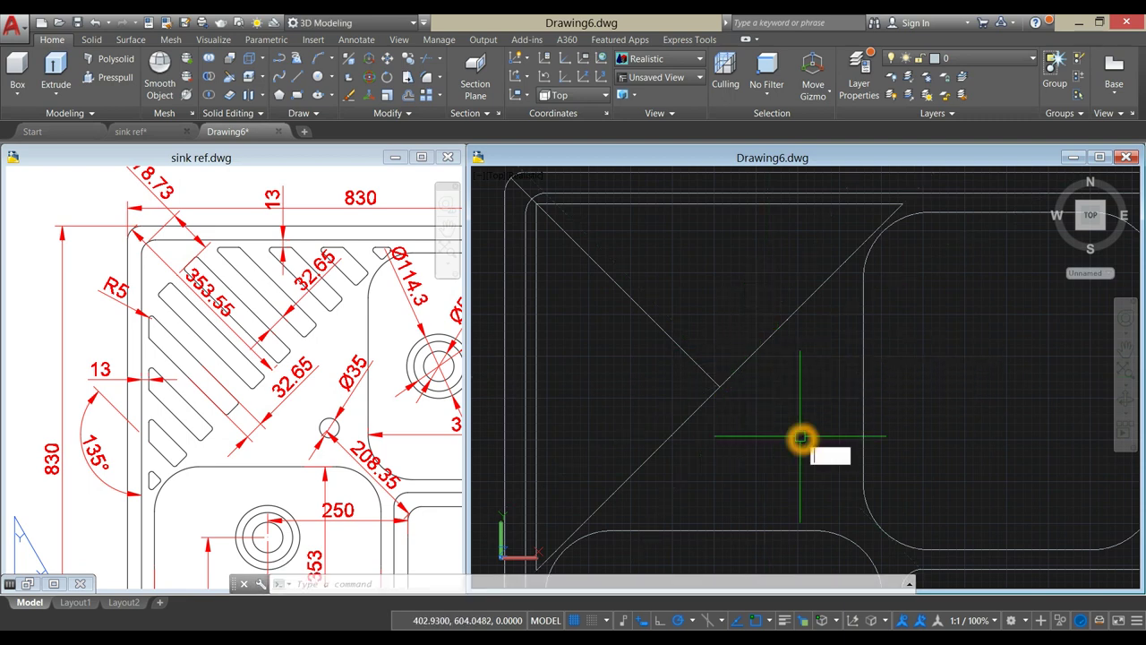
- Set the point style to the plus-shaped marker with a size of 8% relative to the screen
type("ddpty")
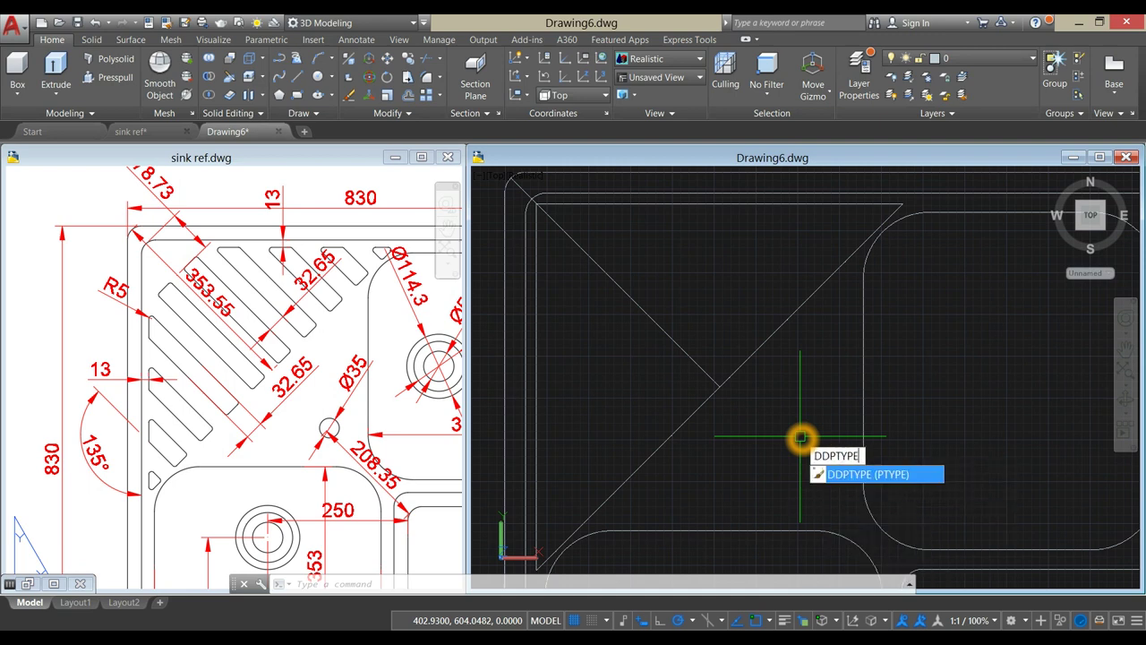
key("Return")
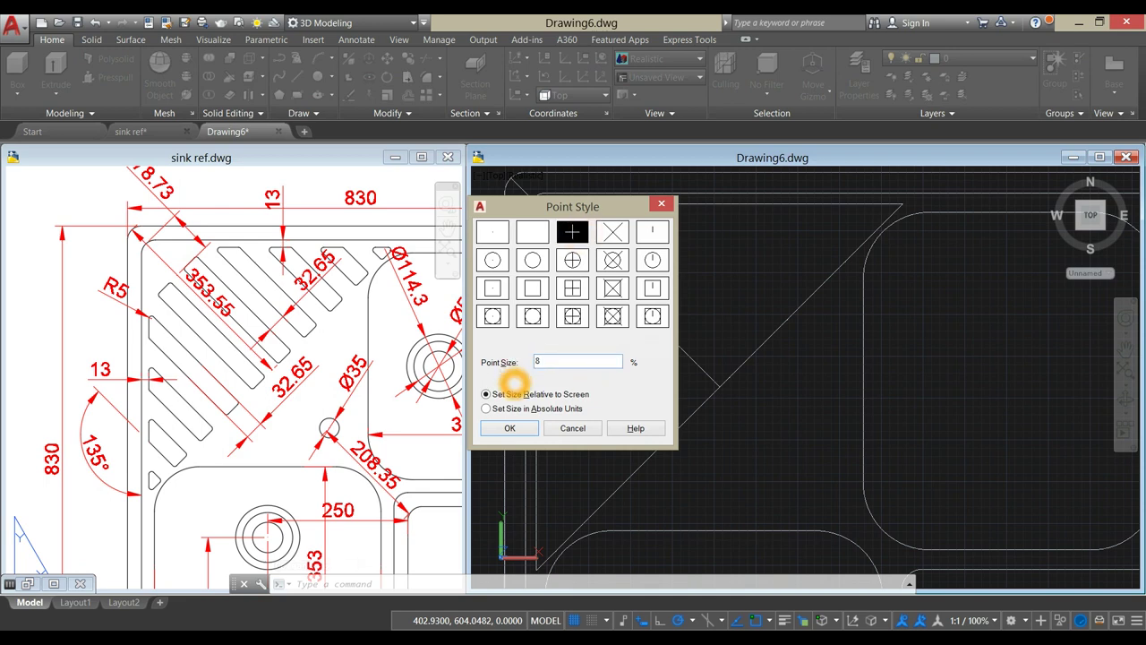
left_click(508, 428)
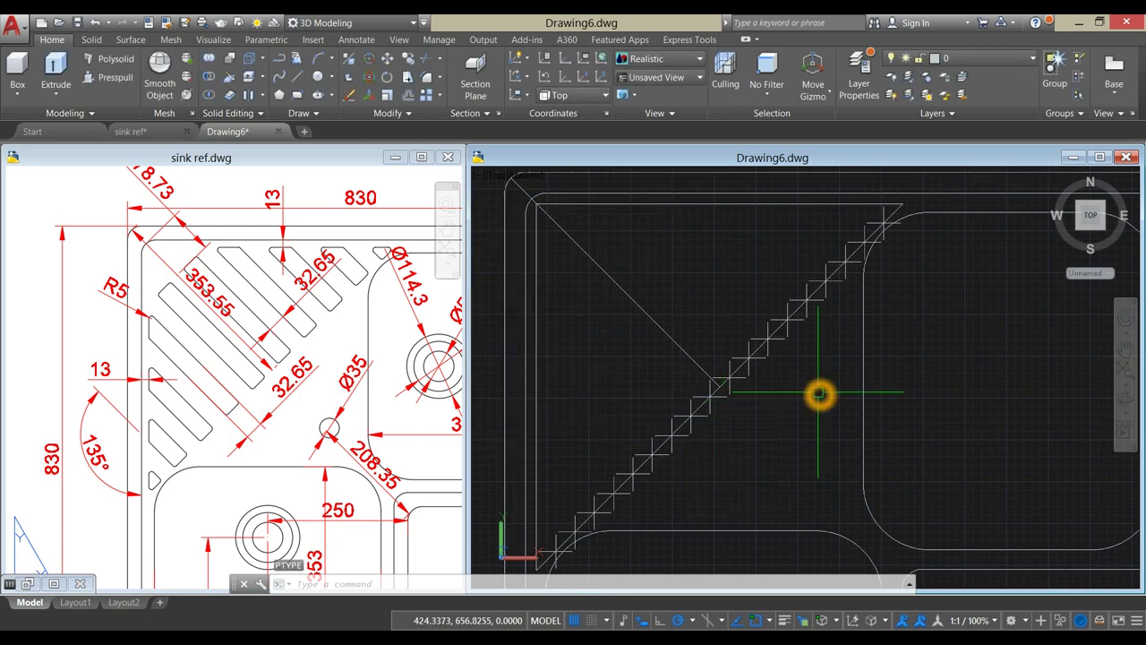
- Copy the shorter corner diagonal from its lower endpoint onto the first division point on the lower bowl's side
left_click(855, 344)
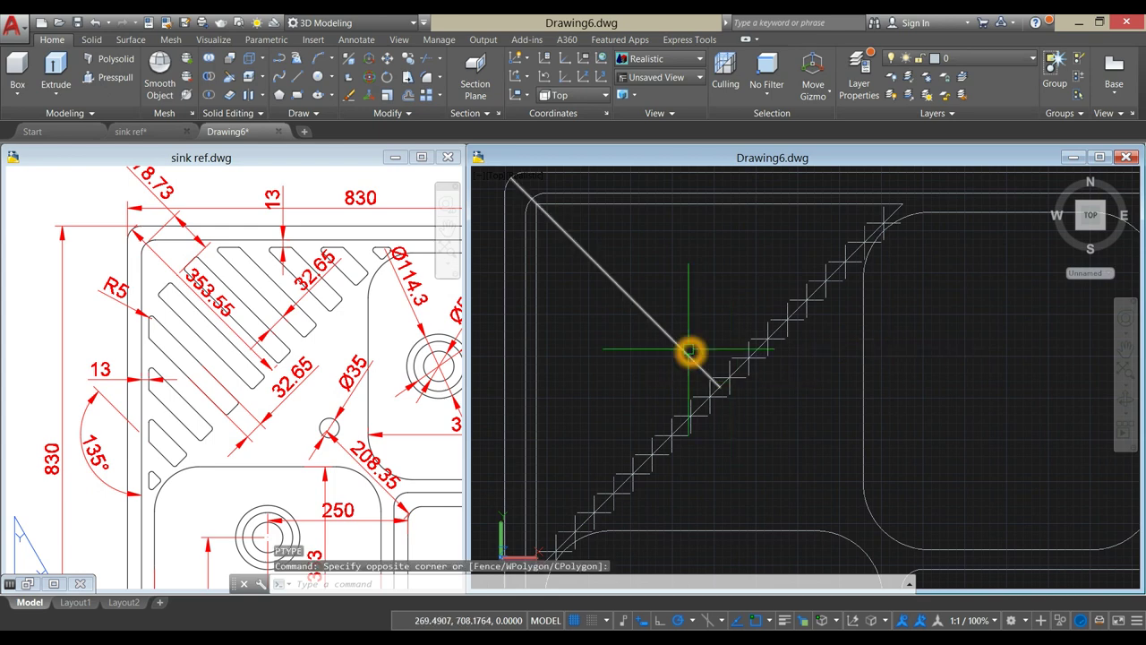
left_click(663, 327)
right_click(691, 285)
mouse_move(716, 345)
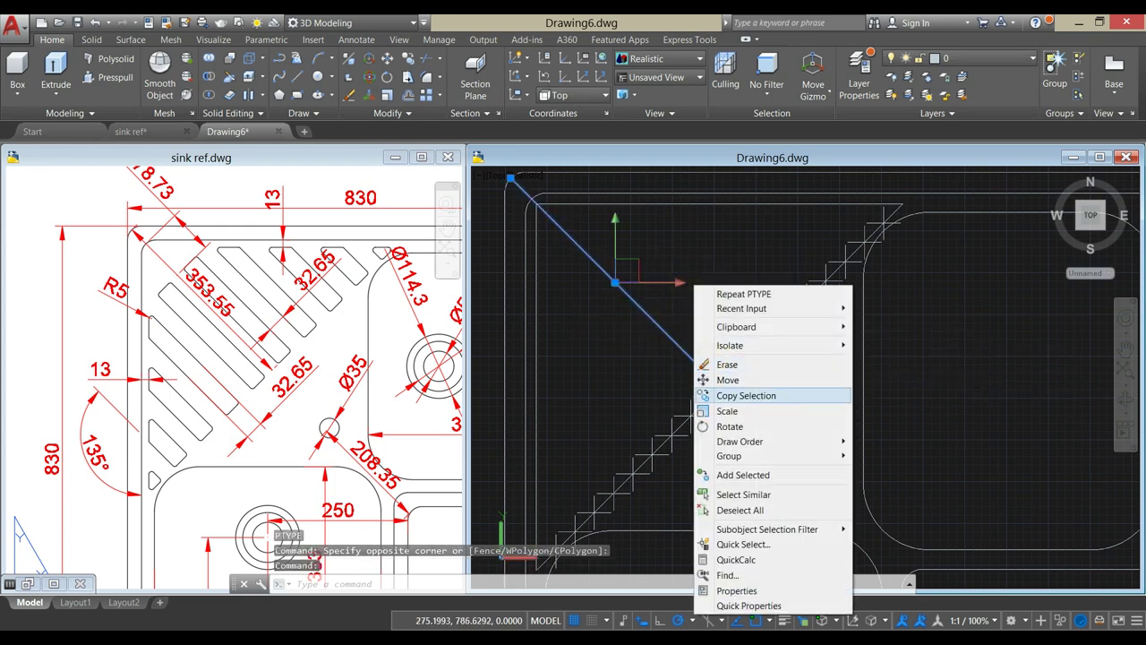
left_click(746, 395)
scroll(729, 419, "up", 2)
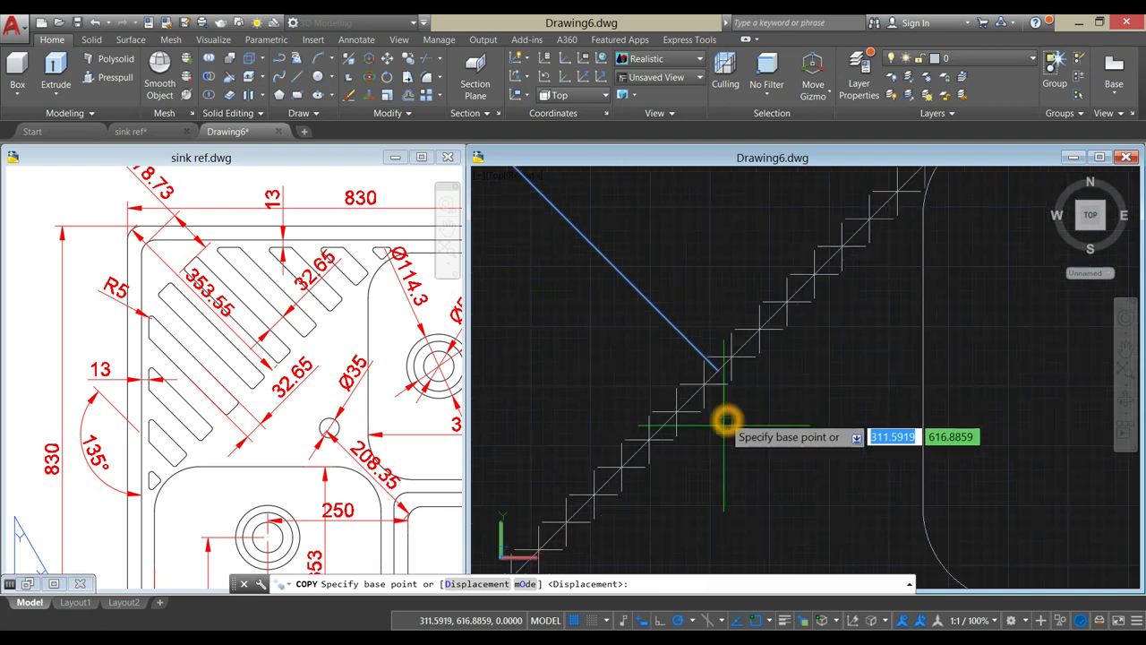
left_click(715, 350)
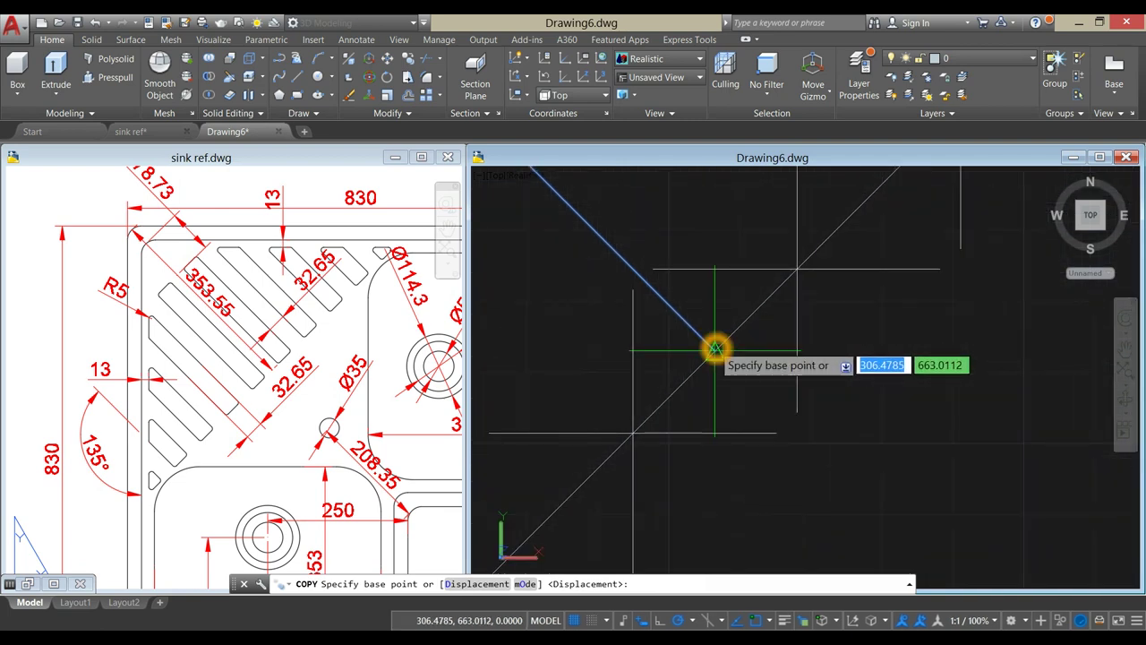
right_click(714, 350, "shift")
left_click(750, 376)
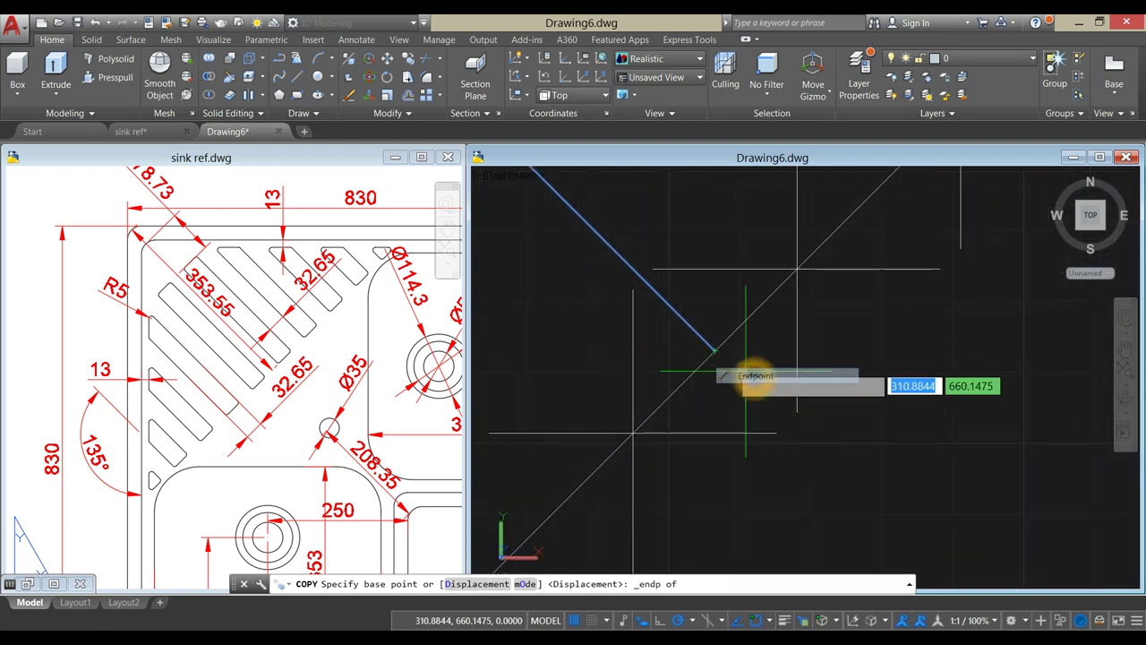
left_click(715, 351)
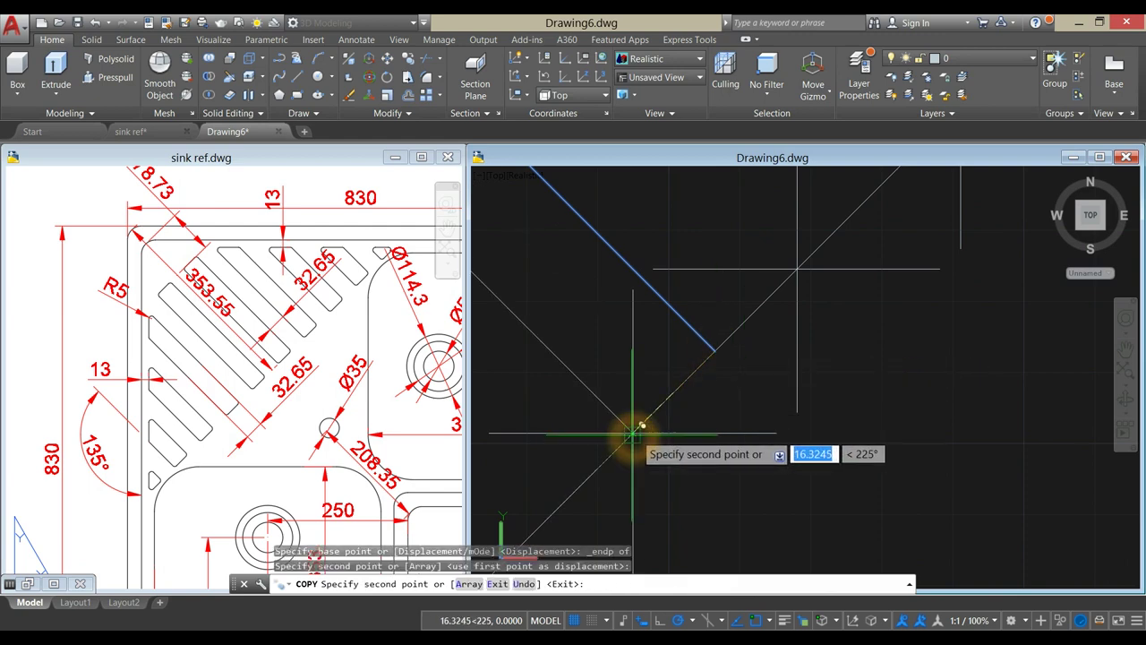
- Place further copies of the diagonal on every remaining division point toward the lower bowl, and end the copying
scroll(633, 433, "down", 4)
middle_click_drag(646, 422, 723, 341)
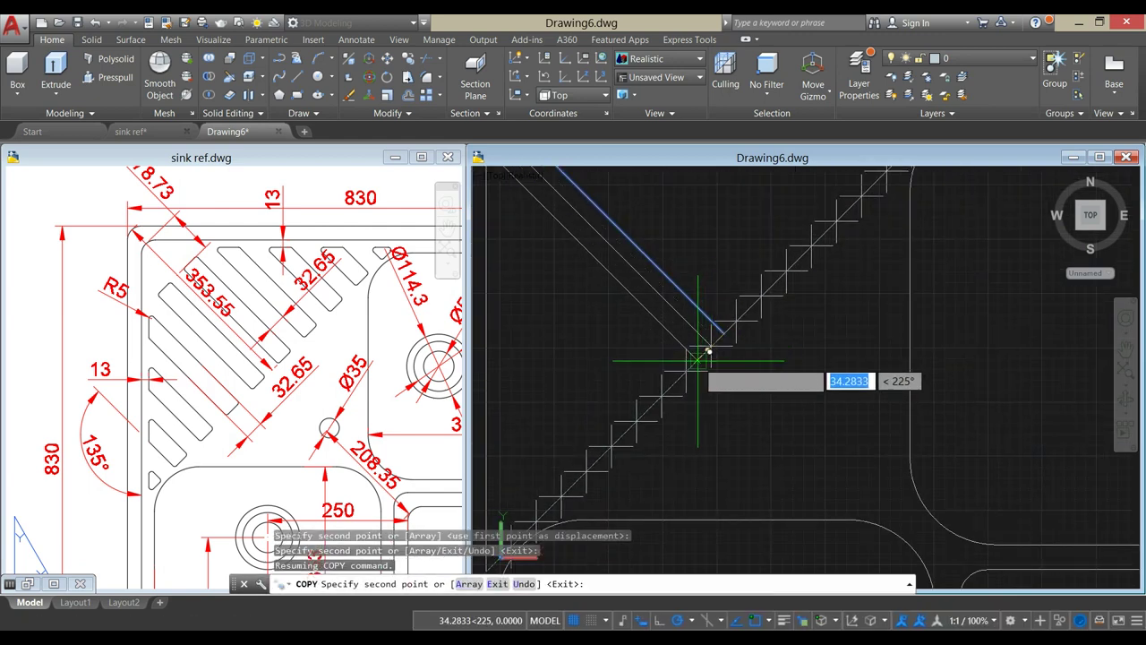
scroll(686, 376, "up", 3)
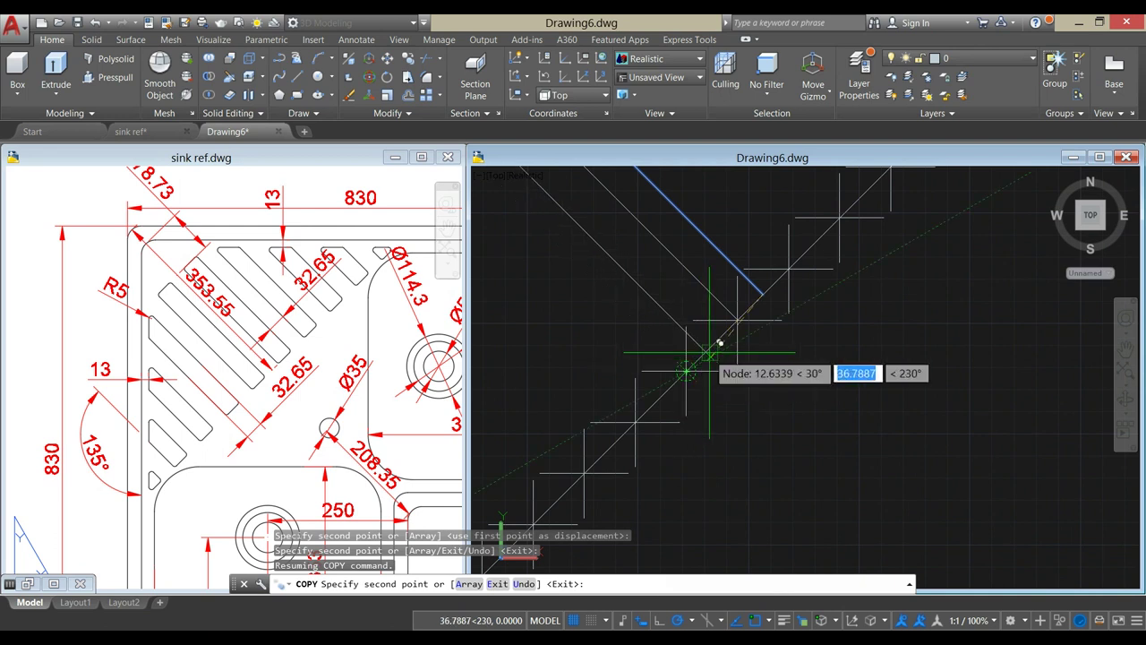
left_click(686, 373)
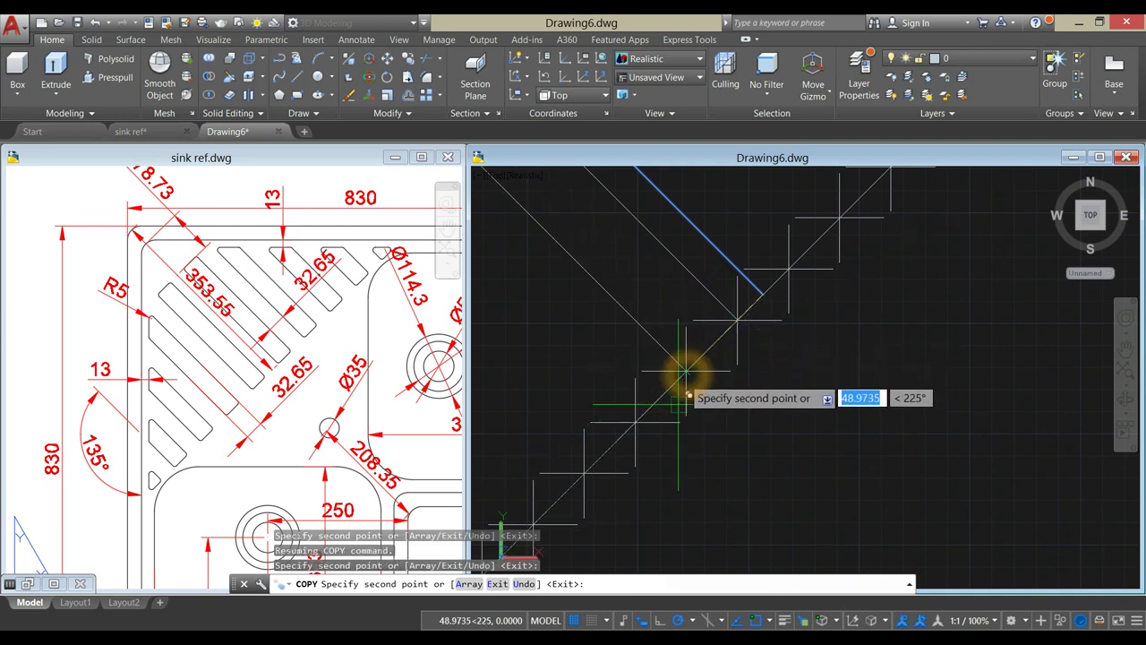
left_click(635, 423)
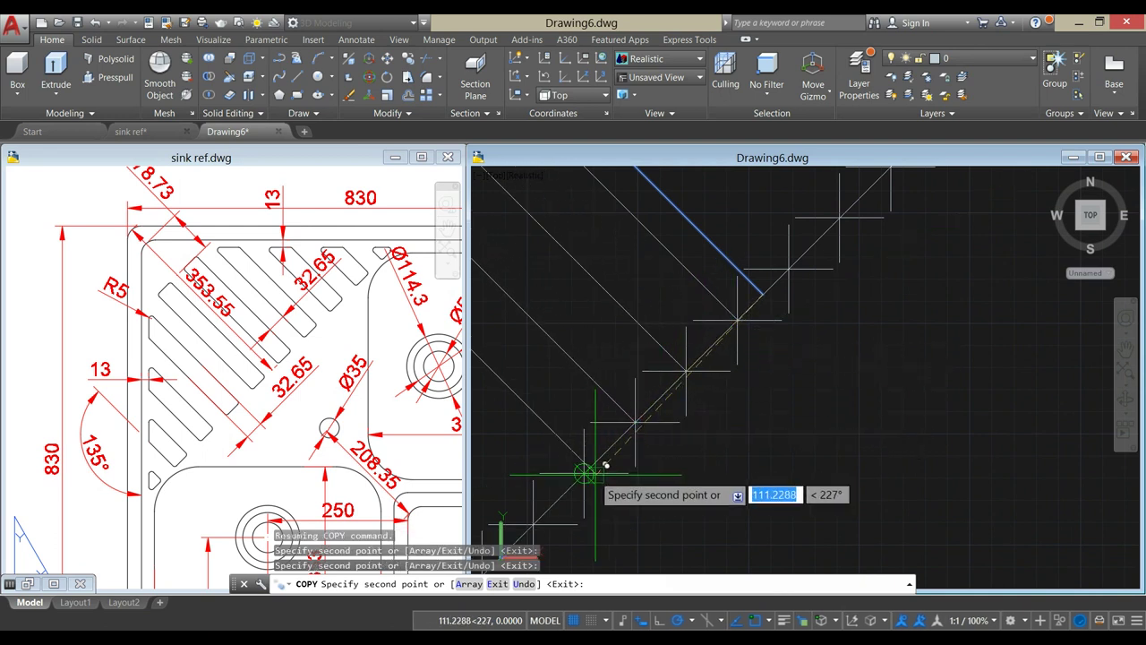
mouse_move(587, 472)
middle_mouse_down()
mouse_move(615, 430)
mouse_move(749, 307)
middle_mouse_up()
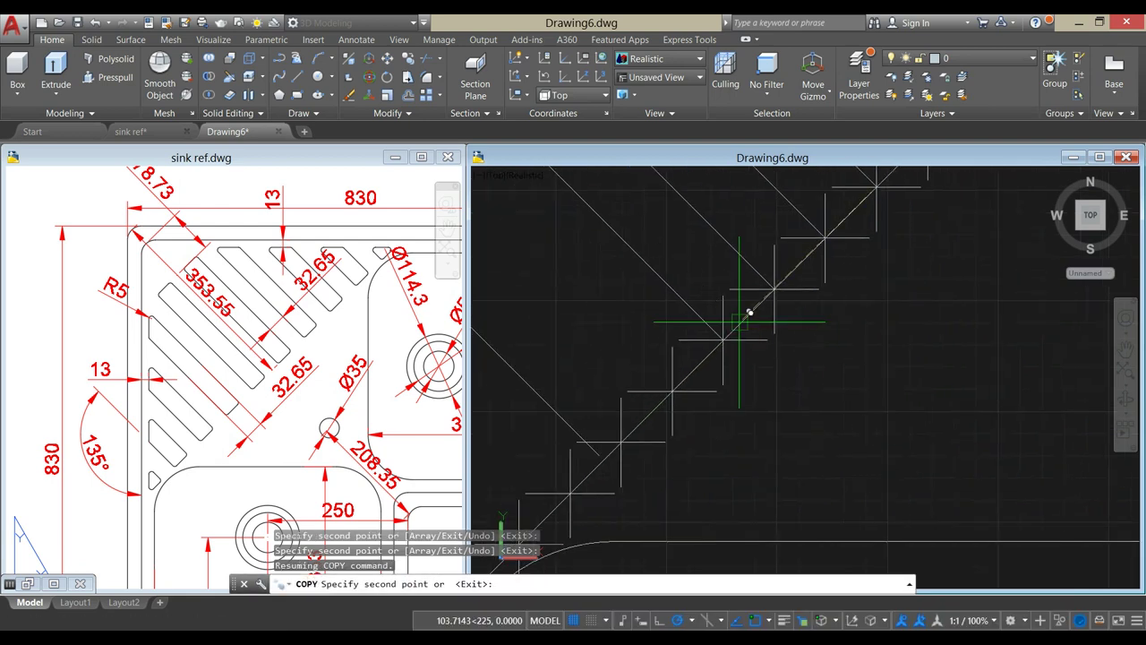
left_click(672, 391)
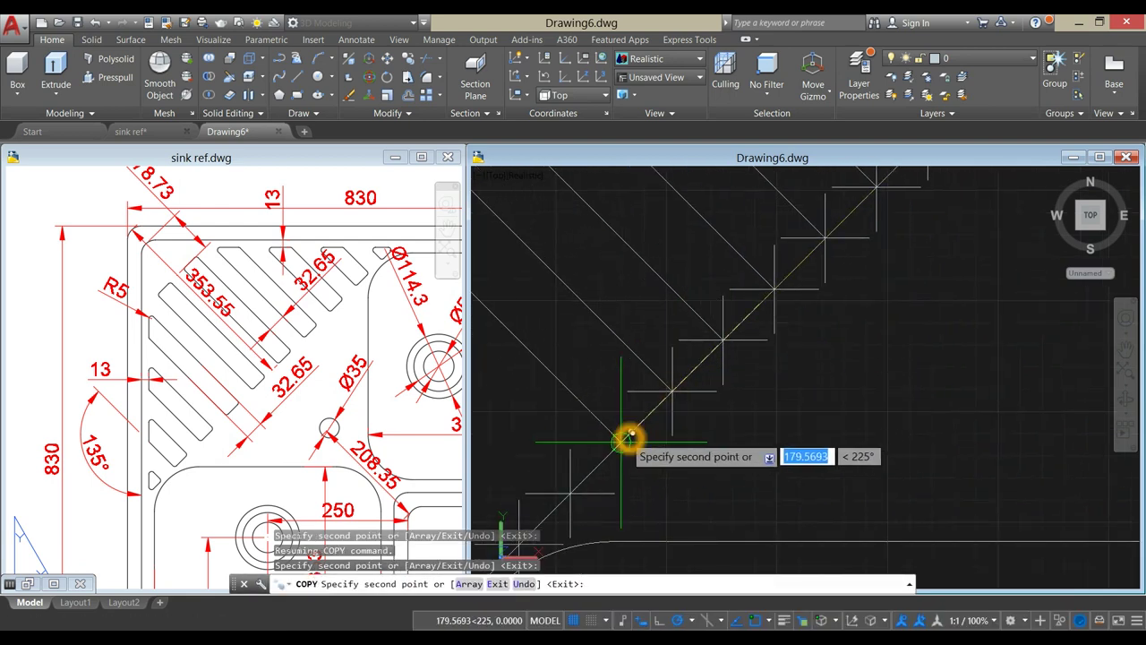
middle_click_drag(630, 430, 761, 302)
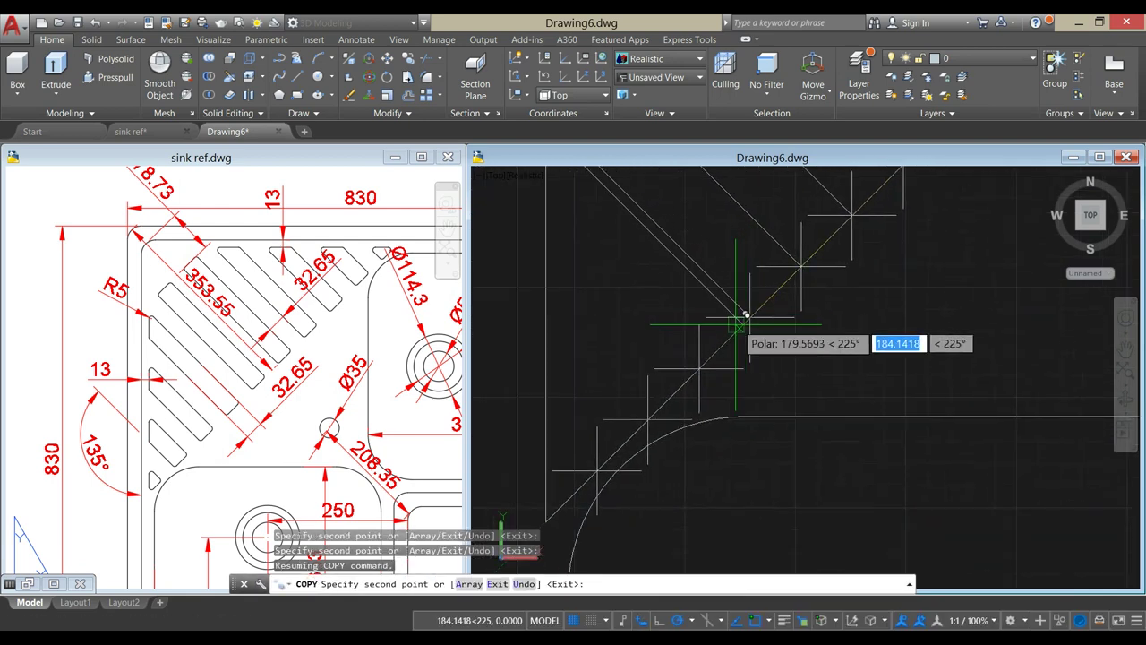
left_click(697, 372)
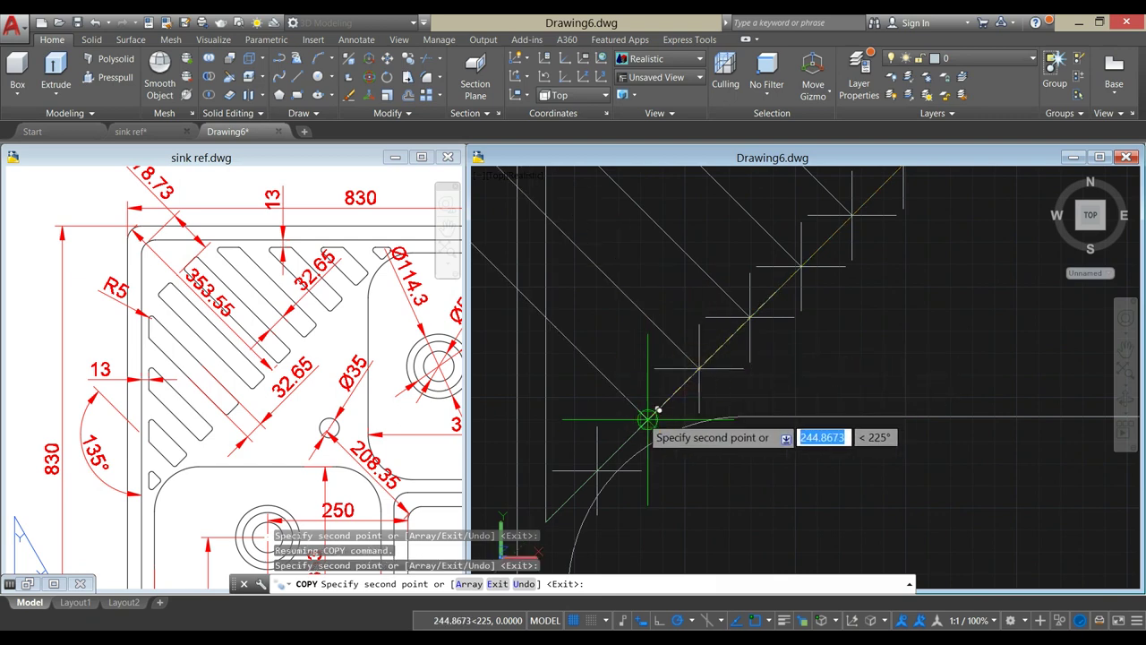
left_click(645, 418)
right_click(603, 414)
left_click(618, 424)
- Mirror the nine copied diagonals about the shorter corner diagonal onto the other bowl's side, leaving out the division points and keeping the source lines
scroll(620, 427, "down", 4)
middle_click_drag(621, 426, 622, 505)
scroll(720, 310, "up", 4)
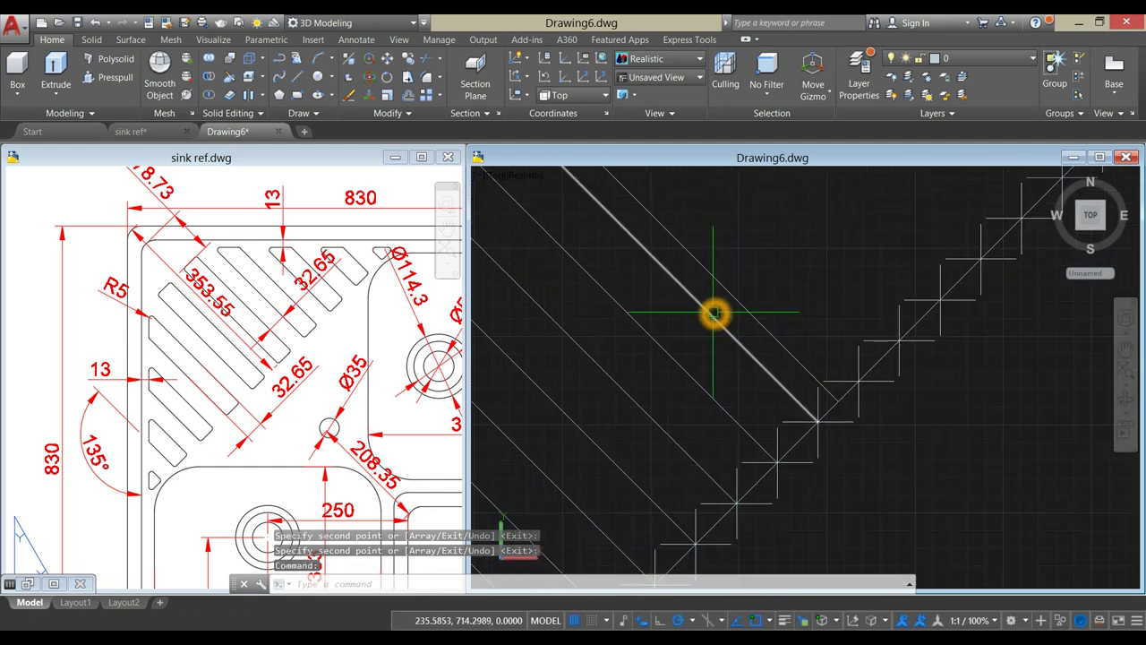
scroll(668, 357, "down", 5)
middle_click_drag(670, 357, 751, 291)
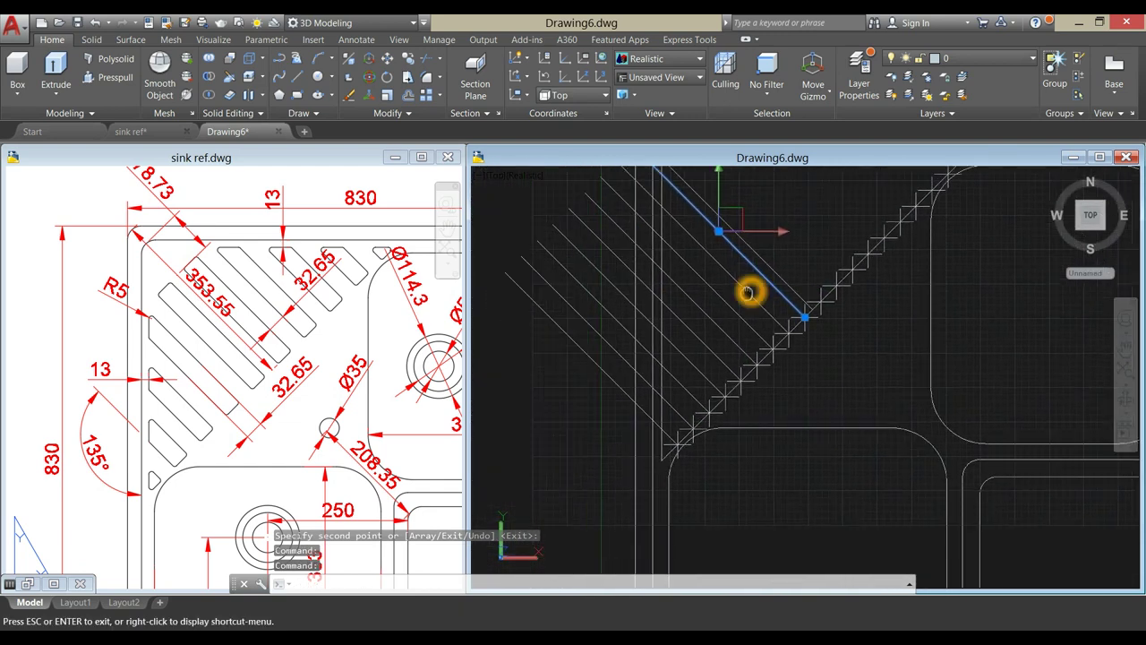
scroll(690, 360, "up", 2)
left_click(723, 351)
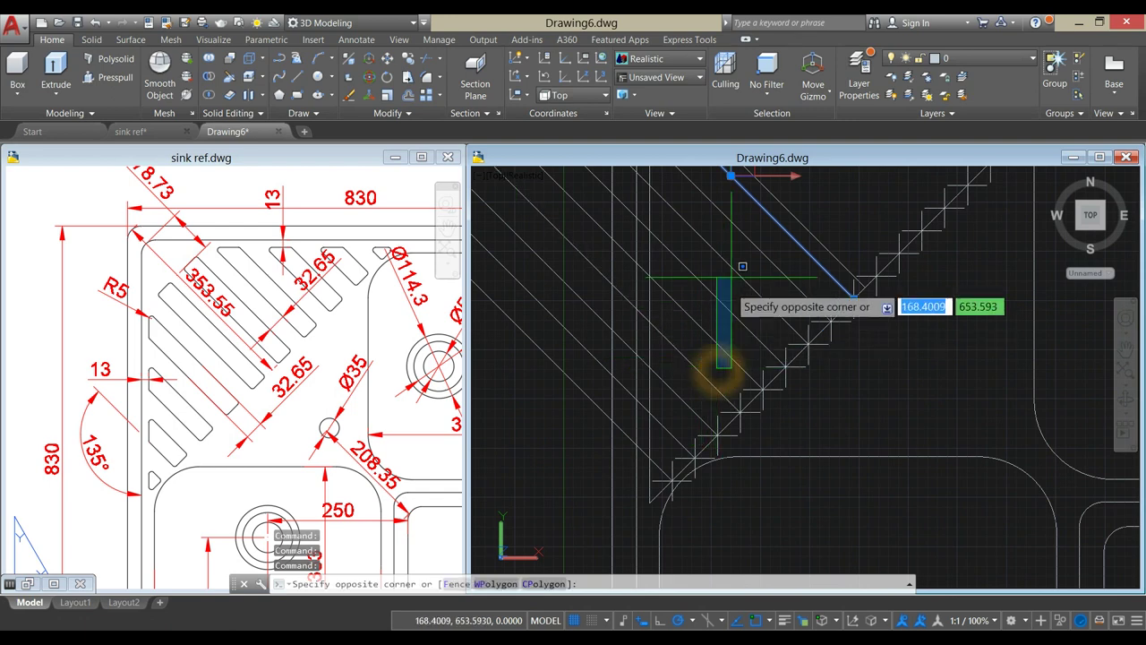
left_click(733, 212)
left_click(742, 212)
left_click(680, 402)
scroll(748, 425, "up", 3)
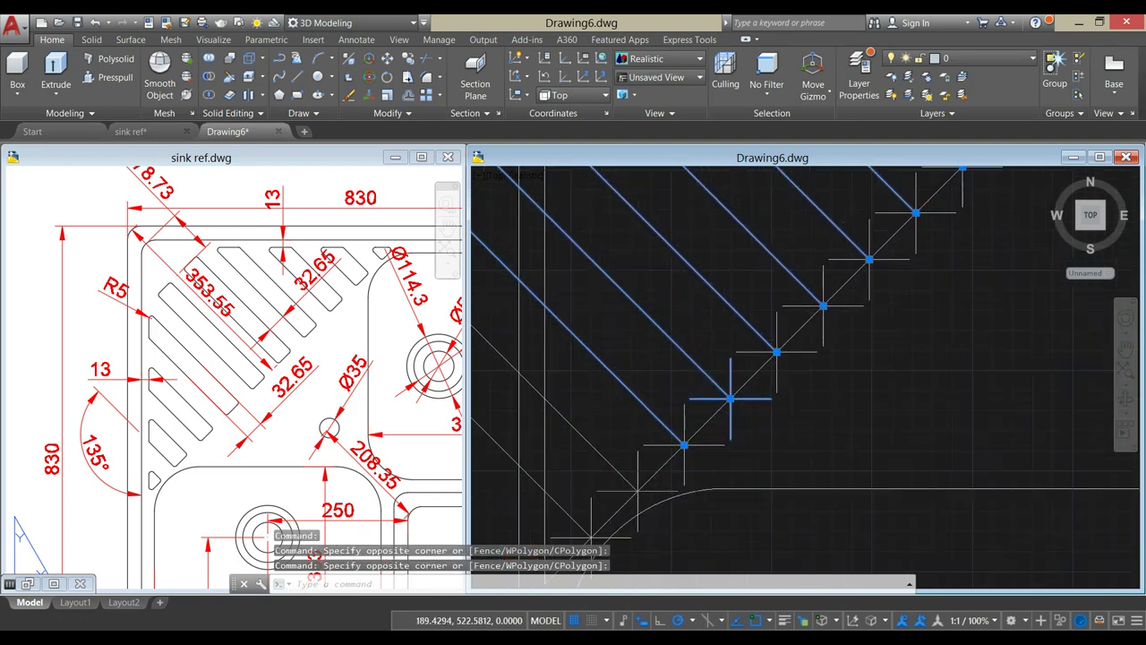
left_click(766, 401)
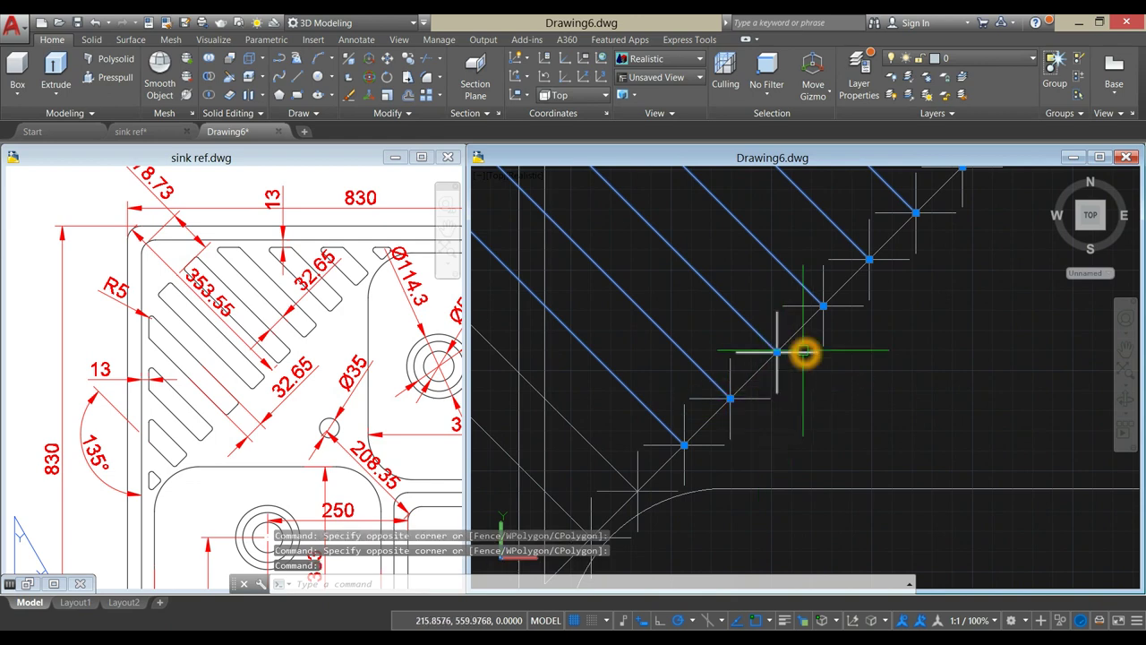
scroll(790, 367, "down", 4)
middle_click_drag(783, 382, 807, 406)
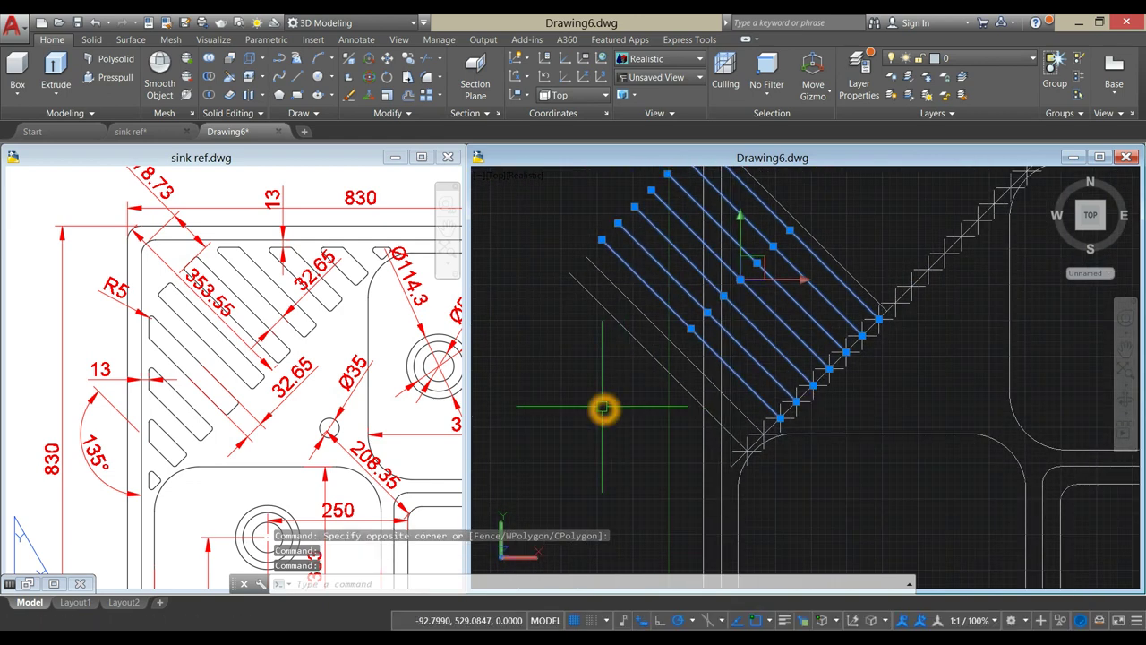
left_click(635, 370)
left_click(593, 257)
middle_click_drag(603, 288, 557, 366)
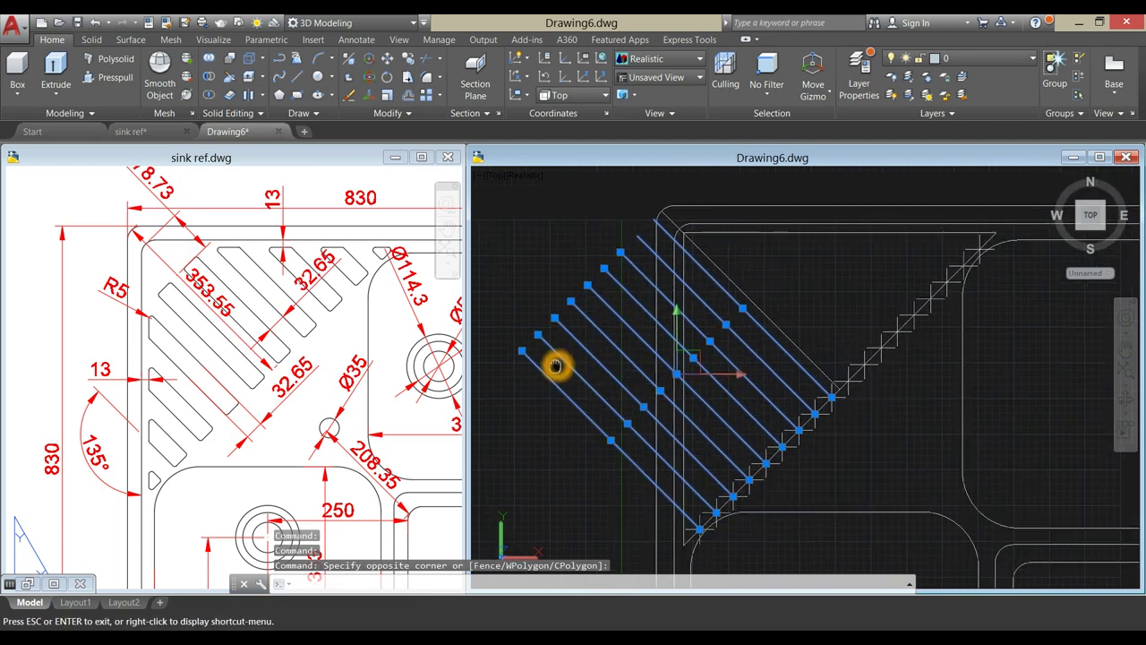
left_click(780, 285)
type("m")
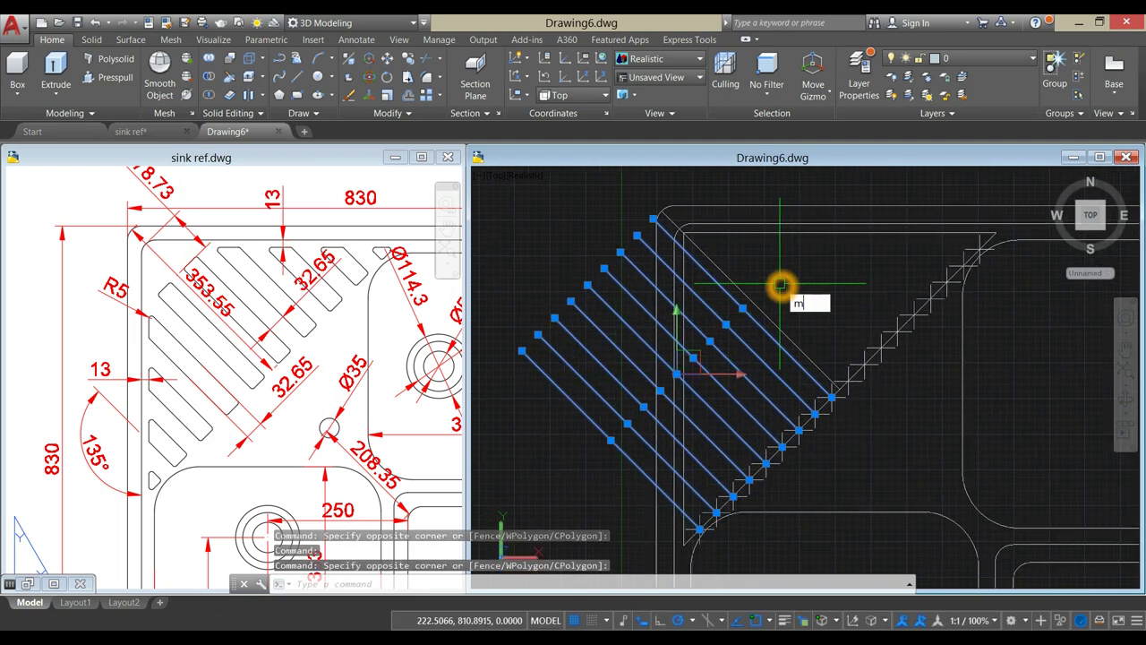
key("Return")
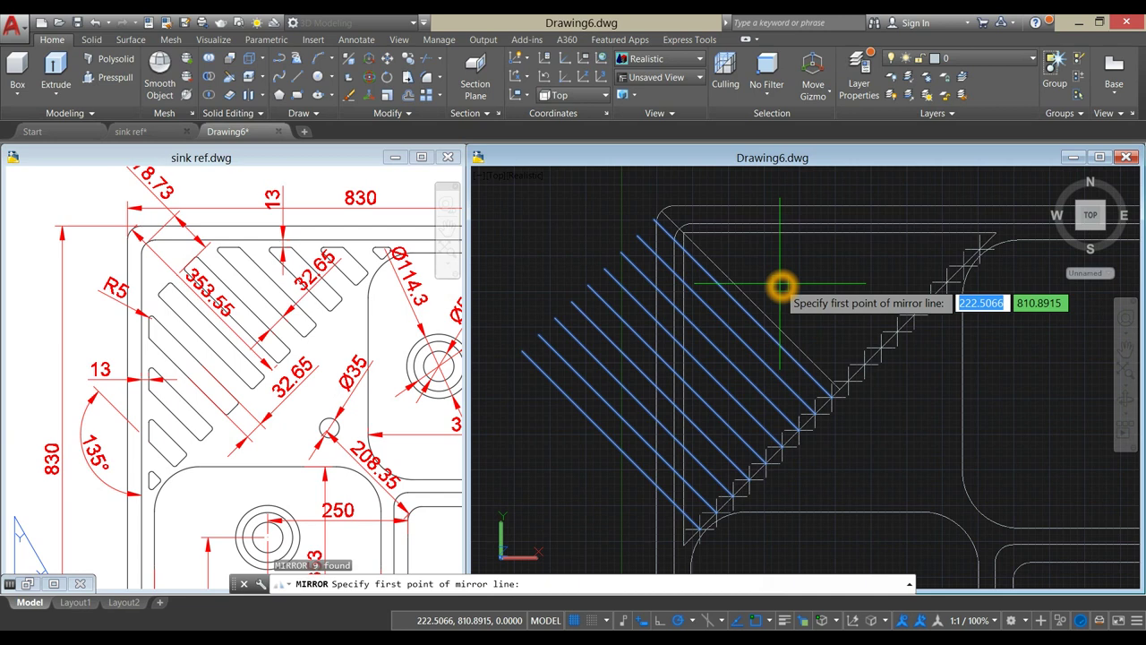
scroll(859, 394, "up", 3)
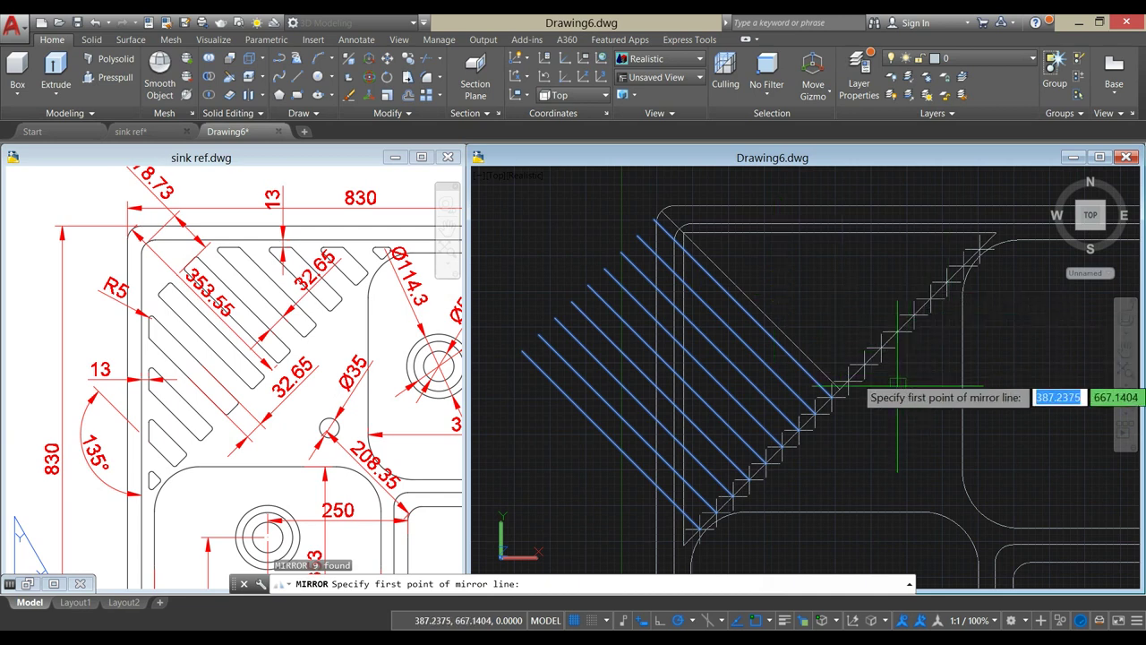
left_click(820, 391)
scroll(779, 331, "down", 3)
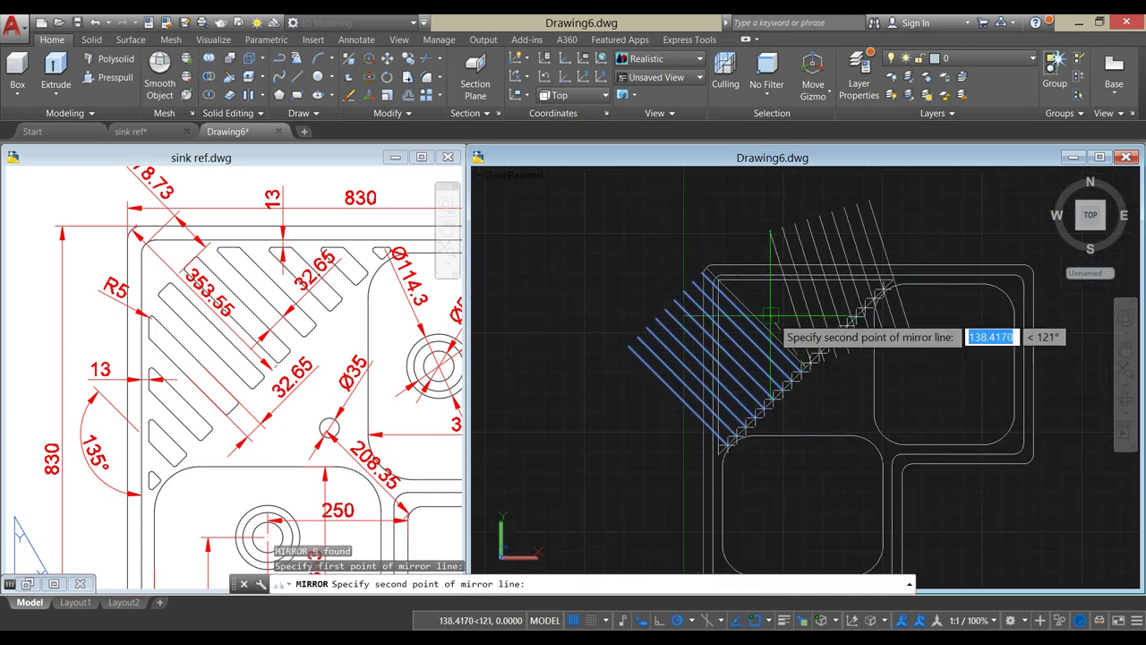
scroll(721, 282, "up", 3)
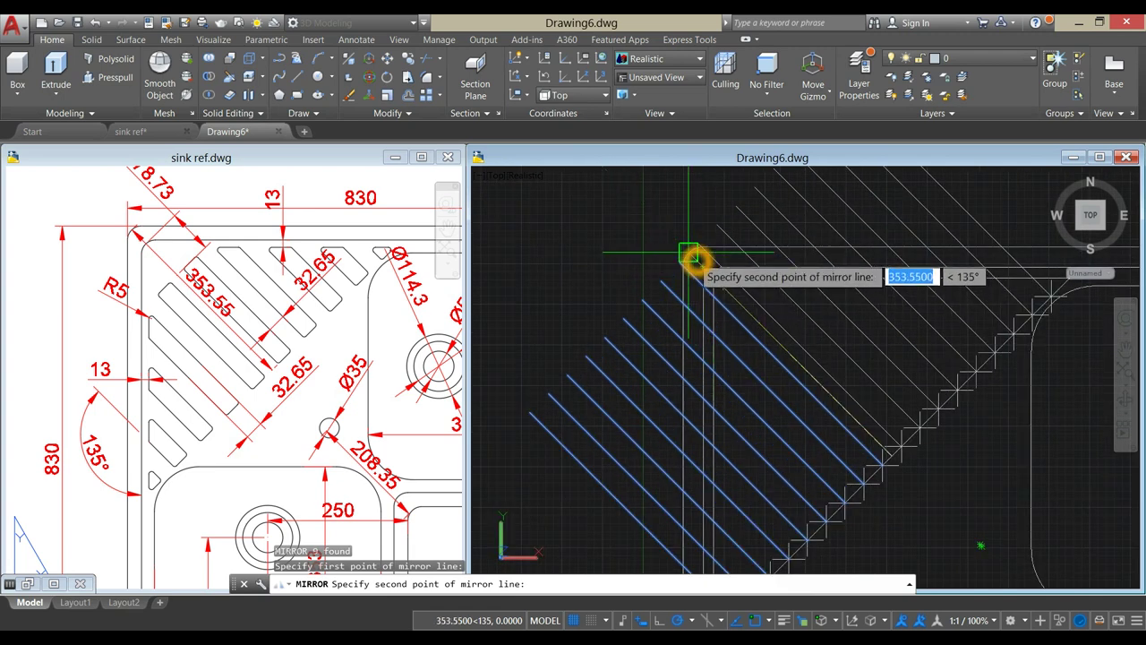
left_click(692, 257)
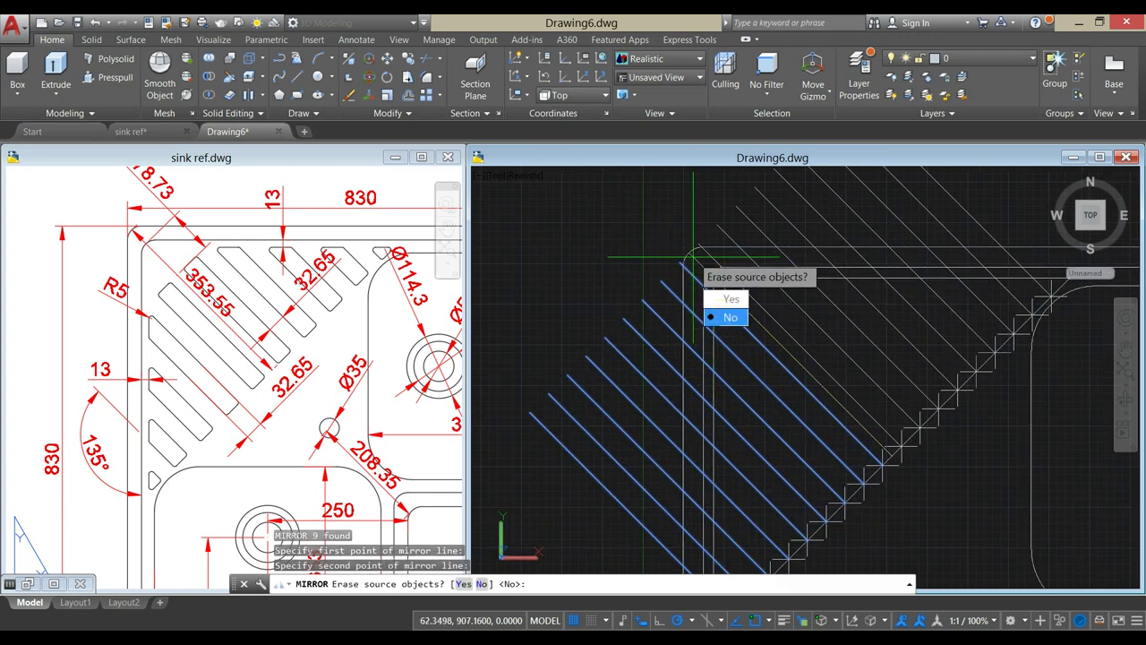
left_click(731, 318)
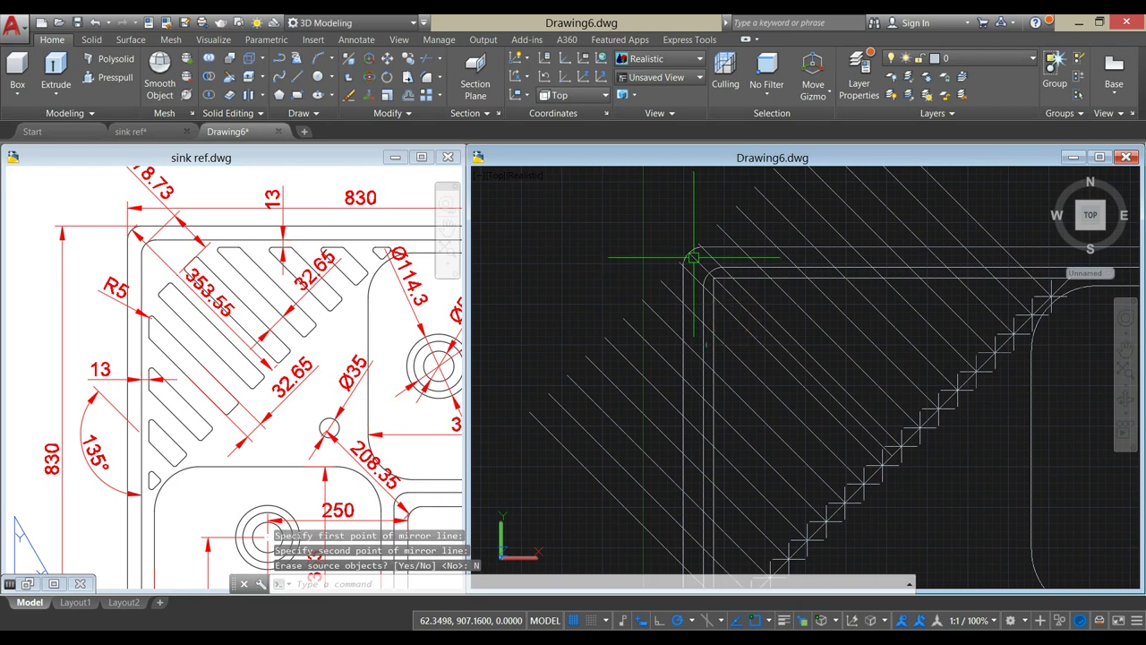
- Erase the original corner diagonal that served as the mirror line
scroll(769, 333, "up", 2)
left_click(772, 329)
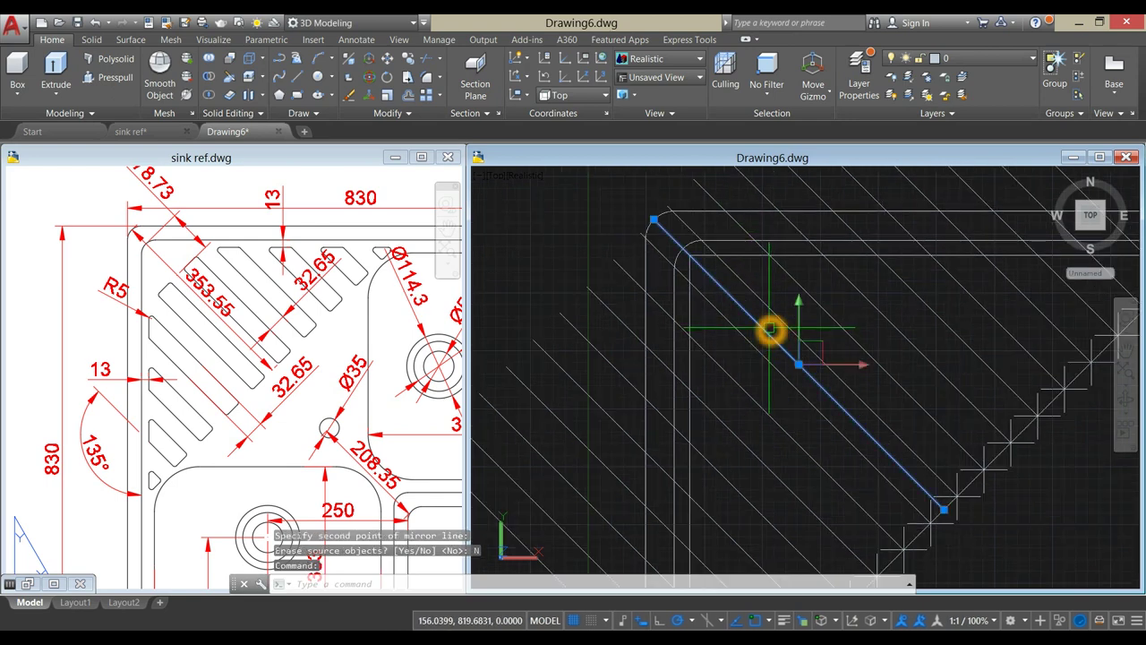
scroll(769, 330, "down", 2)
middle_click_drag(767, 327, 727, 328)
key("Delete")
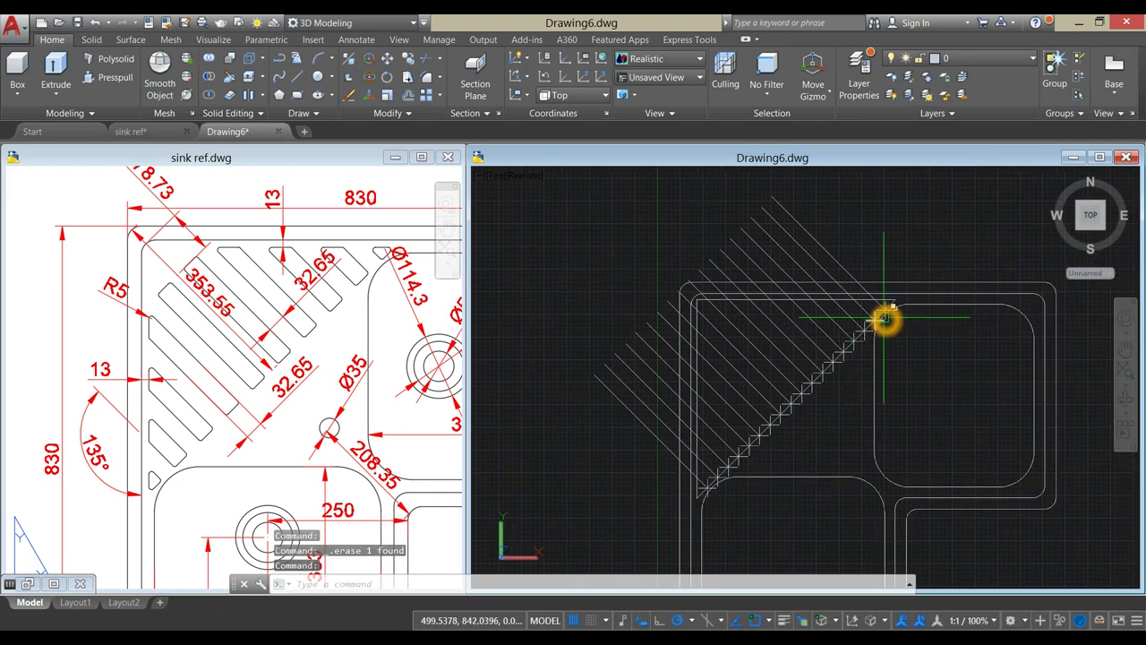
- Select all division points similar to one of them along the long diagonal and erase them
scroll(886, 320, "up", 2)
scroll(875, 312, "up", 2)
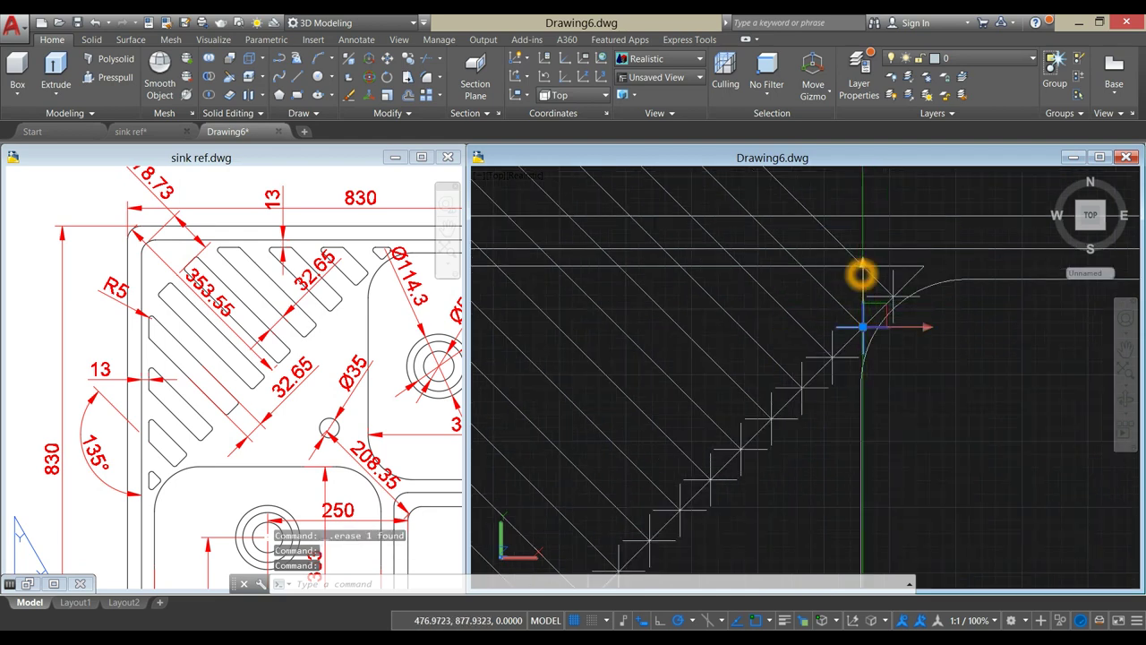
right_click(865, 197)
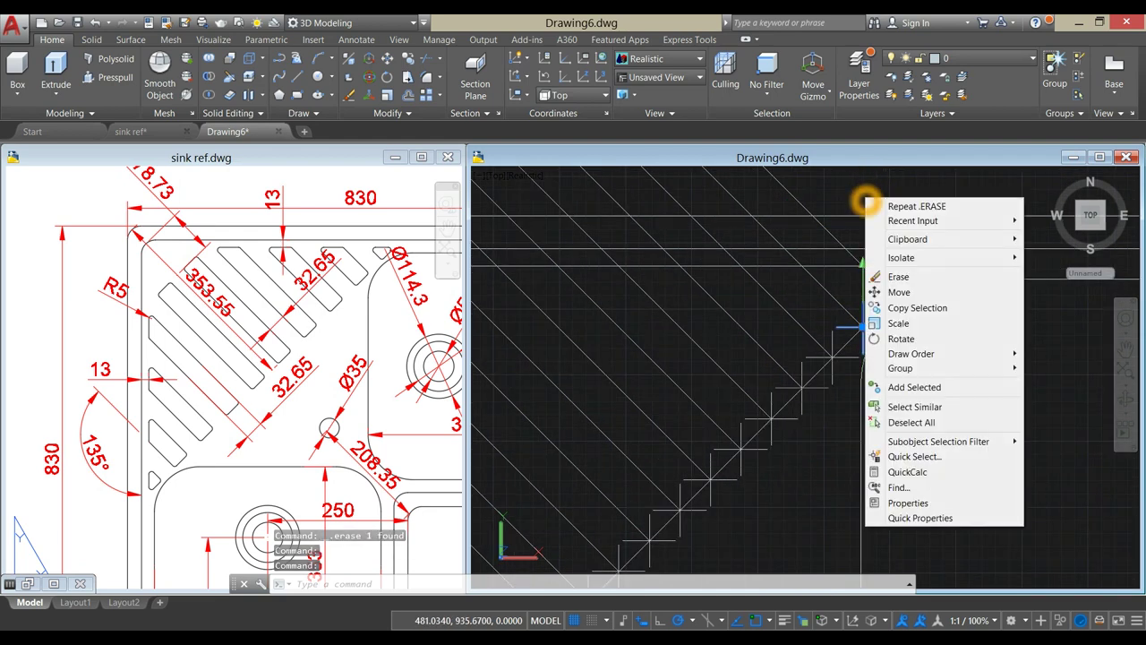
left_click(933, 407)
scroll(932, 395, "down", 2)
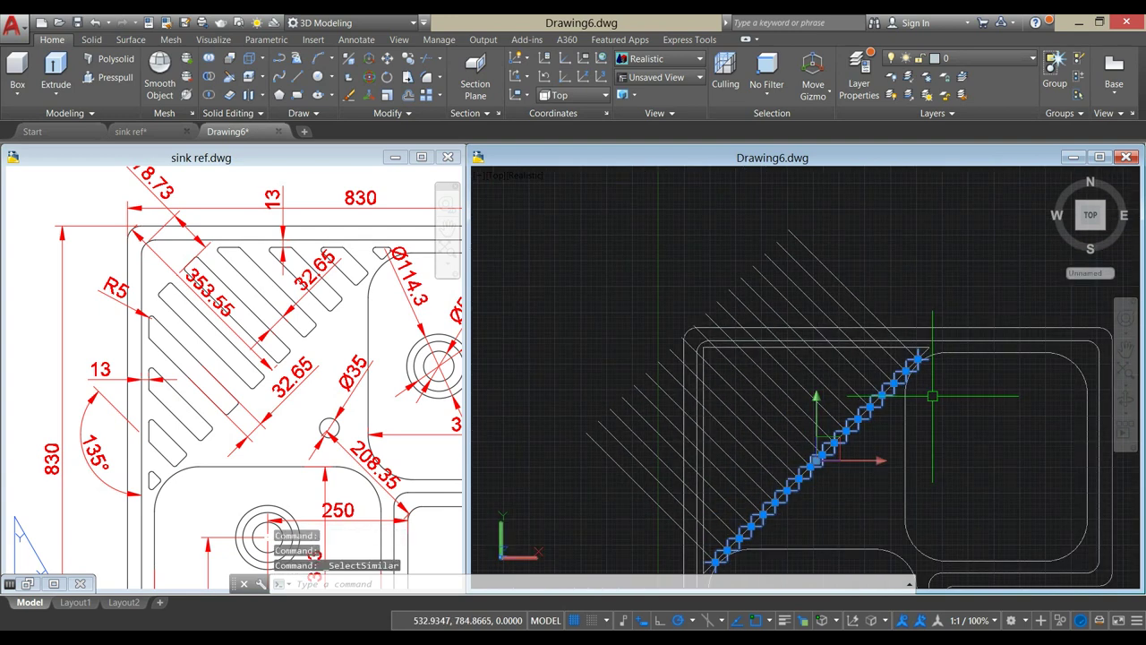
key("Delete")
- Trim the diagonals in the strip between the inner rim outline and the upper edge of the triangular boundary, using all objects as cutting edges
middle_click_drag(756, 418, 758, 368)
scroll(761, 304, "up", 2)
middle_click_drag(761, 308, 715, 357)
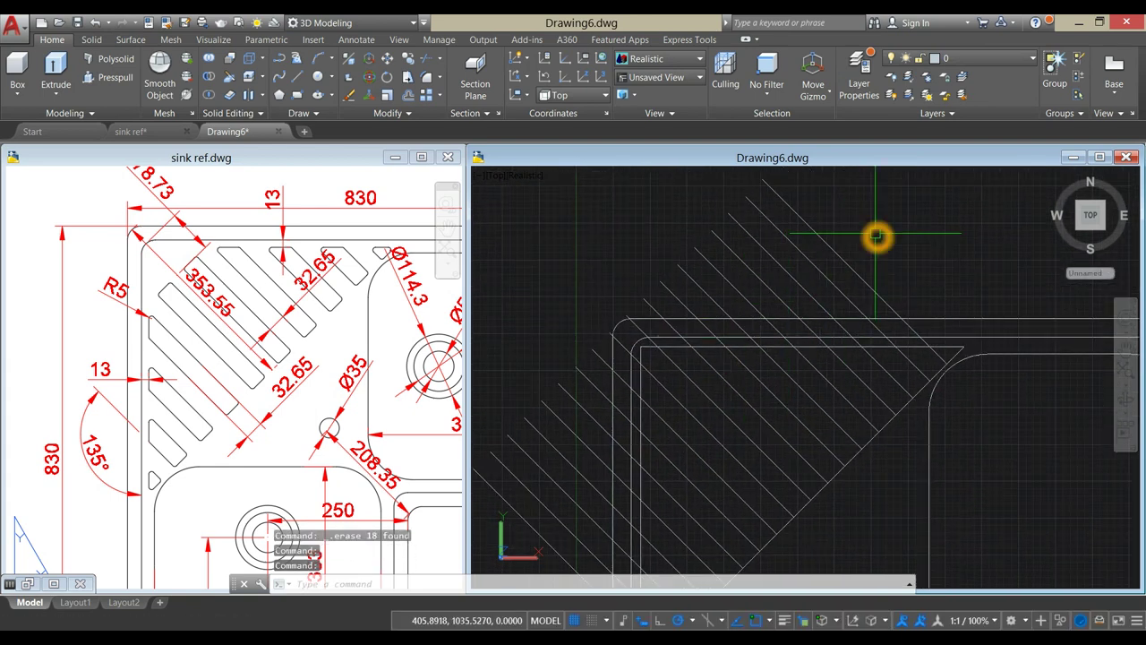
key("Return")
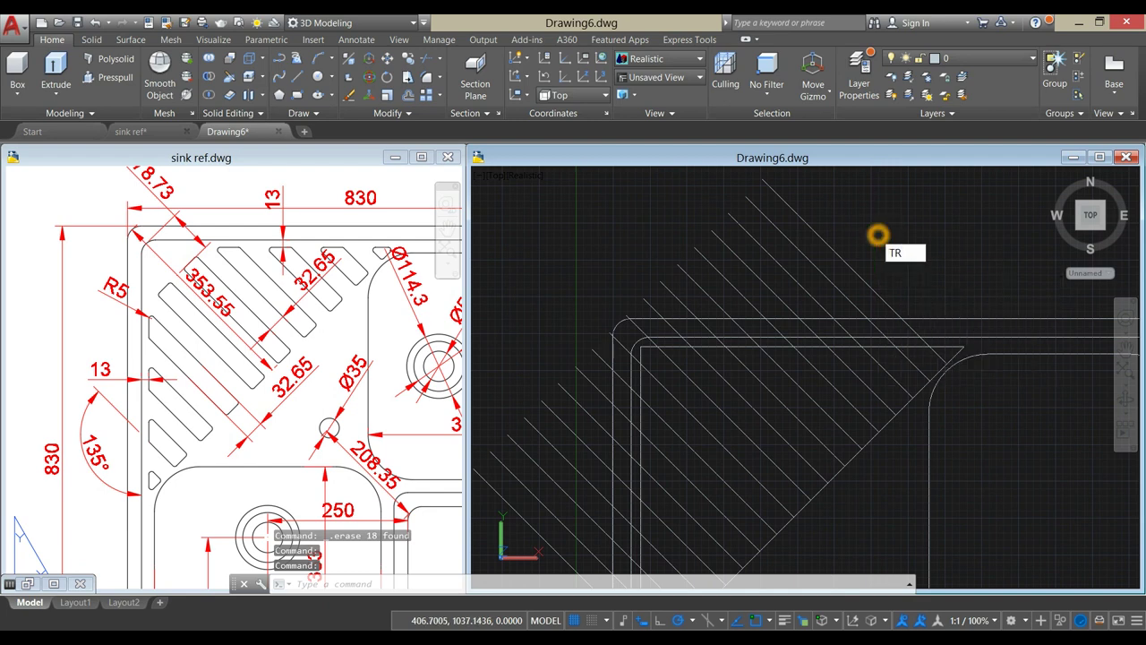
key("Return")
scroll(927, 362, "up", 2)
scroll(927, 362, "up", 2)
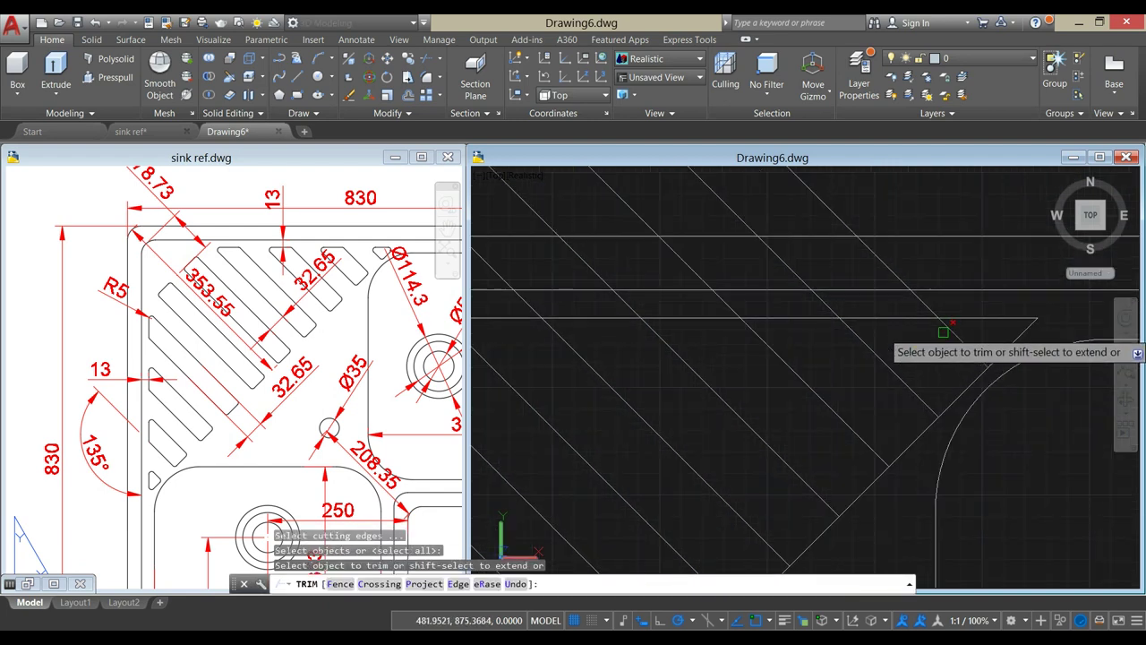
left_click(950, 305)
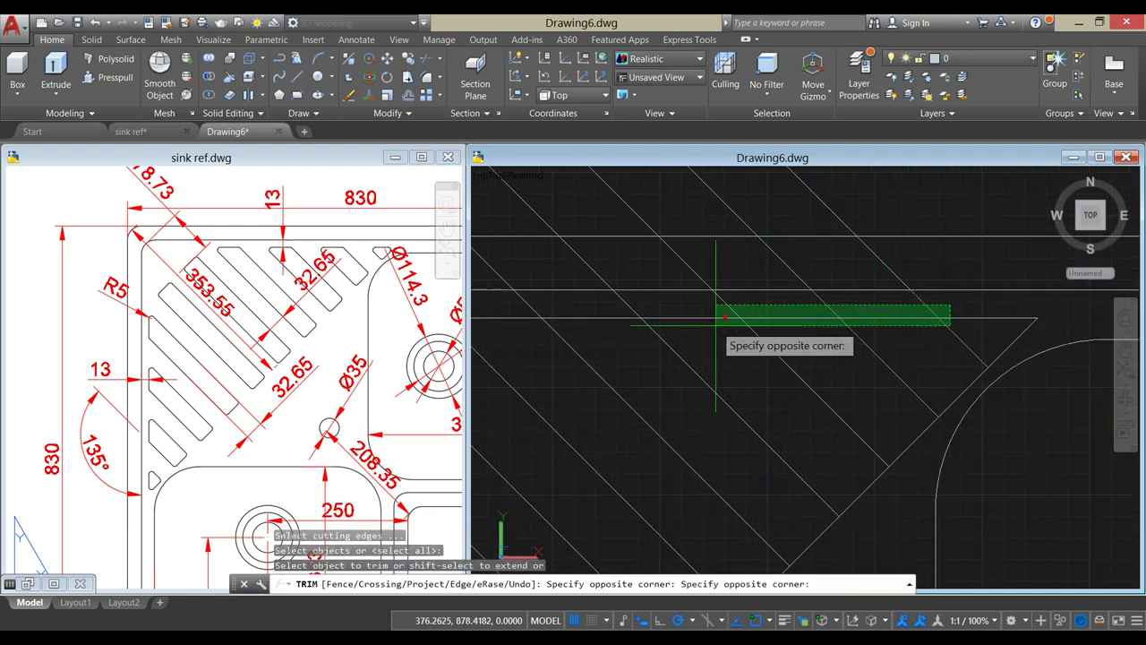
middle_click_drag(624, 300, 961, 258)
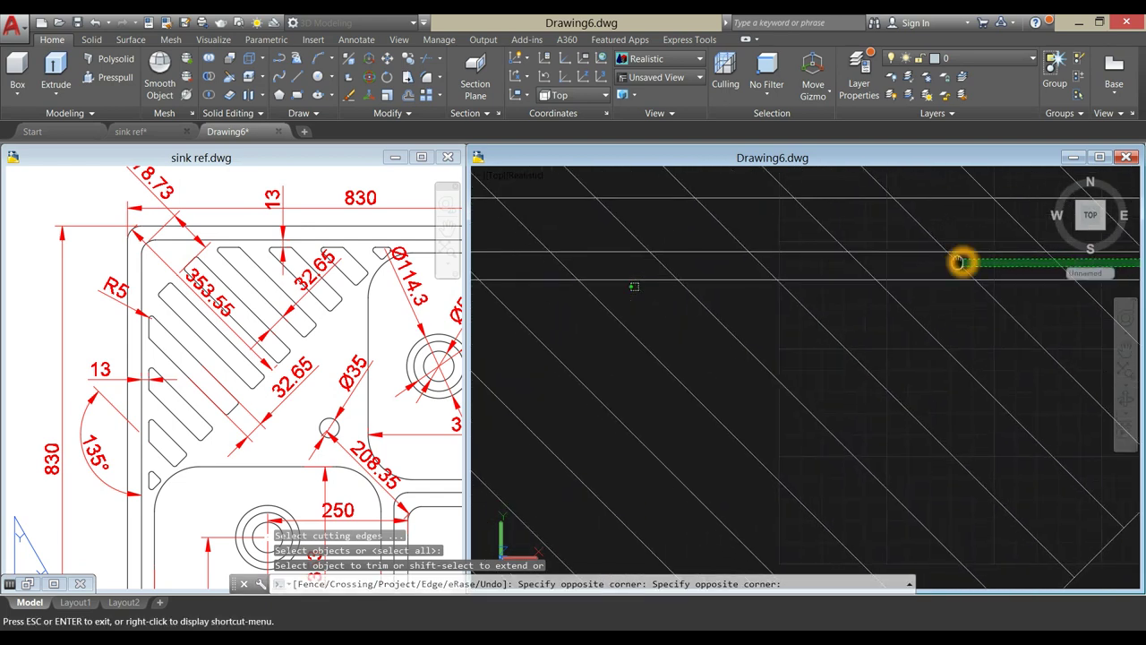
middle_click_drag(731, 266, 963, 264)
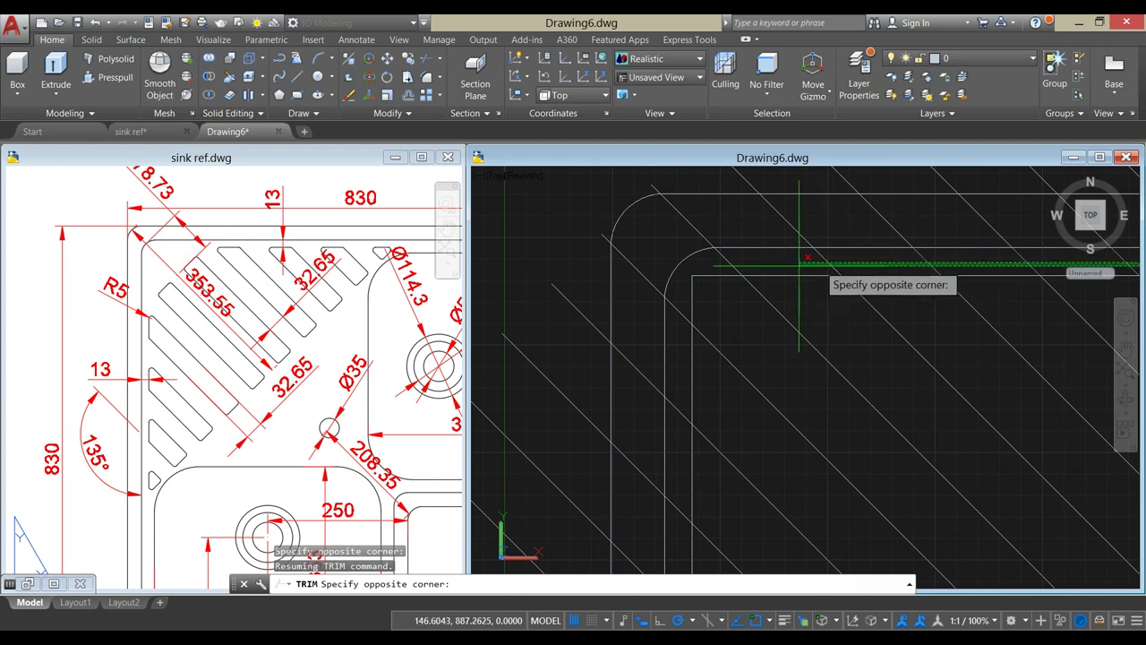
left_click(722, 266)
- Trim the diagonals in the strip between the inner rim outline and the left edge of the triangular boundary, and end the trimming
scroll(723, 272, "down", 1)
middle_click_drag(725, 285, 761, 182)
scroll(748, 194, "up", 2)
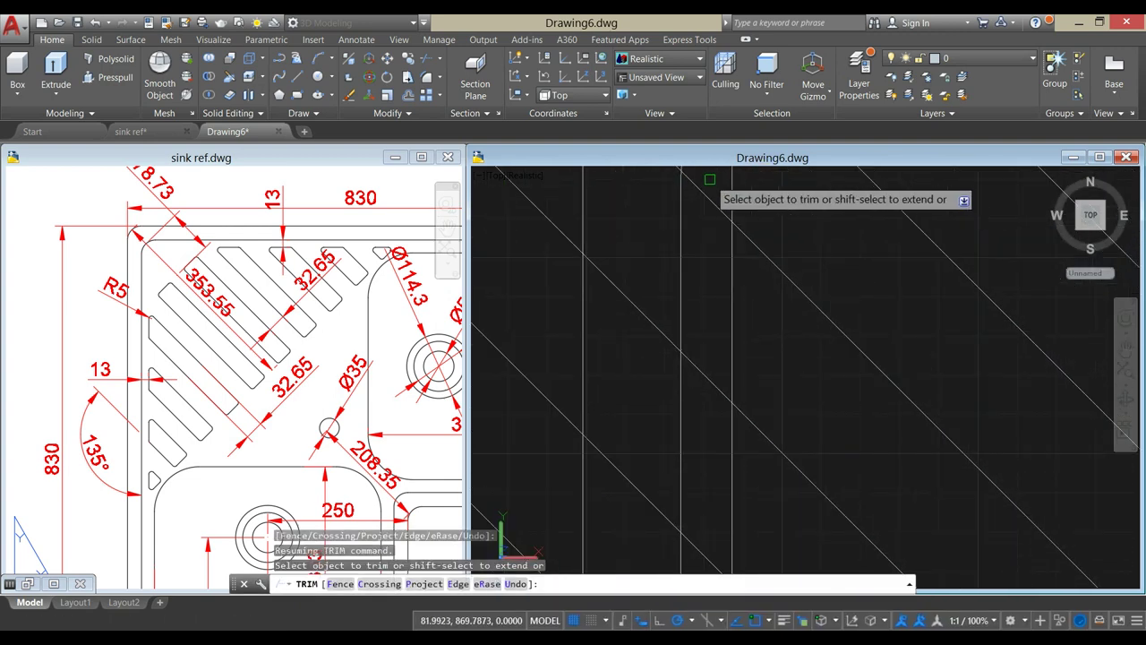
left_click(703, 182)
scroll(694, 395, "down", 2)
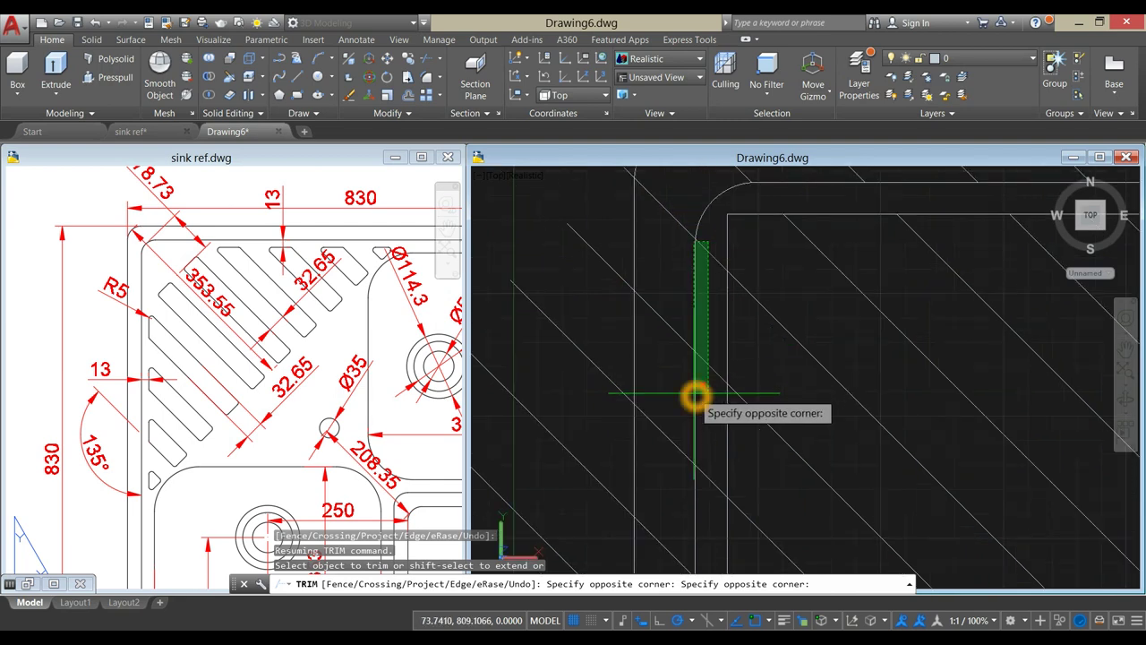
middle_click_drag(696, 393, 681, 165)
scroll(692, 452, "up", 2)
left_click(683, 486)
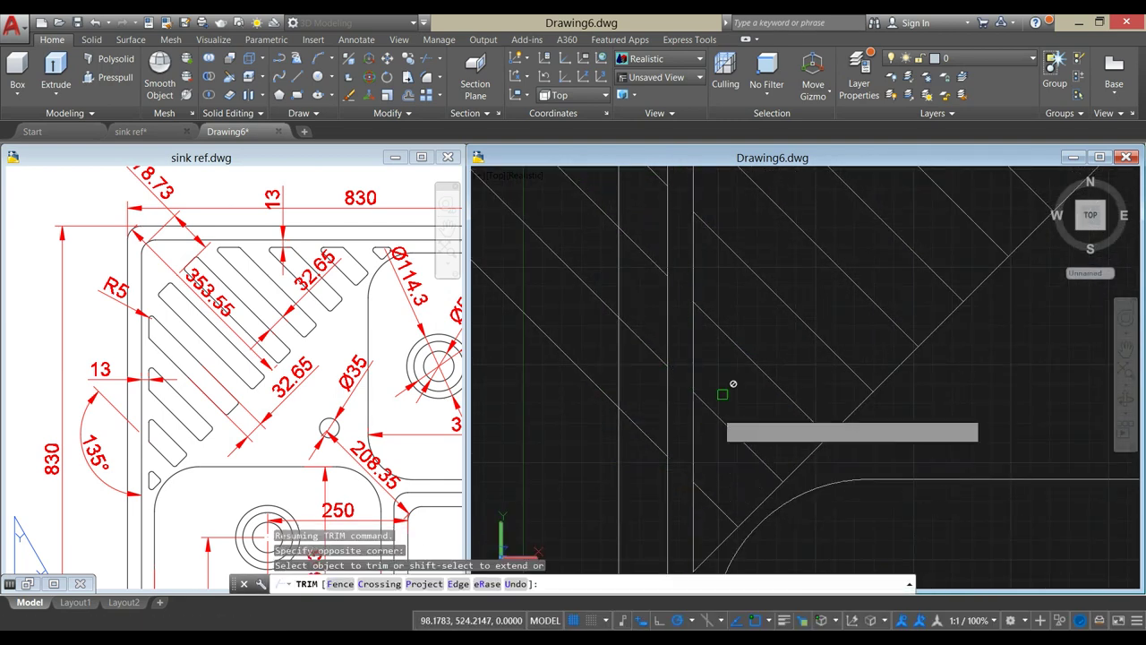
right_click(741, 311)
left_click(768, 321)
- Erase the cut-off diagonal pieces remaining above the upper edge of the sink outline, except those at the rounded corner
scroll(766, 320, "down", 5)
middle_click_drag(766, 320, 627, 558)
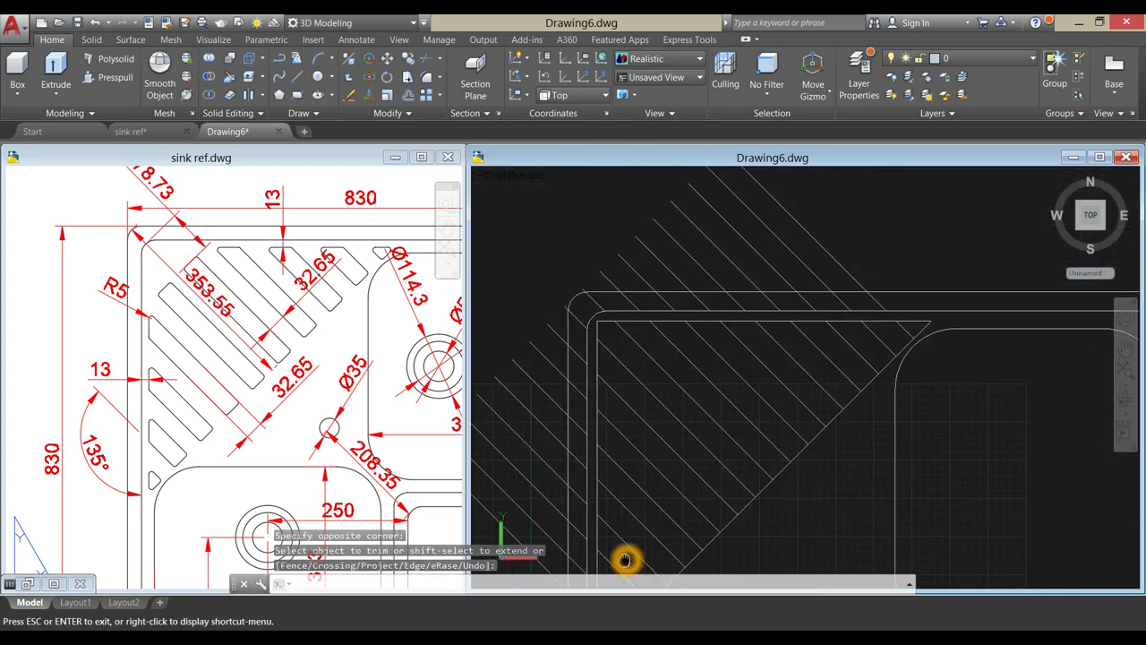
left_click(845, 243)
left_click(551, 212)
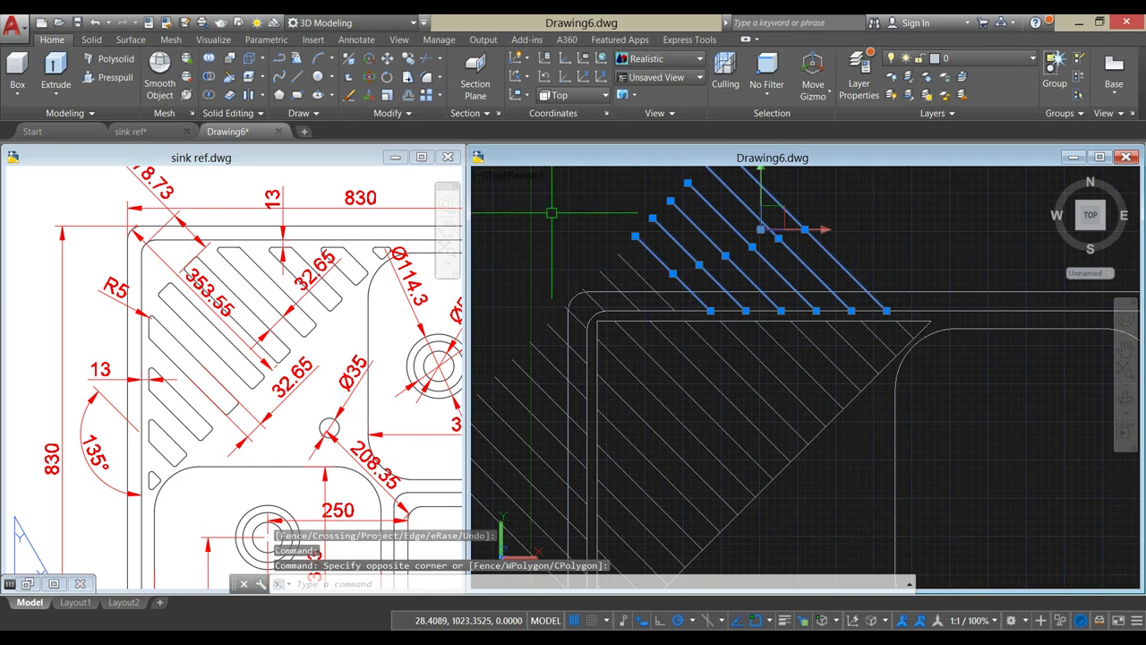
key("Delete")
left_click(649, 271)
left_click(596, 274)
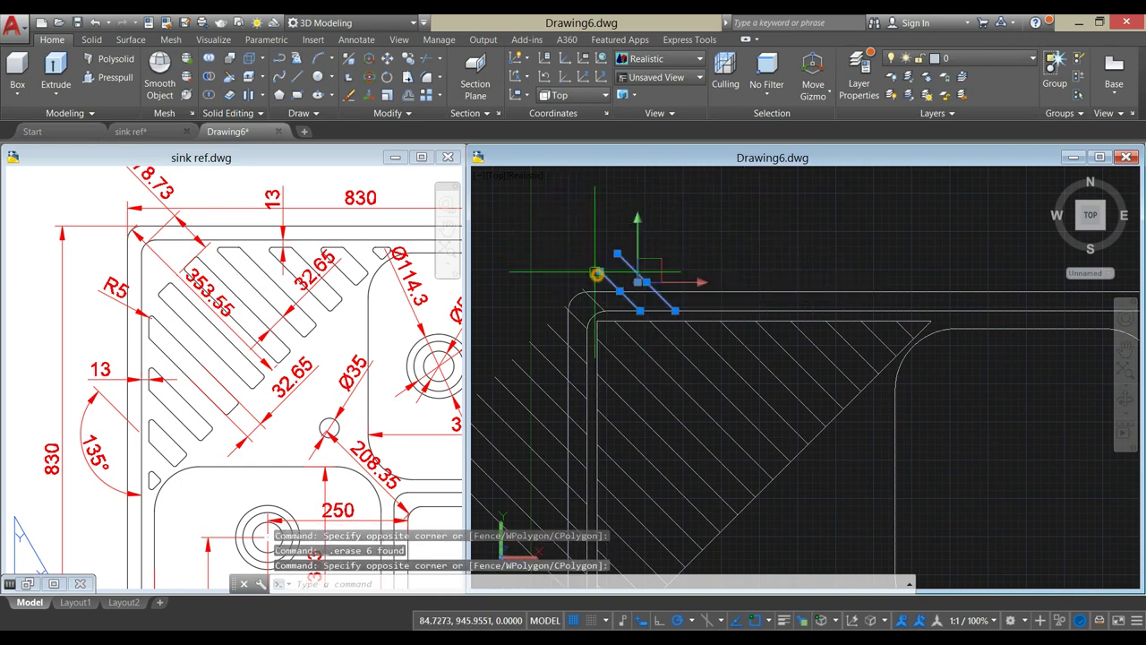
key("Delete")
- Turn off the grid display and erase the cut-off diagonal pieces left of the drainer triangle, except those at the rounded corner
middle_click_drag(592, 273, 647, 179)
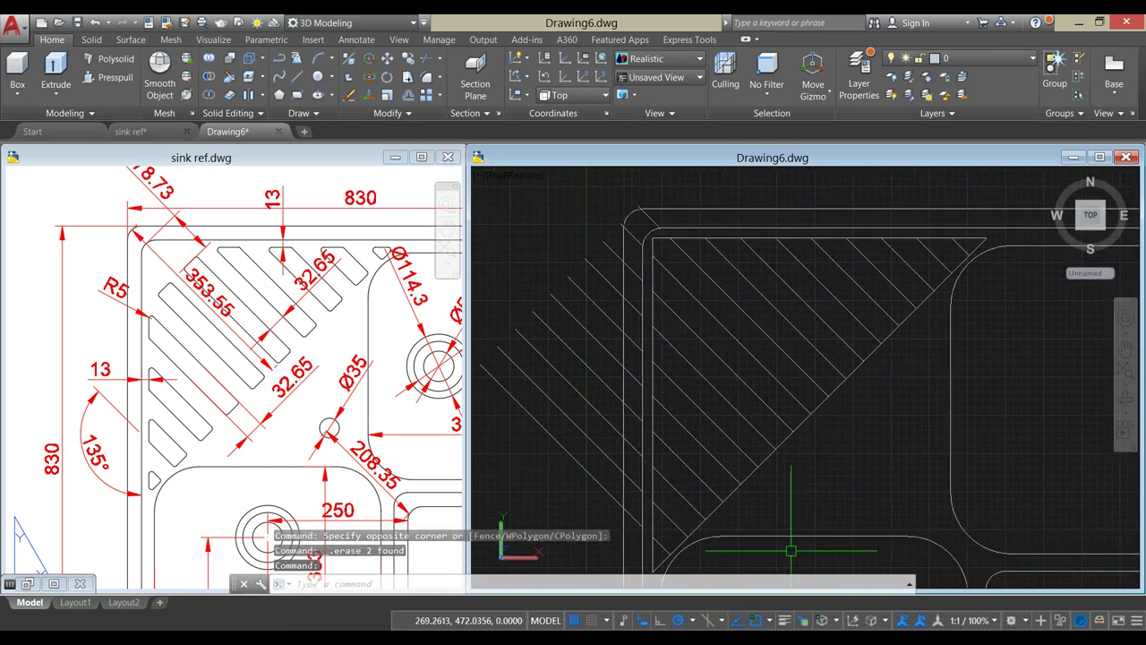
left_click(574, 620)
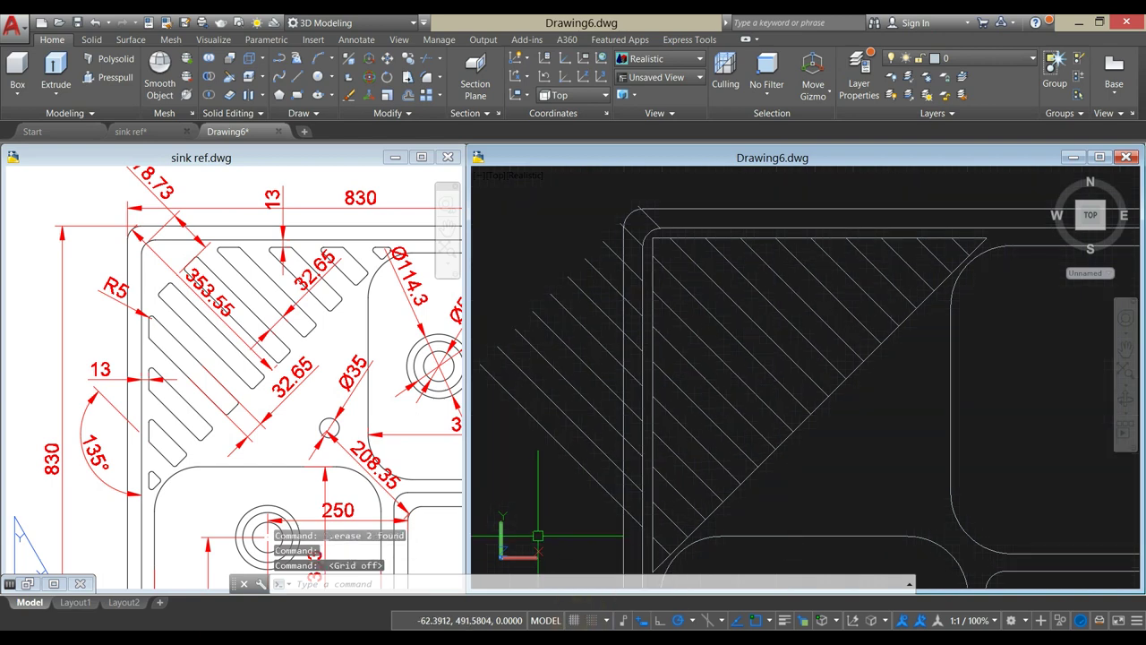
left_click(562, 508)
left_click(528, 190)
key("Delete")
left_click(590, 263)
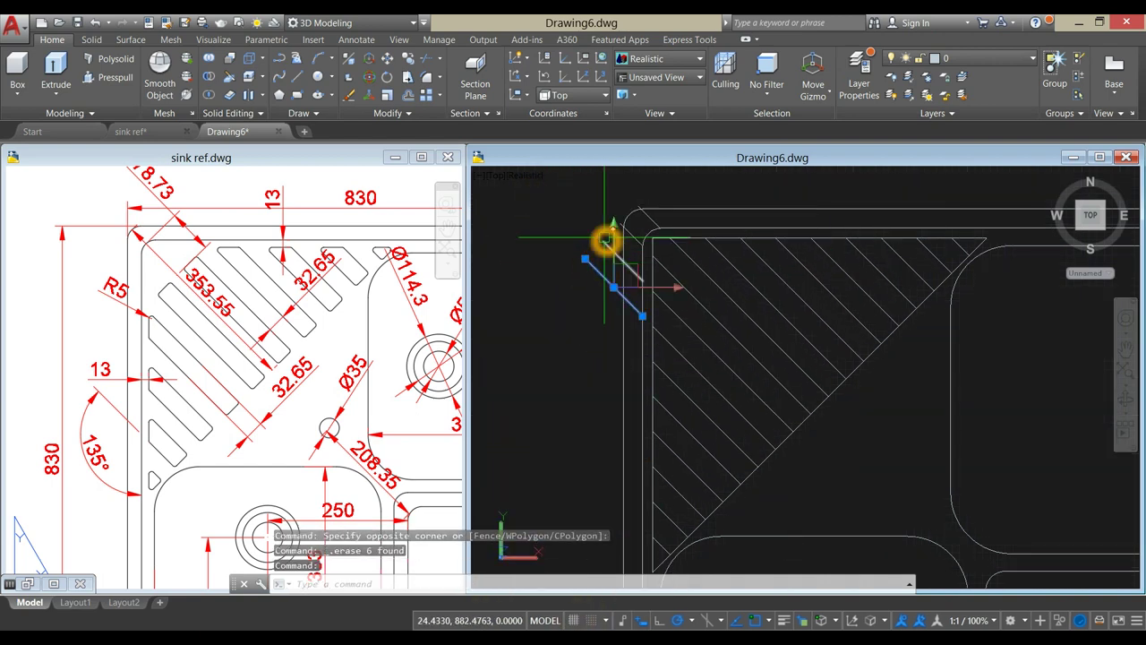
key("Delete")
- Erase the leftover diagonal pieces crossing the rounded corner of the sink outline
scroll(660, 281, "up", 3)
left_click(663, 293)
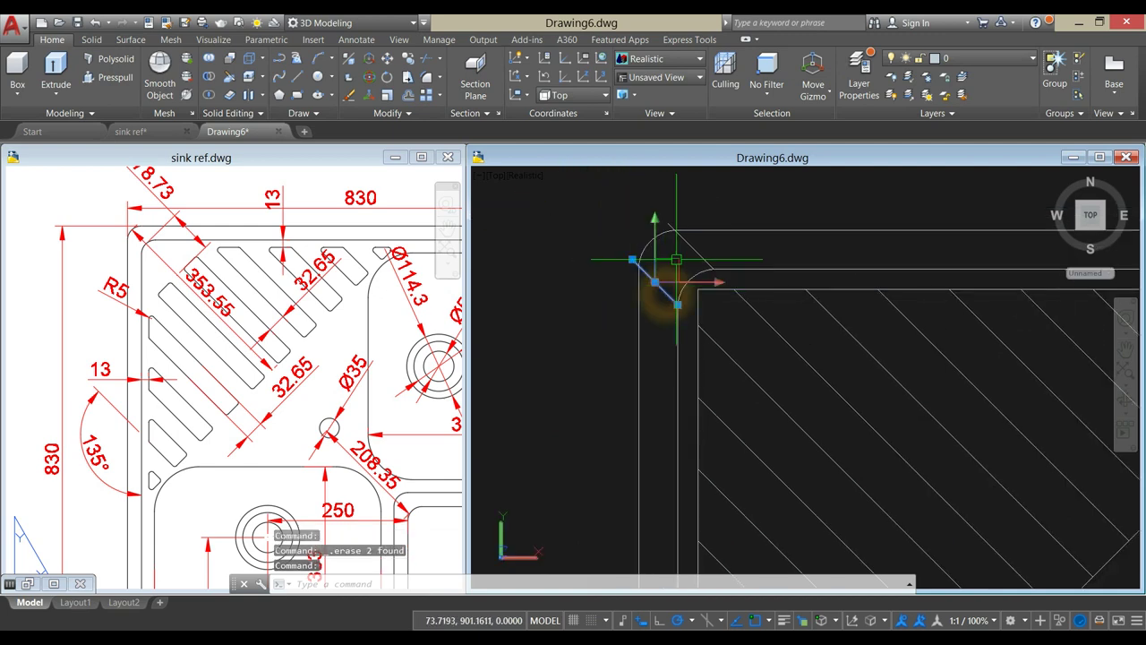
key("Delete")
scroll(682, 244, "down", 5)
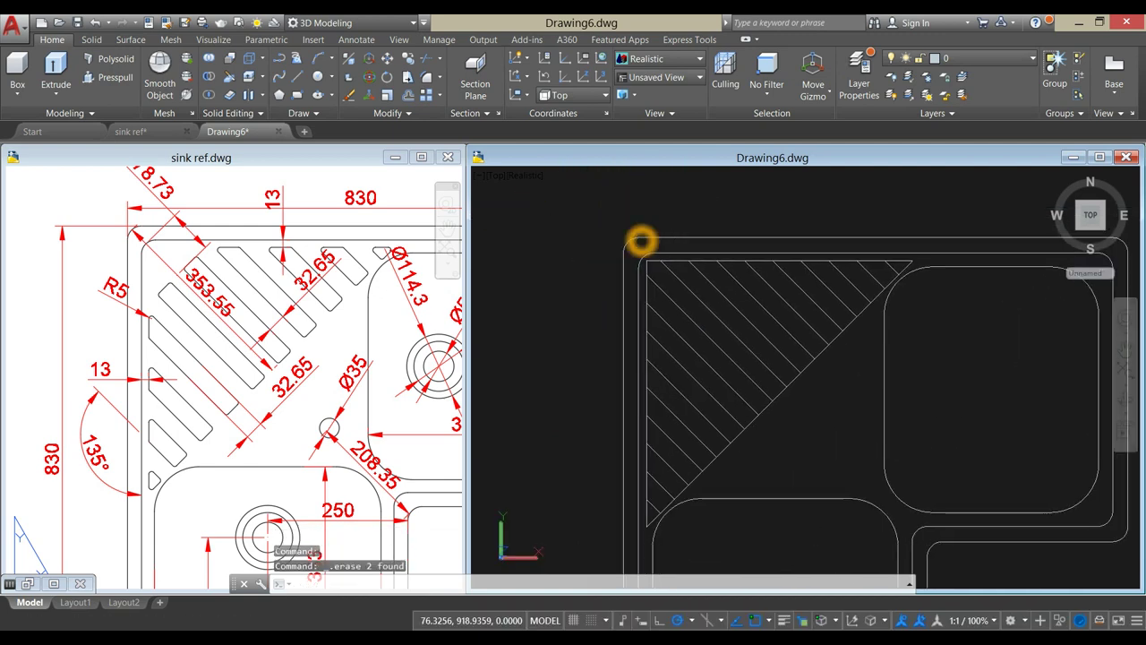
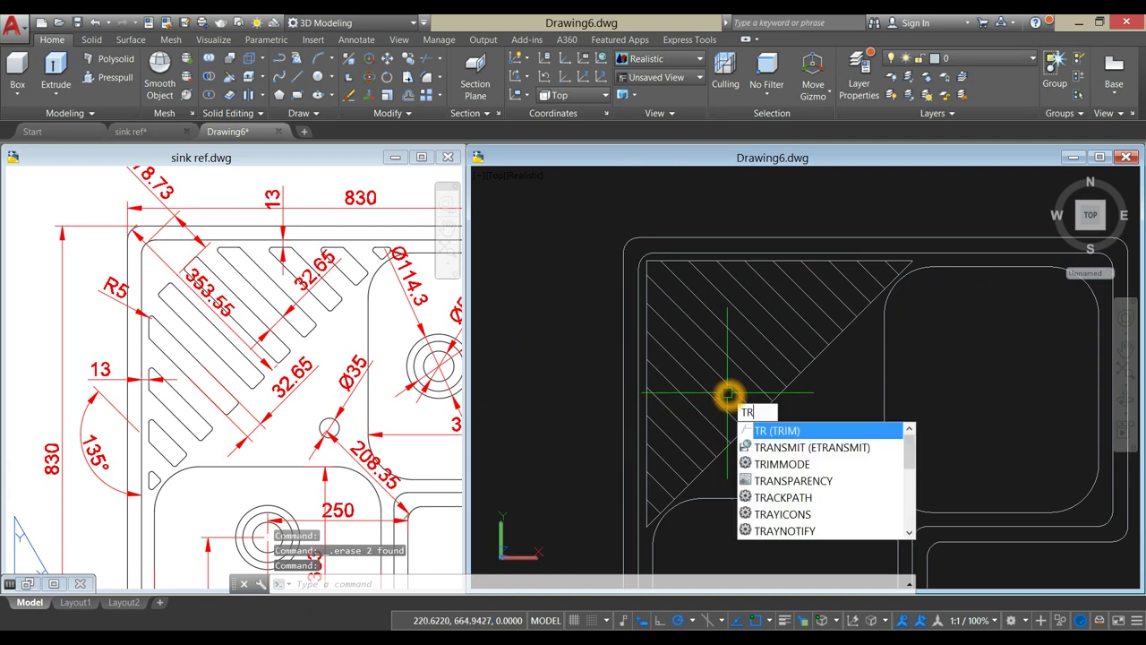
- Trim away alternate segments of the triangle's upper edge and the adjoining long diagonal, using all objects as cutting edges, to separate the upper grooves
key("Return")
key("Return")
scroll(909, 264, "up", 3)
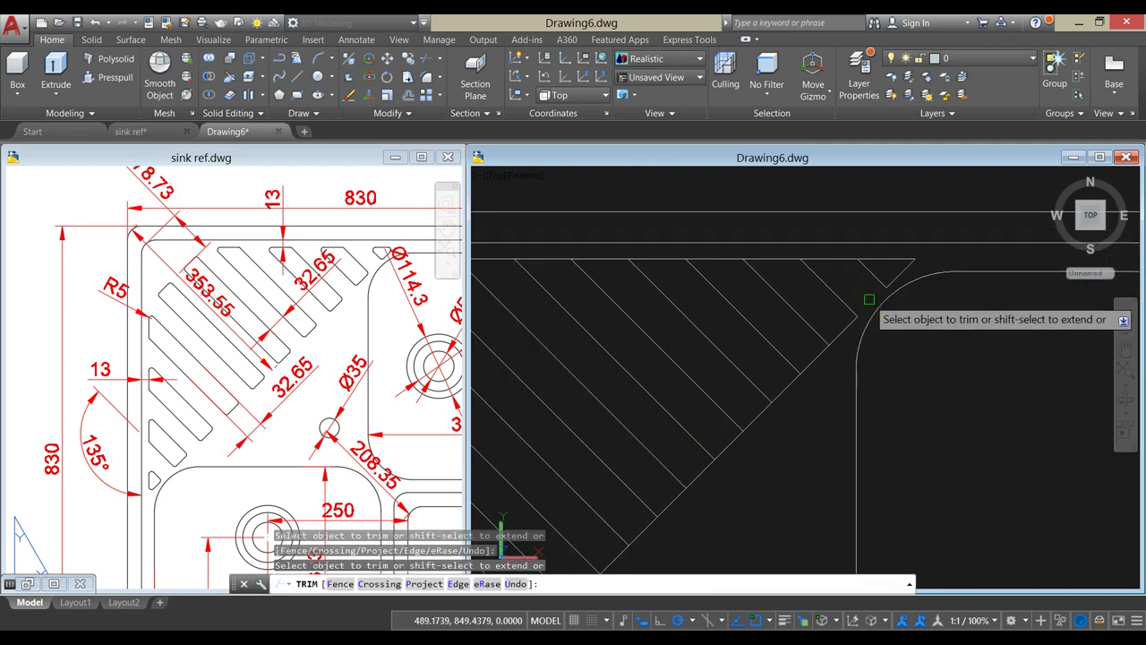
left_click(829, 262)
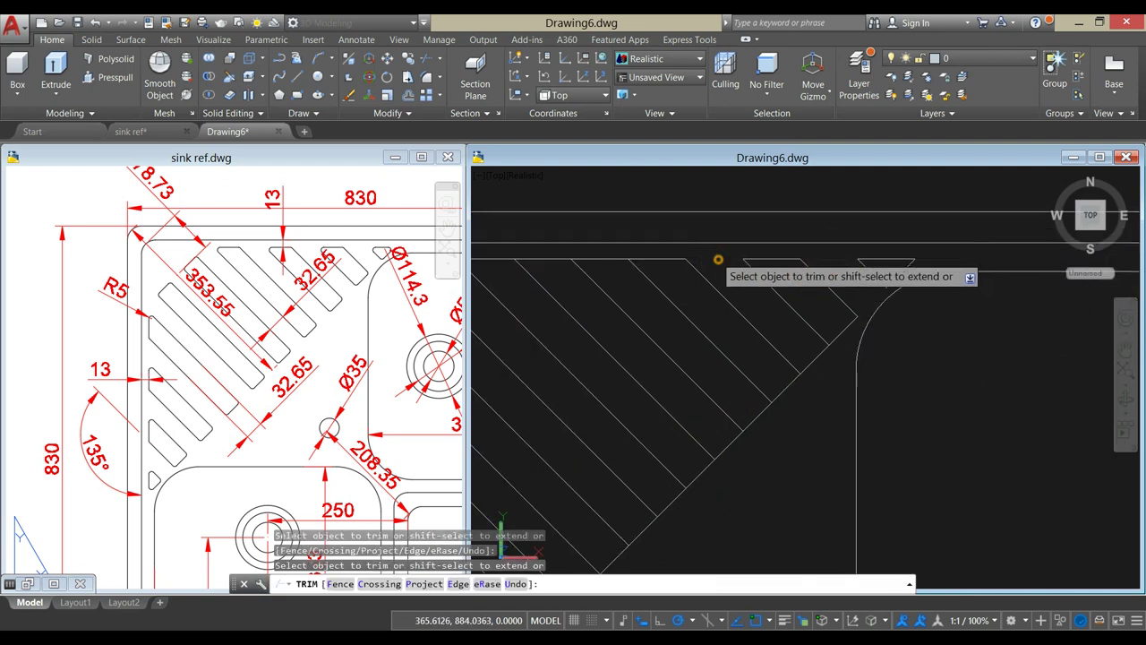
left_click(763, 419)
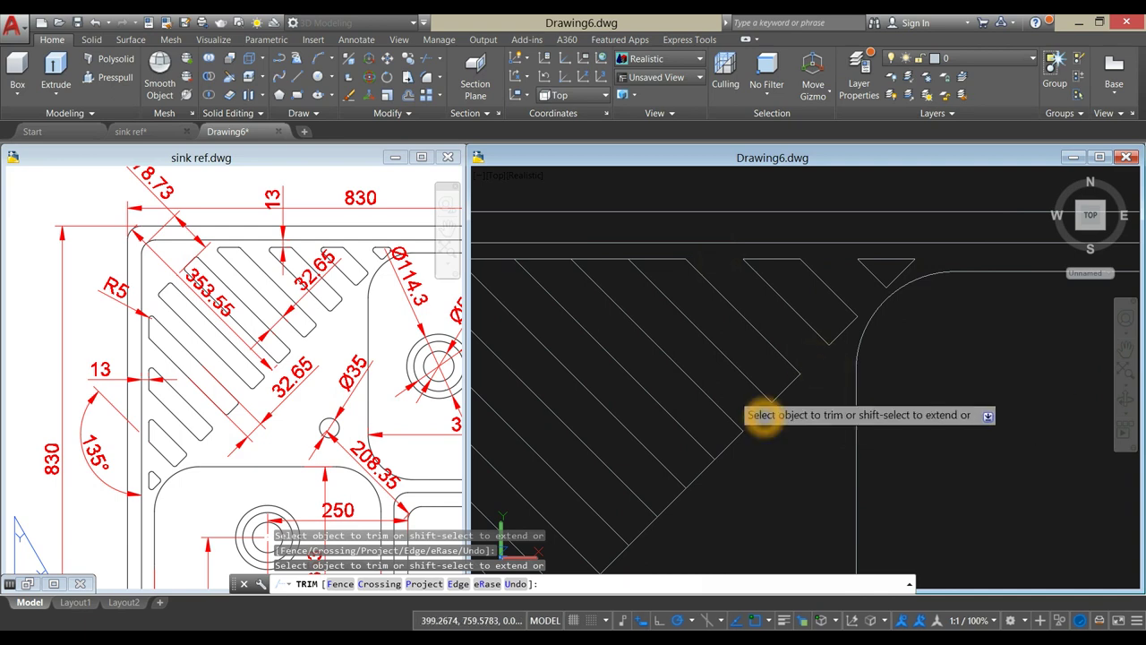
left_click(597, 258)
middle_click_drag(600, 272, 720, 307)
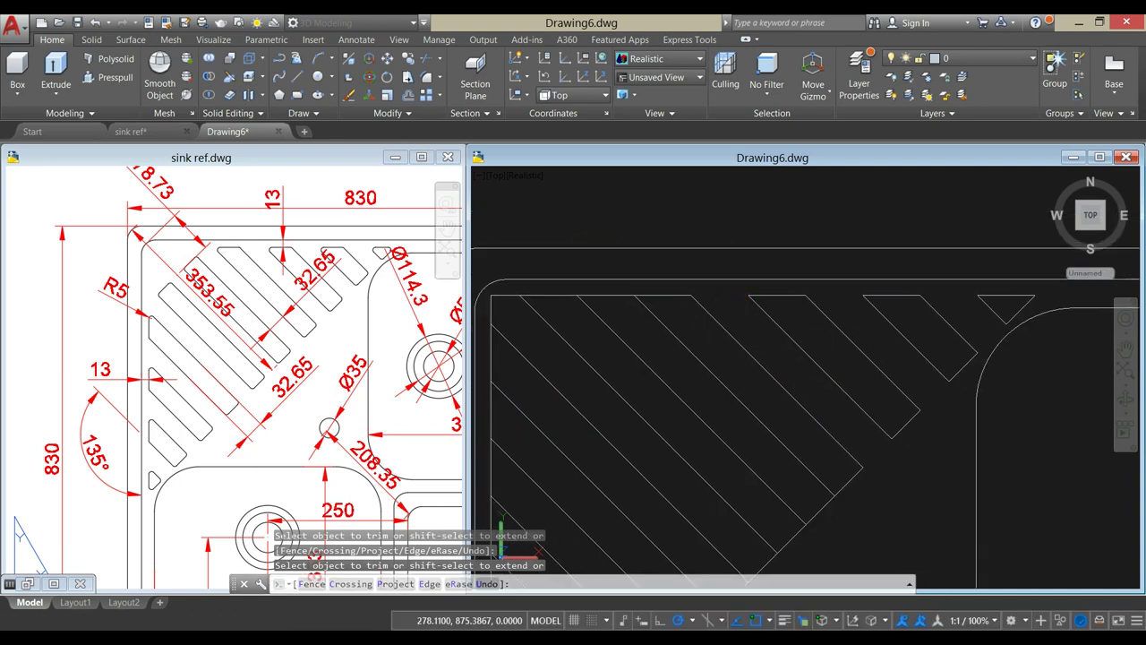
left_click(609, 296)
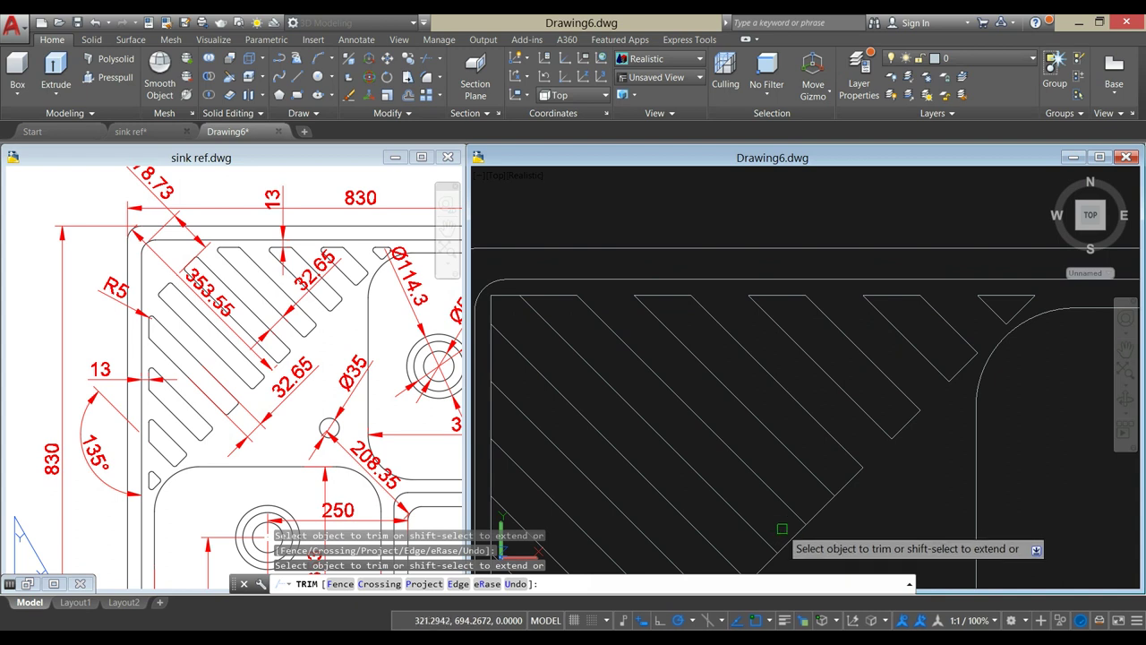
- Trim away the gap segments along the middle of the long diagonal, at the triangle's upper-left corner and on the upper part of its left edge
left_click(822, 505)
middle_click_drag(814, 501, 814, 374)
scroll(815, 373, "down", 1)
left_click(775, 428)
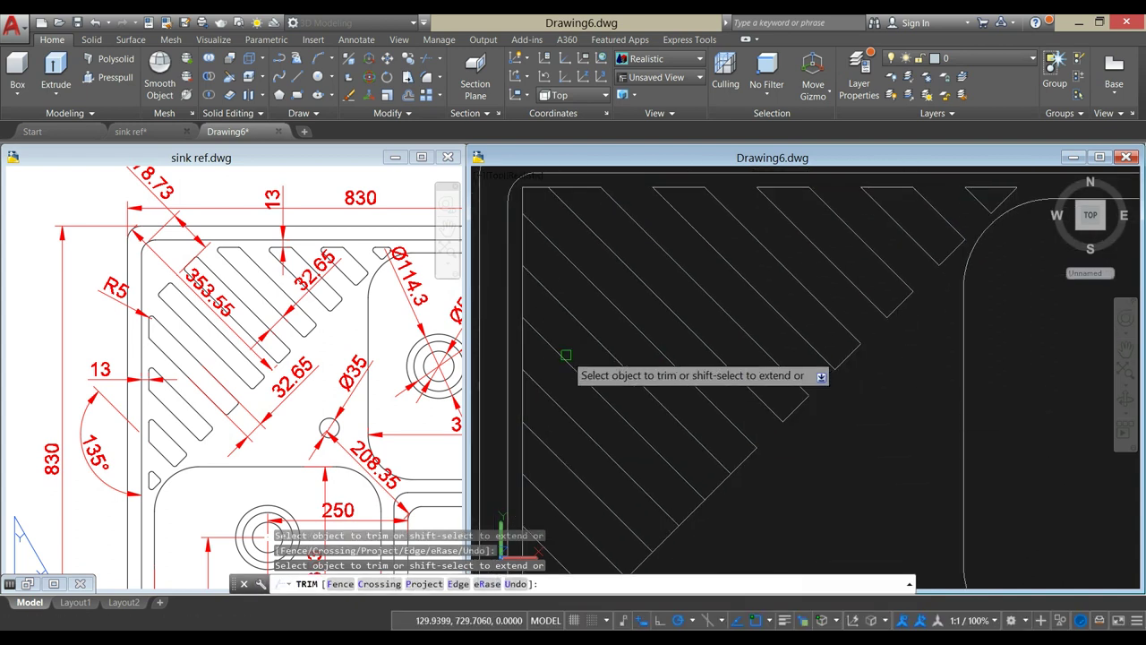
left_click(534, 190)
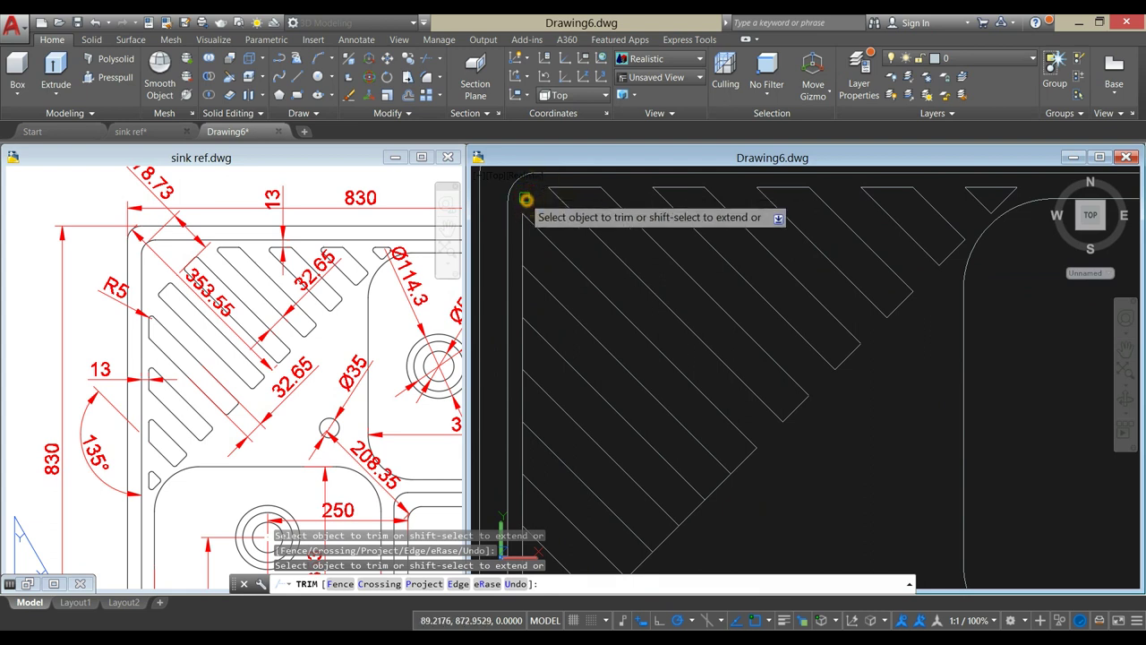
left_click(722, 490)
left_click(545, 276)
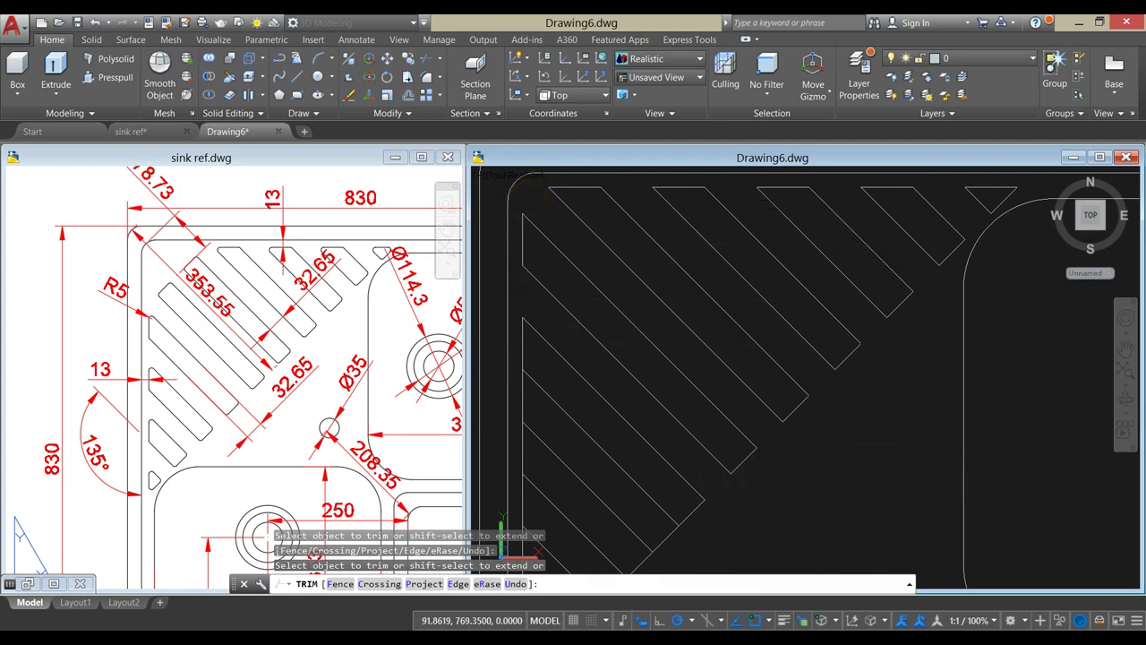
- Trim the remaining gap segments between the lower grooves on the triangle's left edge and long diagonal, and end the trimming
scroll(630, 334, "up", 2)
left_click(630, 334)
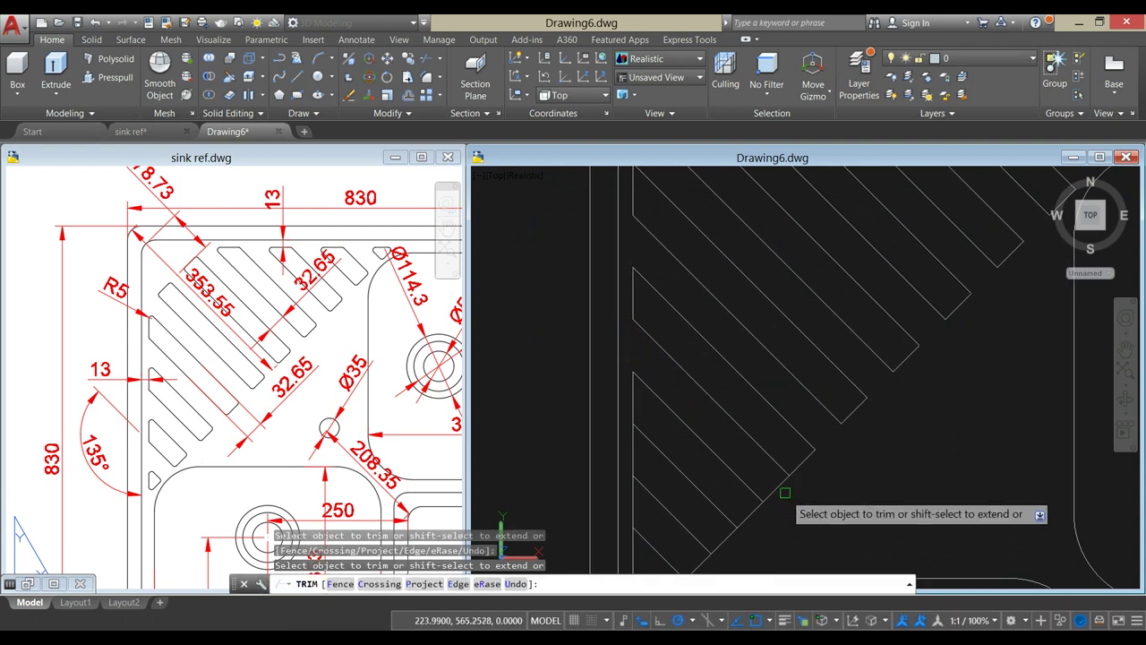
left_click(636, 451)
left_click(716, 543)
mouse_move(722, 538)
middle_mouse_down()
mouse_move(742, 396)
mouse_move(729, 376)
middle_mouse_up()
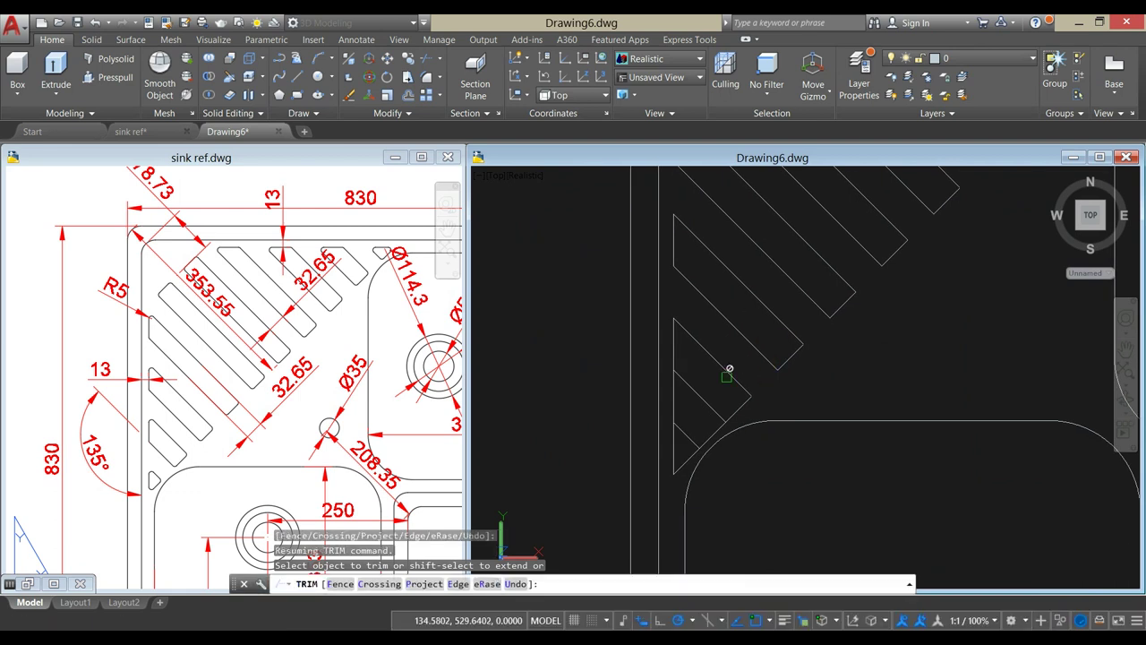
left_click(675, 397)
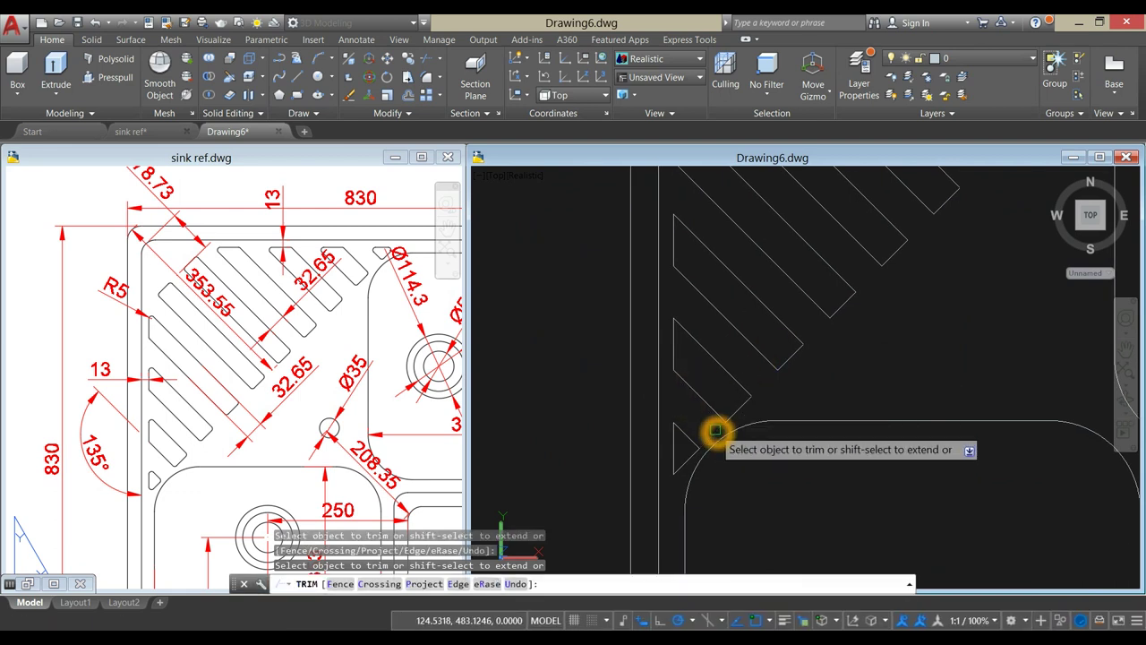
right_click(861, 356)
left_click(892, 364)
scroll(877, 361, "down", 5)
scroll(765, 330, "up", 3)
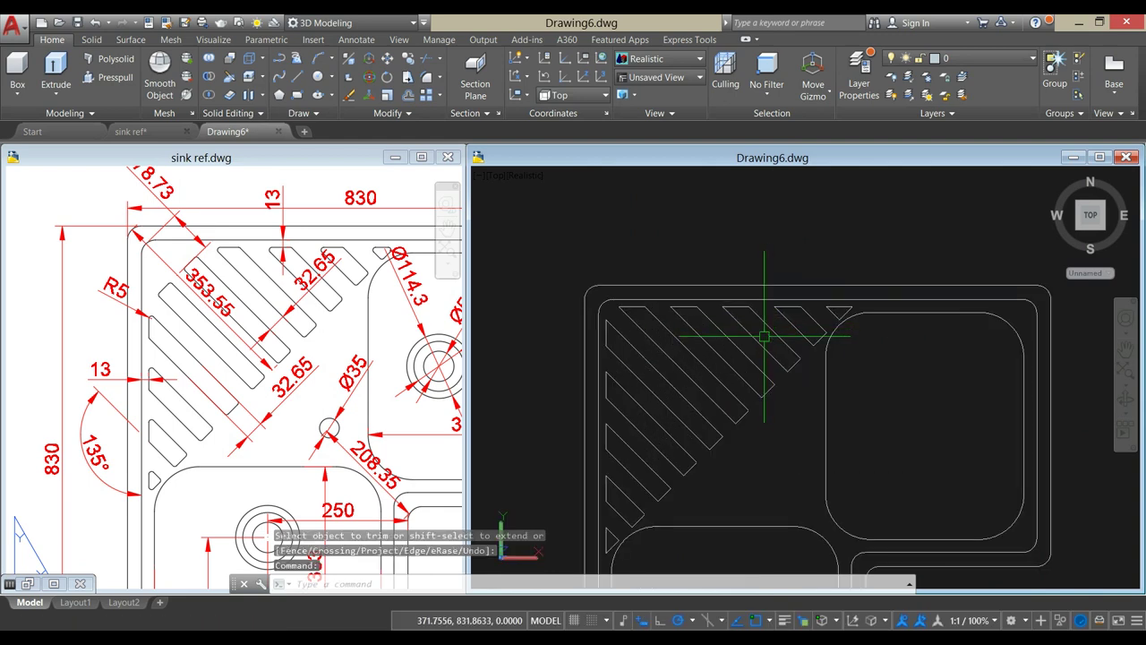
- Check the groove corner radius in the sink reference drawing and set up a multiple fillet with radius 5 in Drawing6
left_click(231, 324)
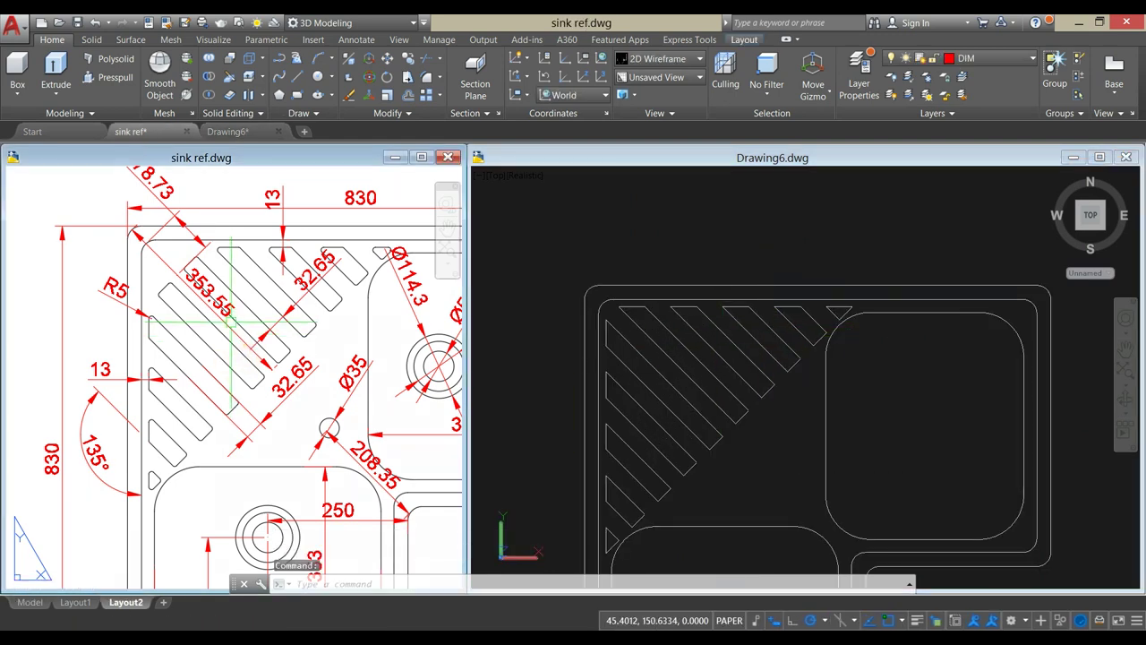
scroll(231, 310, "up", 5)
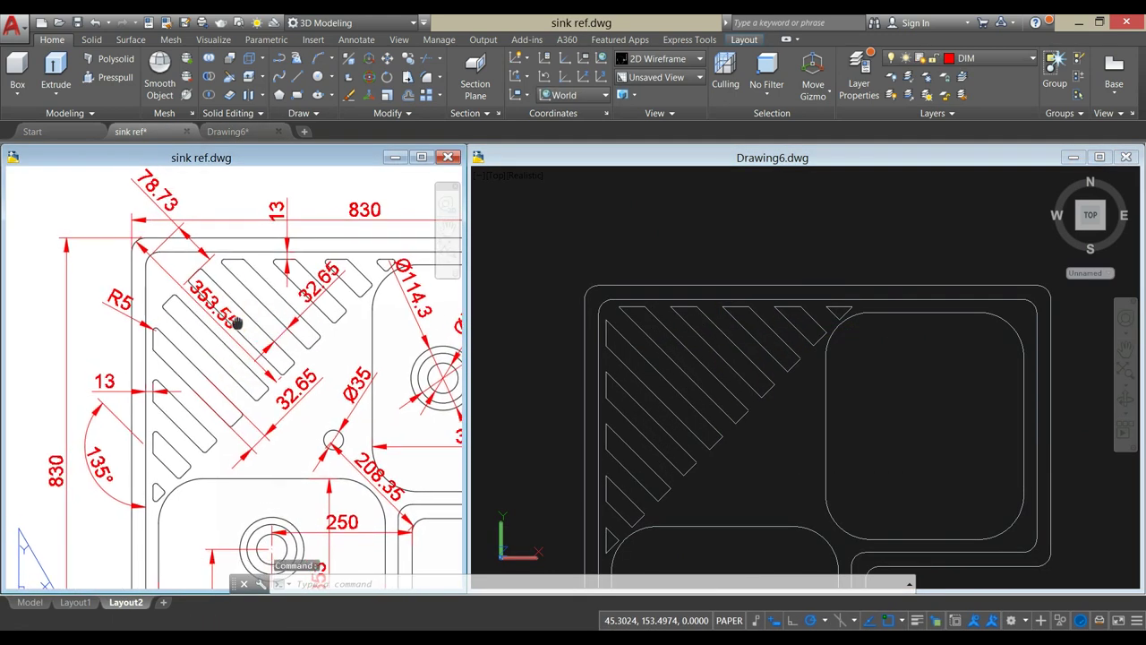
scroll(136, 334, "up", 2)
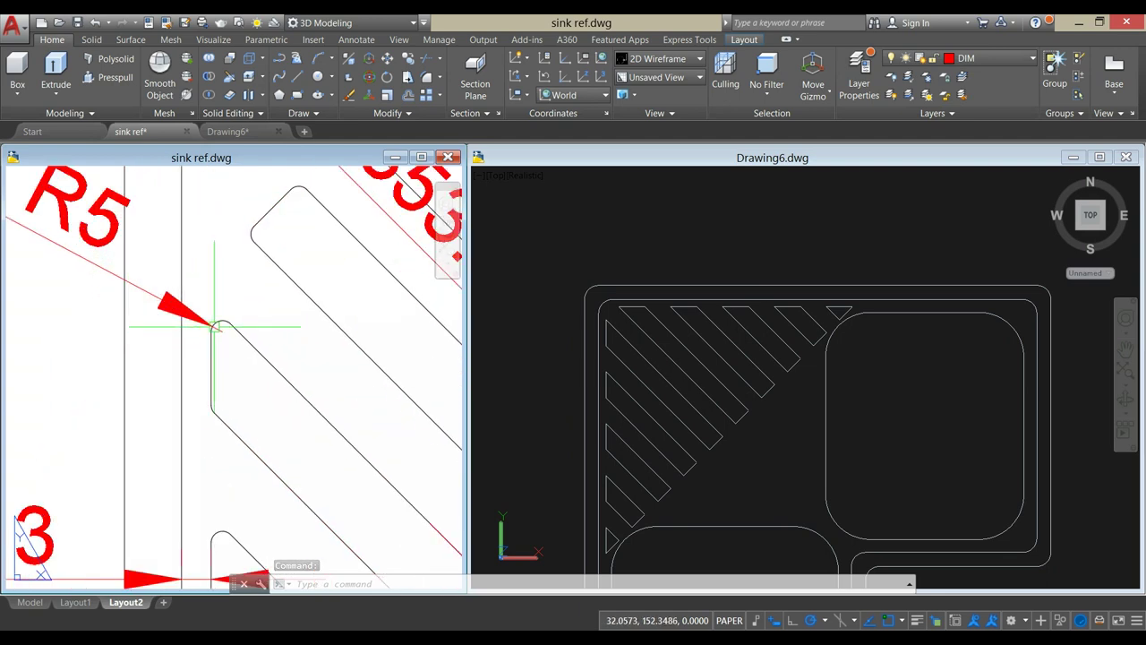
scroll(218, 320, "down", 3)
left_click(636, 233)
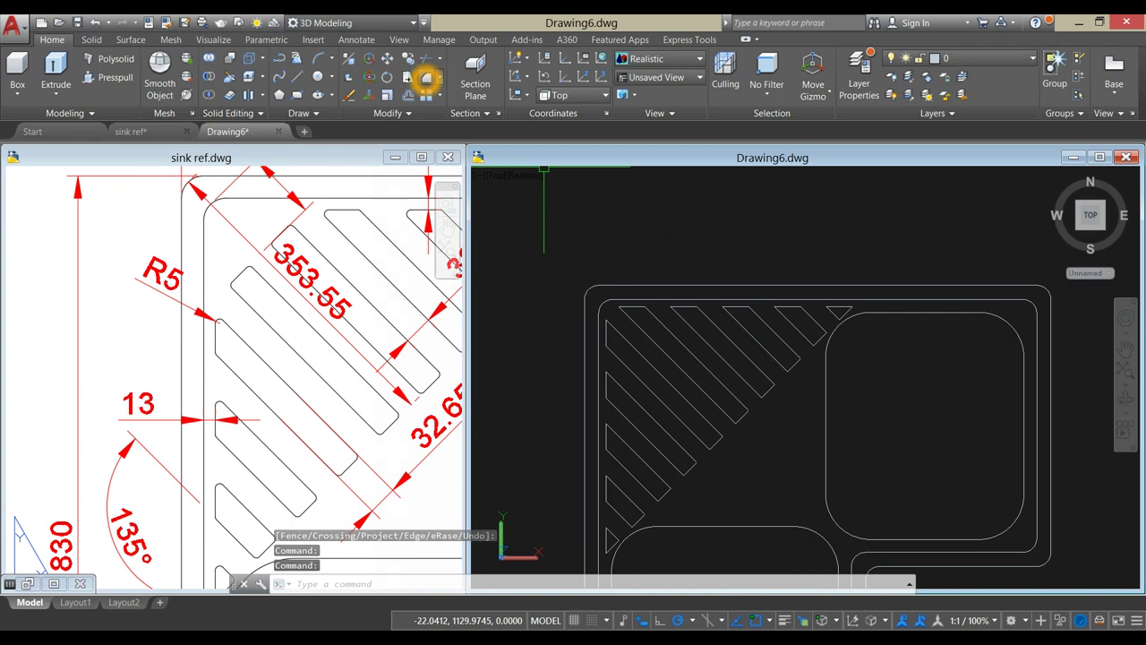
left_click(426, 77)
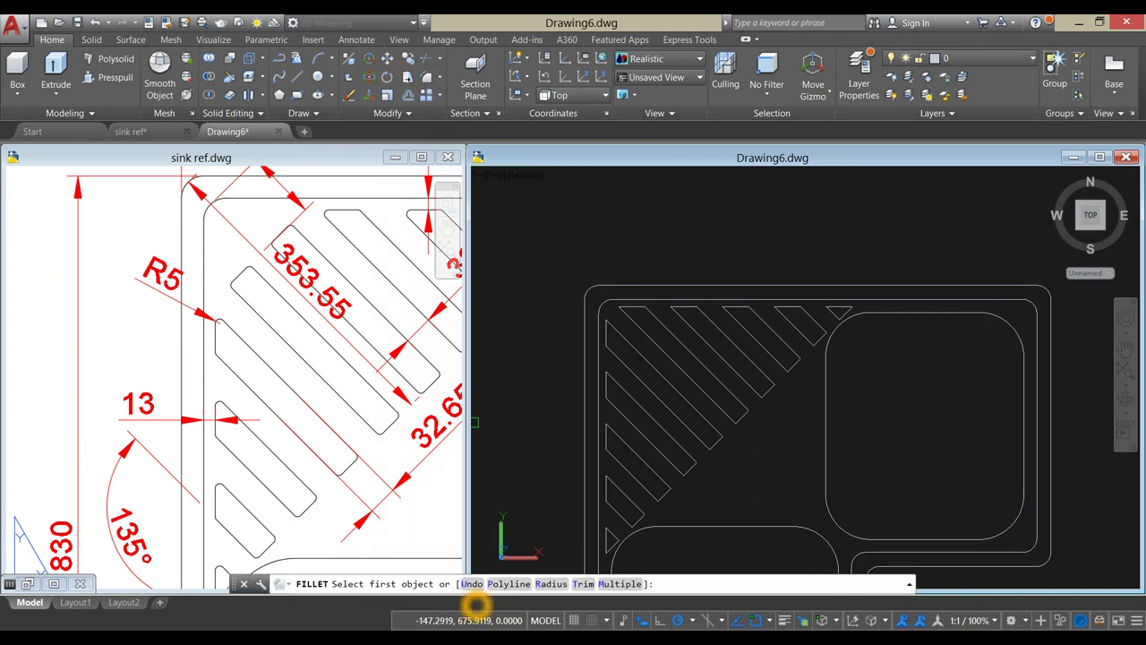
type("R")
key("Return")
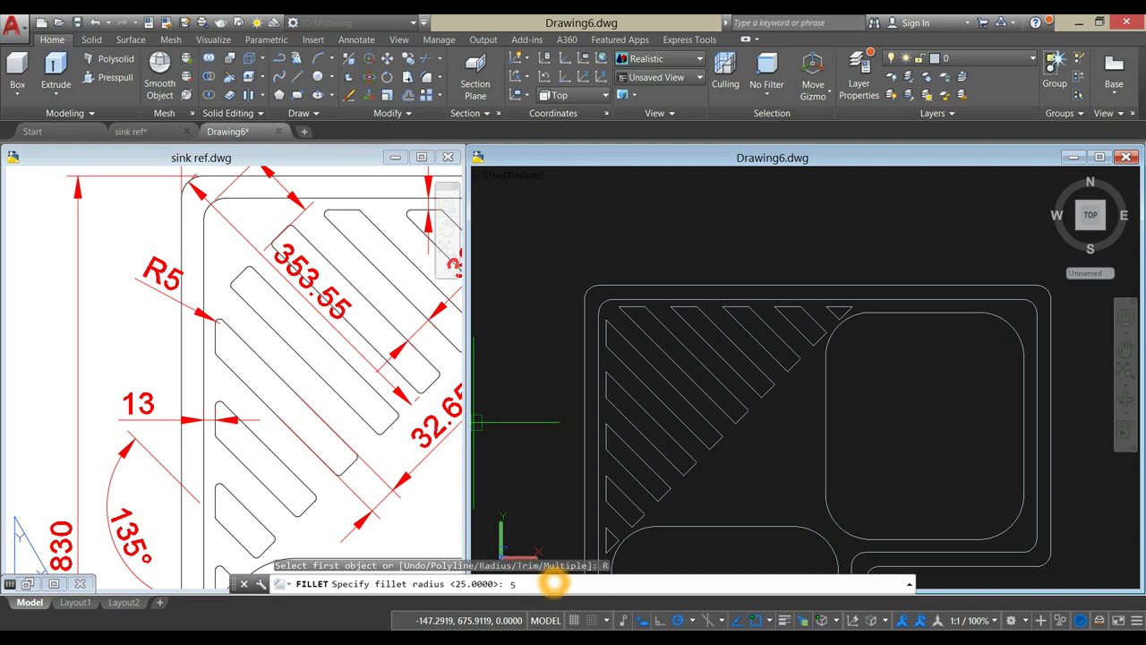
key("Return")
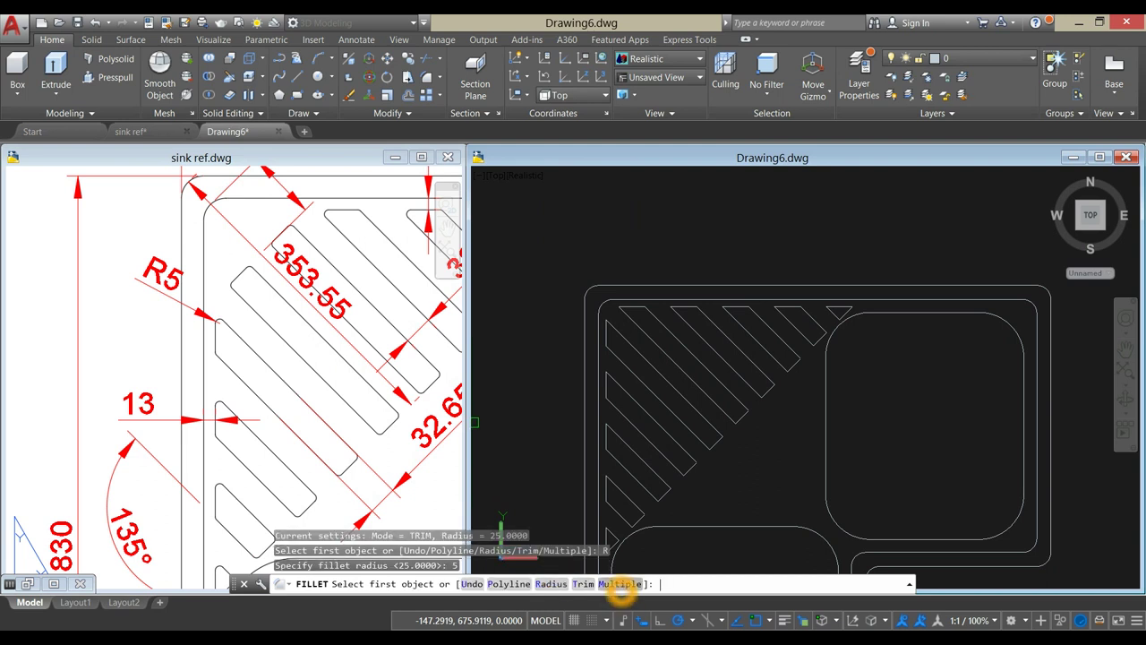
left_click(620, 583)
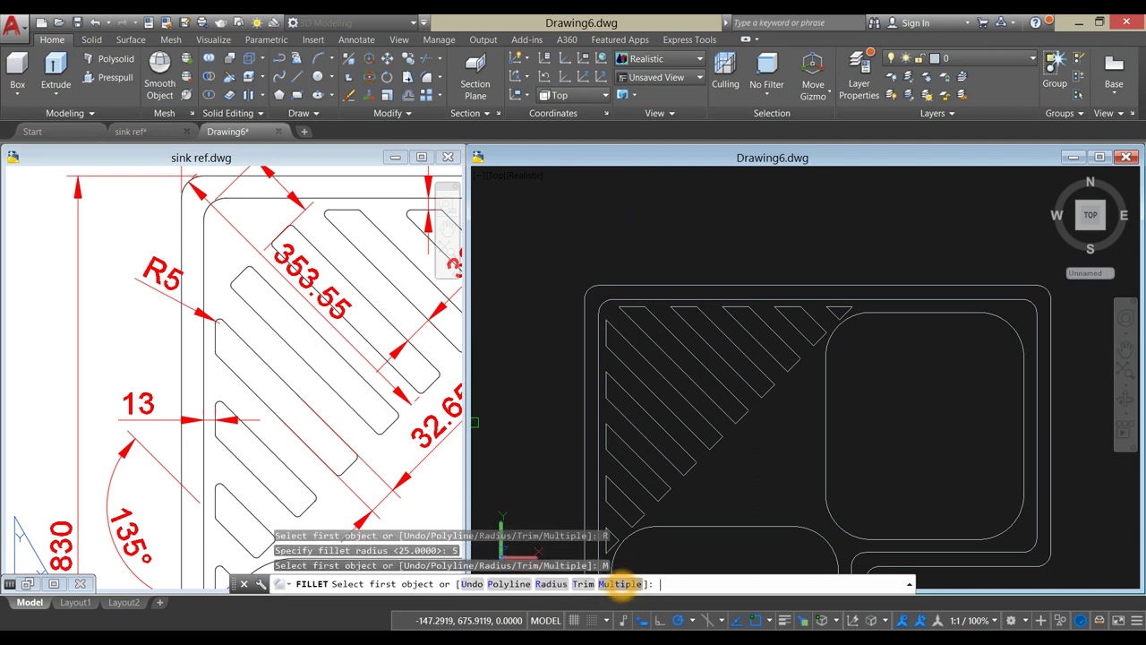
- Fillet the three corners of the small triangular groove nearest the upper-right bowl with radius 5
scroll(855, 295, "up", 5)
left_click(837, 297)
left_click(842, 309)
left_click(738, 424)
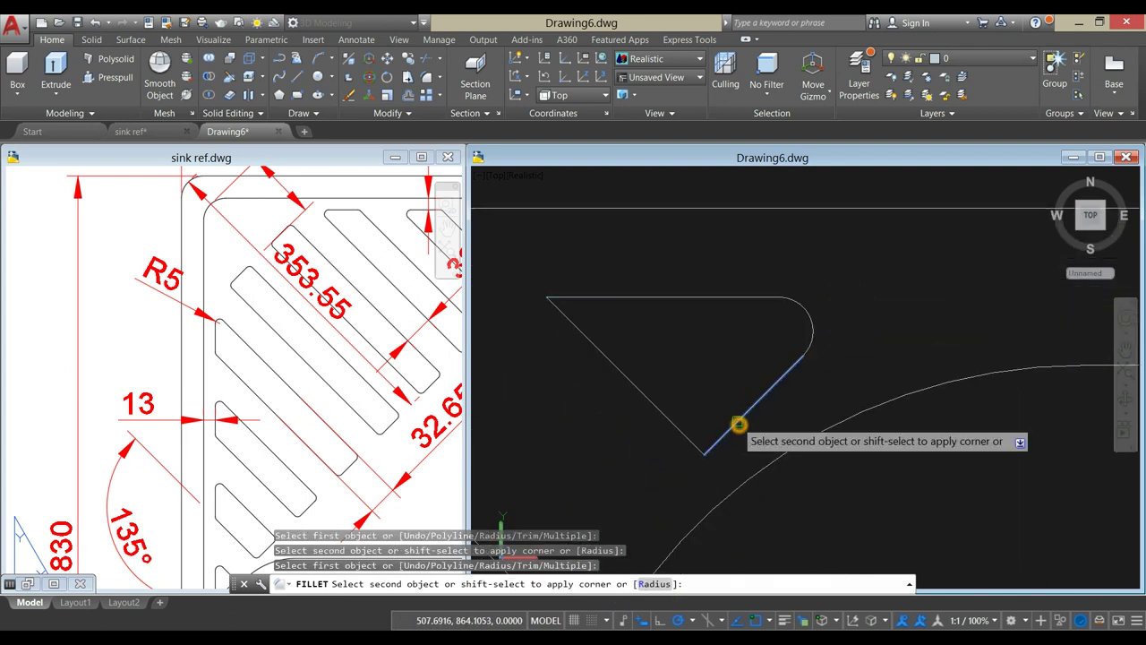
left_click(686, 428)
left_click(613, 297)
left_click(594, 341)
scroll(595, 345, "down", 5)
- Fillet the four corners of the short groove beside the small triangular one with radius 5
middle_click_drag(595, 344, 793, 294)
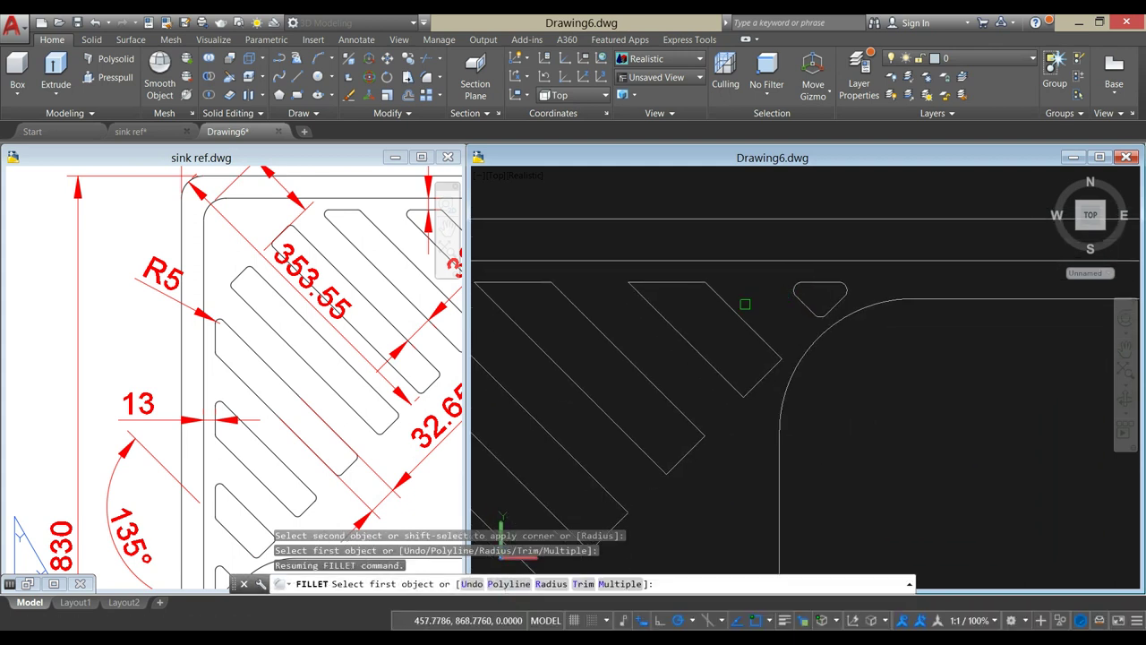
left_click(719, 302)
left_click(691, 284)
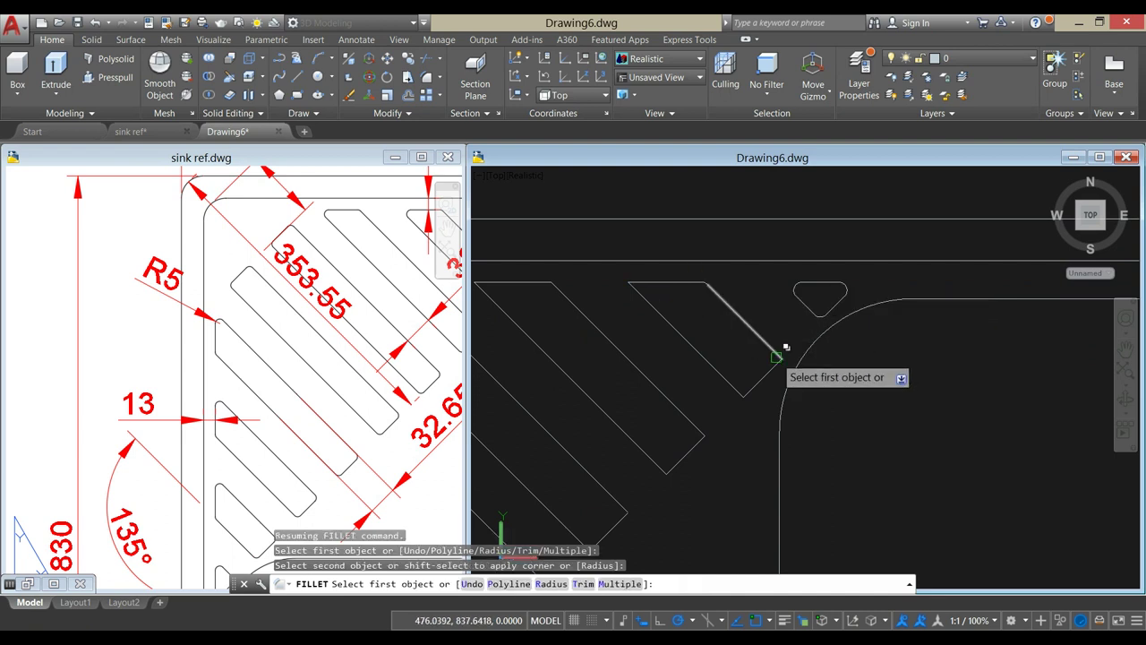
left_click(778, 348)
left_click(748, 384)
left_click(753, 386)
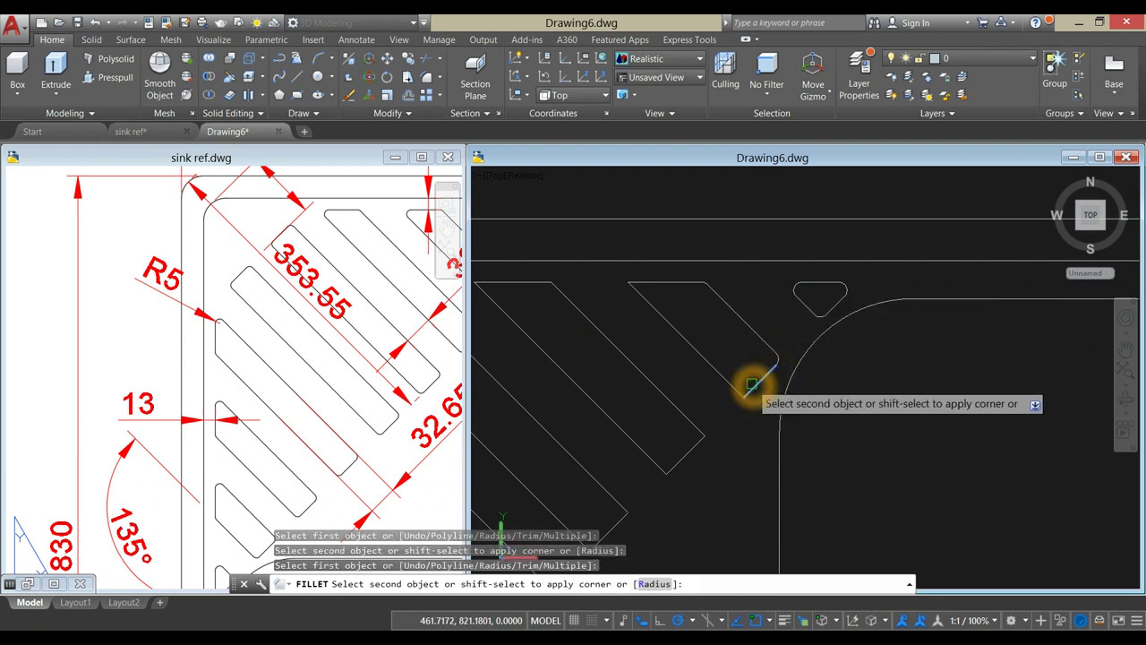
left_click(736, 386)
left_click(669, 286)
left_click(647, 298)
- Fillet the four corners of the third groove from the right along the upper edge with radius 5
middle_click_drag(666, 375, 693, 296)
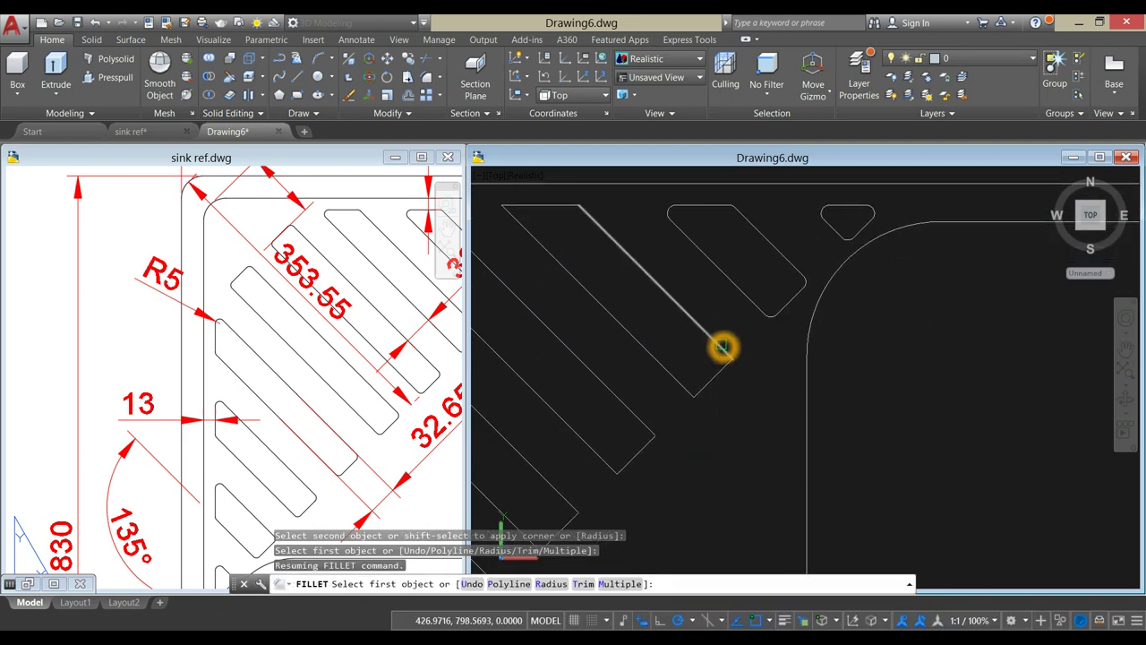
left_click(723, 347)
left_click(718, 373)
left_click(704, 386)
left_click(688, 384)
left_click(591, 212)
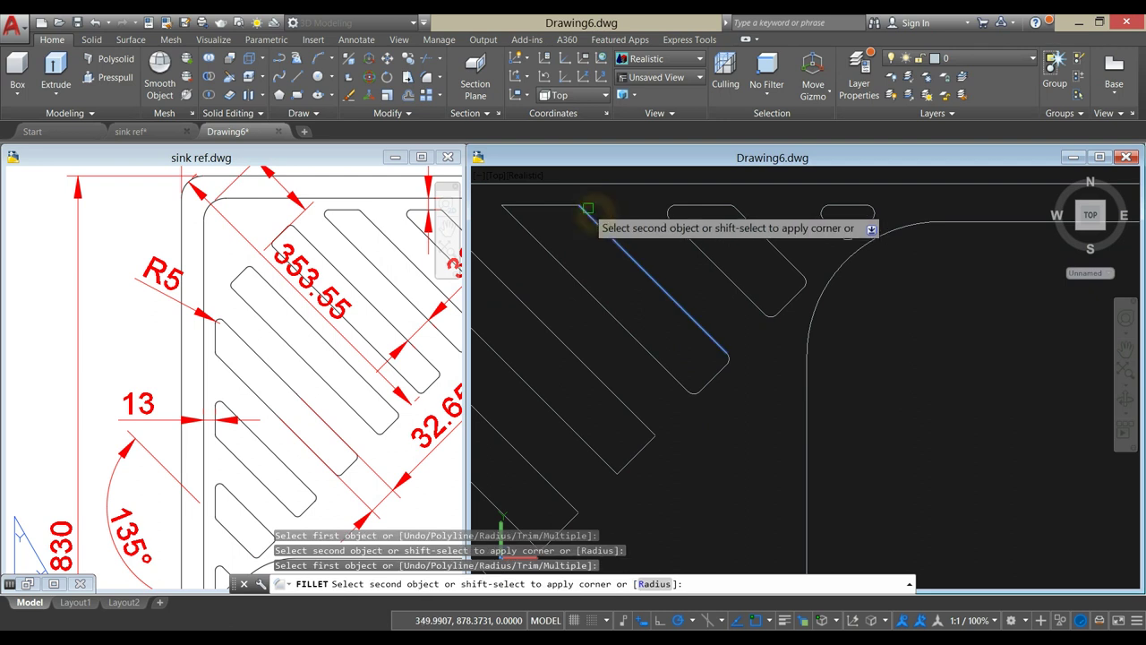
left_click(555, 205)
middle_click_drag(575, 237, 630, 263)
scroll(599, 223, "up", 2)
left_click(603, 236)
left_click(585, 256)
- Fillet the two upper corners of the fourth groove from the right along the upper edge with radius 5
middle_click_drag(586, 256, 838, 297)
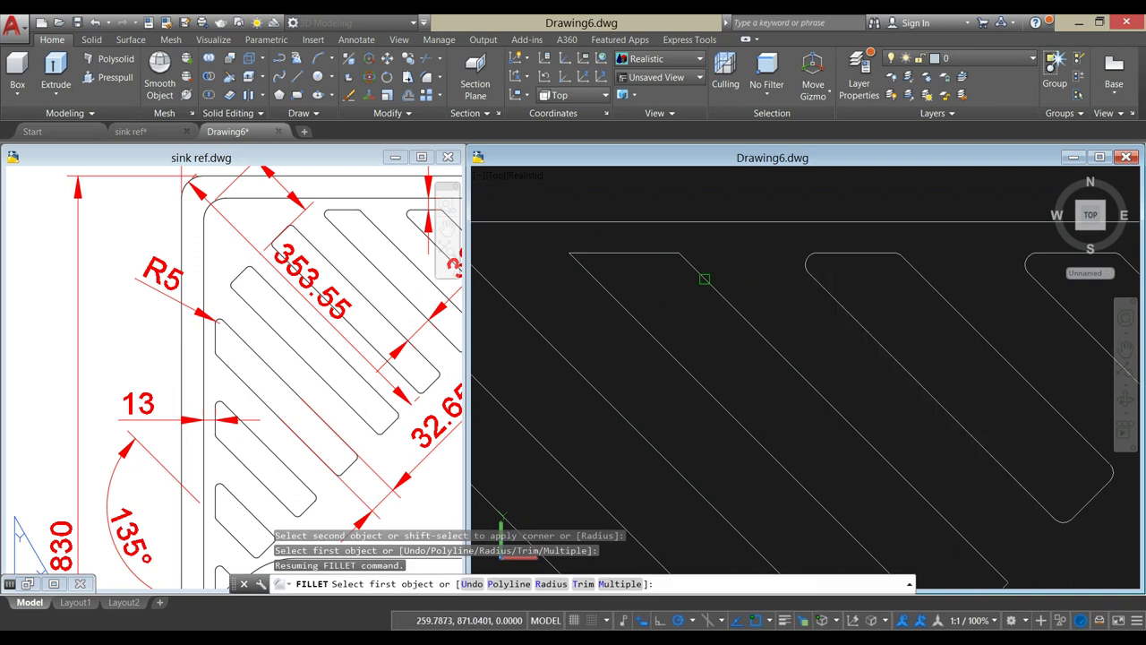
left_click(705, 280)
left_click(662, 254)
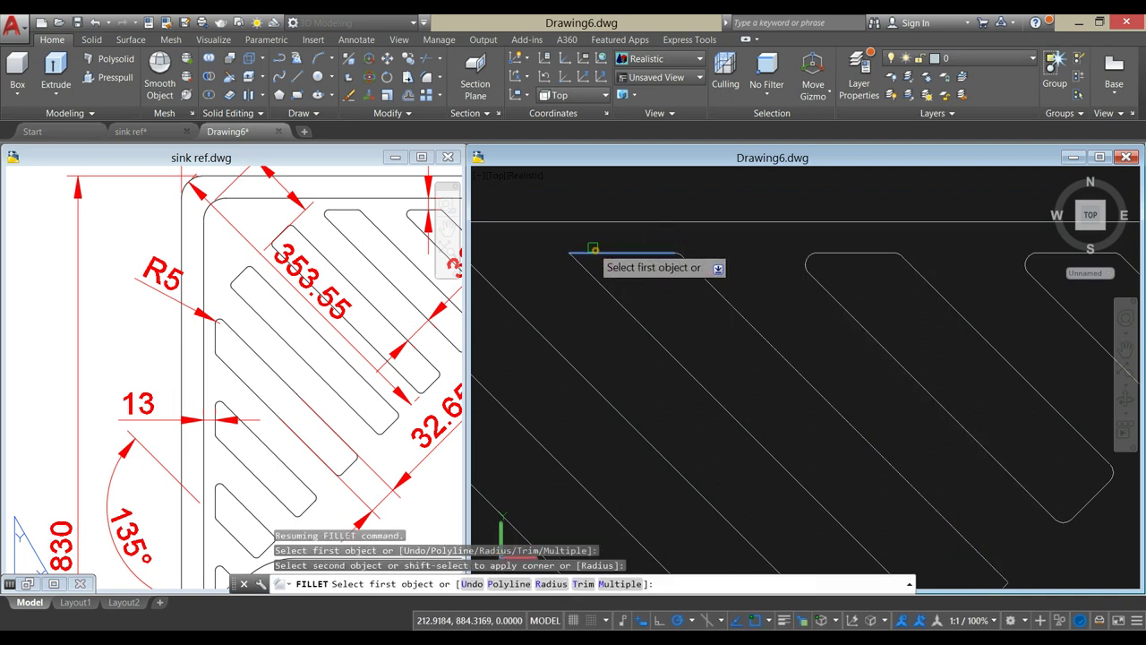
left_click(593, 249)
left_click(592, 282)
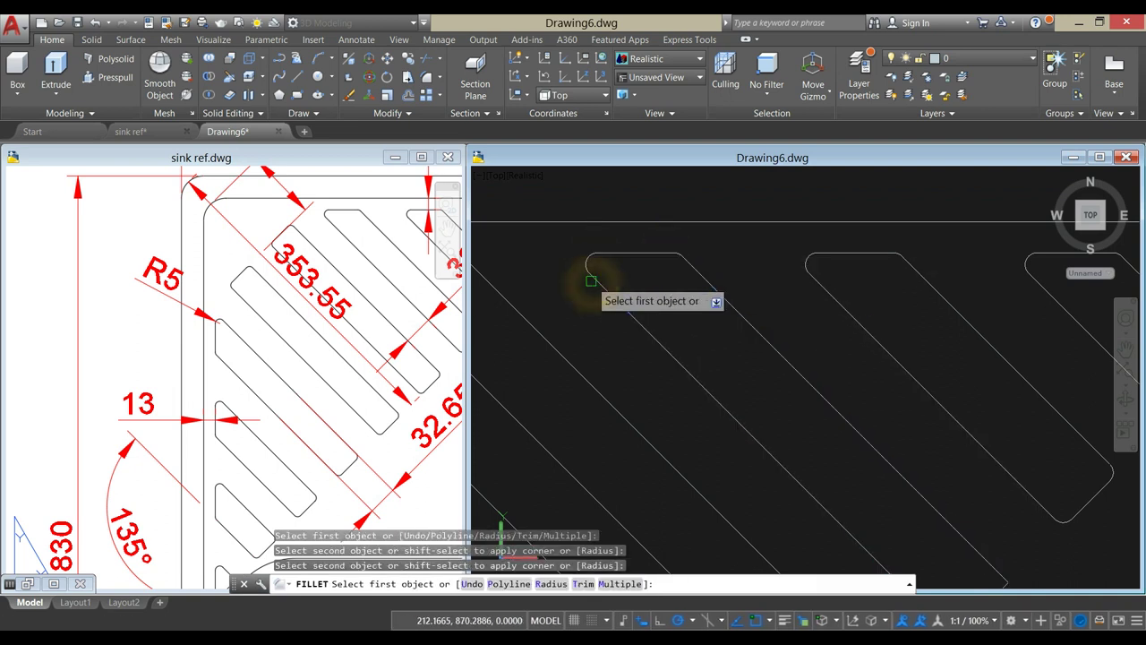
- Fillet the two lower corners of the fourth groove from the right along the upper edge with radius 5
scroll(665, 304, "down", 3)
middle_click_drag(665, 304, 583, 232)
scroll(669, 336, "up", 3)
scroll(714, 342, "up", 2)
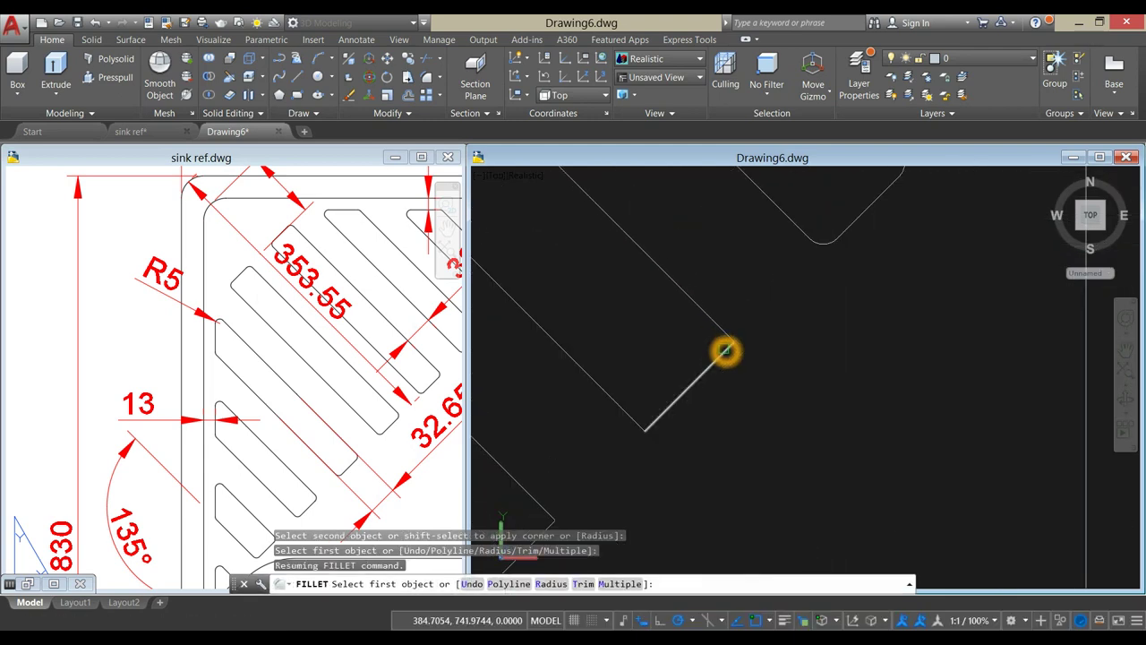
left_click(724, 346)
left_click(721, 326)
left_click(686, 399)
left_click(625, 405)
- Fillet the two lower corners of the fifth groove from the right along the upper edge with radius 5
scroll(627, 391, "down", 3)
middle_click_drag(627, 389, 801, 384)
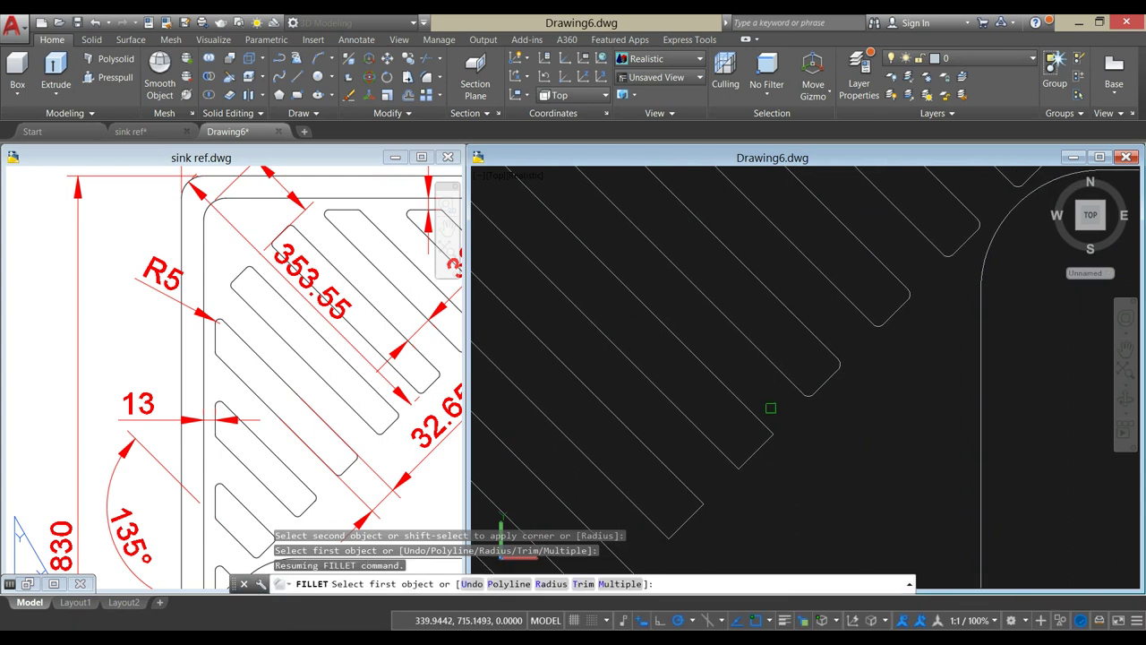
left_click(759, 454)
left_click(755, 469)
left_click(746, 463)
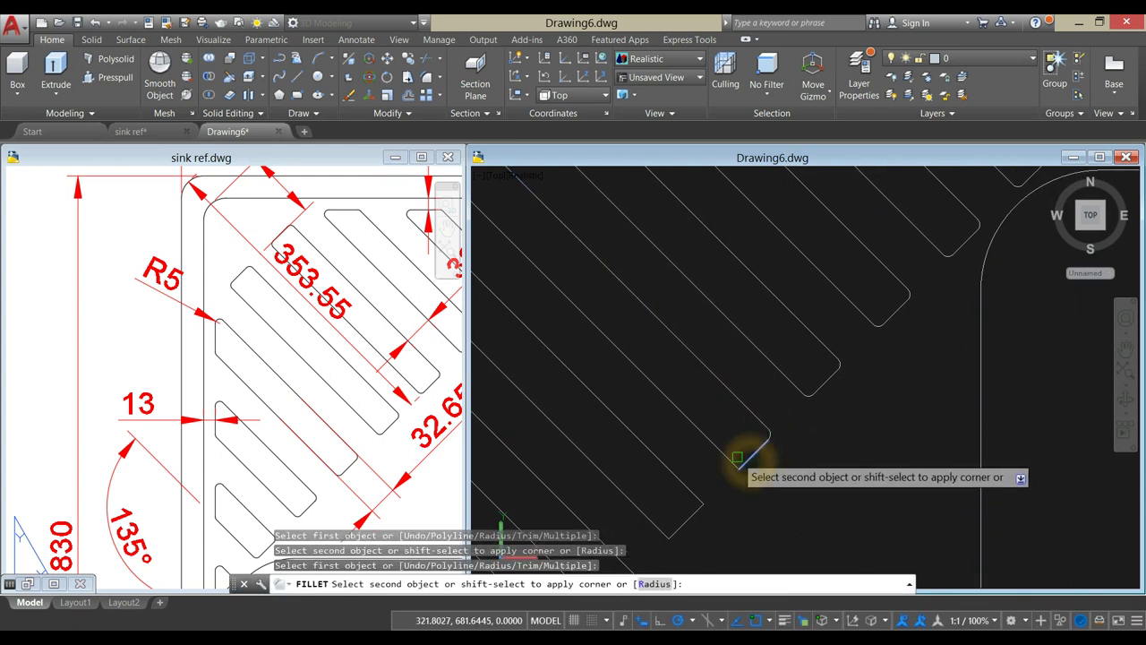
left_click(720, 453)
- Fillet the two lower-right end corners of the uppermost groove starting at the left edge with radius 5
scroll(695, 481, "down", 2)
middle_click_drag(695, 481, 732, 378)
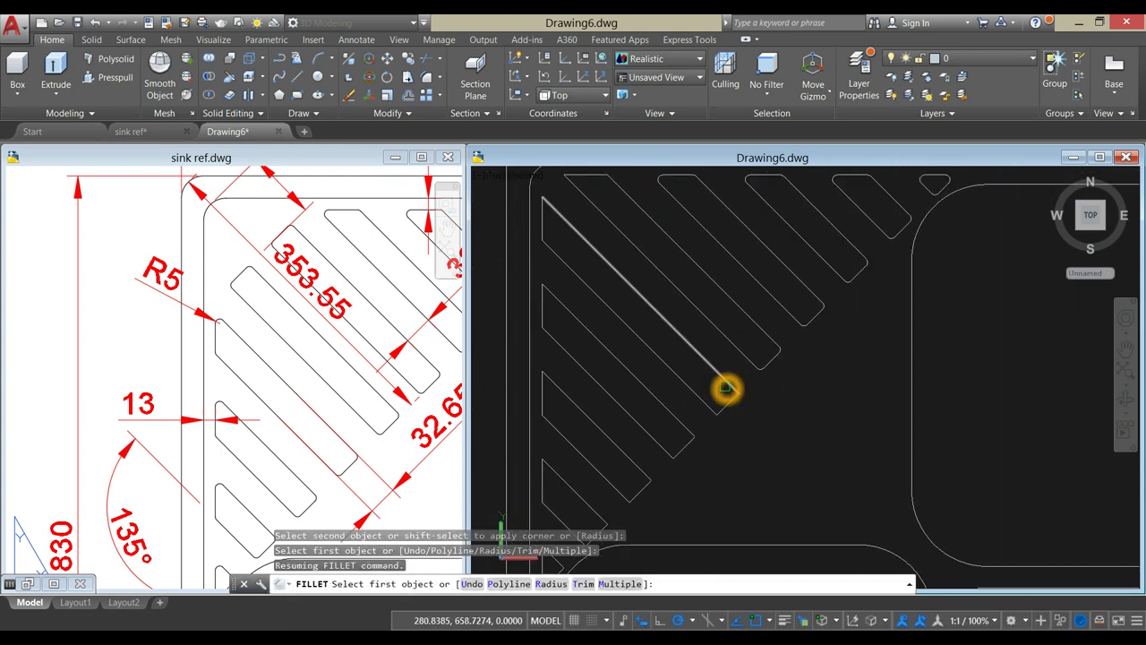
left_click(728, 407)
scroll(726, 399, "up", 2)
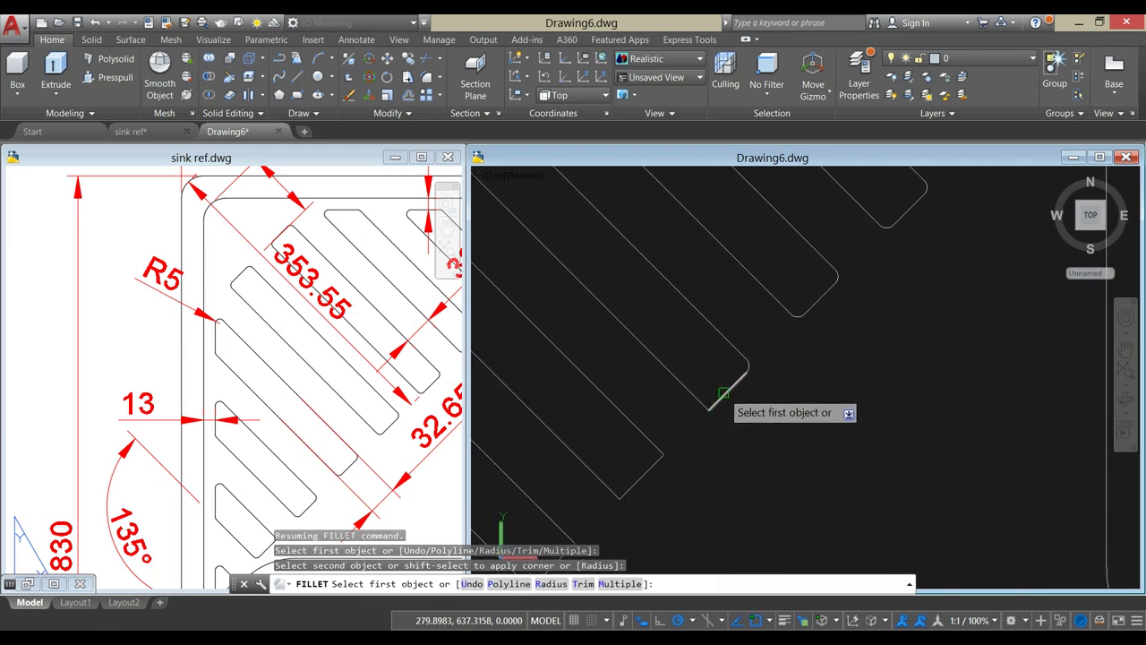
left_click(723, 395)
left_click(683, 385)
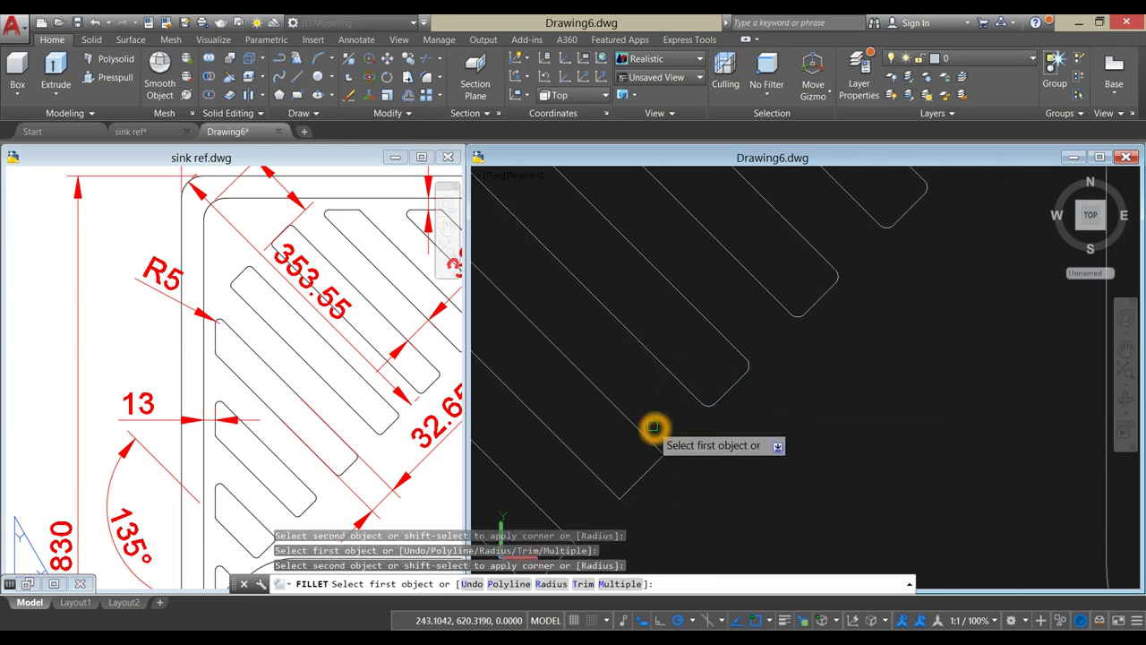
- Fillet the two lower-right end corners of the second groove down the left edge with radius 5
left_click(648, 433)
left_click(650, 448)
middle_click_drag(645, 465, 746, 365)
left_click(742, 384)
left_click(691, 384)
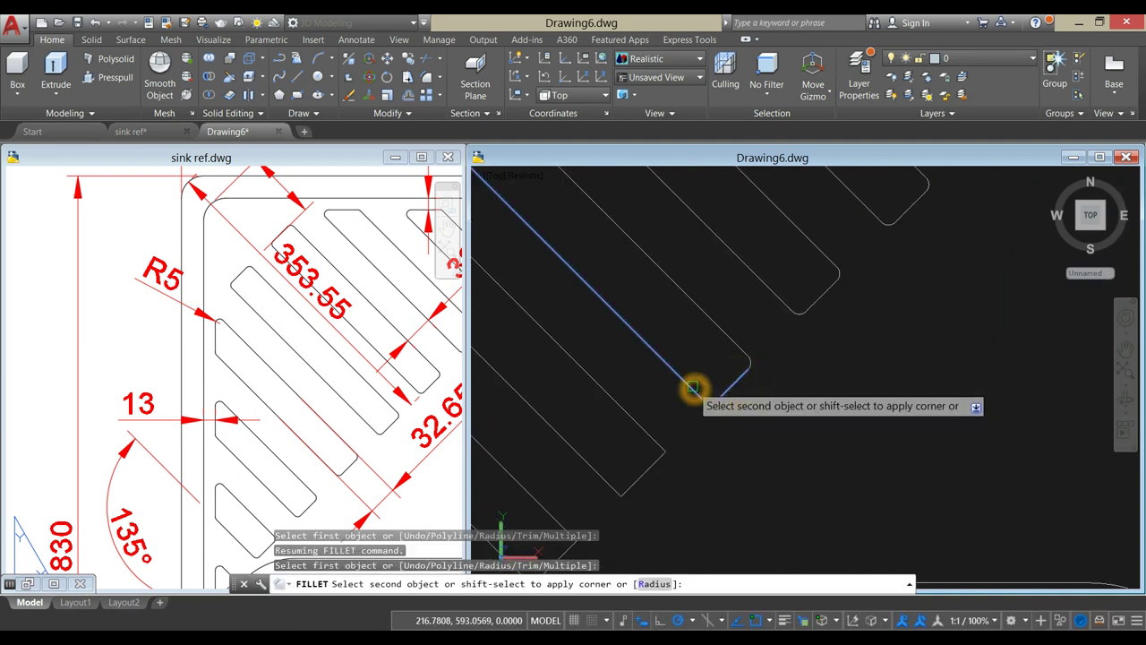
- Fillet the two lower-right end corners of the third groove down the left edge with radius 5
left_click(651, 426)
left_click(654, 452)
middle_click_drag(657, 463, 779, 364)
left_click(775, 374)
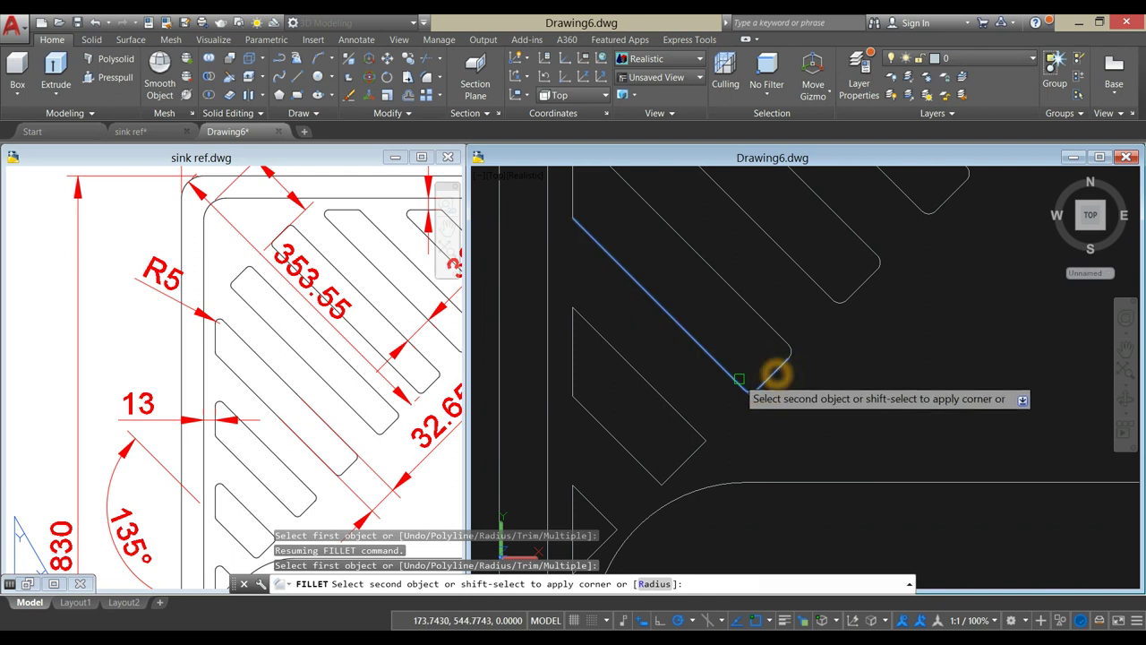
left_click(739, 380)
- Fillet the two lower-right end corners of the short groove just above the lower-left triangular one with radius 5
left_click(690, 424)
left_click(686, 456)
left_click(678, 463)
left_click(646, 460)
- Fillet the three corners of the small triangular groove beside the lower-left bowl with radius 5
middle_click_drag(647, 459, 764, 325)
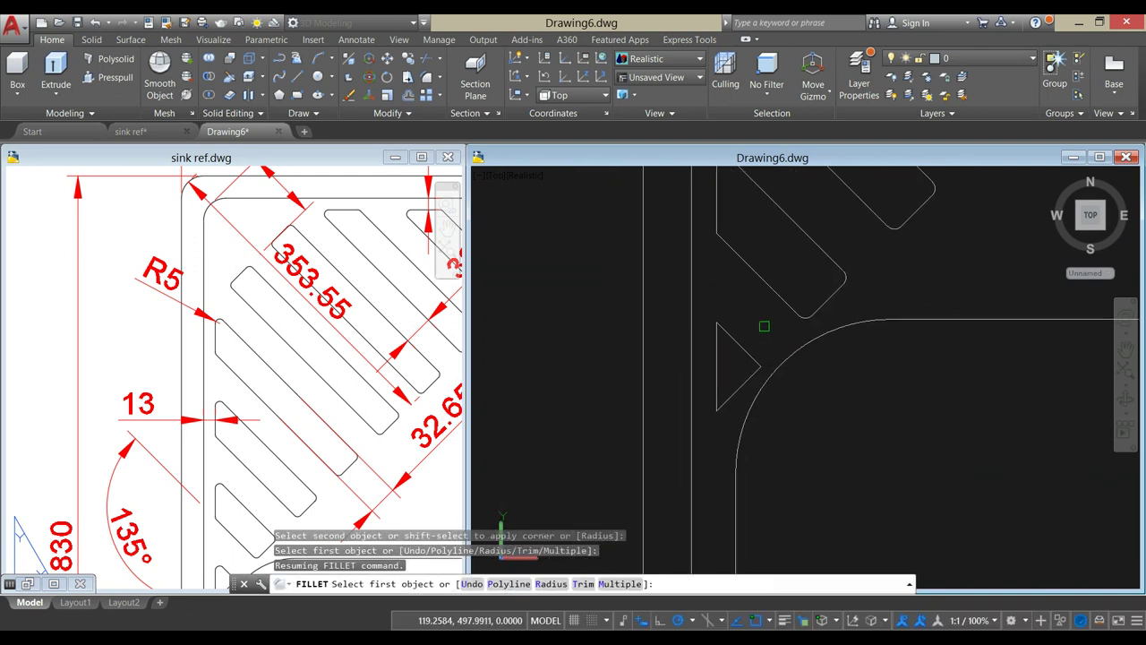
left_click(747, 356)
left_click(744, 380)
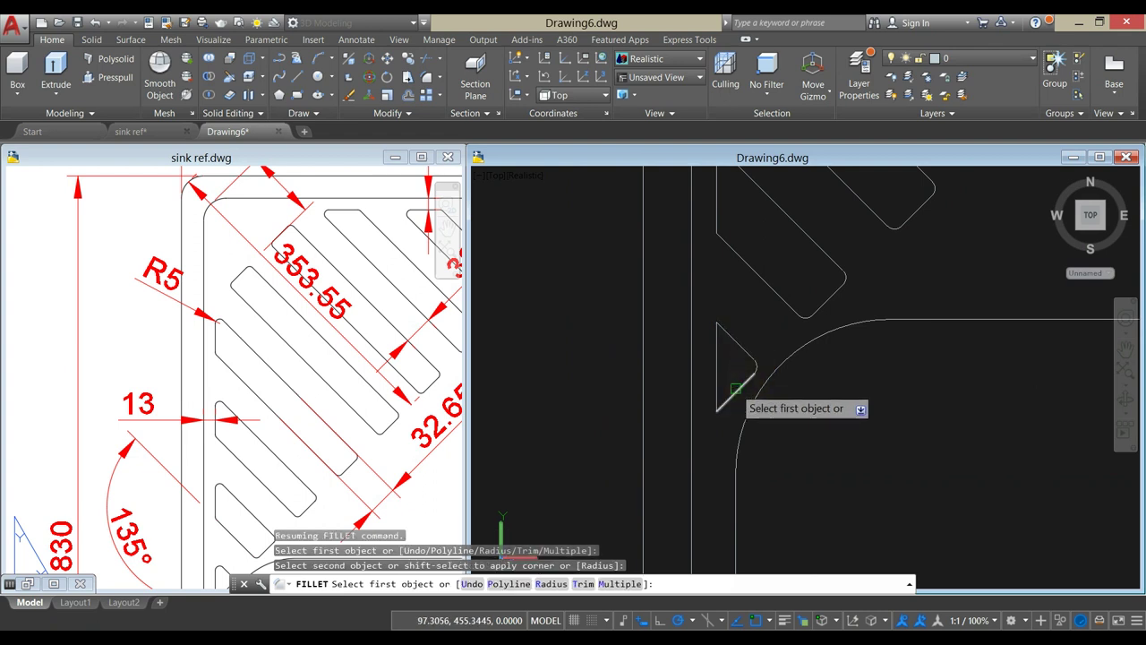
left_click(736, 391)
left_click(719, 386)
left_click(719, 335)
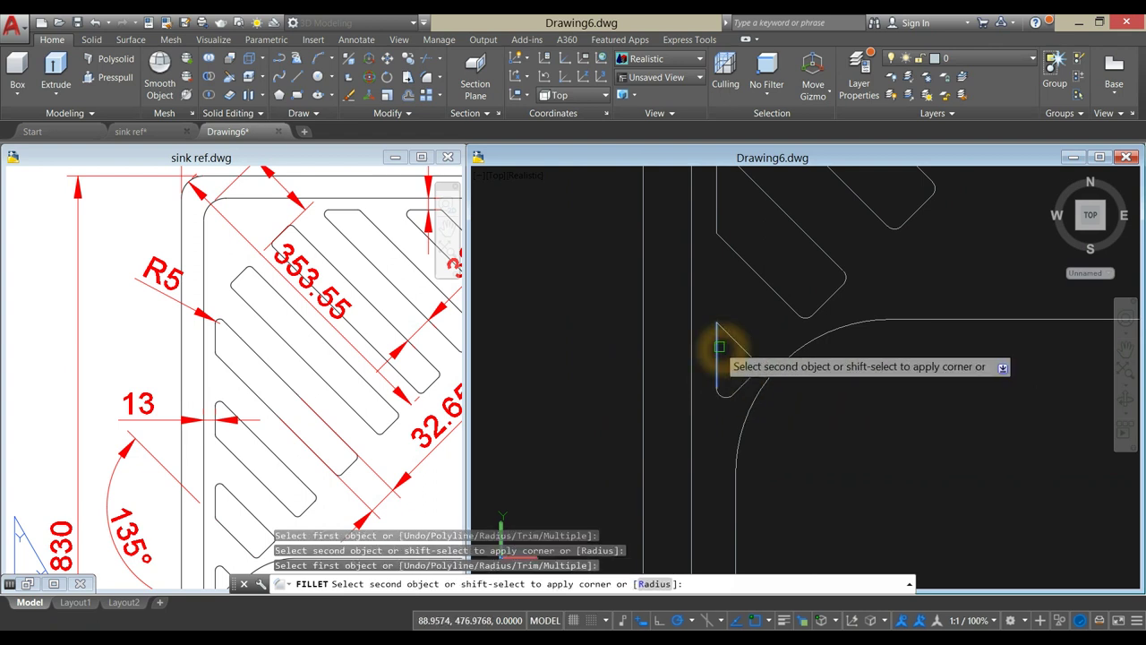
left_click(728, 336)
- Fillet the two left-edge corners of the short groove just above the lower-left triangular one with radius 5
middle_click_drag(735, 276, 718, 361)
left_click(723, 345)
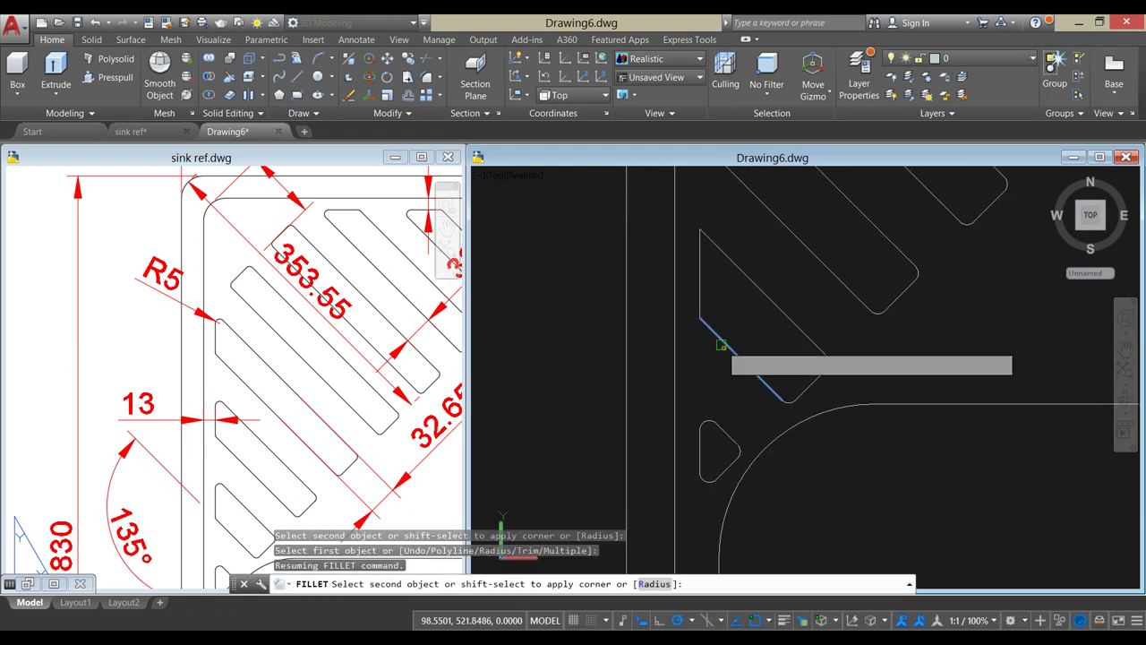
left_click(699, 291)
left_click(708, 248)
left_click(707, 263)
- Fillet the two left-edge corners of the third groove down the left edge with radius 5
middle_click_drag(726, 250, 682, 457)
left_click(681, 368)
left_click(657, 324)
left_click(677, 275)
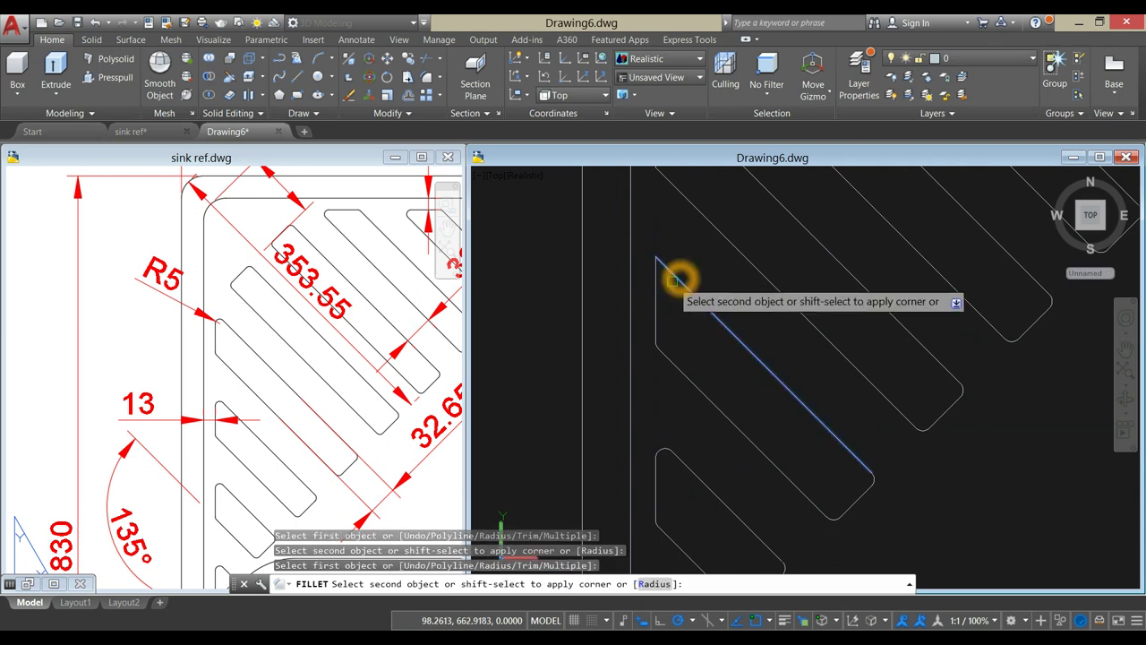
left_click(660, 300)
- Fillet the two left-edge corners of the second groove down the left edge with radius 5
middle_click_drag(660, 300, 684, 427)
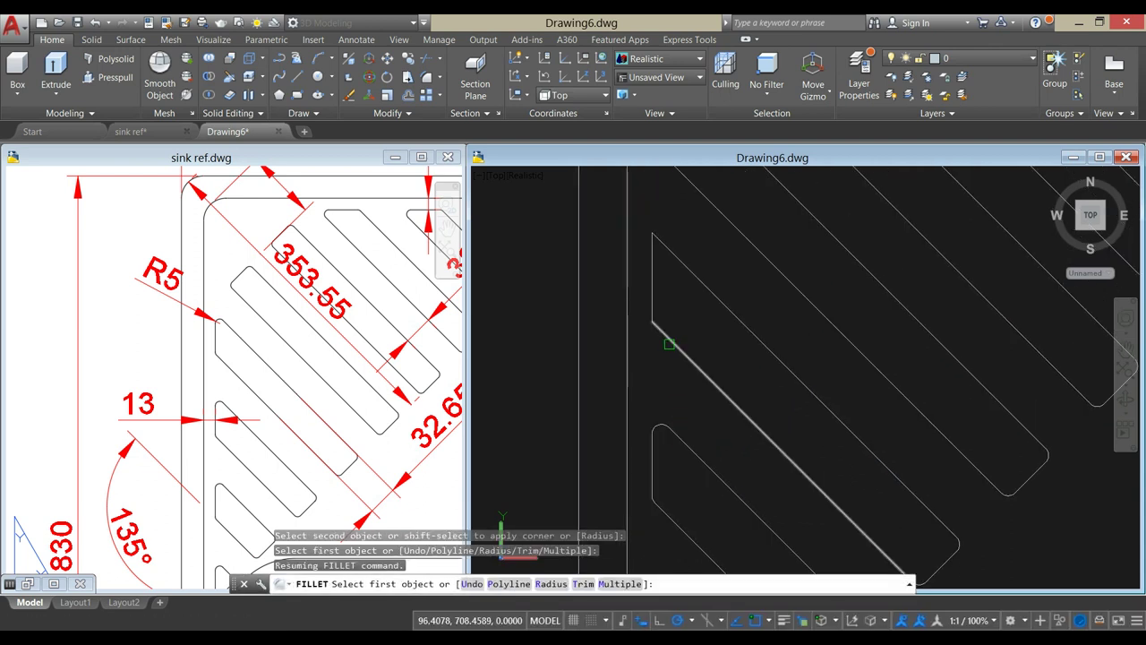
left_click(672, 337)
left_click(657, 302)
left_click(672, 249)
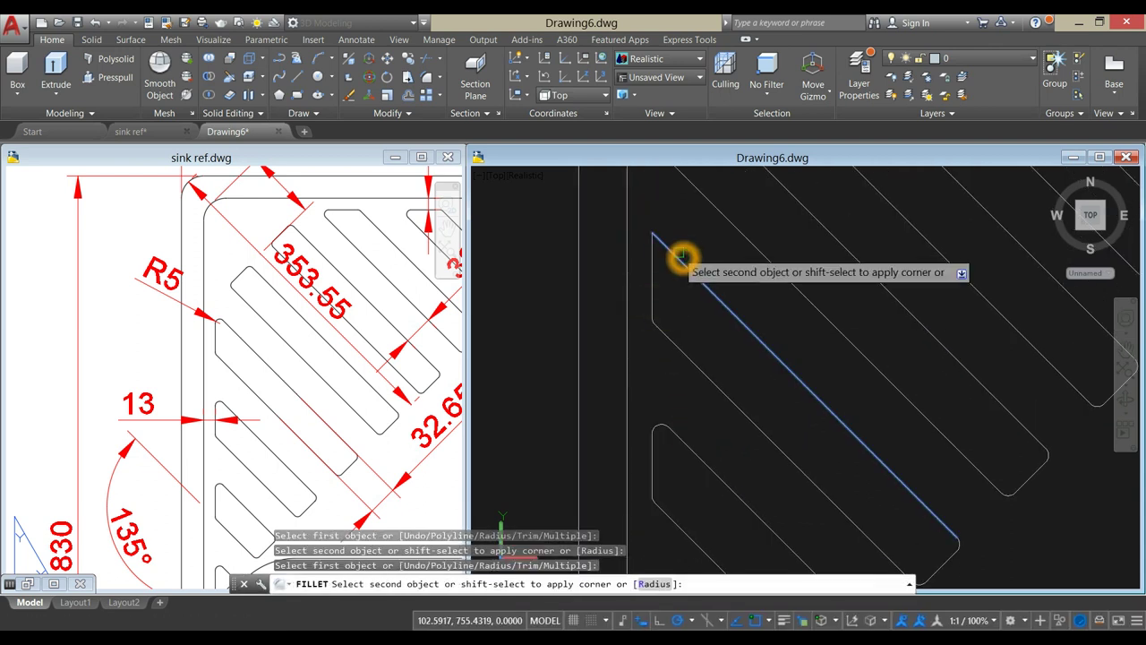
left_click(652, 270)
- Fillet the two left-edge corners of the uppermost groove starting at the left edge with radius 5
scroll(627, 520, "up", 2)
scroll(690, 467, "up", 1)
scroll(679, 466, "down", 1)
scroll(707, 358, "down", 3)
middle_click_drag(731, 256, 658, 401)
left_click(658, 400)
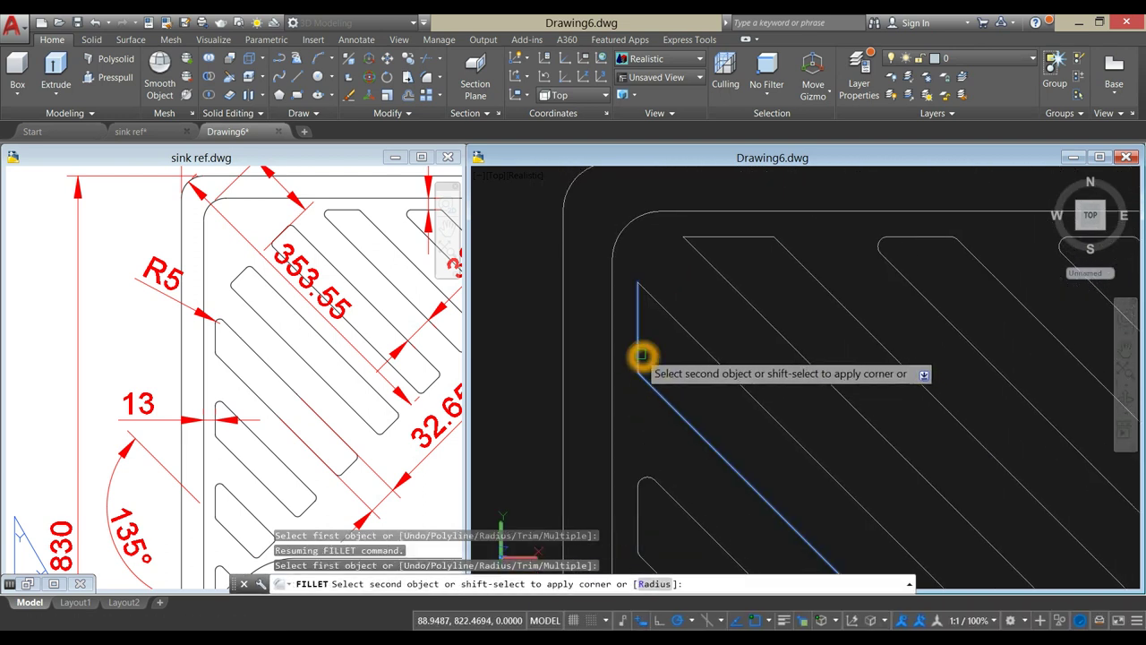
left_click(640, 358)
left_click(663, 303)
left_click(639, 320)
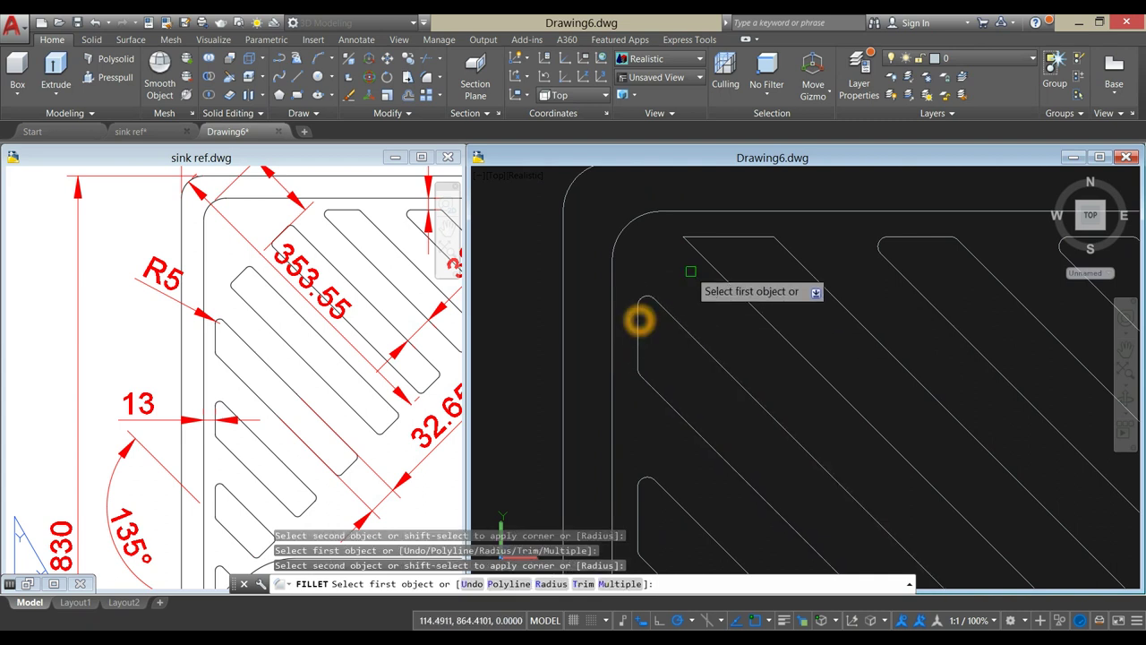
- Fillet the two upper corners of the fifth groove from the right along the upper edge with radius 5 and end the Fillet command
left_click(703, 259)
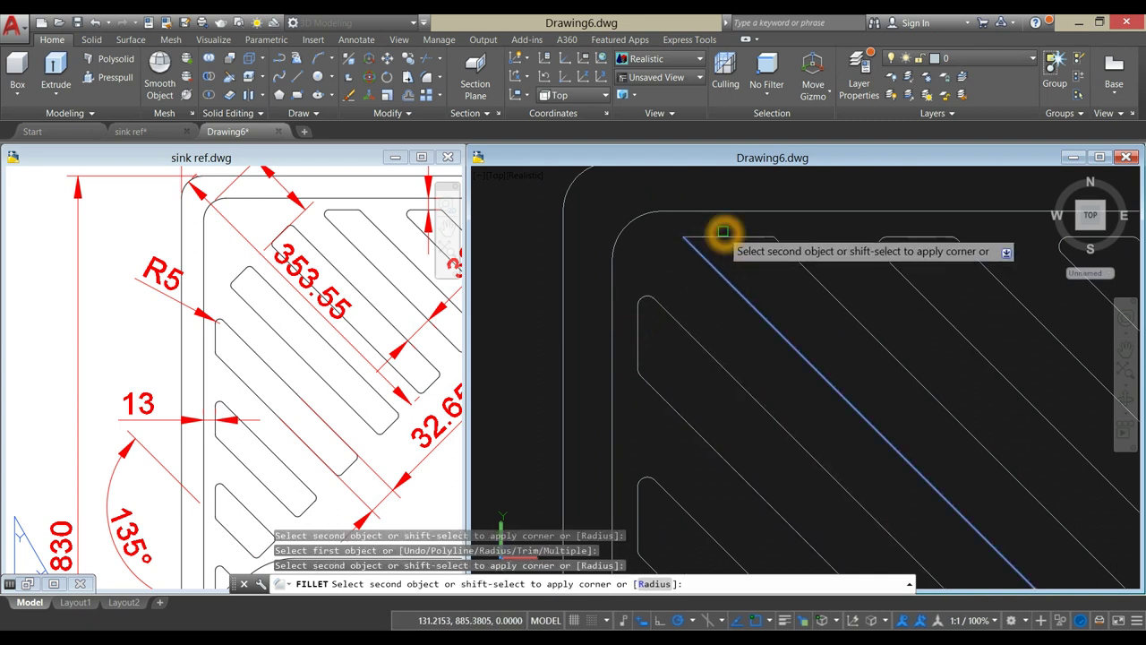
left_click(721, 239)
left_click(768, 248)
left_click(773, 263)
scroll(778, 271, "down", 4)
middle_click_drag(778, 271, 658, 235)
scroll(768, 233, "down", 5)
right_click(792, 292)
left_click(810, 296)
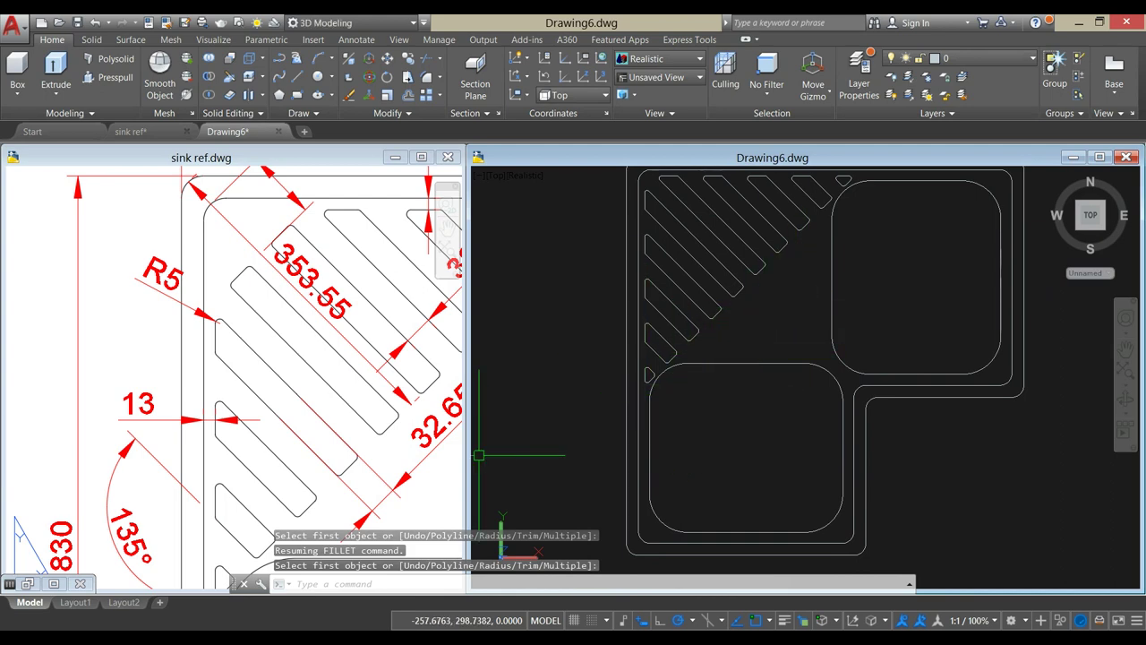
- Examine the dimensions locating the lower bowl's drain circles in the sink ref.dwg reference drawing
left_click(266, 475)
scroll(210, 349, "down", 3)
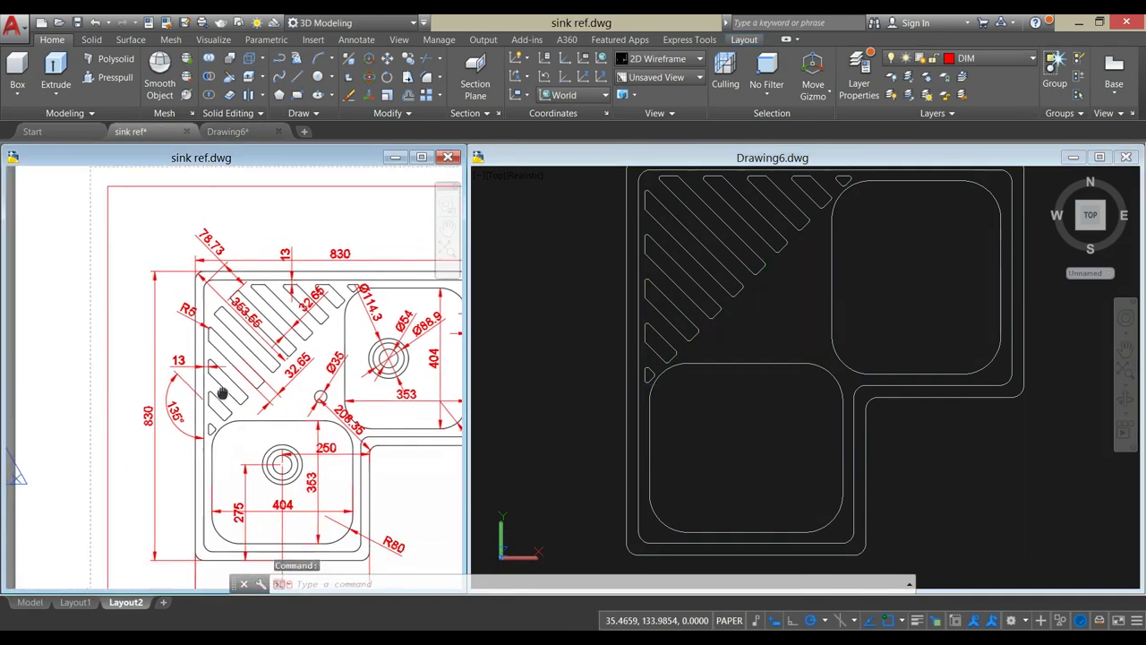
scroll(219, 390, "down", 1)
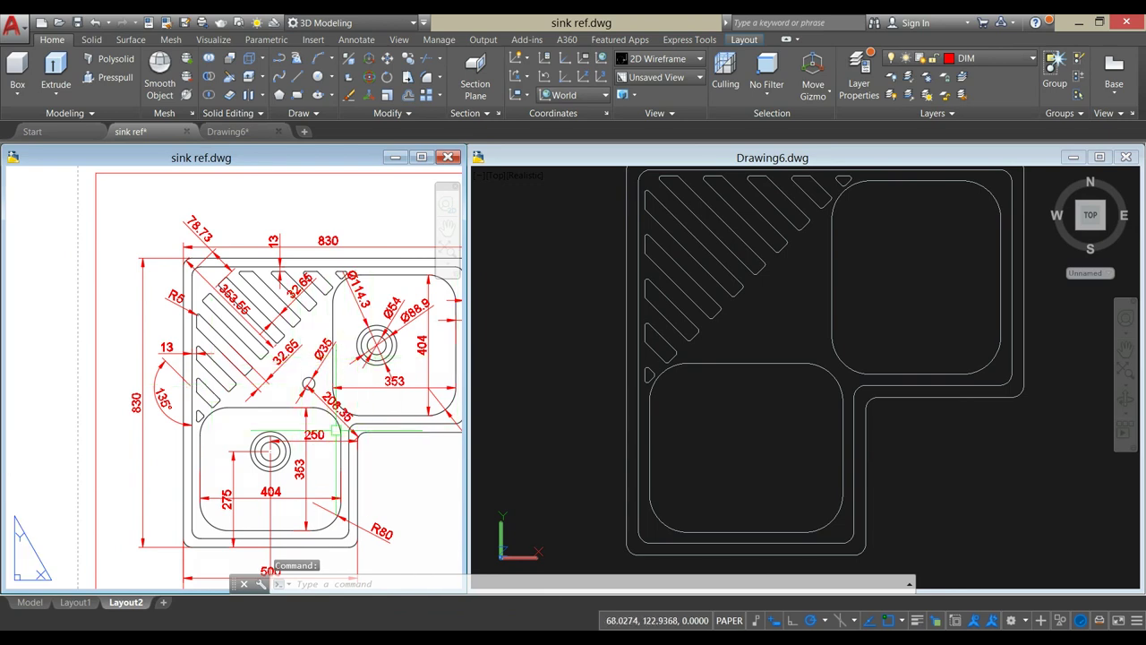
middle_click_drag(337, 439, 347, 357)
scroll(339, 372, "down", 1)
scroll(339, 373, "up", 2)
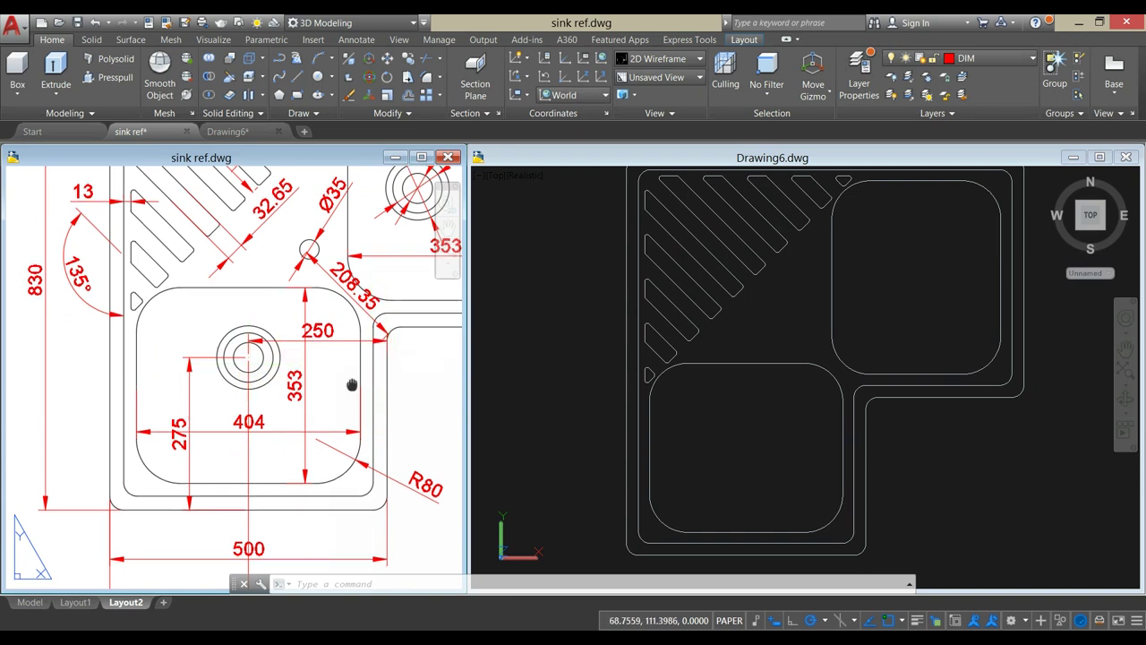
middle_click_drag(352, 385, 352, 365)
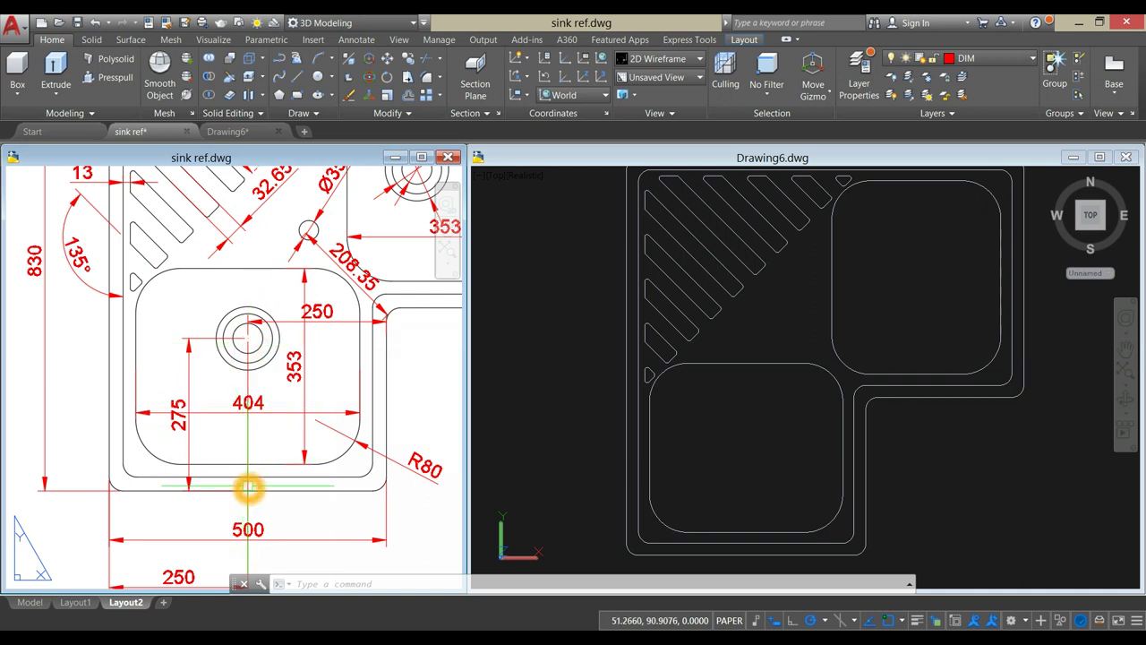
- In Drawing6.dwg, start a line at the upper endpoint of the outer vertical edge beside the lower bowl
left_click(878, 475)
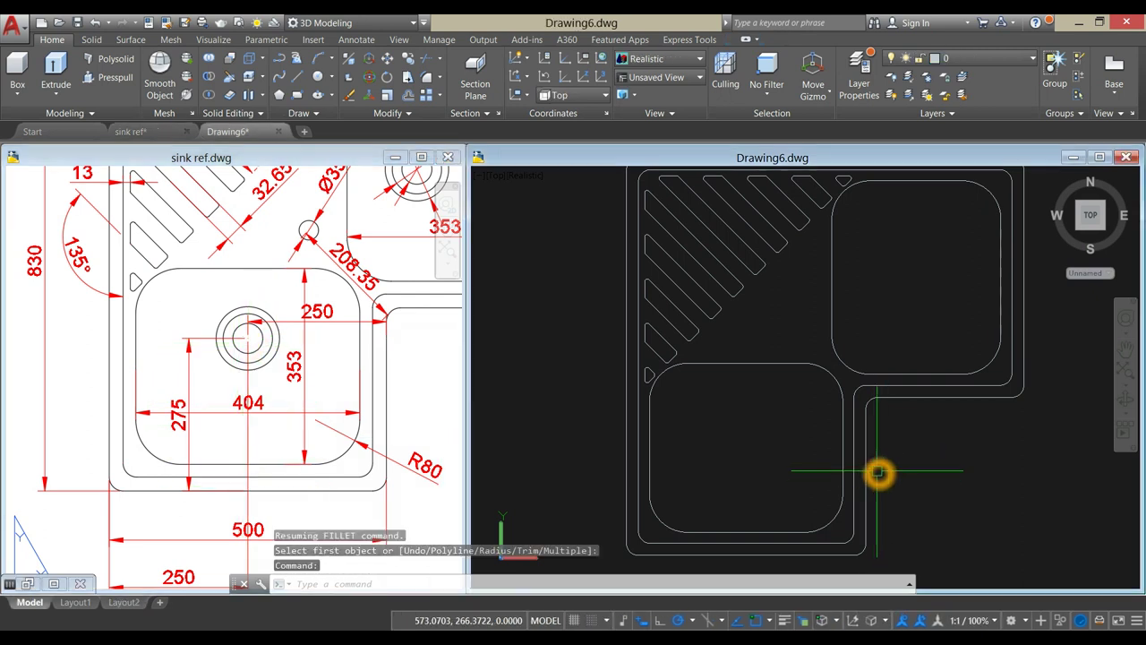
type("l")
key("Return")
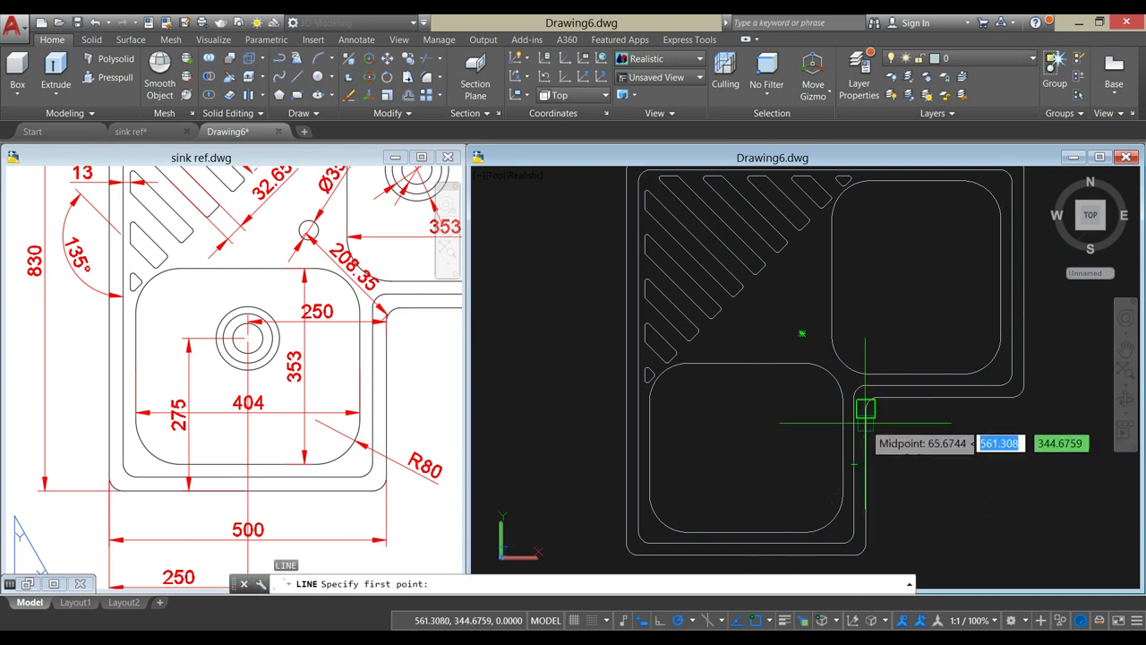
left_click(865, 409)
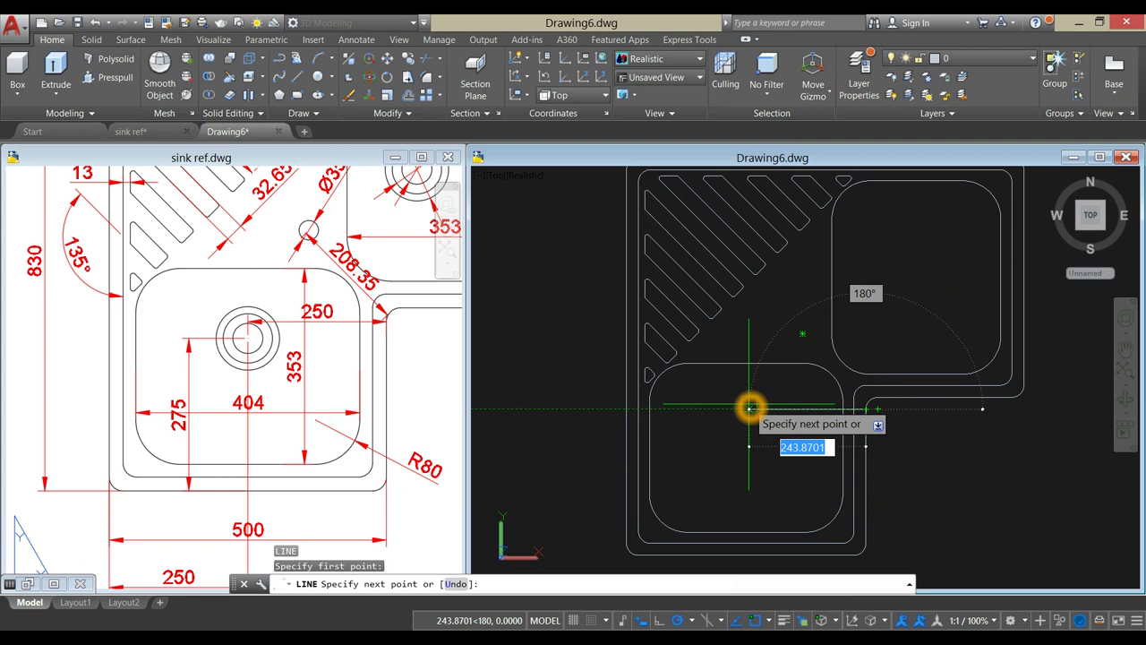
- Finish the horizontal guide line 250 long, running leftward from the outline's outer edge beside the lower bowl, and erase one leftover object
type("250")
key("Return")
right_click(744, 451)
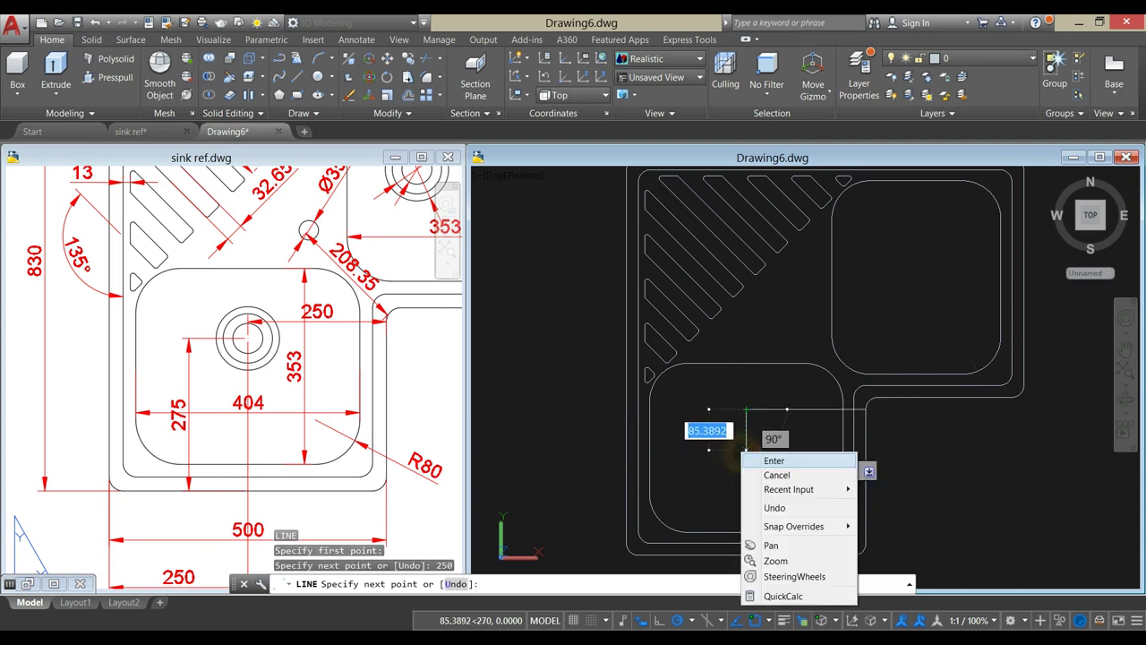
left_click(761, 458)
middle_click_drag(760, 454, 767, 406)
key("Delete")
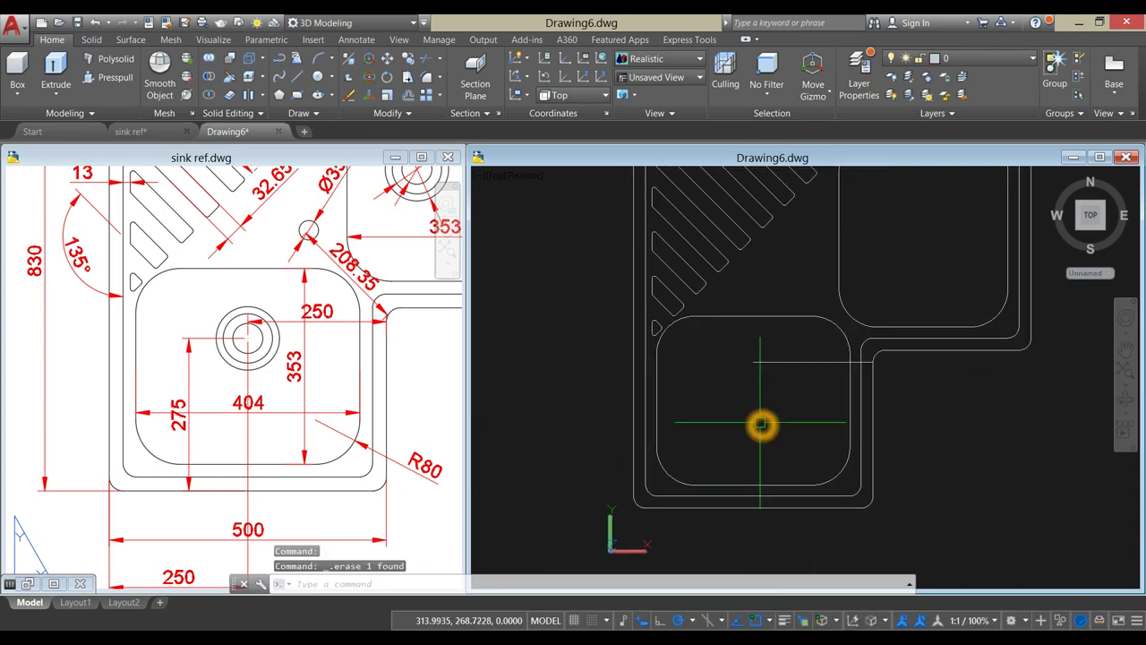
- Draw a vertical guide line 275 long upward from the outline's bottom edge, aligned with the left end of the horizontal guide line
key("Return")
right_click(761, 426, "shift")
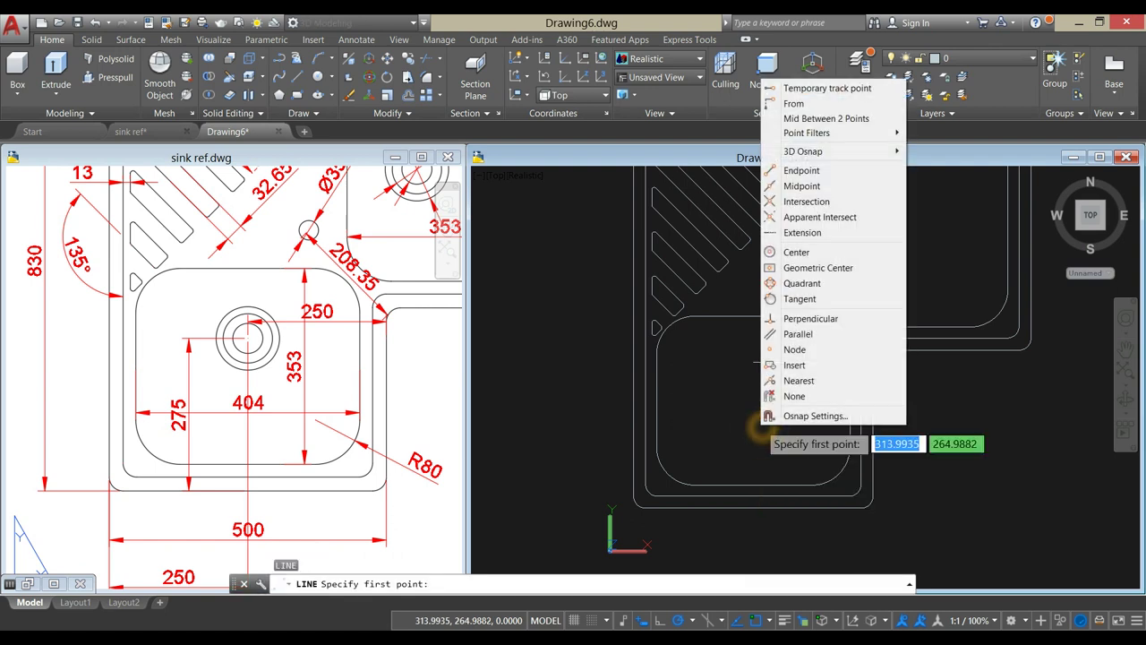
left_click(846, 88)
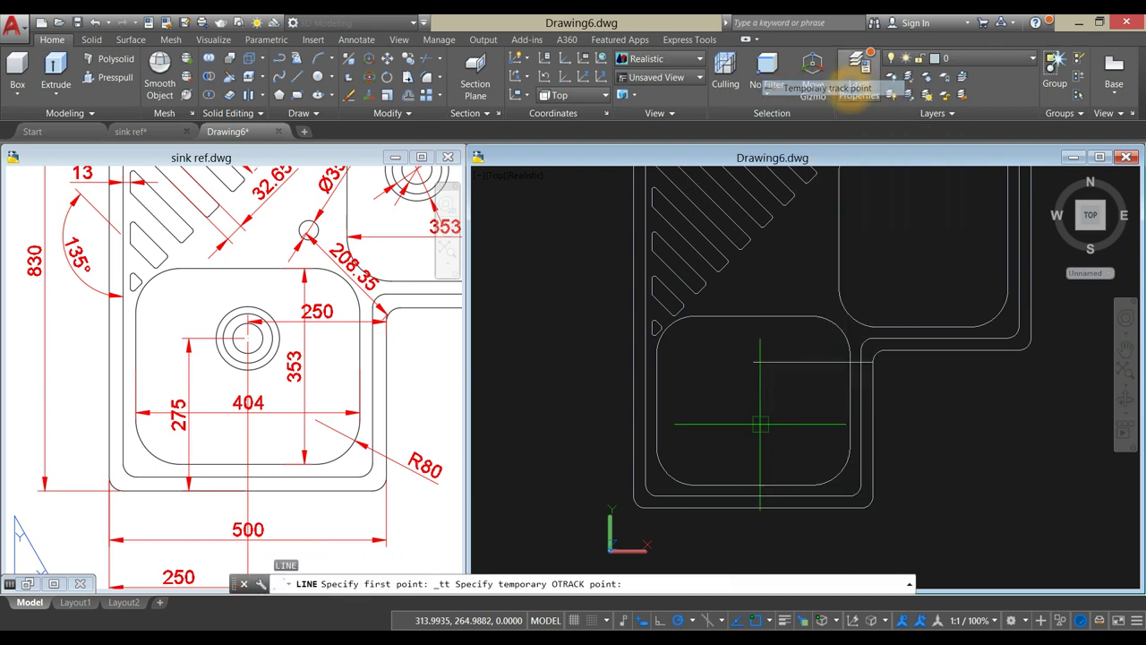
left_click(753, 363)
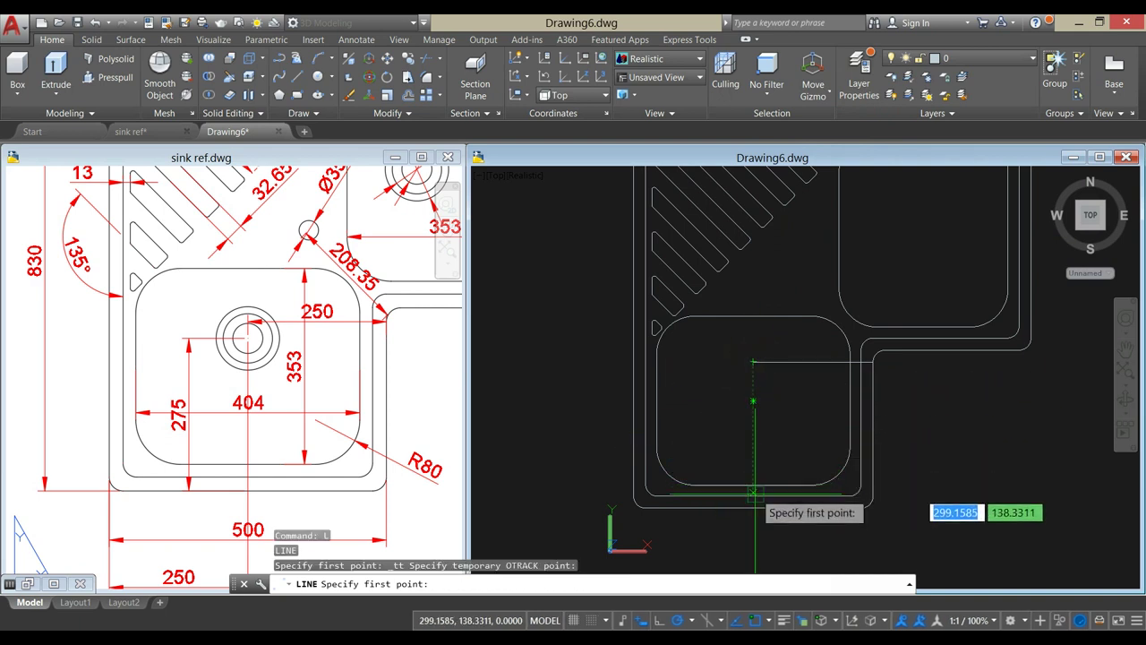
scroll(754, 498, "up", 2)
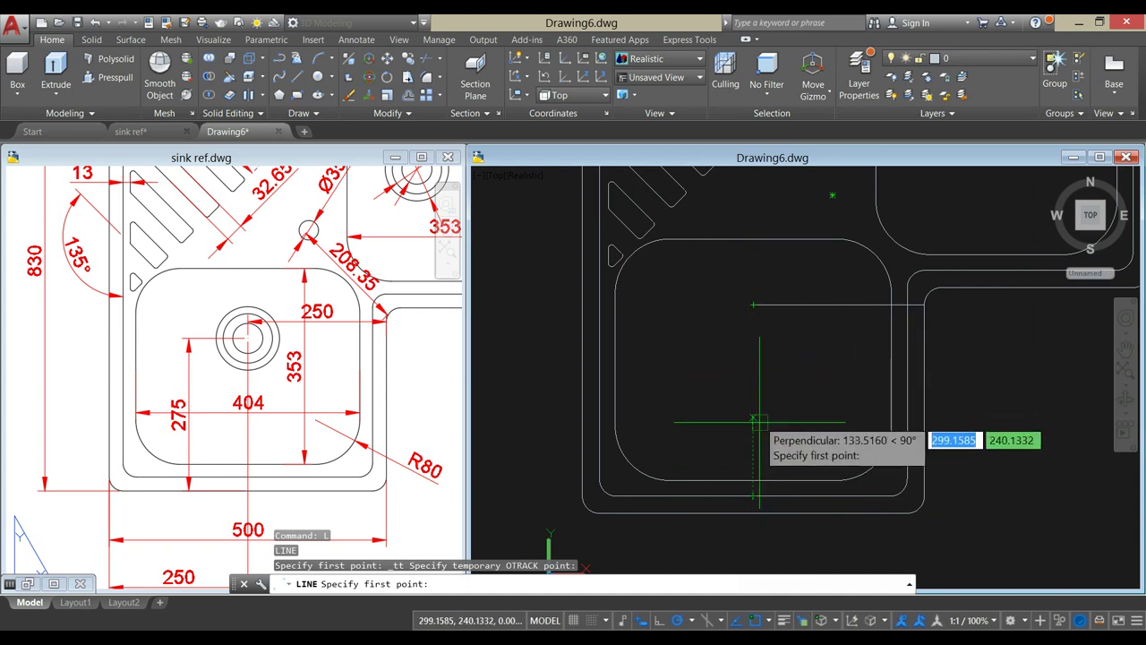
left_click(753, 499)
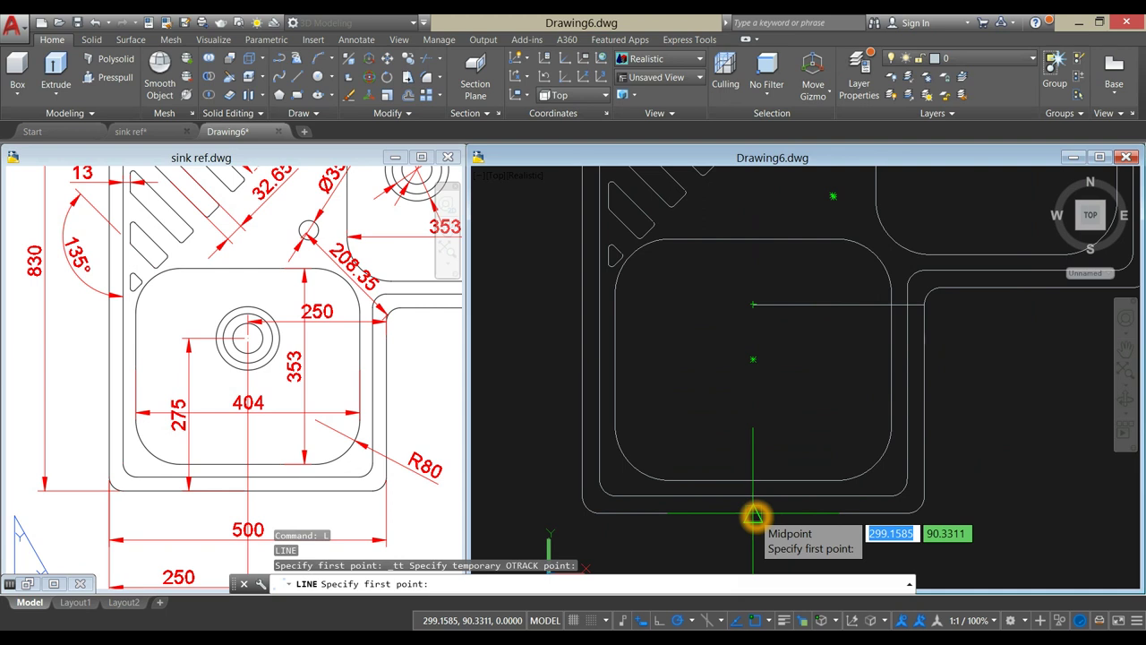
left_click(753, 514)
left_click(747, 330)
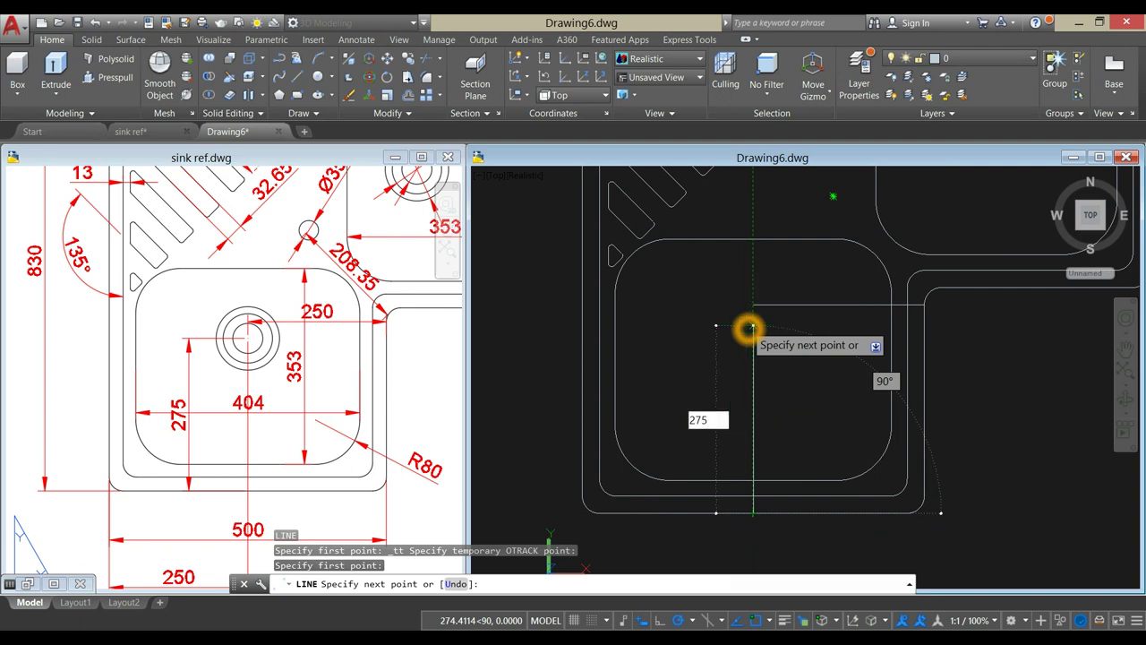
key("Return")
right_click(785, 329)
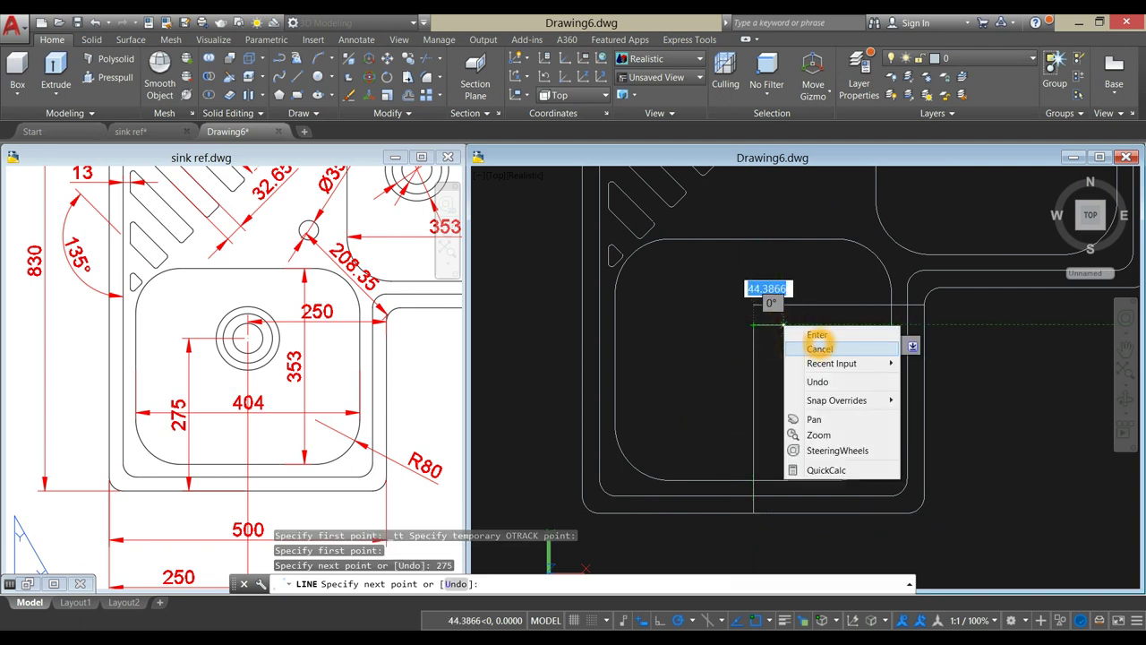
left_click(818, 349)
- Move the horizontal guide line so its left end meets the upper end of the vertical guide line
left_click(776, 305)
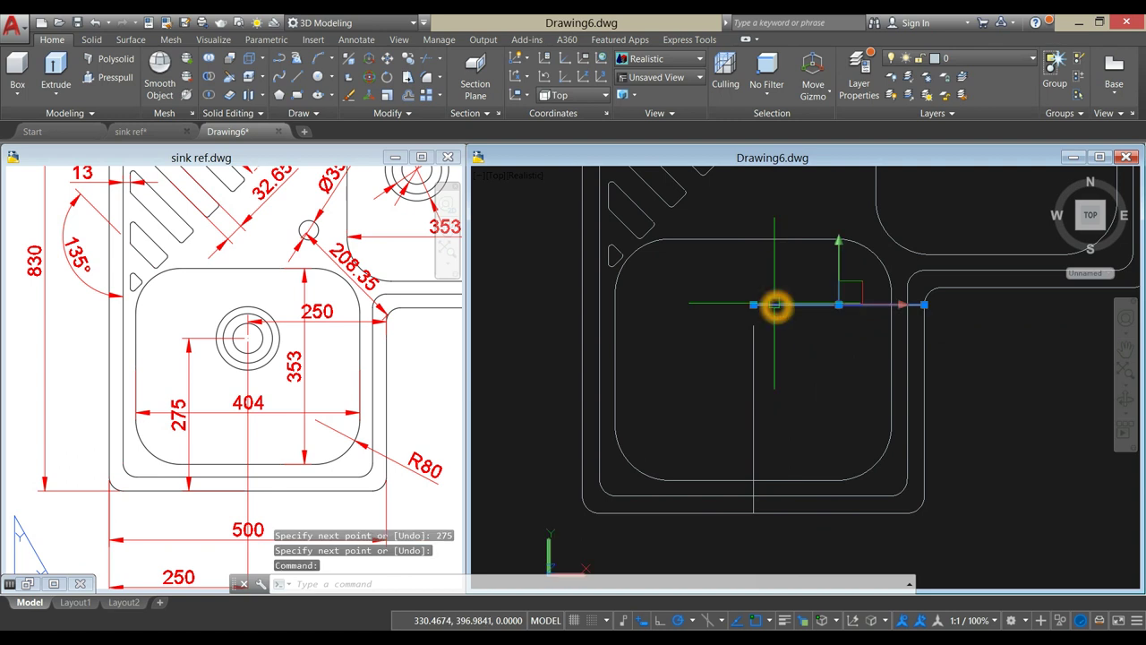
right_click(776, 303)
left_click(783, 349)
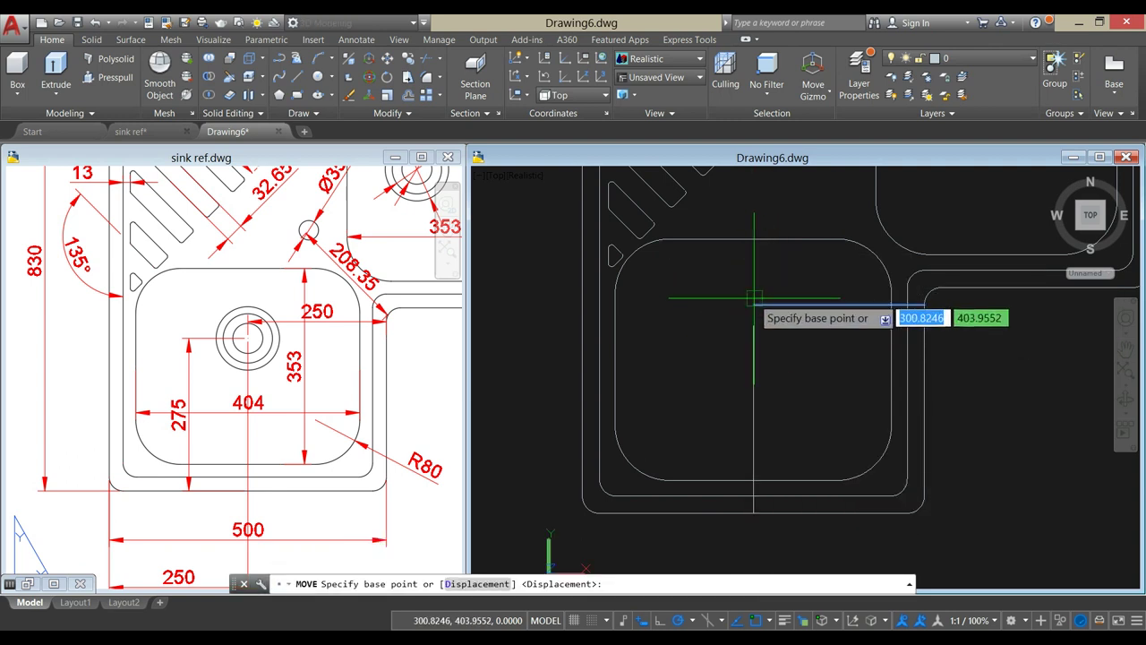
left_click(750, 304)
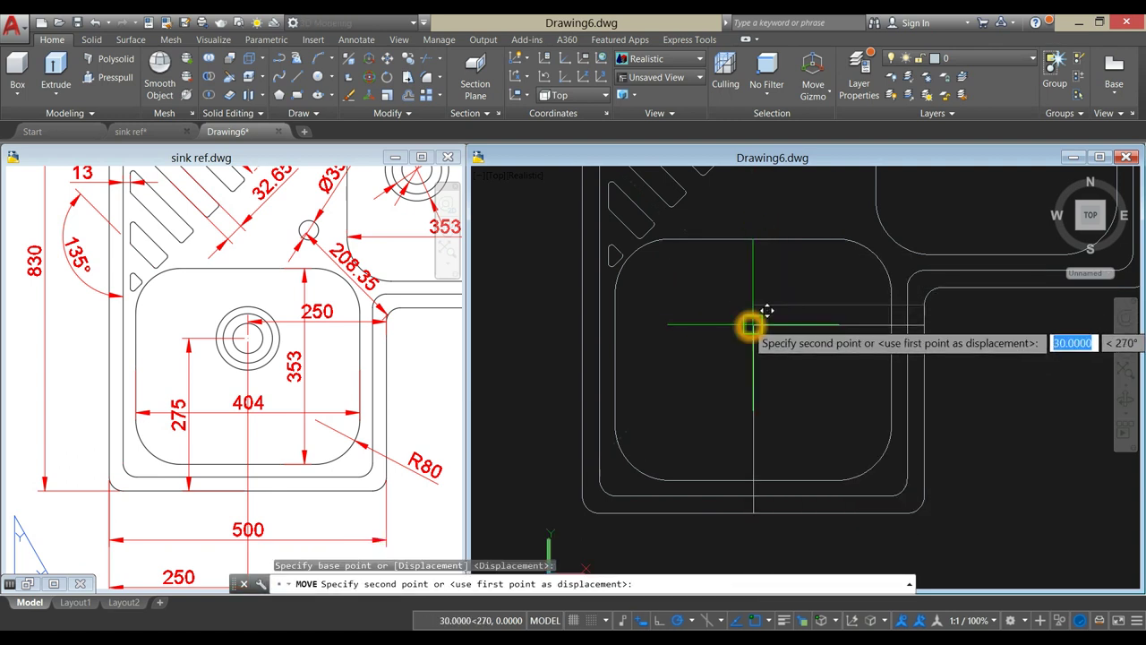
left_click(752, 326)
key("Escape")
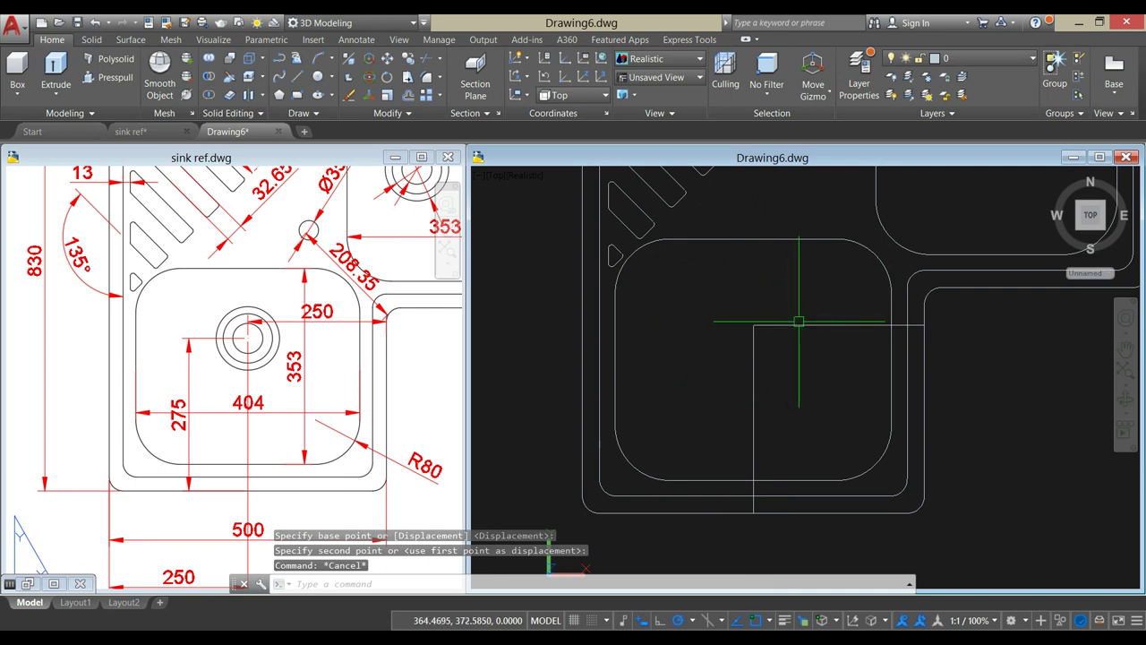
left_click(805, 328)
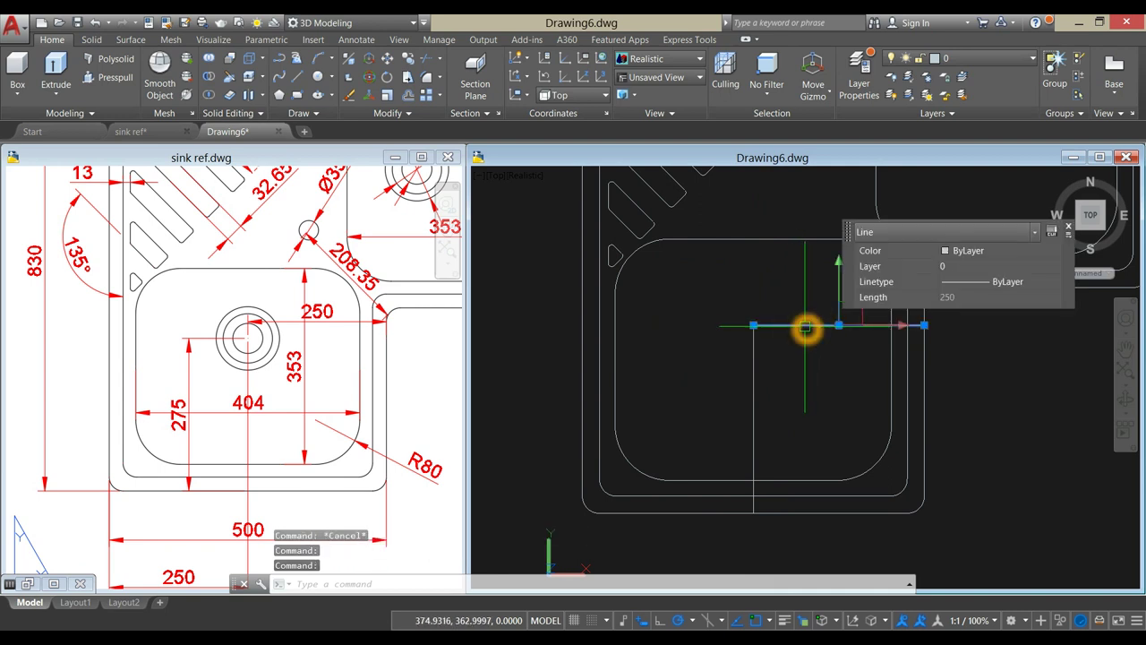
key("Escape")
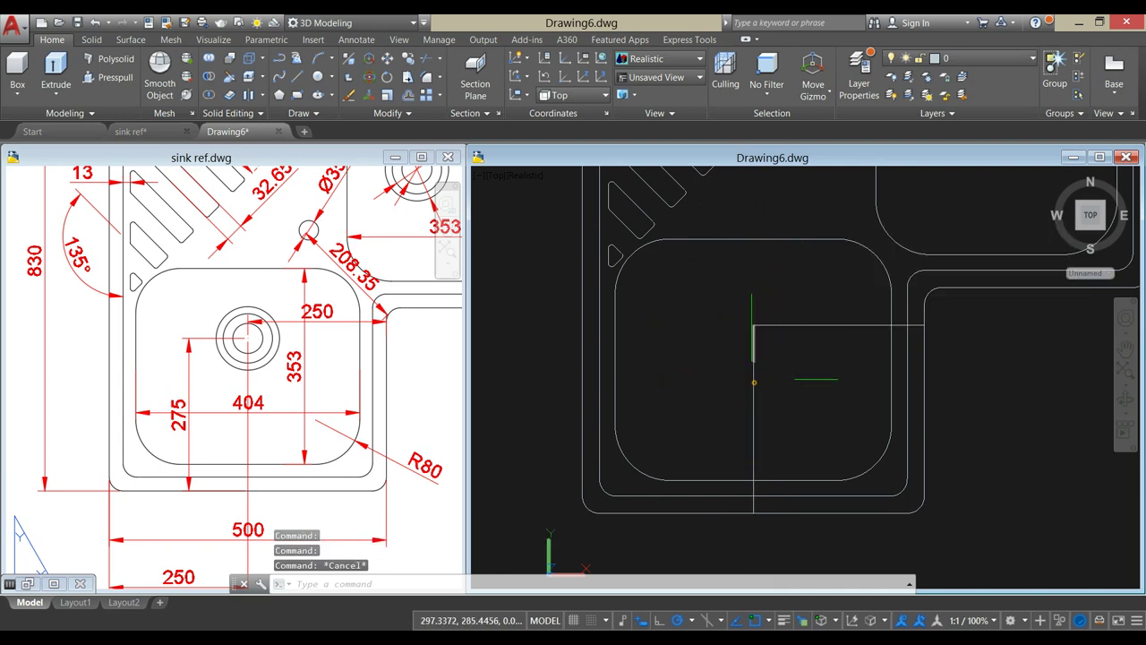
left_click(753, 378)
key("Escape")
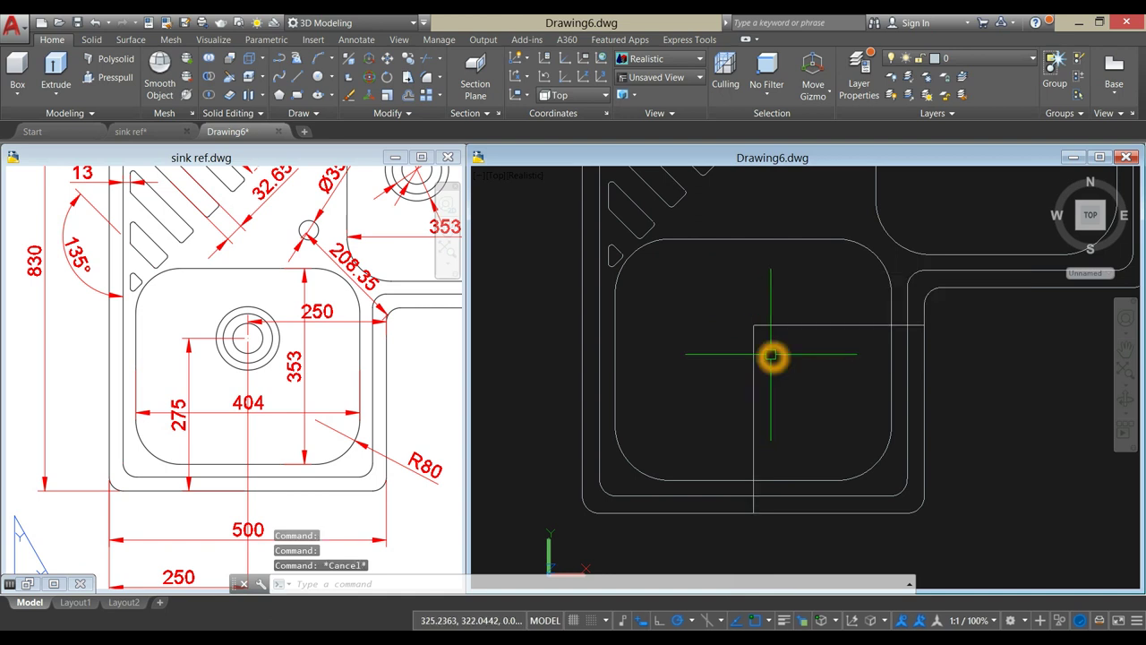
type("c")
key("Return")
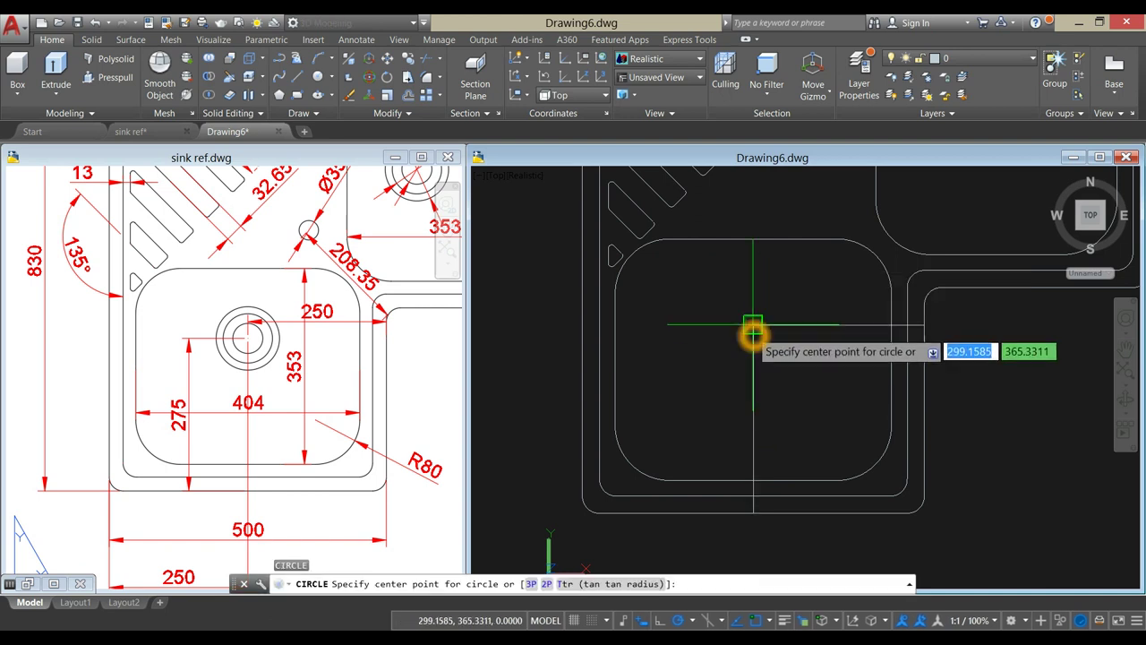
left_click(753, 325)
middle_click_drag(761, 299, 751, 324)
key("Return")
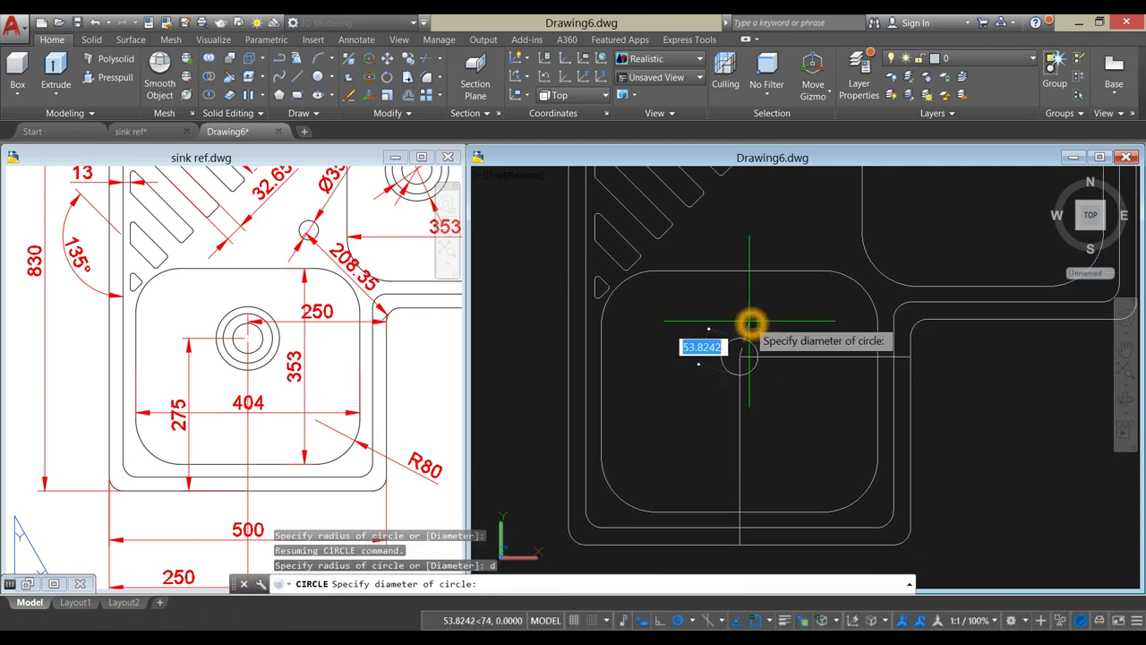
key("Escape")
- Bring the drain diameters into view on the reference drawing and draw a 54-diameter circle at the guide lines' intersection
left_click(333, 358)
middle_click_drag(333, 383, 238, 534)
left_click(792, 397)
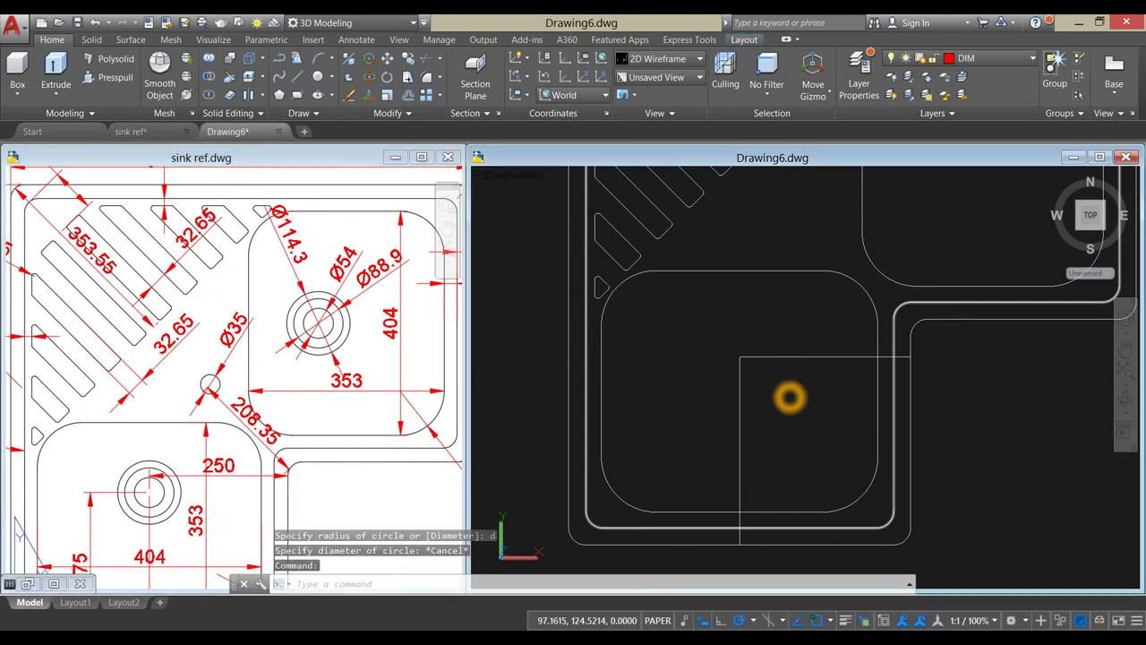
type("c")
key("Return")
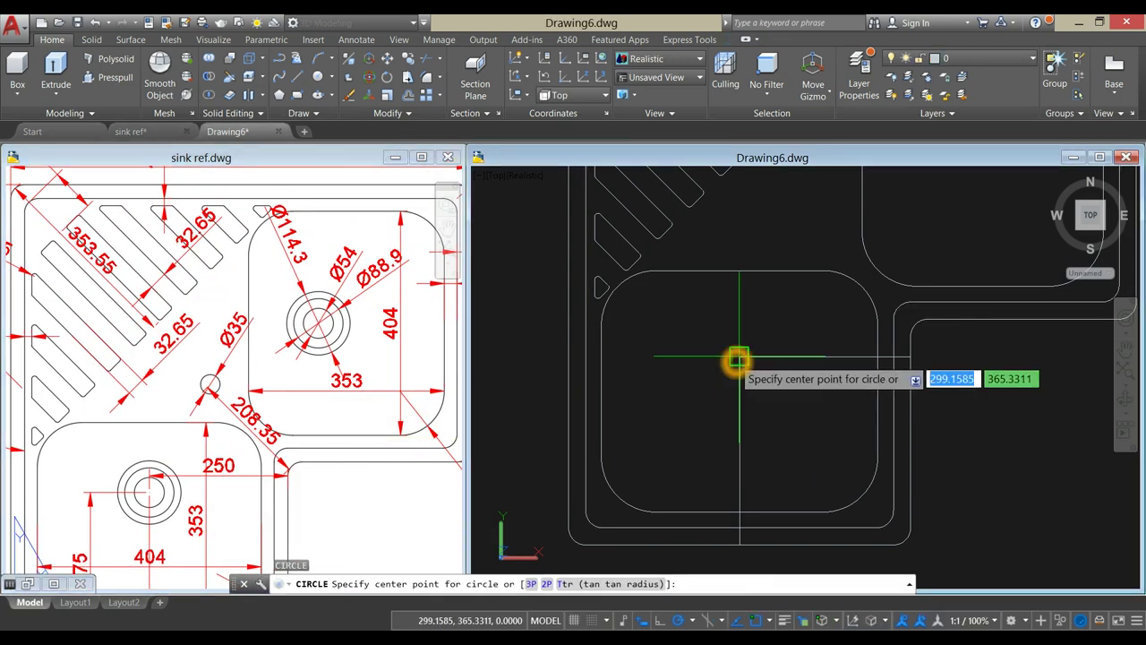
left_click(739, 357)
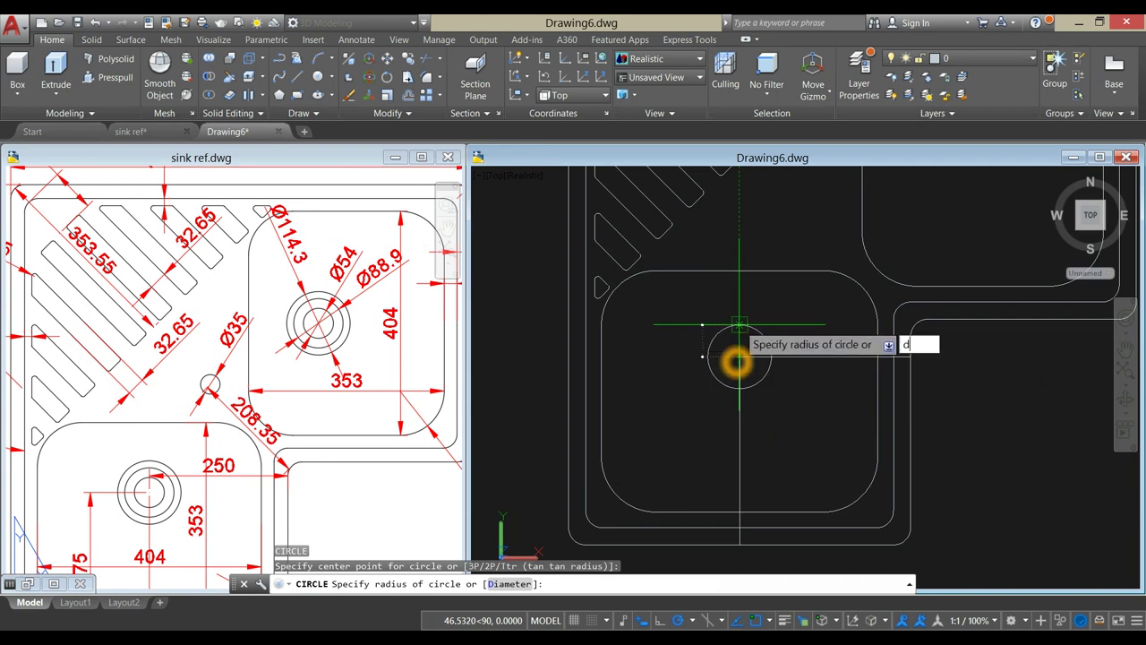
key("Return")
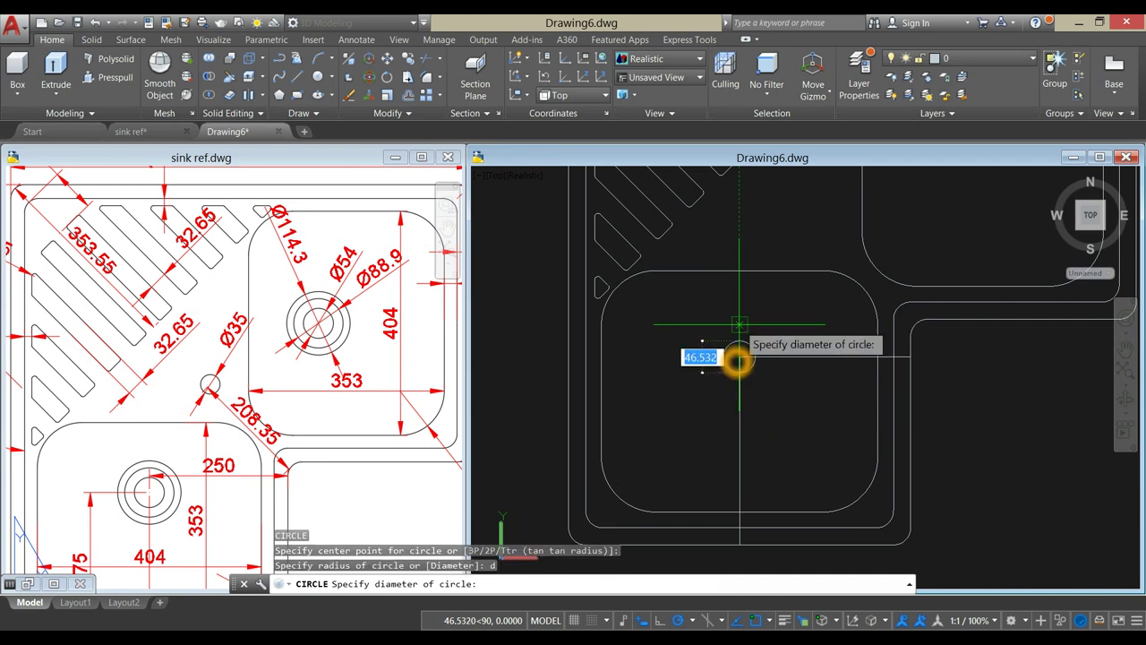
key("Return")
- Add a concentric circle with a diameter of 88.9 around the lower bowl's inner drain circle
right_click(759, 326)
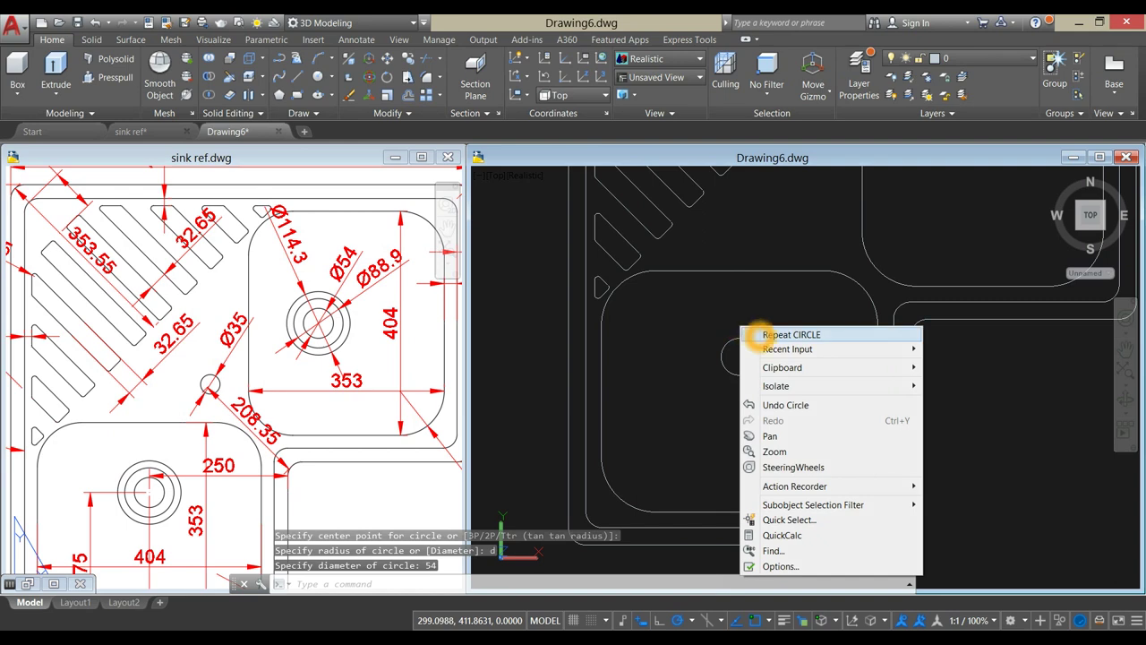
left_click(786, 333)
scroll(747, 359, "up", 6)
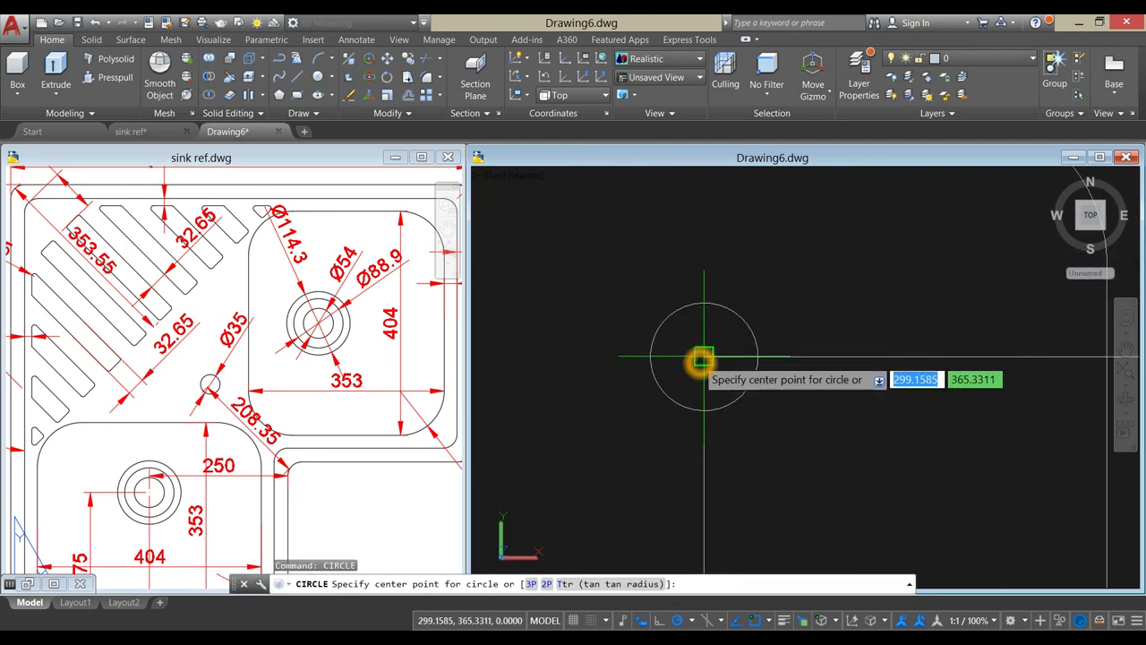
left_click(704, 356)
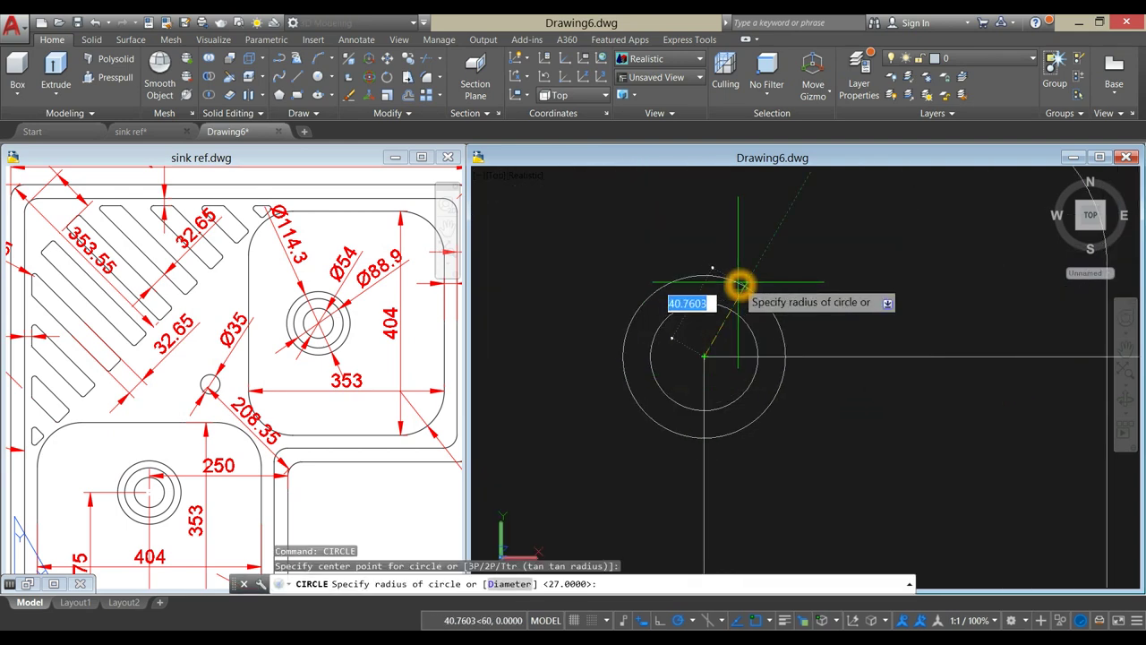
key("Return")
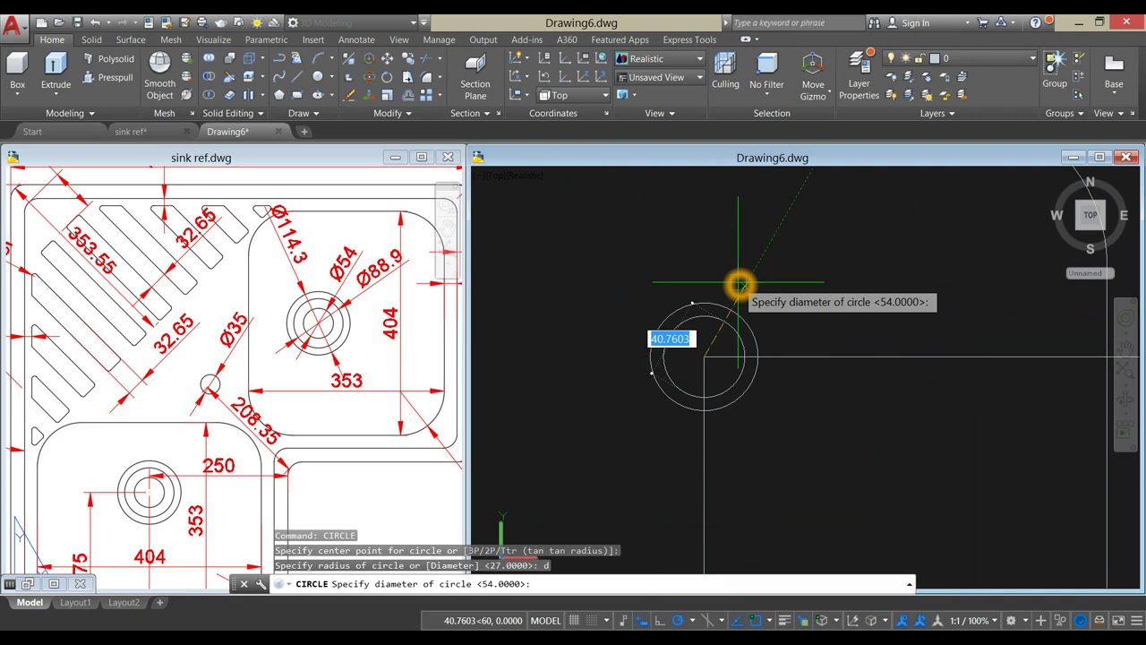
type("88.9")
key("Return")
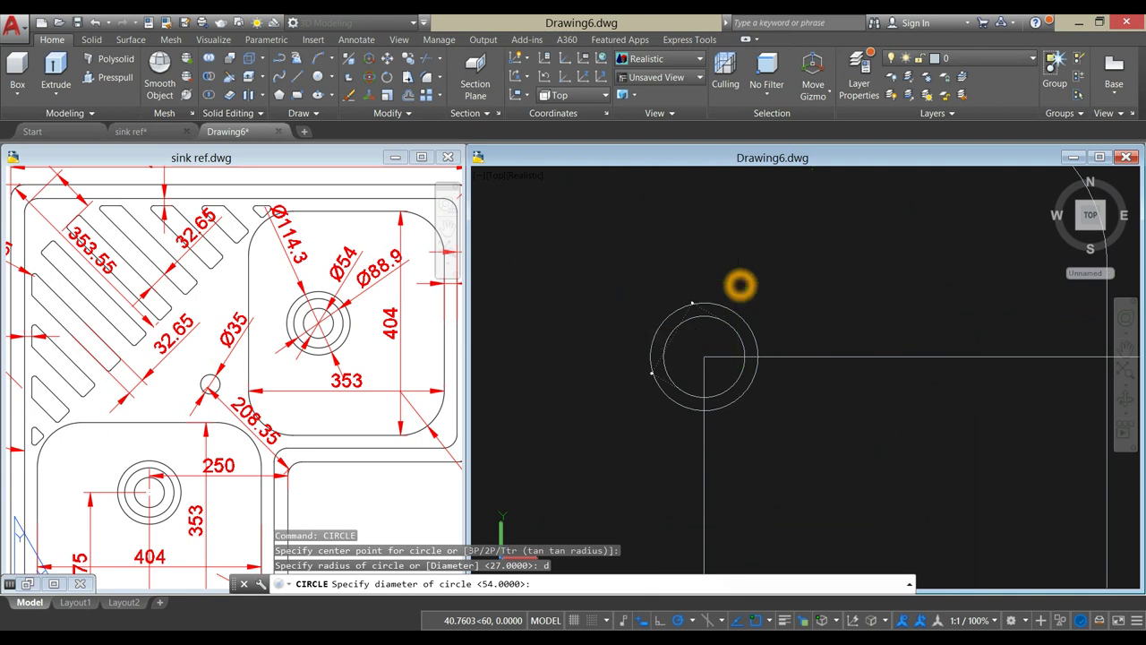
- Add an outermost concentric drain circle with a diameter of 114.3 at the same center in the lower bowl
right_click(757, 257)
left_click(788, 264)
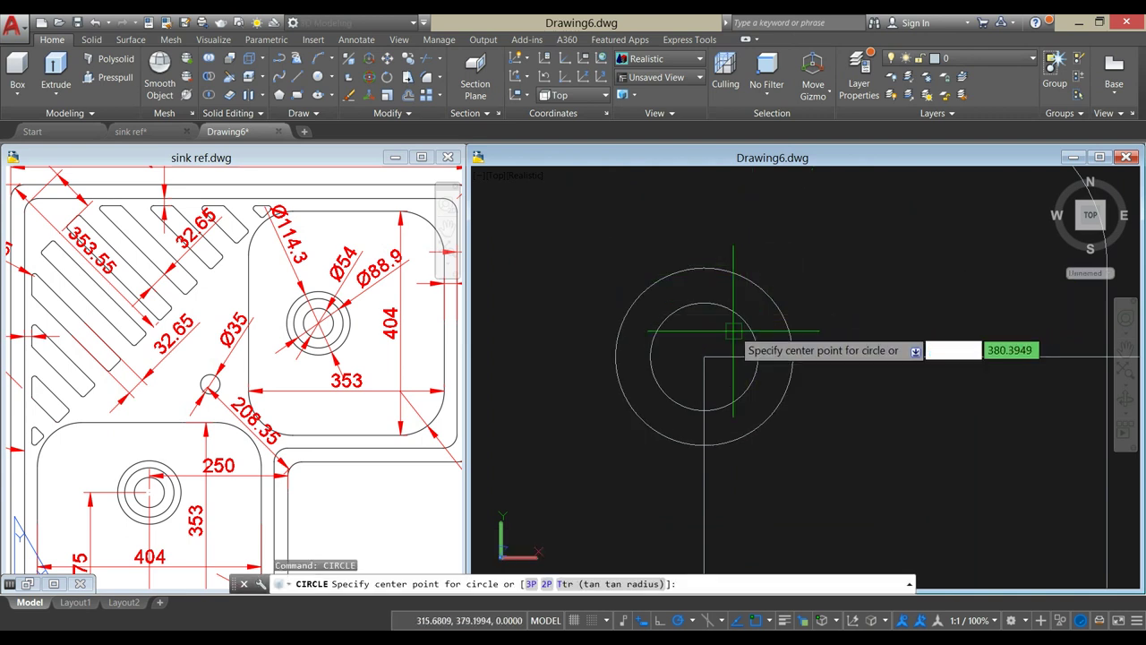
left_click(703, 356)
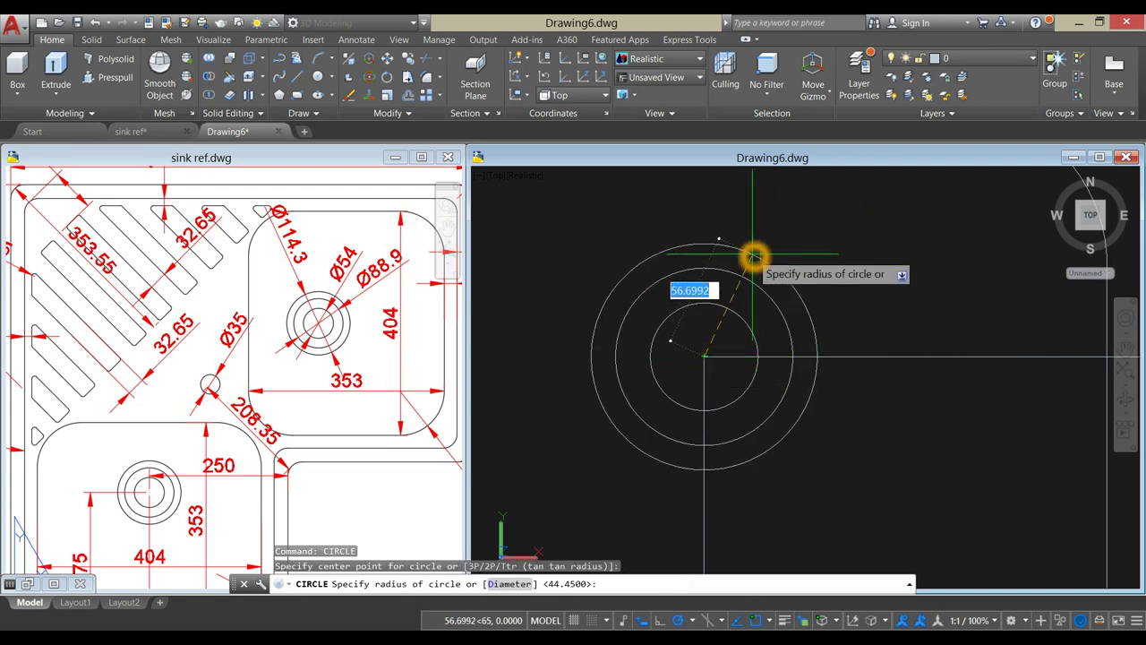
key("Return")
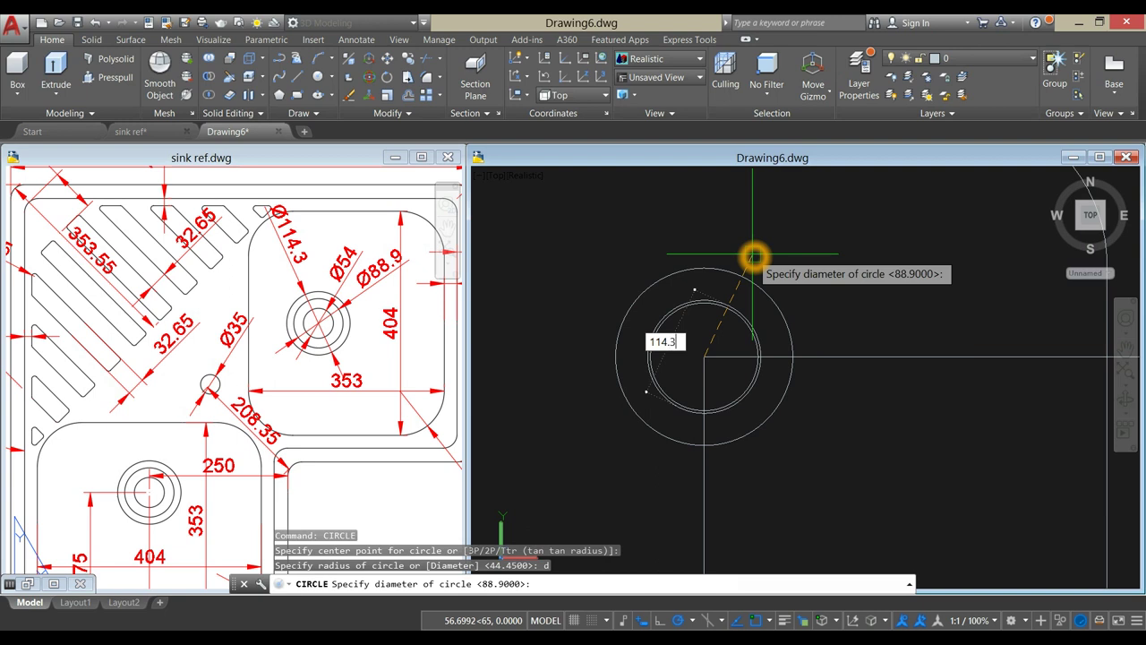
key("Return")
scroll(754, 257, "down", 3)
scroll(754, 257, "up", 2)
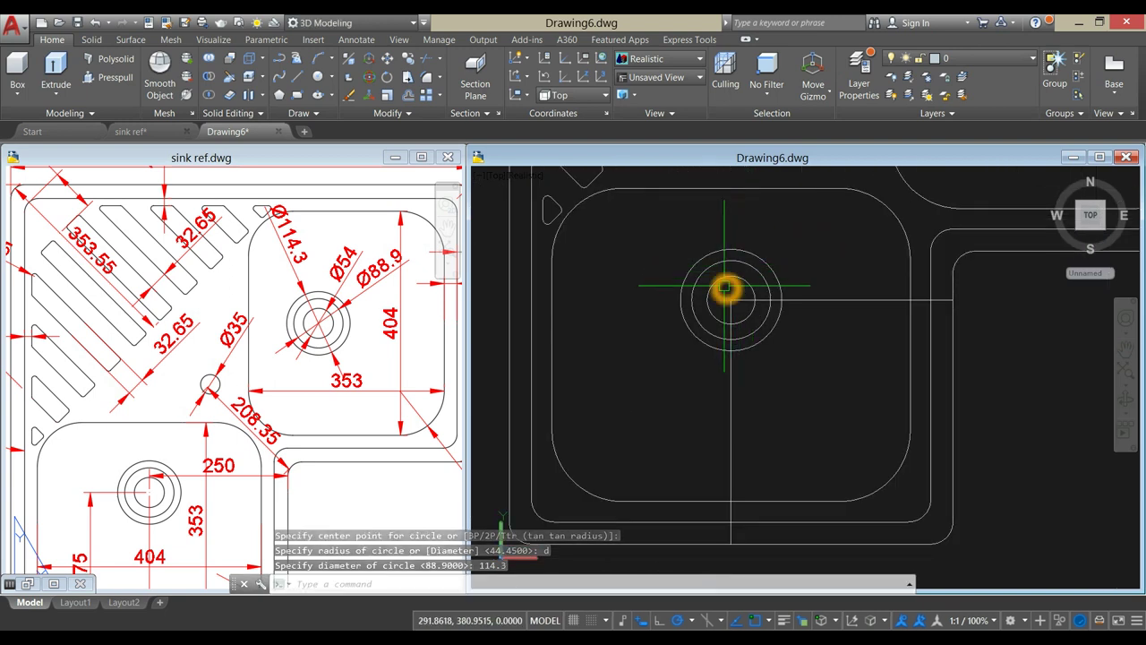
left_click(726, 287)
key("Escape")
- Mirror the lower bowl's three drain circles into the upper bowl about the 135° diagonal through the inside corner fillet's midpoint, keeping the originals
scroll(775, 314, "down", 1)
middle_click_drag(782, 312, 693, 388)
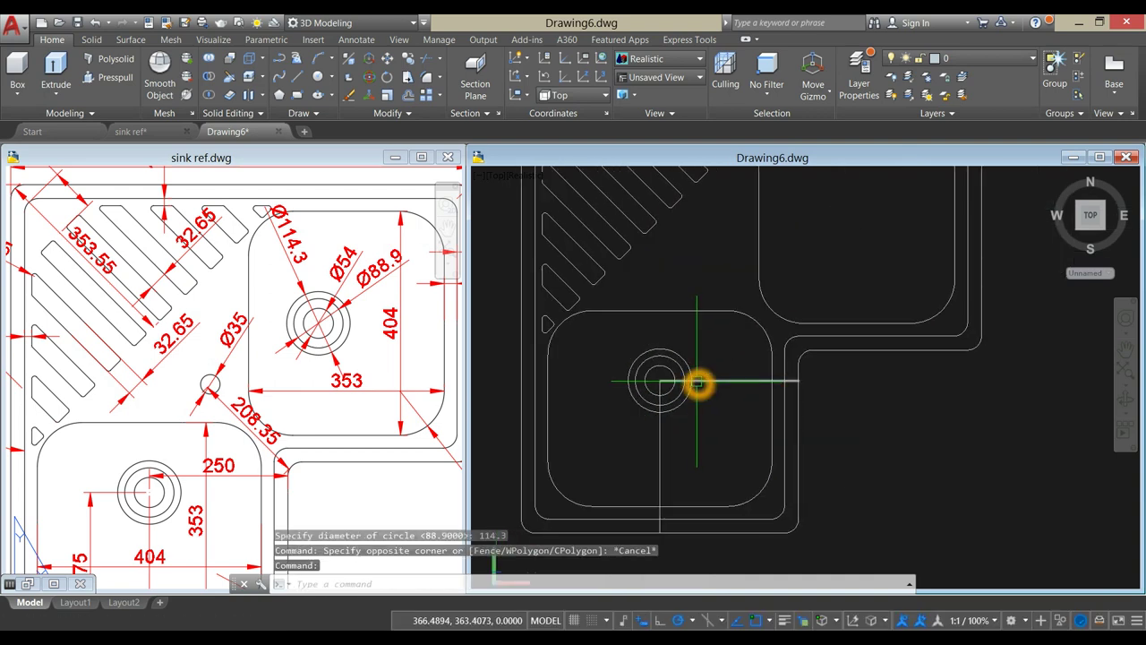
key("Return")
scroll(680, 384, "up", 4)
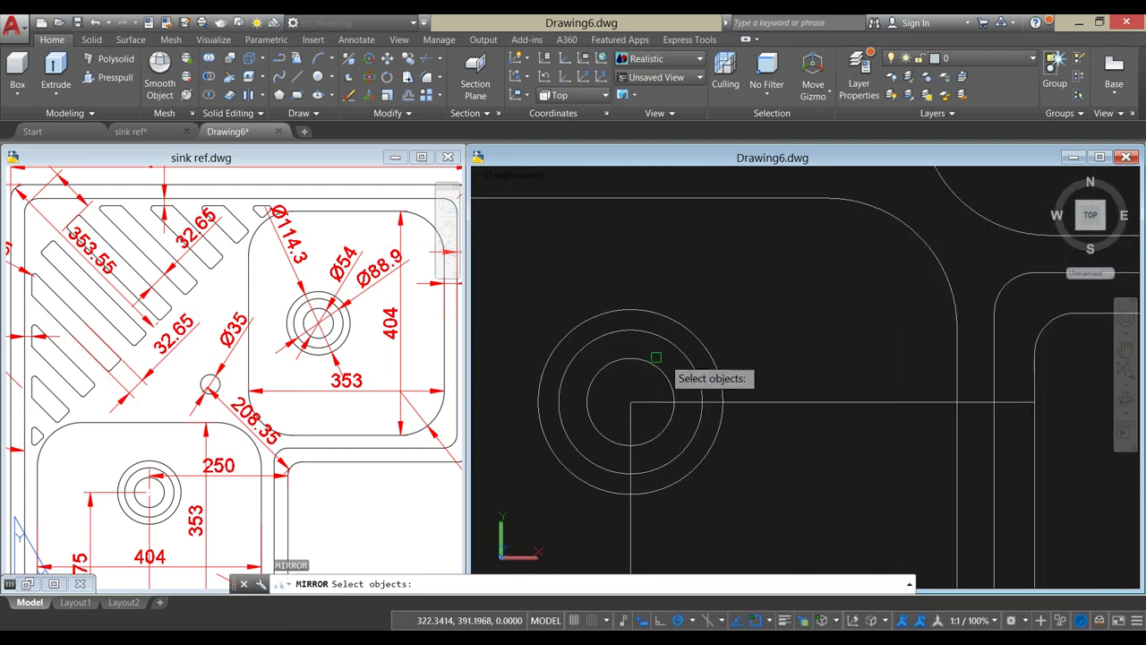
left_click(617, 384)
left_click(569, 297)
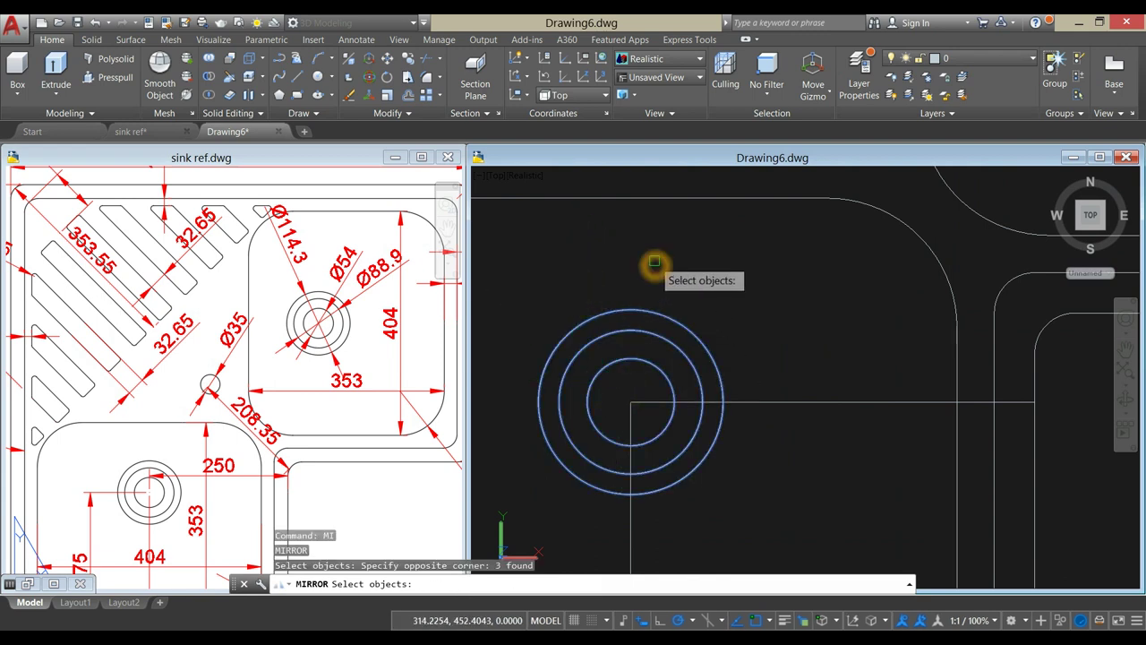
key("Return")
scroll(660, 261, "down", 4)
middle_click_drag(720, 313, 696, 373)
scroll(734, 379, "up", 3)
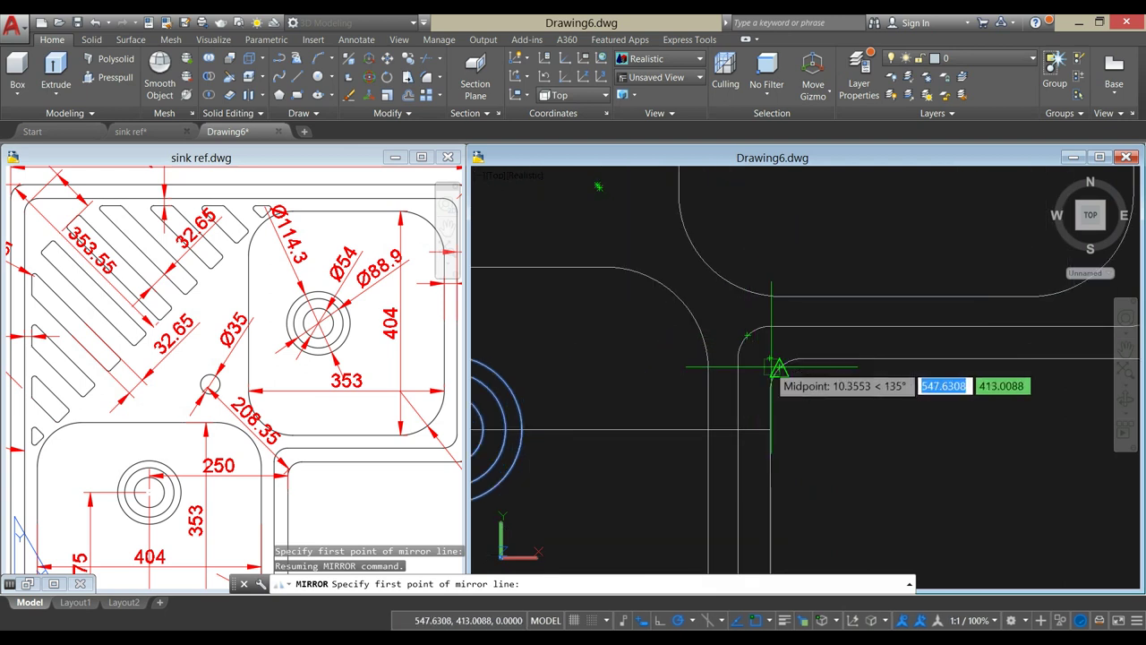
left_click(770, 367)
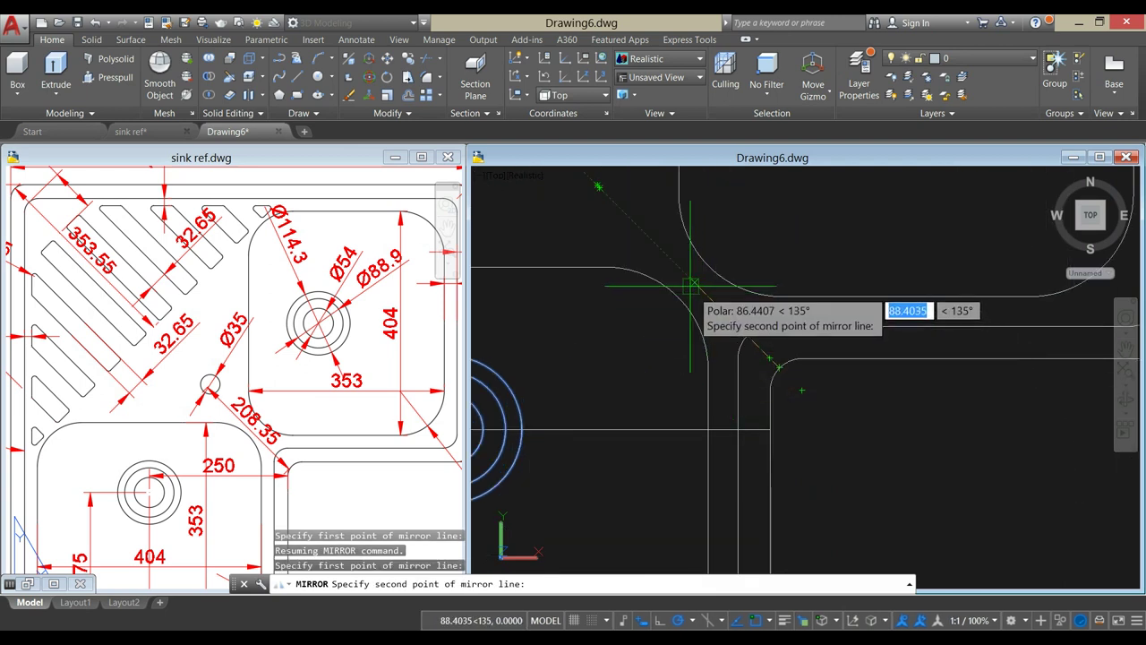
scroll(681, 274, "down", 2)
middle_click_drag(680, 274, 808, 384)
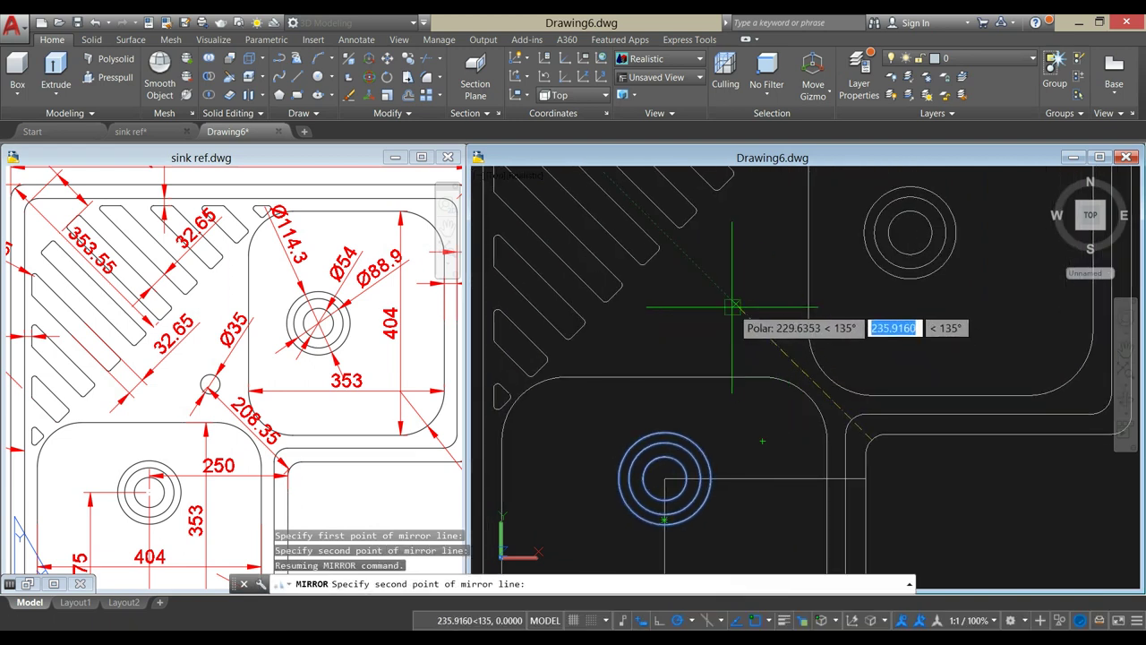
left_click(698, 270)
left_click(727, 329)
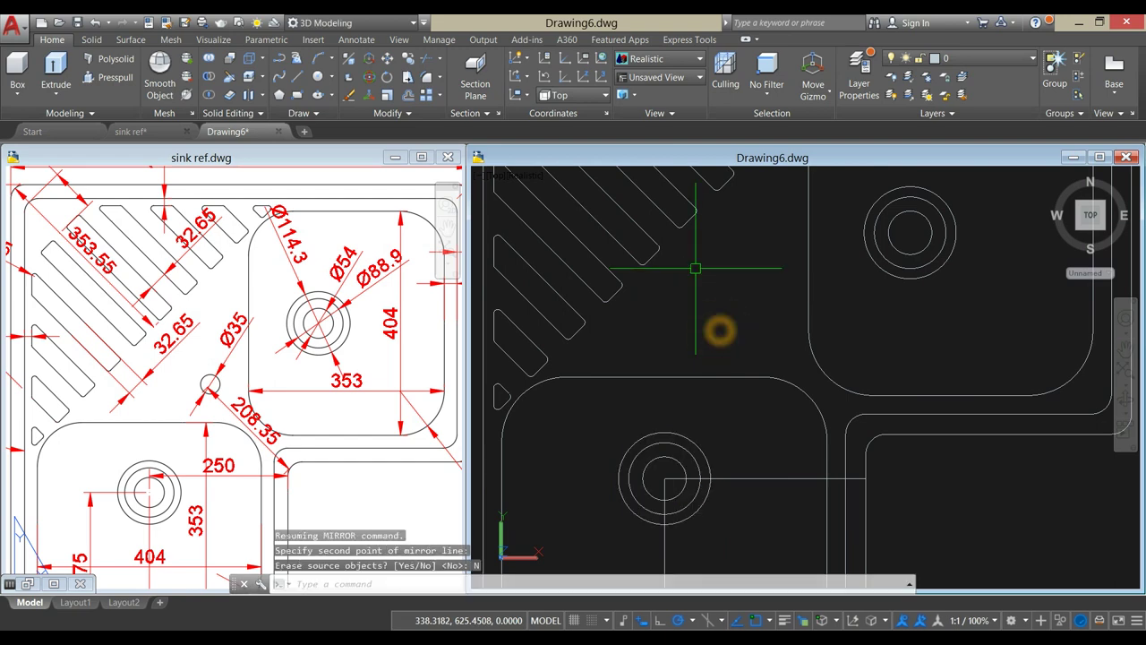
- Delete the horizontal and vertical guide lines that locate the lower bowl's drain center
scroll(702, 407, "down", 5)
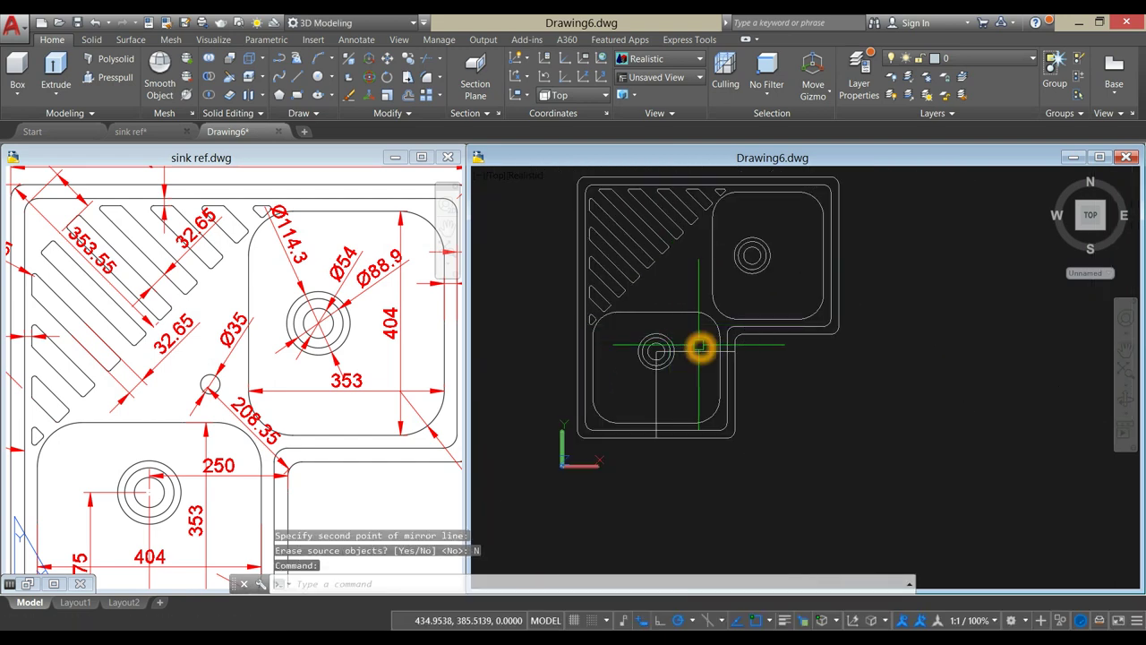
left_click(690, 367)
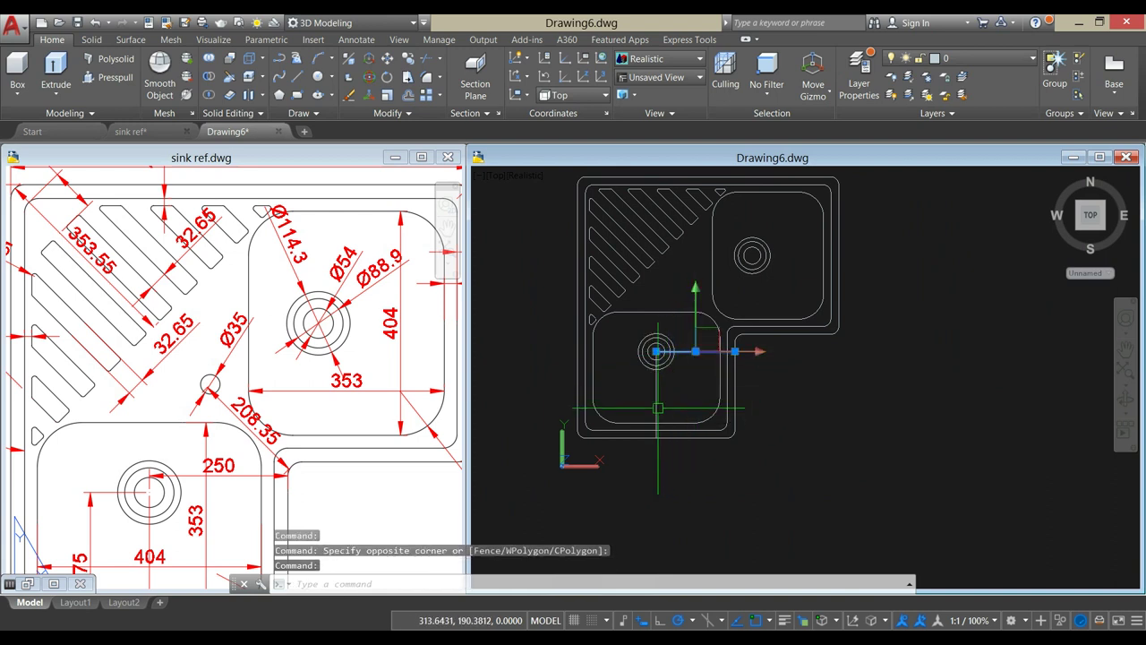
left_click(657, 410)
key("Delete")
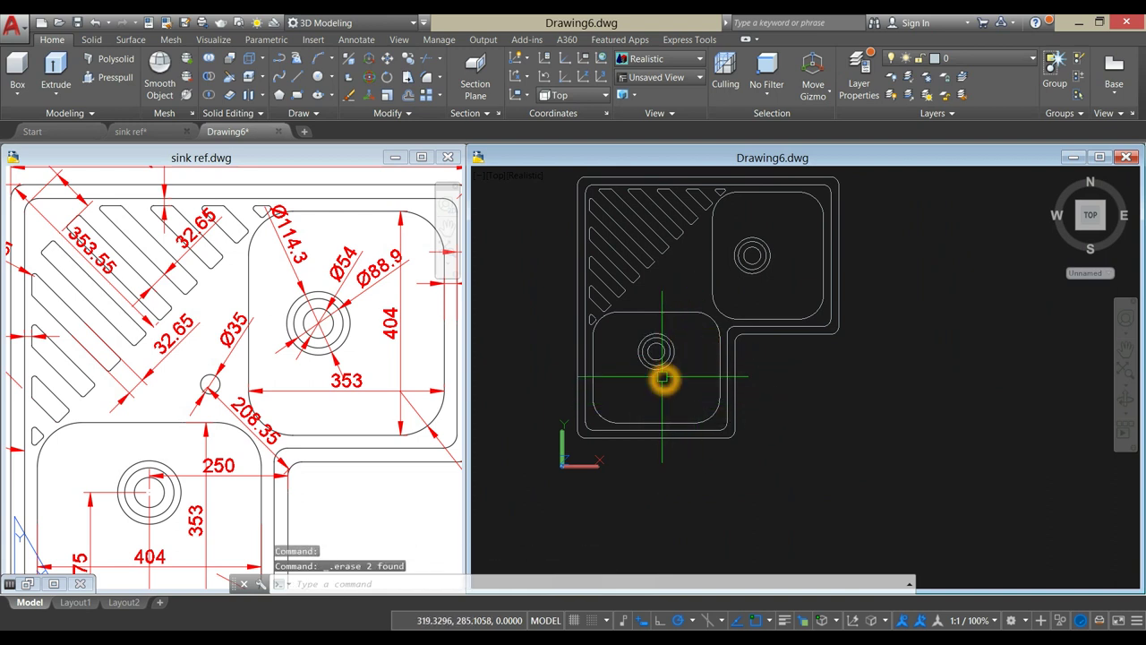
mouse_move(699, 353)
middle_mouse_down()
mouse_move(708, 422)
mouse_move(710, 405)
middle_mouse_up()
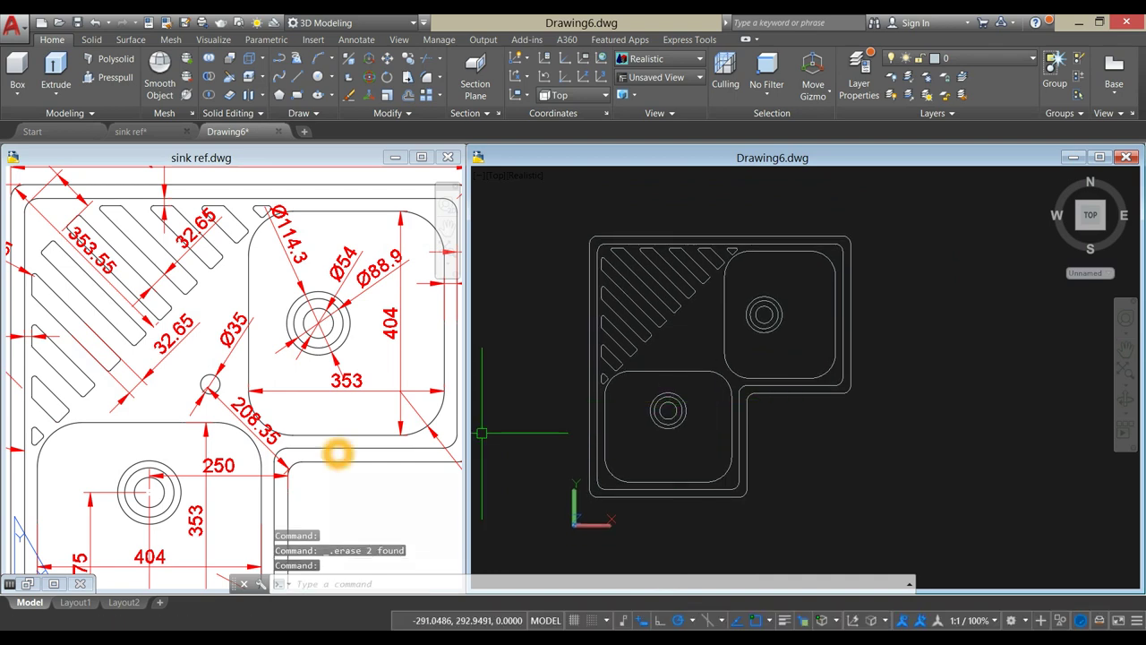
- Bring the full reference plan into view and check whether the upper drainer slots and upper bowl outline are single objects
left_click(354, 462)
scroll(340, 453, "down", 2)
mouse_move(333, 435)
middle_mouse_down()
mouse_move(323, 369)
mouse_move(320, 405)
middle_mouse_up()
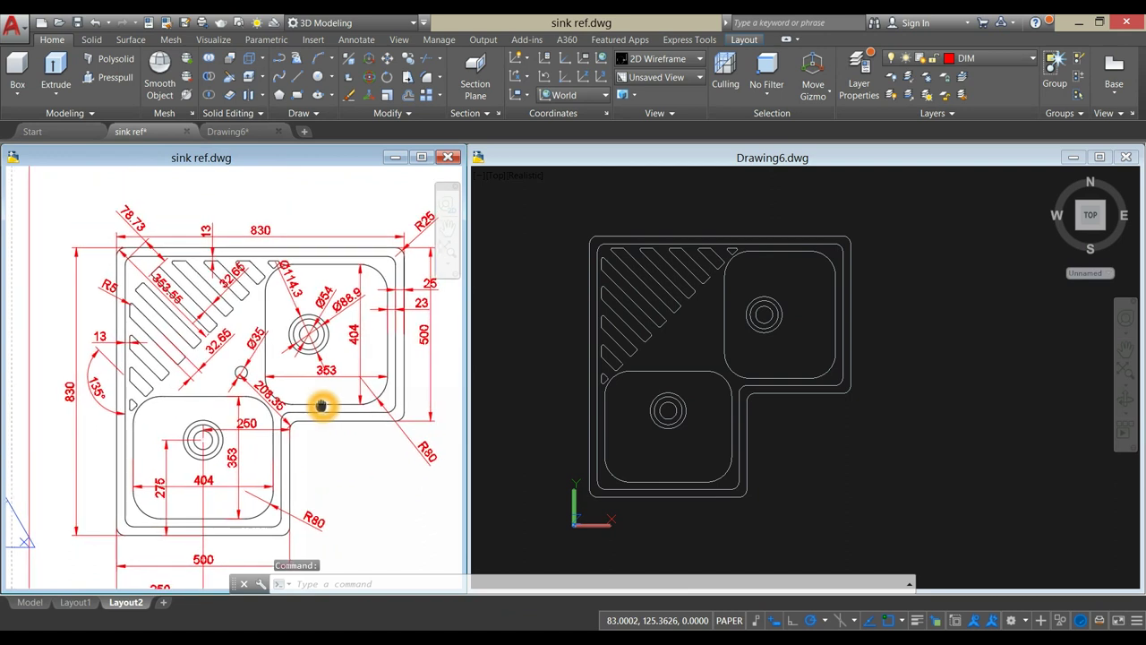
left_click(869, 437)
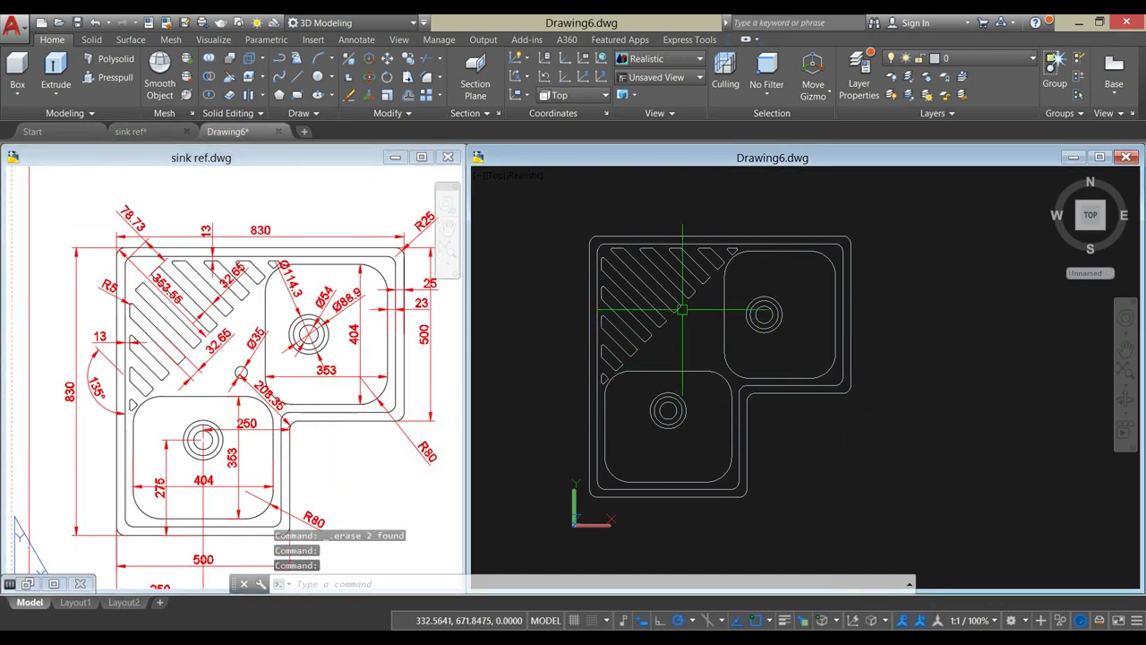
scroll(680, 300, "up", 5)
left_click(692, 282)
middle_click_drag(705, 298, 729, 395)
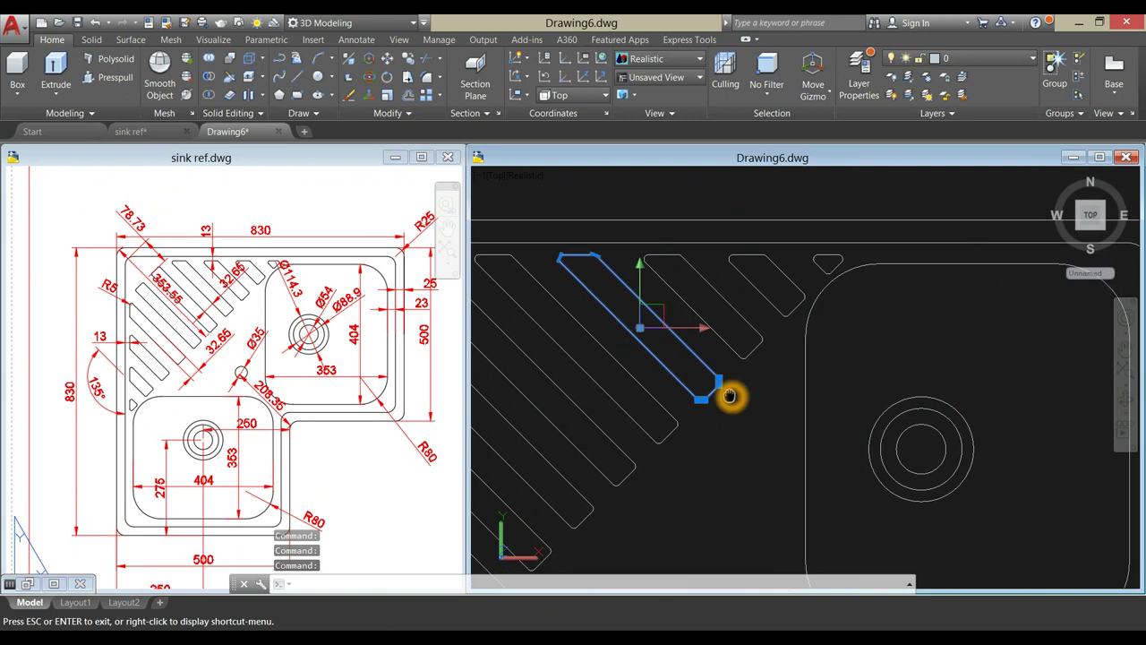
key("Escape")
key("Escape")
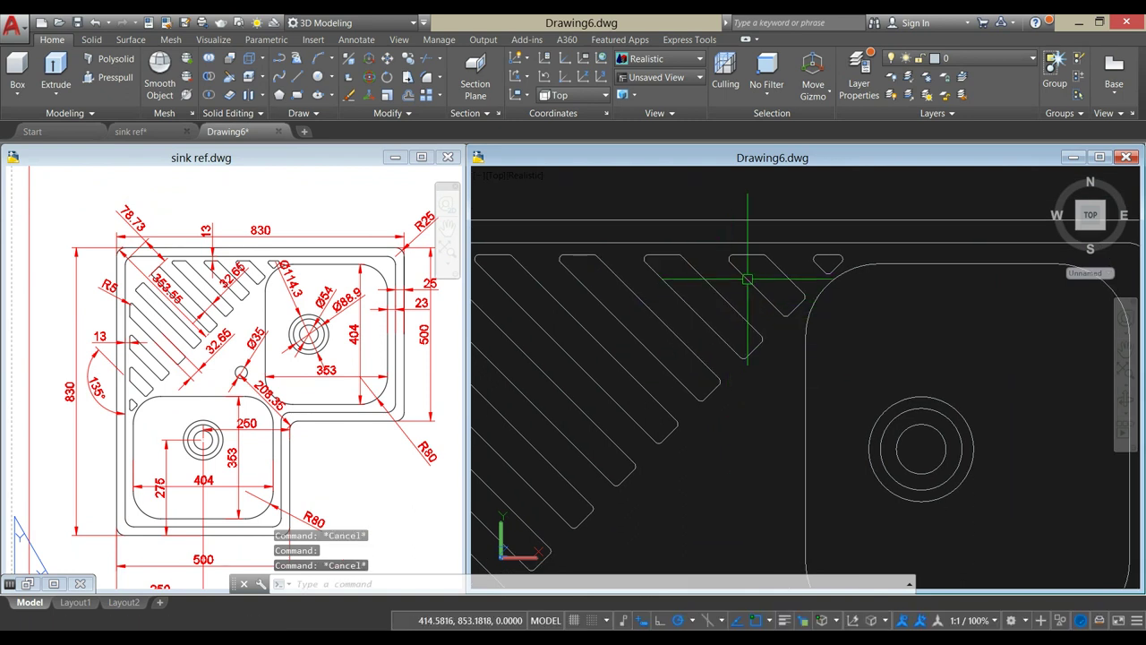
left_click(777, 264)
key("Escape")
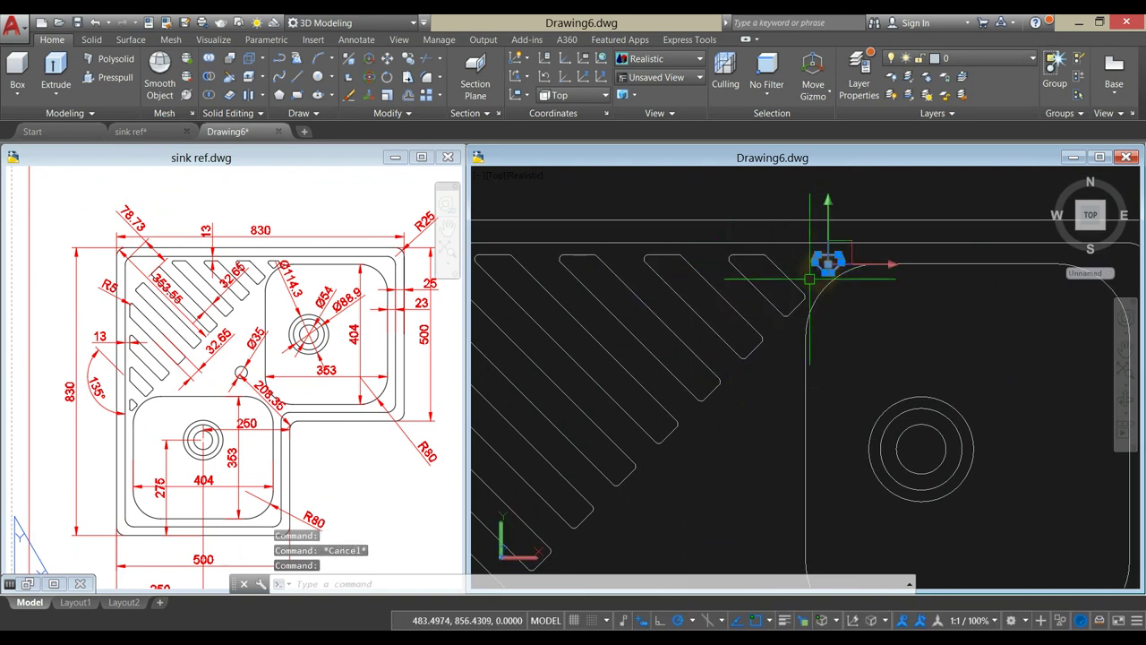
left_click(811, 296)
scroll(816, 291, "down", 4)
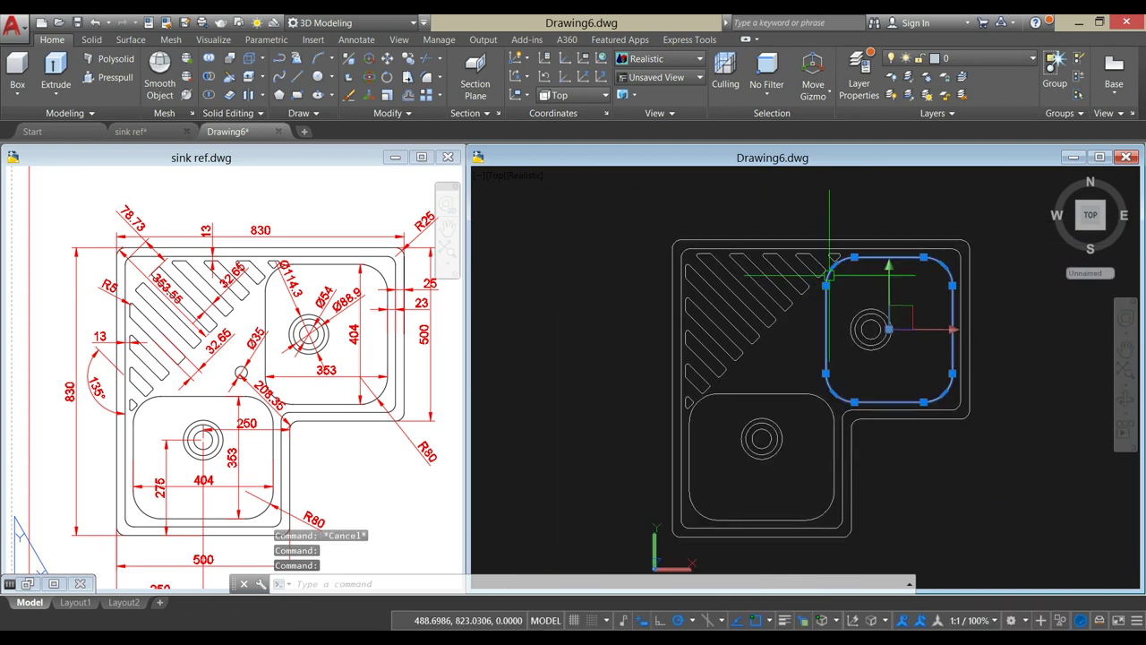
key("Escape")
- Examine the rounded ends of the drainer slots near the lower bowl for segments that are separate from their outlines
scroll(702, 415, "up", 5)
key("Escape")
left_click(707, 300)
key("Escape")
left_click(717, 327)
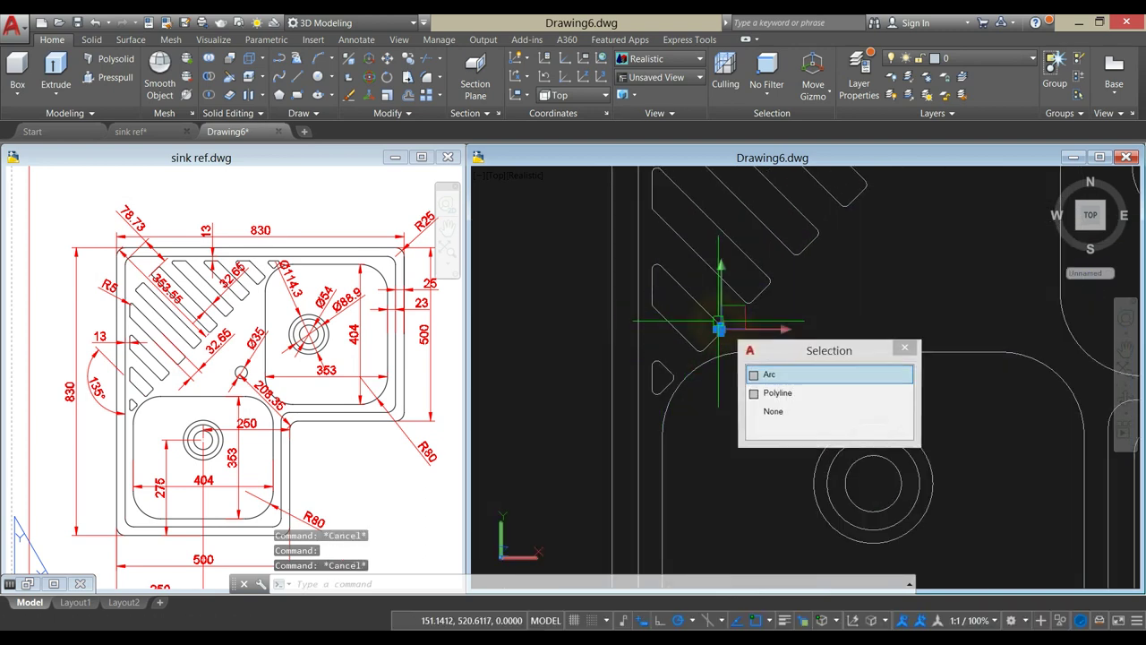
scroll(702, 303, "up", 2)
key("Escape")
left_click(702, 303)
left_click(716, 349)
left_click(780, 287)
scroll(798, 313, "down", 5)
middle_click_drag(798, 320, 721, 332)
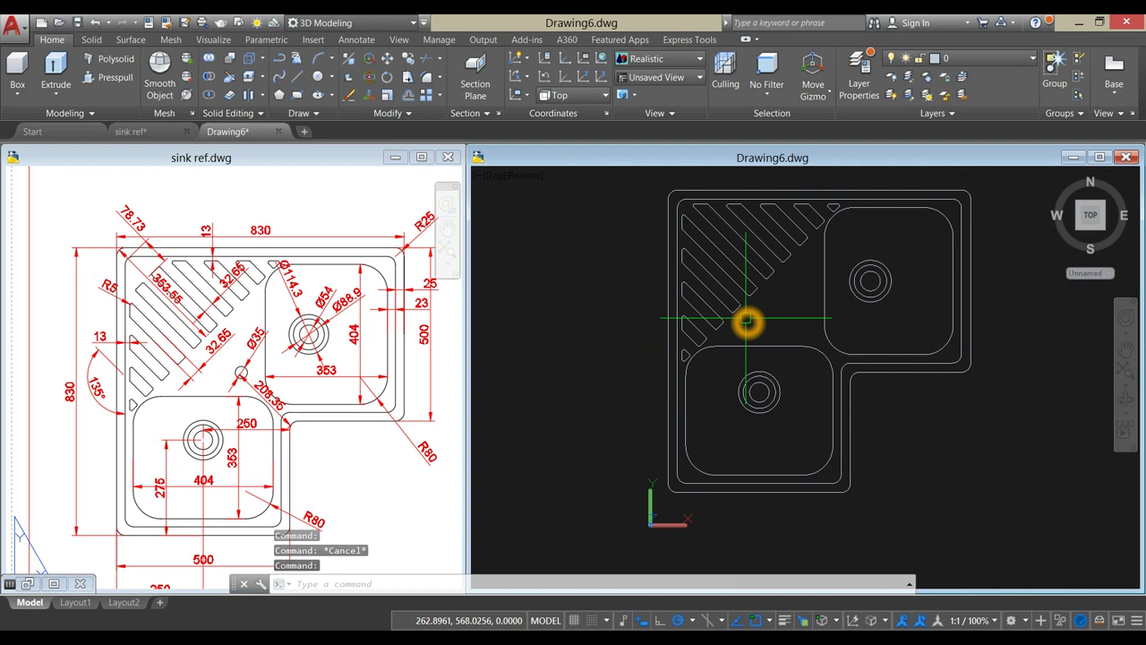
- Join the connected segments of the entire sink plan into polylines
key("Return")
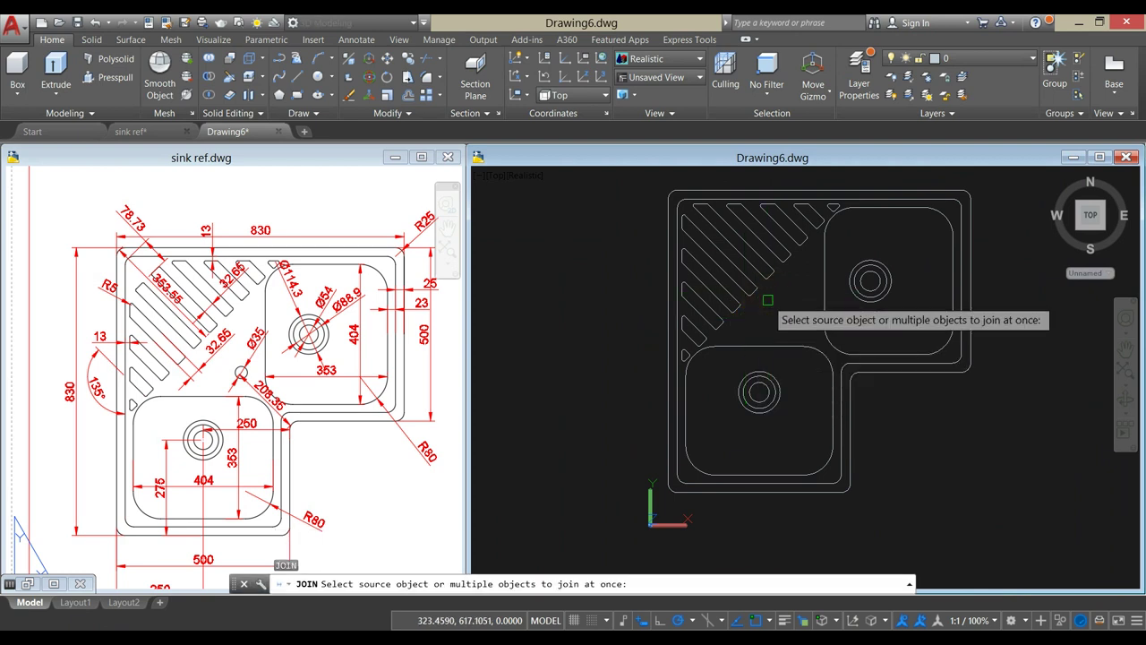
scroll(768, 302, "down", 3)
middle_click(769, 302)
left_click(675, 225)
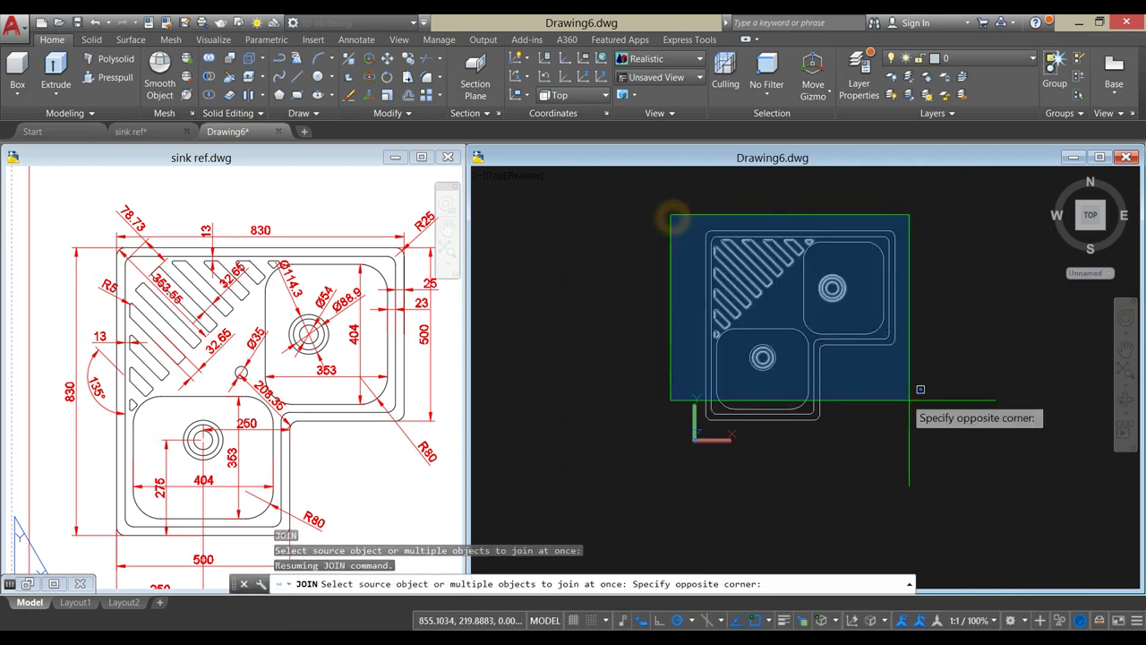
left_click(964, 453)
key("Return")
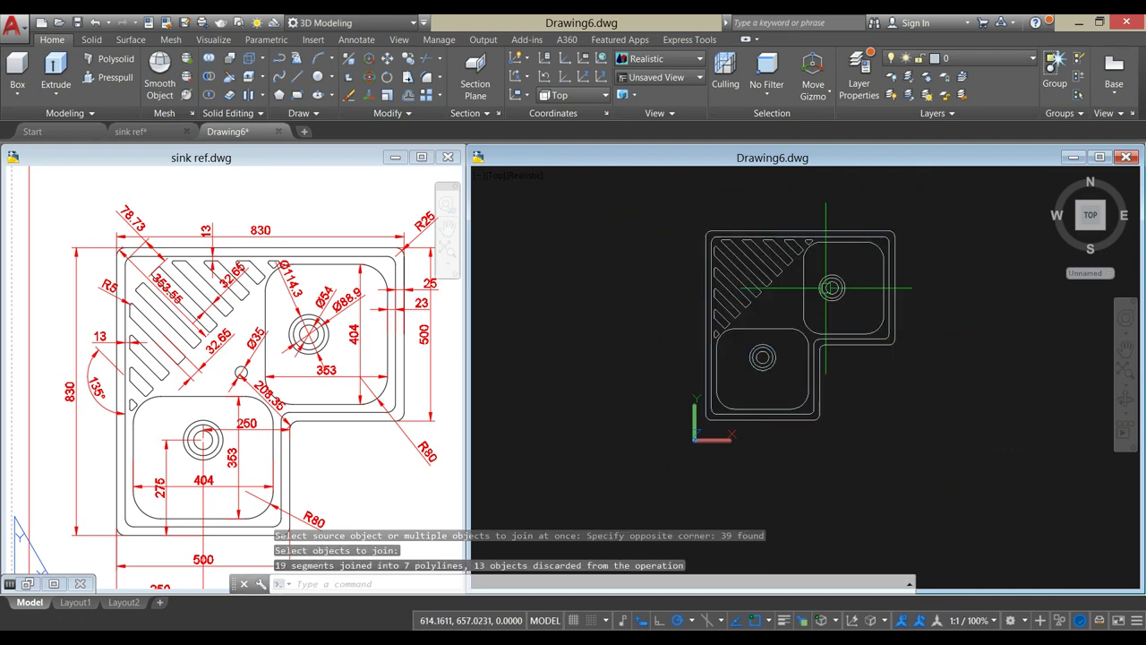
- Check that a long drainer slot and both bowl outlines each select as one continuous polyline
scroll(766, 268, "up", 5)
left_click(743, 289)
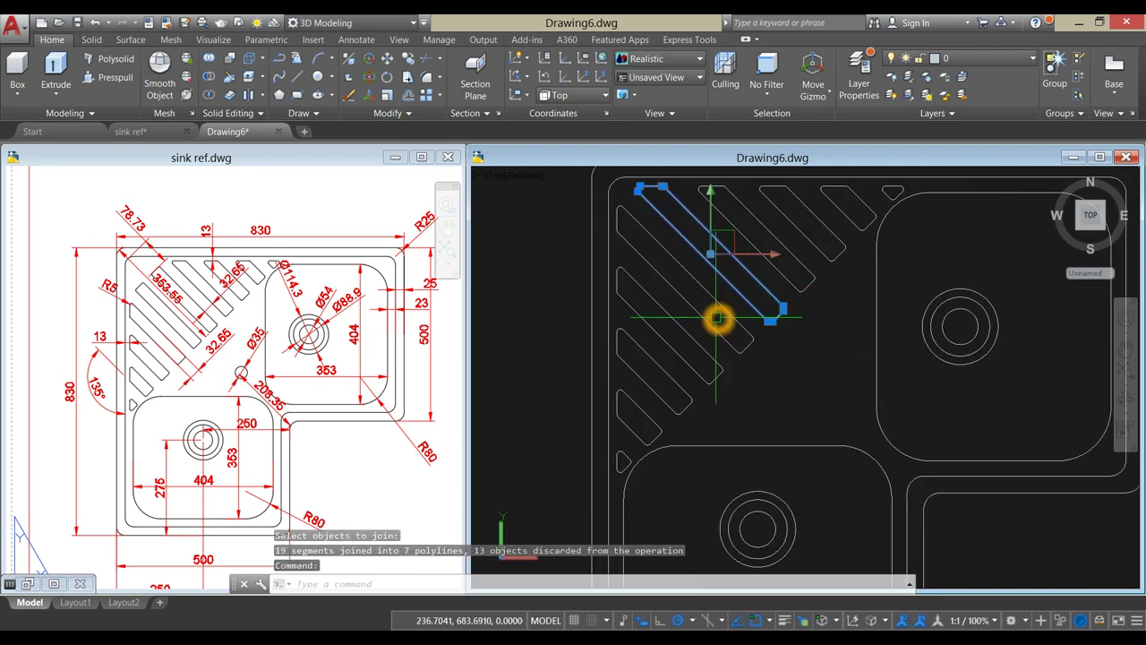
key("Escape")
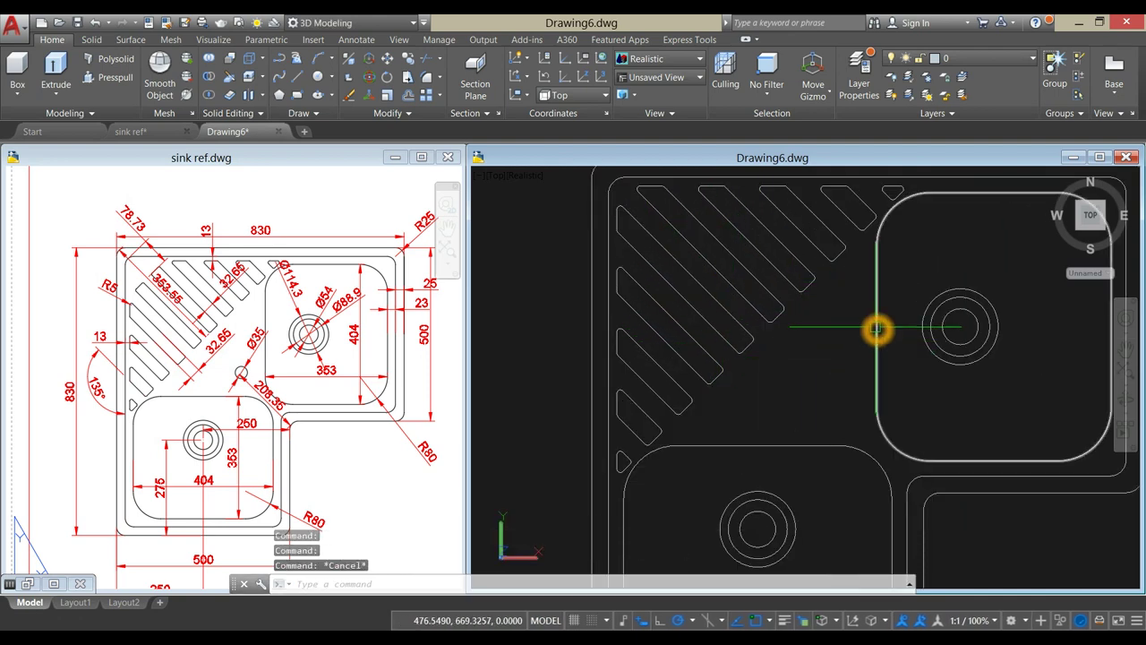
left_click(877, 328)
scroll(832, 345, "down", 4)
key("Escape")
left_click(778, 307)
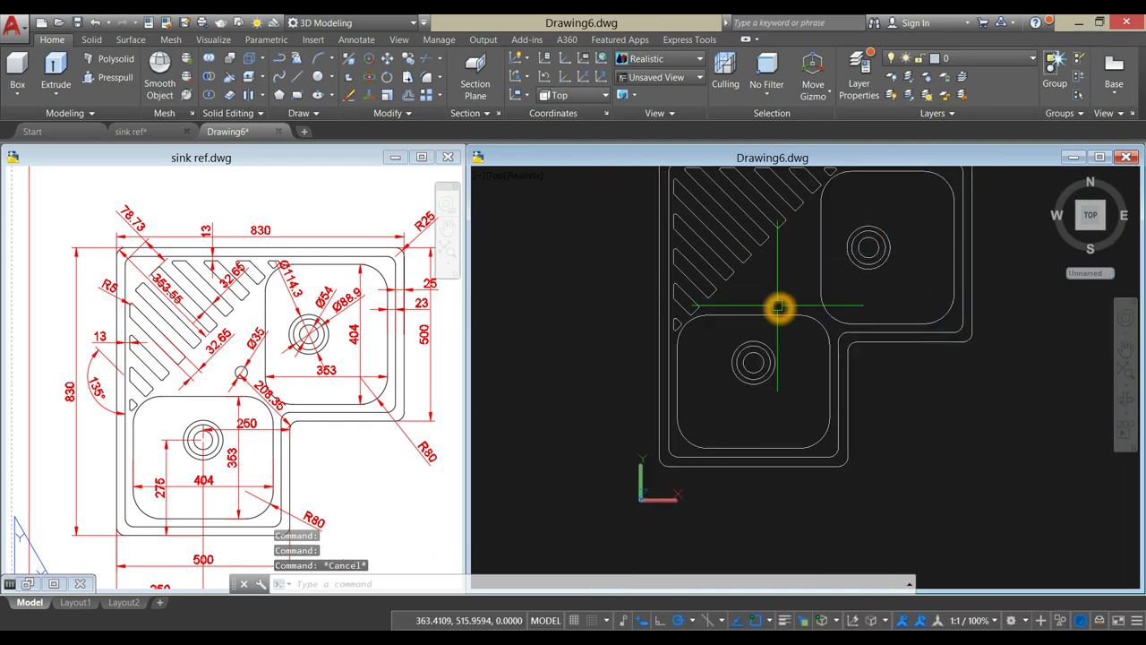
left_click(778, 317)
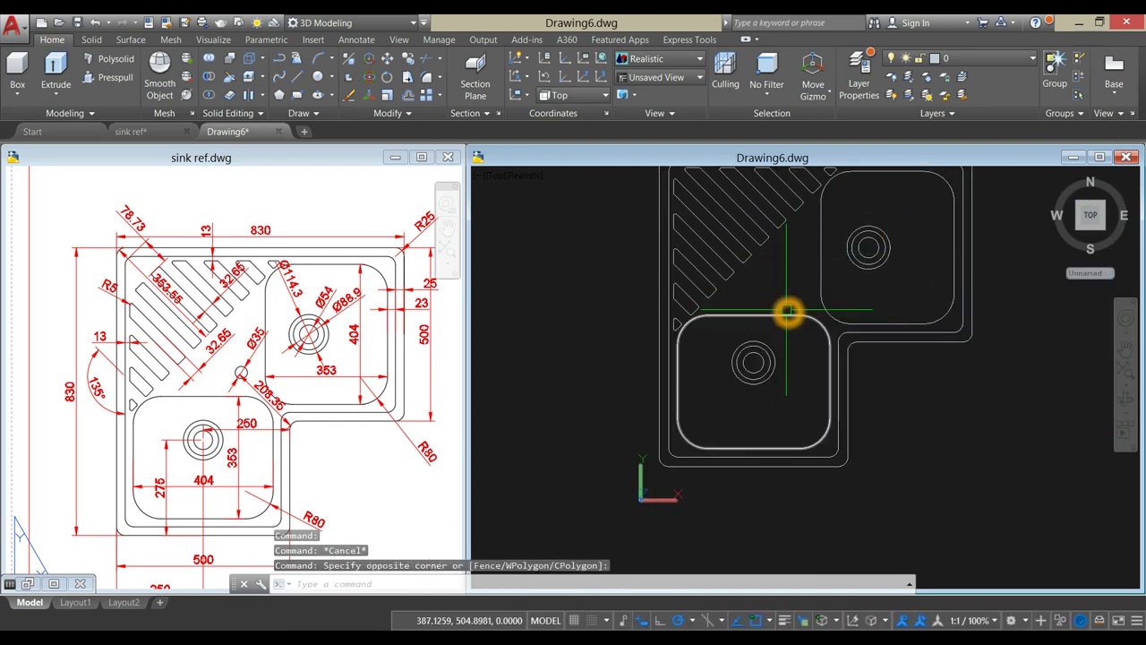
key("Escape")
- Switch the sink drawing to the SW Isometric view and keep the whole plan in view
left_click(518, 175)
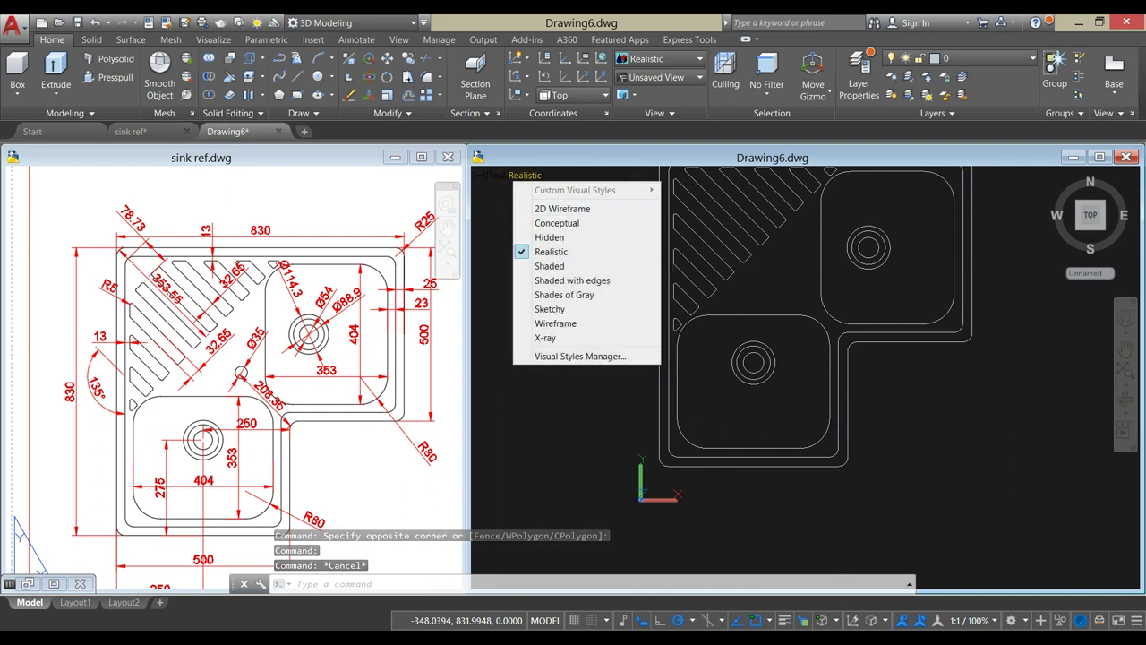
left_click(562, 176)
left_click(572, 170)
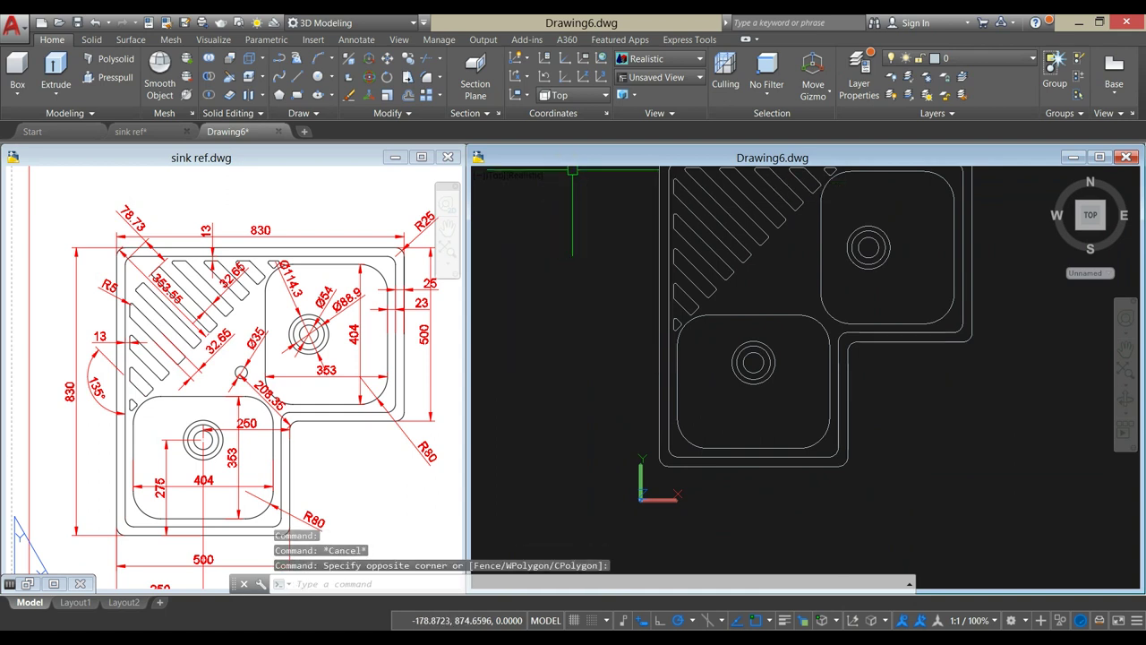
left_click(498, 177)
left_click(553, 295)
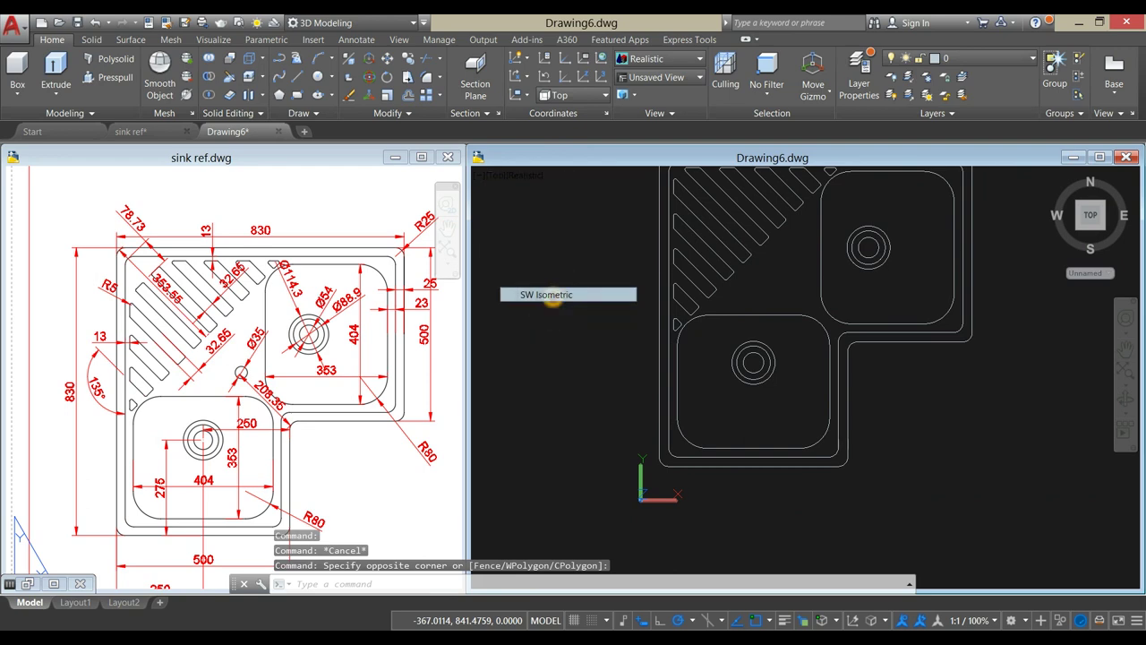
middle_click_drag(676, 358, 645, 329)
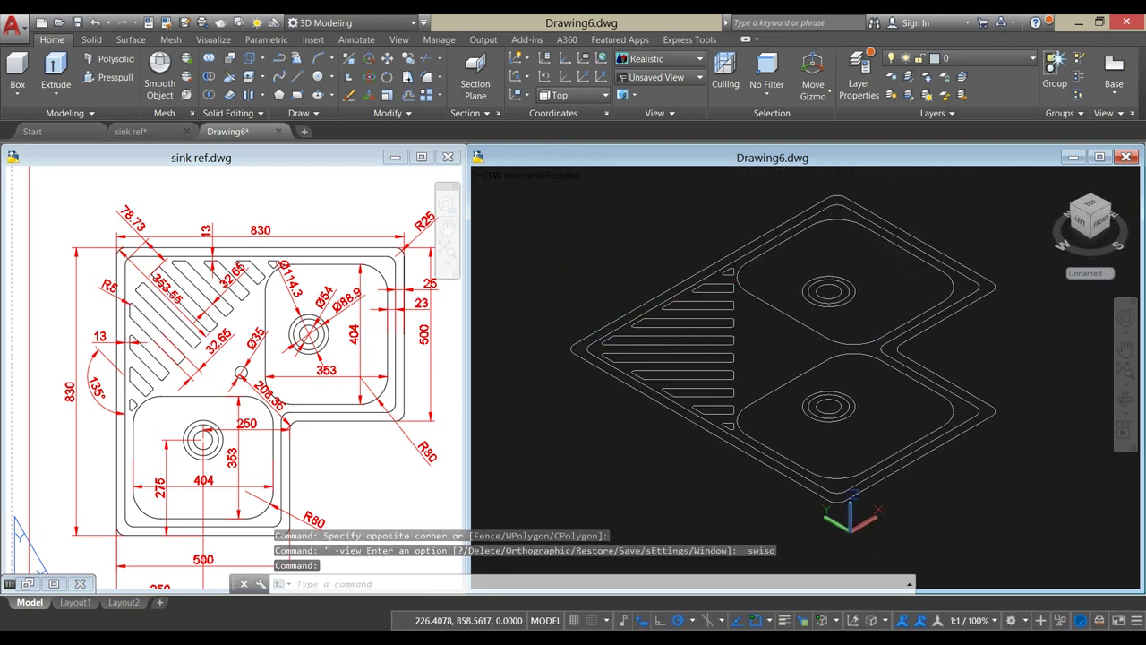
- Extrude both bowl outlines downward by 167, matching the bowl depth in the reference's side view
left_click(368, 454)
scroll(367, 445, "down", 1)
middle_click_drag(363, 435, 327, 290)
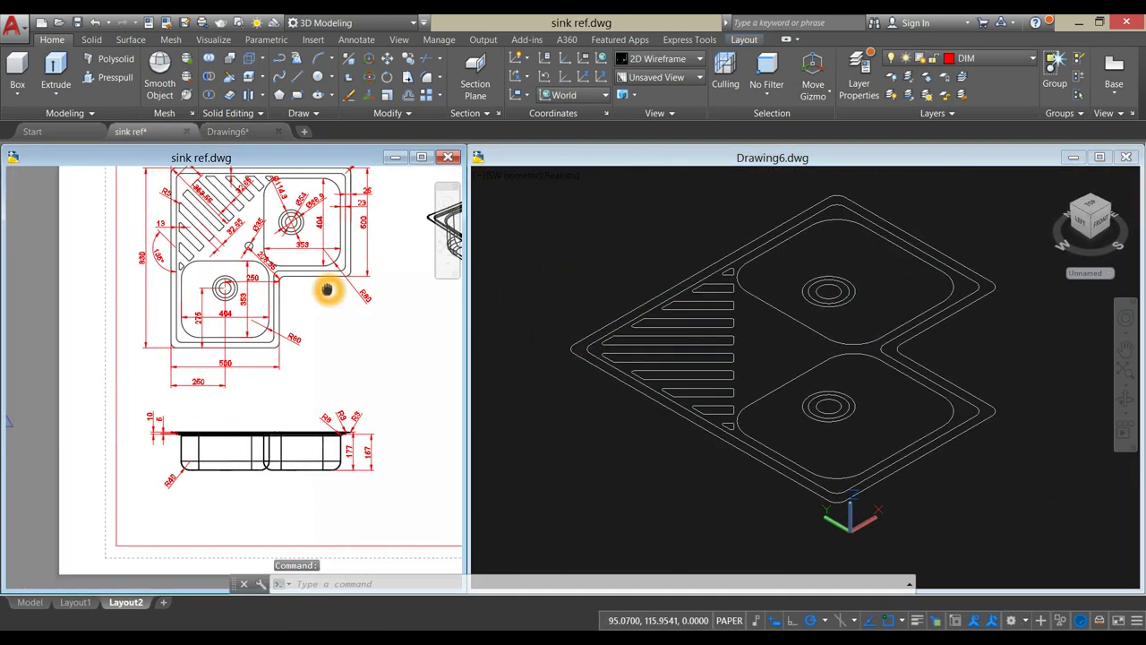
left_click(349, 520)
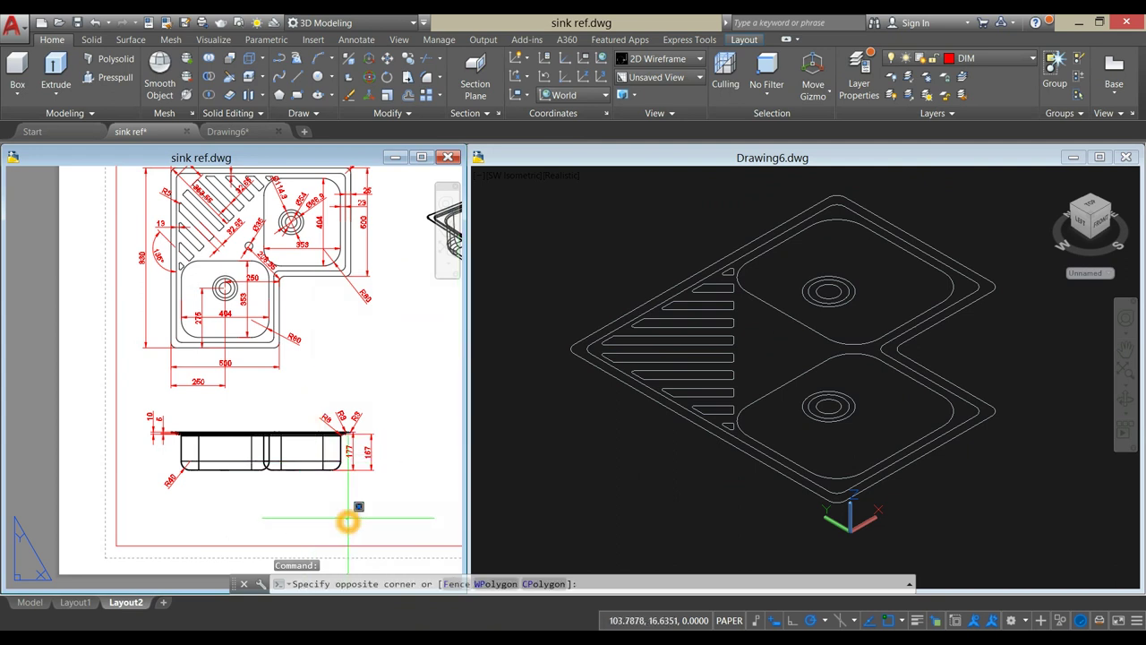
scroll(358, 473, "up", 4)
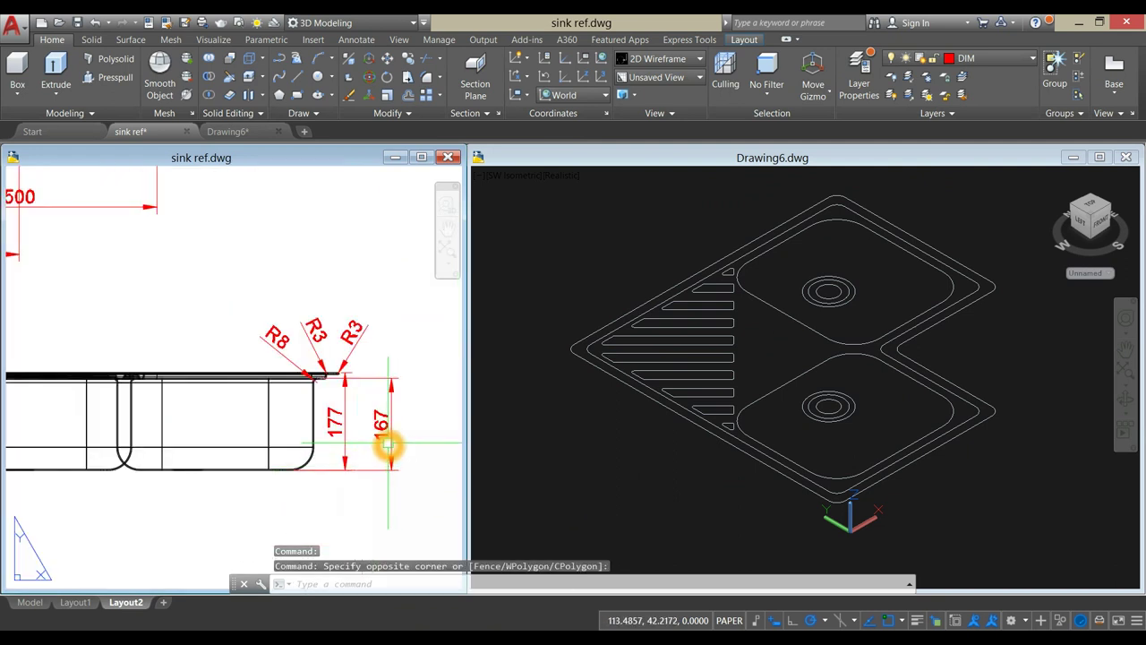
left_click(598, 439)
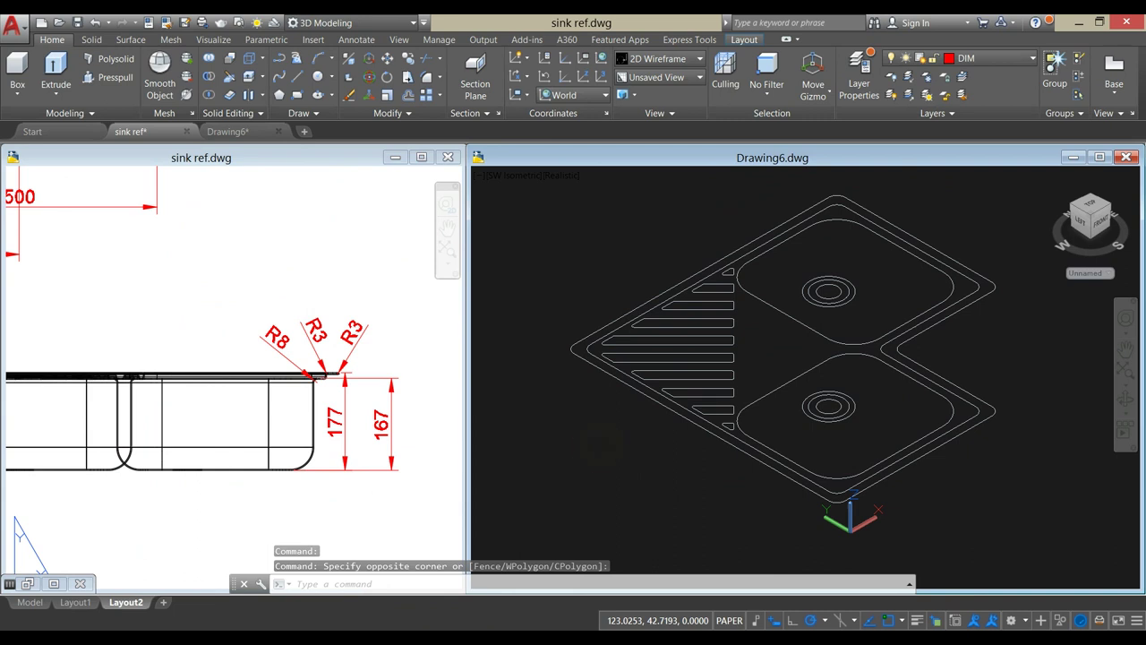
left_click(787, 324)
left_click(806, 375)
left_click(581, 398)
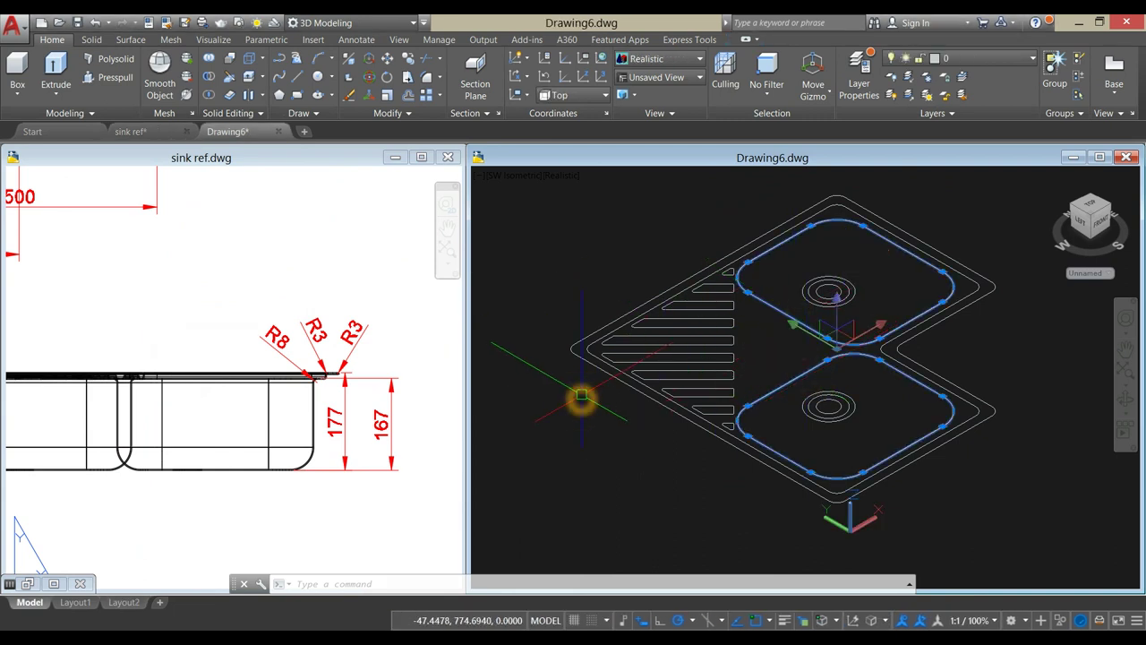
left_click(583, 393)
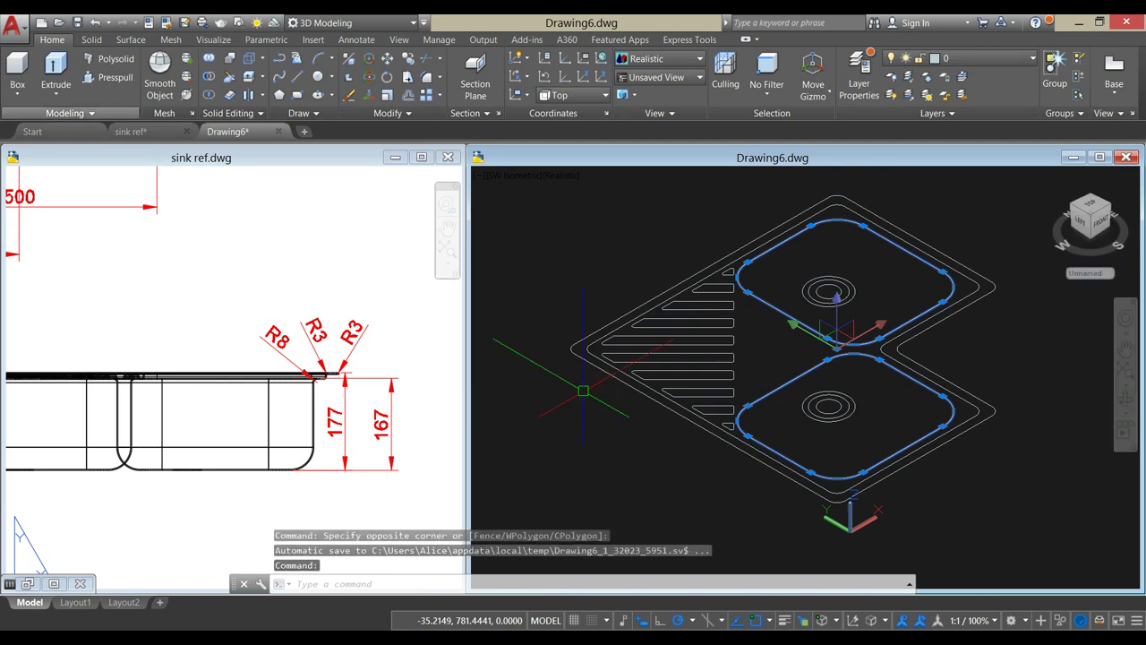
left_click(52, 67)
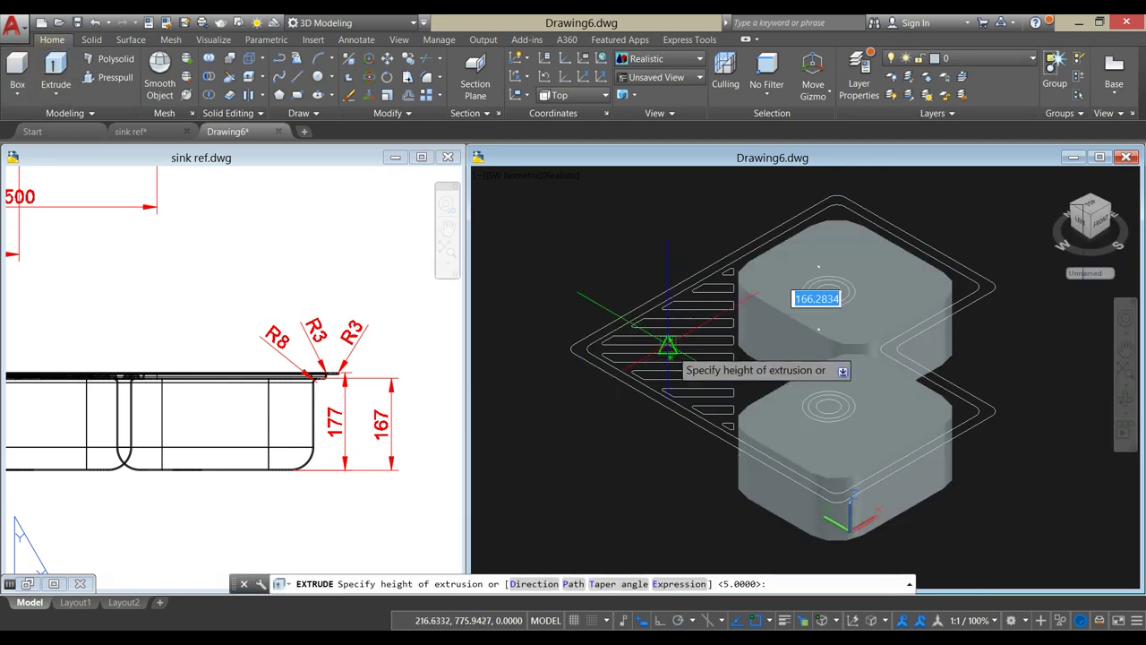
middle_click_drag(690, 373, 595, 298)
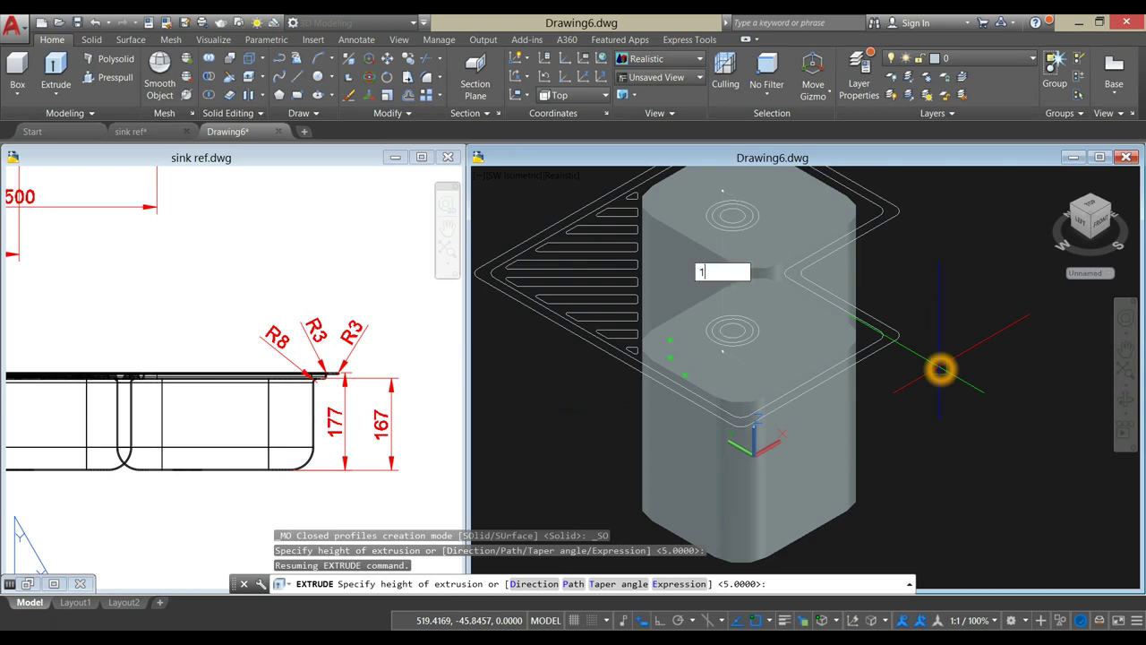
key("Return")
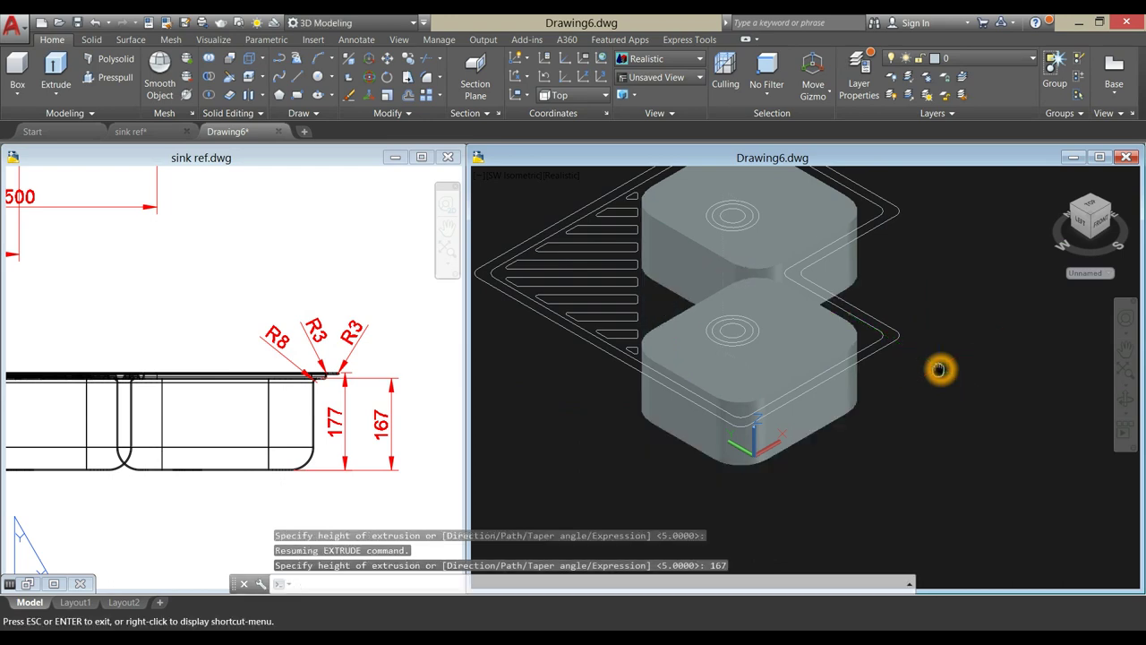
- Extrude the outermost sink outline downward by 200 to form a block around both bowls
left_click(314, 497)
scroll(321, 470, "down", 5)
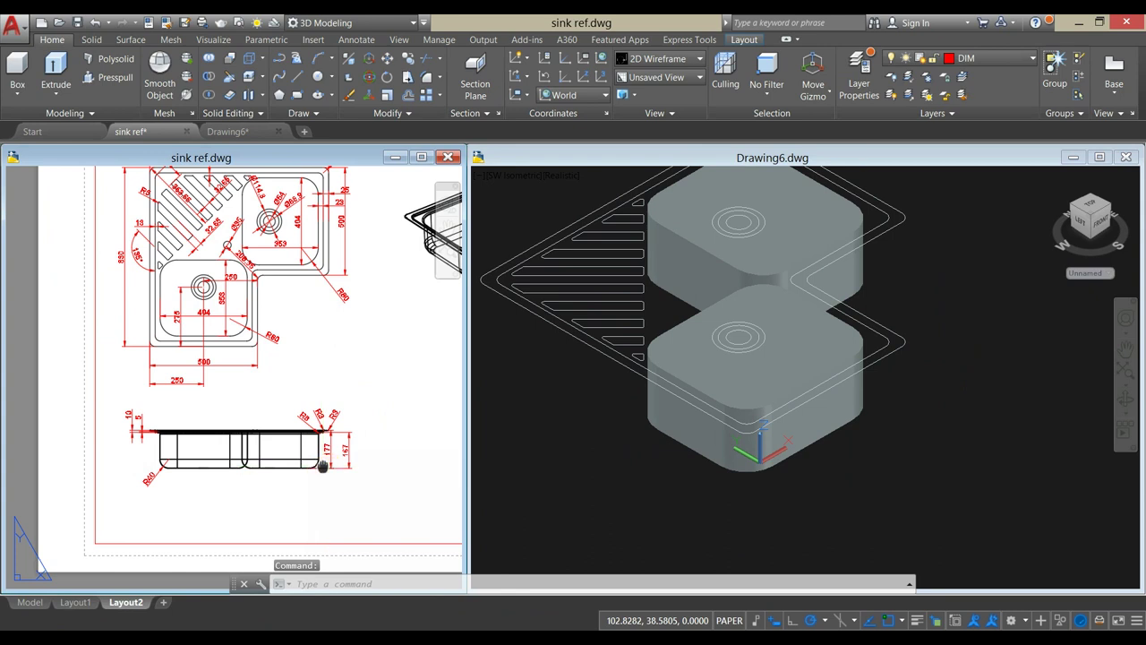
middle_click_drag(322, 468, 325, 485)
left_click(953, 356)
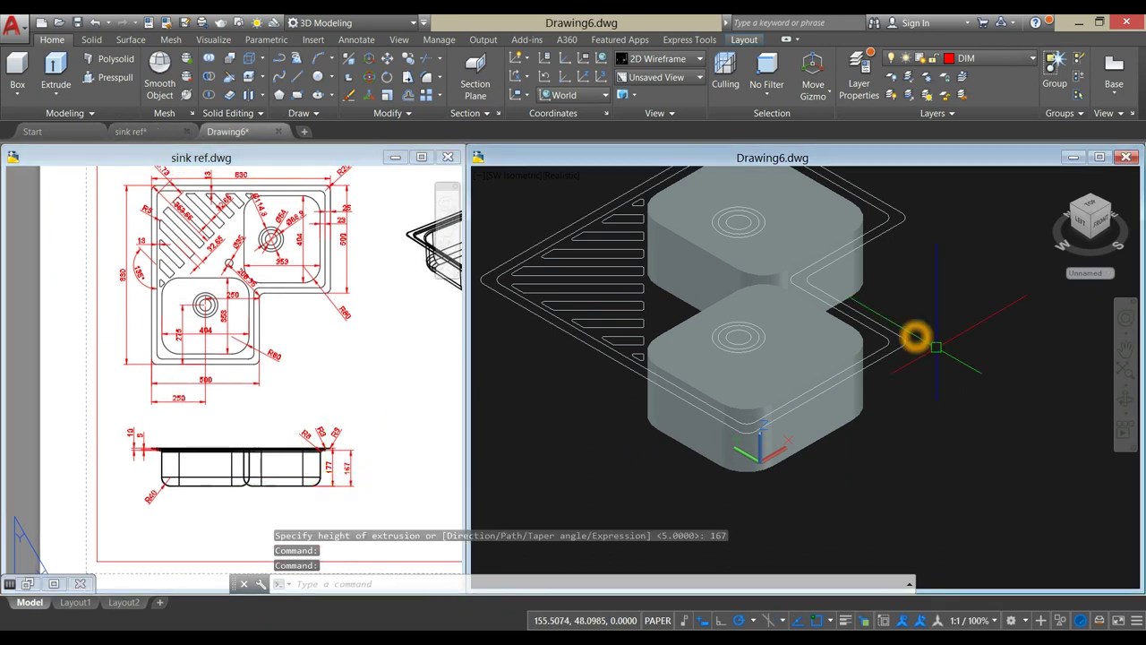
left_click(904, 334)
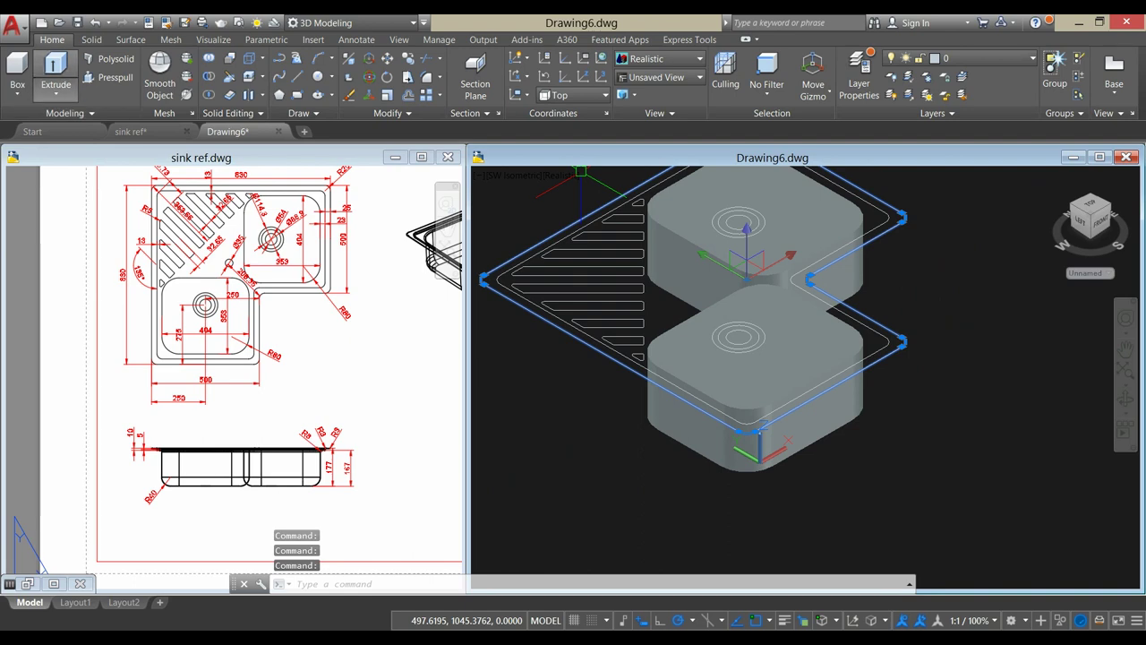
left_click(56, 72)
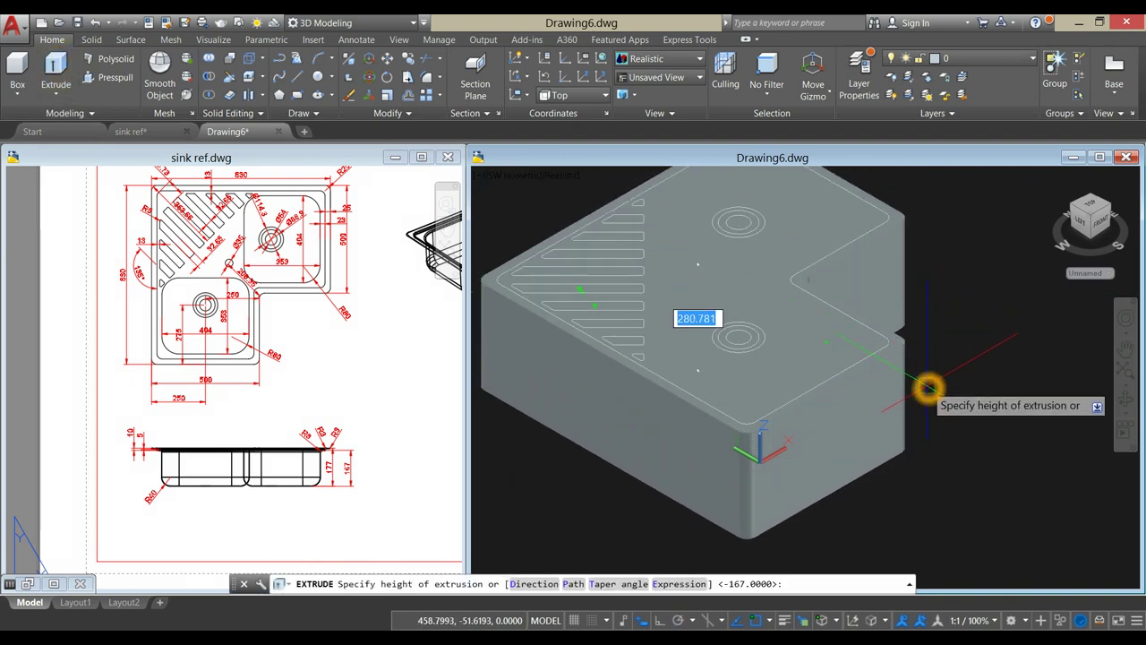
scroll(928, 387, "up", 2)
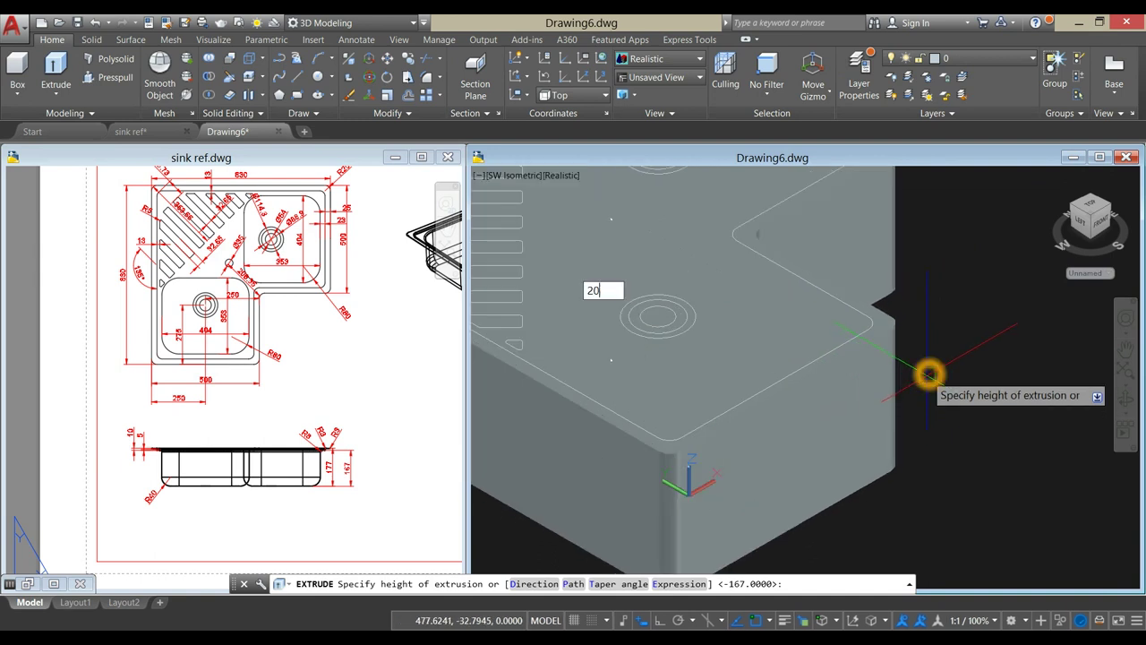
key("Return")
scroll(929, 361, "down", 3)
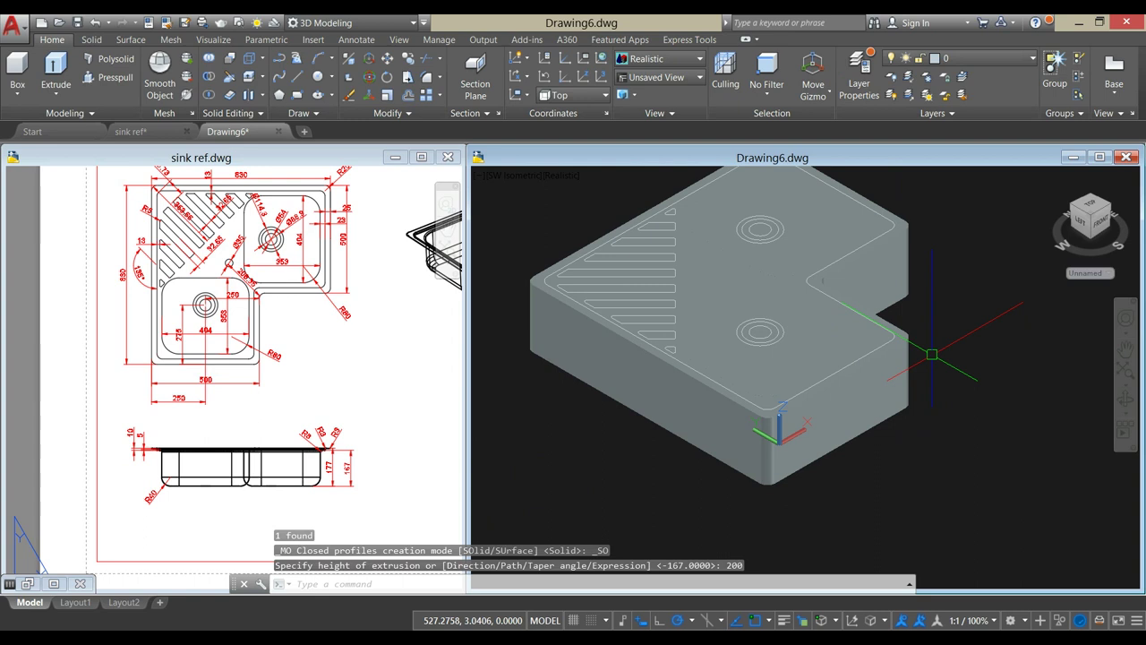
- Apply the X-Ray visual style to the sink model and view it from a slightly rotated angle
left_click(404, 409)
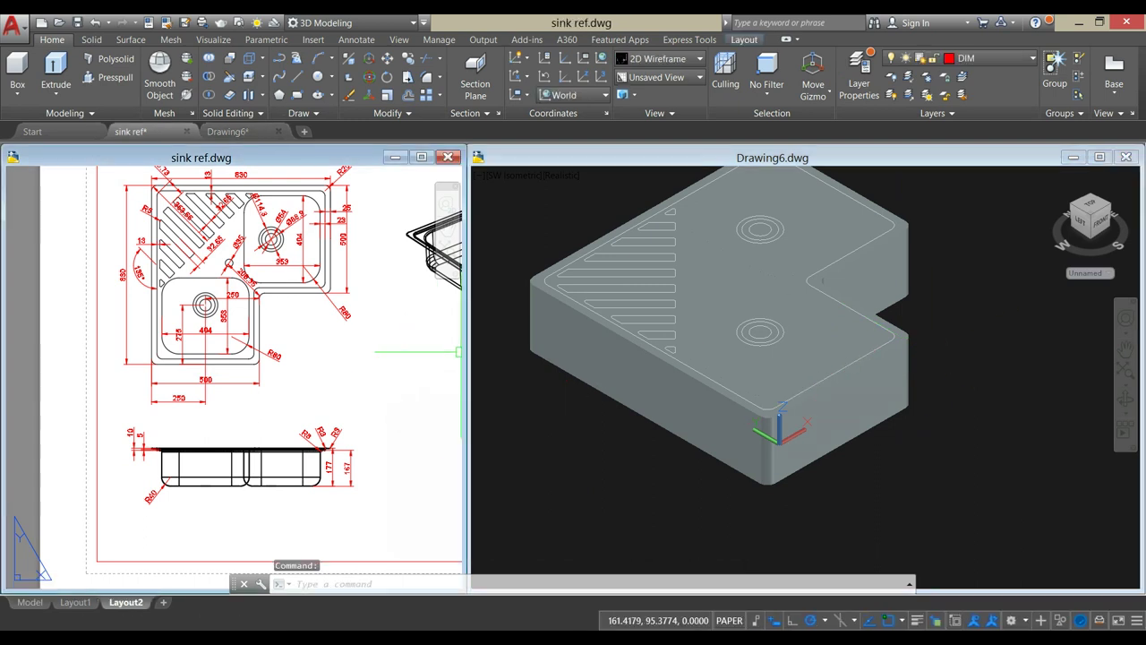
left_click(577, 217)
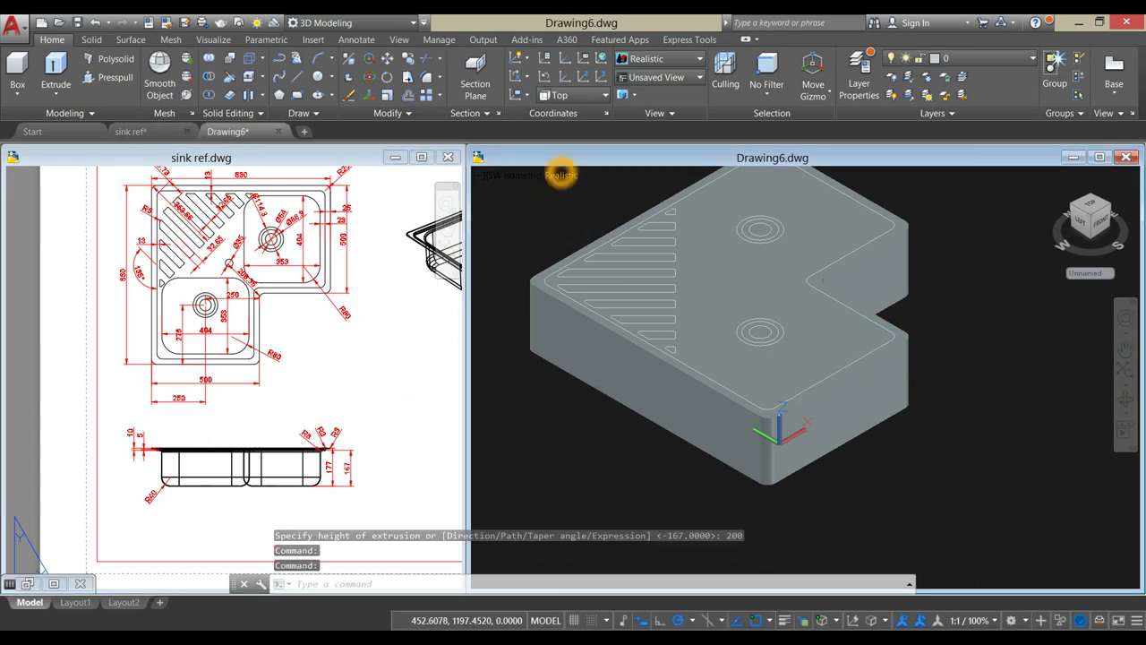
left_click(557, 175)
left_click(591, 336)
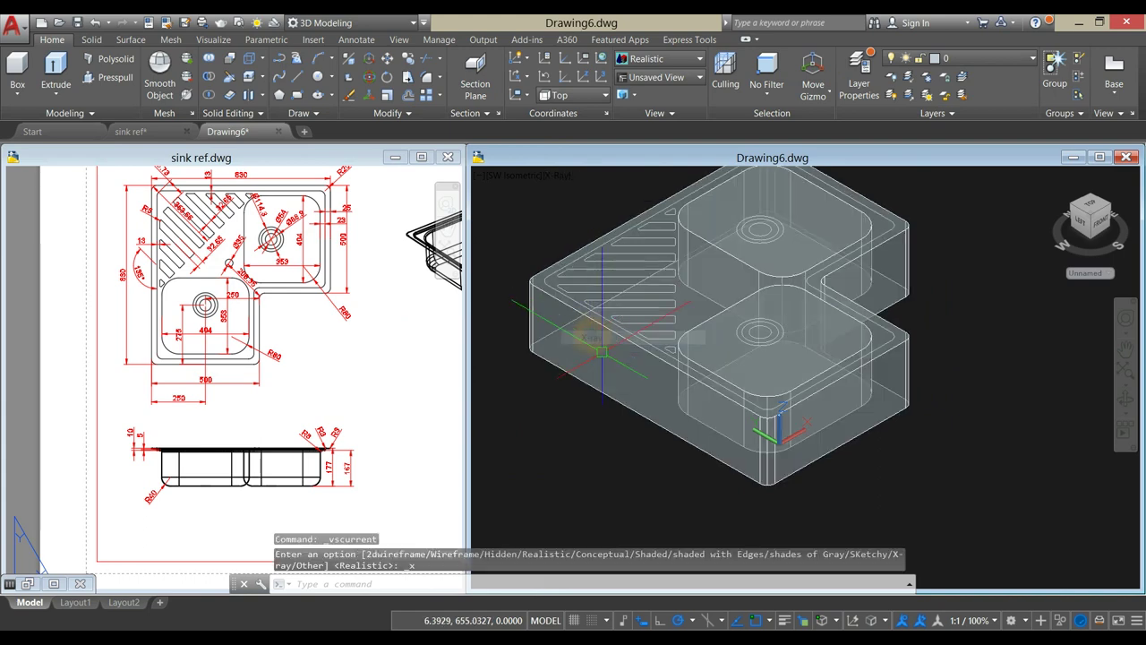
scroll(784, 387, "up", 2)
scroll(929, 392, "down", 3)
mouse_move(949, 399)
middle_mouse_down("shift")
mouse_move(896, 330)
mouse_move(937, 386)
middle_mouse_up("shift")
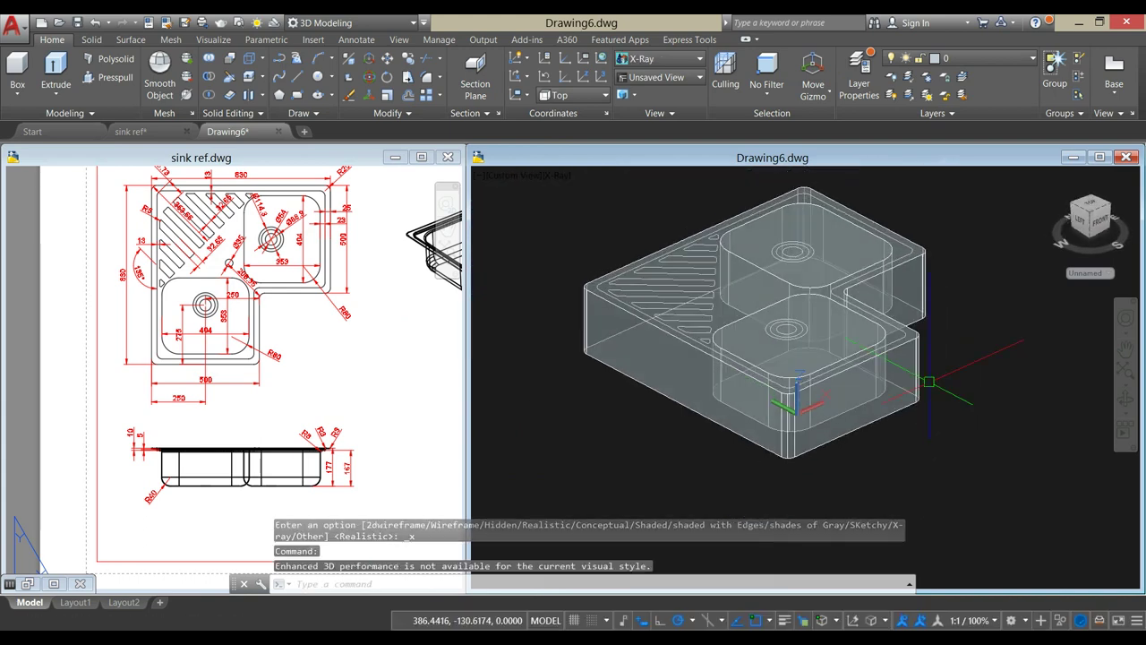
scroll(678, 275, "up", 2)
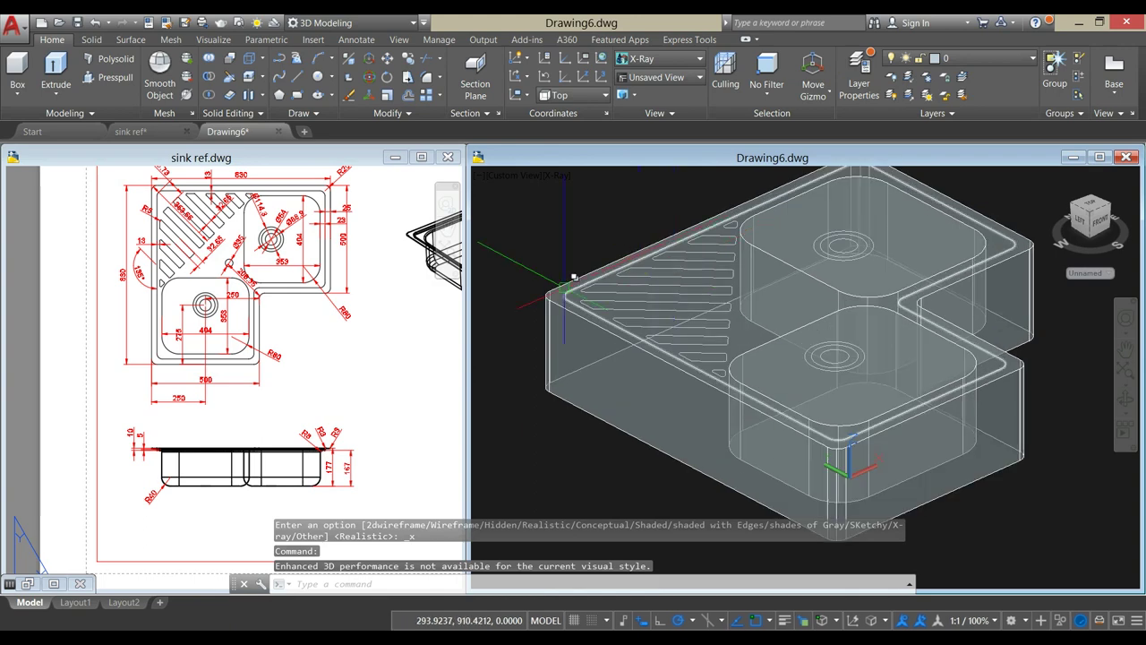
- Presspull the rim band between the outer outline and its inner offset upward by 10, following the reference's side view
left_click(302, 397)
scroll(338, 483, "up", 5)
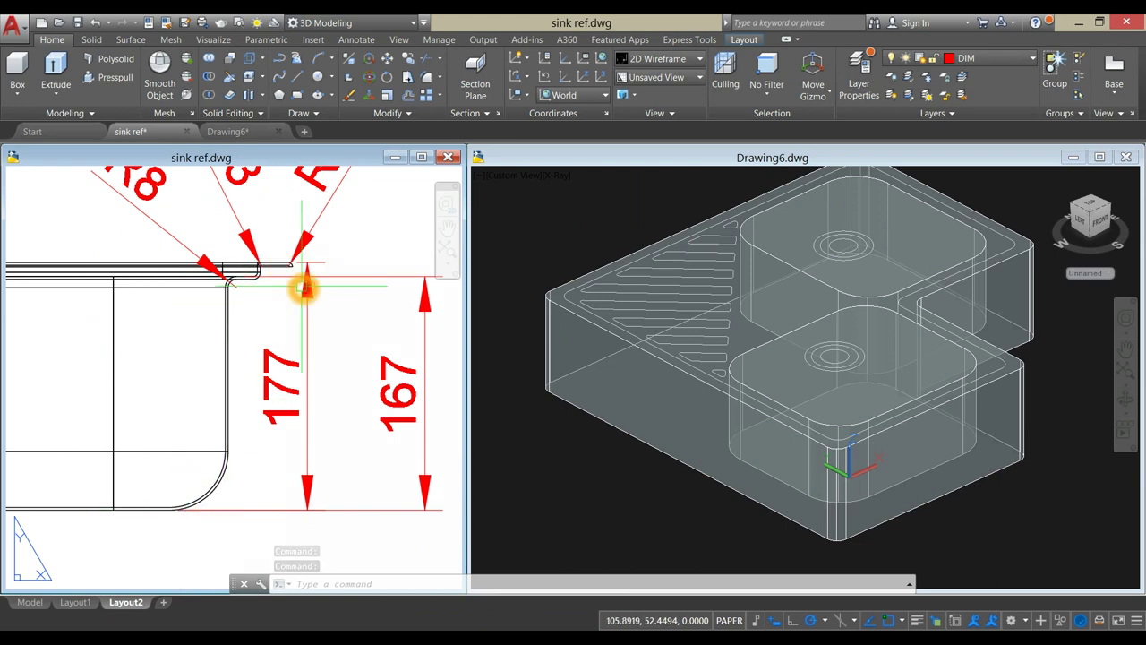
scroll(305, 286, "down", 3)
left_click(500, 238)
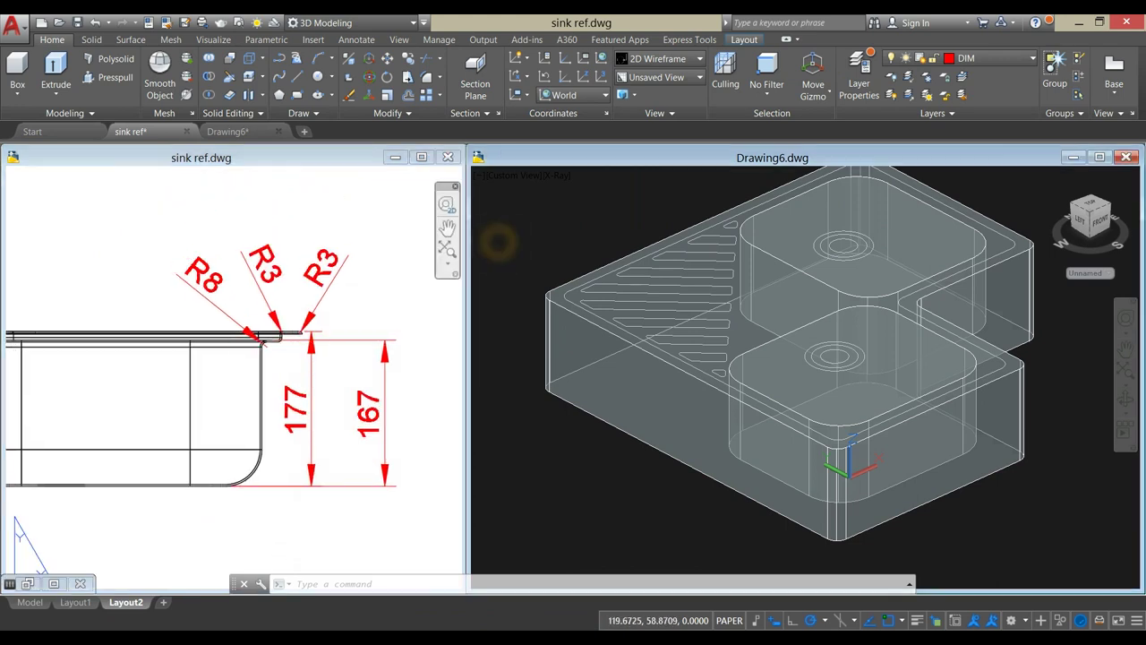
scroll(581, 273, "up", 3)
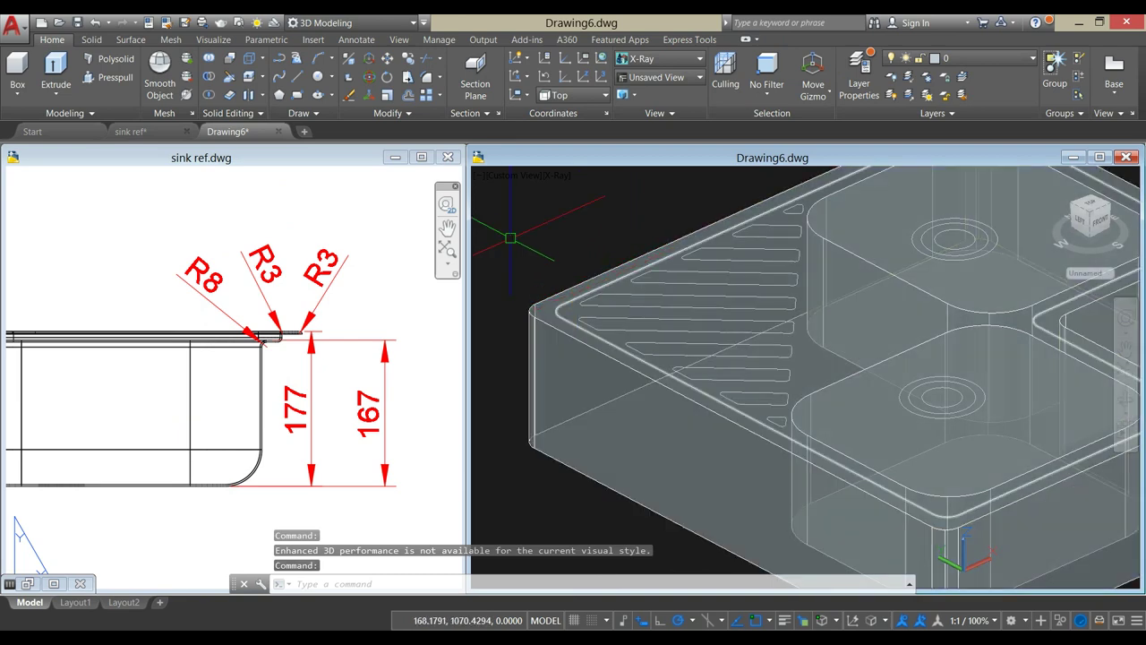
left_click(515, 231)
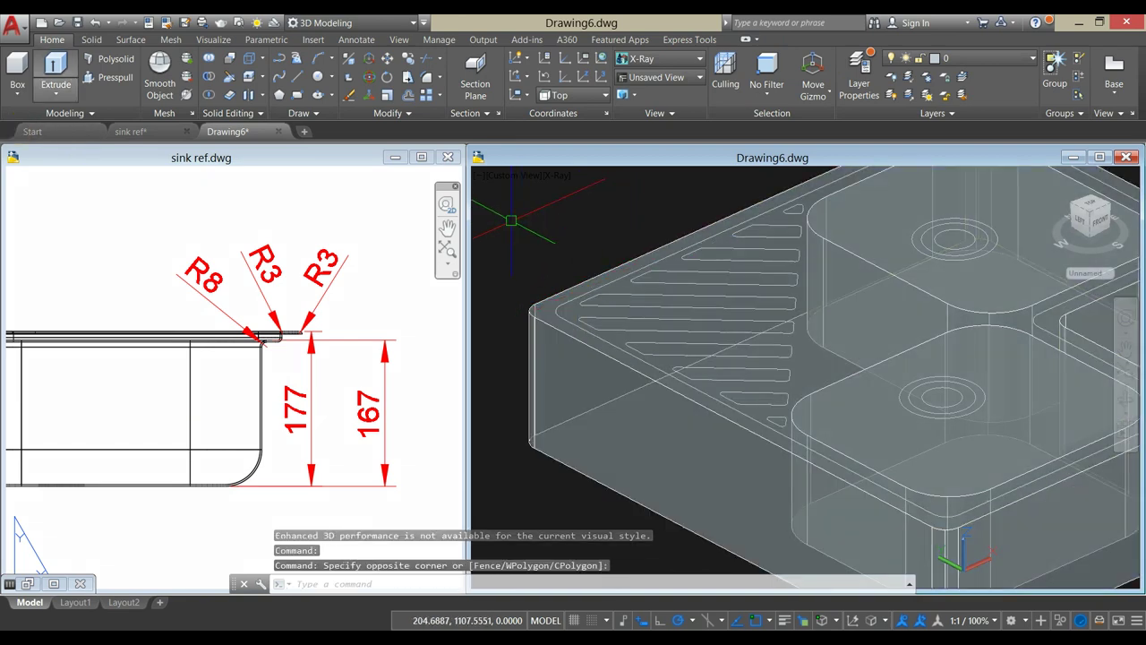
left_click(98, 77)
scroll(537, 256, "up", 3)
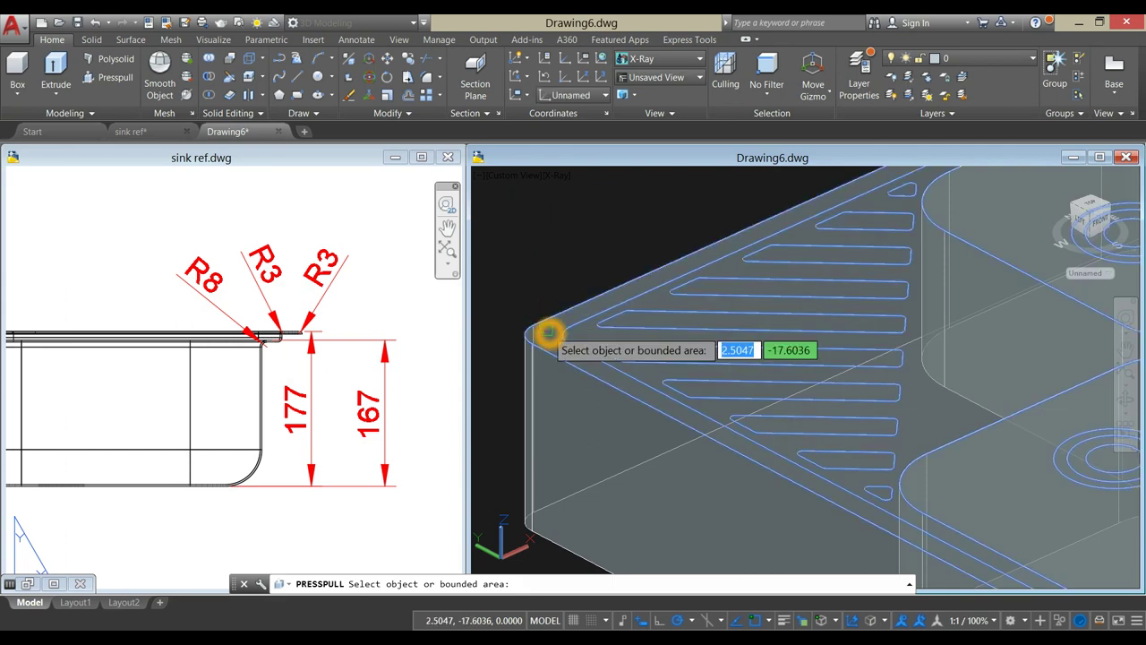
scroll(548, 333, "up", 2)
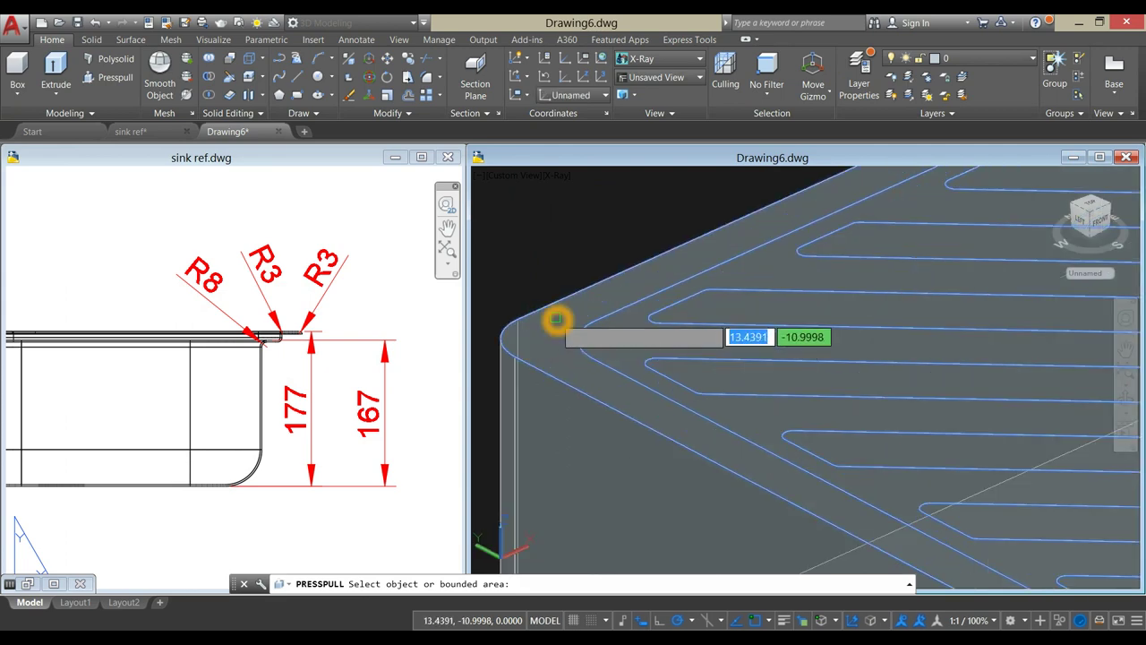
scroll(556, 319, "down", 2)
left_click(553, 264)
scroll(548, 235, "down", 3)
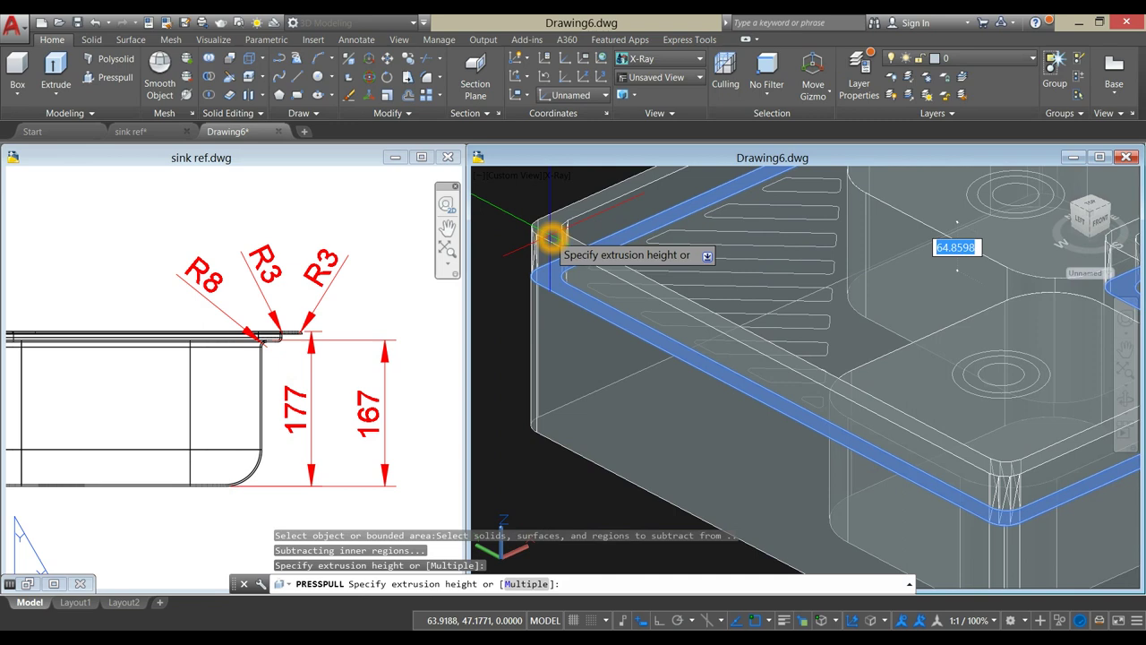
middle_click_drag(551, 233, 532, 261)
left_click(539, 237)
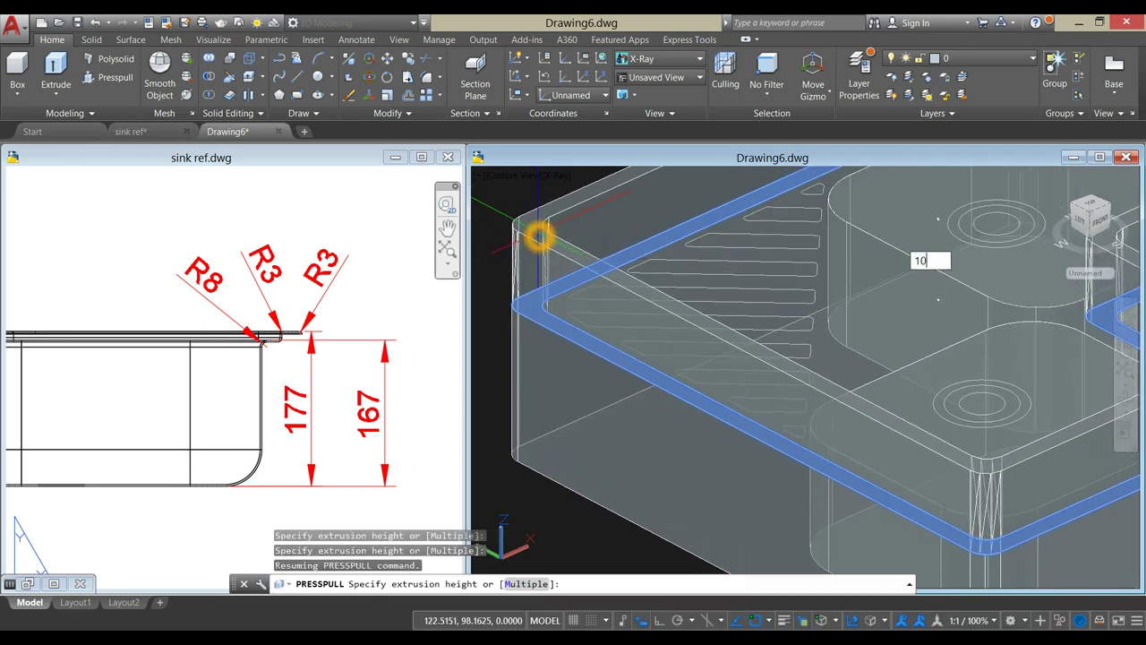
key("Return")
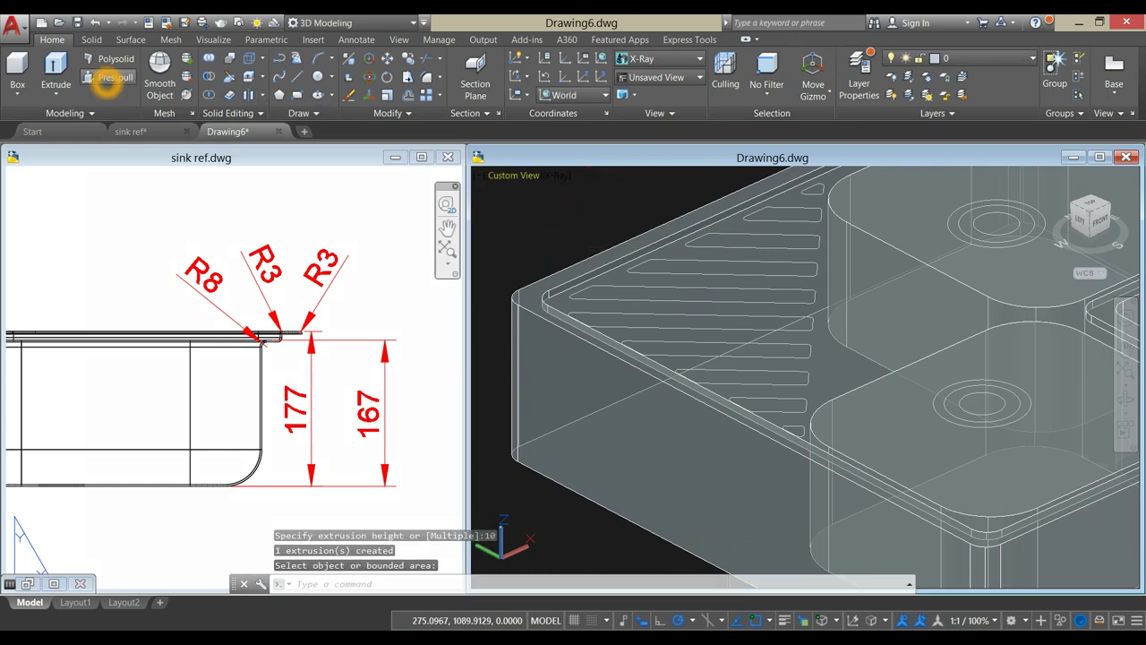
- Presspull the small triangular drainer slot beside the upper bowl upward by 5
left_click(108, 77)
middle_click_drag(578, 239, 509, 325)
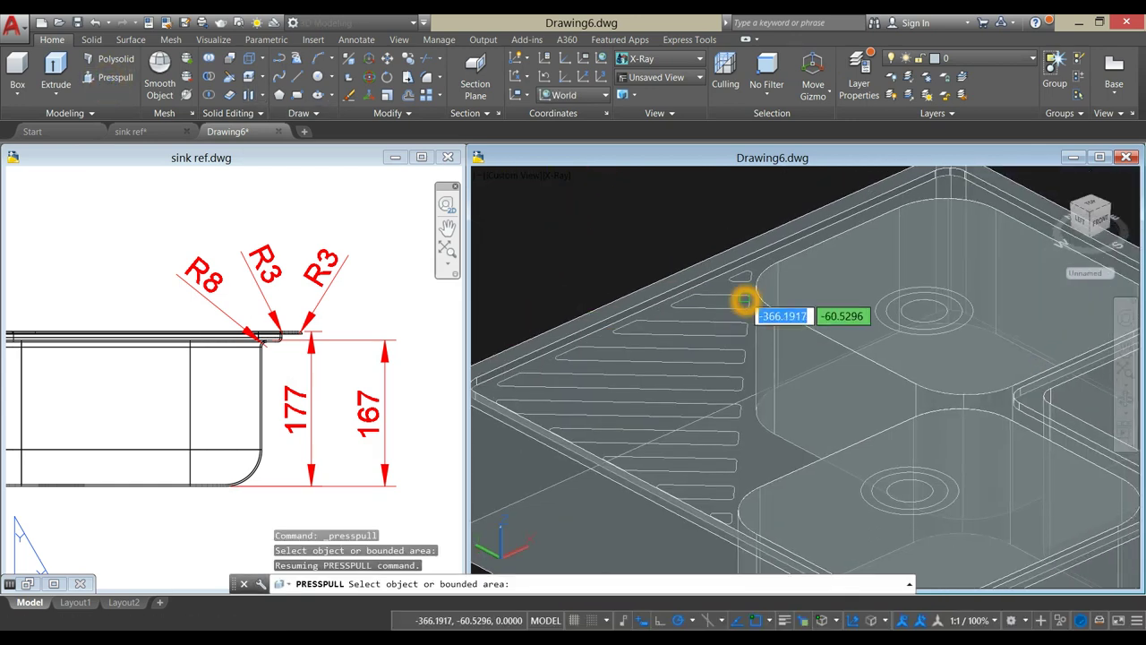
scroll(747, 269, "up", 3)
scroll(746, 269, "up", 1)
left_click(743, 289)
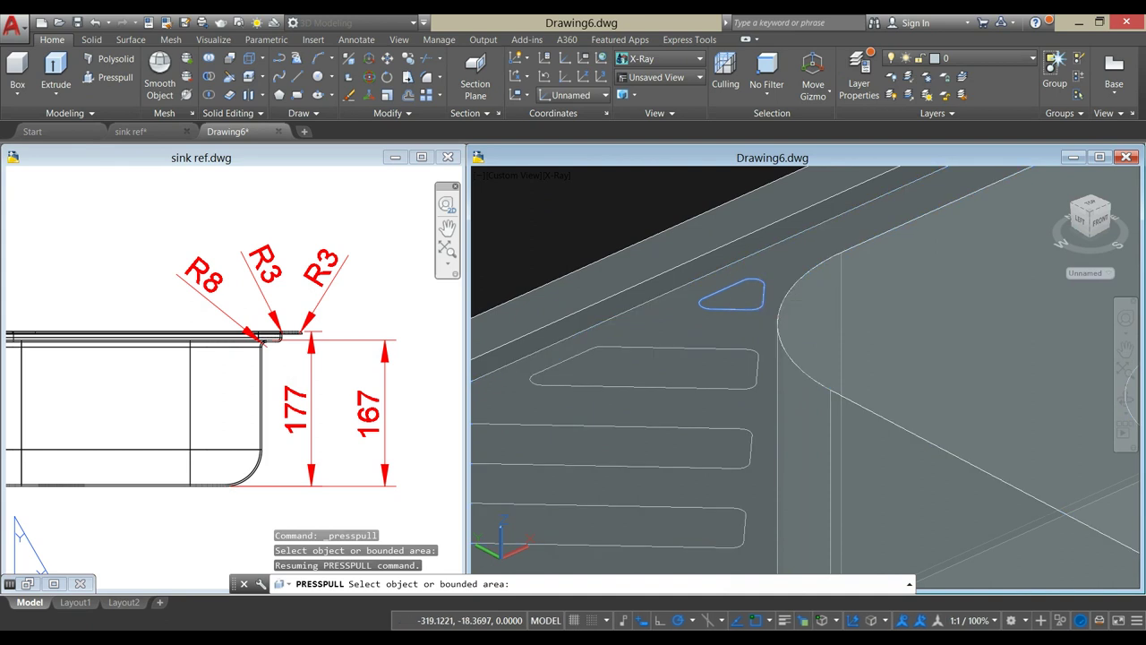
left_click(752, 248)
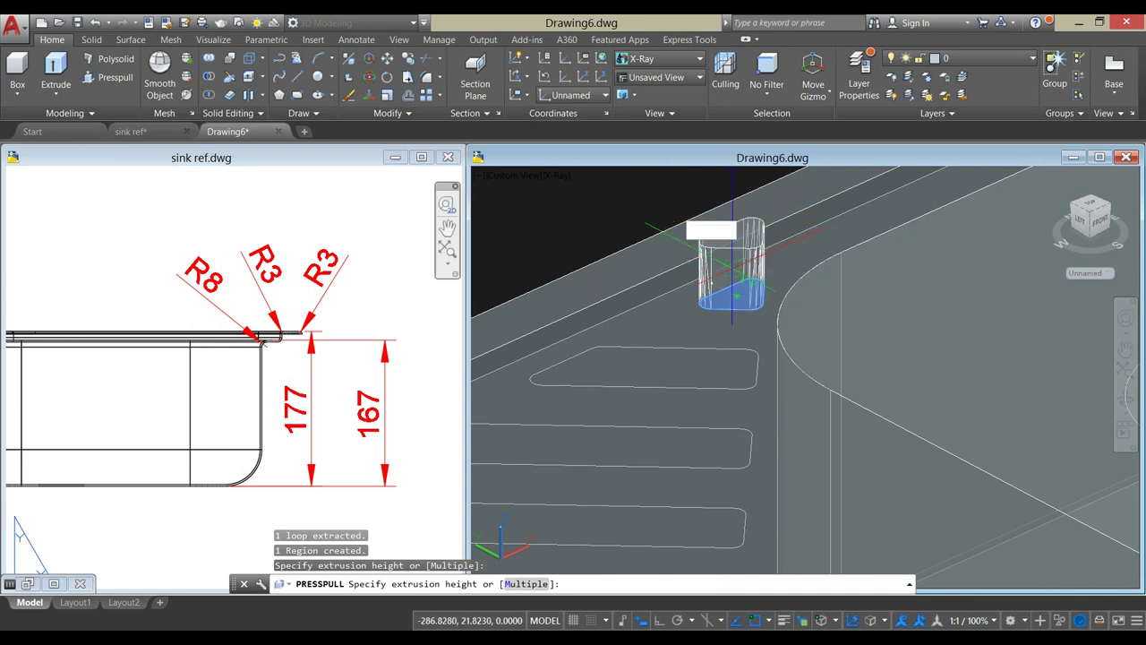
left_click(739, 230)
left_click(730, 239)
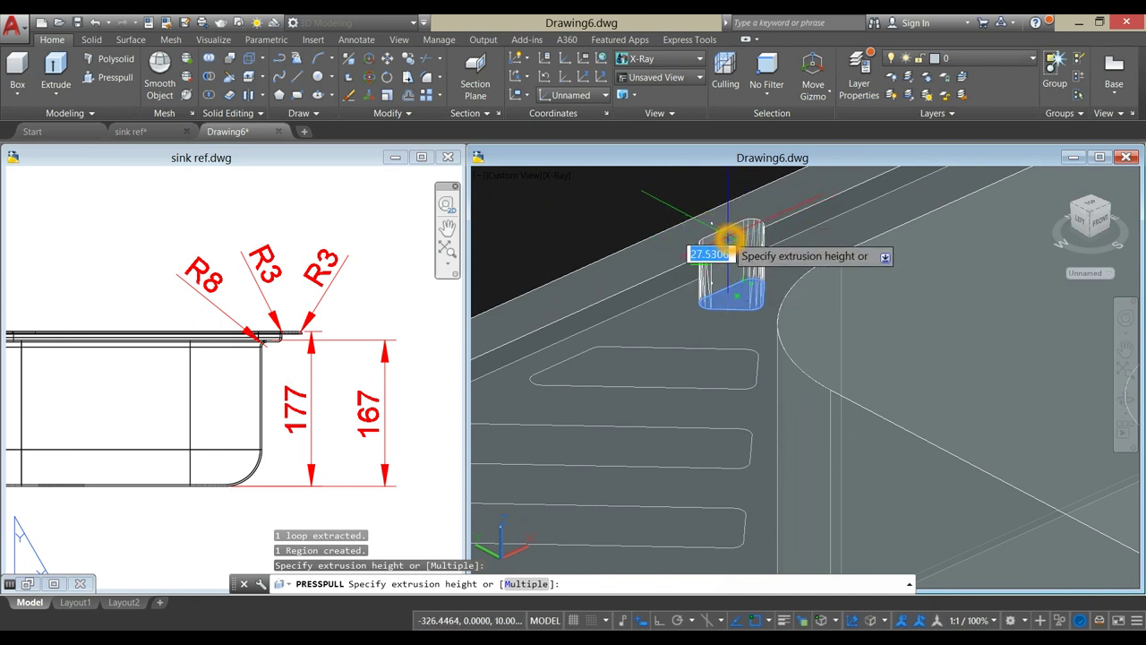
type("5")
key("Return")
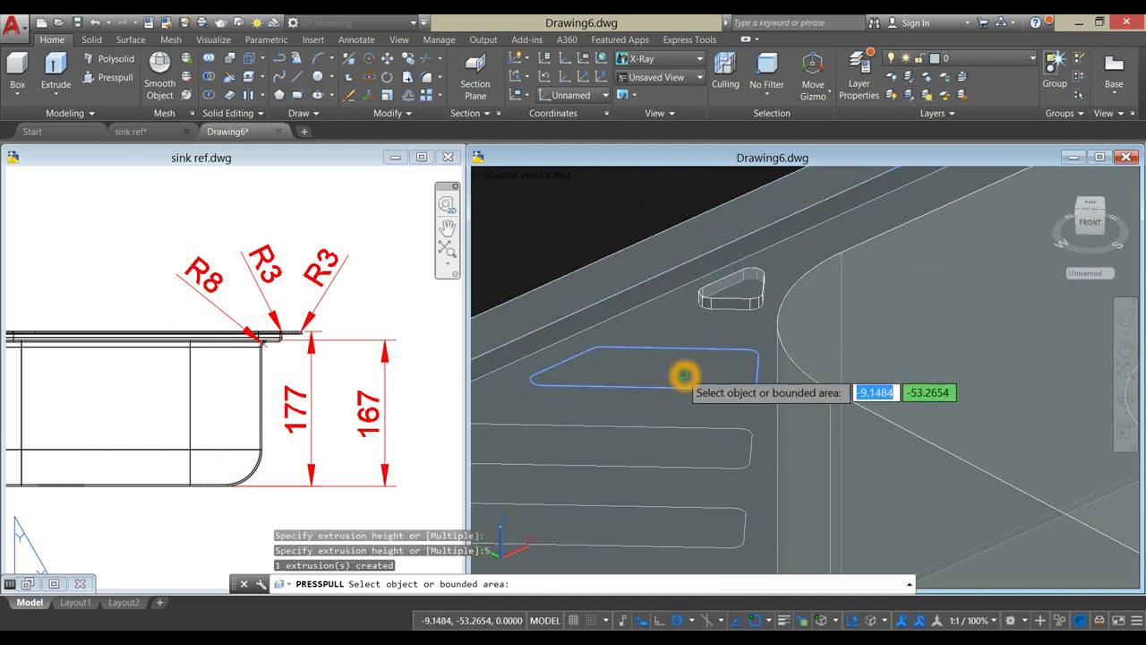
- Presspull the second and third drainer slots, counted from the triangular slot beside the upper bowl, upward by 5
left_click(683, 374)
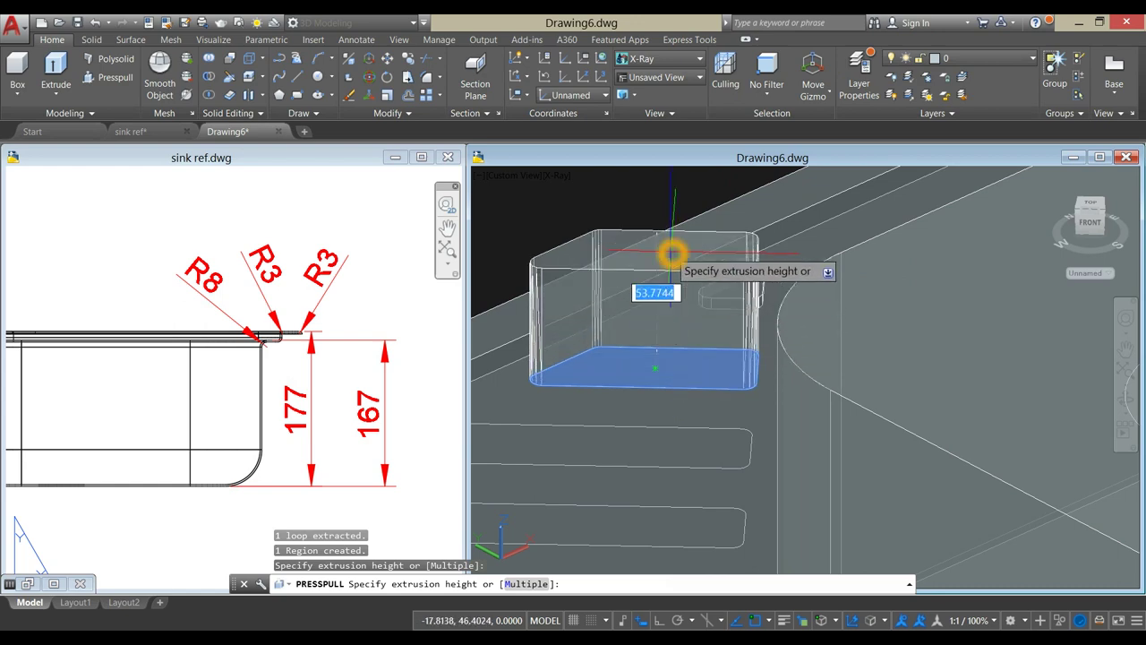
key("Return")
scroll(670, 256, "down", 2)
middle_click_drag(670, 256, 701, 204)
scroll(697, 229, "up", 1)
left_click(685, 269)
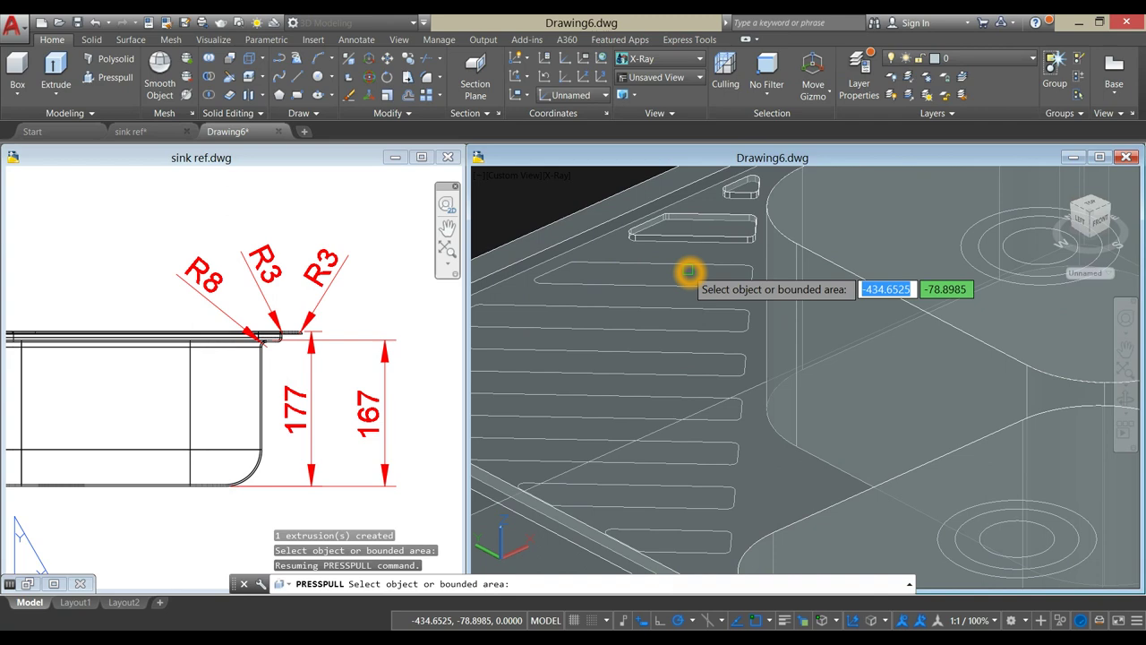
type("5")
key("Return")
- Presspull the remaining seven drainer slots together upward by 5
scroll(698, 223, "down", 2)
middle_click_drag(698, 223, 717, 203)
scroll(688, 259, "up", 1)
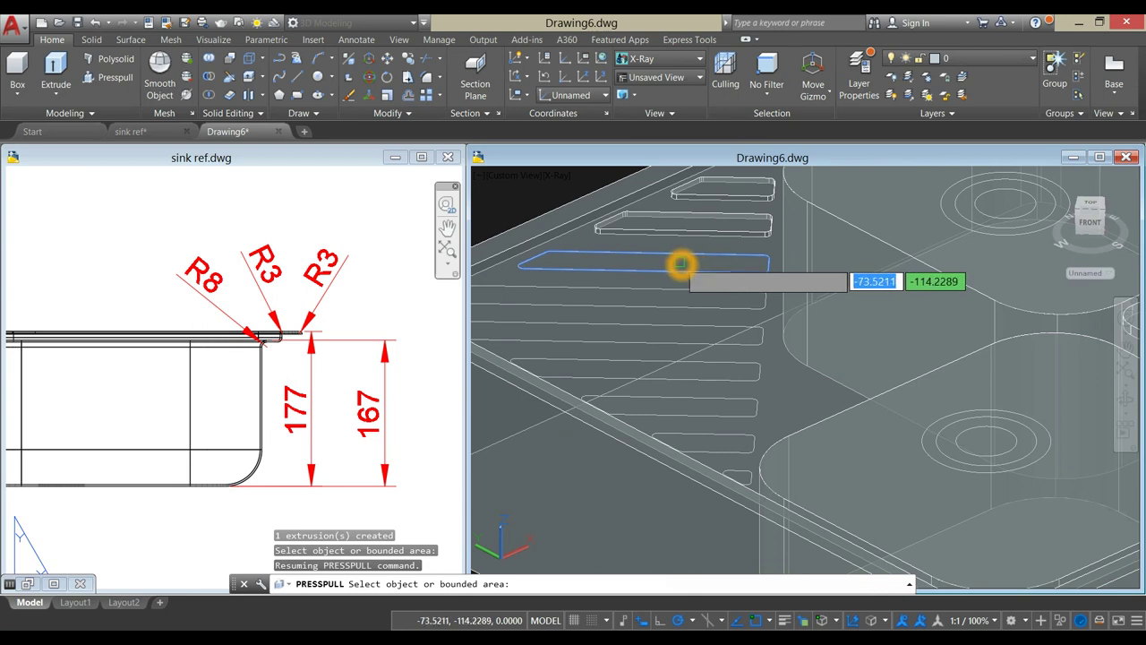
left_click(675, 265)
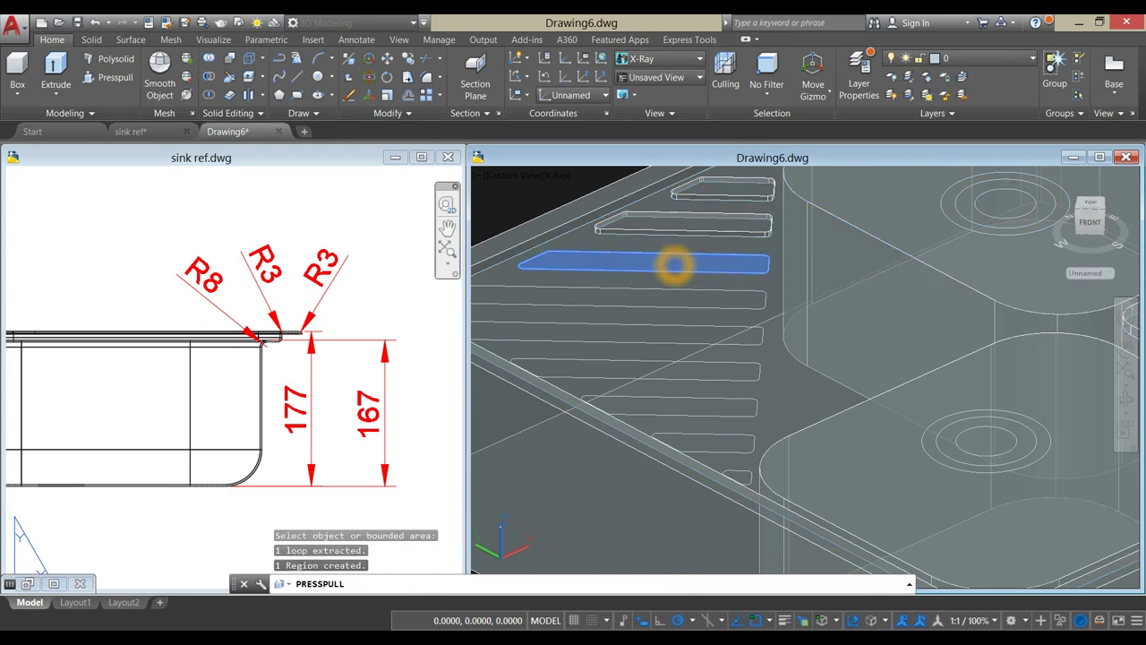
left_click(660, 302)
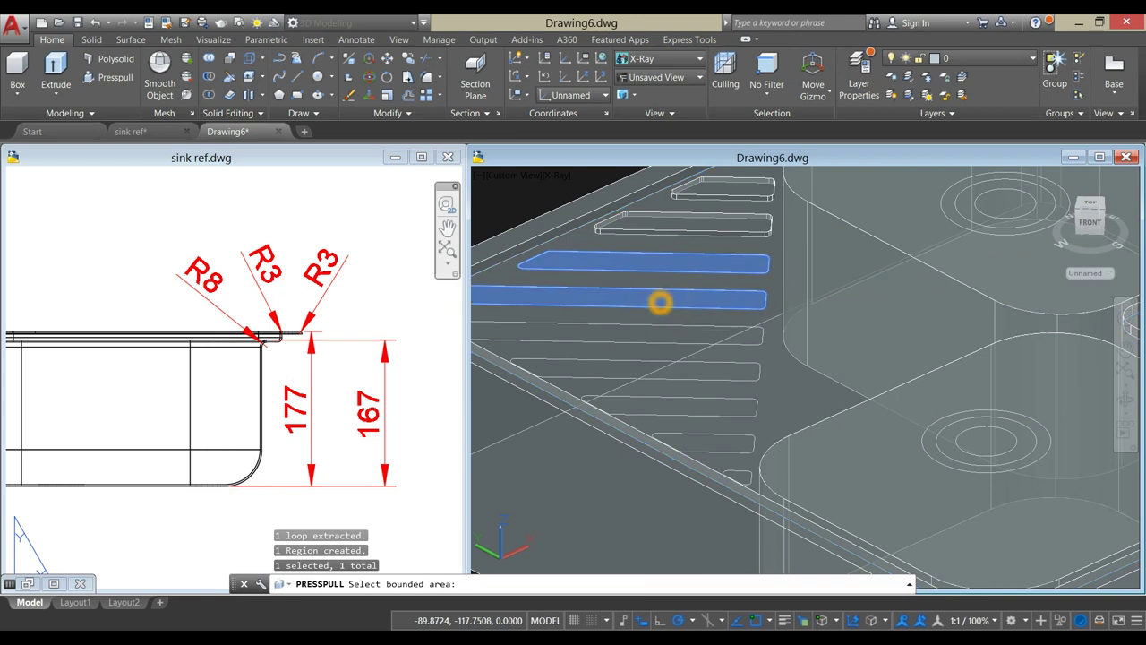
left_click(661, 332)
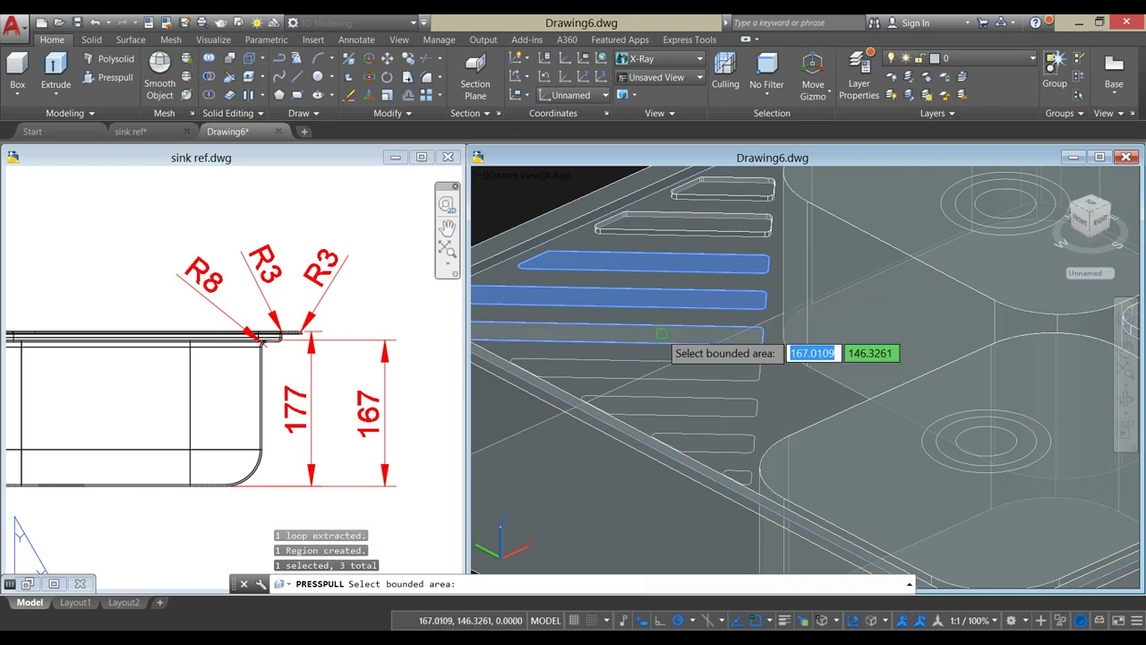
left_click(688, 373)
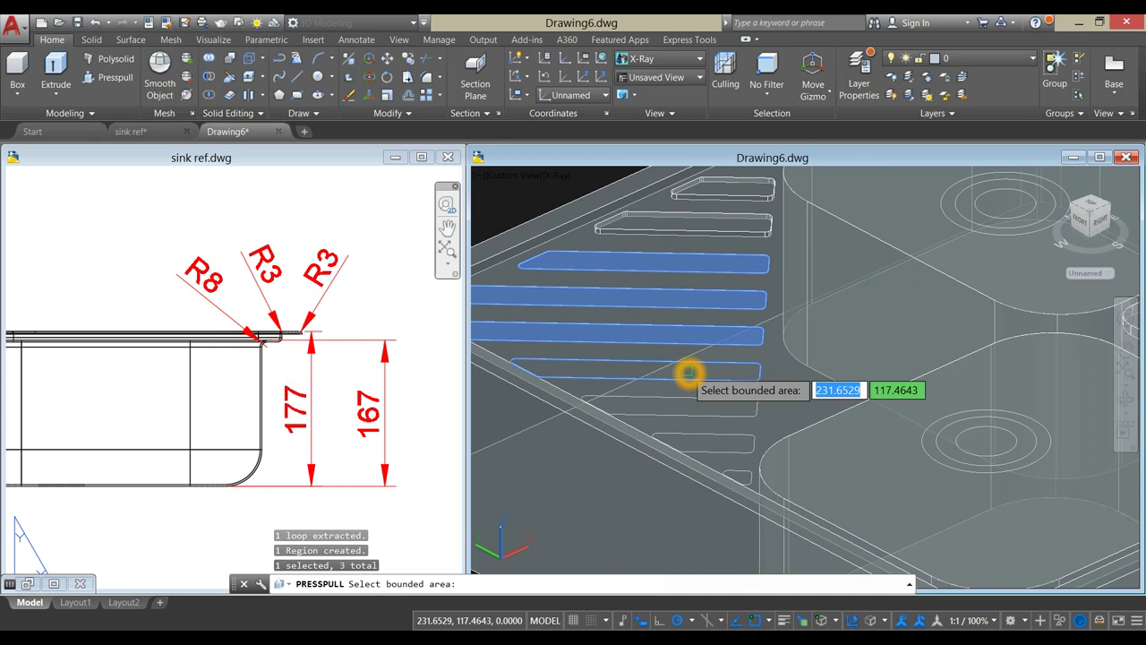
left_click(686, 405)
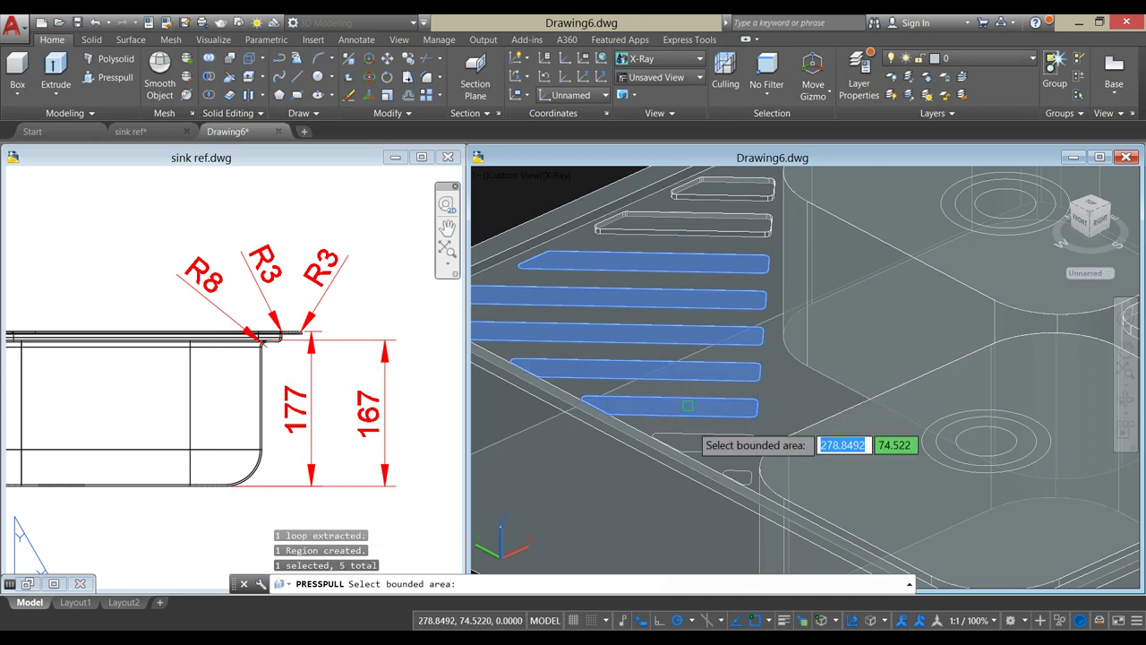
left_click(695, 440)
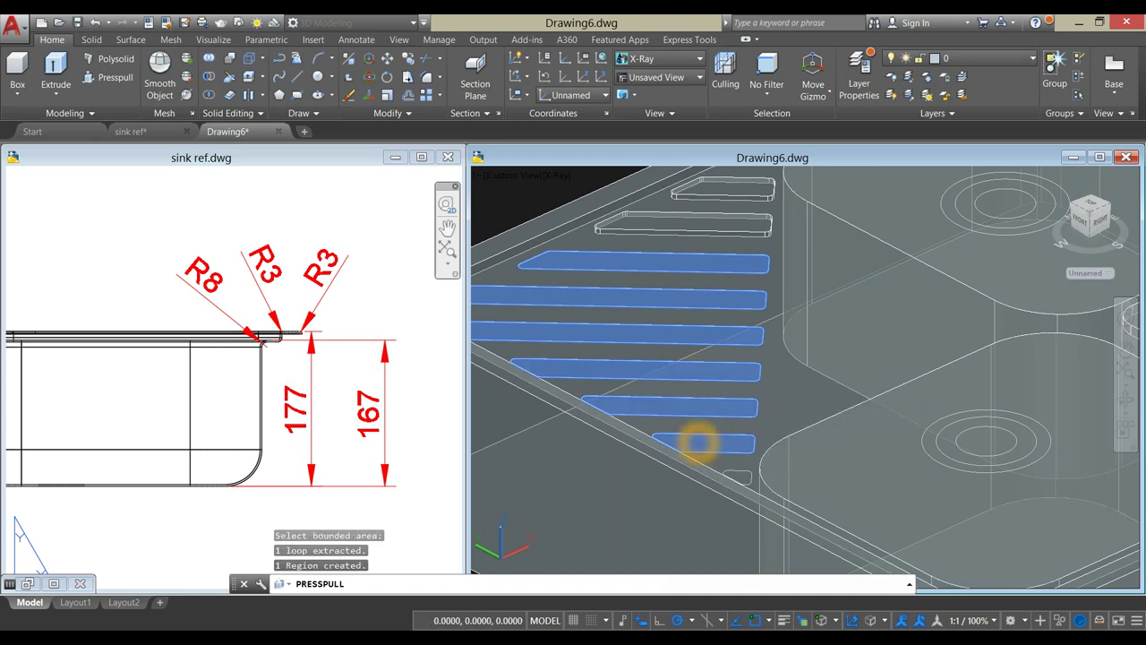
left_click(747, 479)
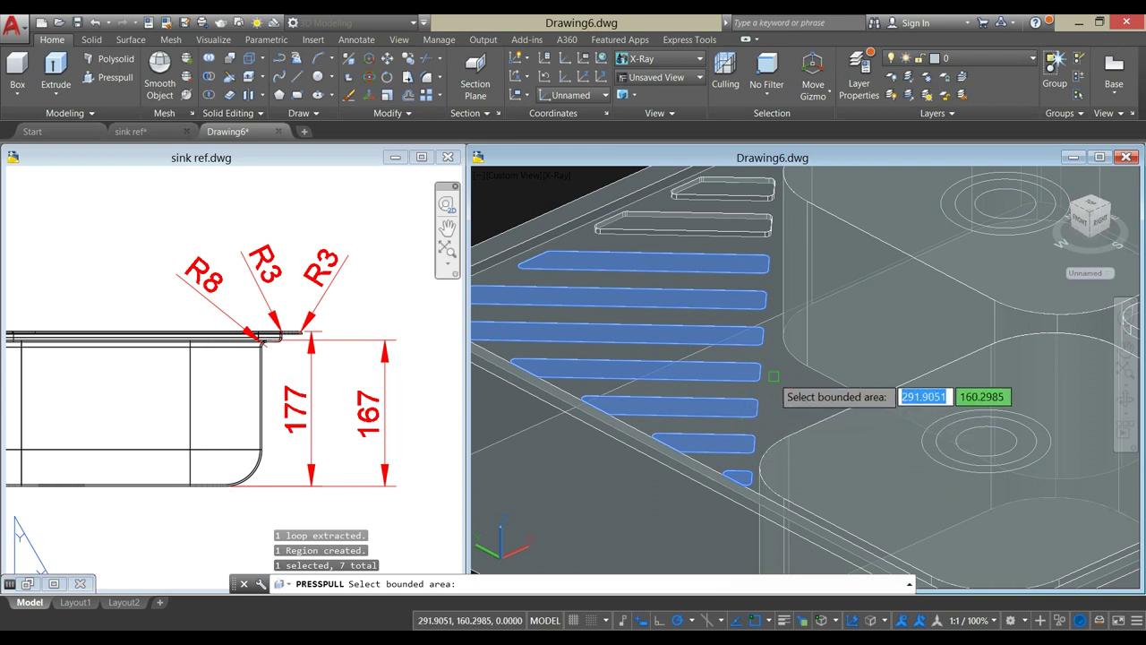
key("Return")
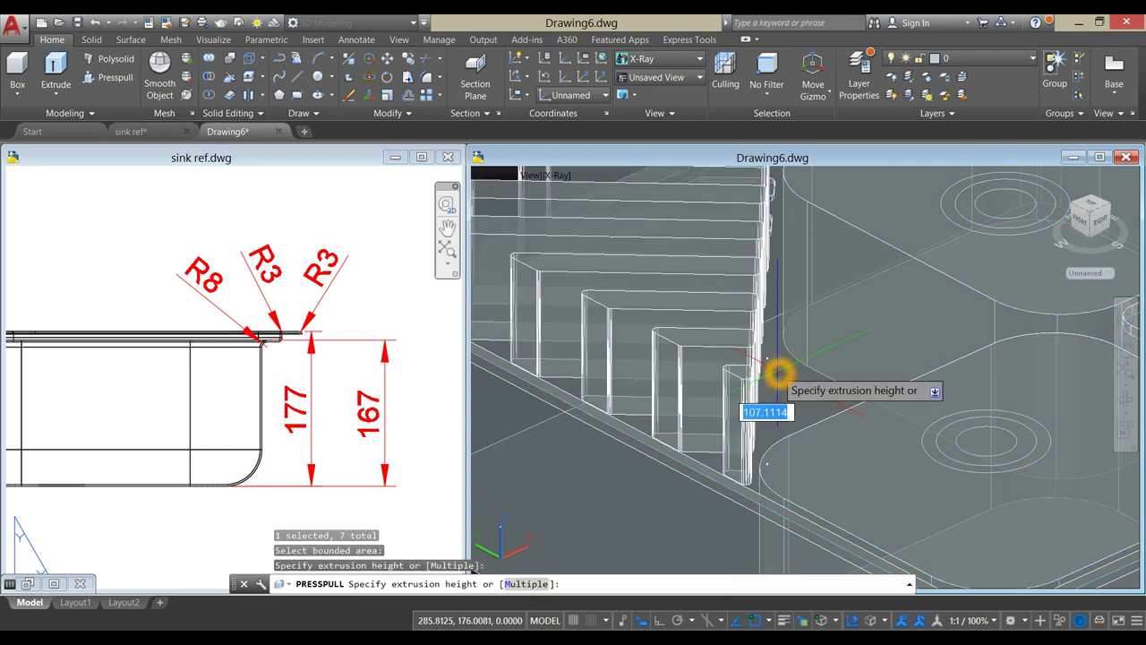
scroll(771, 271, "down", 2)
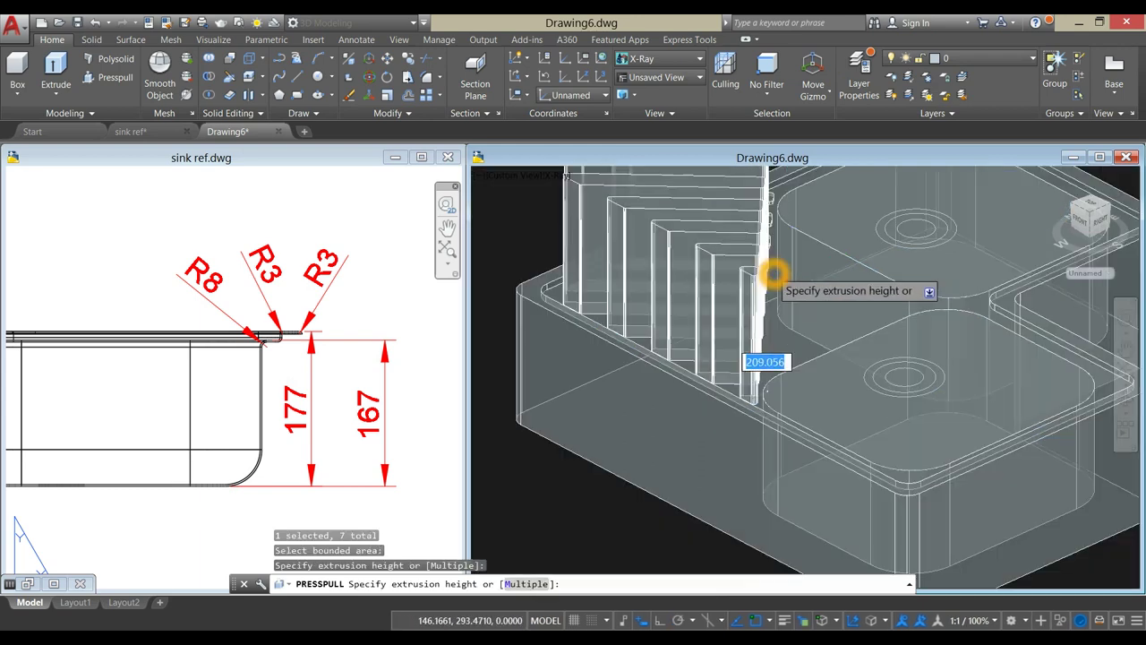
left_click(768, 258)
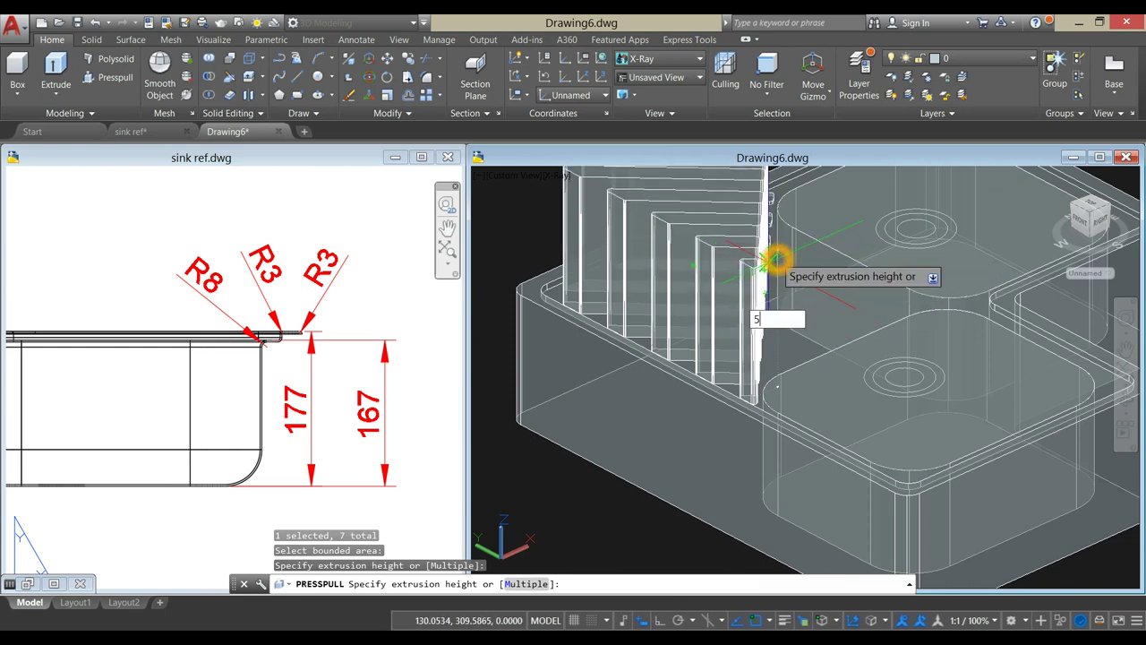
key("Return")
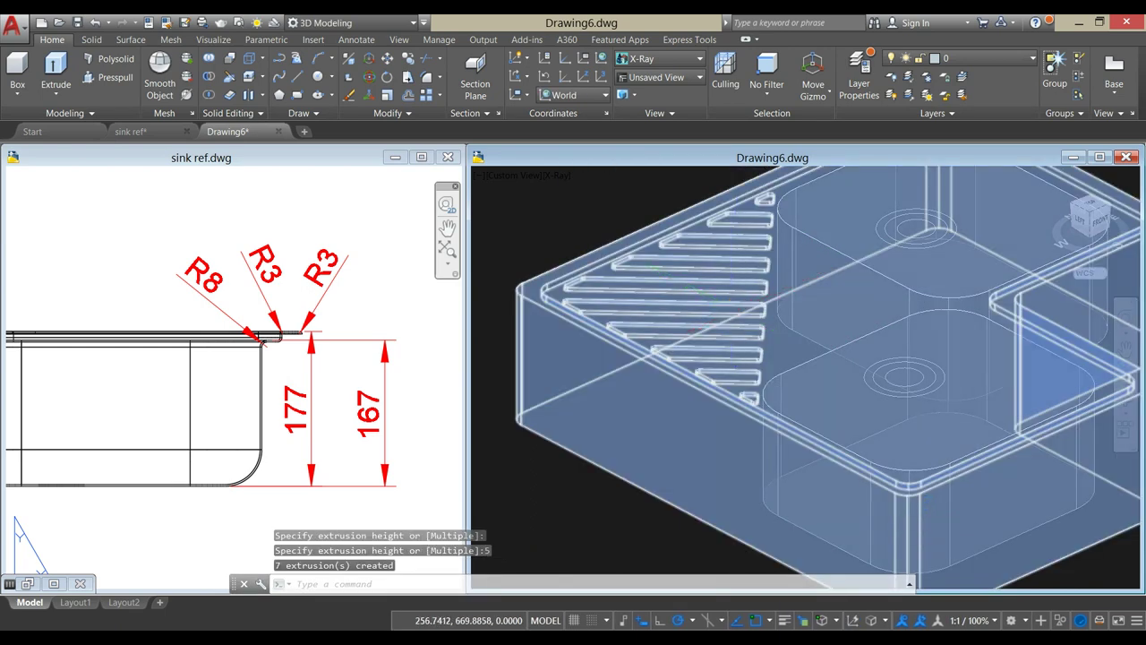
- View the whole sink from a rotated angle and apply the Shaded with edges visual style
scroll(740, 313, "down", 2)
middle_click_drag(755, 309, 734, 359)
middle_click_drag(680, 309, 681, 330, "shift")
middle_click_drag(812, 422, 678, 343, "shift")
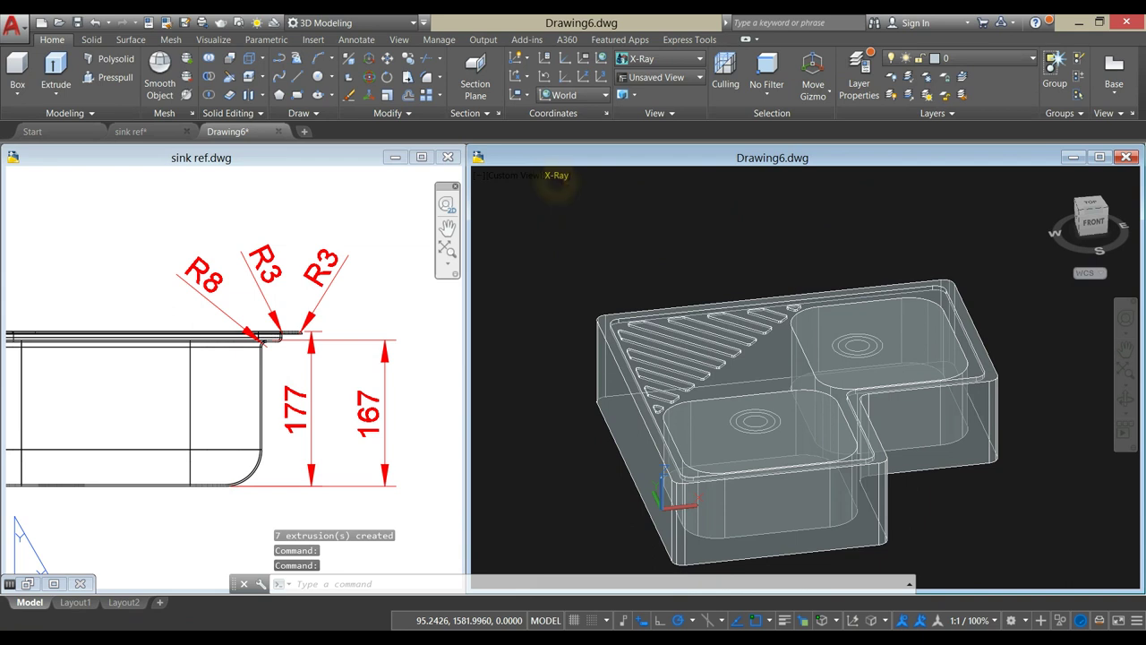
left_click(556, 176)
left_click(607, 281)
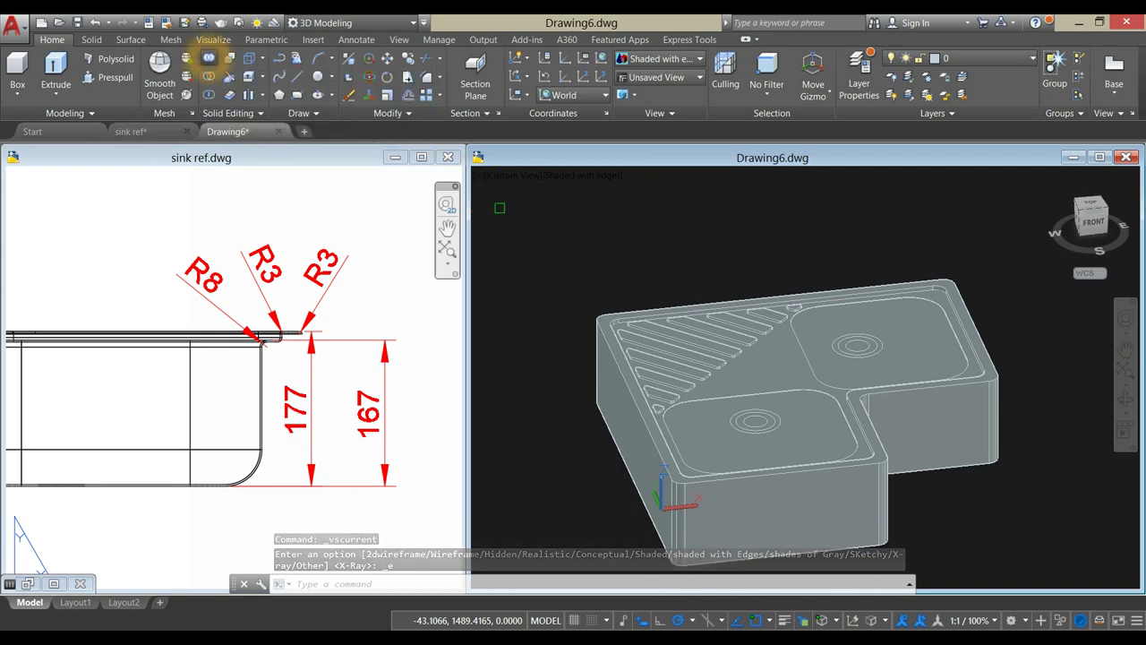
- Subtract both bowl solids from the sink body to hollow out the two basins
left_click(208, 76)
left_click(611, 404)
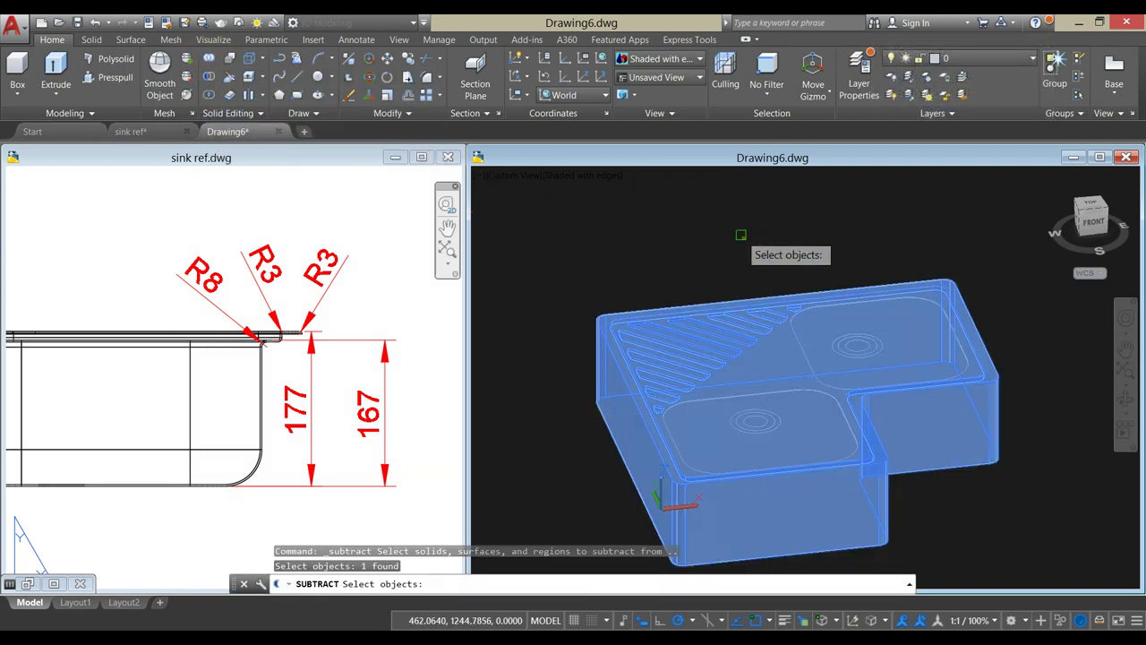
key("Return")
scroll(940, 354, "up", 5)
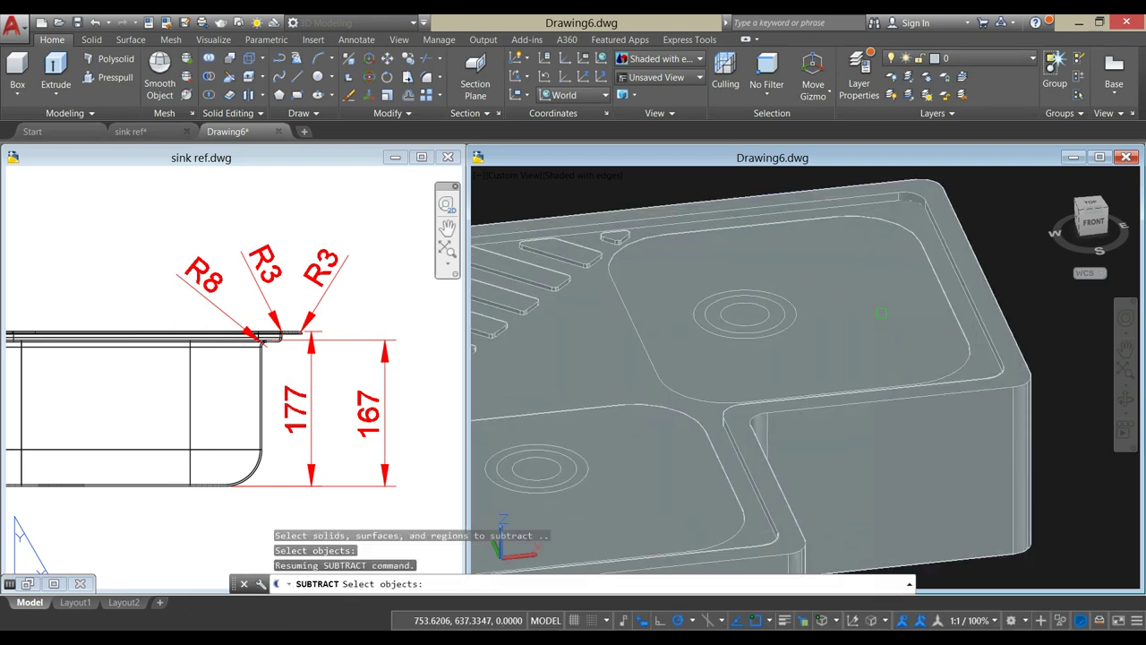
left_click(865, 293)
left_click(618, 491)
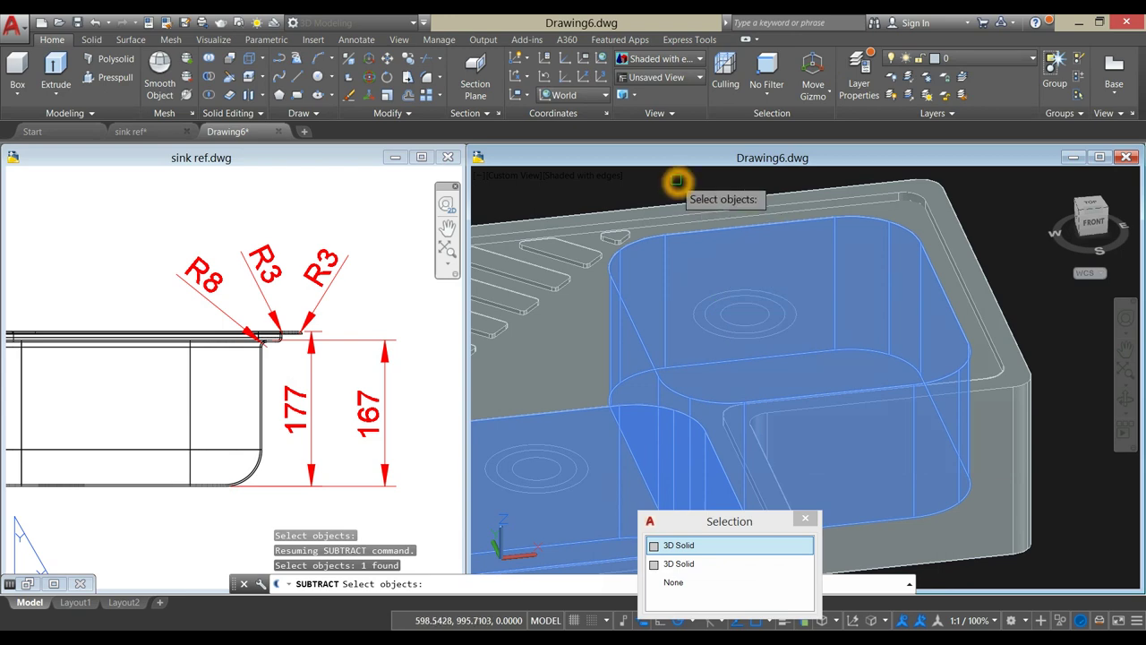
key("Return")
key("Return")
- Examine the hollowed sink from another angle alongside the edge radii in the reference's side view
scroll(695, 205, "down", 5)
middle_click_drag(713, 246, 671, 246, "shift")
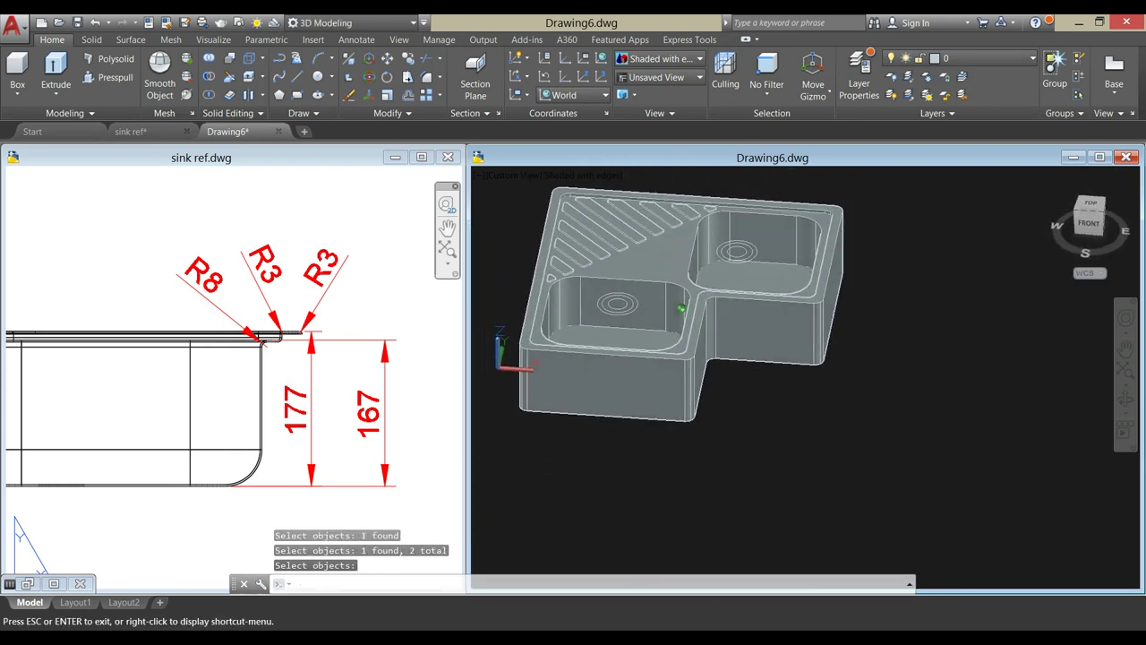
middle_click_drag(682, 309, 663, 295, "shift")
left_click(444, 398)
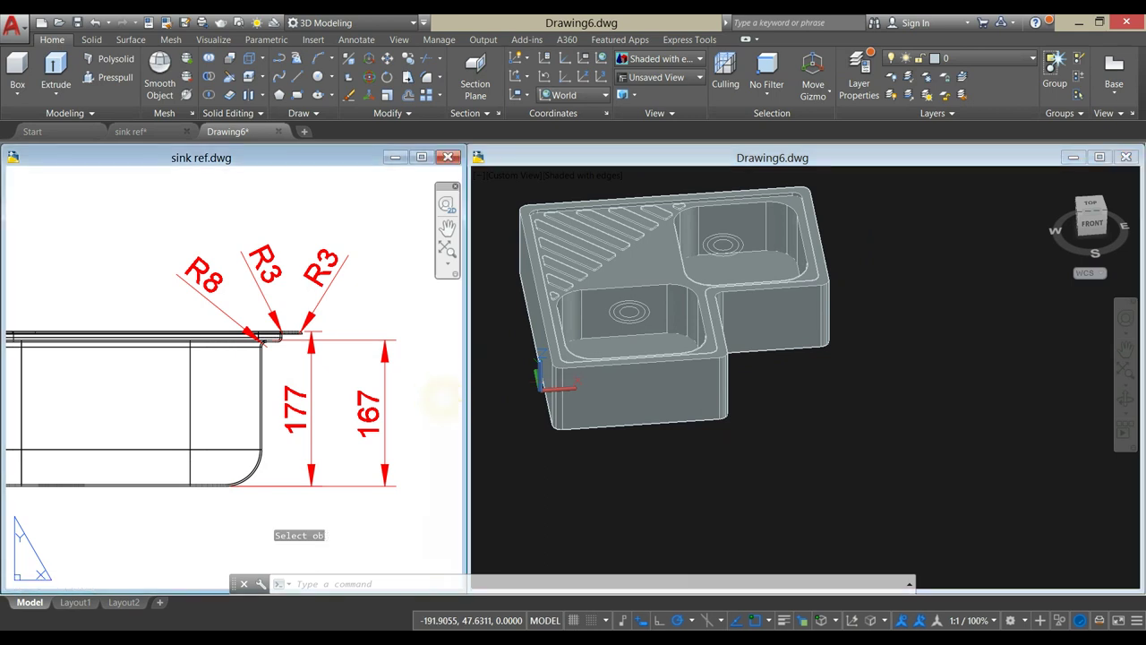
double_click(404, 389)
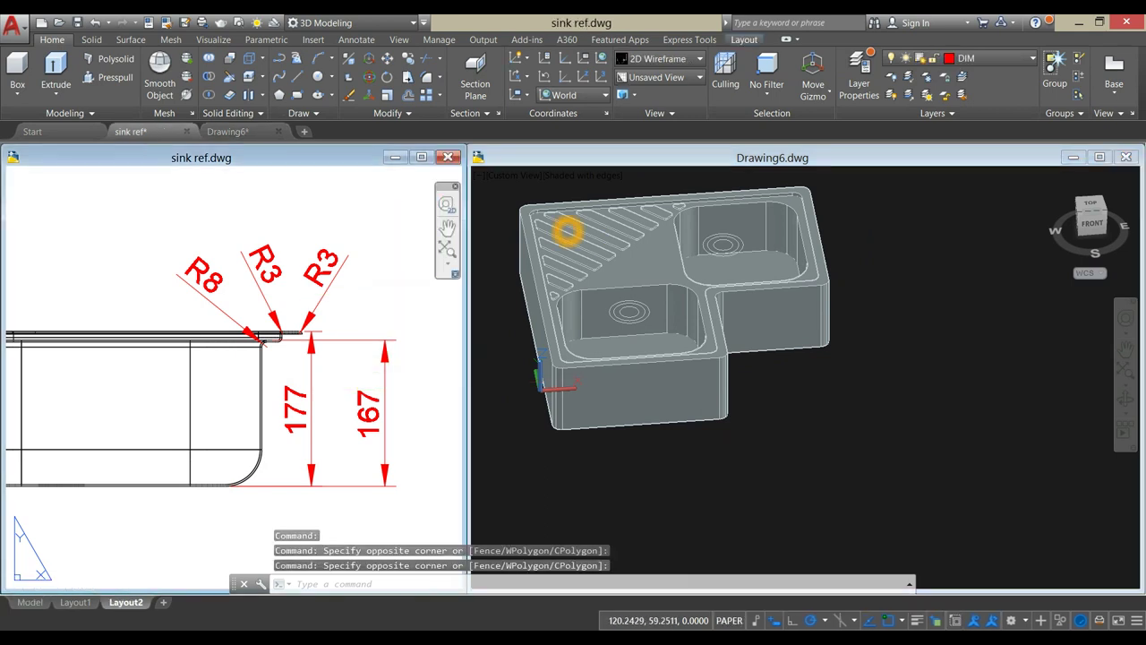
left_click(557, 202)
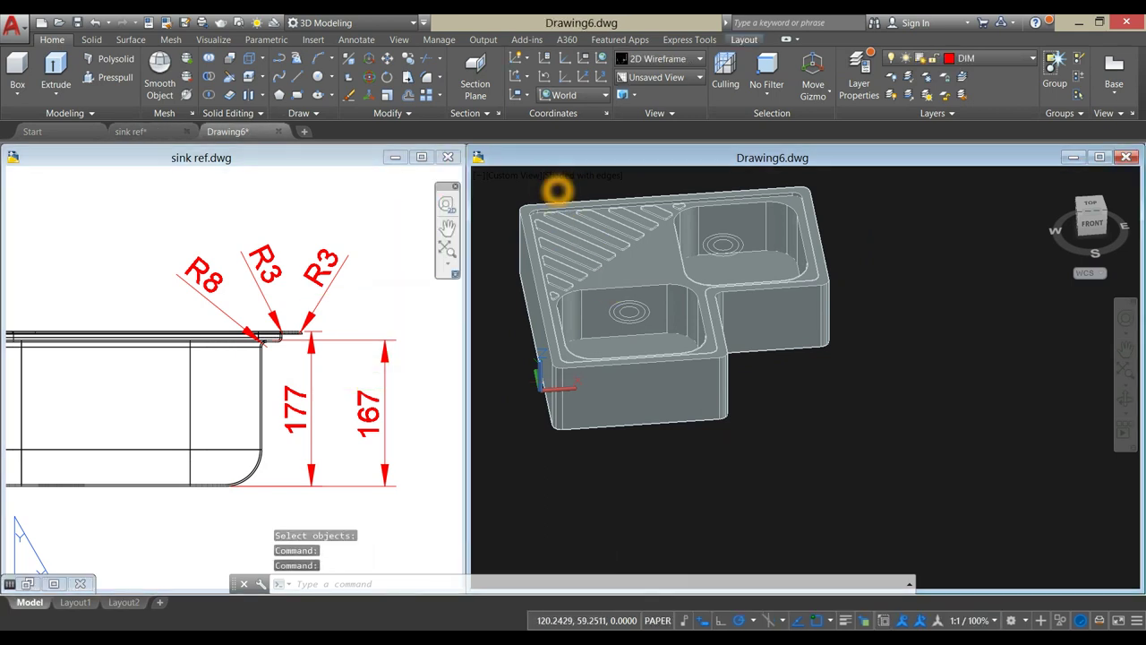
scroll(556, 197, "up", 4)
middle_click_drag(556, 191, 595, 205)
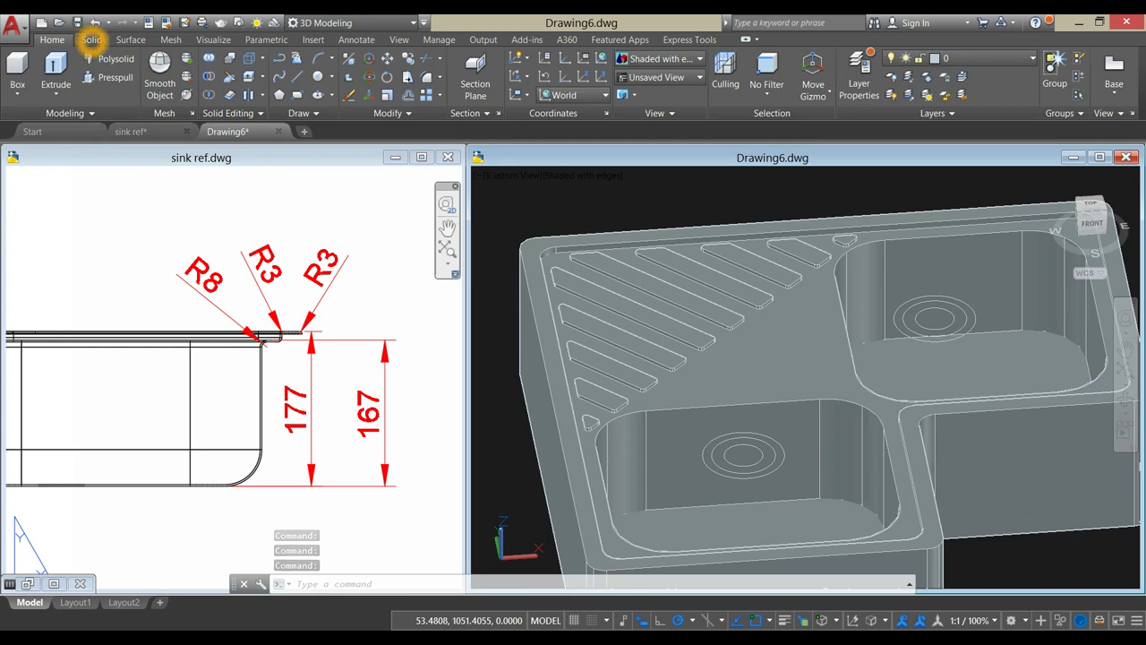
- Start an edge fillet with radius 3 and the Chain option, and select the sink's outer top edge
left_click(92, 40)
left_click(538, 65)
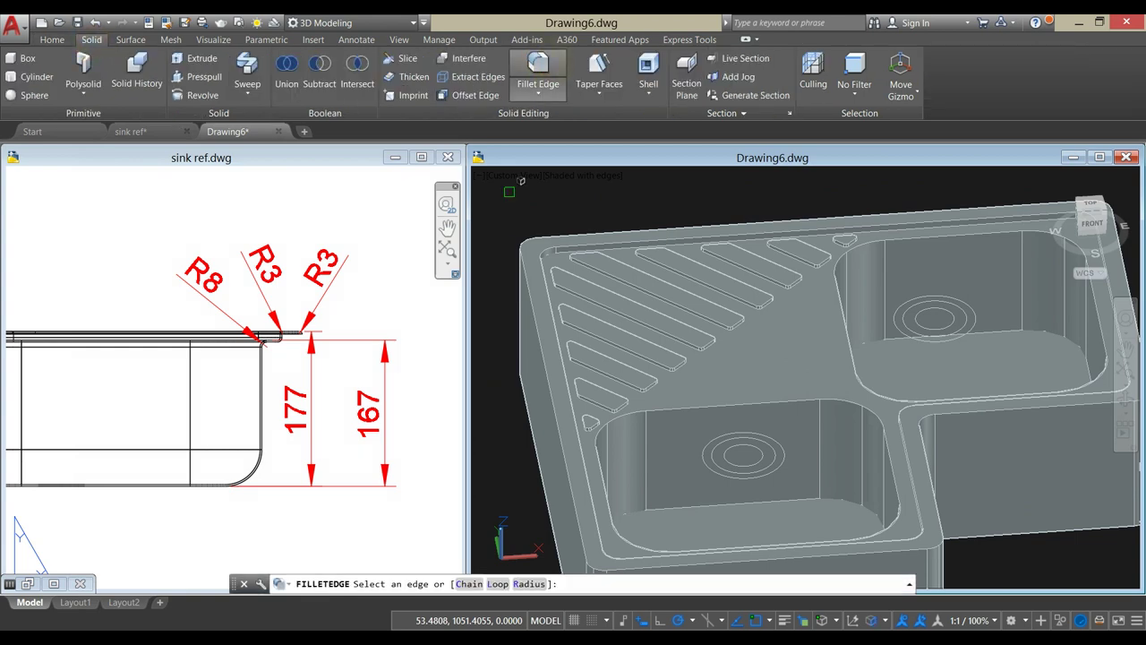
left_click(529, 584)
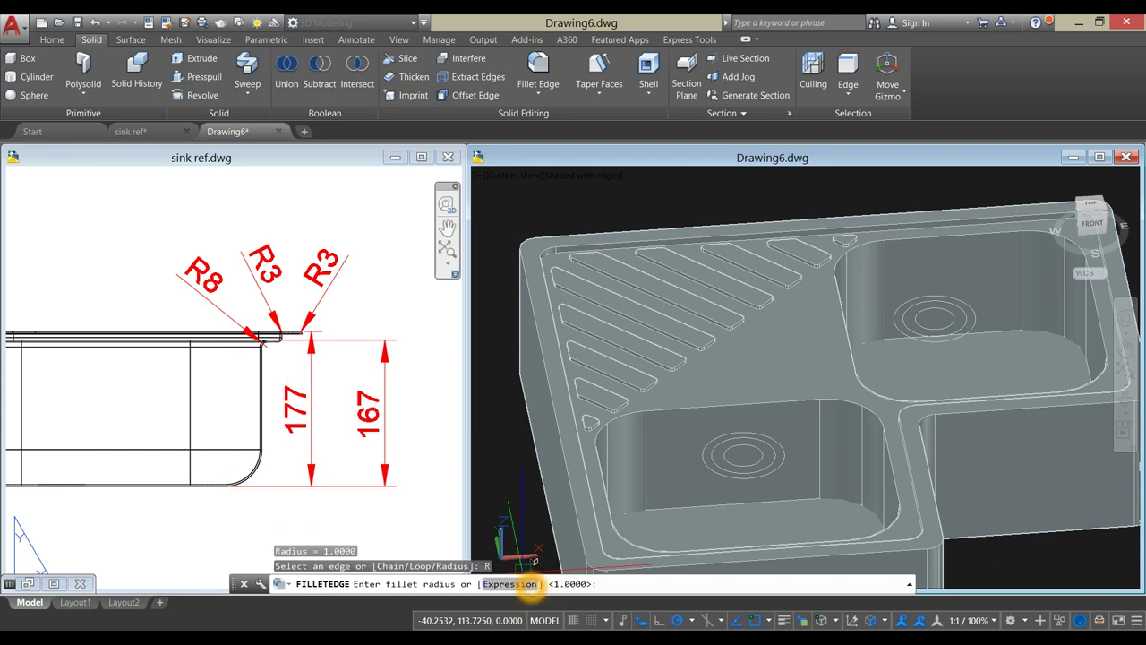
type("3")
key("Return")
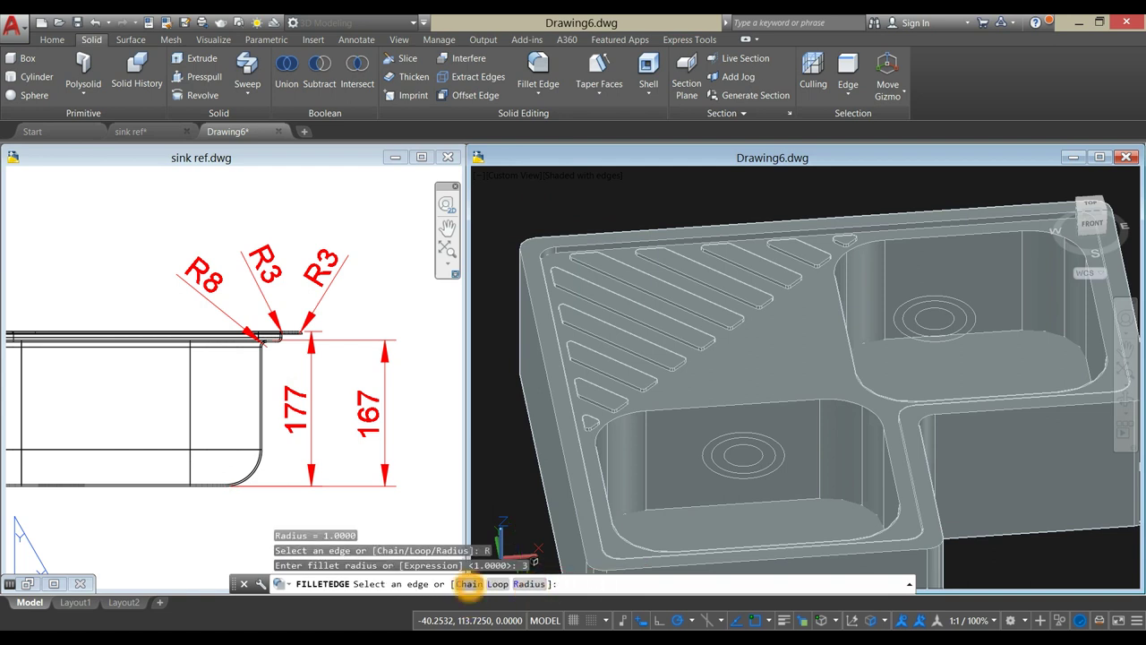
left_click(469, 584)
scroll(544, 236, "up", 4)
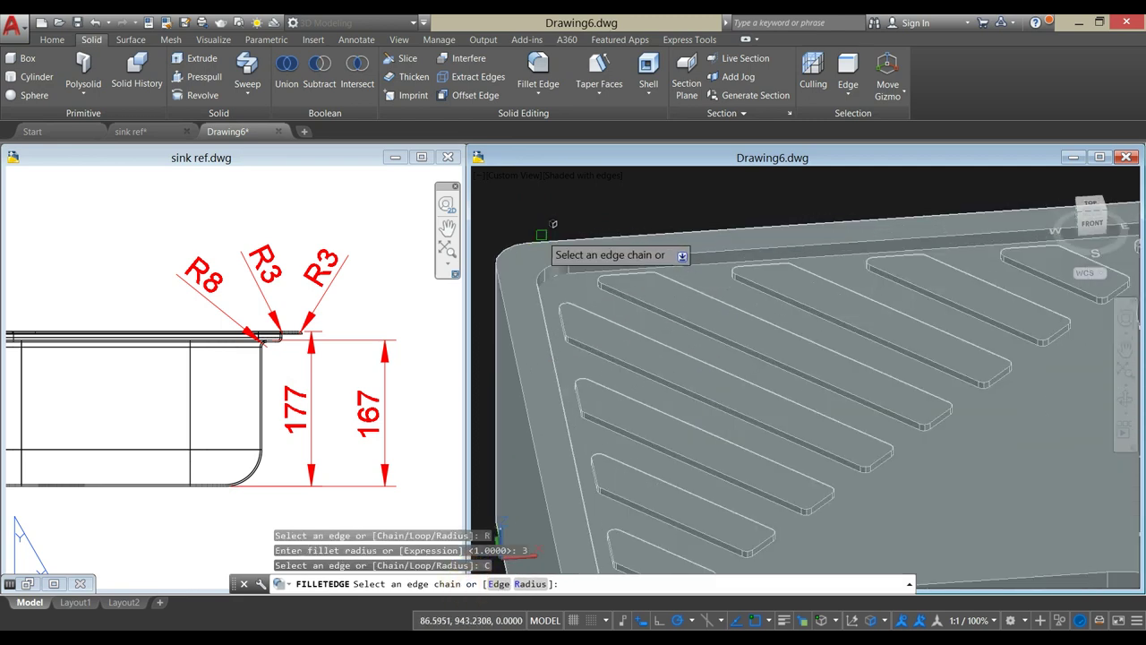
left_click(551, 244)
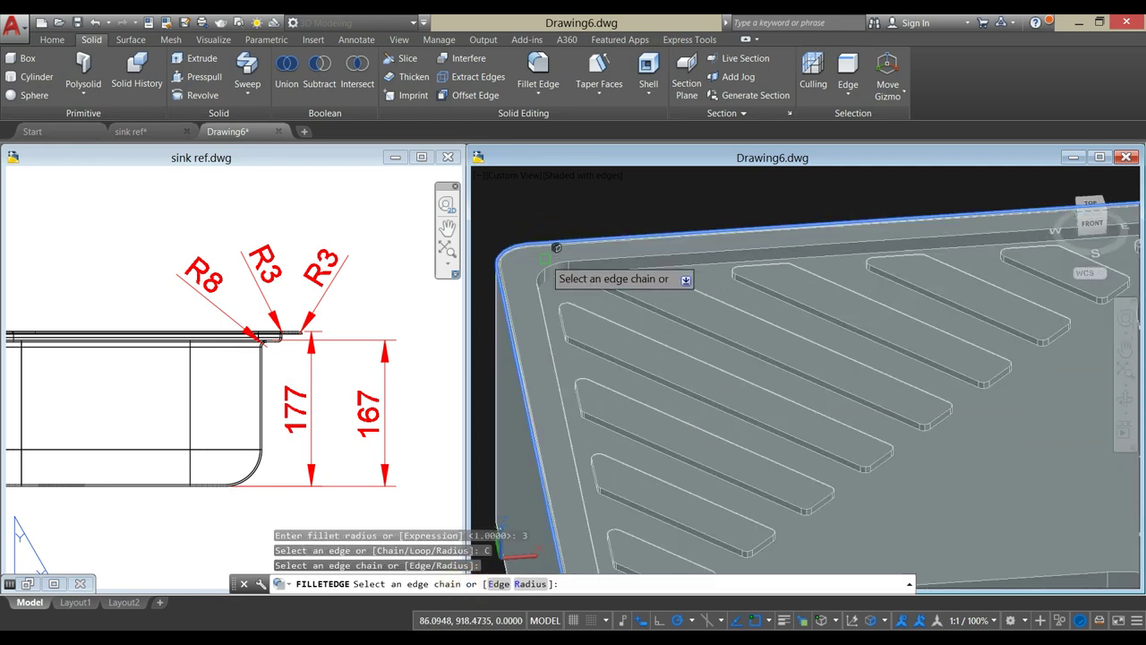
- Add the rim's inner upper edge and the inner edge at the deck as solid edge chains, and apply the fillet
left_click(556, 258)
scroll(596, 285, "down", 2)
scroll(598, 260, "up", 5)
left_click(599, 248)
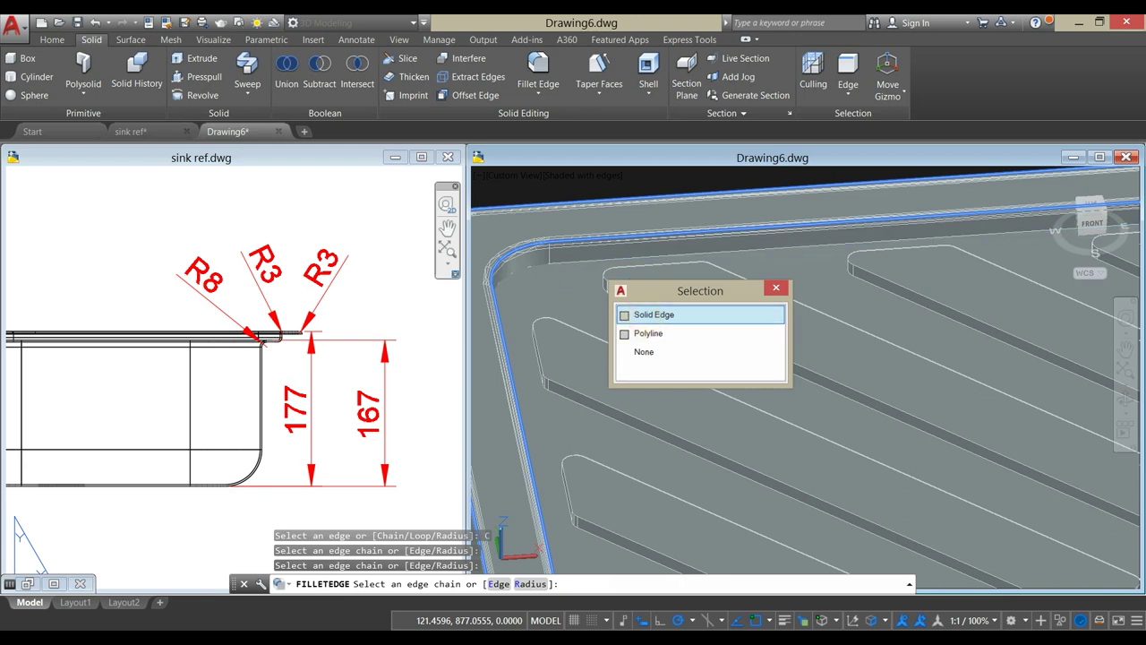
left_click(624, 314)
scroll(588, 314, "down", 3)
right_click(616, 235)
left_click(631, 243)
right_click(627, 246)
left_click(648, 254)
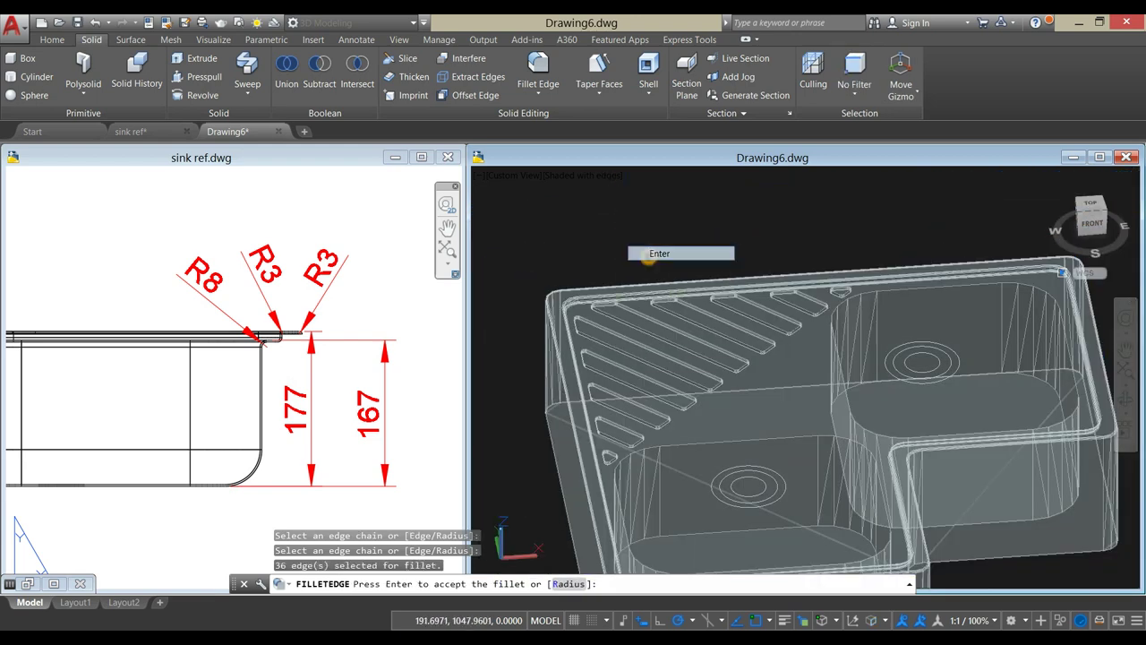
- Examine the filleted rim corner and the drainer slots and bowl edges in the reference drawing's 3D view
scroll(652, 276, "up", 4)
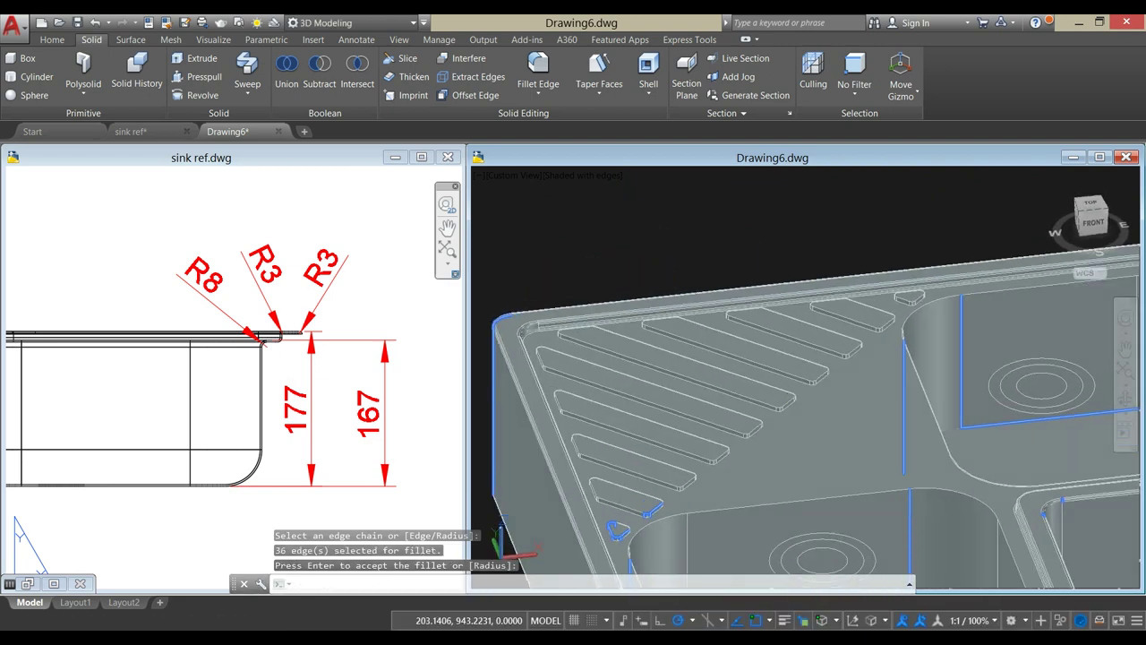
key("Return")
left_click(387, 339)
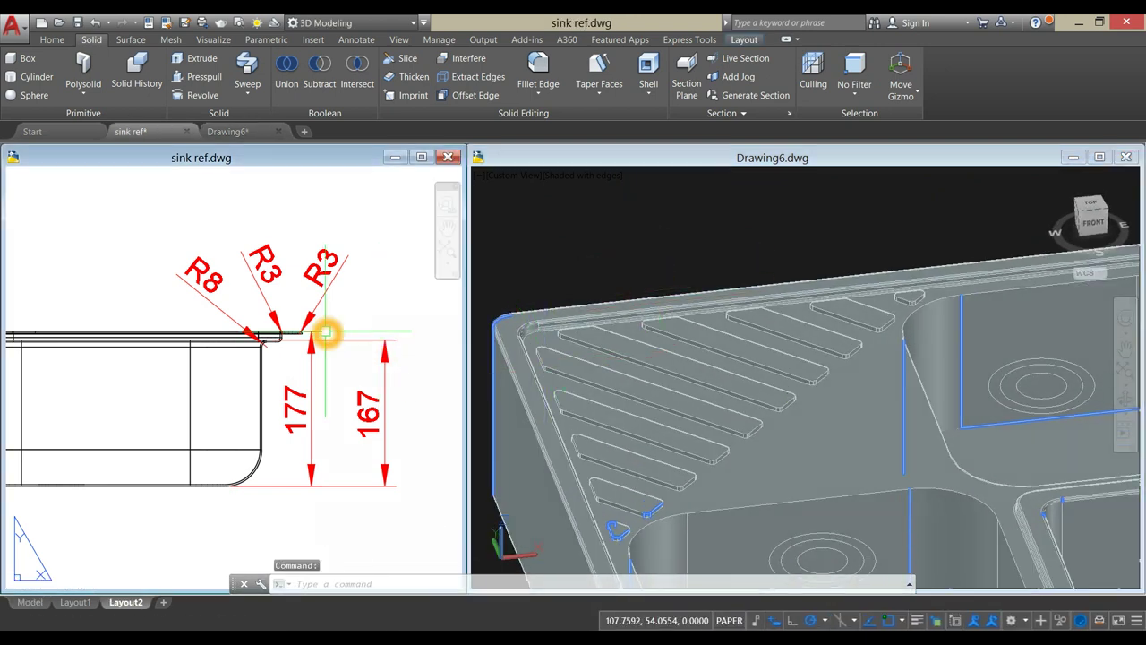
scroll(327, 331, "down", 3)
middle_click_drag(328, 333, 343, 400)
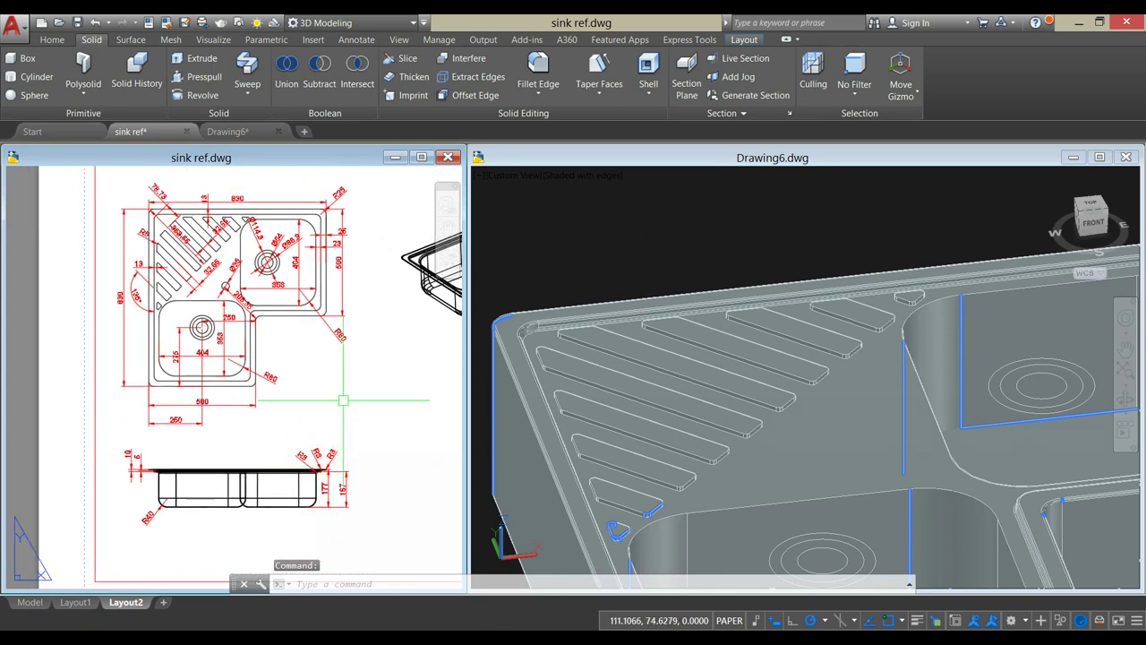
scroll(392, 290, "up", 10)
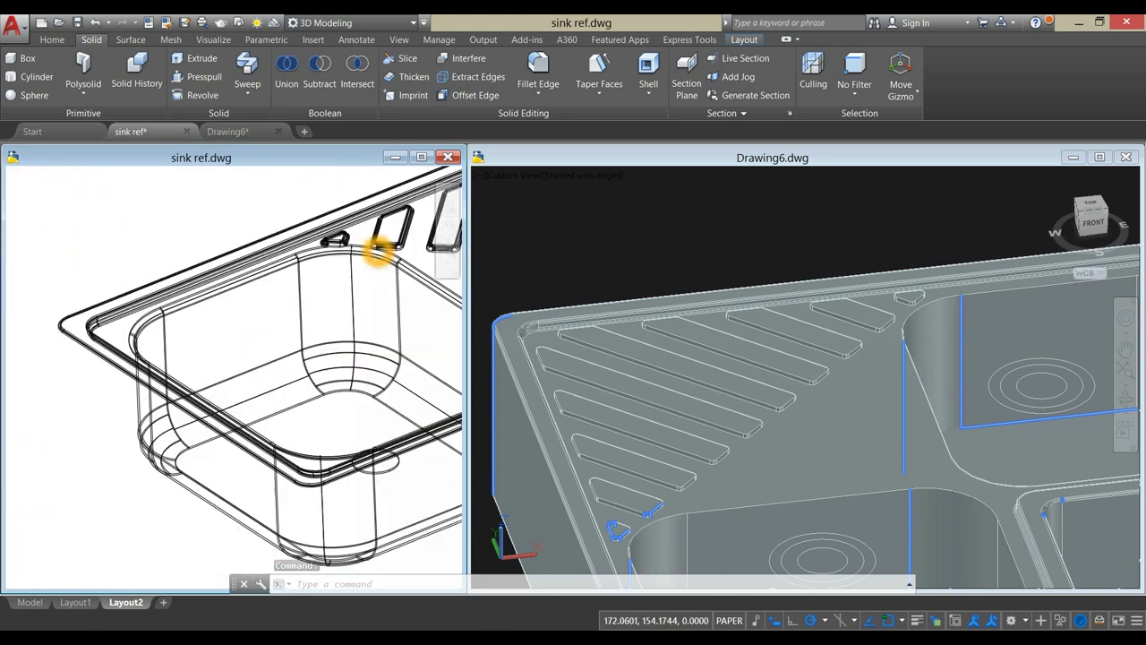
- Start an edge fillet with radius 3 and the Chain option, and select the top and base edges of the triangular drainer slot near the rear bowl
scroll(341, 338, "up", 5)
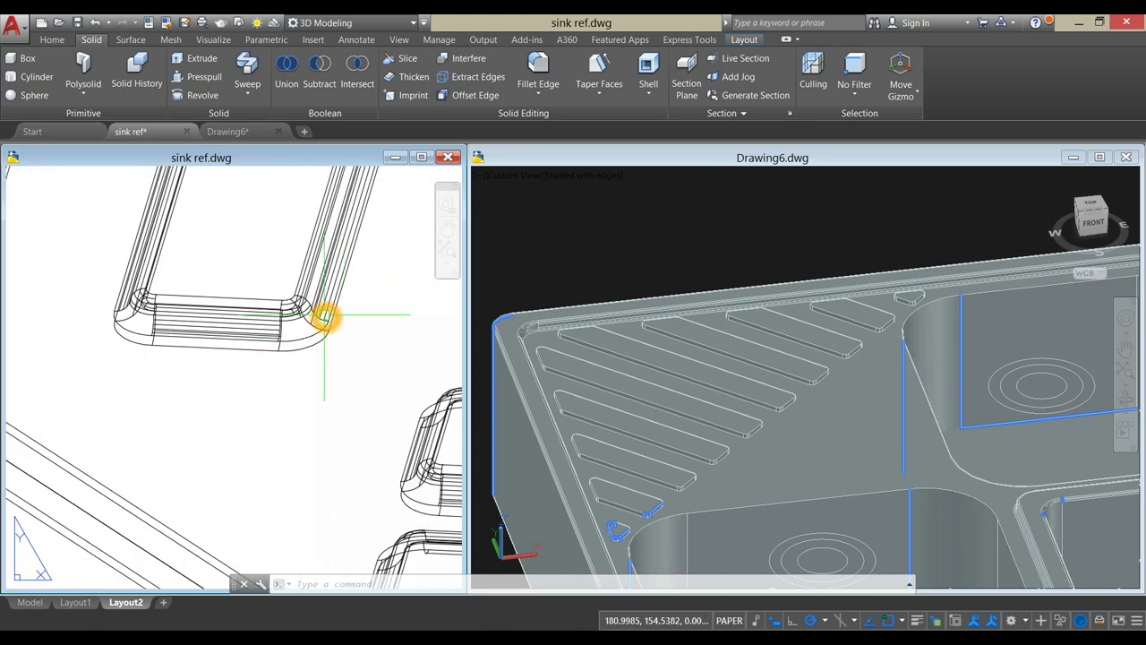
left_click(602, 252)
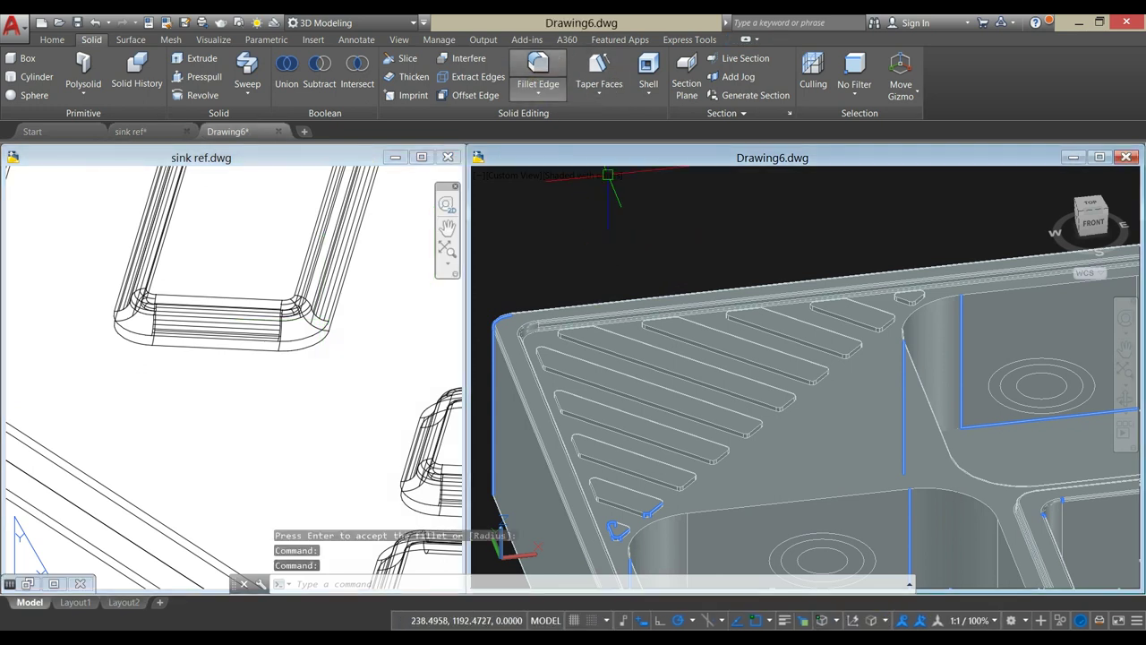
left_click(538, 67)
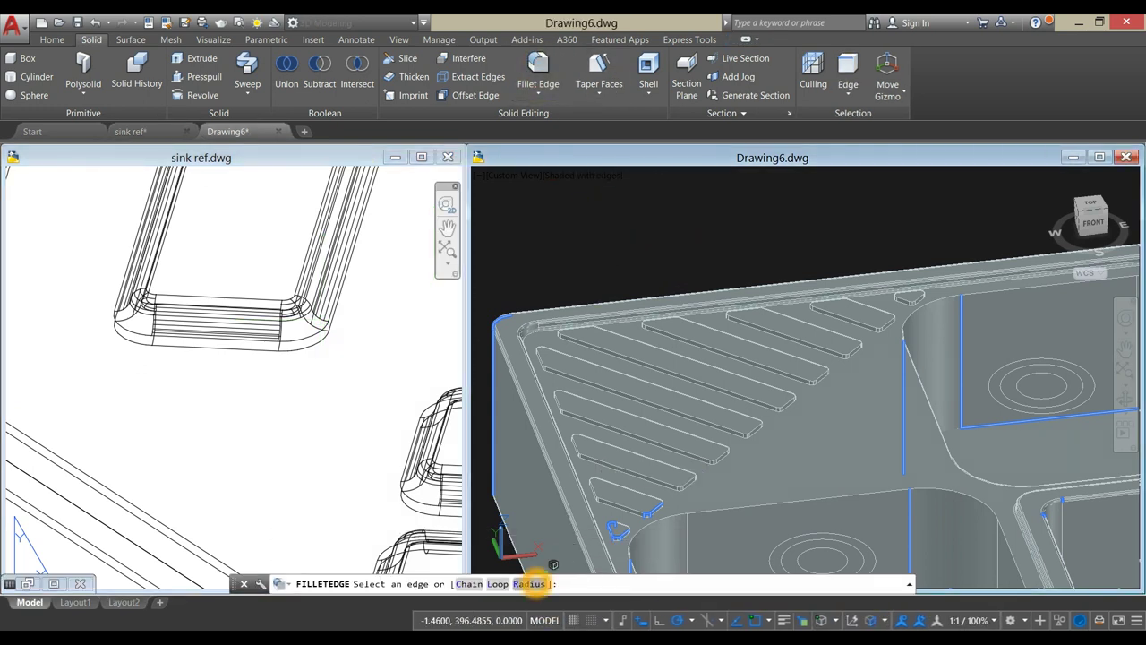
left_click(528, 582)
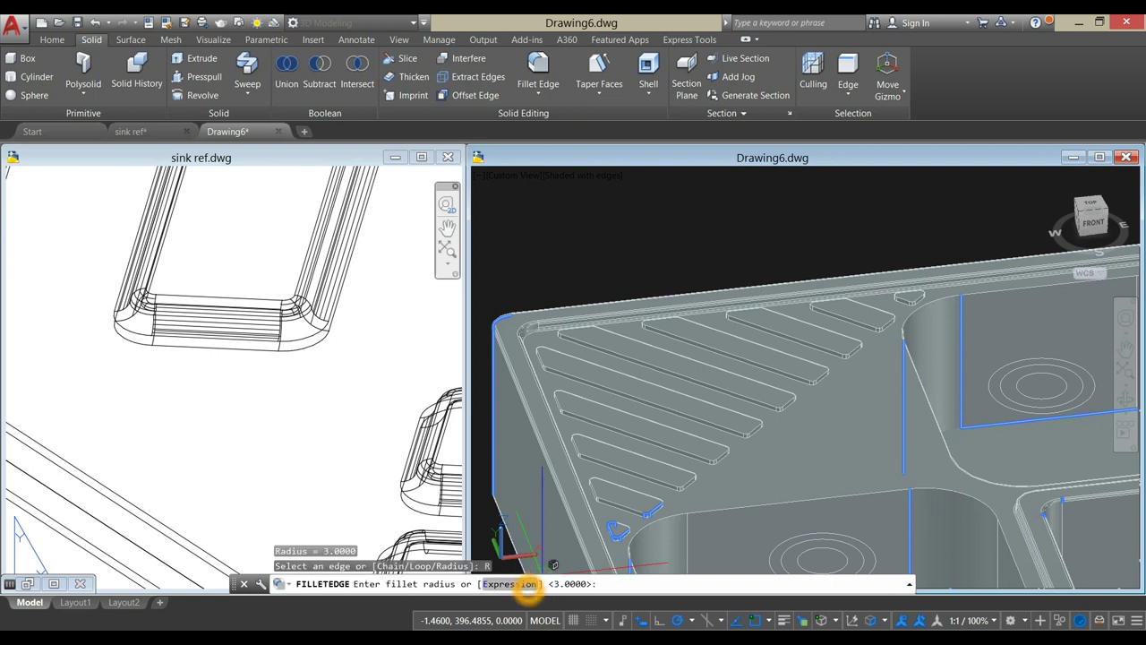
right_click(537, 430)
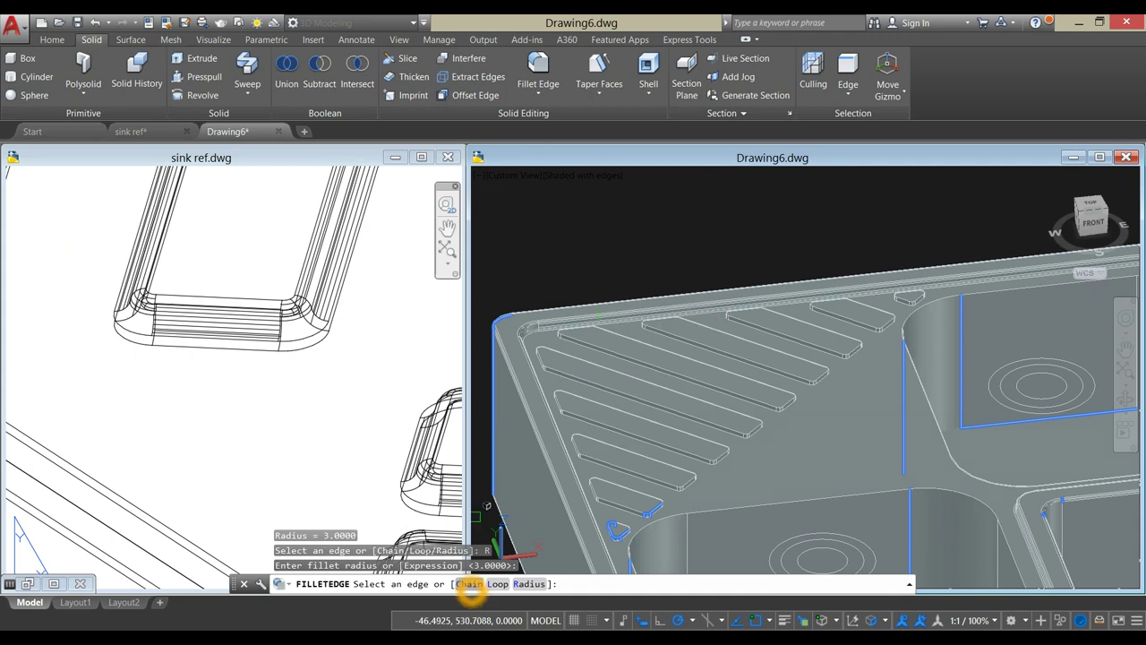
left_click(468, 583)
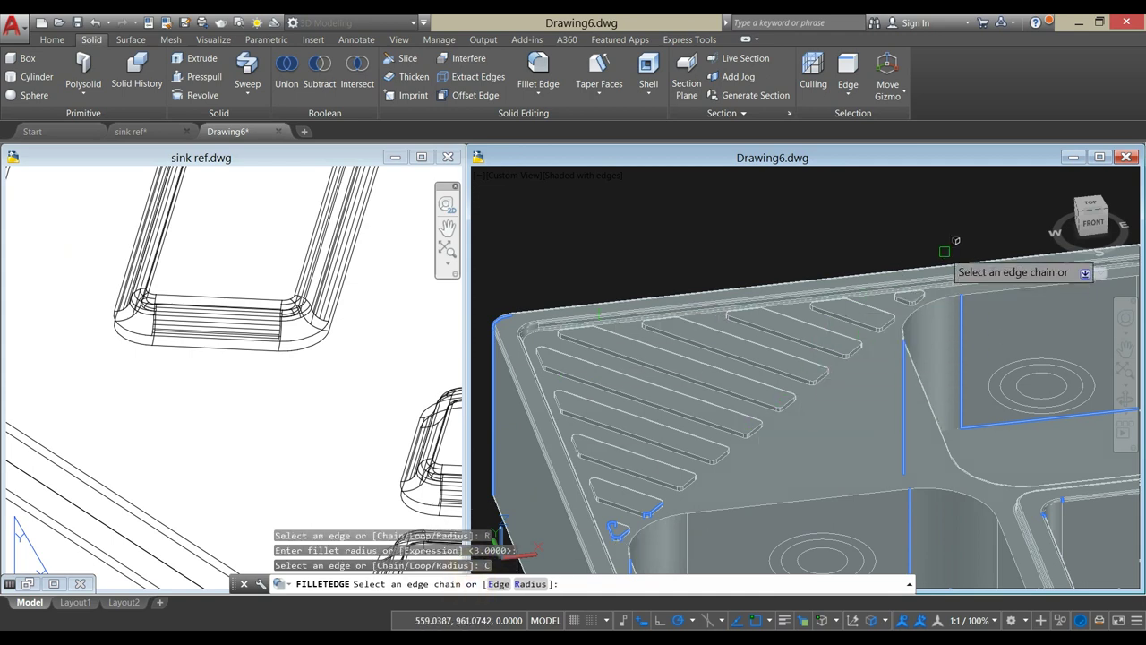
scroll(923, 287, "up", 5)
scroll(910, 305, "up", 2)
left_click(831, 410)
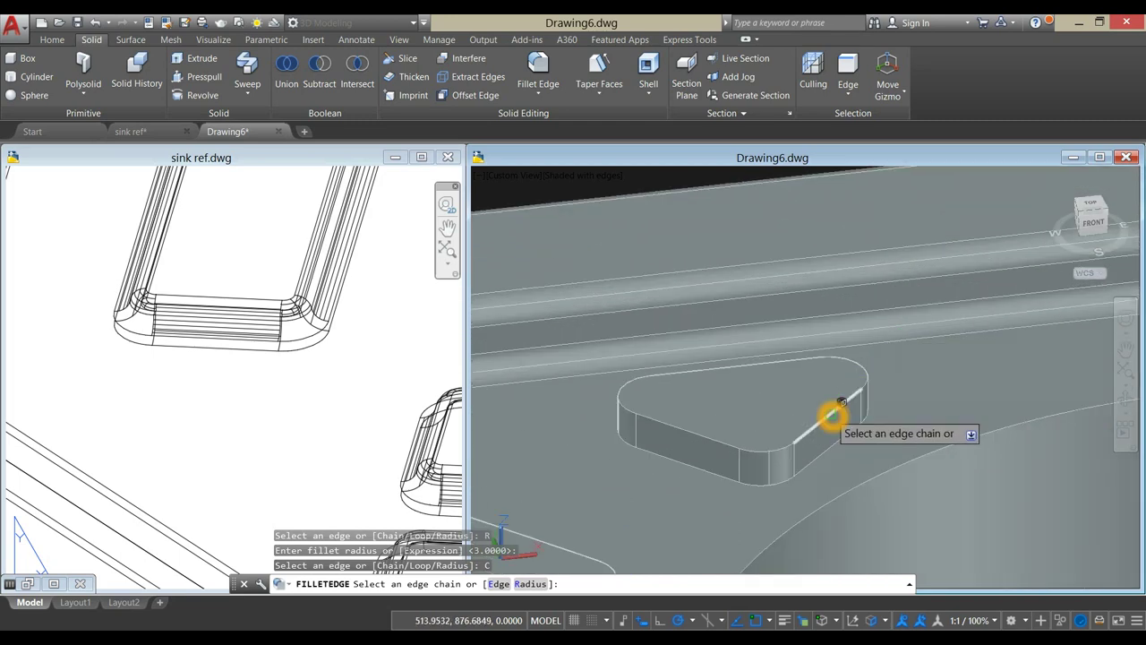
left_click(826, 451)
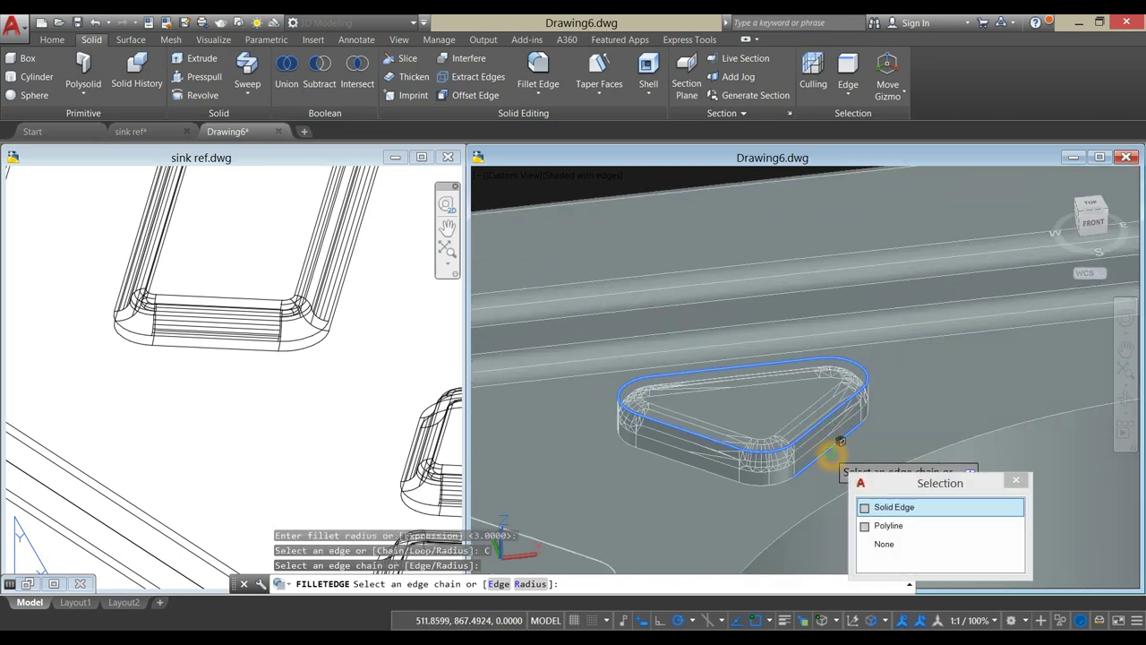
left_click(891, 506)
- Add the top edge and the solid base edge of the first long drainer slot beside the triangular one to the fillet
scroll(726, 465, "down", 2)
middle_click_drag(727, 466, 812, 311)
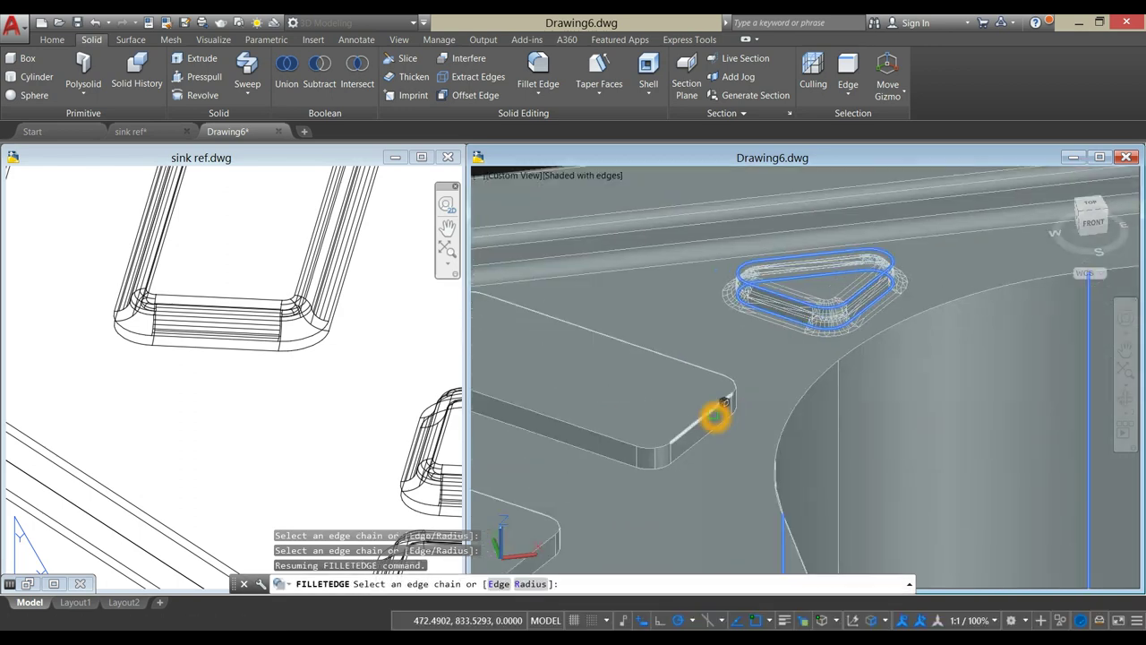
left_click(713, 425)
left_click(714, 424)
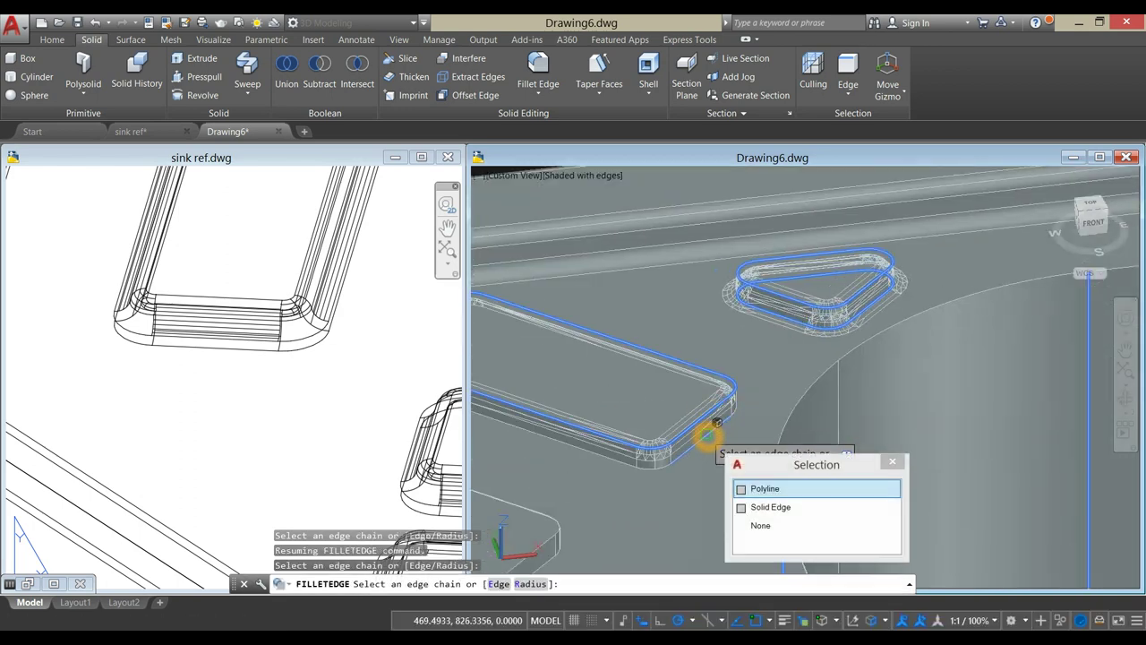
left_click(776, 507)
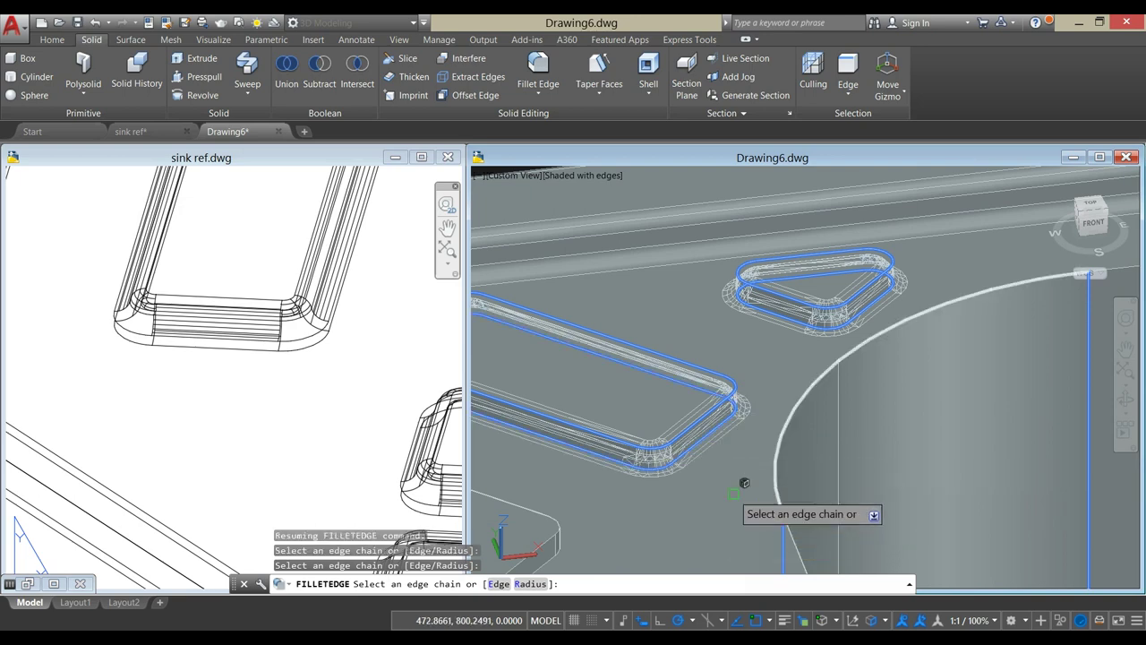
- Add the second long drainer slot's top edge and its base edge, as a solid edge, to the fillet chains
middle_click_drag(767, 465, 810, 304)
scroll(711, 366, "up", 3)
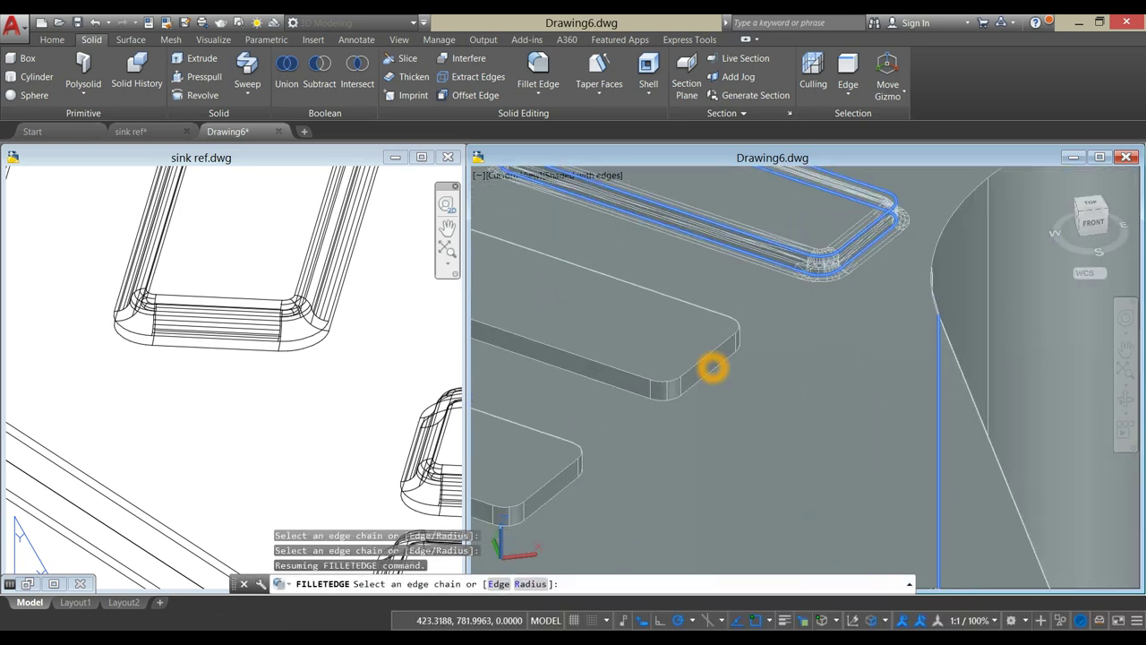
left_click(710, 360)
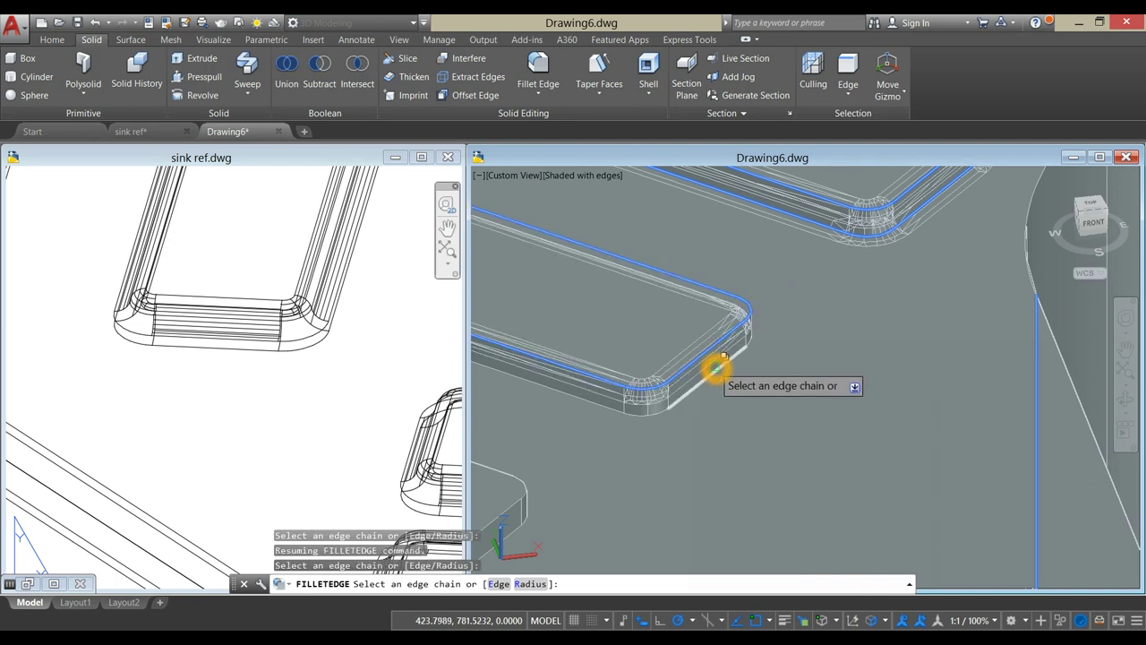
left_click(716, 369)
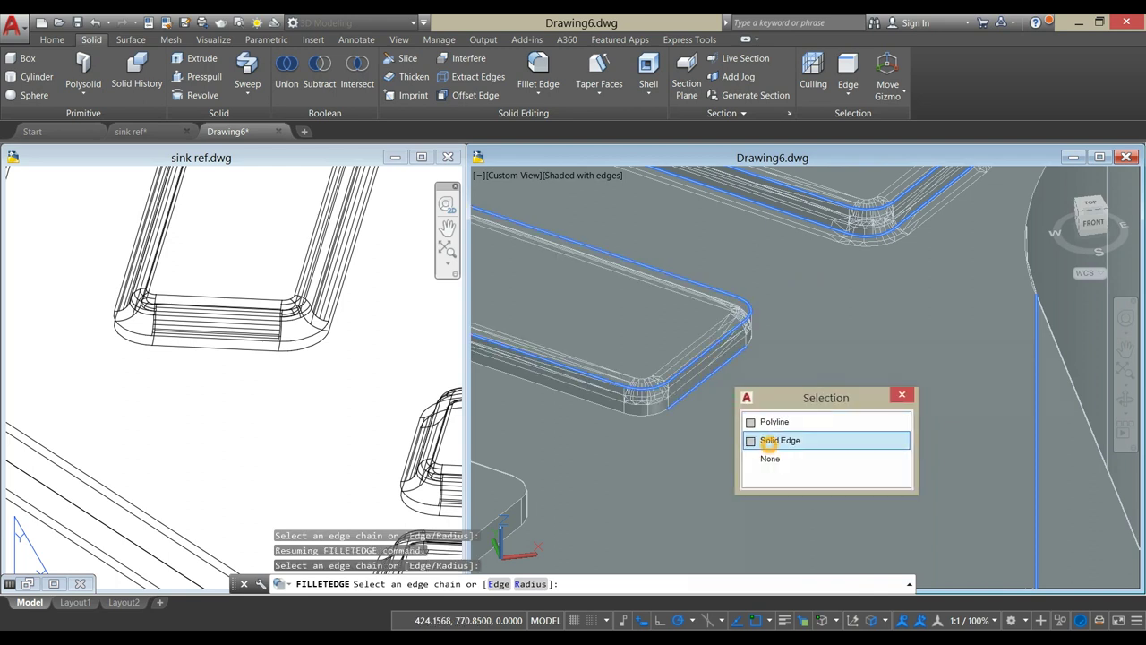
left_click(775, 440)
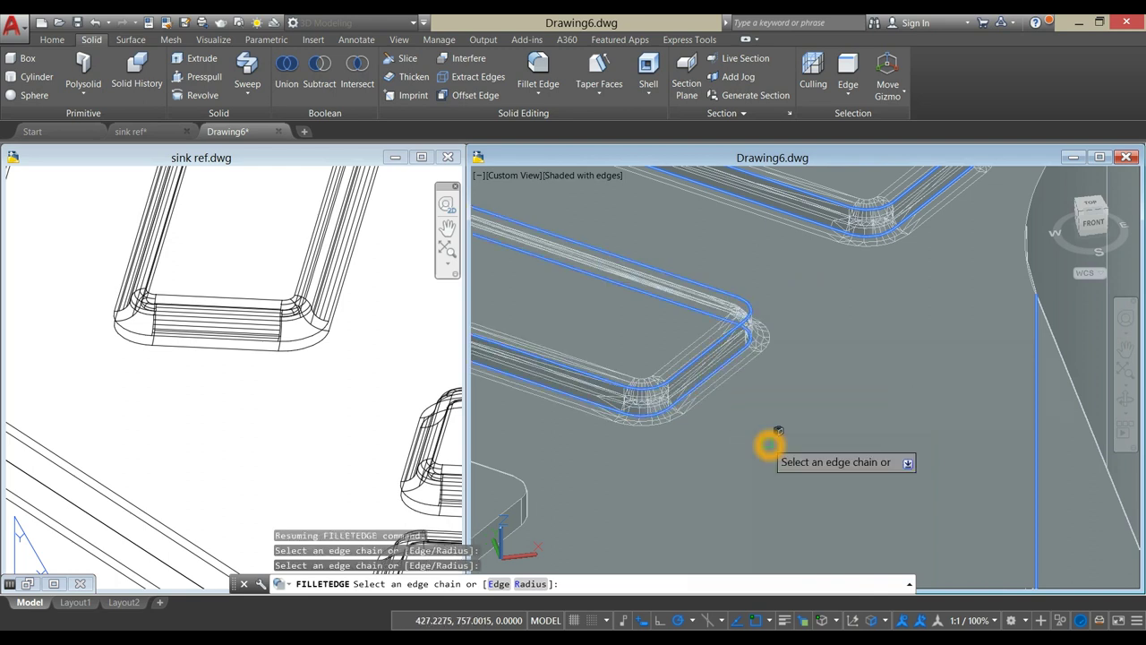
- Add the third long drainer slot's top edge and solid base edge to the fillet chains
middle_click_drag(758, 432, 846, 328)
scroll(691, 371, "up", 2)
left_click(696, 375)
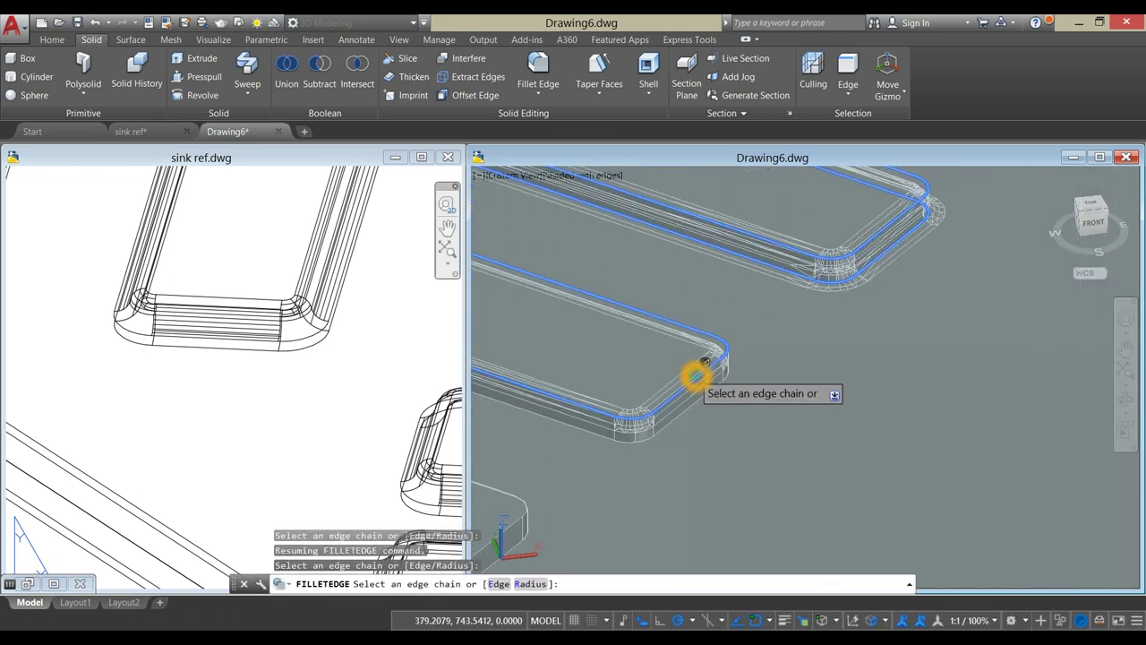
left_click(711, 419)
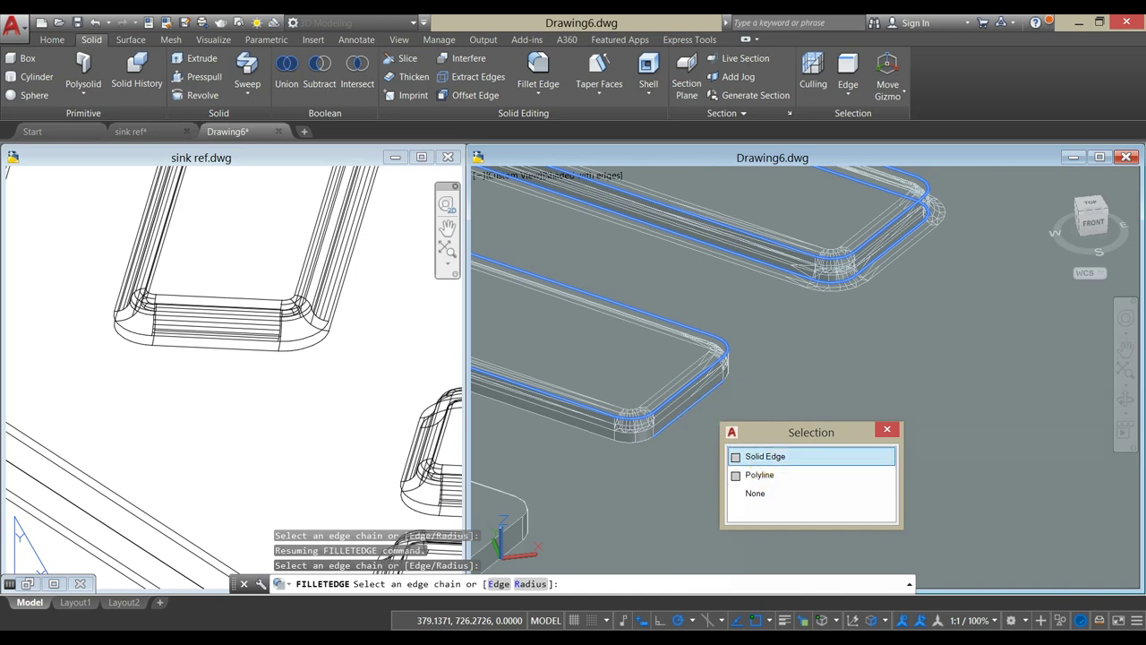
left_click(765, 456)
- Add the fourth long drainer slot's top edge and solid base edge to the fillet chains
middle_click_drag(762, 456, 867, 342)
scroll(867, 342, "down", 1)
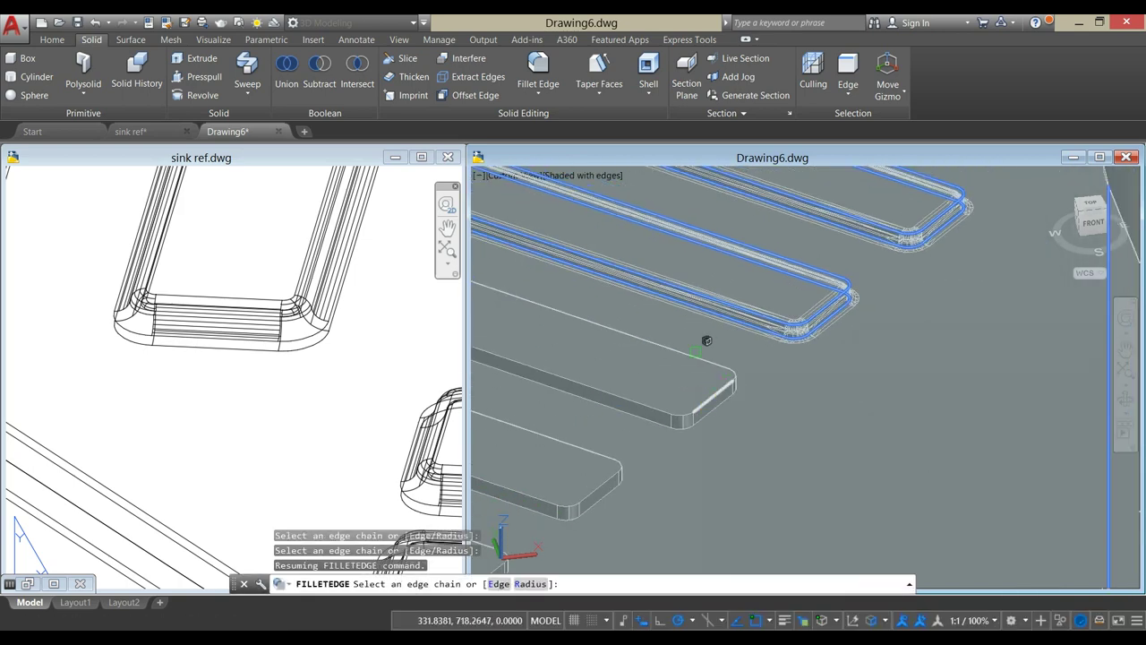
left_click(697, 357)
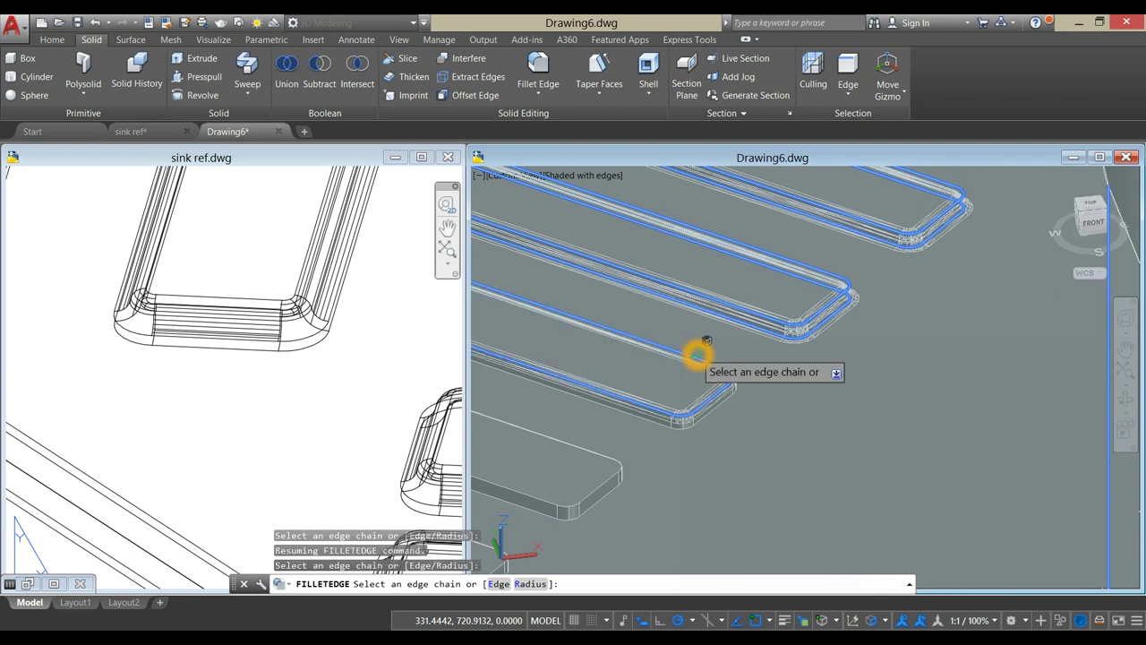
left_click(640, 405)
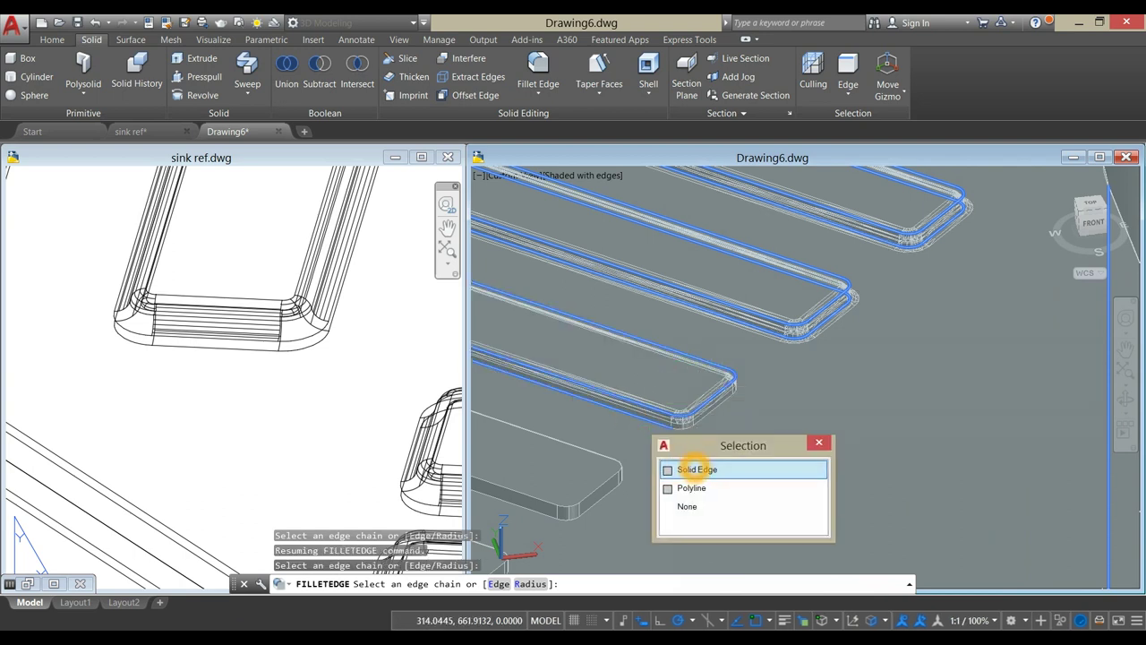
left_click(696, 469)
- Add the fifth long drainer slot's top edge and solid base edge to the fillet chains
middle_click_drag(697, 467, 821, 339)
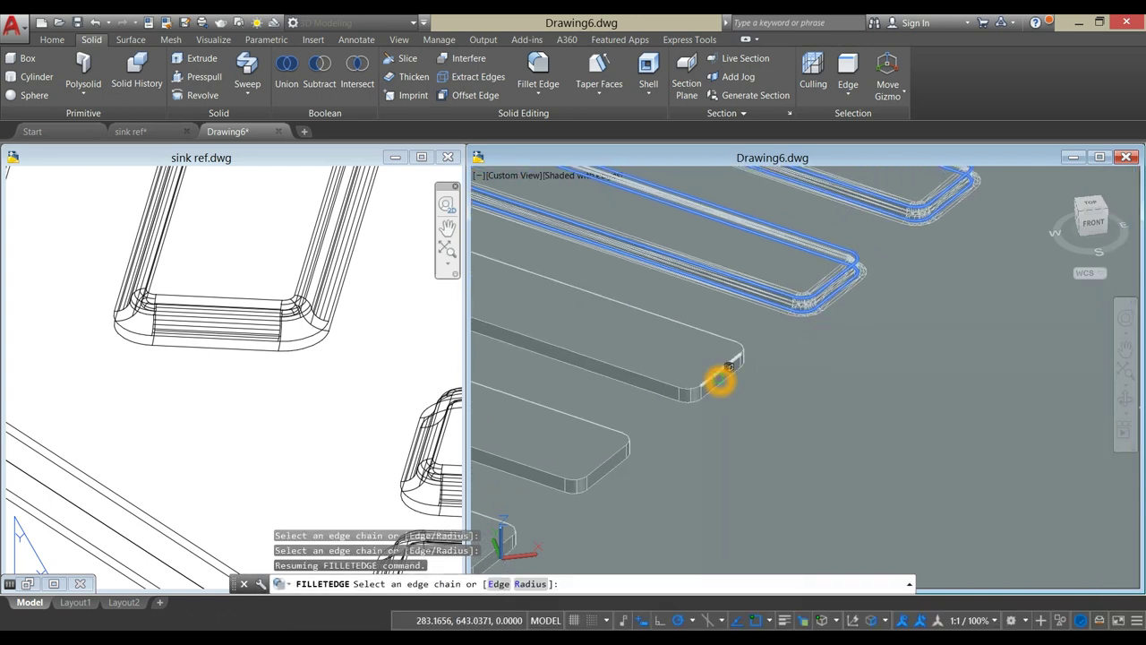
left_click(717, 379)
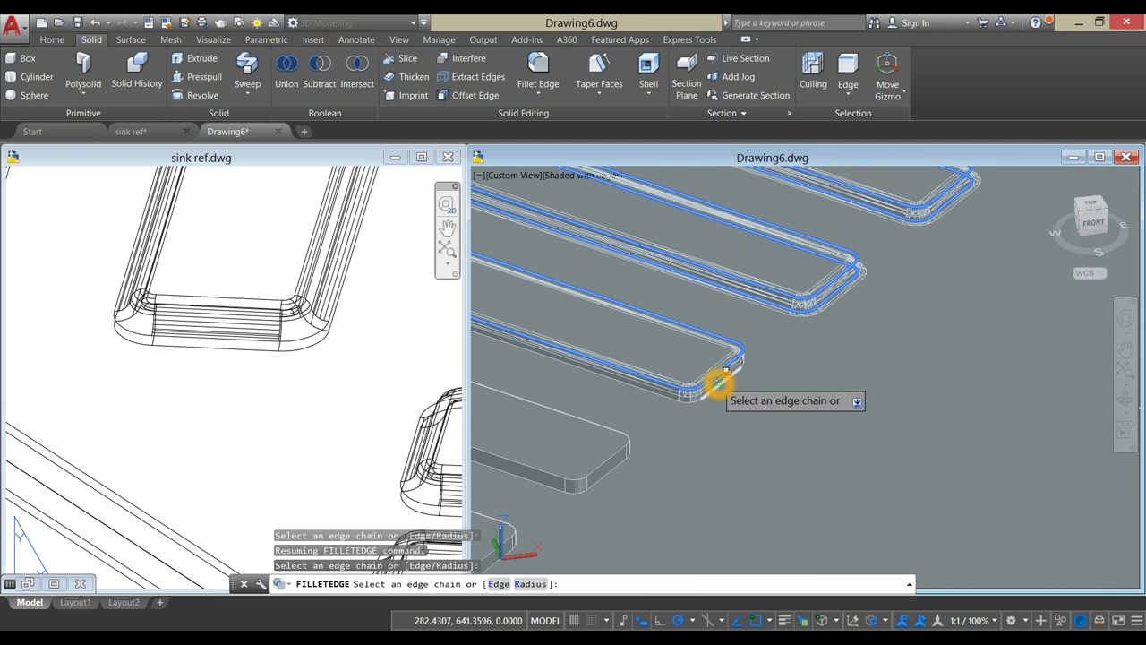
scroll(660, 402, "up", 3)
left_click(660, 390)
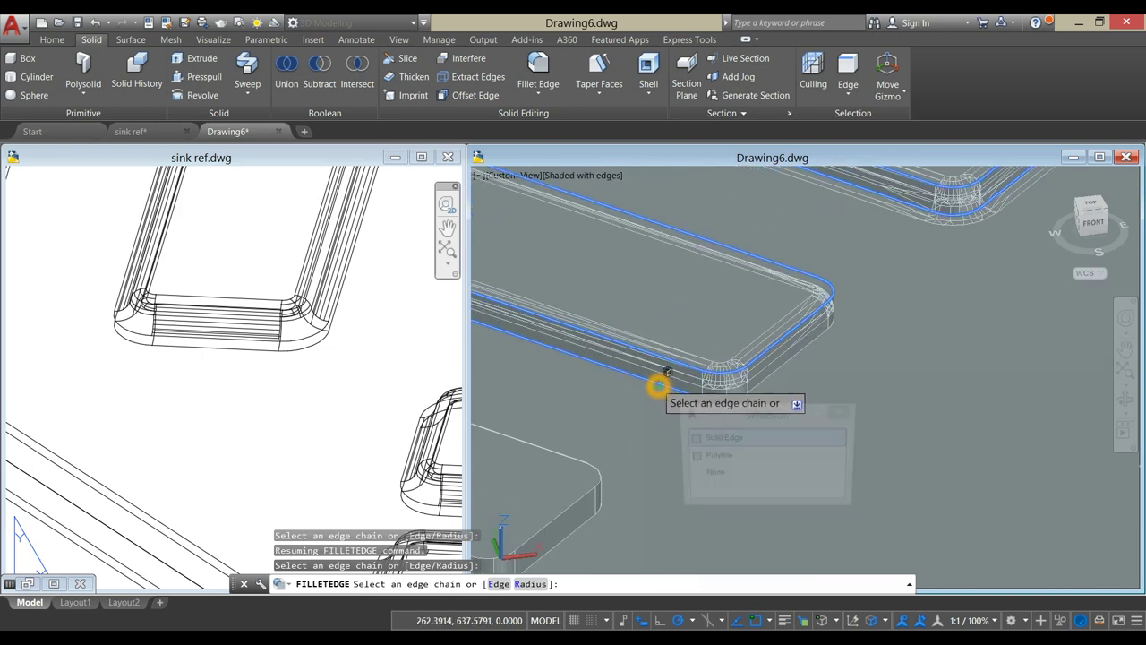
left_click(711, 438)
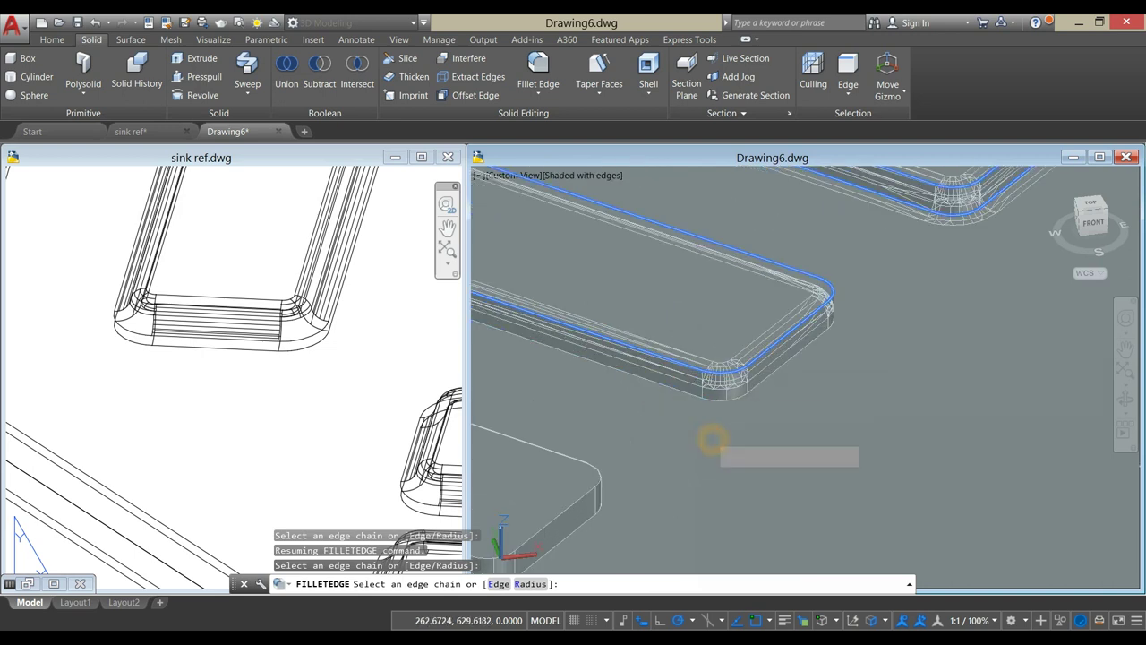
- Add the sixth long drainer slot's top edge and solid base edge to the fillet chains
scroll(712, 439, "down", 2)
middle_click_drag(712, 438, 778, 396)
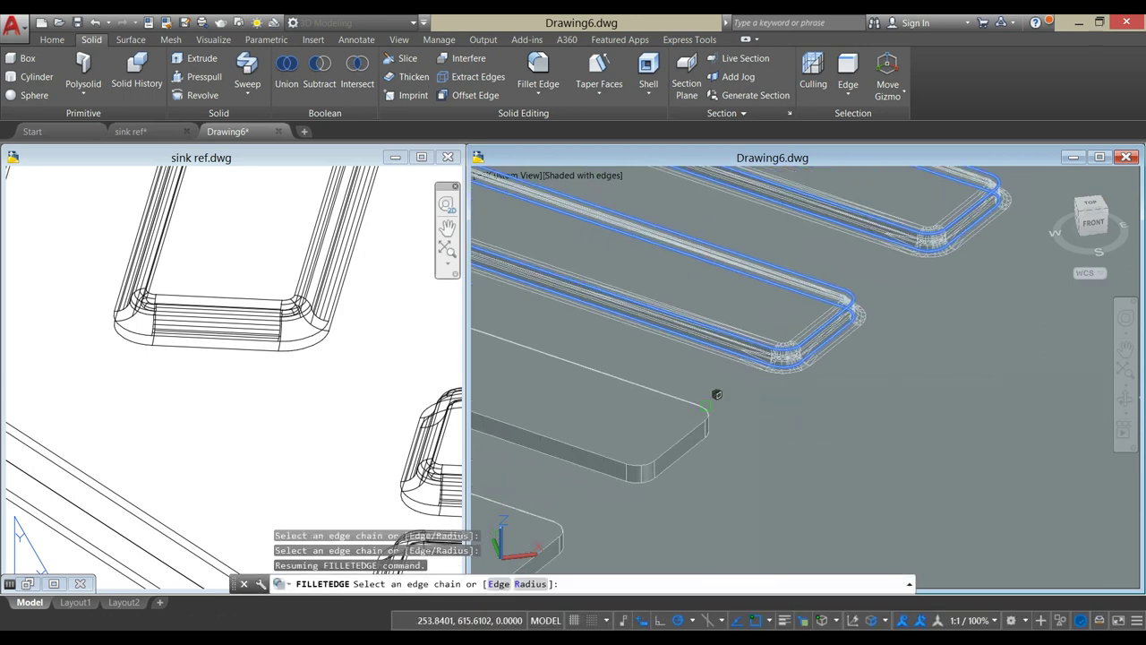
left_click(661, 397)
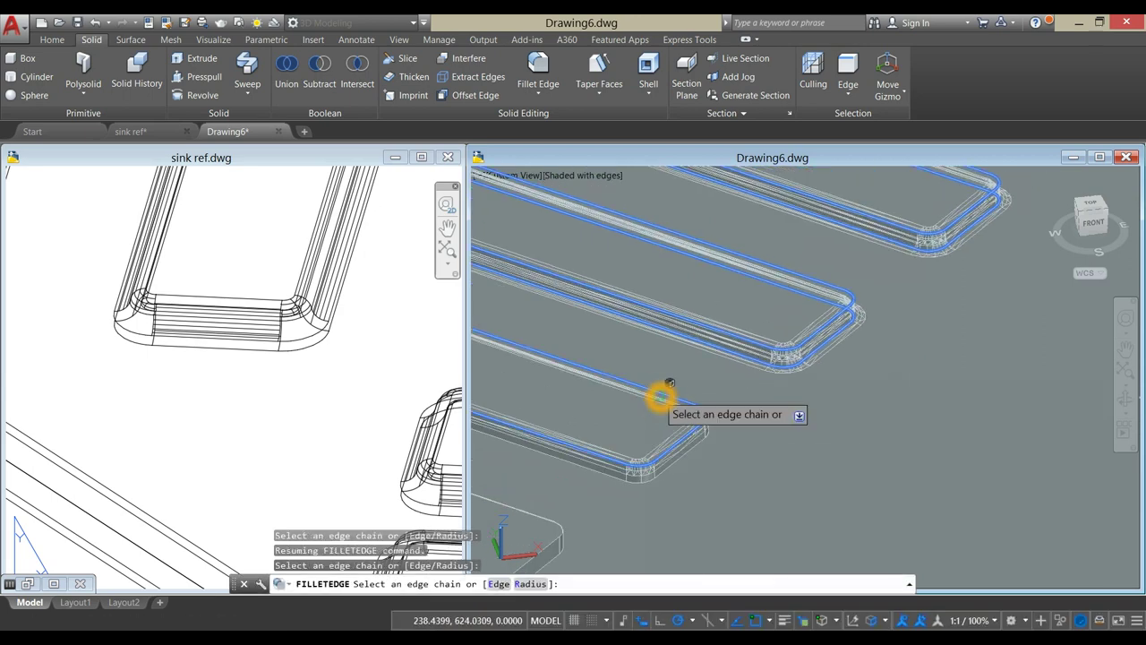
scroll(626, 491, "up", 2)
left_click(587, 445)
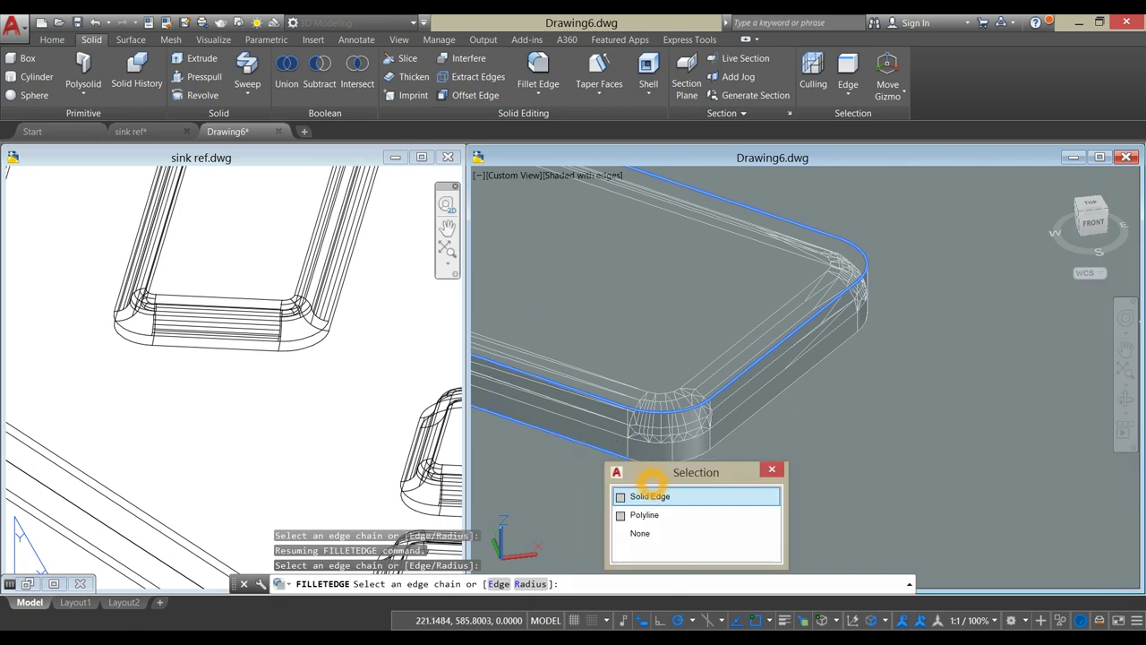
left_click(654, 495)
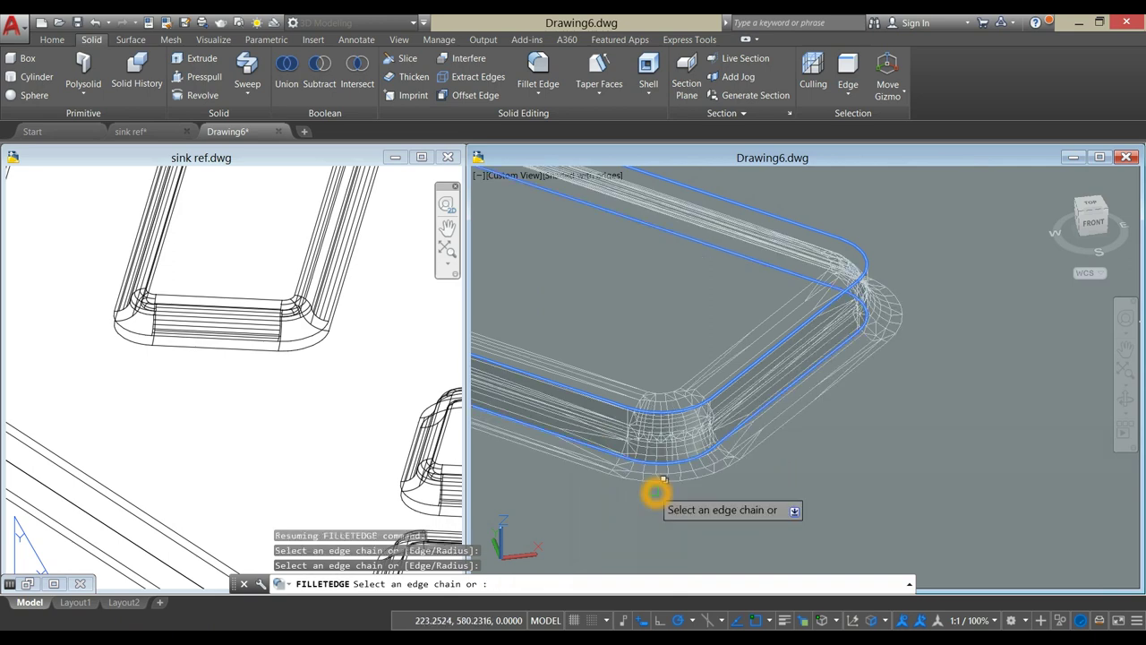
- Add the seventh long drainer slot's top edge and solid base edge to the fillet chains
scroll(661, 475, "down", 4)
middle_click_drag(656, 472, 820, 344)
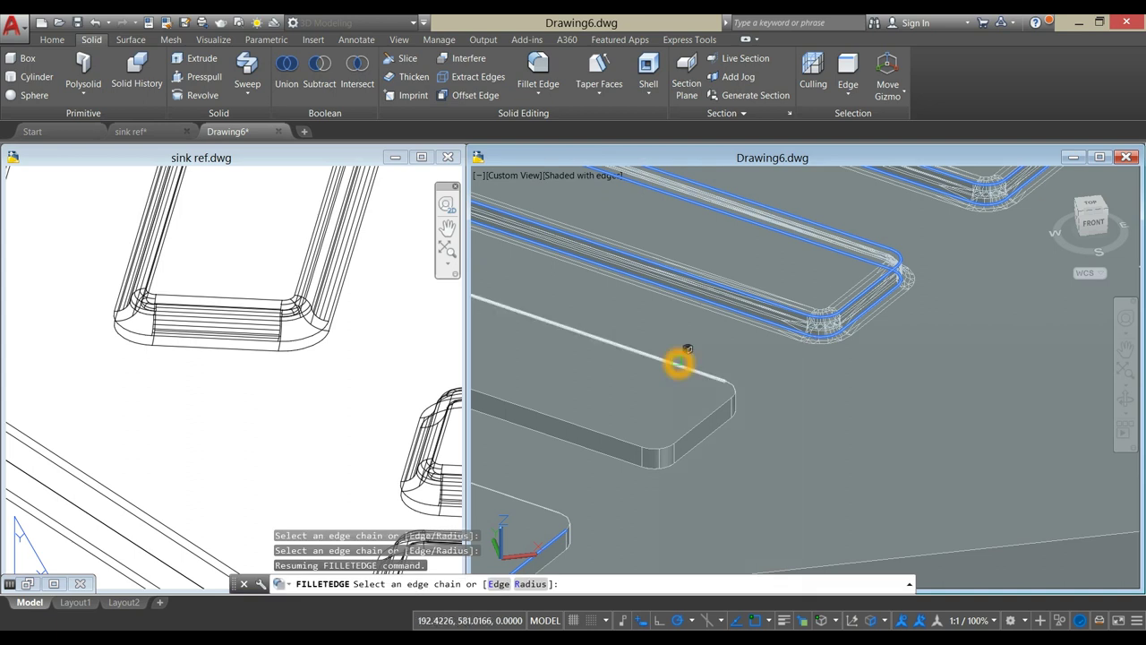
left_click(678, 363)
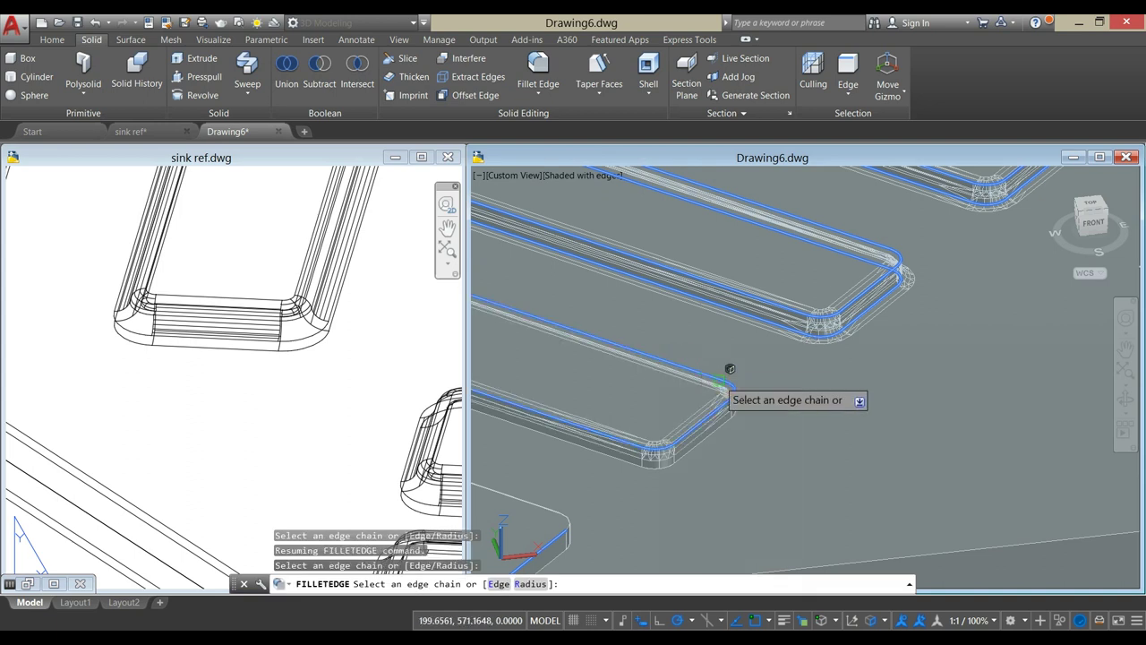
scroll(630, 447, "up", 3)
left_click(624, 436)
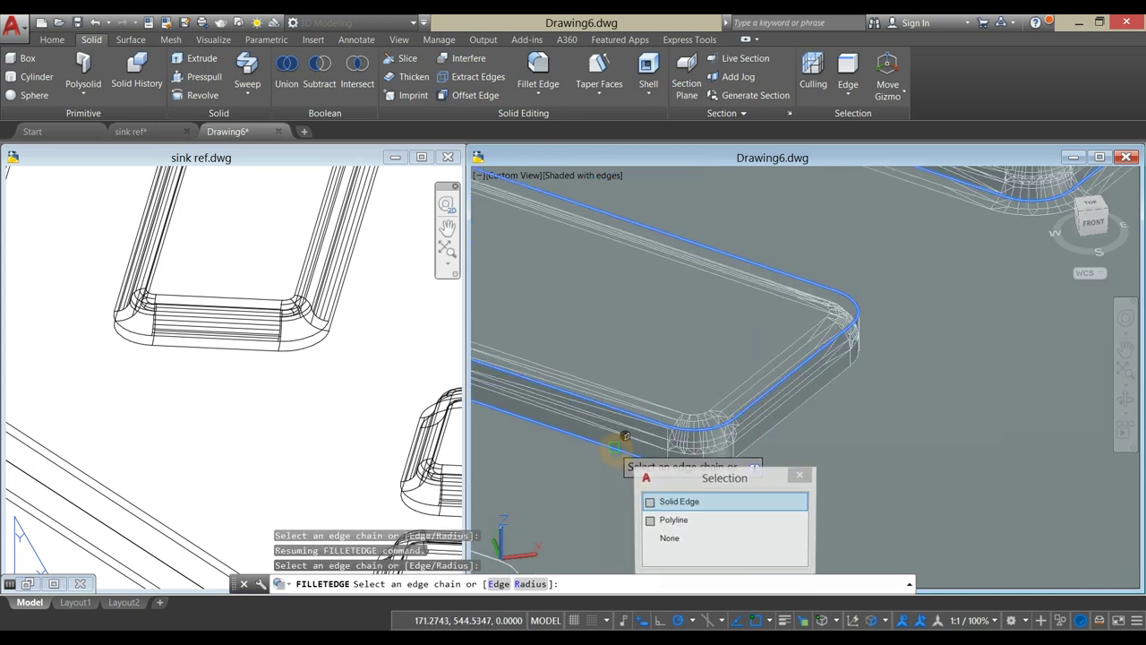
left_click(663, 500)
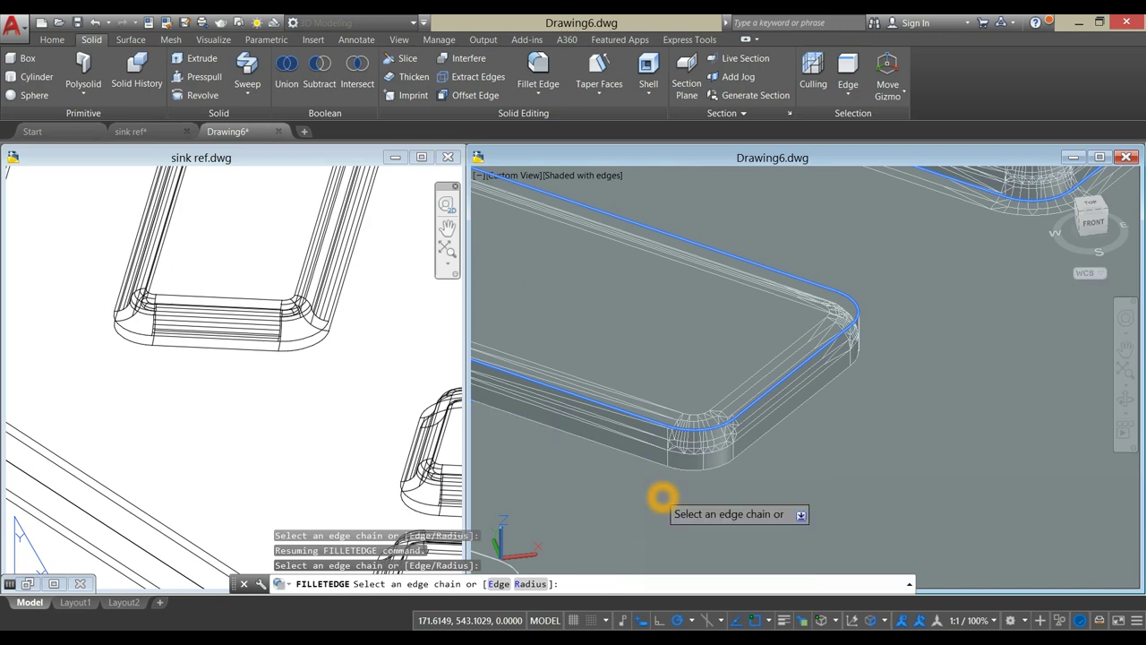
- Add the last long drainer slot's top edge and solid base edge to the fillet chains
scroll(662, 497, "down", 4)
middle_click_drag(670, 476, 719, 364)
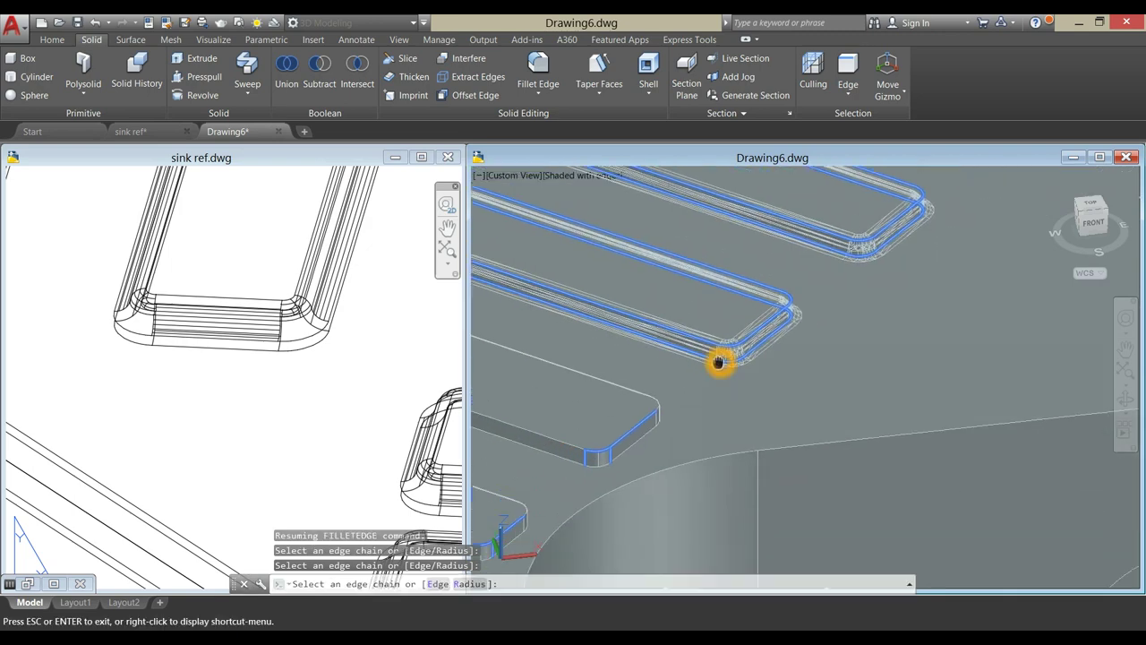
scroll(585, 454, "up", 4)
left_click(544, 458)
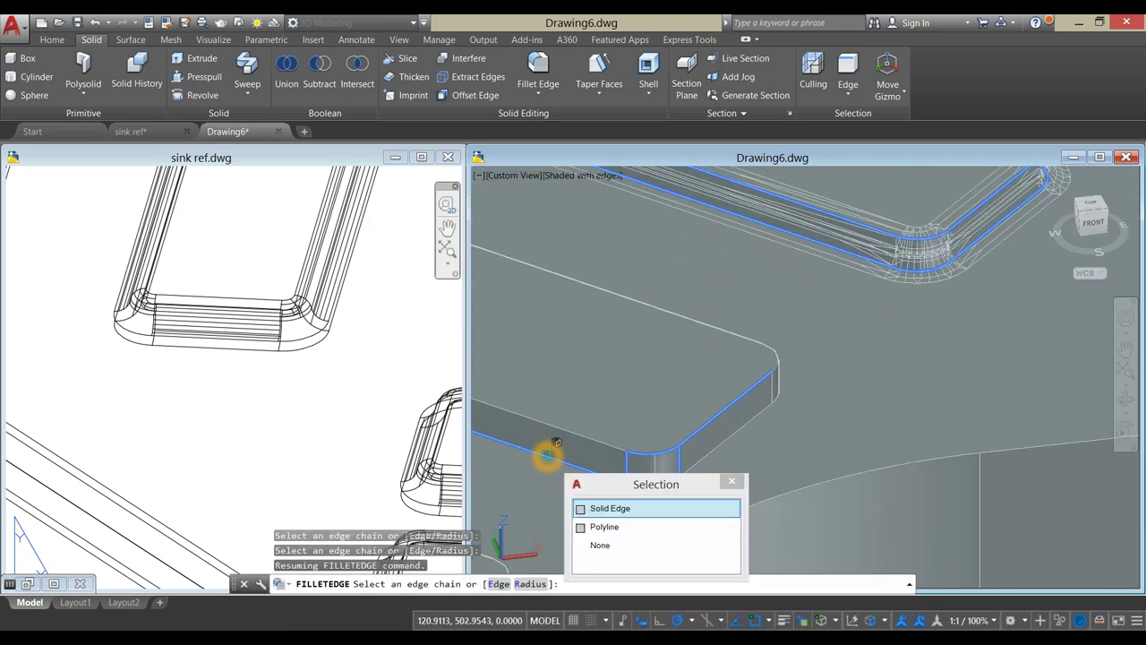
left_click(602, 508)
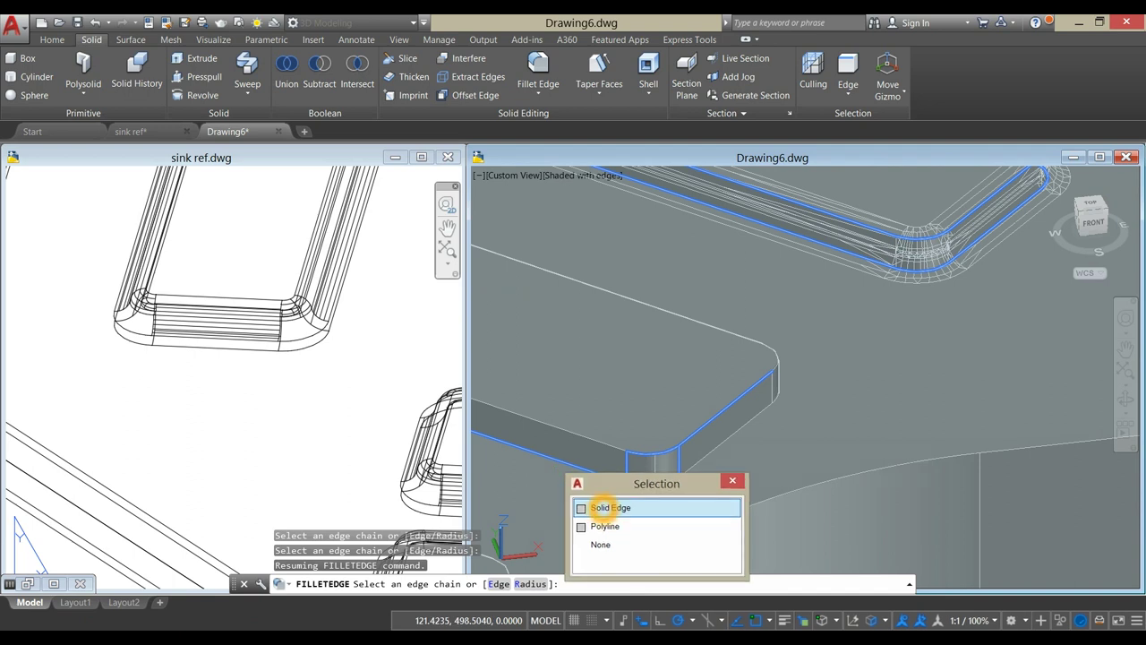
left_click(605, 503)
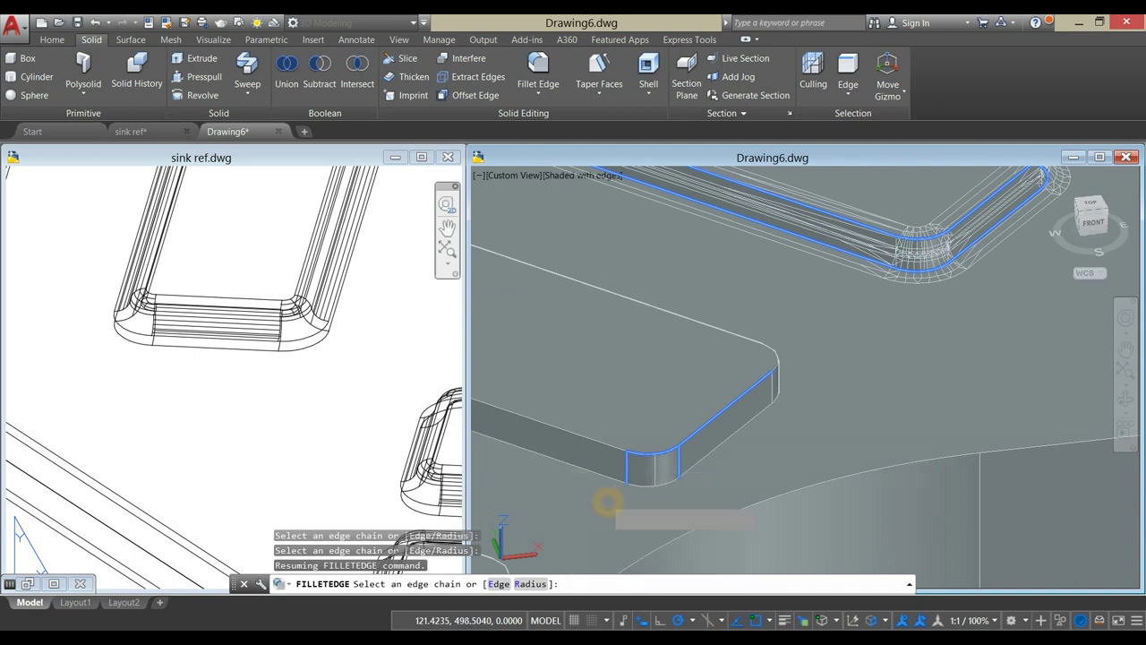
left_click(605, 486)
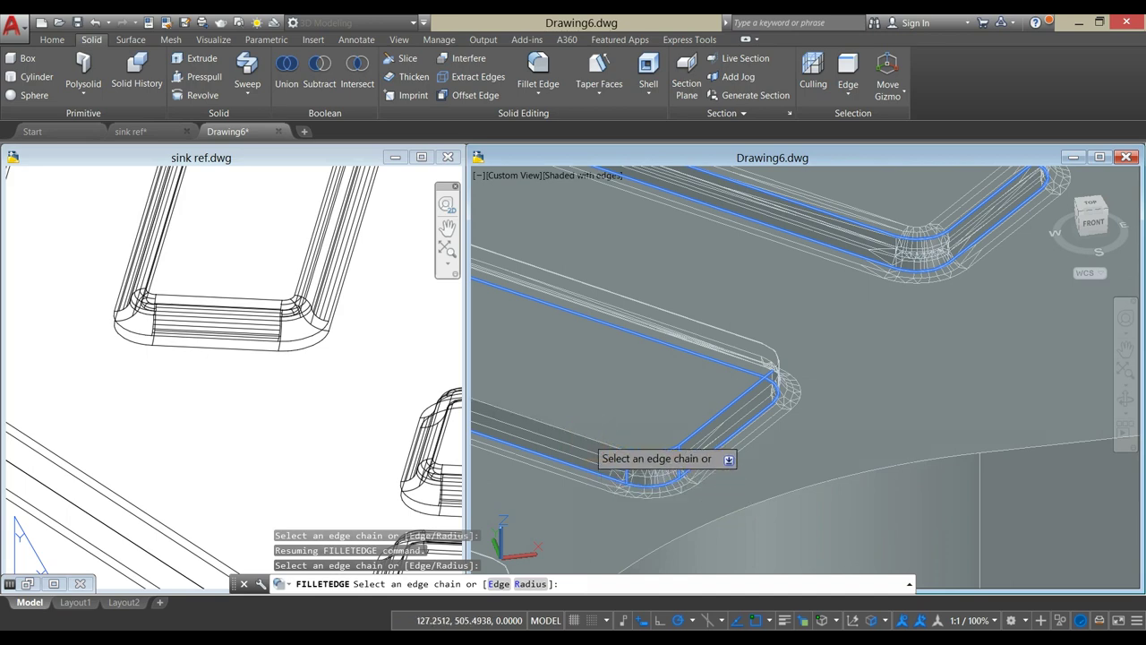
- Add the top edge and solid base edge of the small triangular slot beside the front bowl to the fillet chains
scroll(620, 402, "down", 5)
middle_click_drag(624, 402, 755, 335)
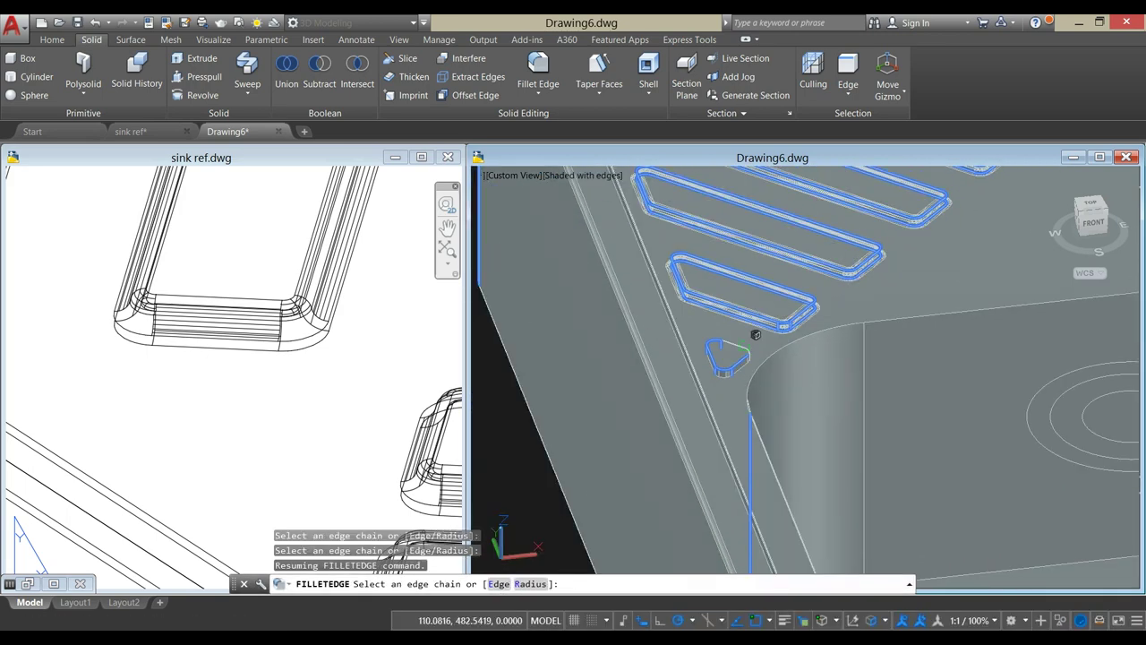
scroll(755, 335, "up", 5)
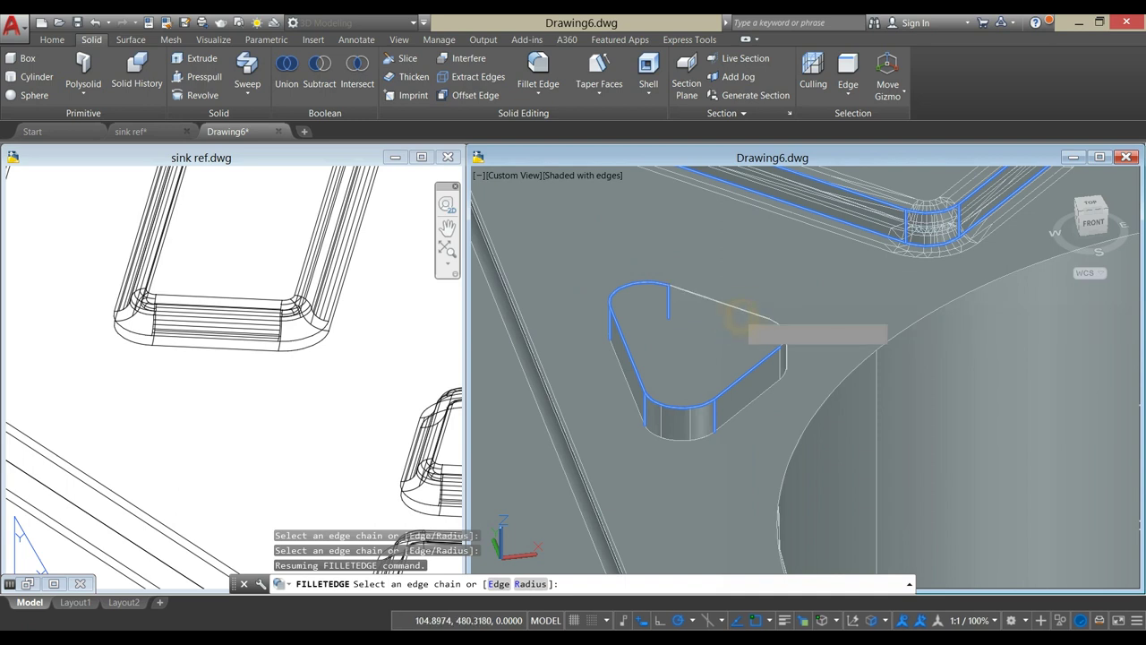
left_click(740, 317)
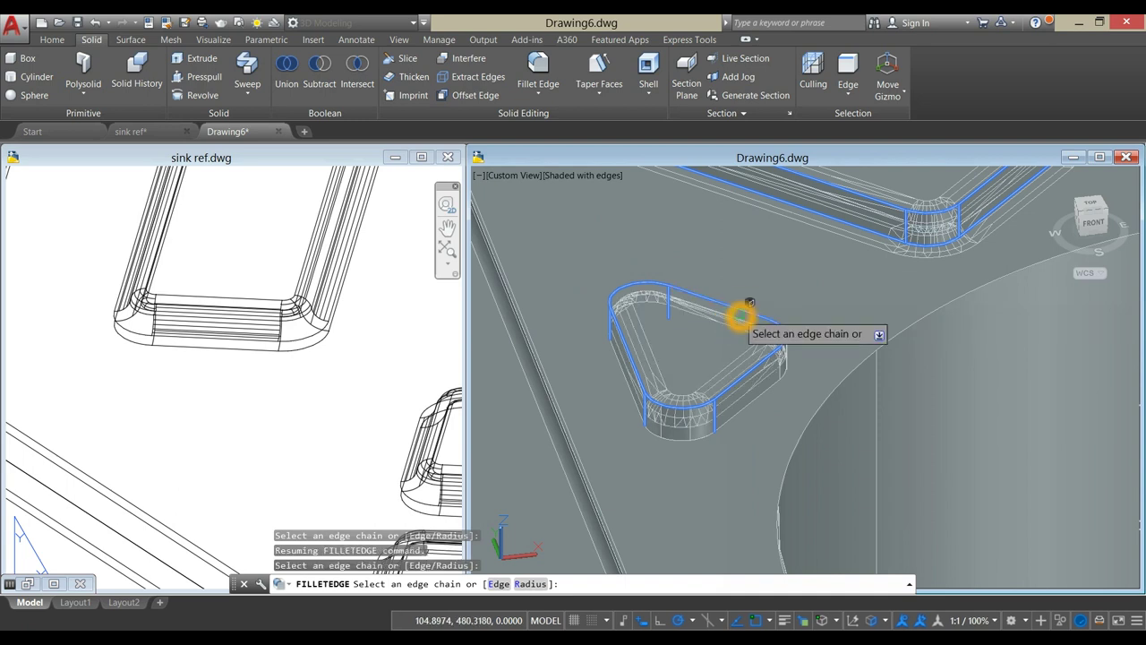
left_click(762, 403)
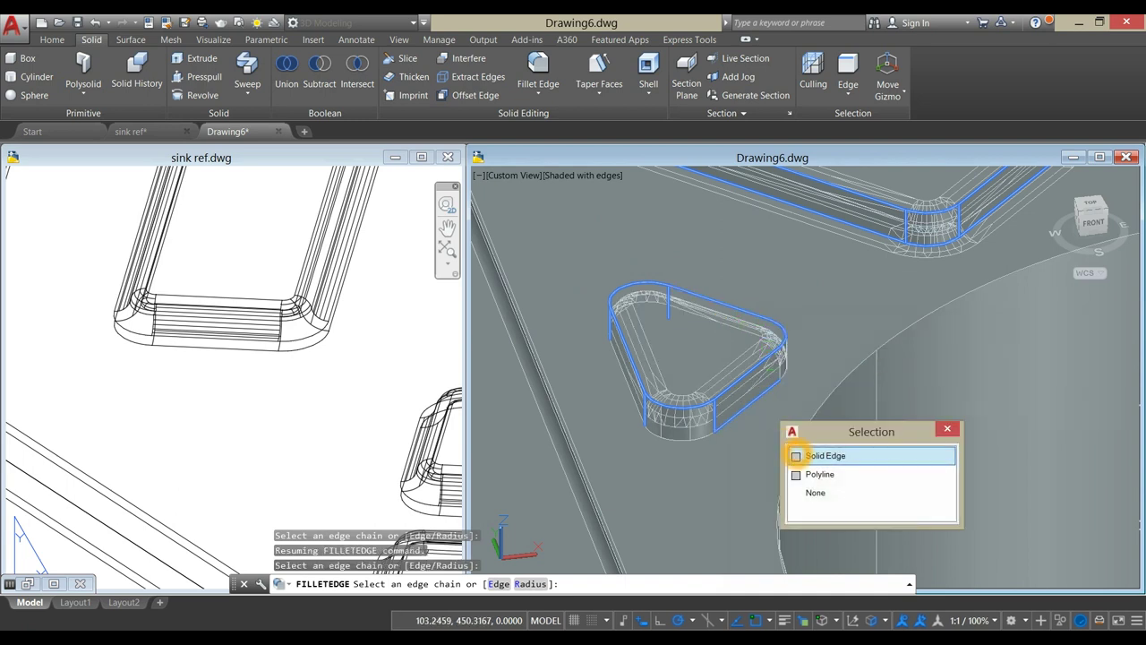
left_click(809, 455)
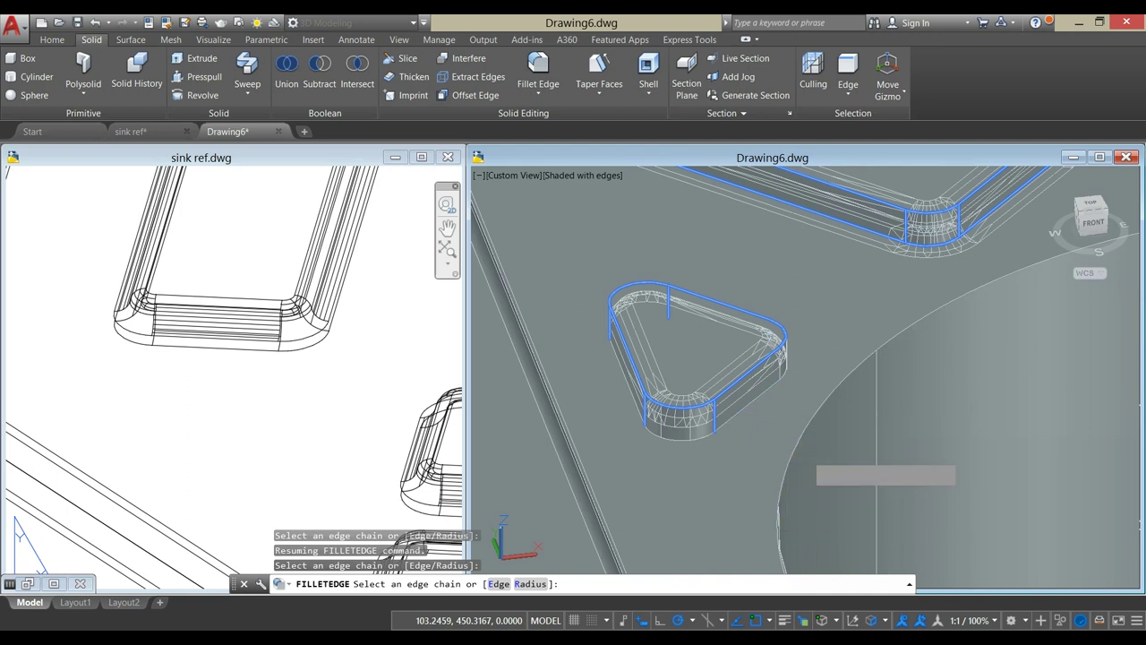
- Finish the edge chain selection and apply the fillet to all drainer slot edges
right_click(793, 288)
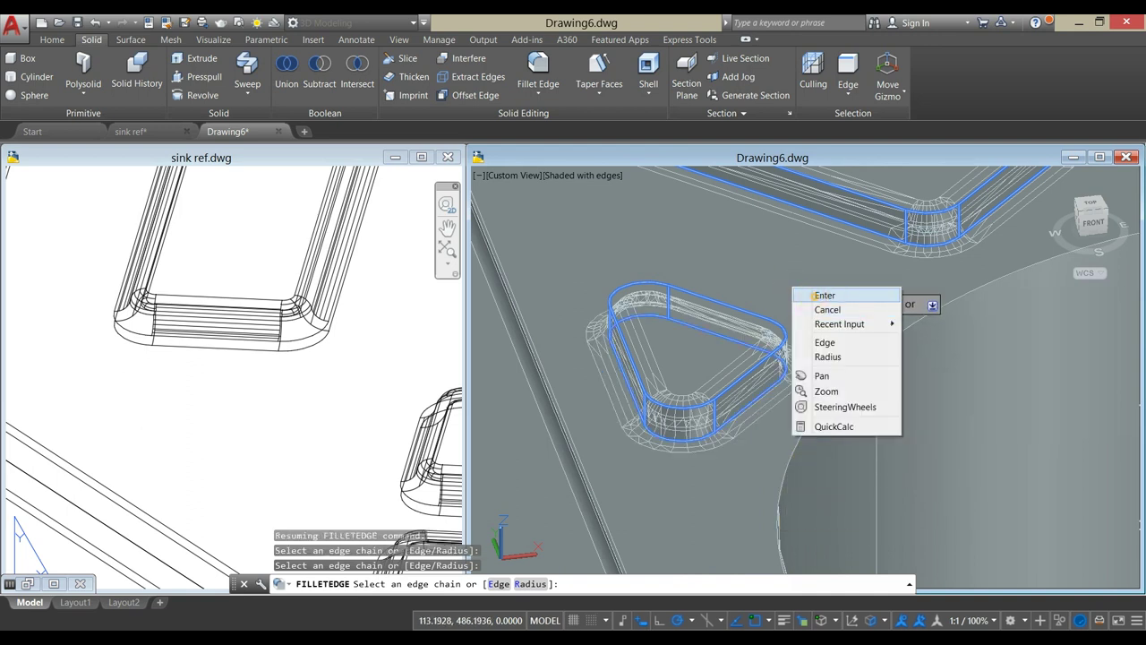
left_click(824, 295)
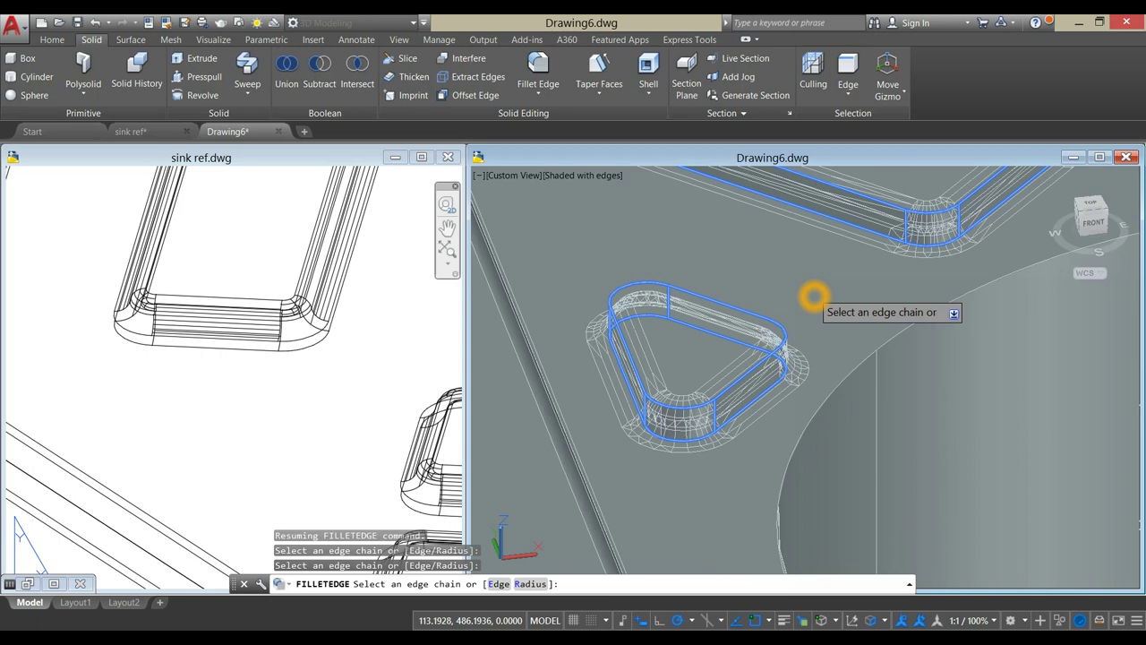
left_click(813, 297)
right_click(814, 297)
left_click(837, 302)
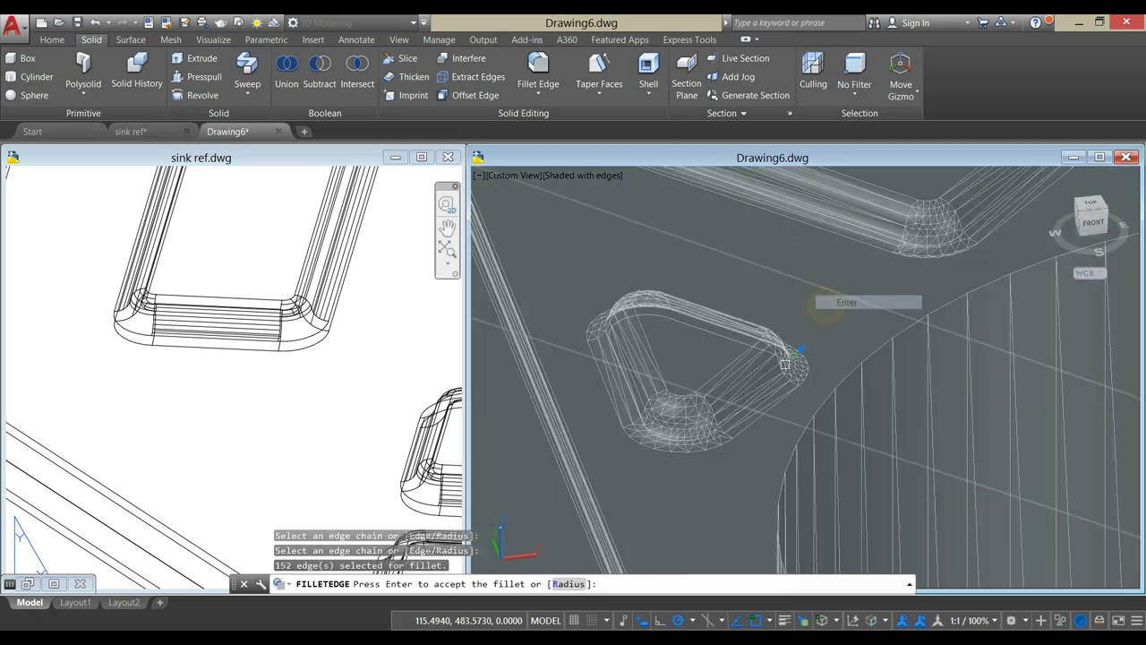
scroll(824, 304, "down", 4)
middle_click_drag(823, 305, 672, 439)
middle_click_drag(831, 266, 711, 406)
scroll(736, 242, "down", 3)
key("Escape")
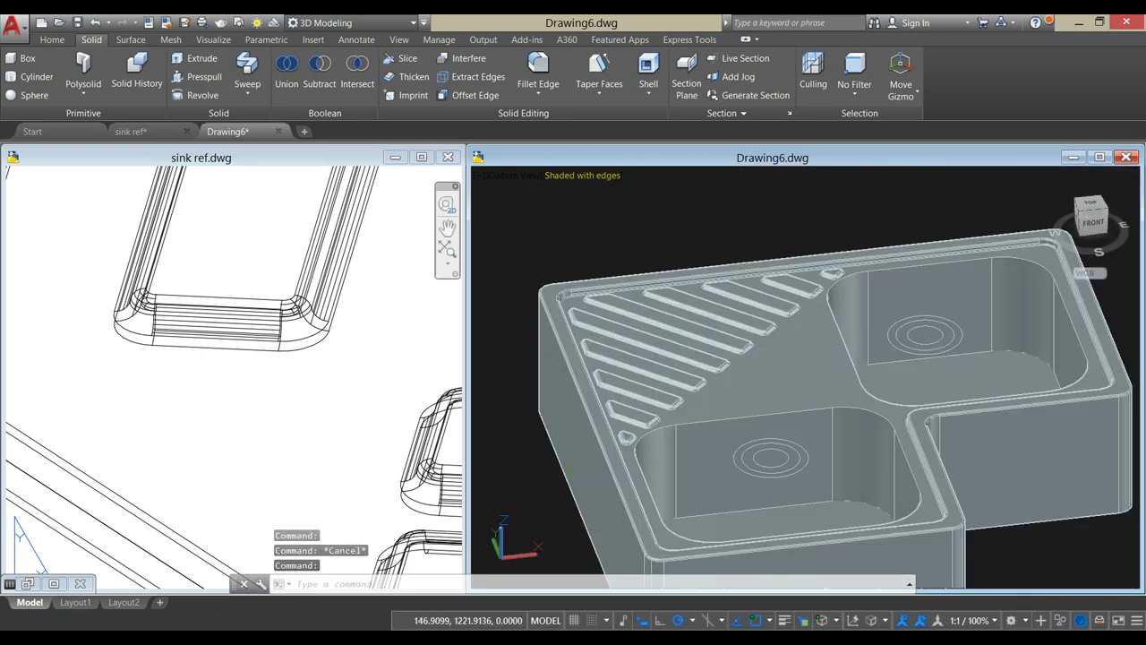
- Set the sink model's visual style to Realistic and inspect the filleted drainer slots and bowls
left_click(557, 177)
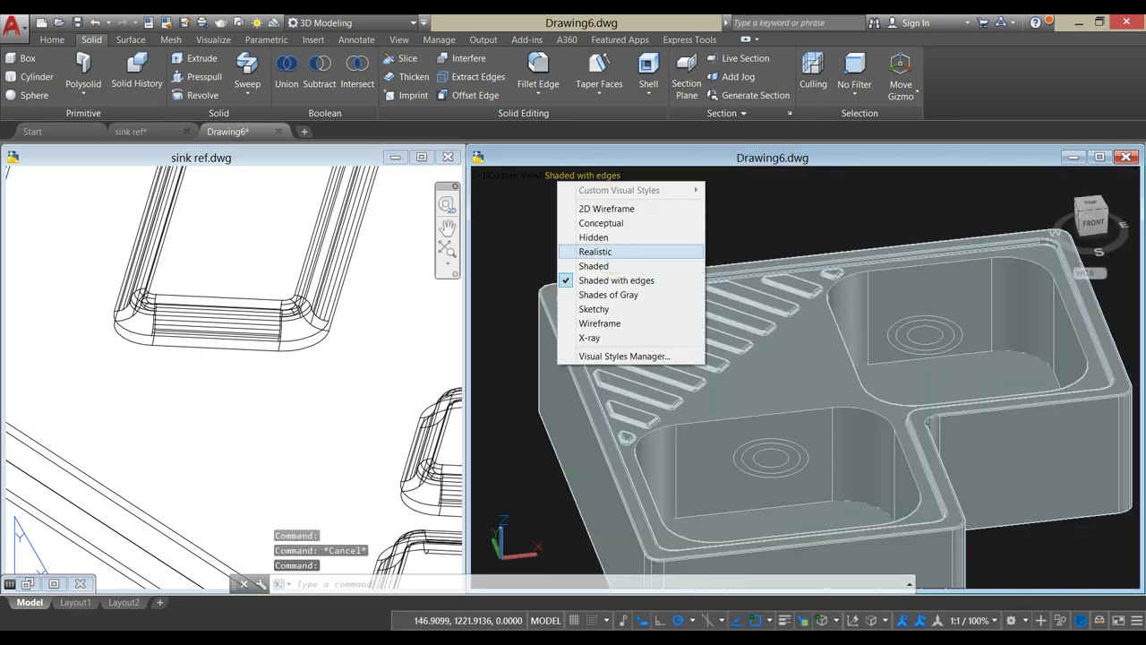
left_click(595, 252)
scroll(654, 349, "up", 5)
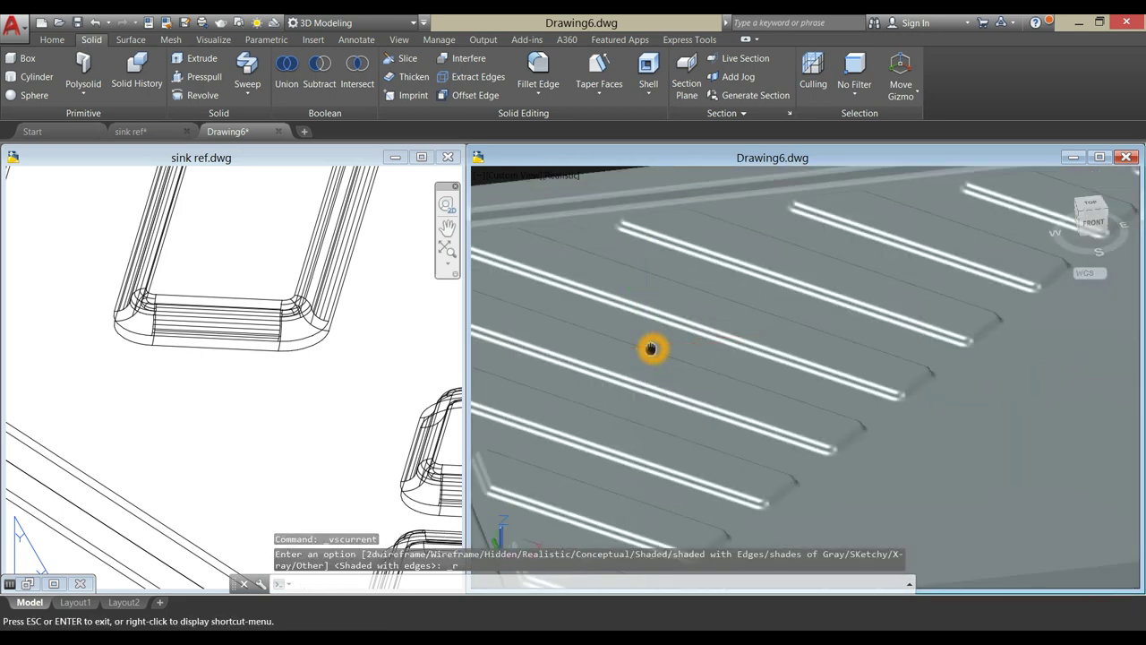
scroll(786, 417, "down", 3)
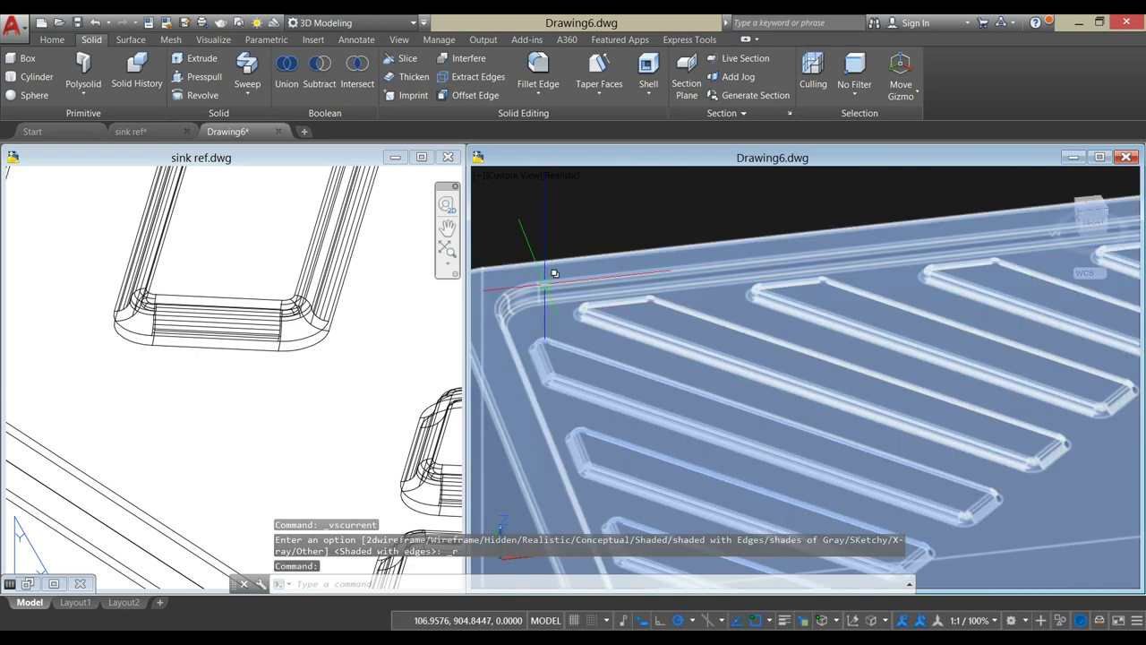
scroll(544, 283, "up", 5)
scroll(543, 282, "down", 8)
middle_click_drag(648, 287, 639, 320, "shift")
scroll(640, 304, "down", 5)
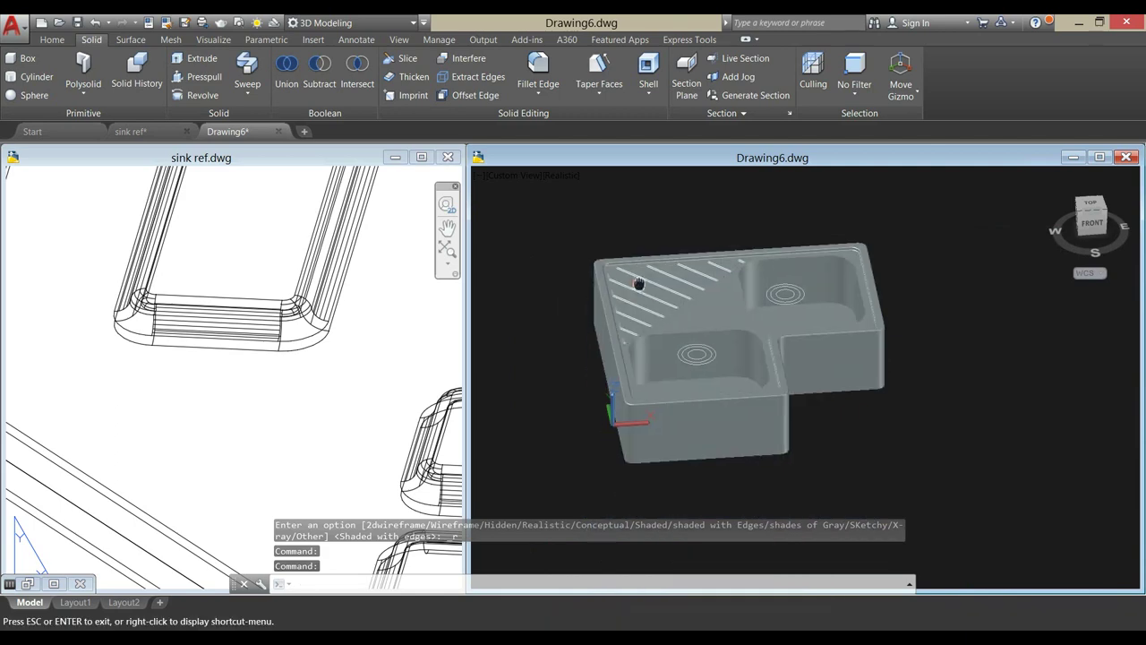
key("Return")
scroll(671, 285, "up", 5)
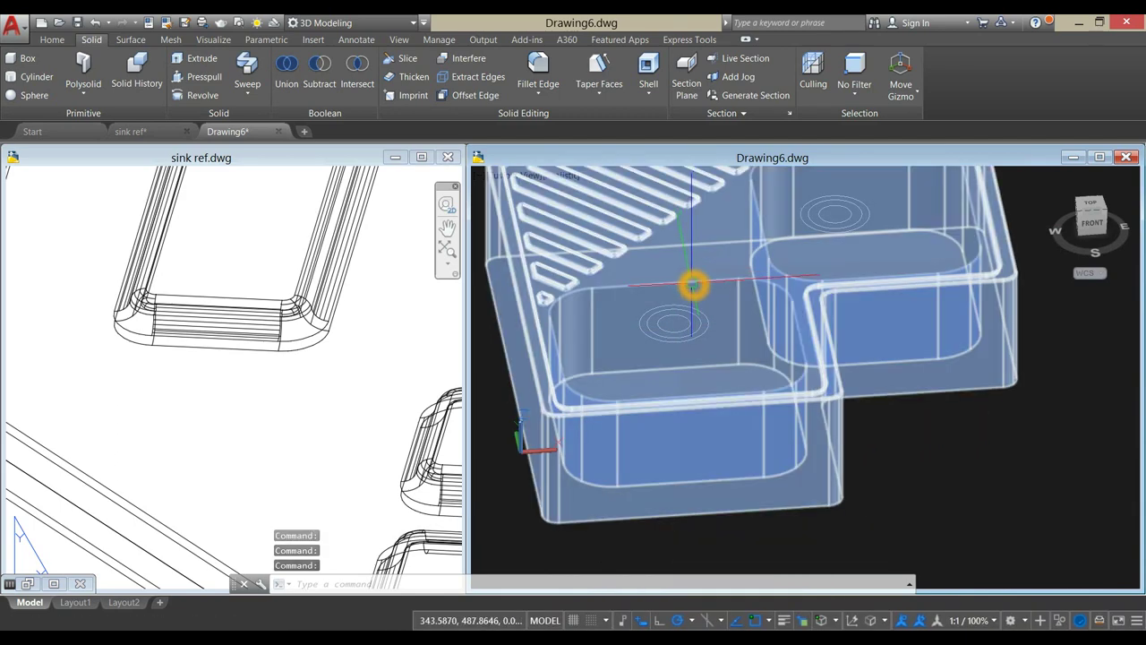
- Examine the rim and bowl edge radii in the side view of the sink ref drawing
left_click(289, 389)
scroll(308, 386, "down", 8)
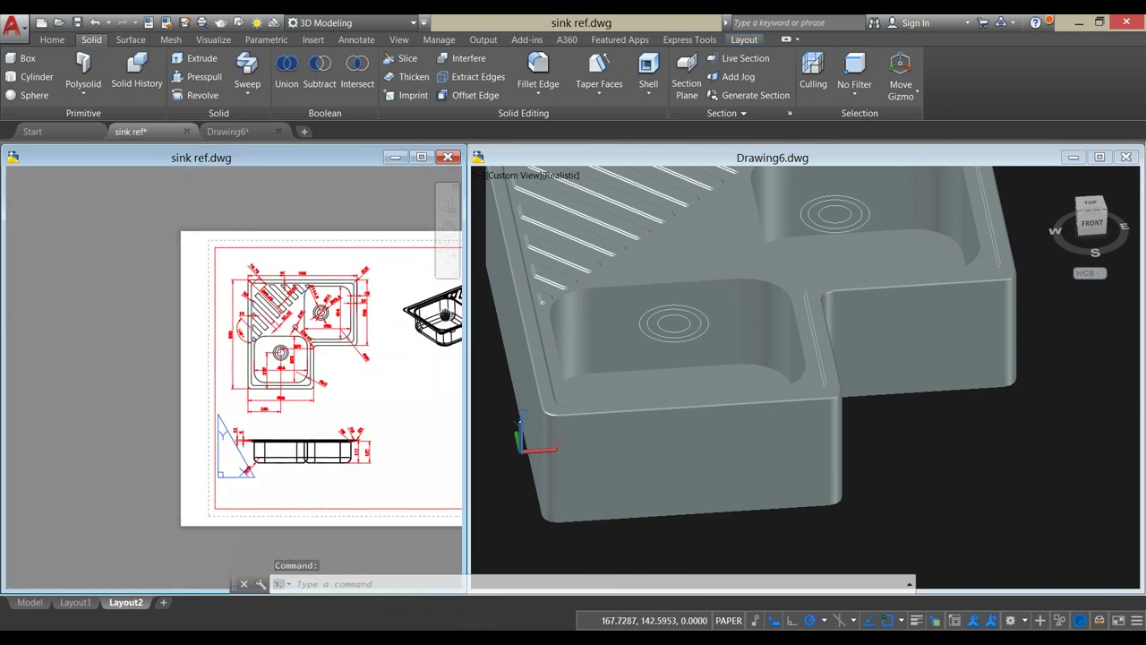
scroll(437, 318, "down", 1)
scroll(367, 399, "up", 3)
middle_click_drag(325, 376, 177, 460)
scroll(317, 403, "up", 4)
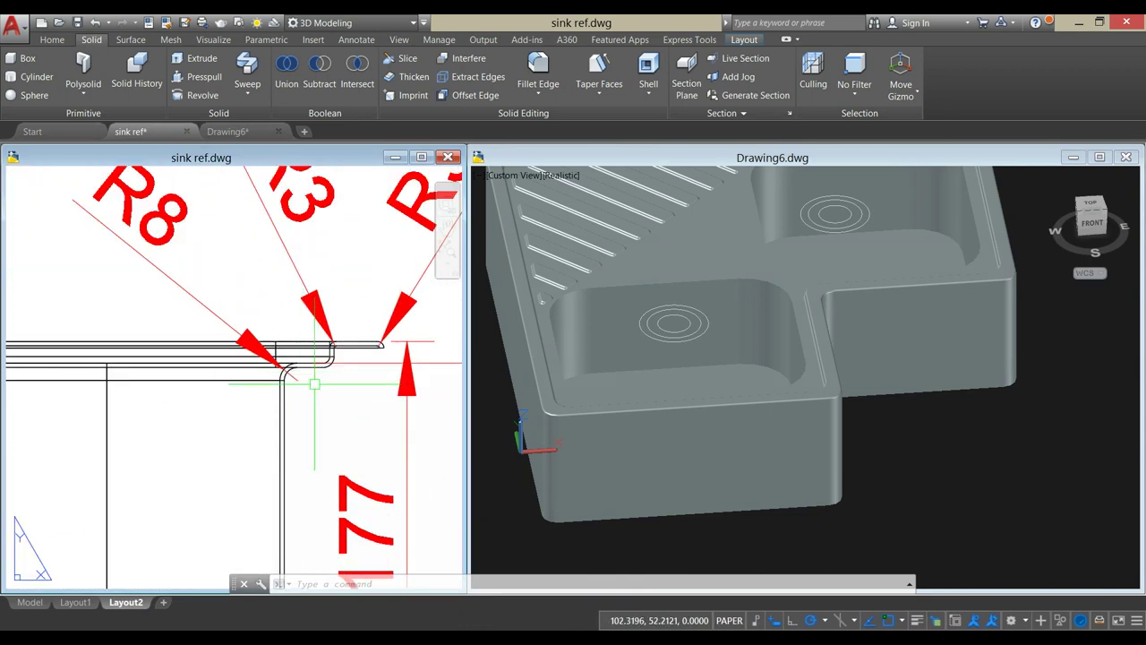
scroll(314, 385, "down", 2)
- Start Fillet Edge on the sink model with radius 8 in chain mode and select the front bowl's upper edge
left_click(687, 252)
key("Escape")
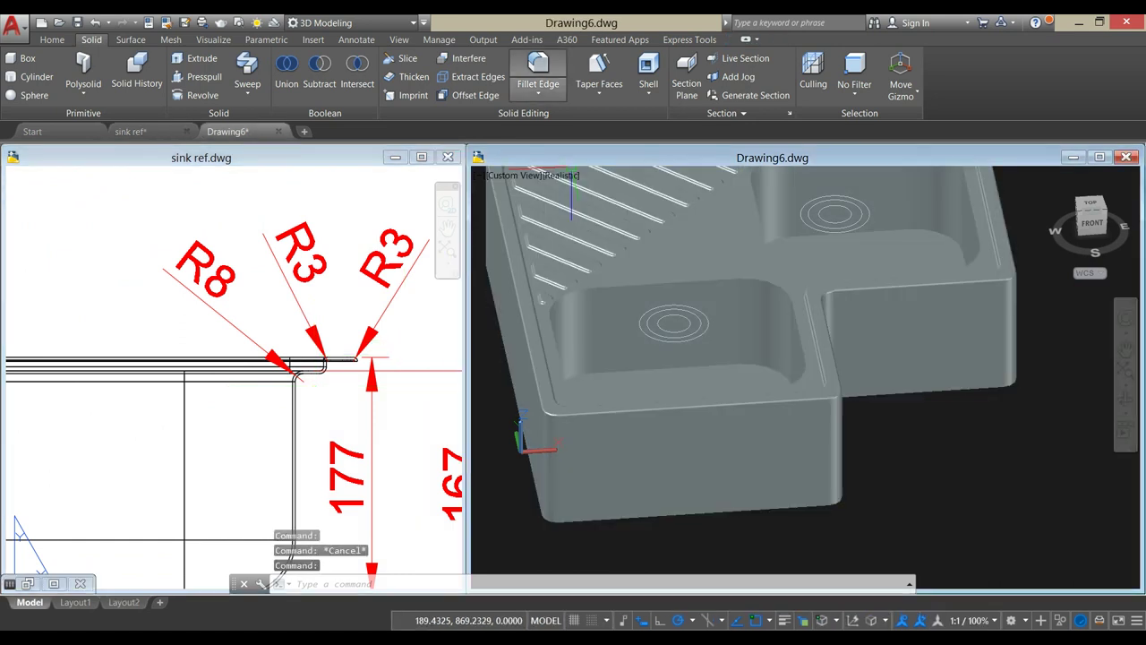
left_click(538, 67)
left_click(529, 583)
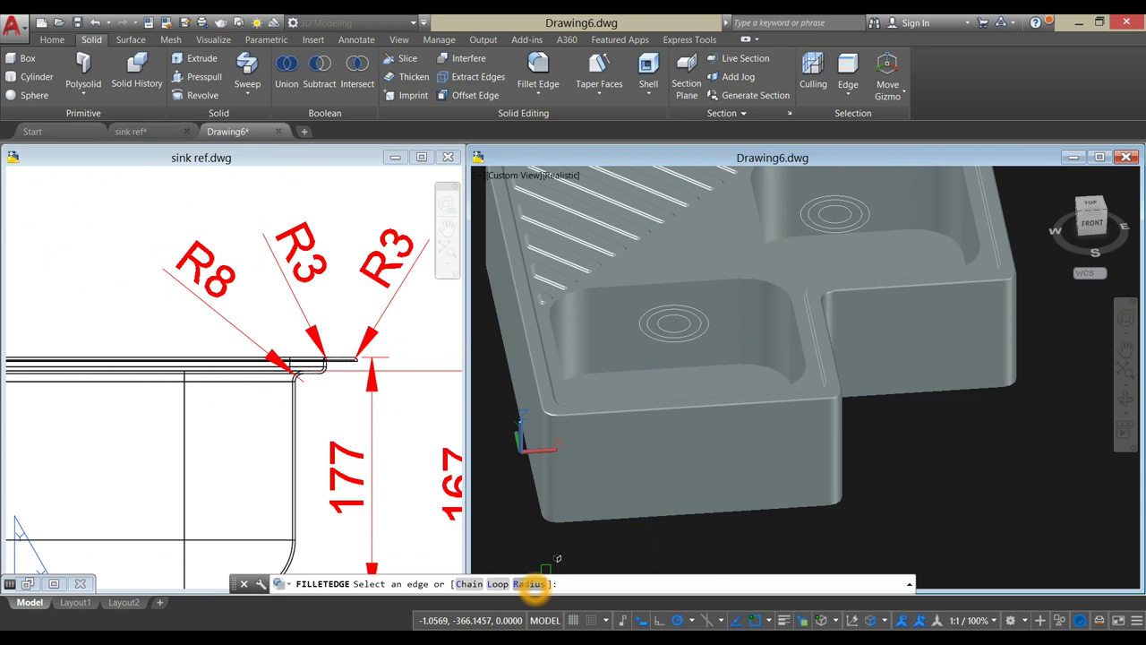
type("8")
key("Return")
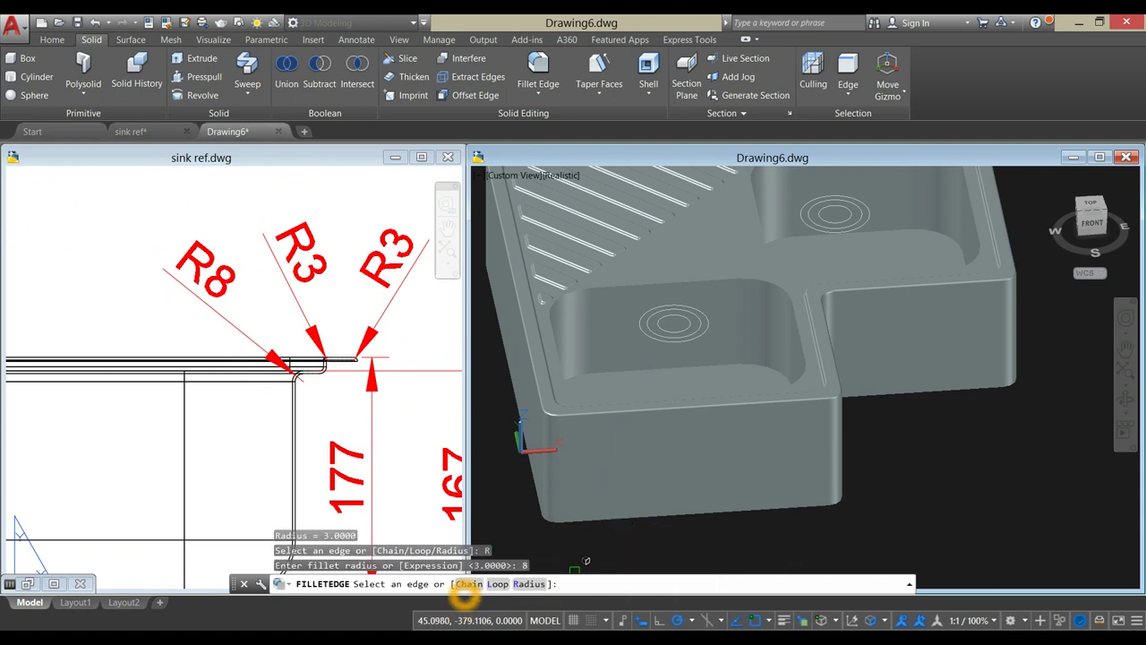
left_click(467, 583)
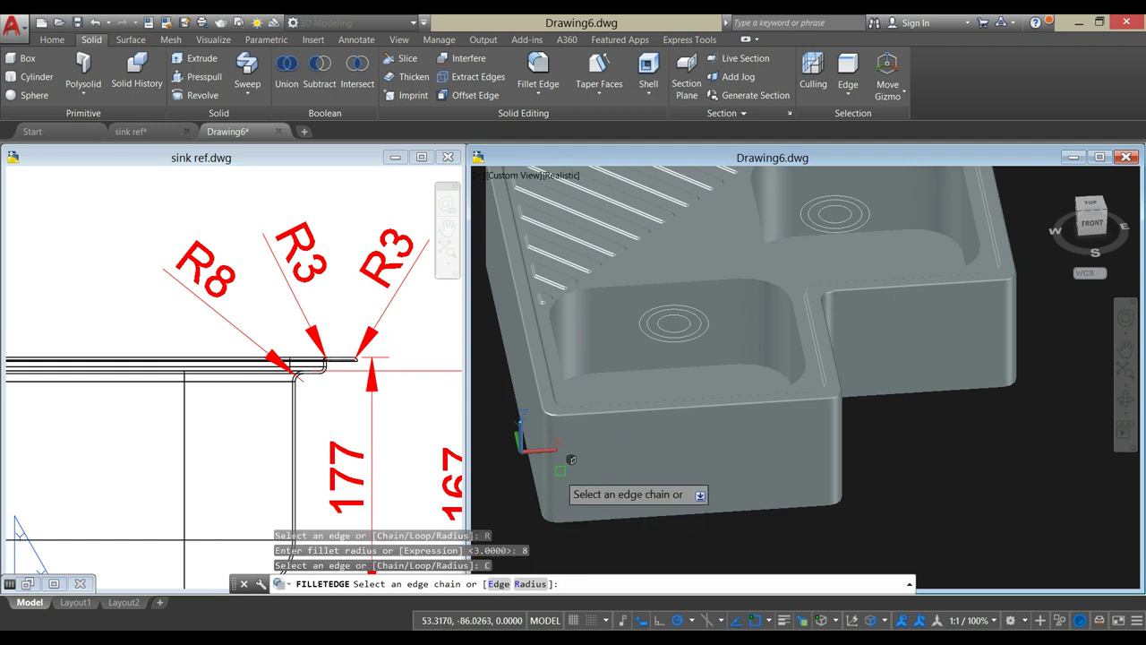
left_click(585, 289)
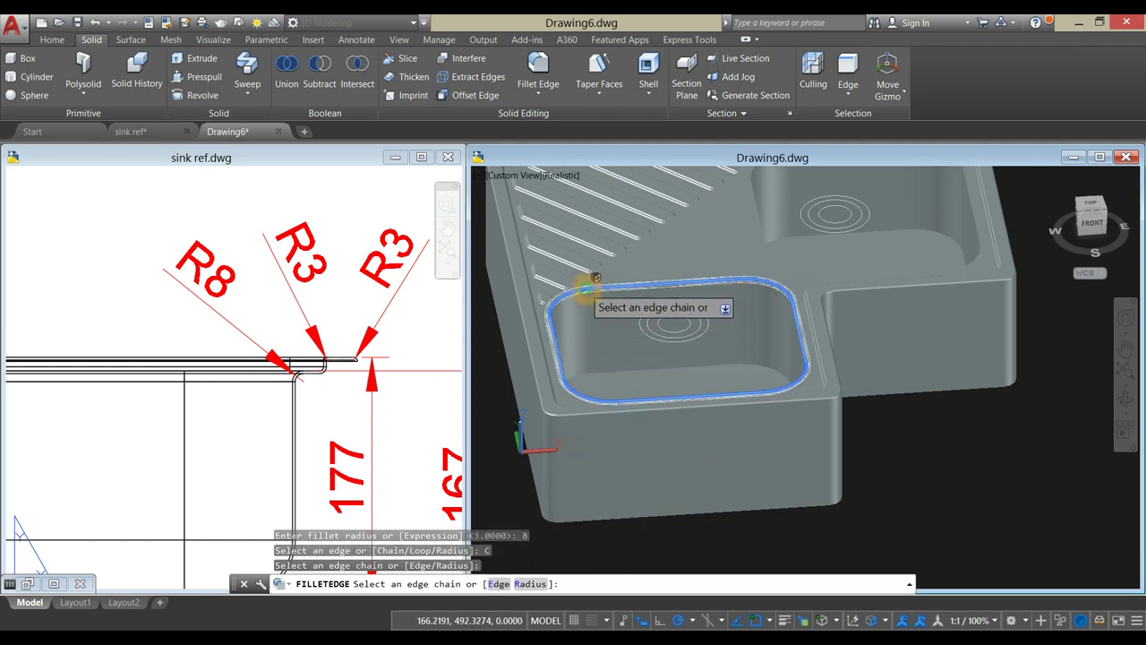
- Add the rear bowl's upper edge chain and apply the radius 8 fillet to both bowls
middle_click_drag(630, 269, 566, 368)
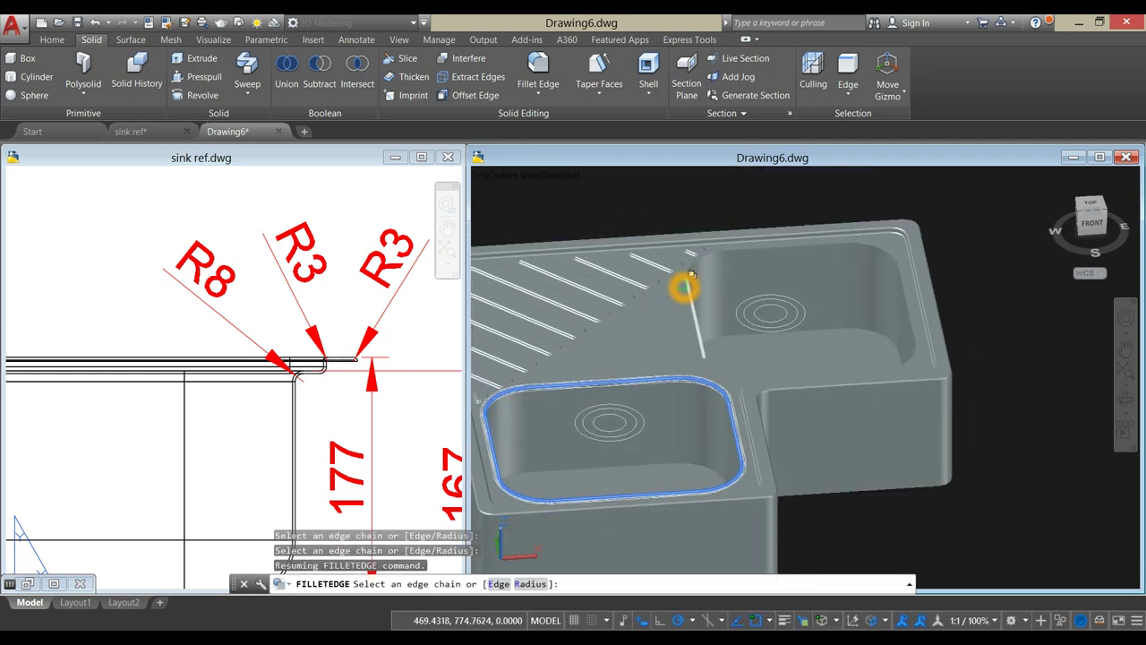
left_click(687, 279)
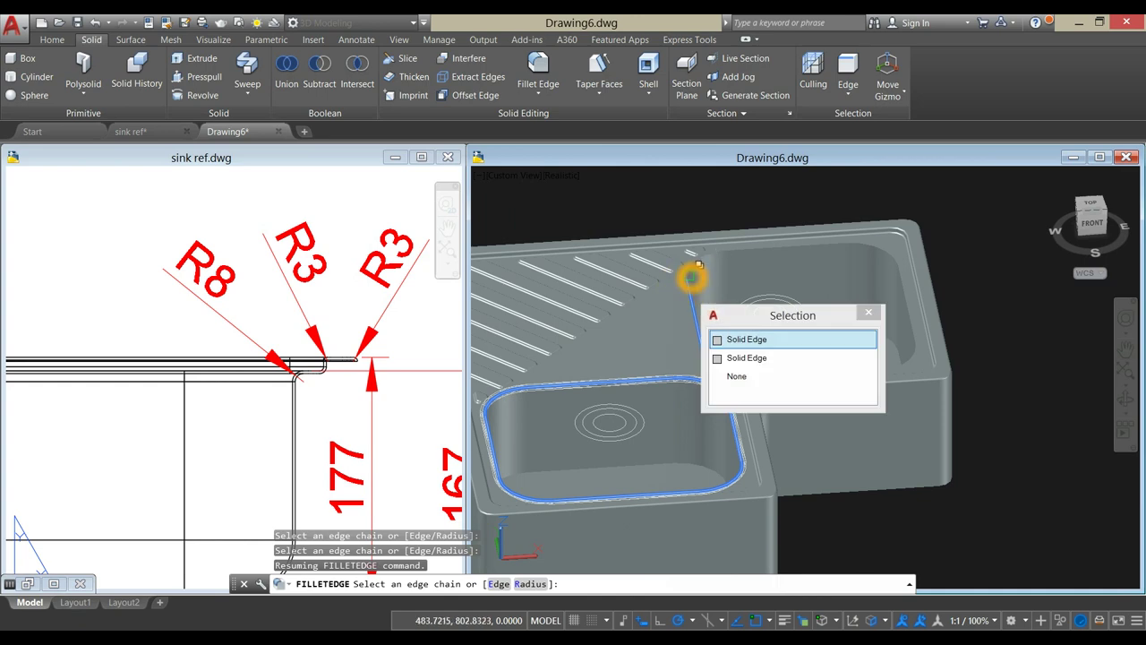
left_click(694, 267)
right_click(682, 319)
left_click(690, 327)
right_click(690, 325)
left_click(703, 336)
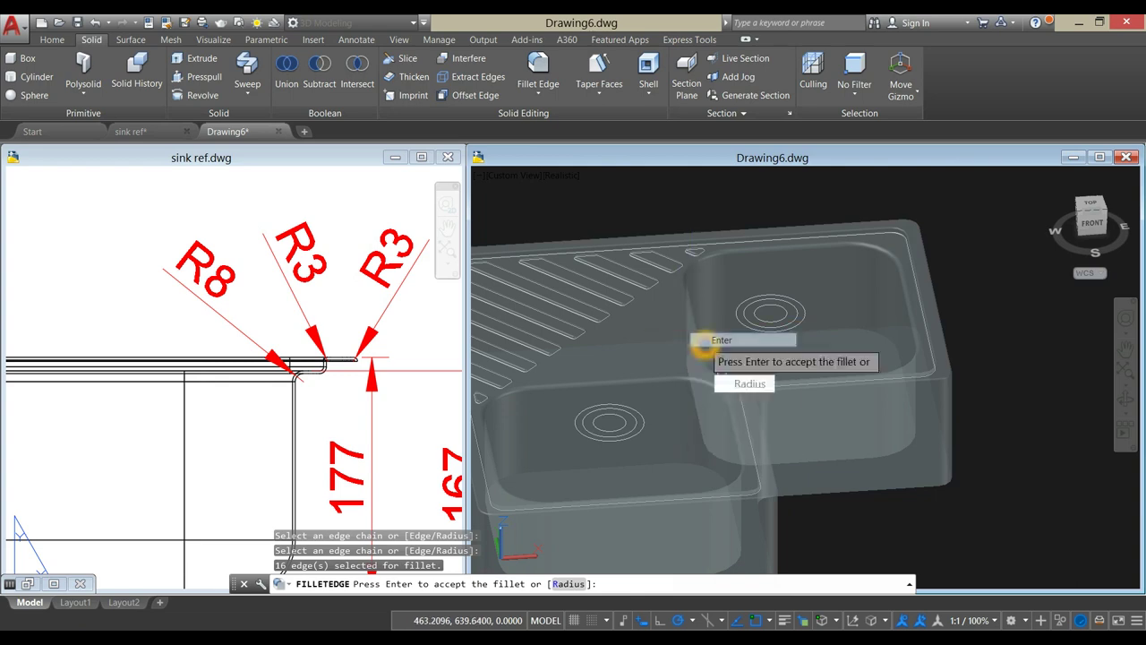
scroll(696, 349, "down", 5)
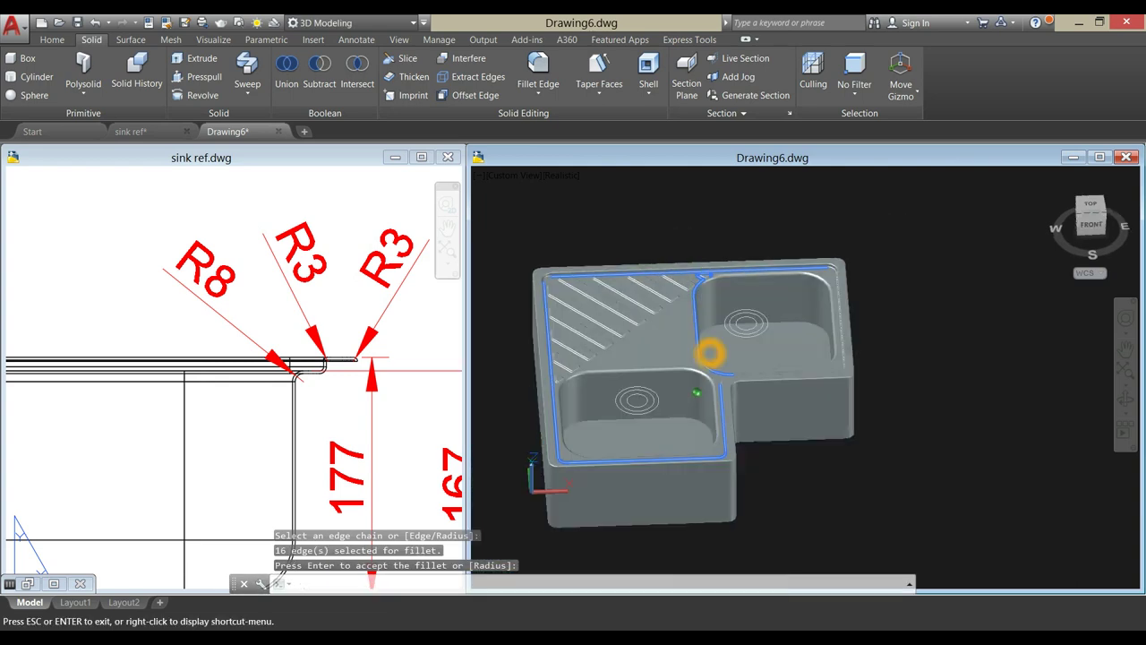
key("Return")
- Examine the bowl's bottom edge radius in the side view of the sink ref drawing
left_click(208, 482)
scroll(220, 449, "down", 5)
mouse_move(223, 446)
middle_mouse_down()
mouse_move(360, 398)
mouse_move(421, 535)
middle_mouse_up()
scroll(421, 534, "down", 2)
middle_click_drag(421, 535, 363, 404)
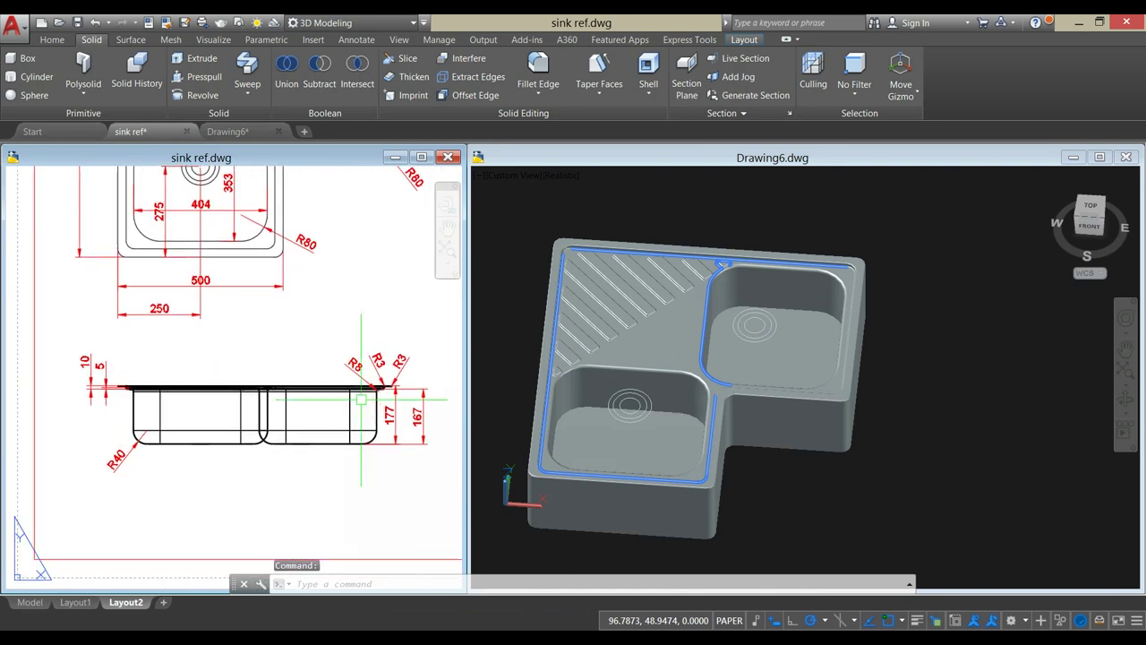
scroll(136, 504, "up", 4)
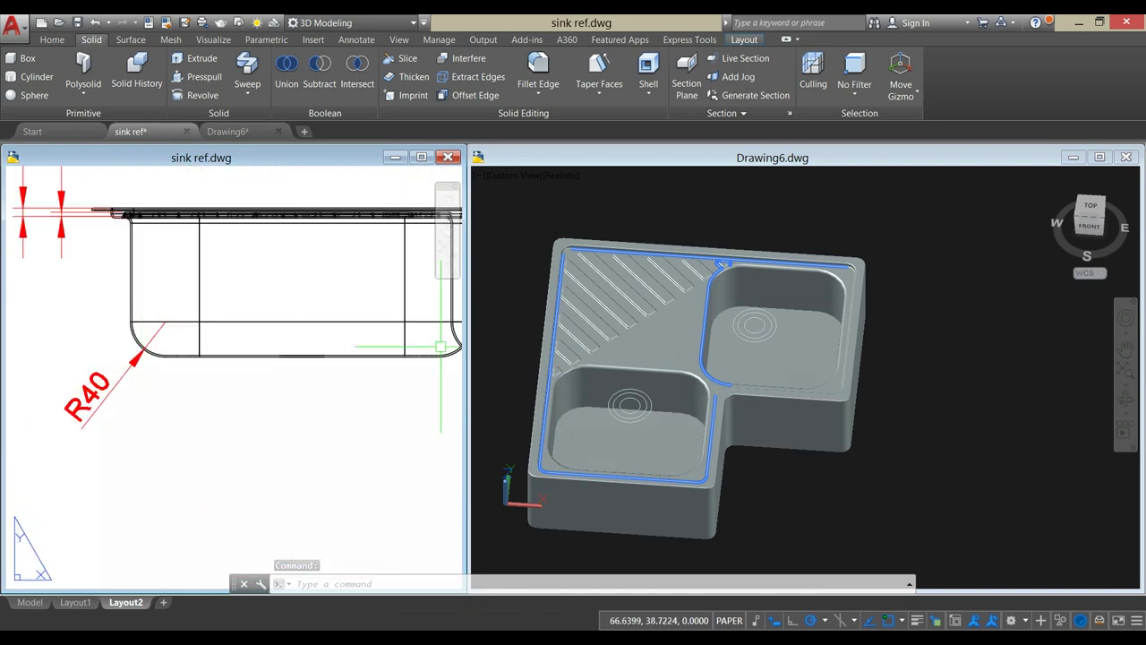
- Start Fillet Edge on the sink model with radius 40 in chain mode and select the front bowl's bottom edge
left_click(538, 72)
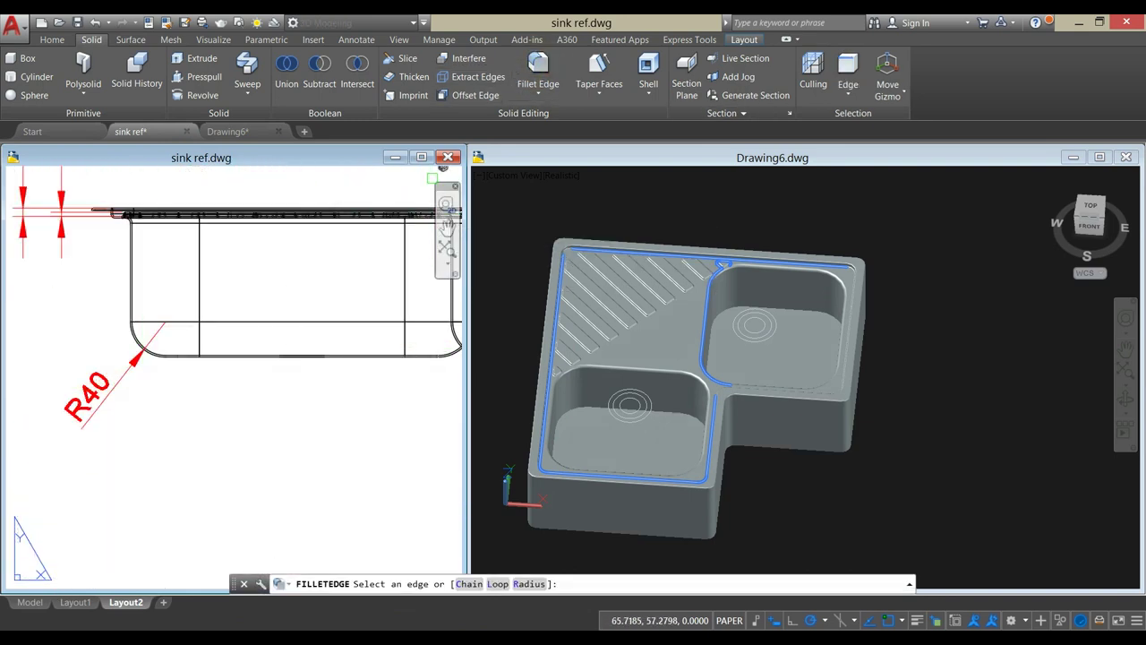
left_click(673, 171)
left_click(537, 69)
left_click(524, 584)
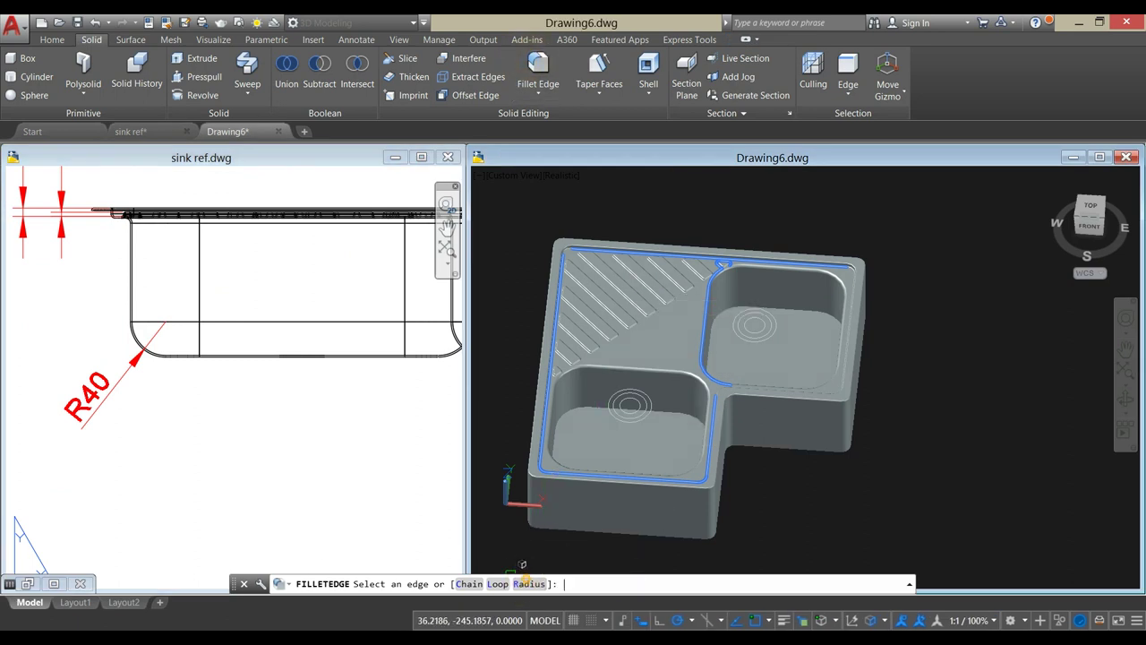
left_click(508, 502)
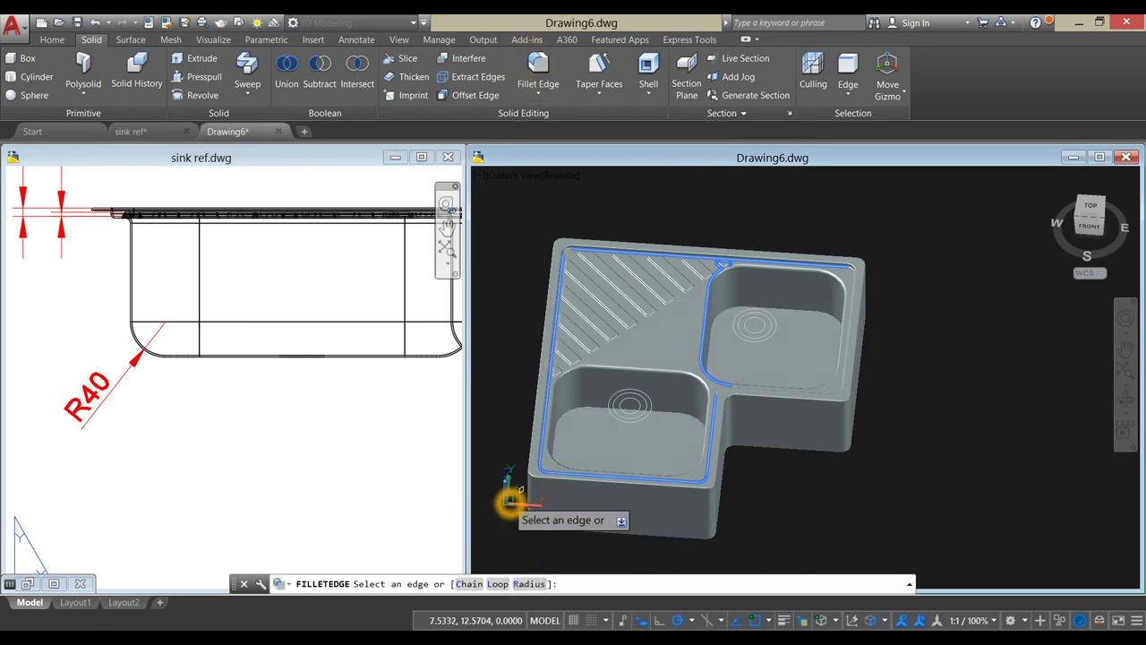
left_click(529, 583)
type("40")
key("Return")
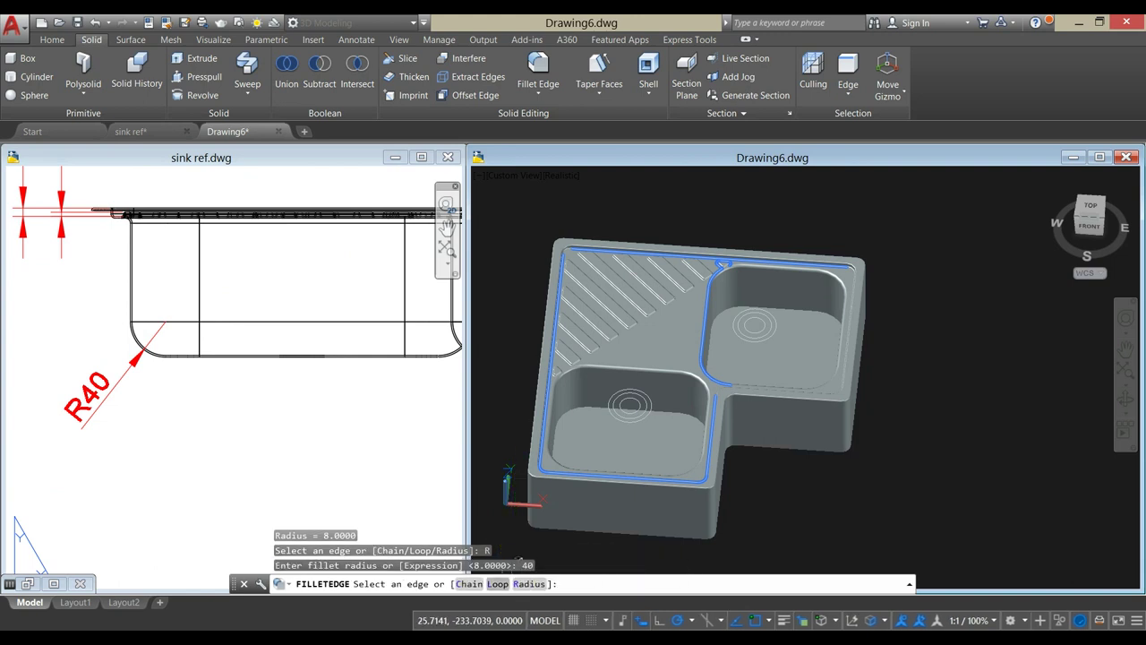
left_click(469, 583)
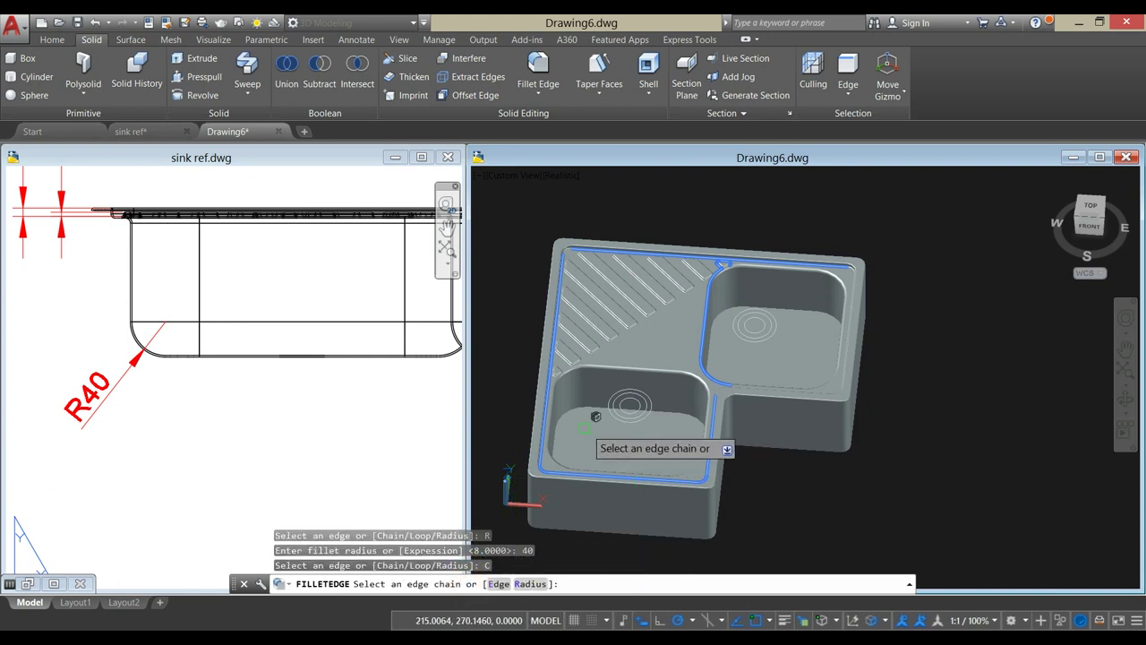
scroll(591, 398, "up", 5)
left_click(563, 389)
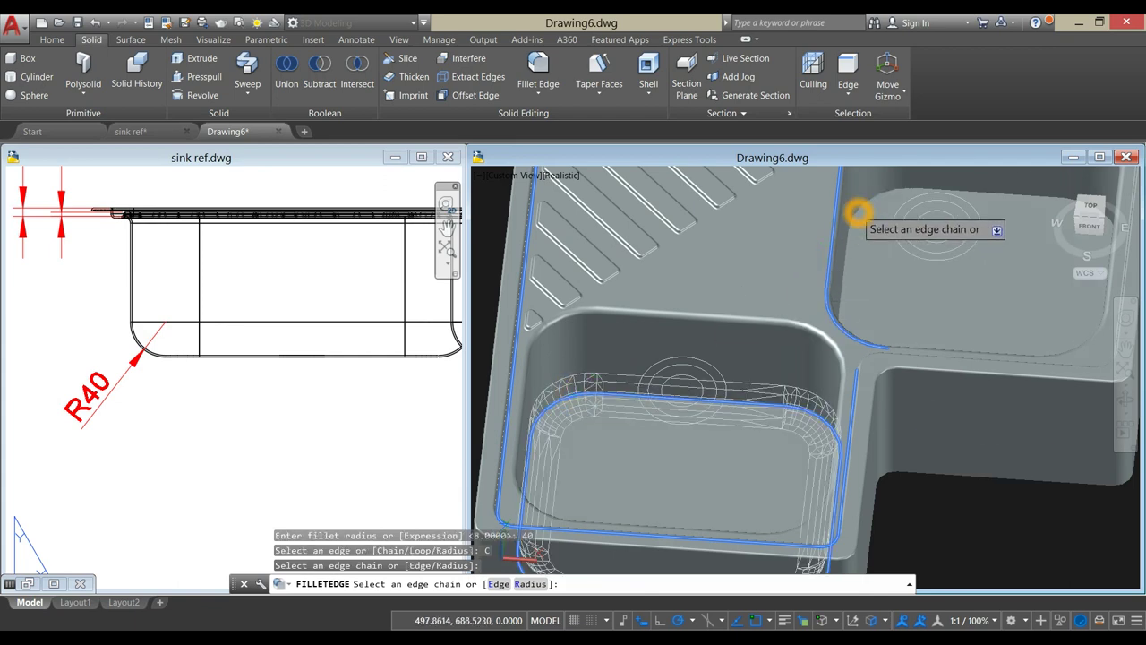
- Add the rear bowl's bottom edge chain and apply the radius 40 fillet to both bowls
left_click(848, 226)
right_click(787, 232)
left_click(819, 237)
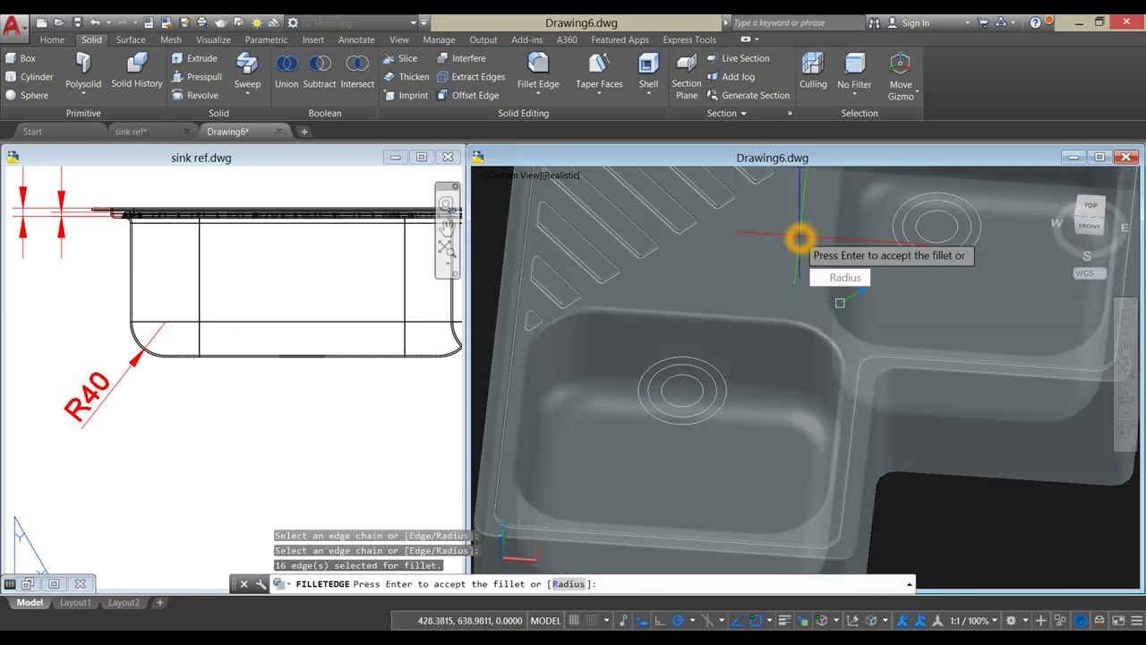
right_click(798, 243)
left_click(811, 252)
scroll(805, 259, "down", 5)
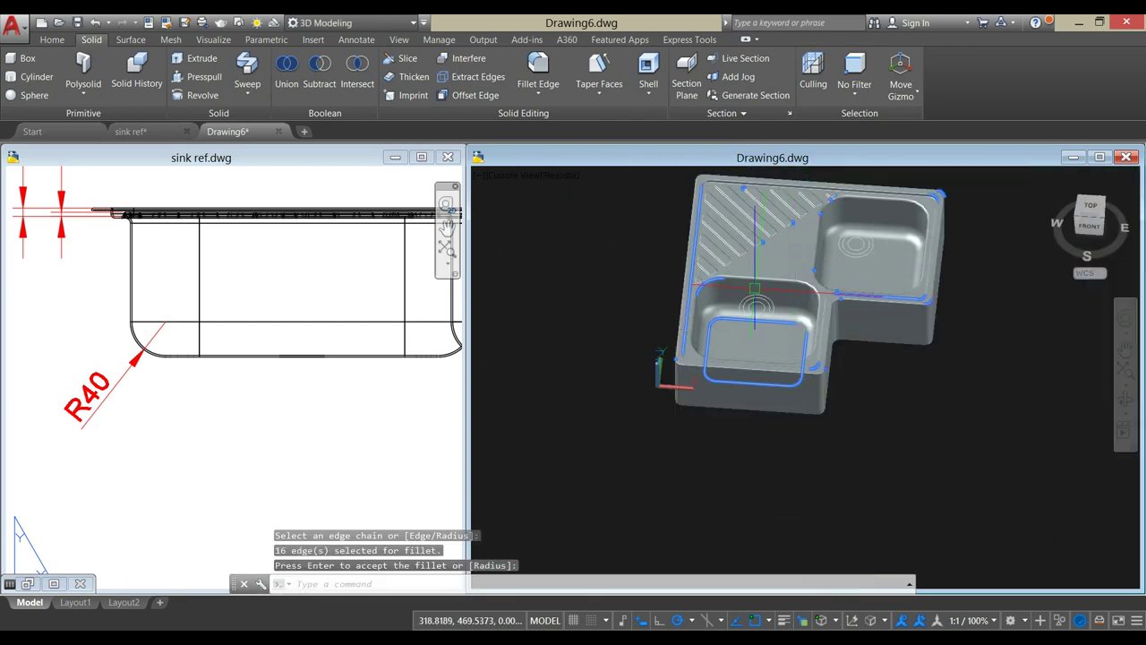
left_click(903, 376)
key("Escape")
key("Escape")
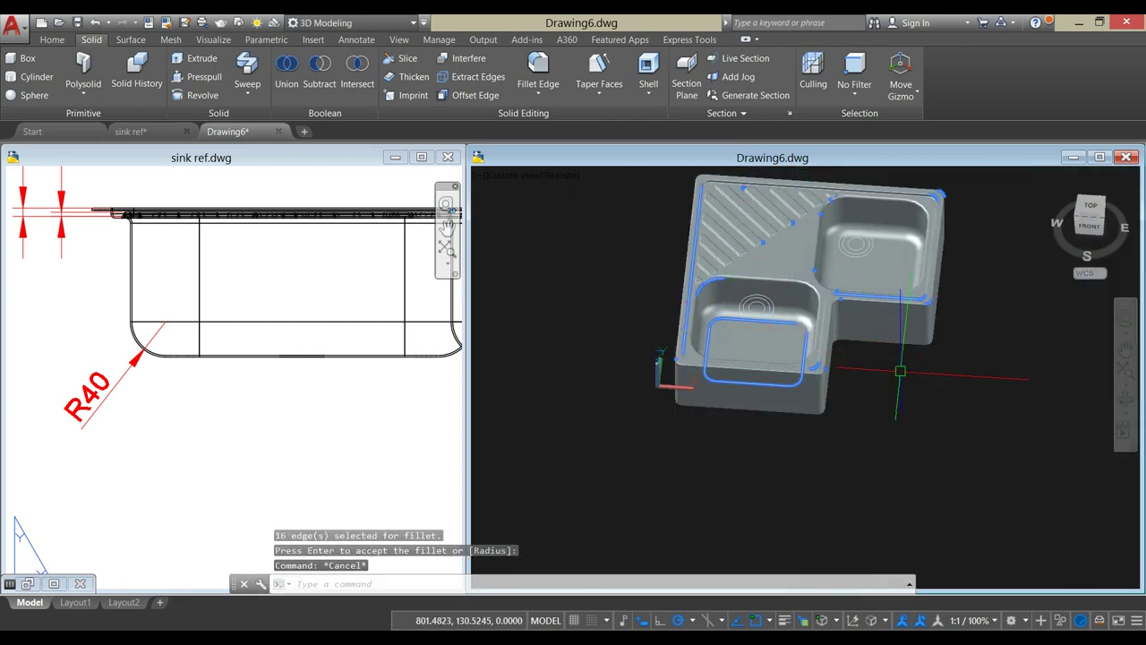
- Examine the filleted bowls from an angled view and the plan dimensions in the sink ref drawing
middle_click_drag(813, 381, 711, 383, "shift")
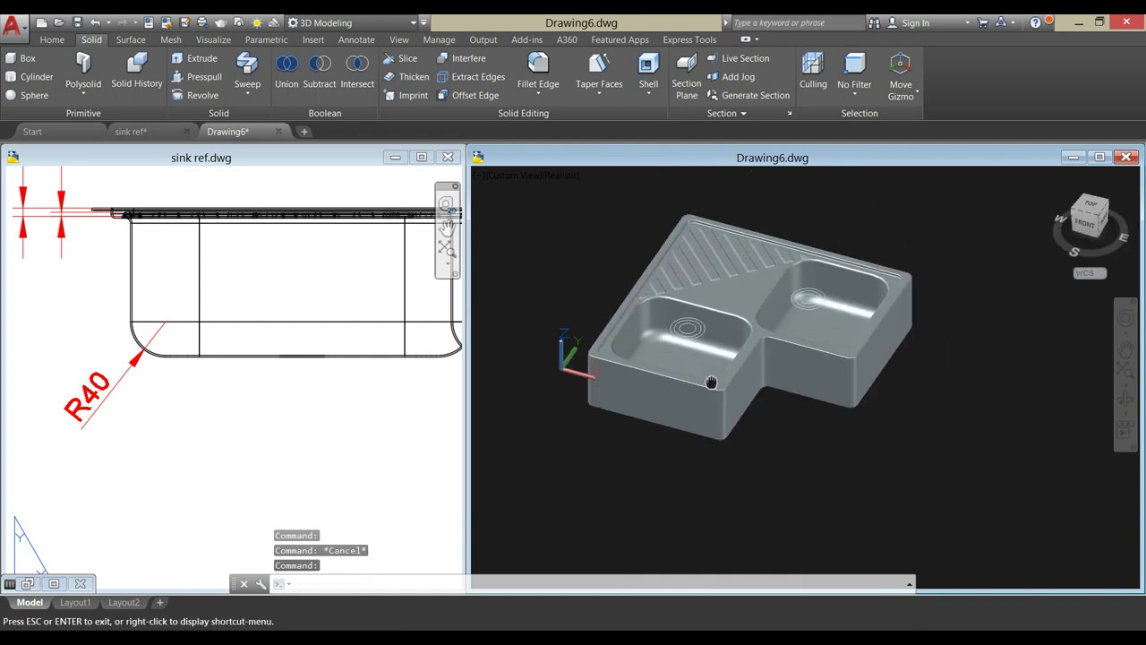
scroll(715, 315, "up", 3)
middle_click_drag(716, 315, 703, 333)
scroll(703, 334, "down", 2)
left_click(359, 383)
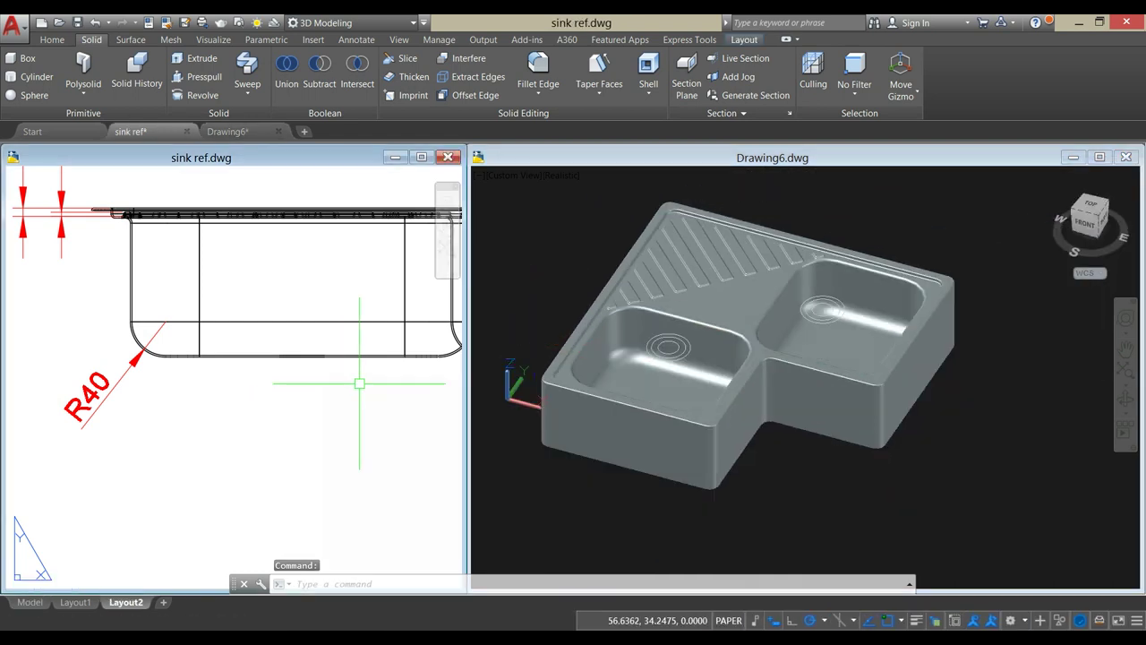
left_click(305, 454)
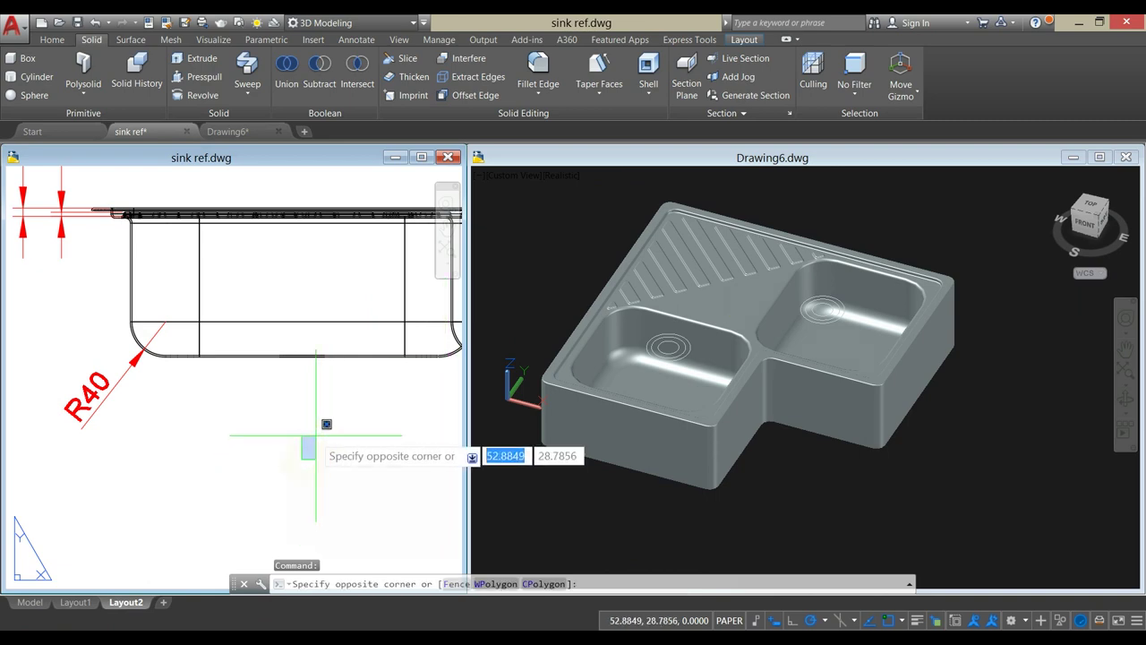
scroll(317, 435, "down", 3)
mouse_move(317, 435)
middle_mouse_down()
mouse_move(268, 513)
mouse_move(217, 639)
middle_mouse_up()
- Show the sink model from the top in 2D Wireframe style and check the small hole's dimensions in the sink ref drawing
left_click(585, 237)
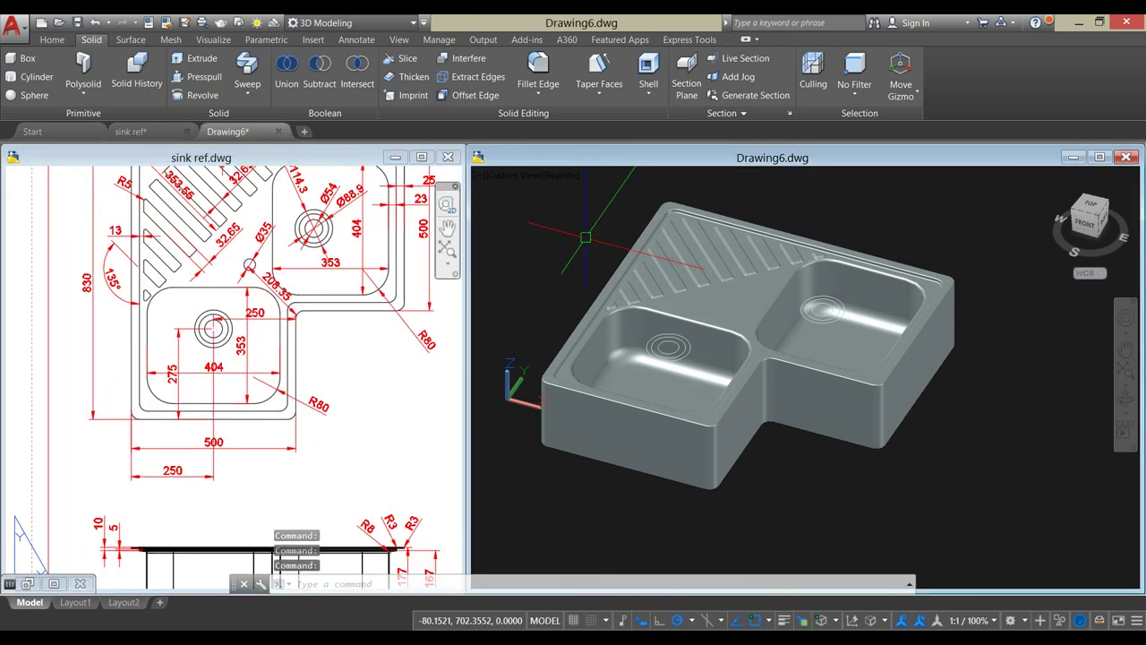
left_click(515, 176)
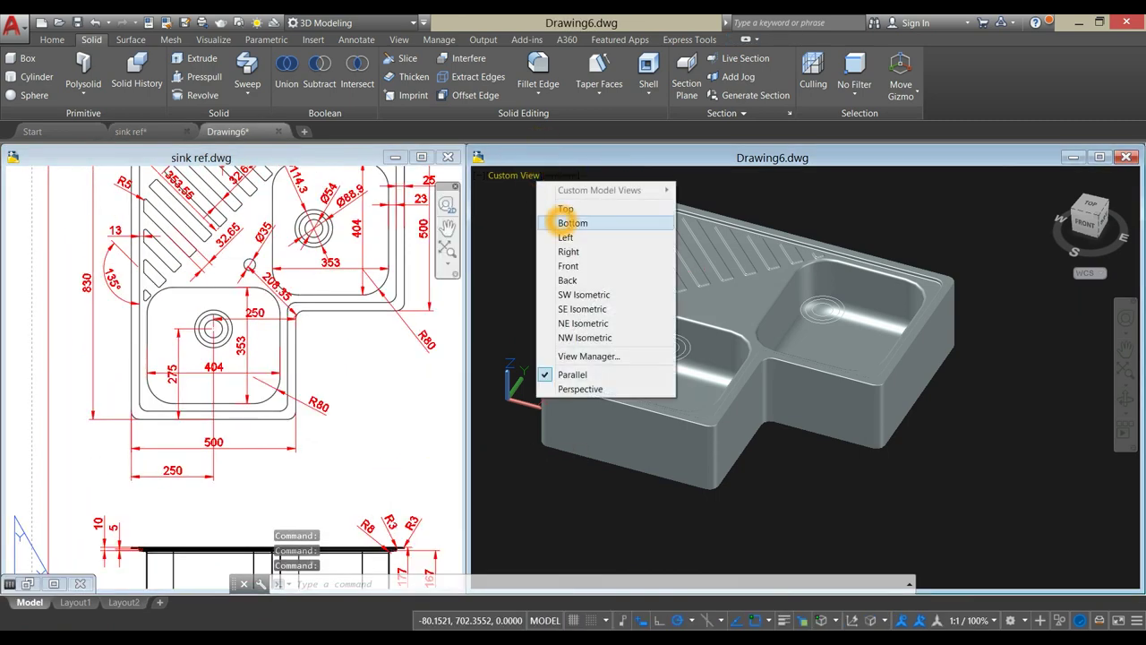
left_click(570, 228)
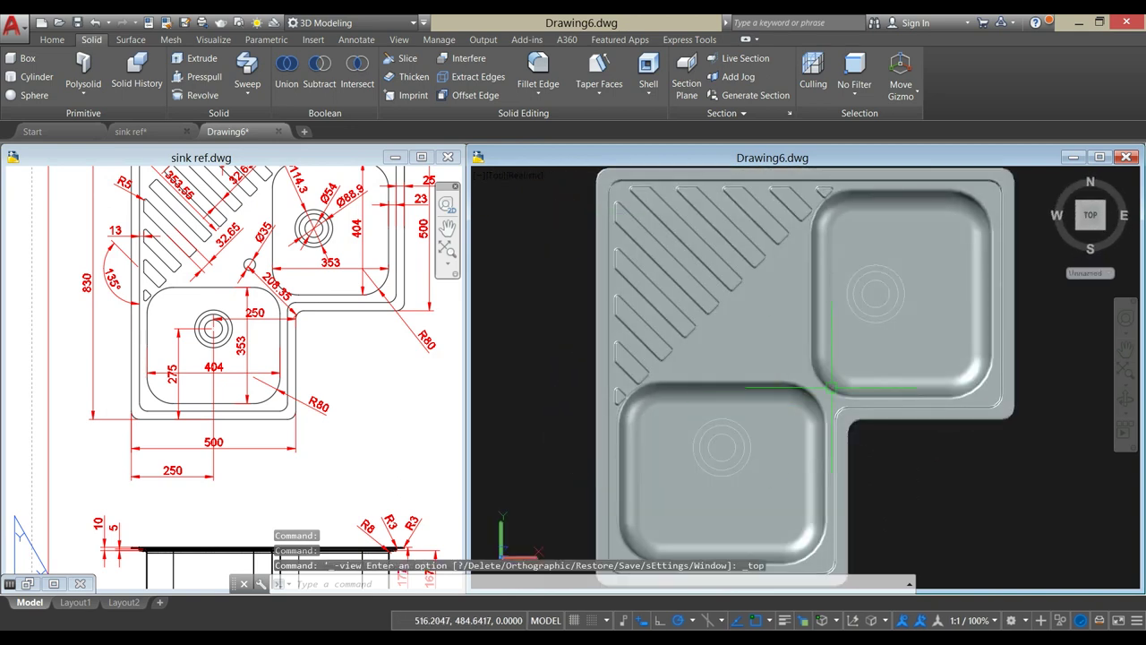
scroll(761, 343, "up", 2)
left_click(373, 365)
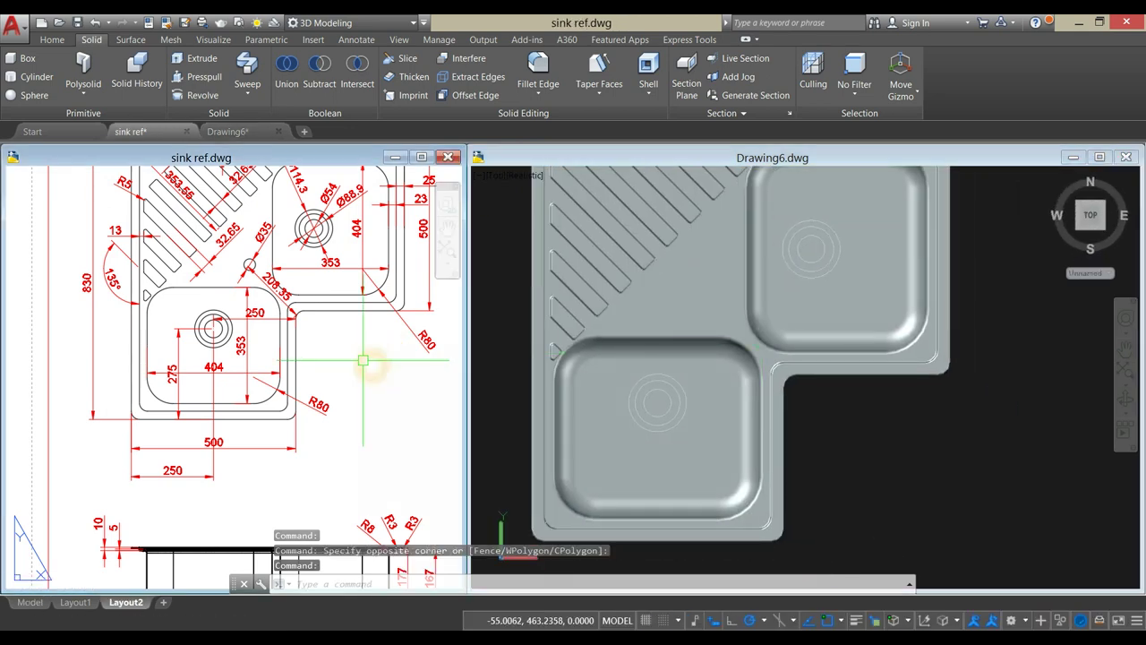
scroll(291, 392, "up", 5)
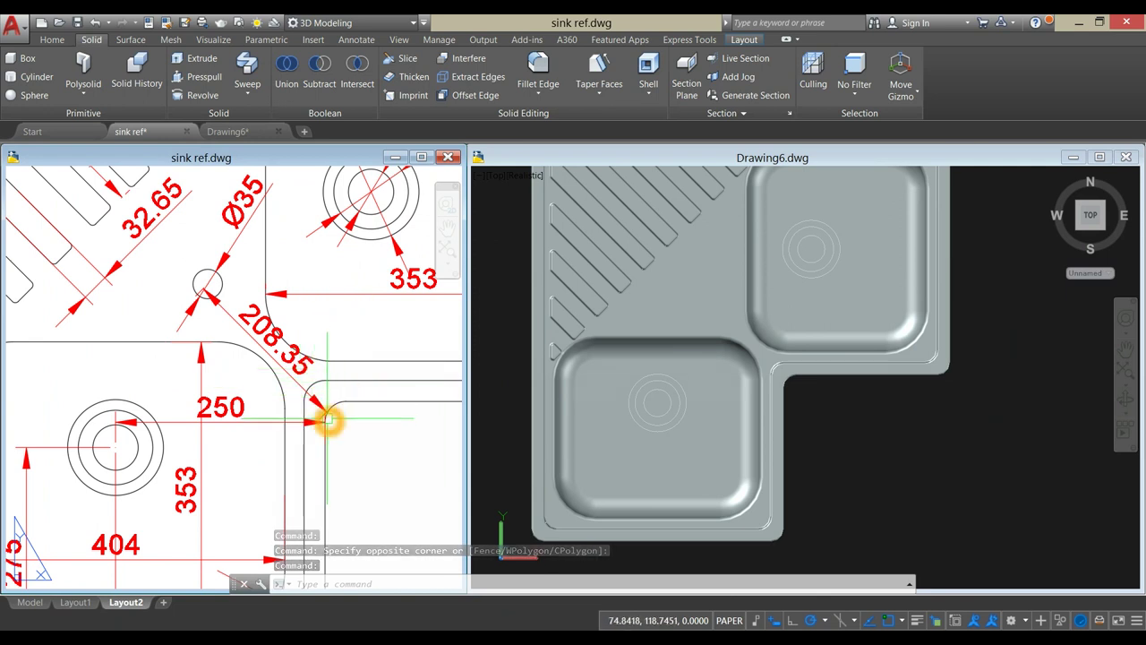
left_click(825, 421)
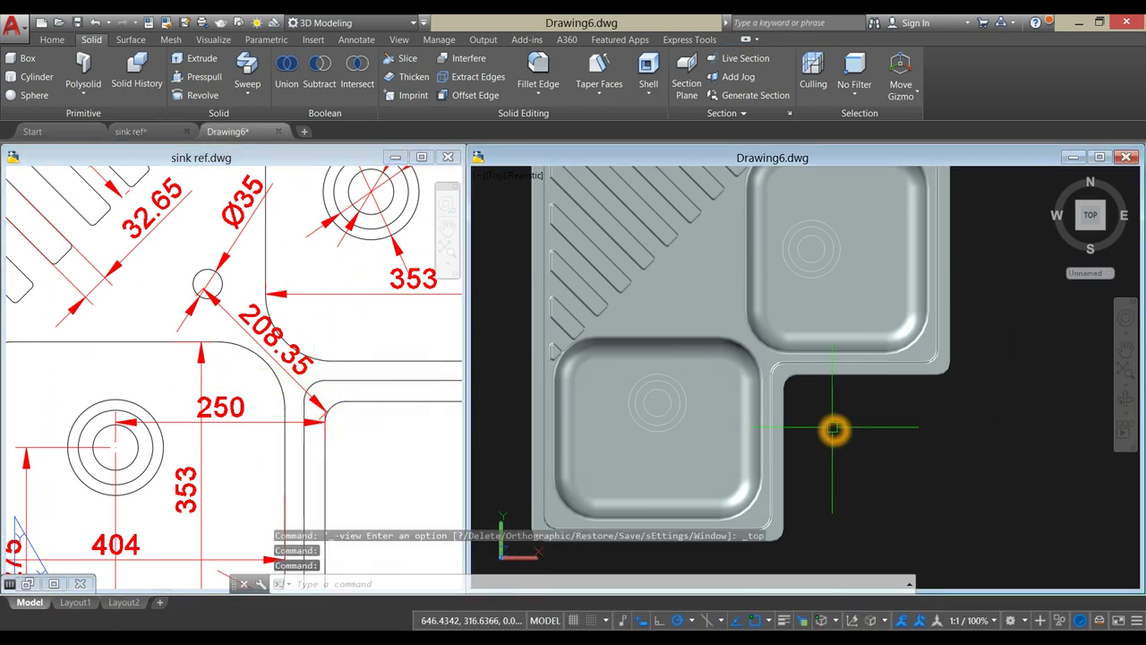
key("Escape")
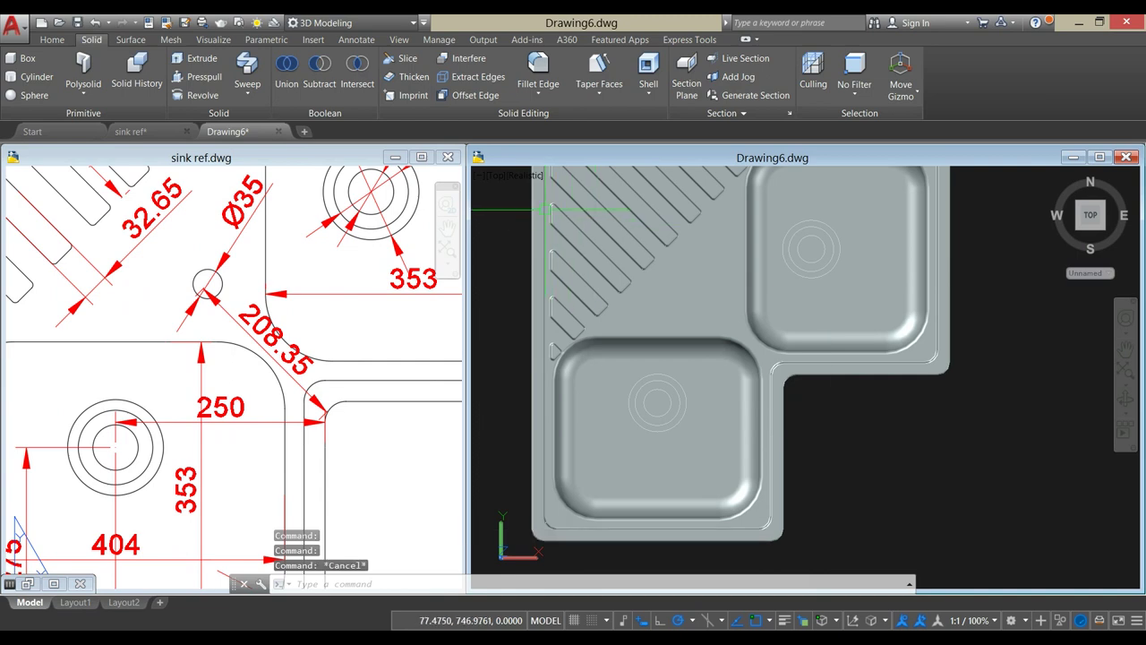
left_click(528, 173)
left_click(519, 174)
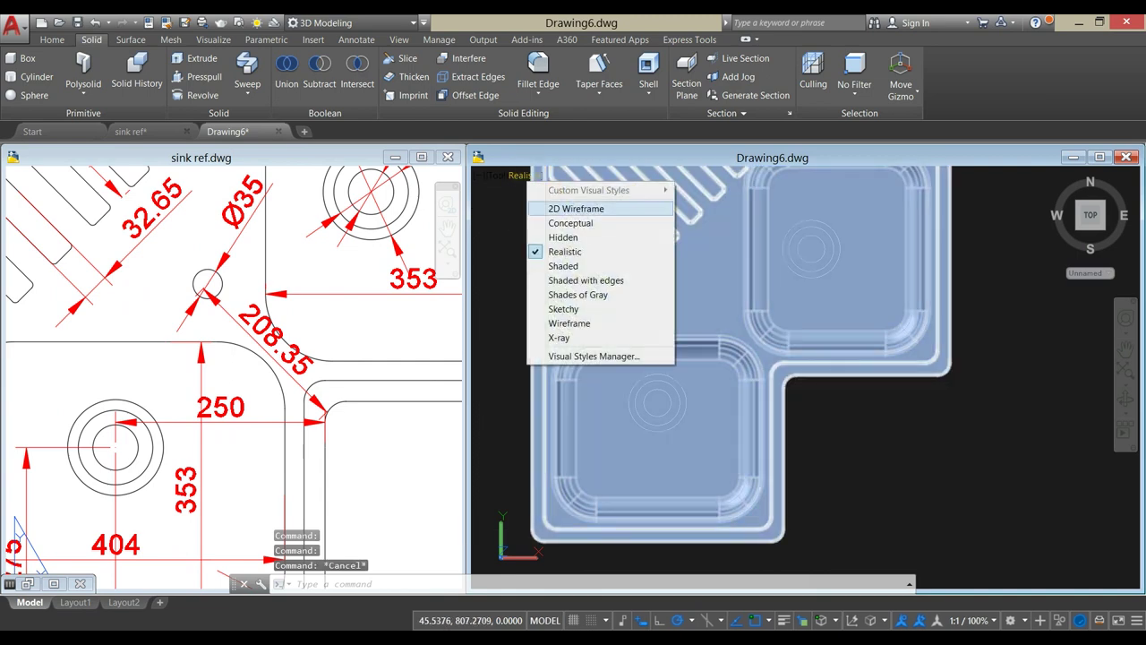
left_click(562, 203)
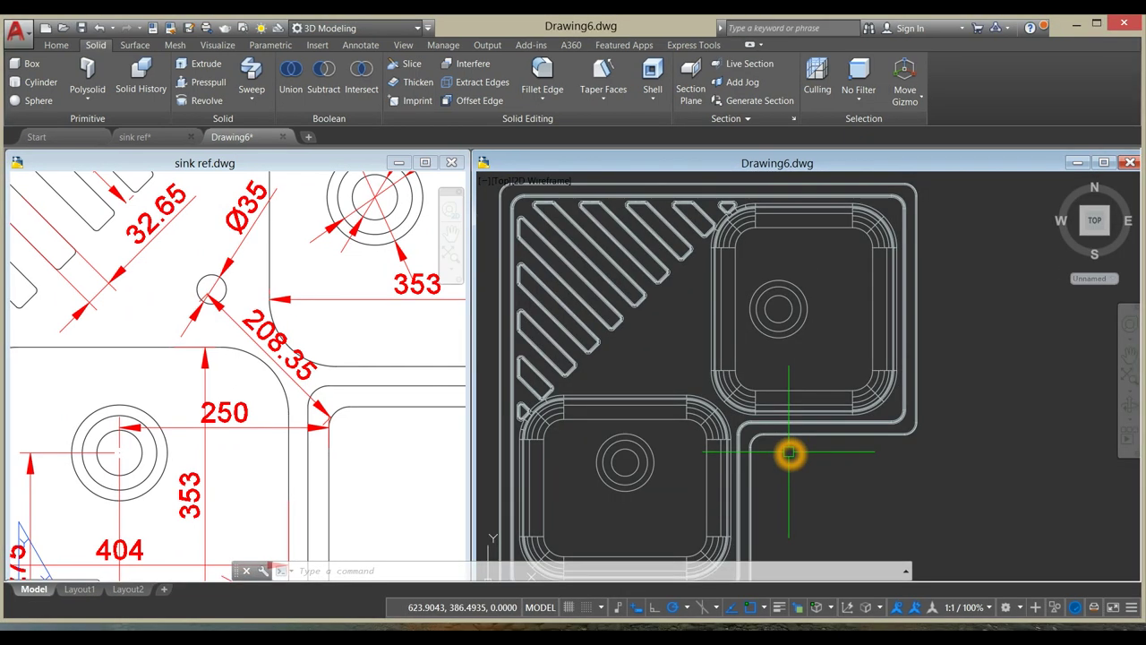
- Draw a line 208.35 long at 135° from the midpoint of the outer arc at the sink's inside corner
middle_click_drag(760, 448, 765, 448)
type("l")
key("Return")
scroll(662, 358, "up", 5)
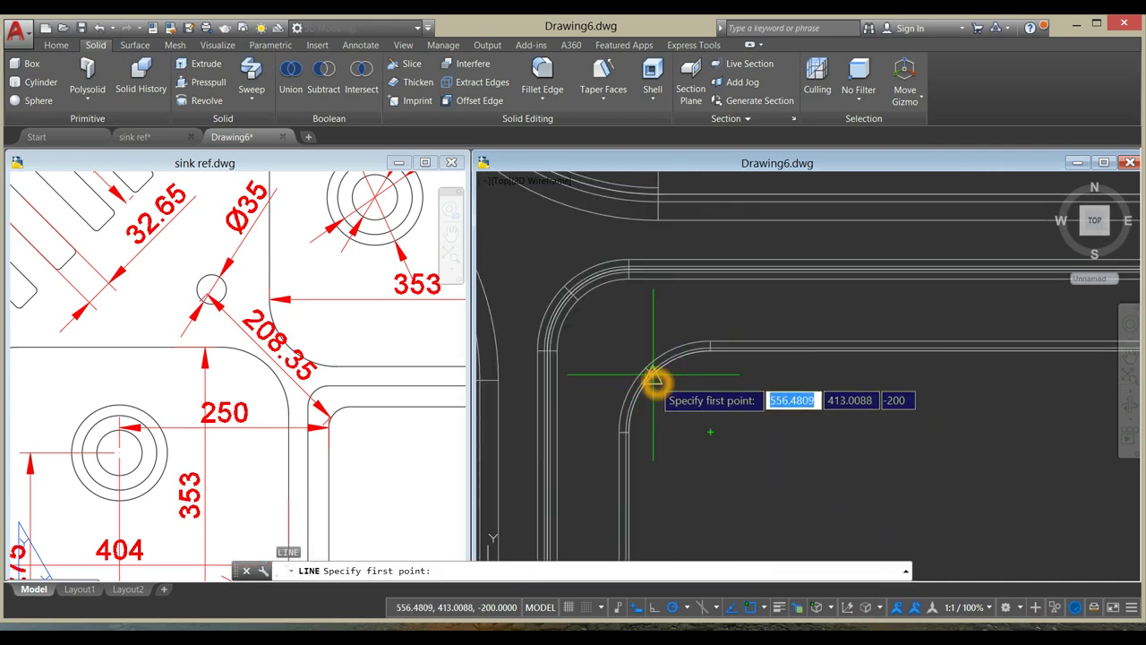
left_click(653, 381)
scroll(653, 389, "down", 5)
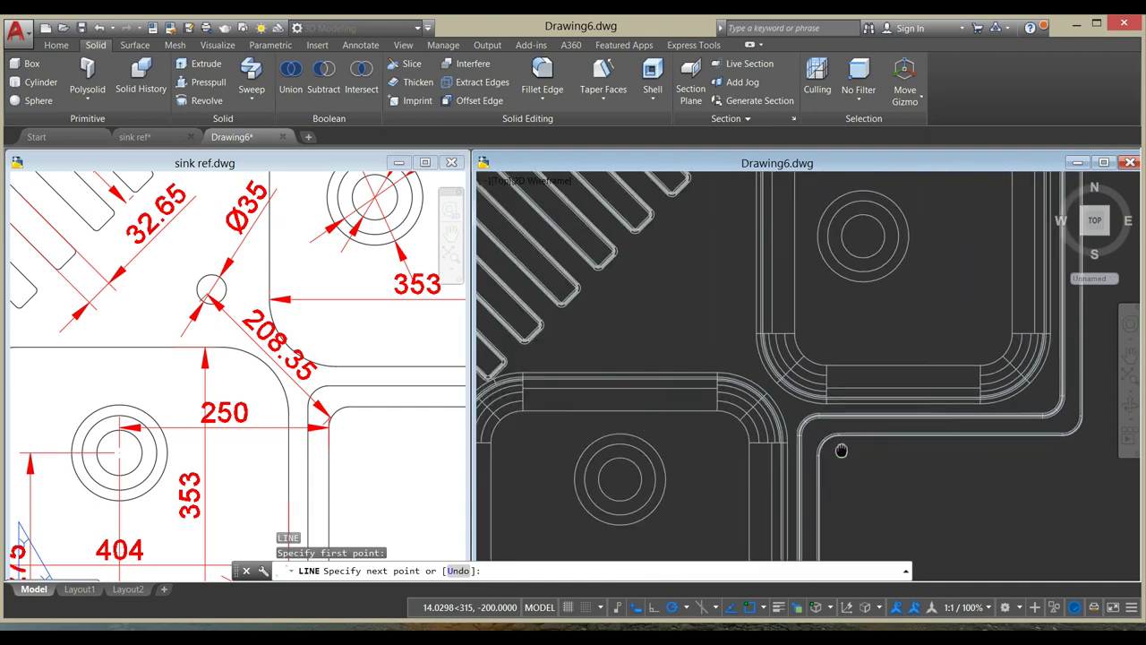
scroll(806, 417, "up", 3)
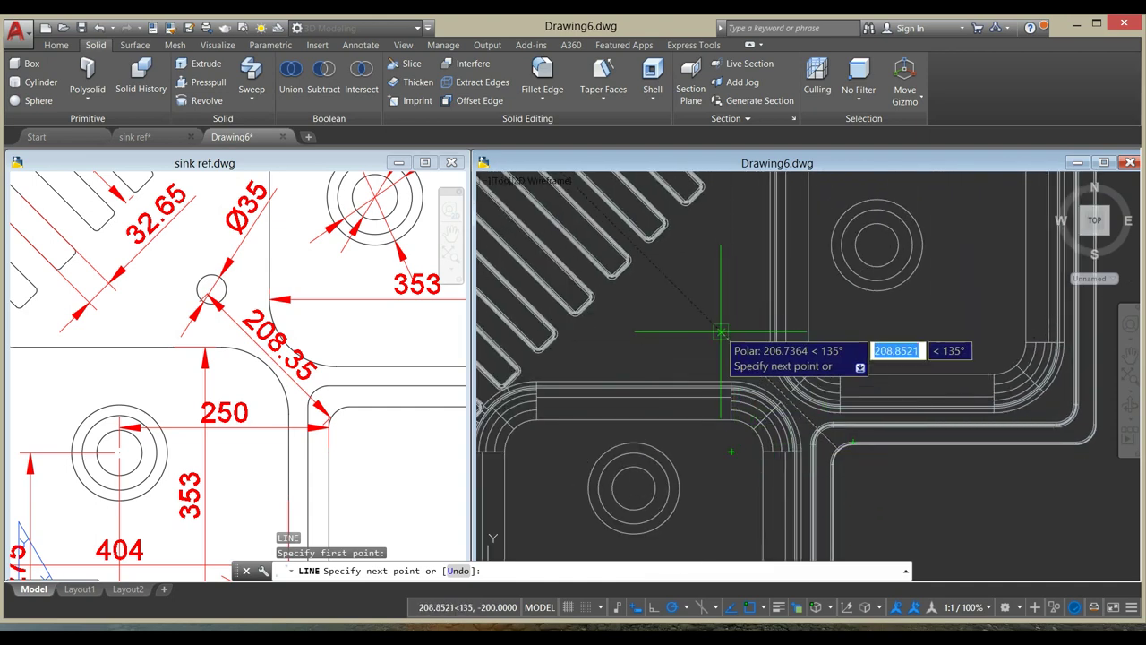
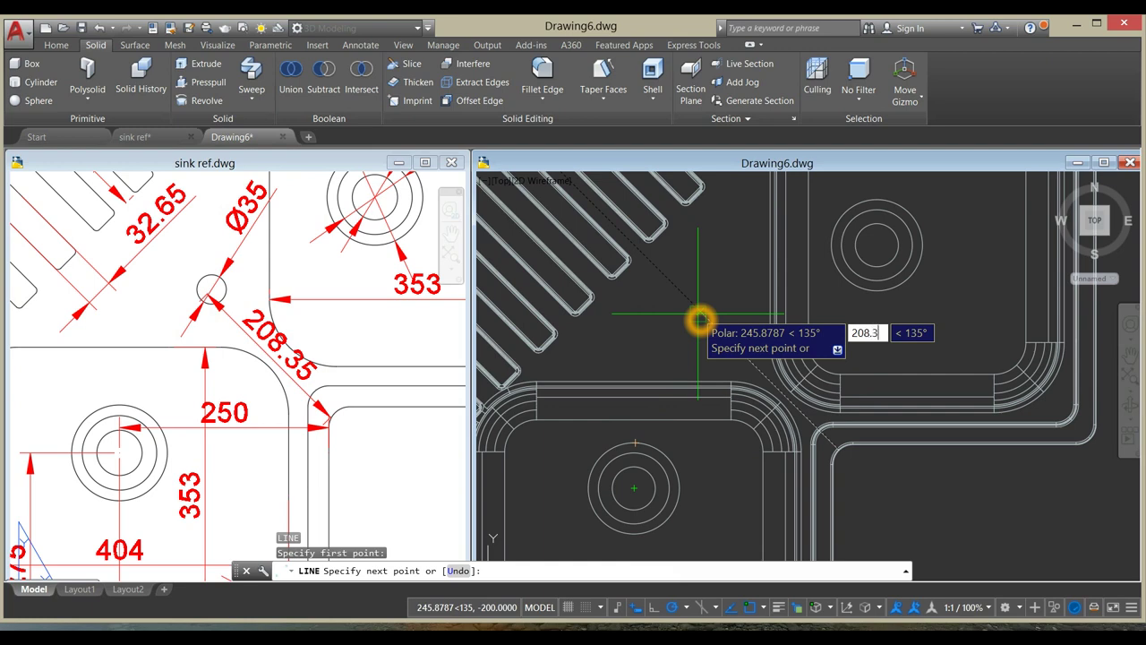
key("Return")
right_click(722, 284)
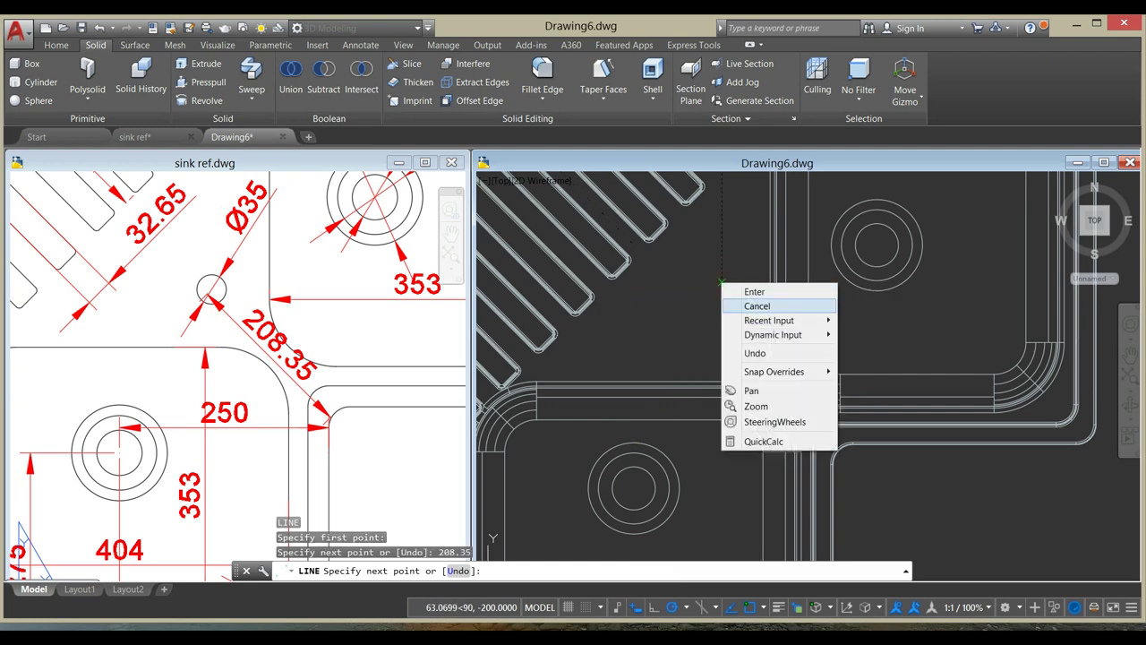
left_click(755, 292)
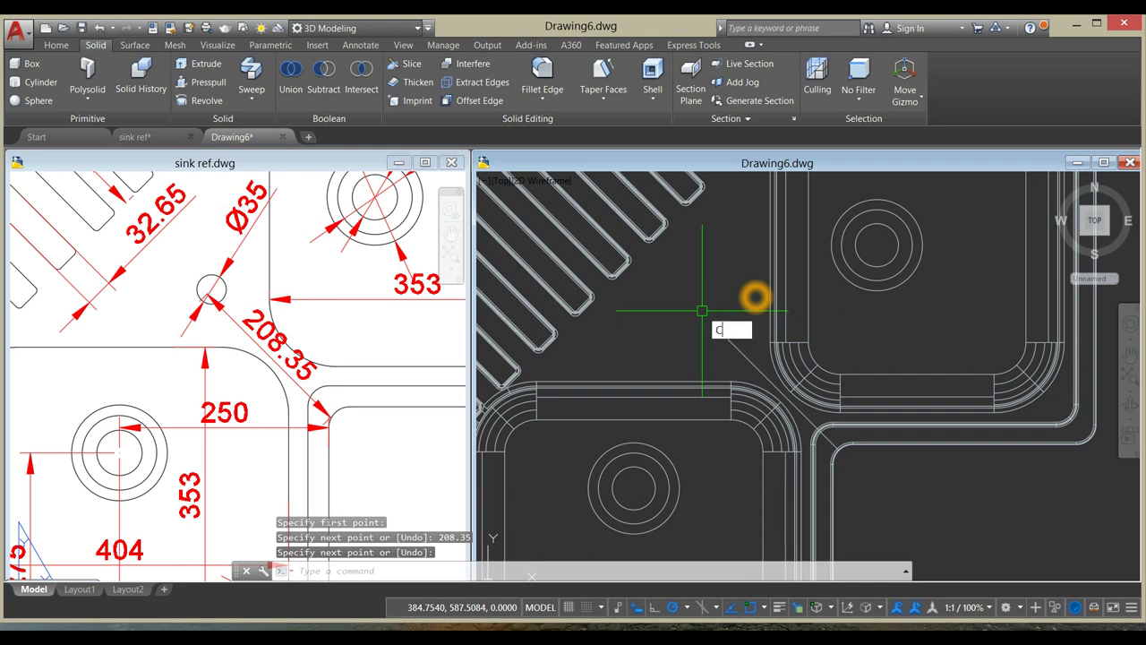
- Draw a circle of diameter 35 centred on the free end of the 208.35 line
key("Return")
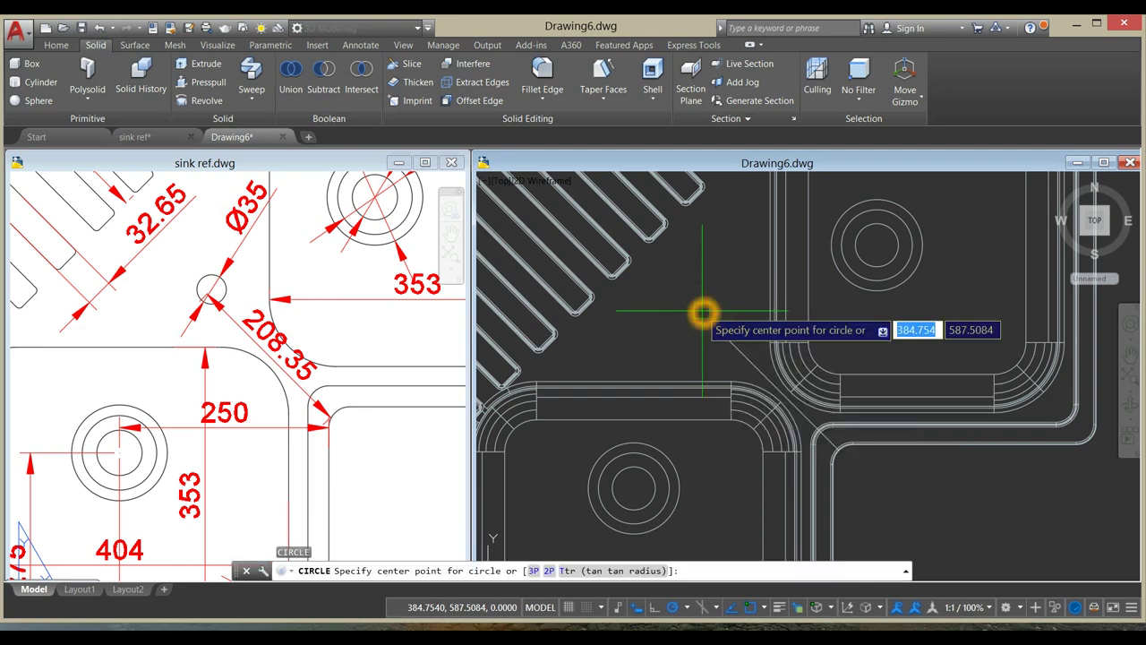
left_click(722, 332)
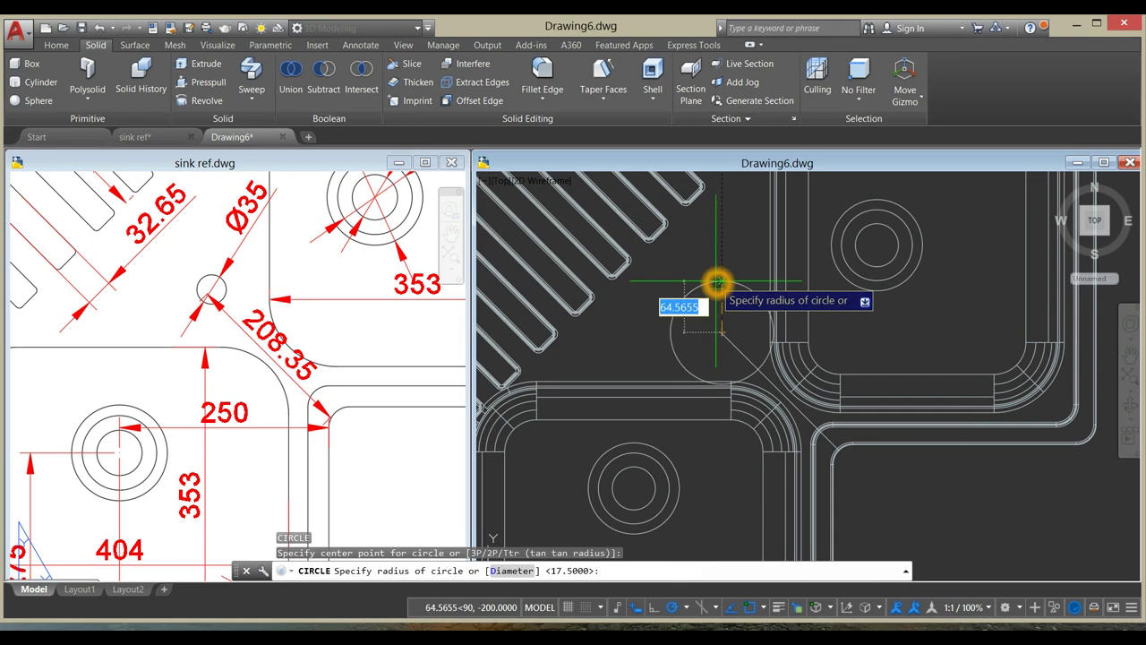
type("d")
key("Return")
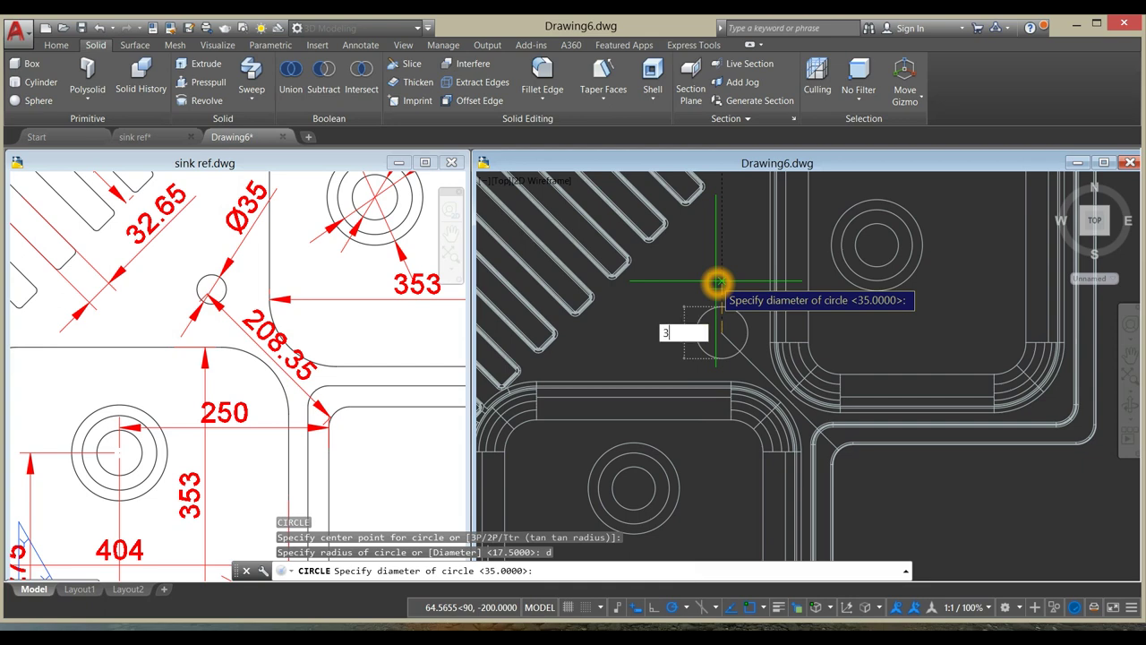
type("35")
key("Return")
- Set the sink model to the SW Isometric view with the Shaded with edges visual style
scroll(743, 306, "down", 3)
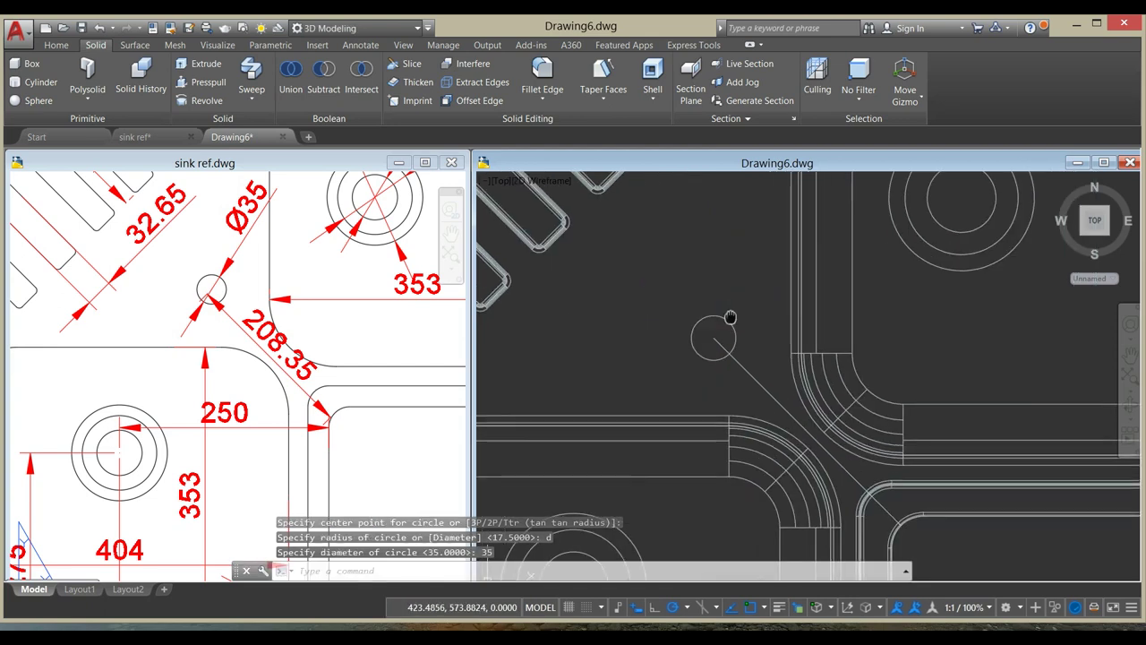
left_click(536, 180)
left_click(498, 180)
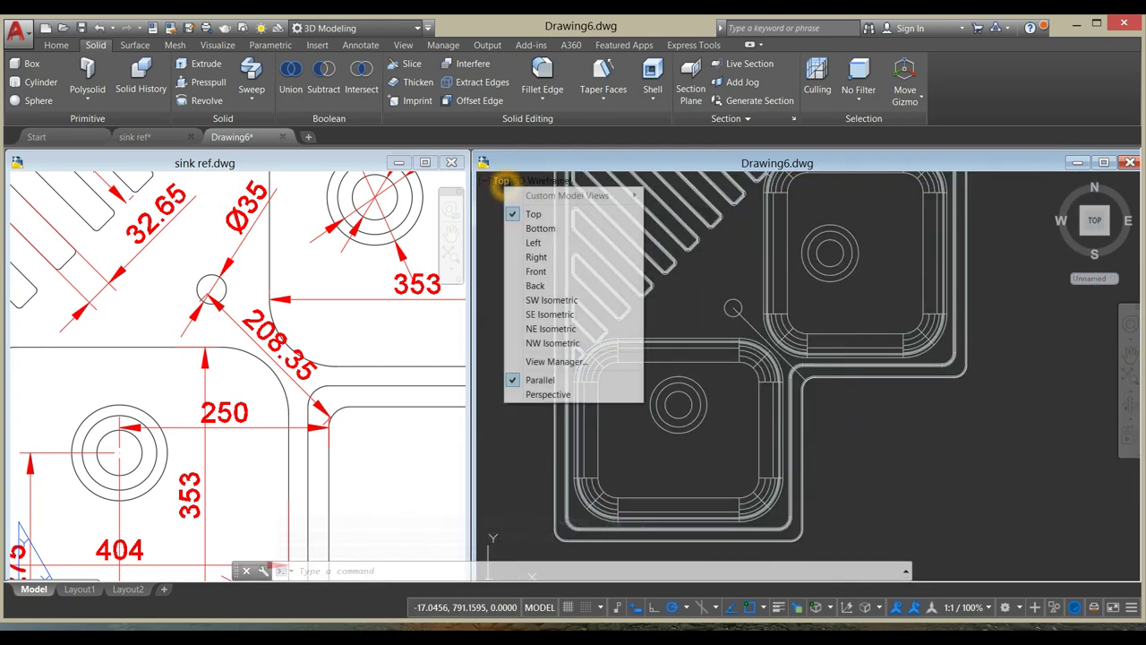
left_click(552, 298)
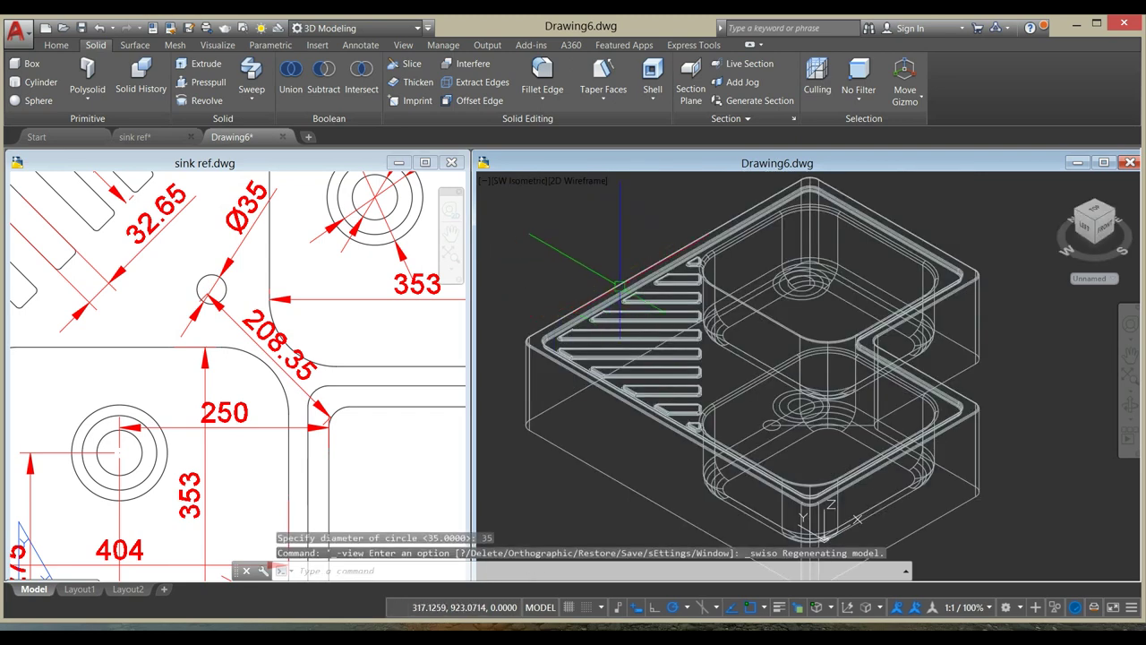
left_click(577, 180)
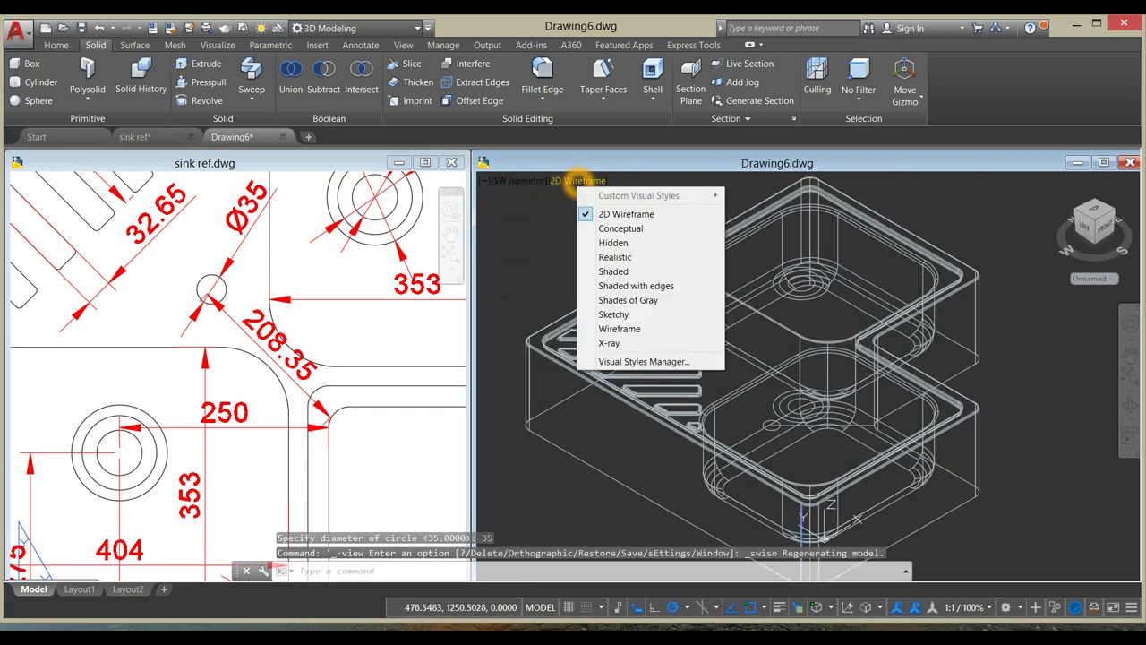
left_click(624, 286)
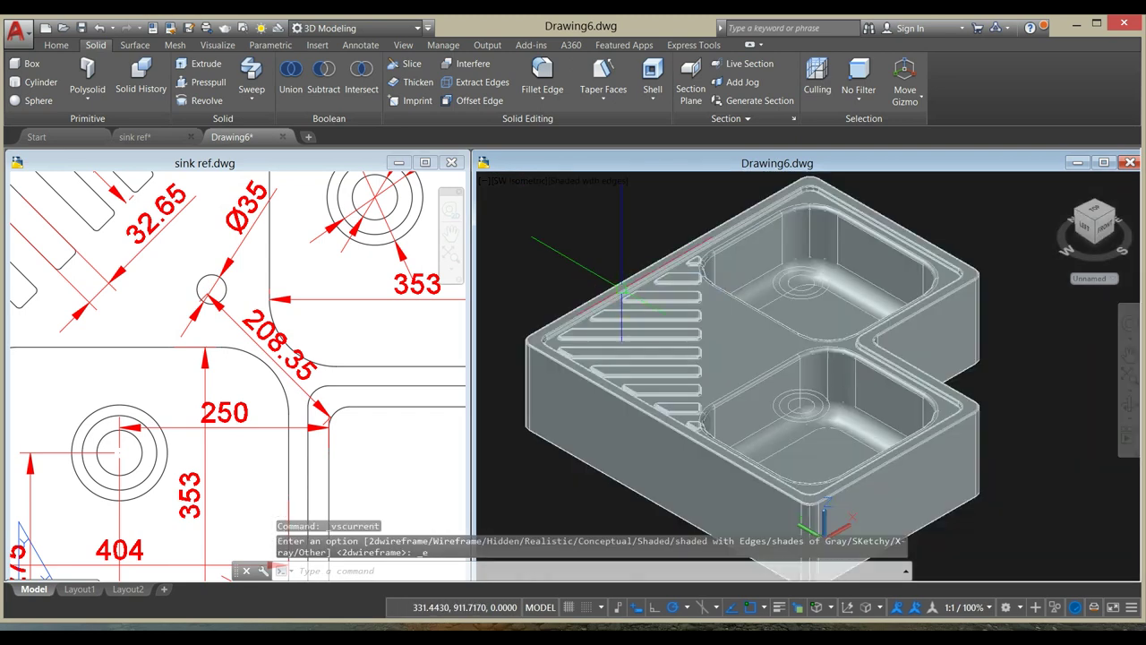
- Start a Shell of the sink solid and exclude two adjoining outer side walls and the rounded corner between them
scroll(689, 295, "down", 3)
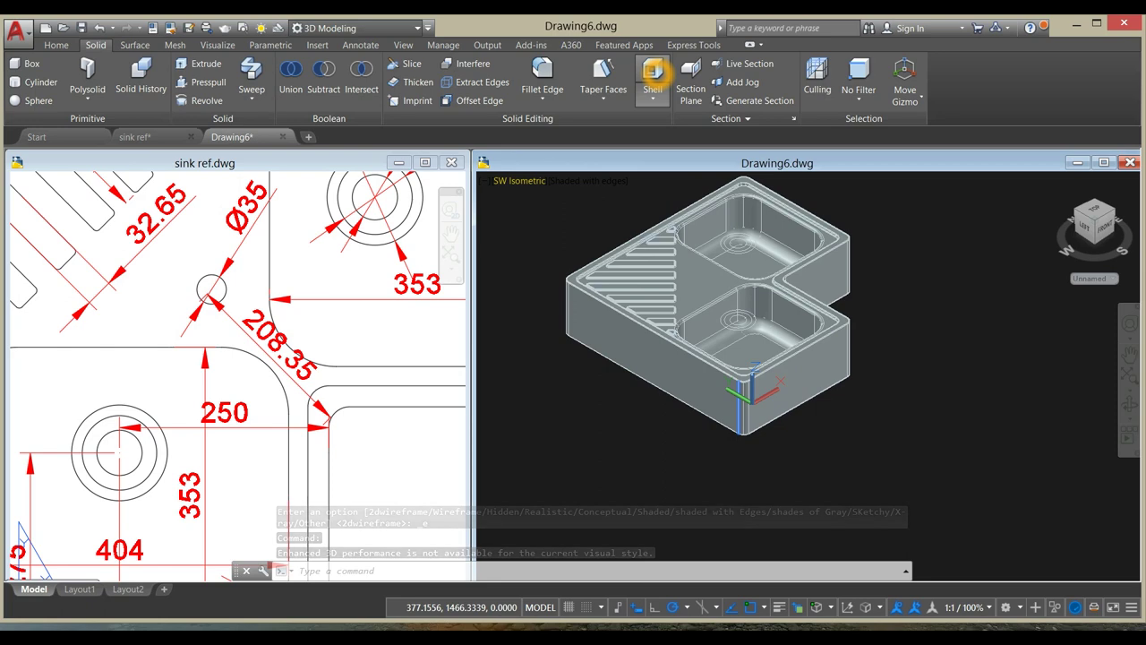
left_click(653, 72)
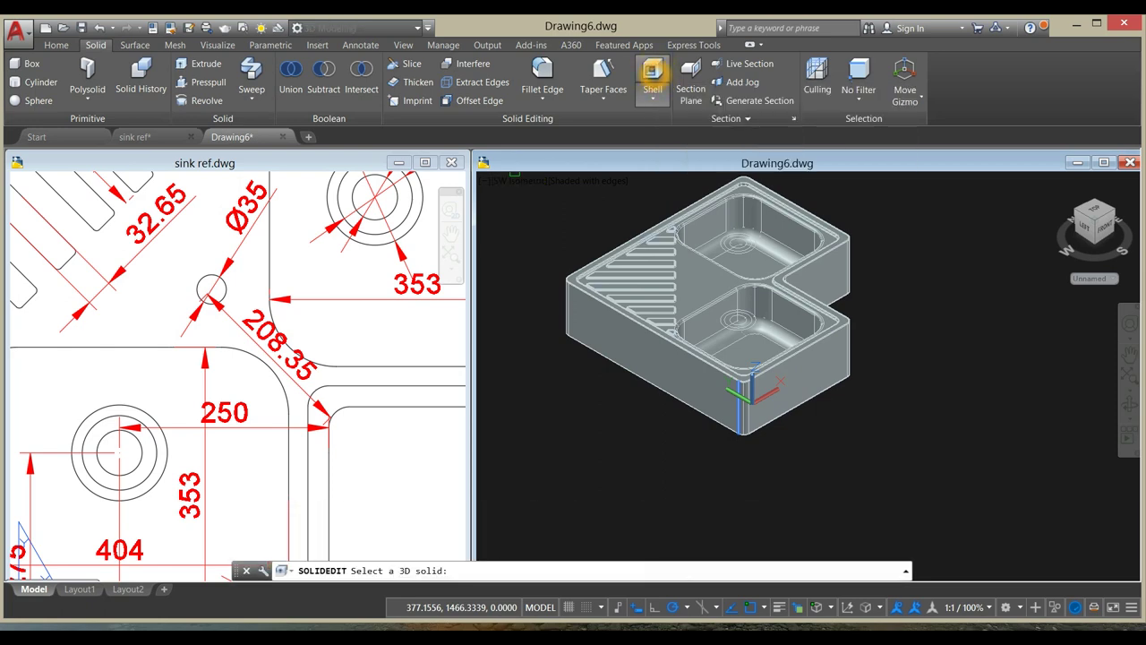
left_click(624, 351)
left_click(498, 573)
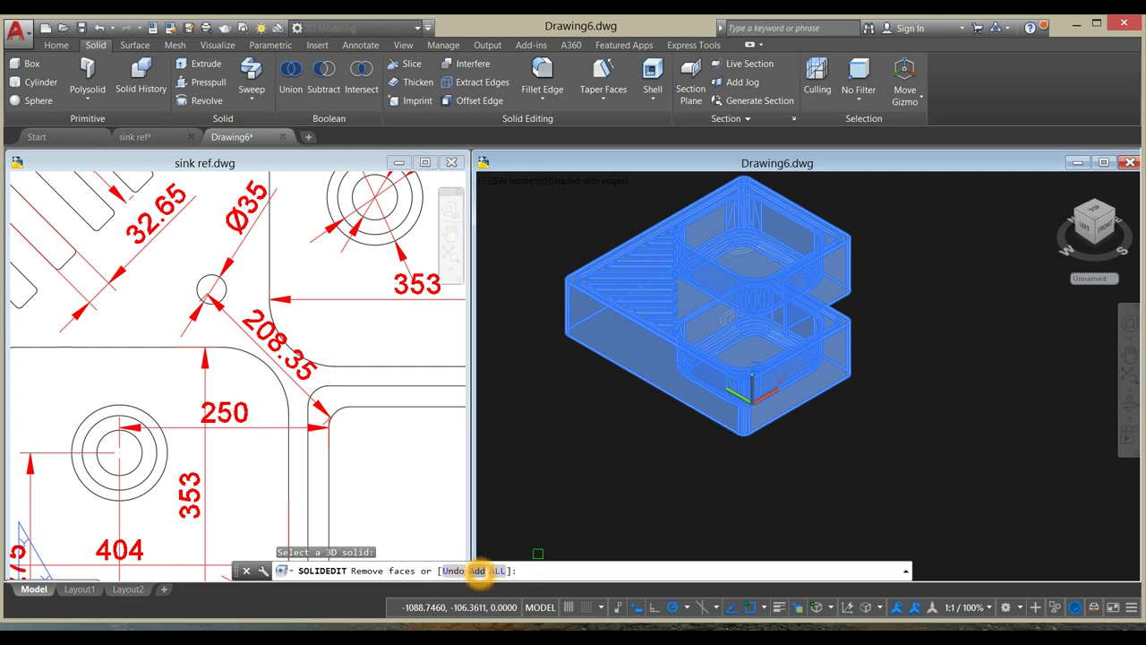
left_click(477, 570)
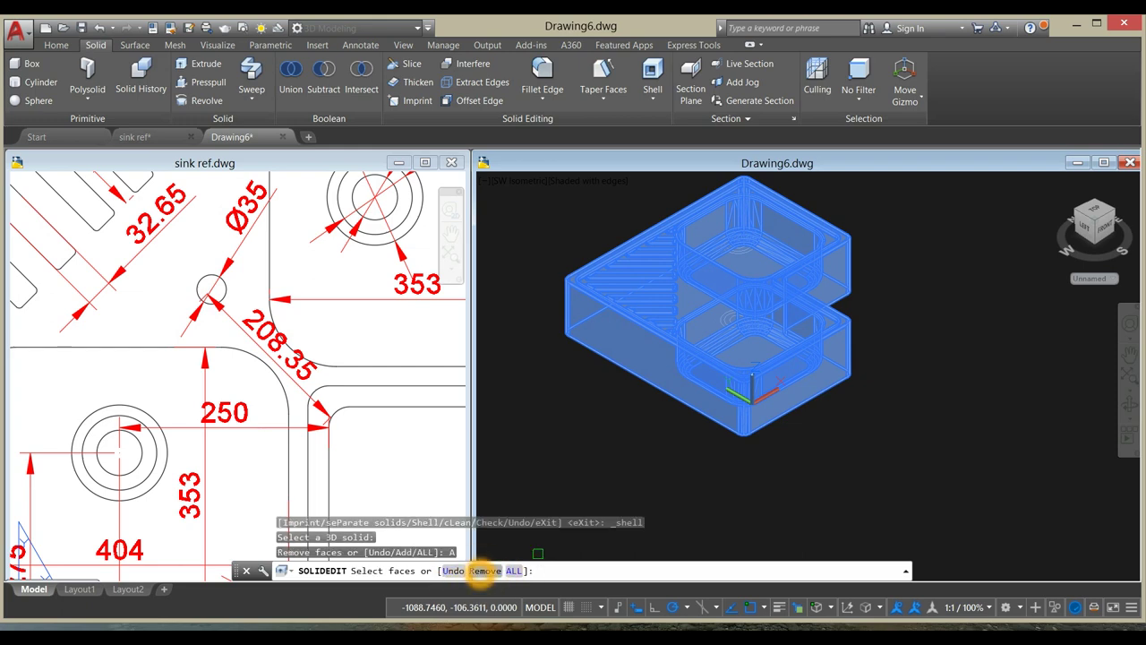
left_click(482, 571)
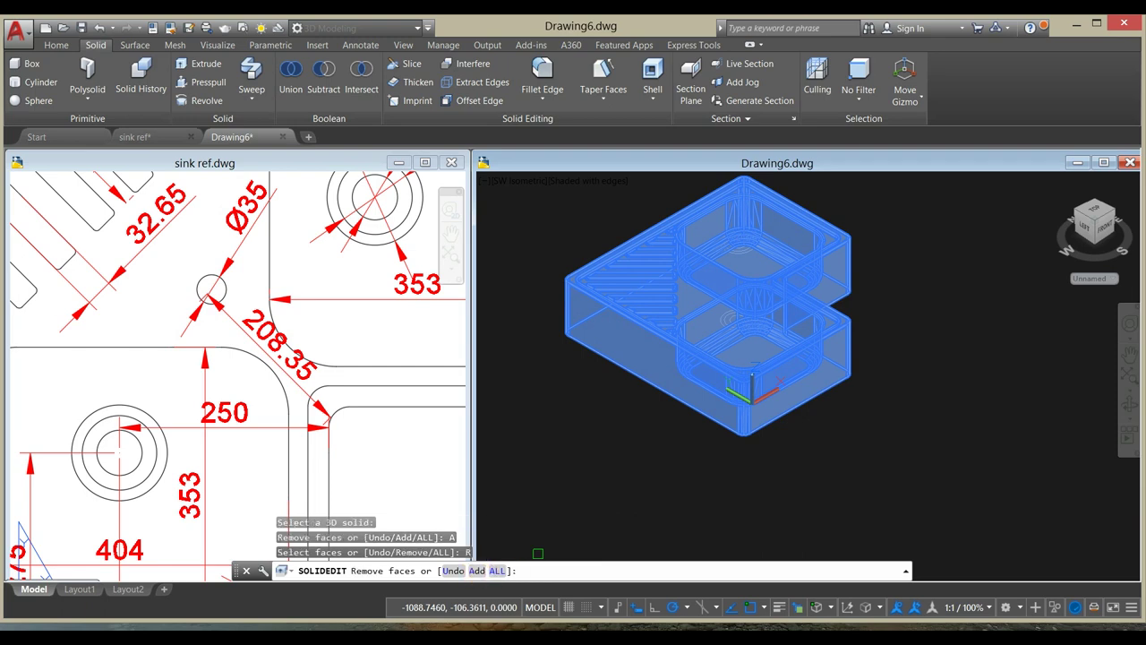
left_click(626, 361)
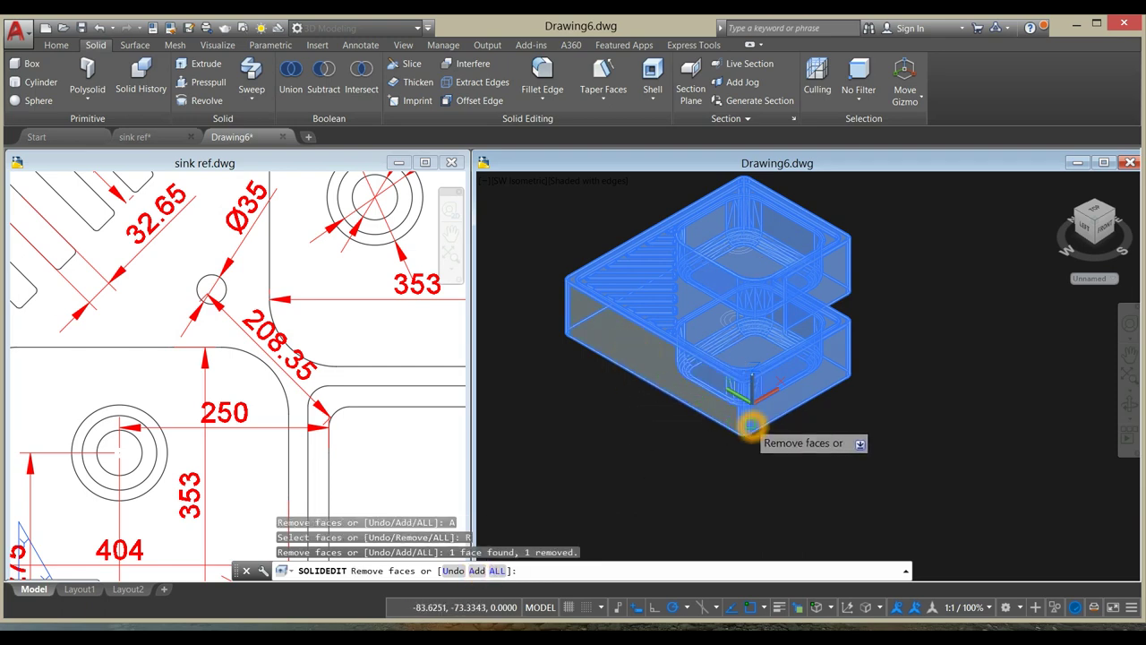
scroll(751, 424, "up", 5)
left_click(723, 409)
left_click(835, 391)
- Exclude the outer walls and the rounded corner at the sink's inside notch from the shell
scroll(835, 390, "down", 5)
middle_click_drag(828, 391, 740, 384, "shift")
scroll(739, 383, "up", 5)
left_click(811, 374)
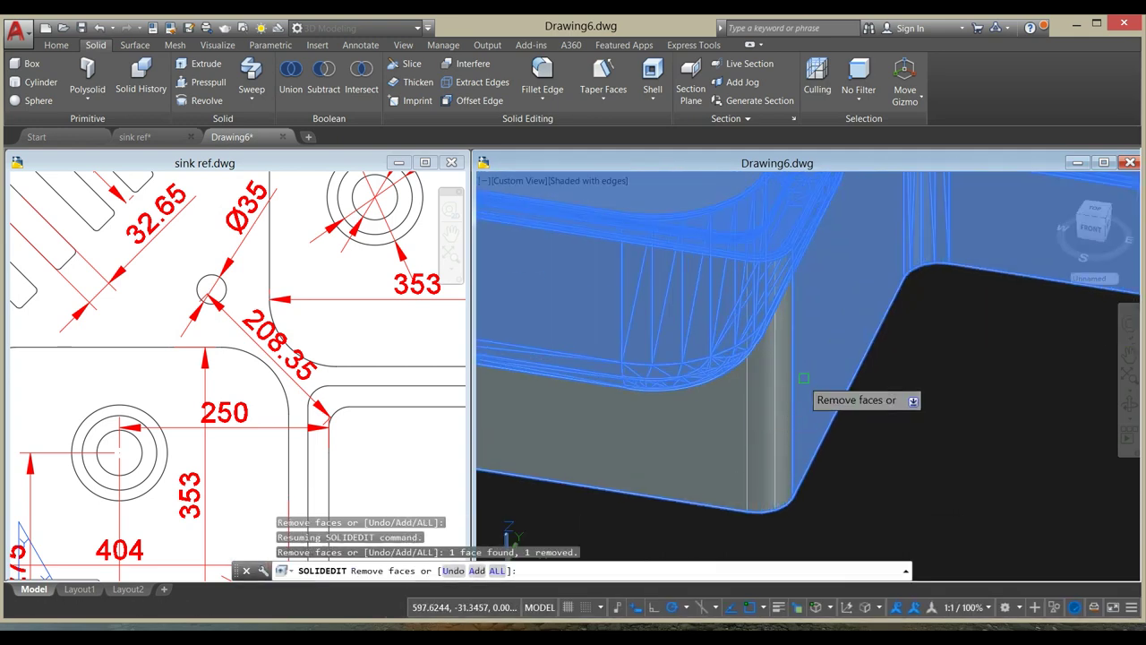
left_click(814, 371)
middle_click_drag(814, 375, 708, 468)
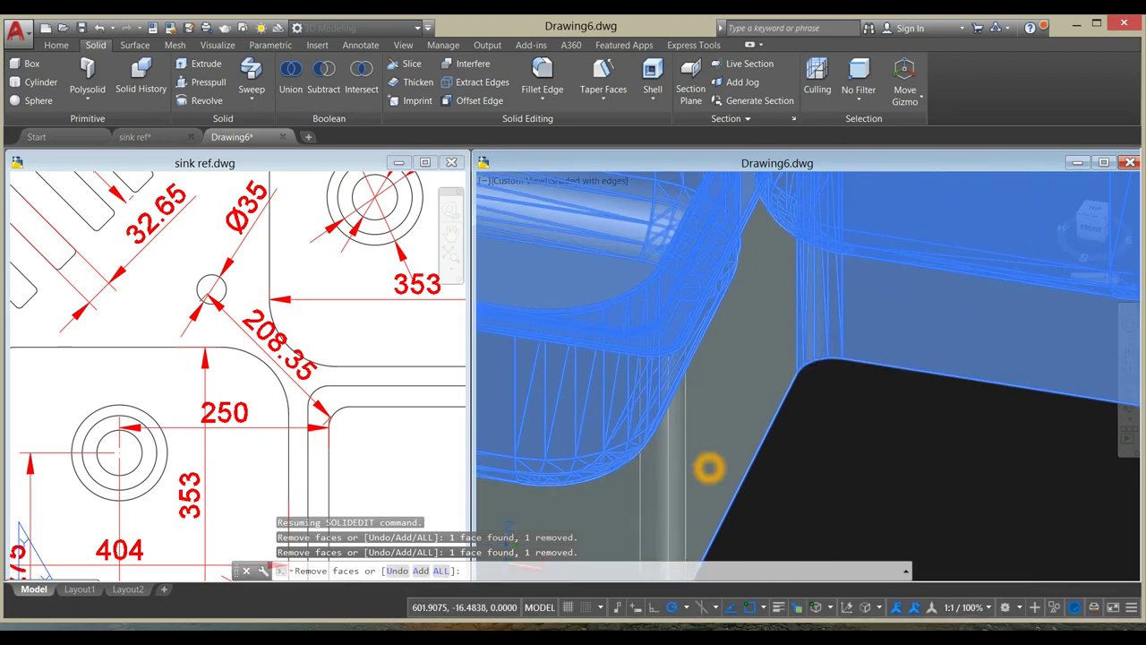
left_click(827, 335)
- Exclude the remaining outer side walls and their rounded corners around the second bowl from the shell
scroll(936, 335, "down", 3)
middle_click_drag(931, 335, 873, 368, "shift")
scroll(899, 366, "up", 2)
left_click(903, 363)
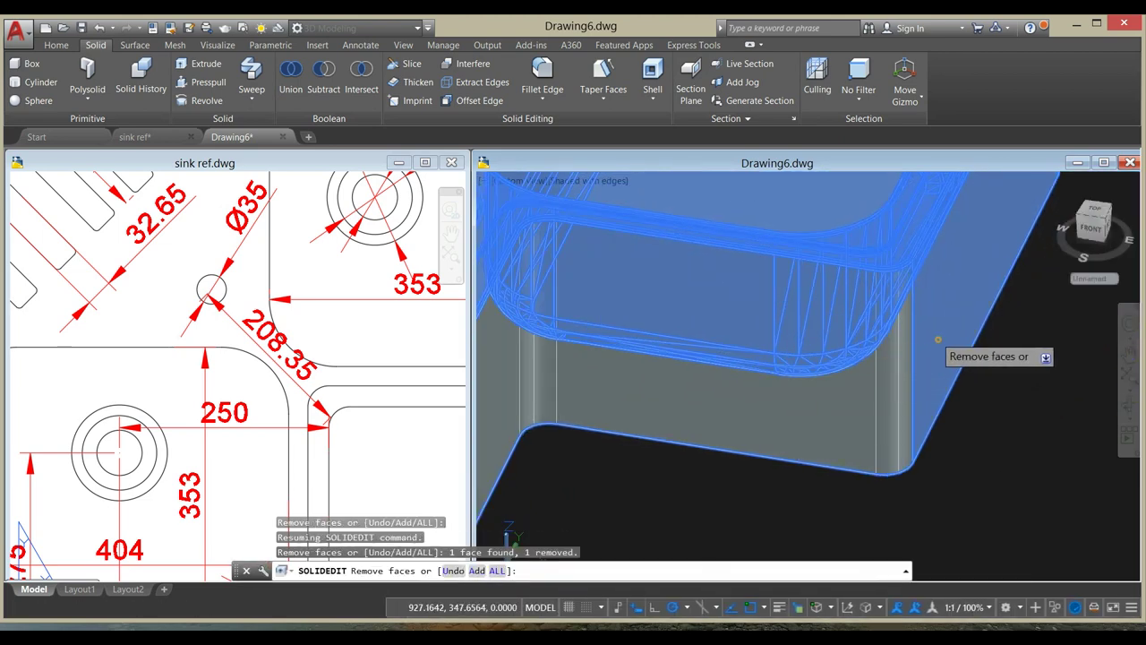
left_click(933, 341)
scroll(931, 342, "down", 2)
scroll(936, 359, "down", 2)
middle_click_drag(928, 361, 761, 369, "shift")
scroll(770, 426, "up", 2)
left_click(758, 456)
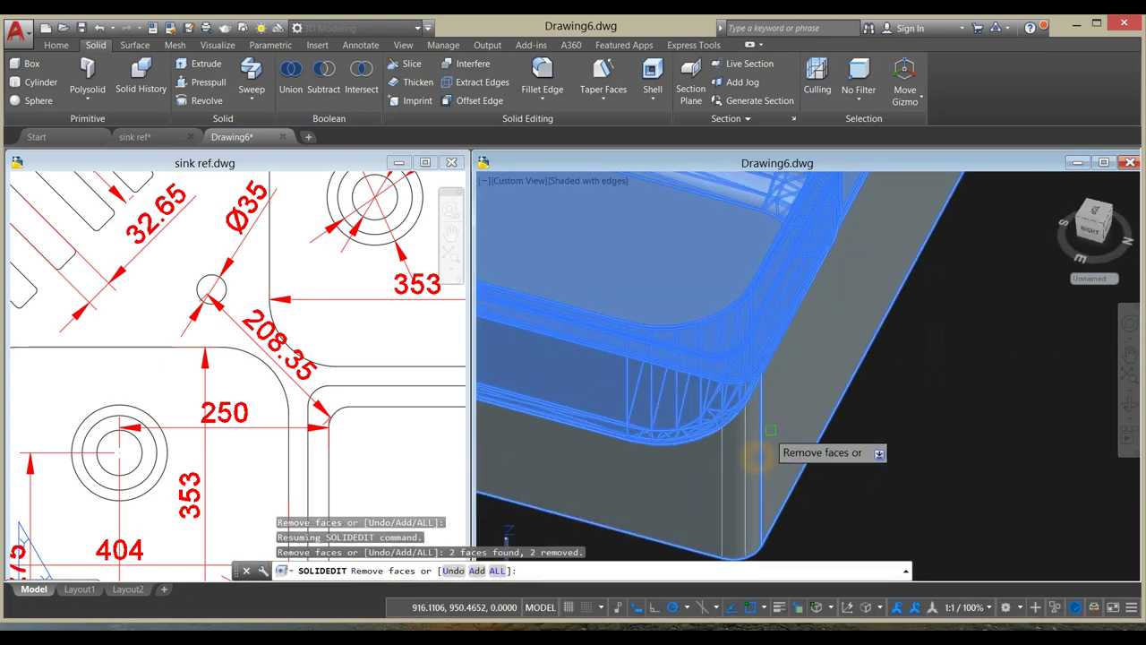
left_click(791, 412)
- Exclude the rounded outer corner beside the draining grooves from the shell and inspect the remaining face selection from all sides
scroll(792, 412, "down", 2)
middle_click_drag(890, 366, 745, 273, "shift")
scroll(745, 273, "down", 2)
middle_click_drag(708, 358, 869, 453, "shift")
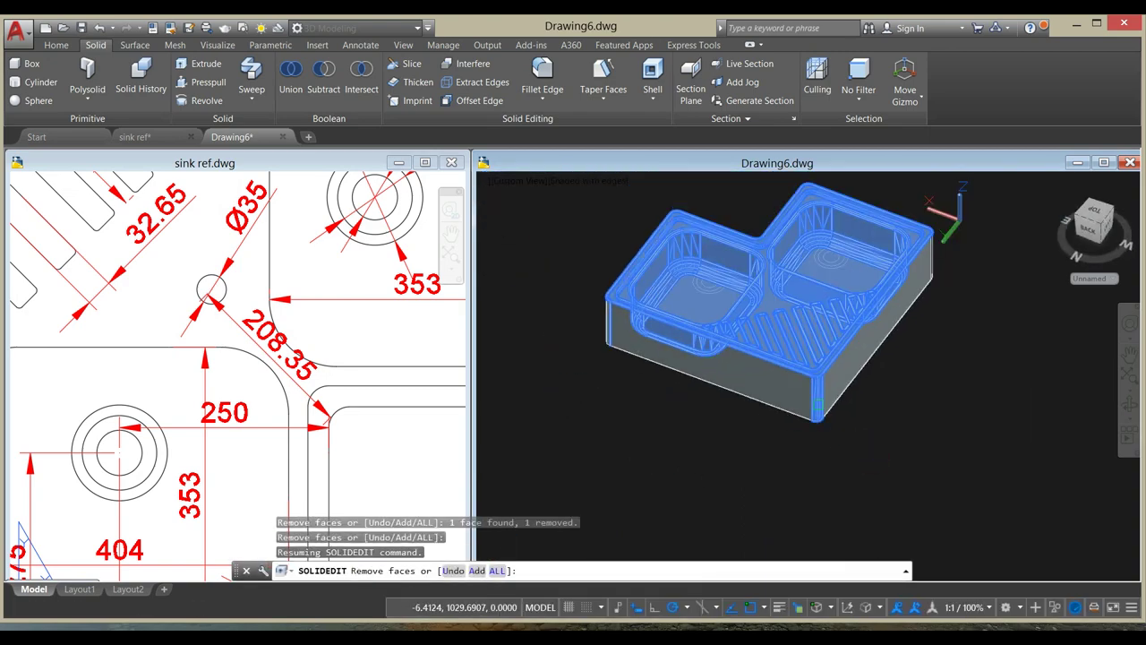
left_click(817, 409)
middle_click_drag(734, 420, 852, 344, "shift")
middle_click_drag(770, 268, 732, 304, "shift")
middle_click_drag(860, 421, 980, 409, "shift")
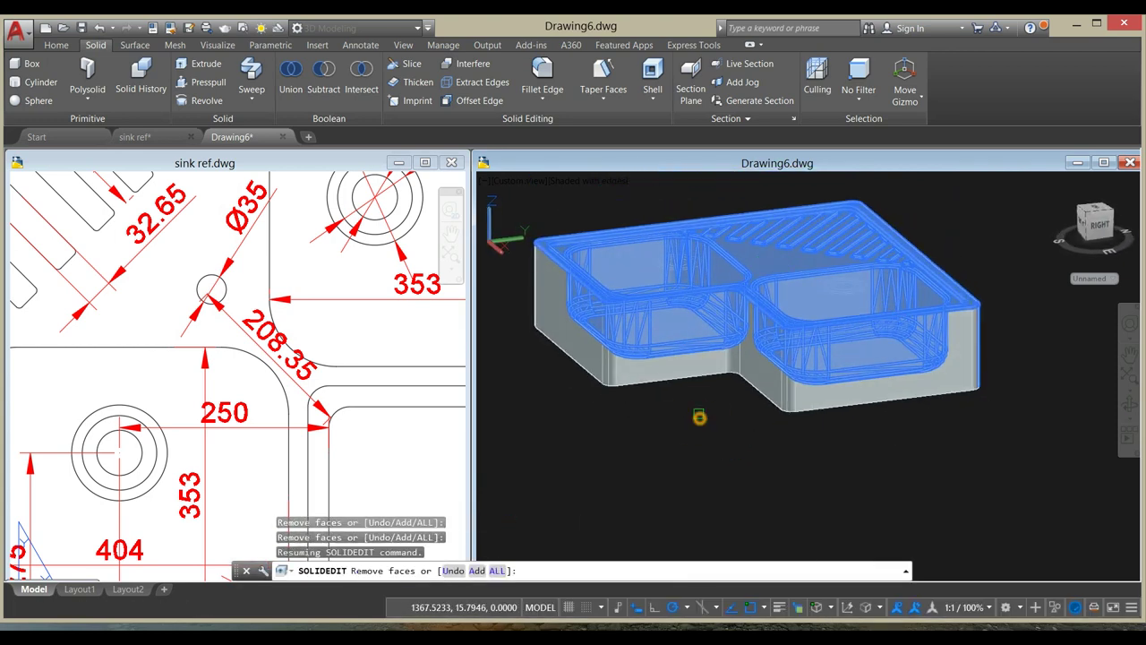
- Set the shell offset distance to 2 and finish the solid editing
right_click(699, 418)
left_click(731, 426)
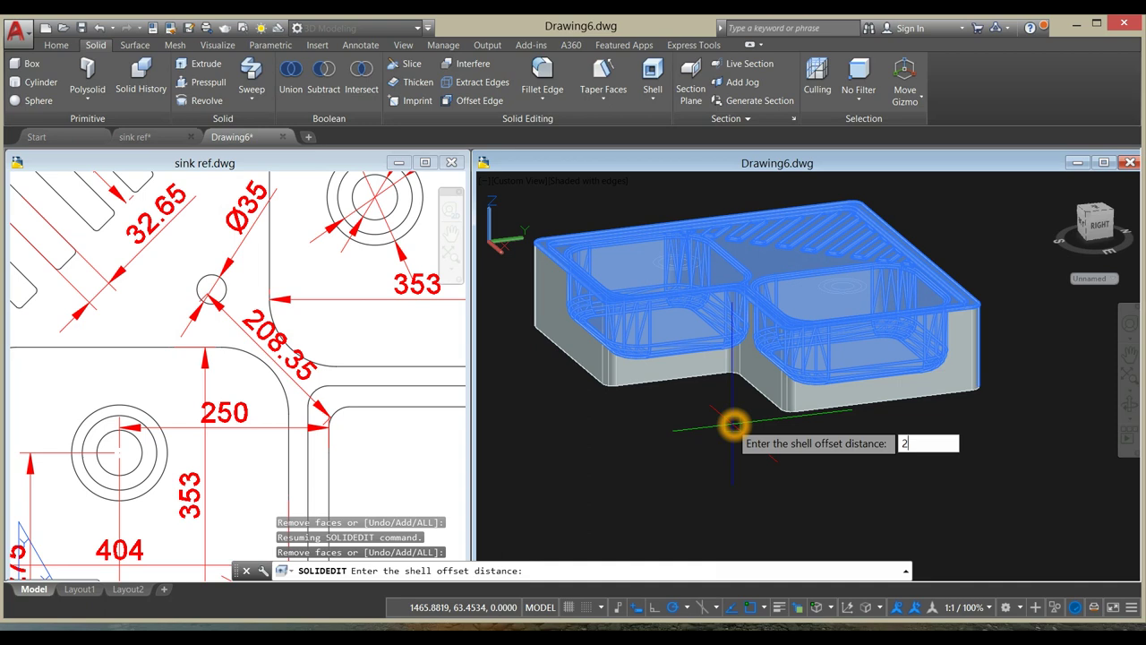
key("Return")
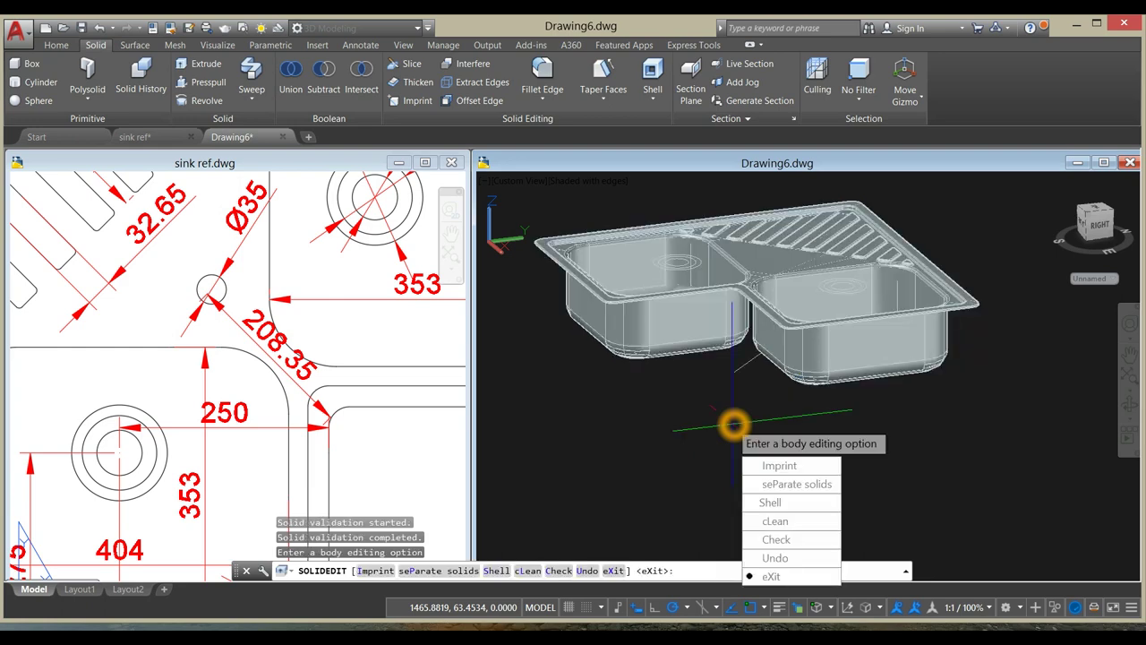
left_click(772, 576)
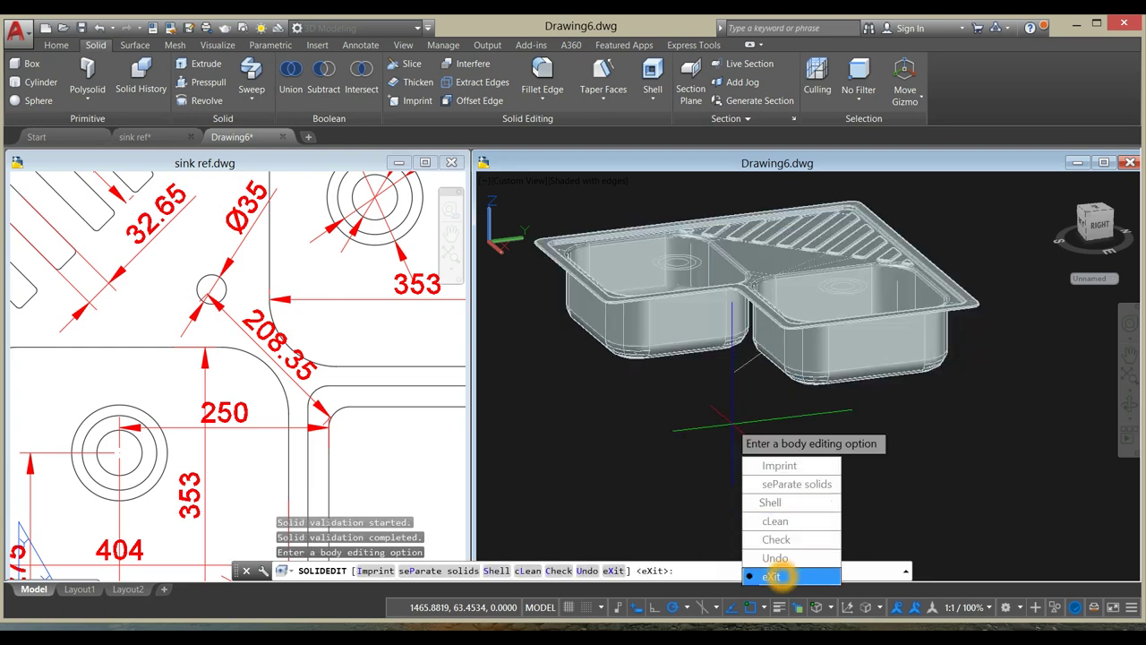
left_click(772, 575)
left_click(768, 540)
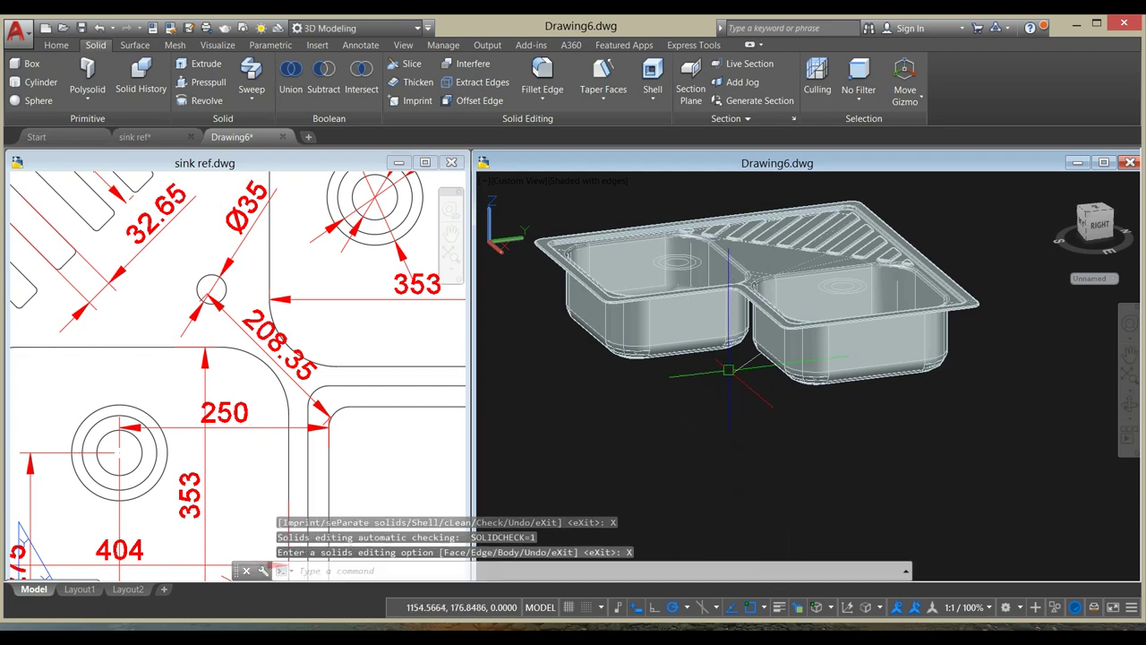
- Extrude the 35 diameter circle between the bowls upward through the sink deck to a height of about 482
scroll(717, 291, "up", 2)
middle_click_drag(717, 291, 762, 315, "shift")
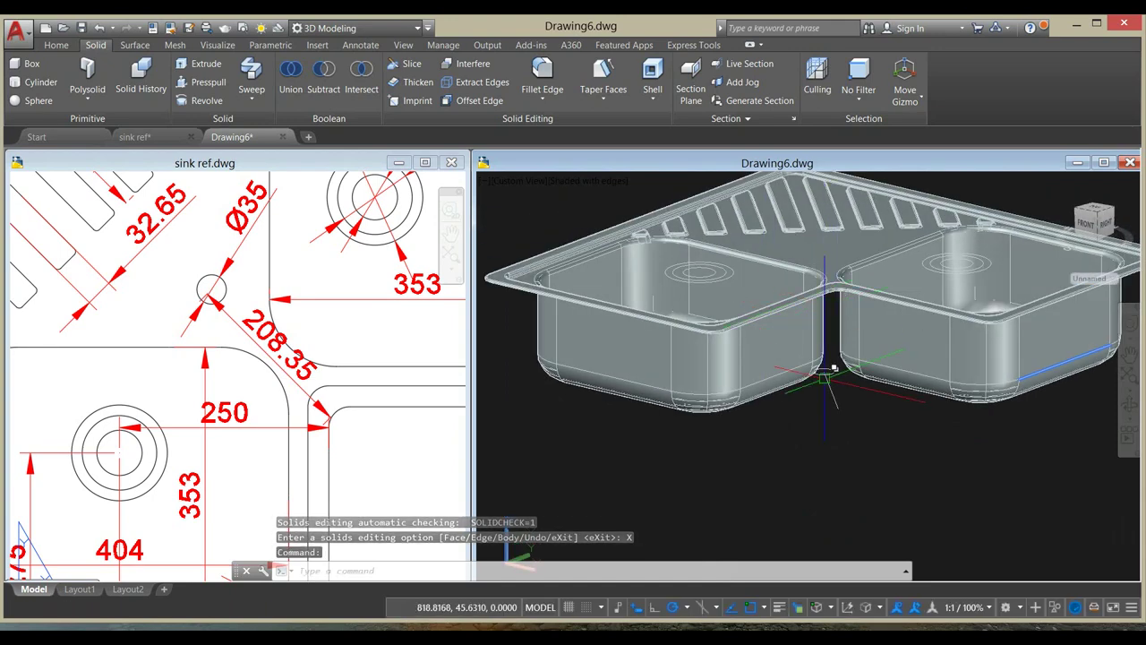
scroll(834, 368, "up", 4)
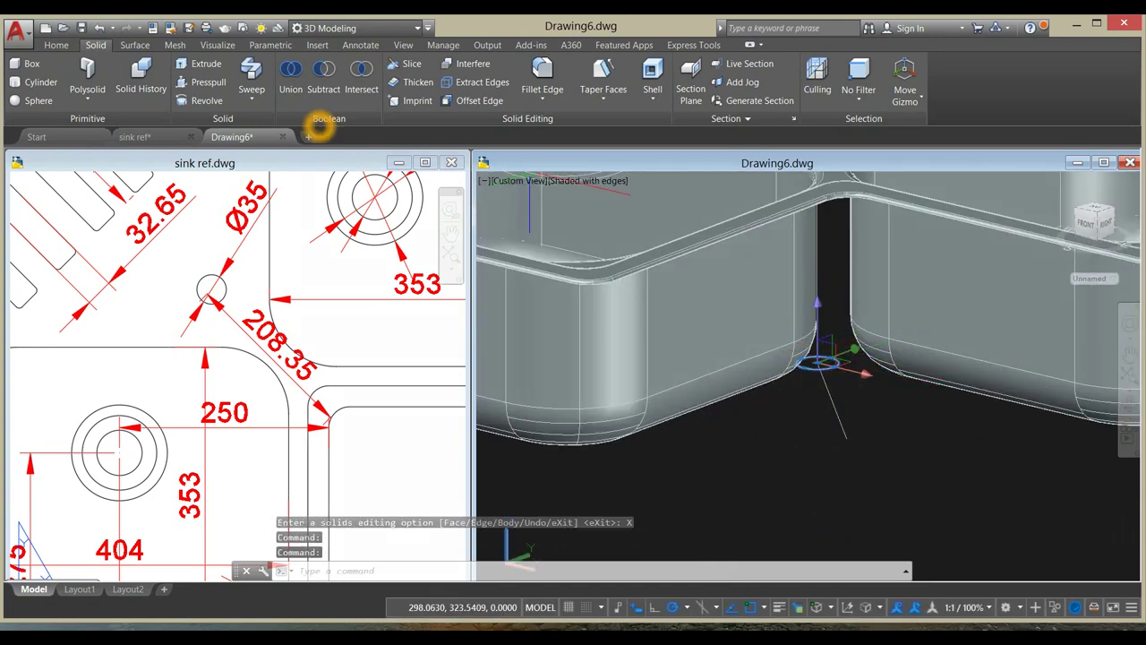
left_click(56, 45)
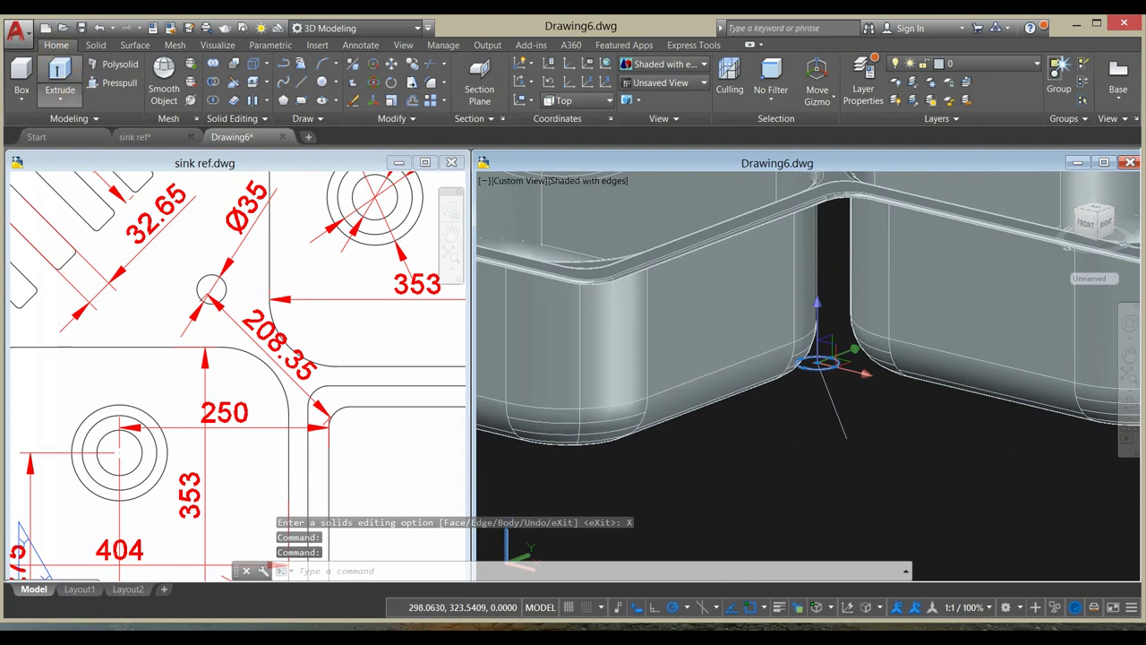
left_click(72, 80)
middle_click_drag(701, 213, 577, 332)
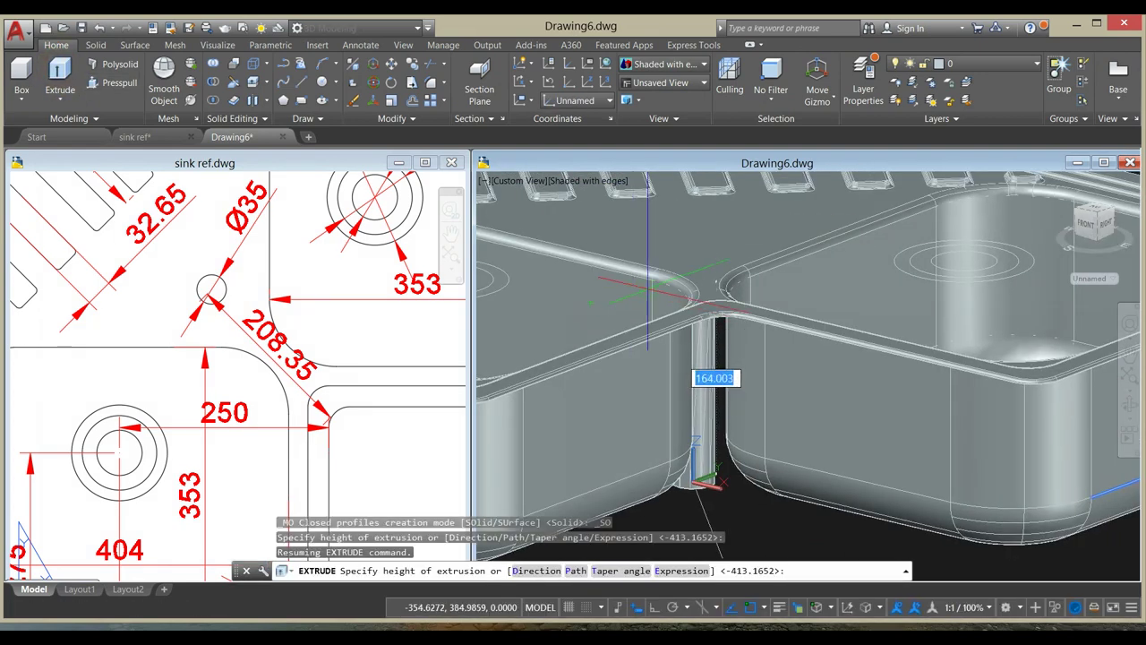
scroll(648, 279, "down", 4)
middle_click_drag(686, 205, 657, 210, "shift")
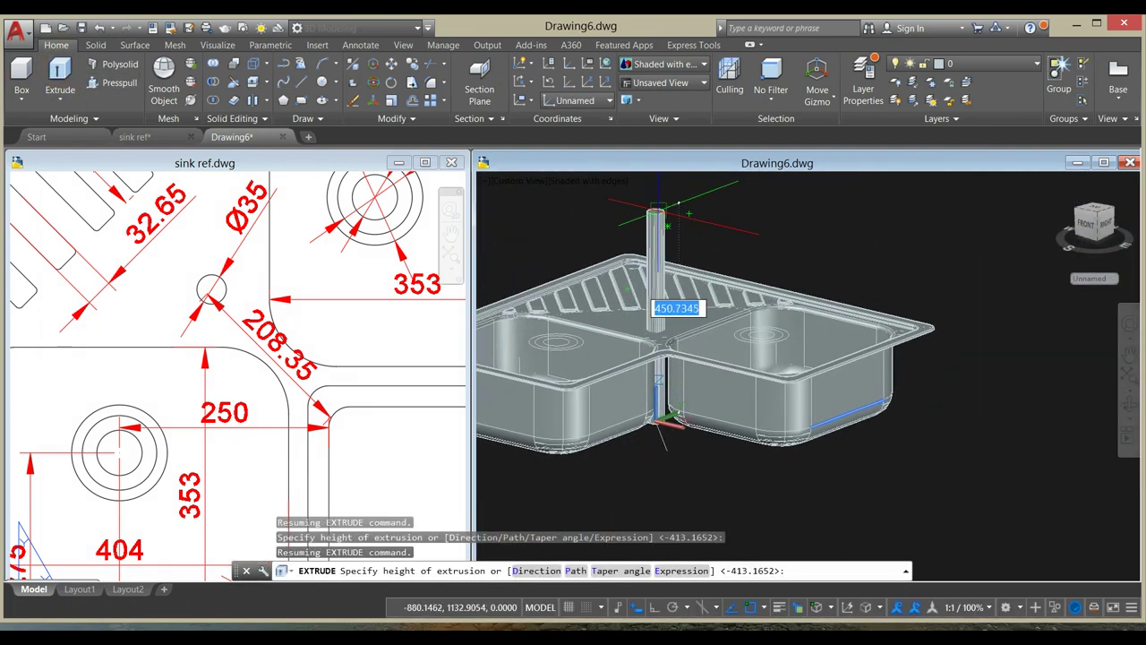
left_click(654, 205)
- Extrude the innermost drain circle of each bowl downward through the bowl bottom by about 433
scroll(747, 325, "up", 5)
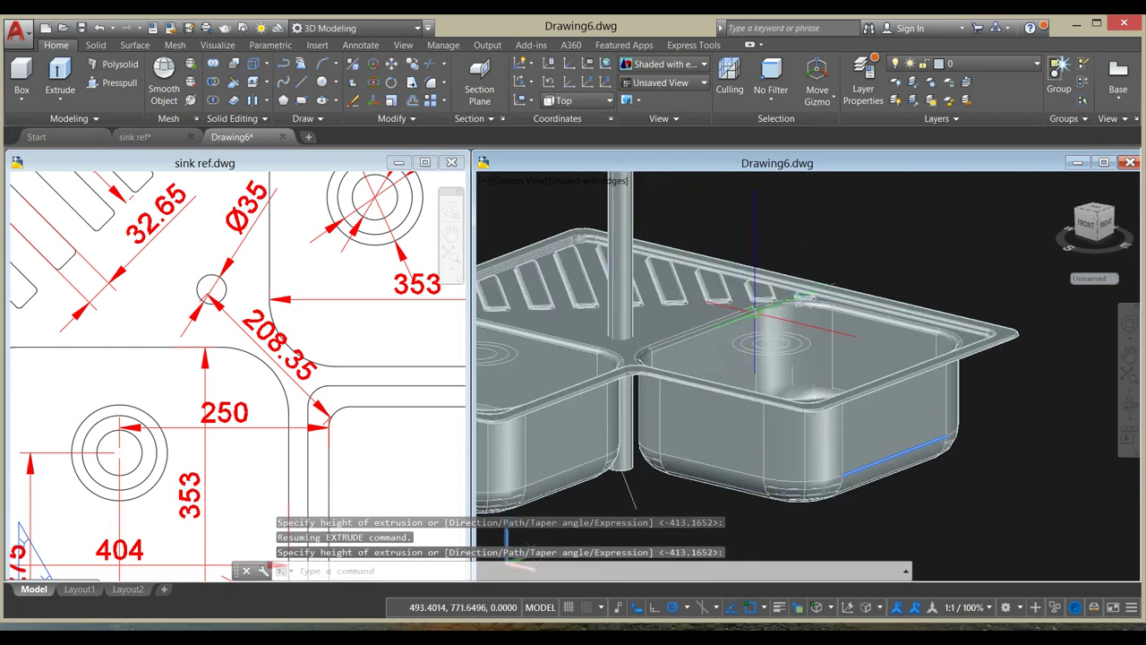
scroll(775, 339, "up", 2)
left_click(773, 348)
scroll(542, 340, "down", 2)
middle_click_drag(542, 340, 903, 230)
scroll(900, 228, "down", 2)
scroll(631, 260, "up", 4)
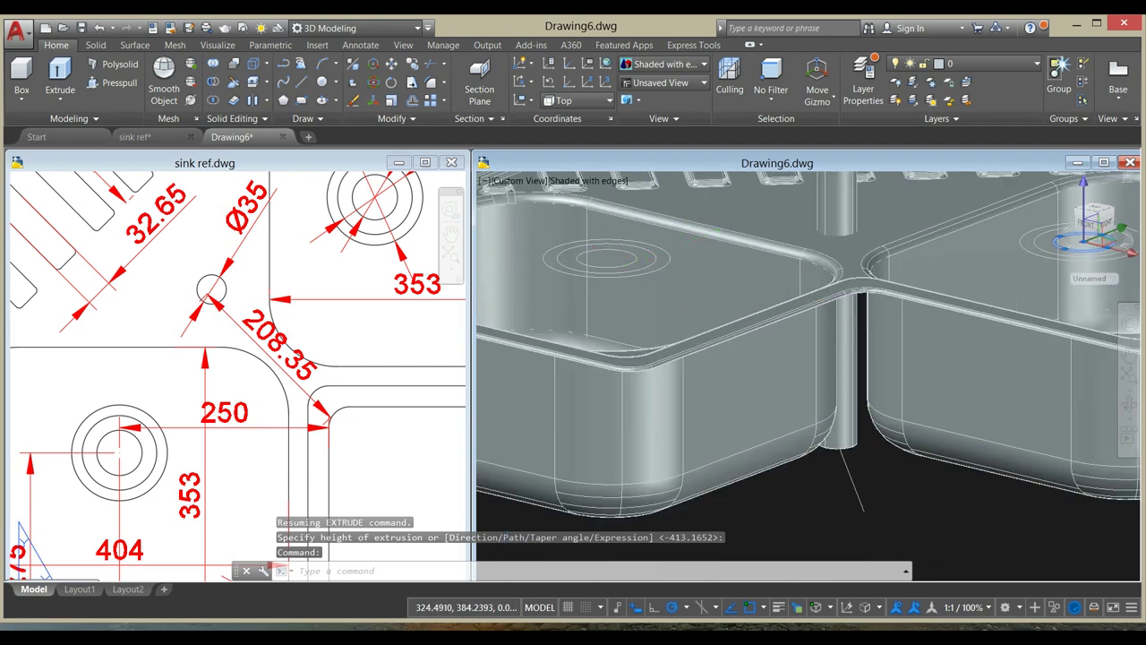
left_click(631, 257)
left_click(60, 72)
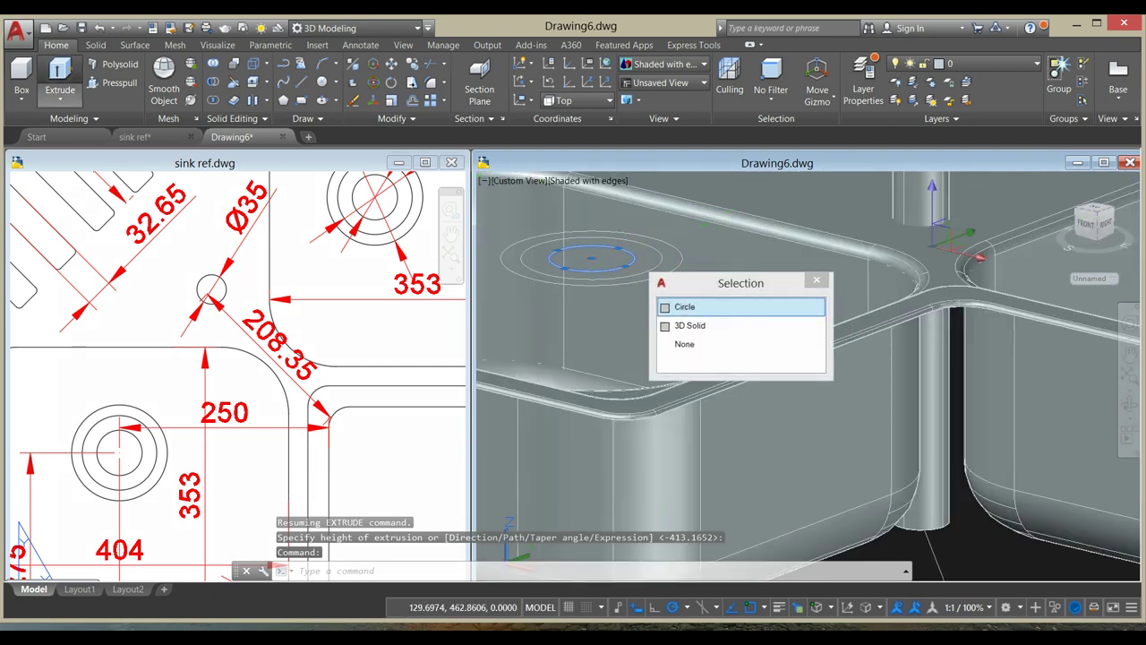
scroll(820, 256, "down", 4)
middle_click_drag(840, 329, 791, 274)
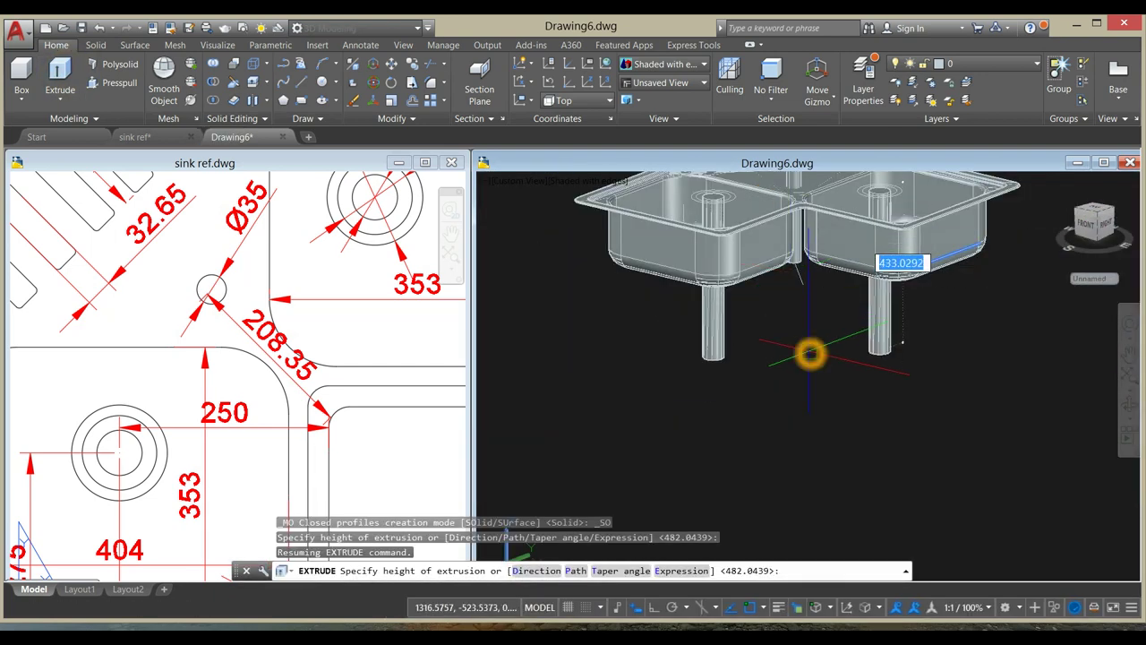
left_click(810, 352)
middle_click_drag(798, 324, 764, 419, "shift")
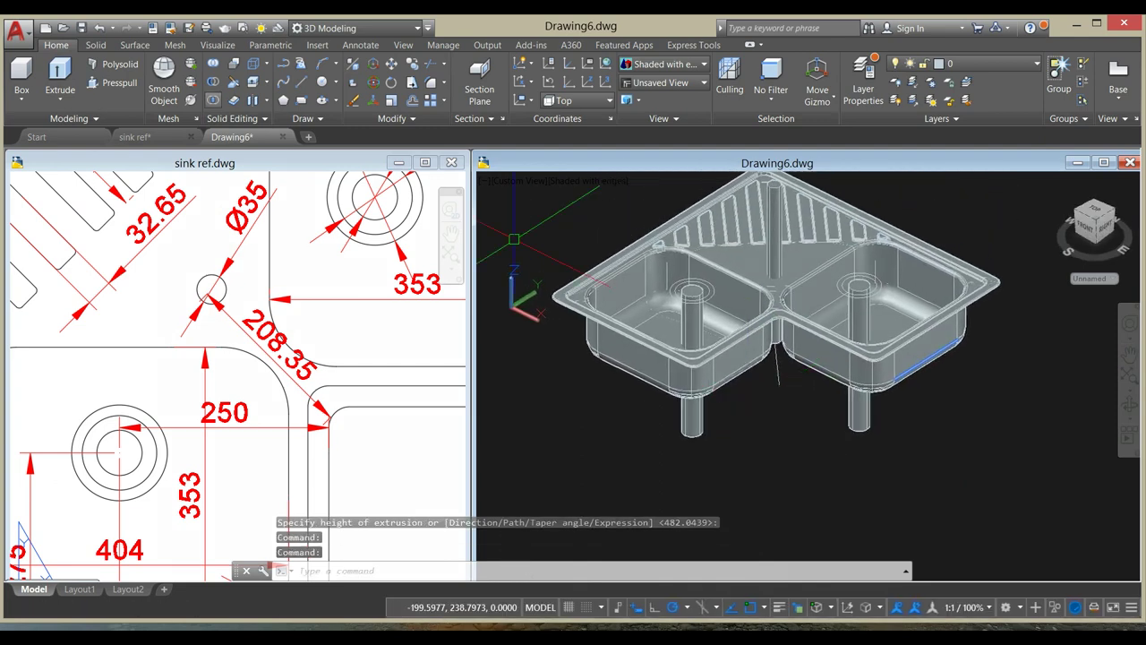
- Subtract the two drain cylinders and the cylinder between the bowls from the sink solid
left_click(212, 81)
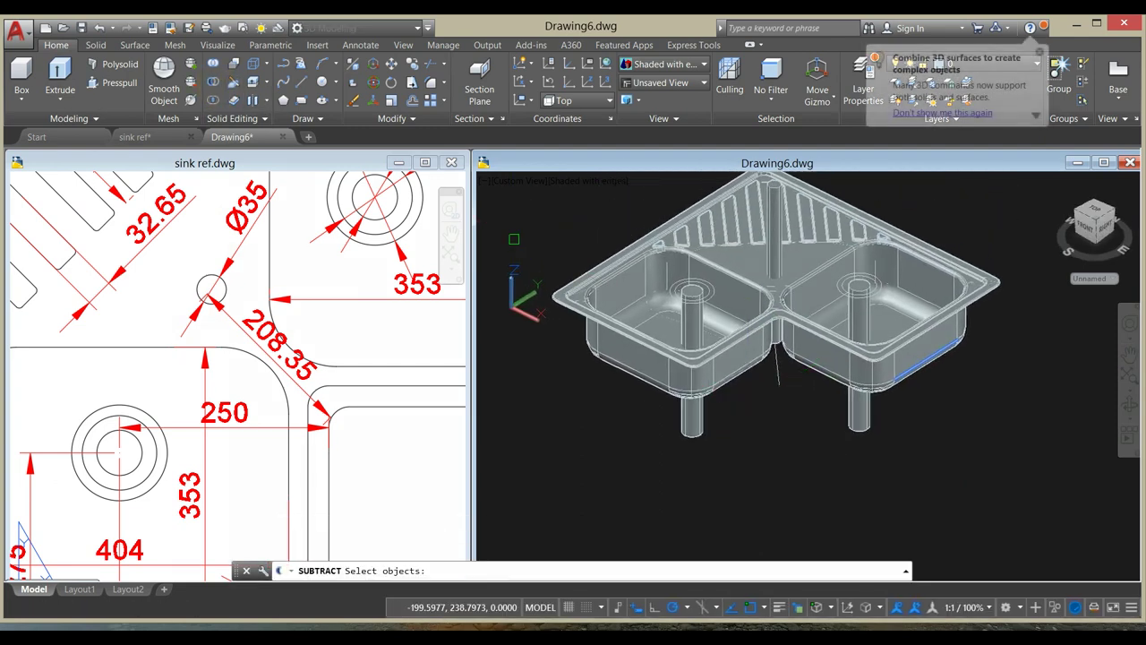
scroll(612, 300, "up", 3)
left_click(612, 300)
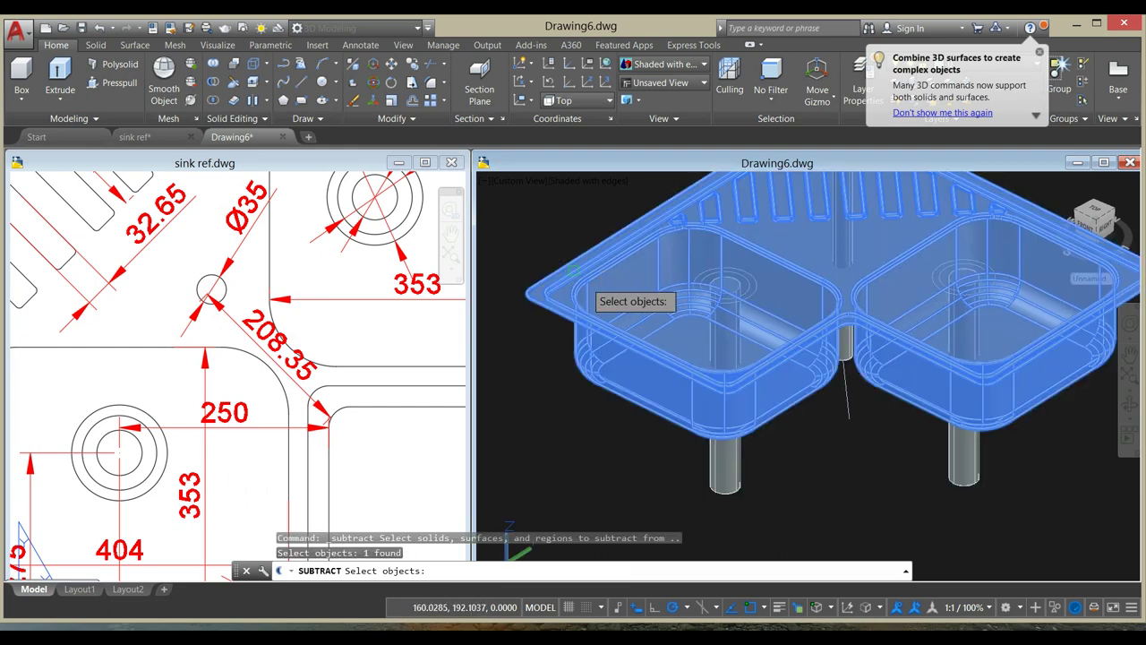
key("Return")
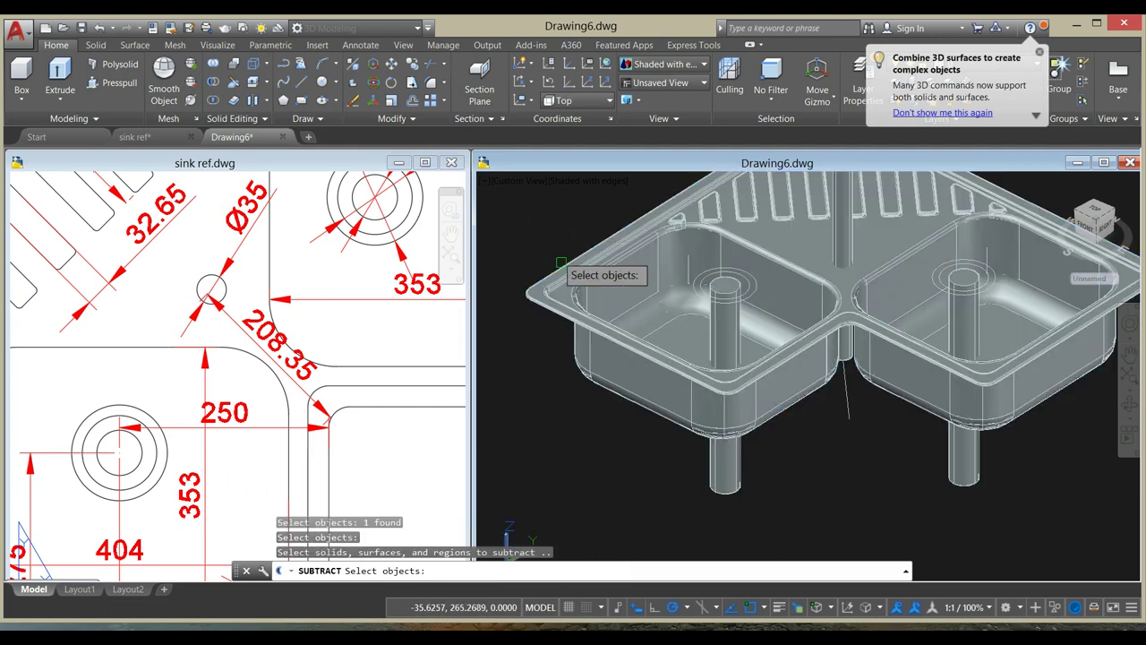
left_click(727, 488)
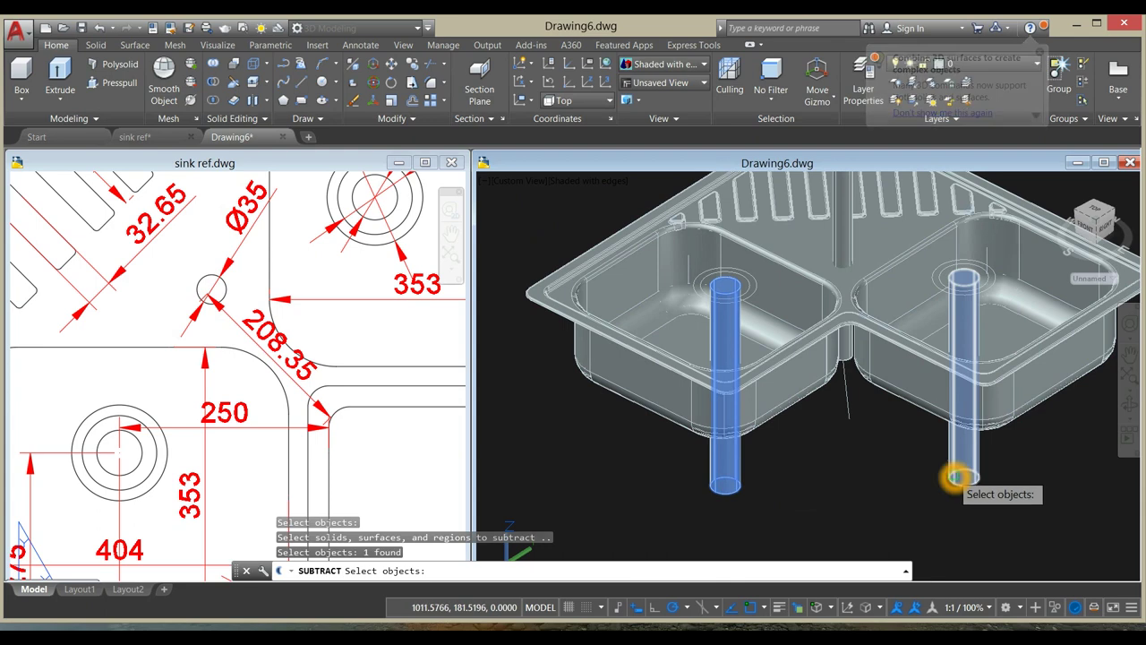
left_click(959, 474)
middle_click_drag(895, 420, 860, 421, "shift")
middle_click_drag(833, 278, 860, 403, "shift")
left_click(821, 235)
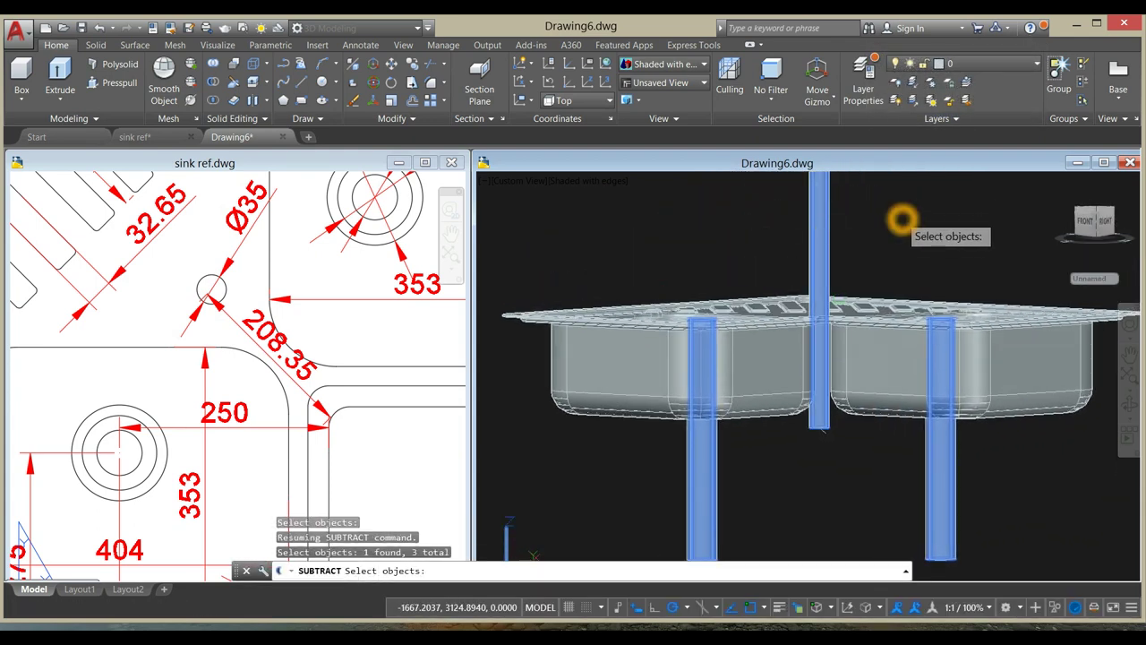
key("Return")
middle_click_drag(902, 220, 741, 270, "shift")
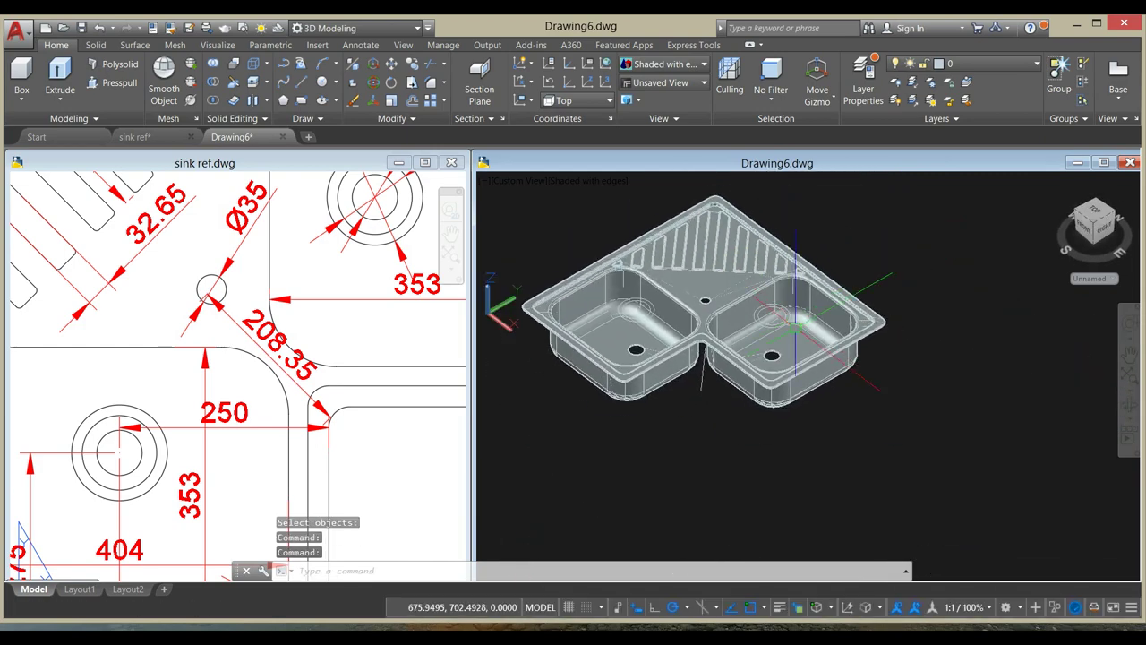
- Move the sink solid along the Y direction, clear of its flat construction outlines
scroll(800, 339, "up", 5)
scroll(764, 307, "down", 5)
middle_click_drag(763, 307, 838, 309)
scroll(837, 310, "down", 2)
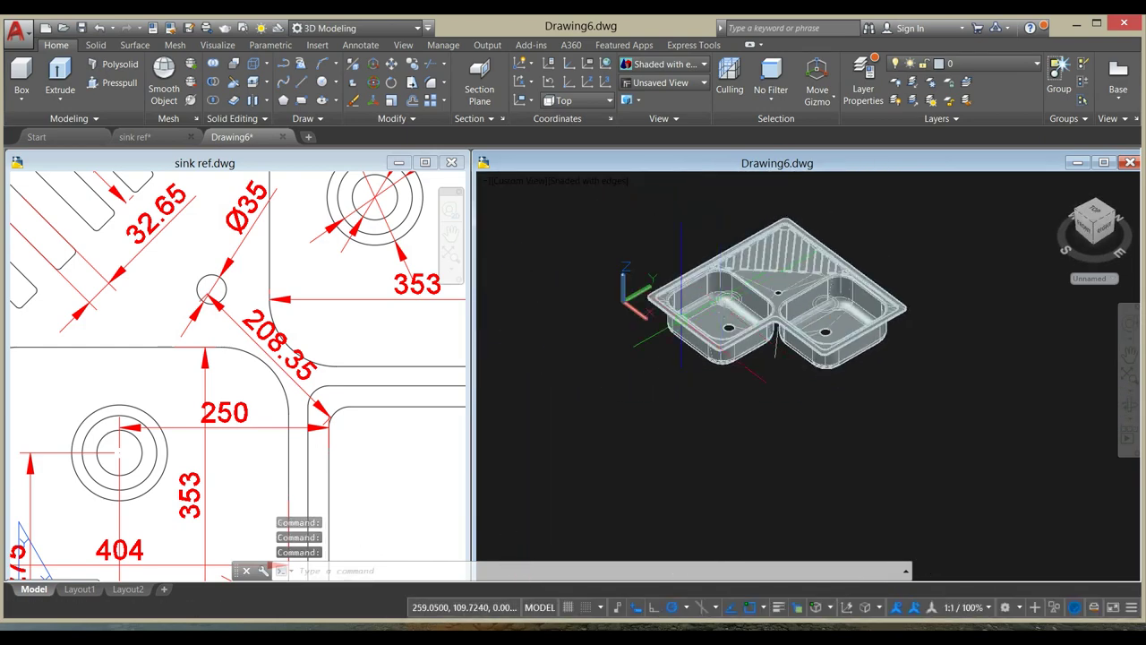
scroll(694, 322, "up", 5)
middle_click_drag(746, 326, 729, 256)
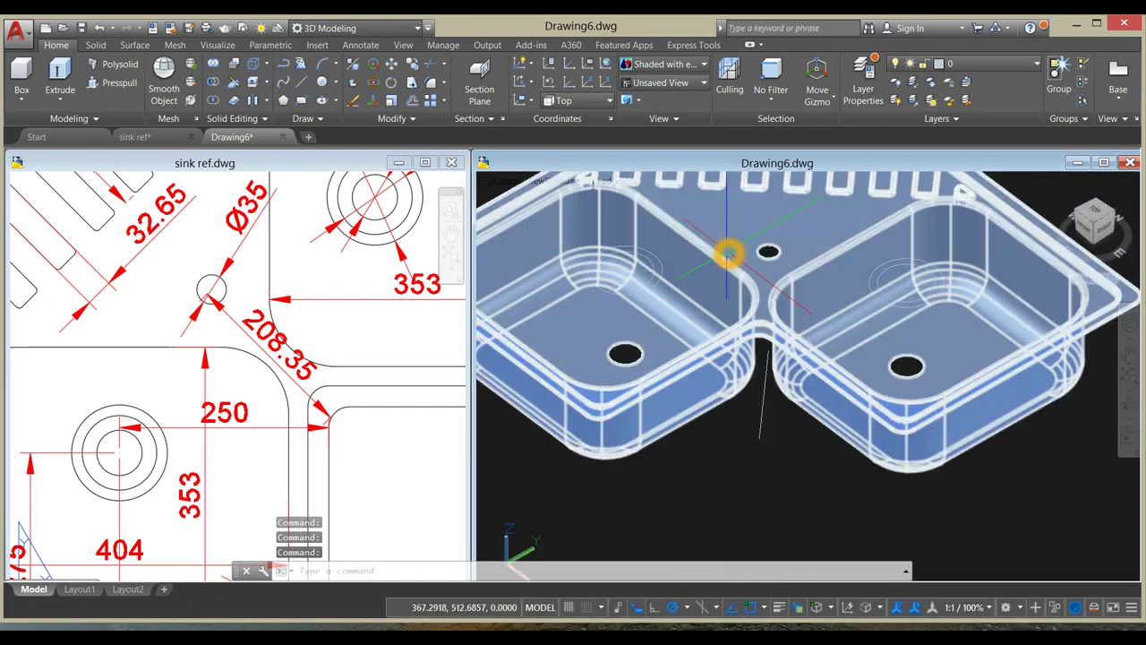
left_click(729, 256)
right_click(728, 254)
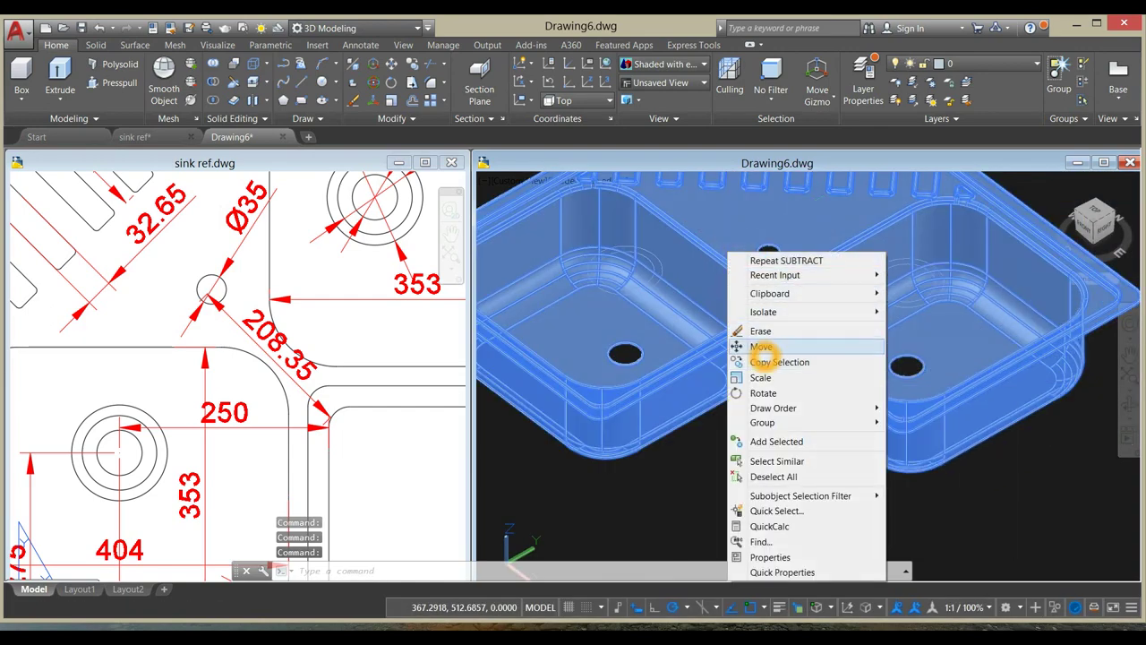
left_click(763, 347)
scroll(768, 376, "down", 5)
scroll(788, 385, "up", 2)
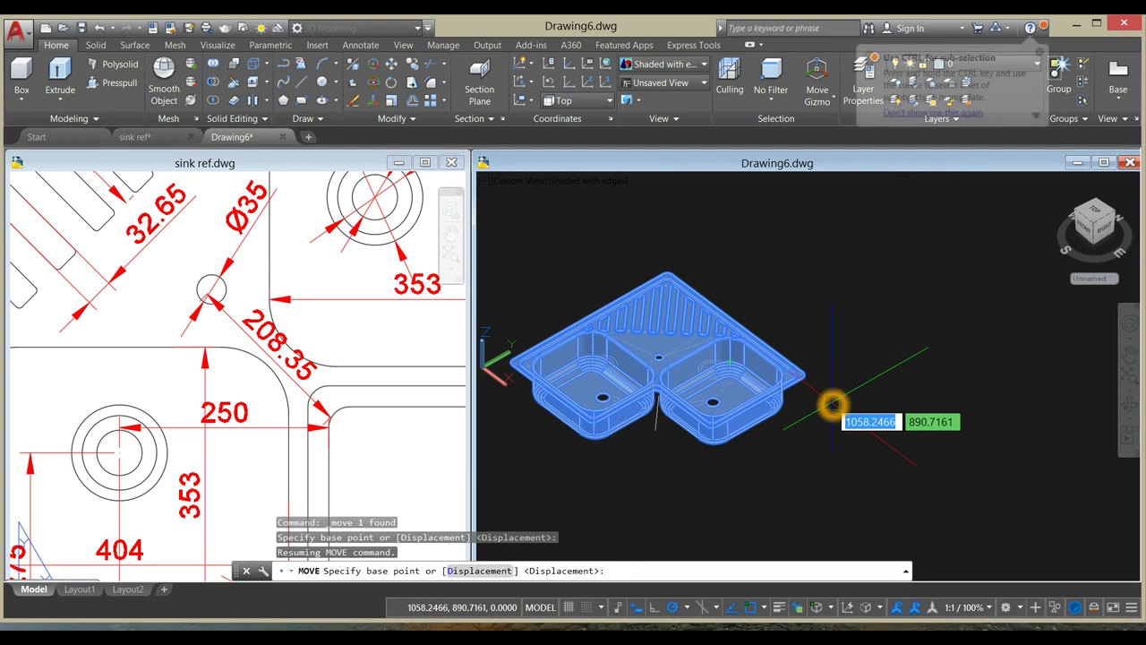
left_click(833, 396)
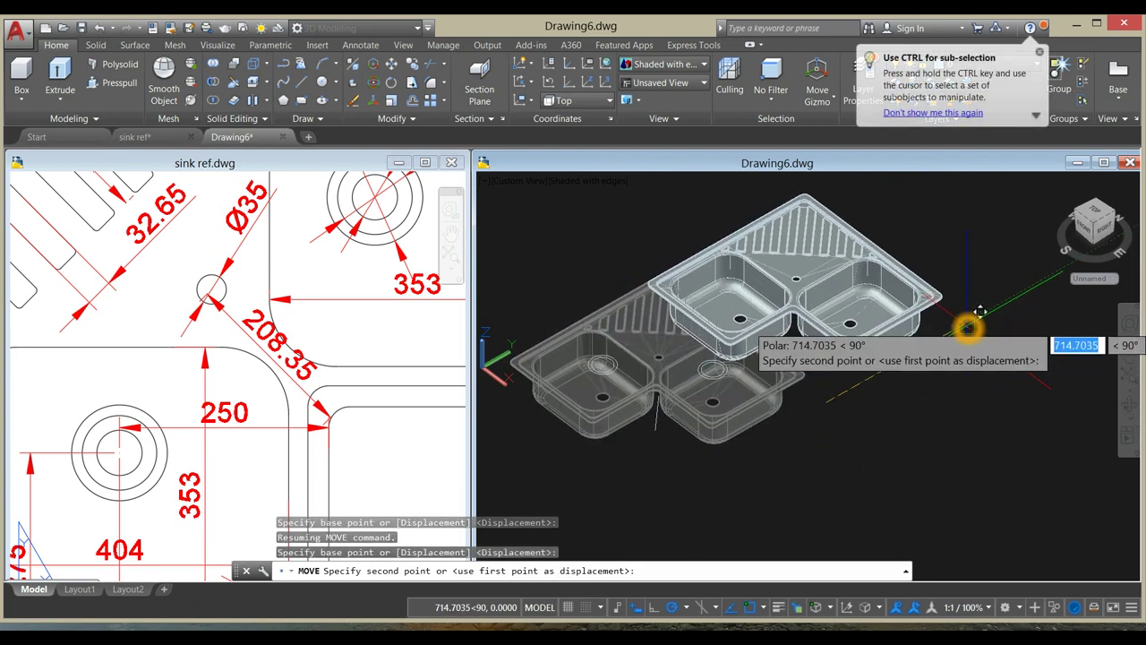
left_click(1034, 292)
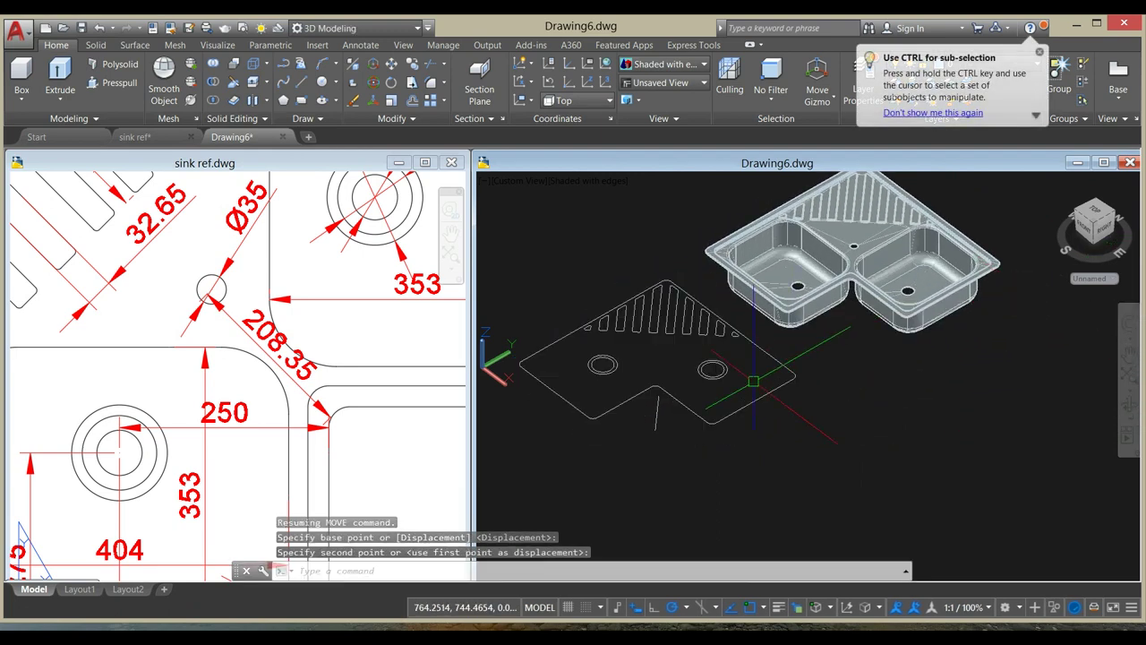
- Erase the leftover 2D outlines, drain circles and line, keeping the sink solid out of the selection
left_click(803, 458)
left_click(512, 332)
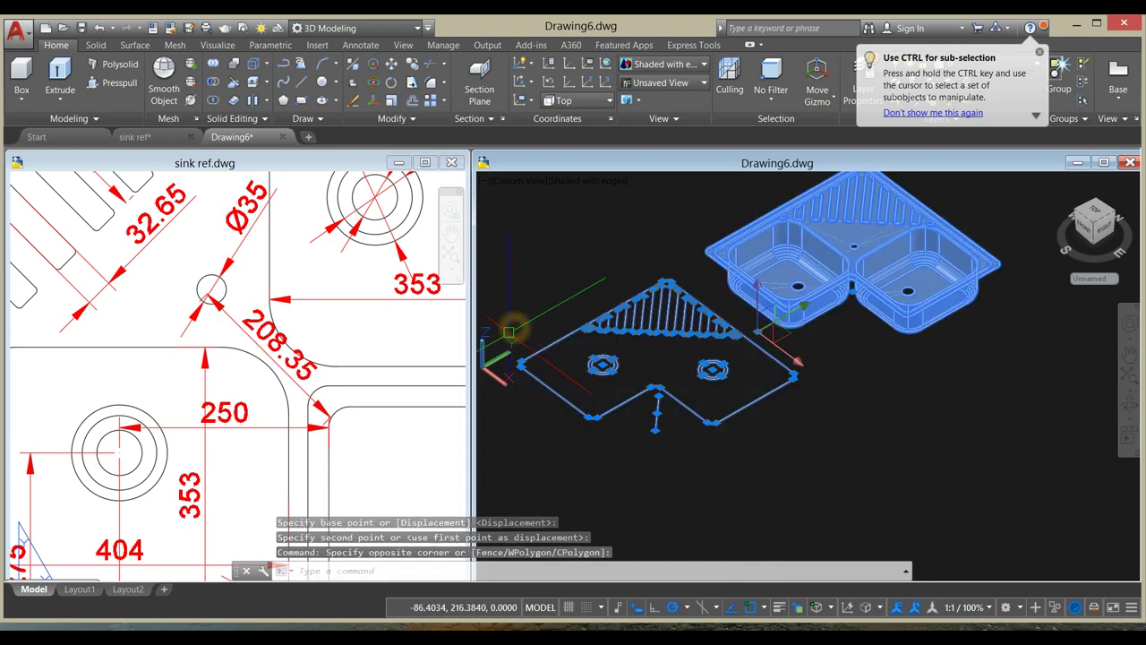
middle_click_drag(753, 284, 781, 276)
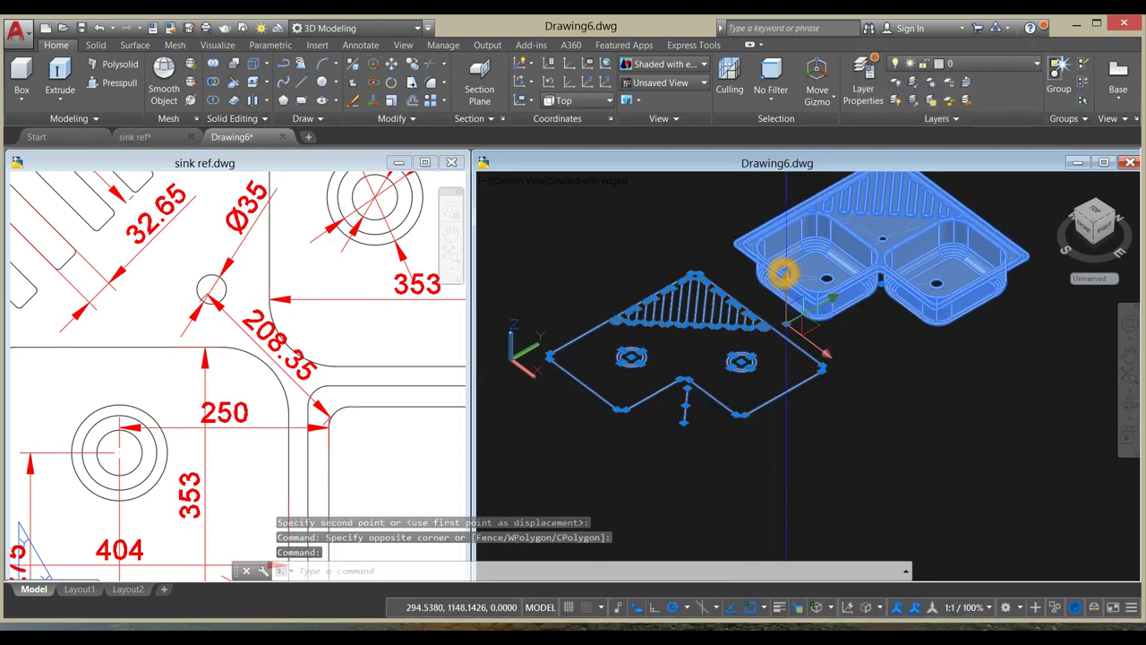
left_click(763, 272, "shift")
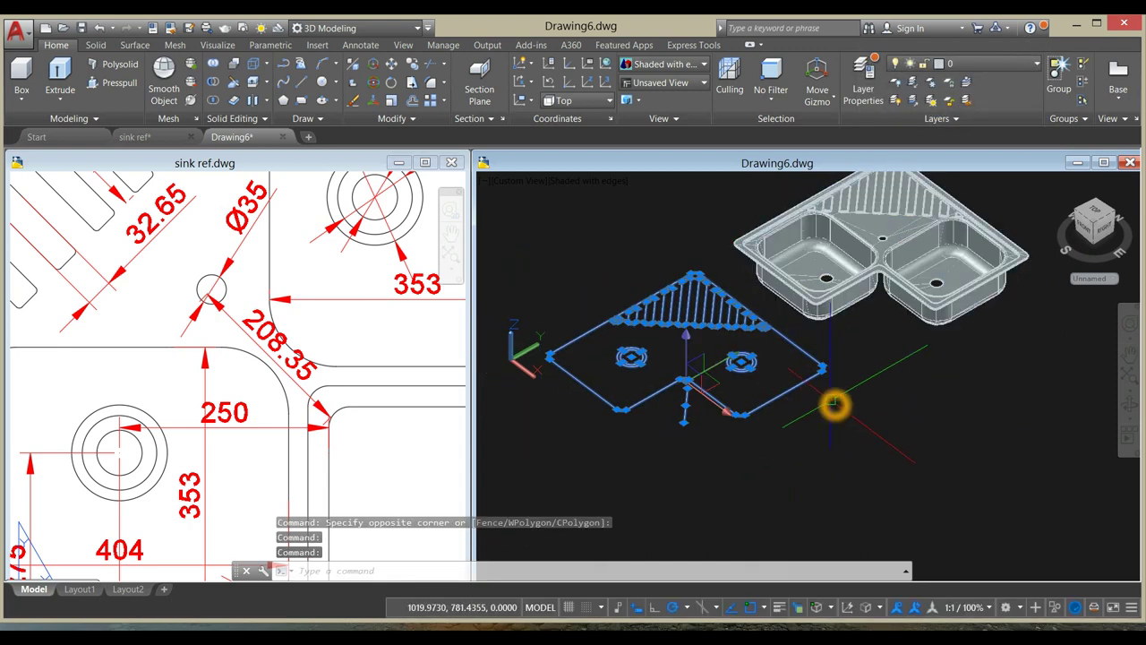
key("Delete")
middle_click_drag(821, 384, 704, 402, "shift")
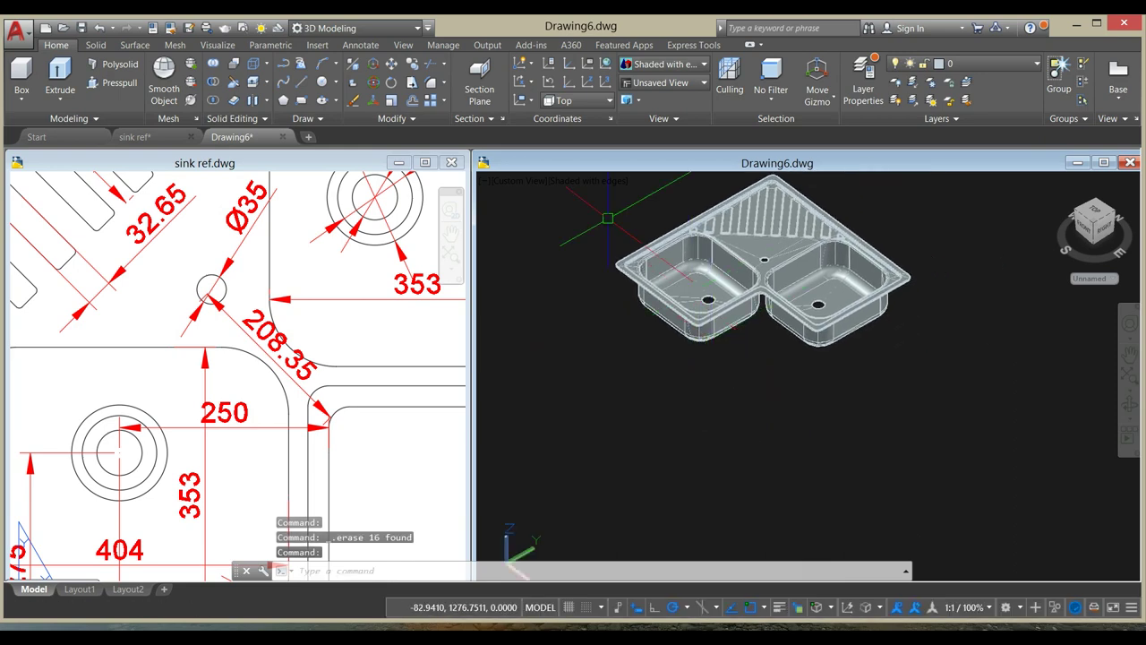
- Set the visual style to Realistic and maximize the sink's drawing window
left_click(580, 182)
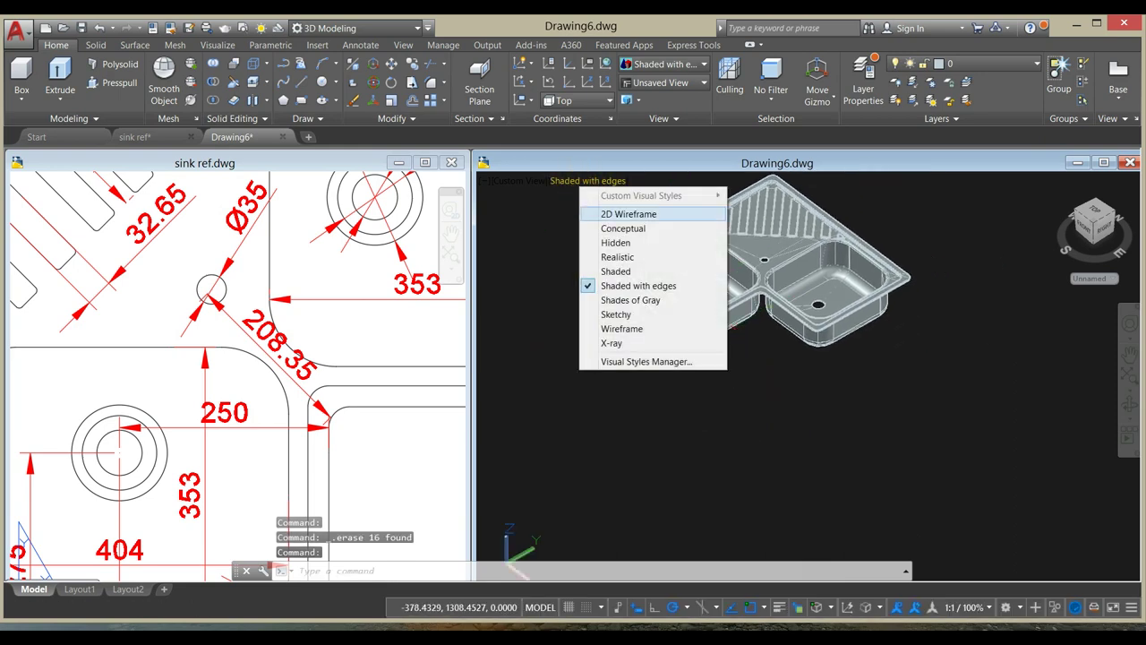
left_click(618, 257)
scroll(849, 366, "up", 2)
middle_click_drag(850, 368, 832, 349, "shift")
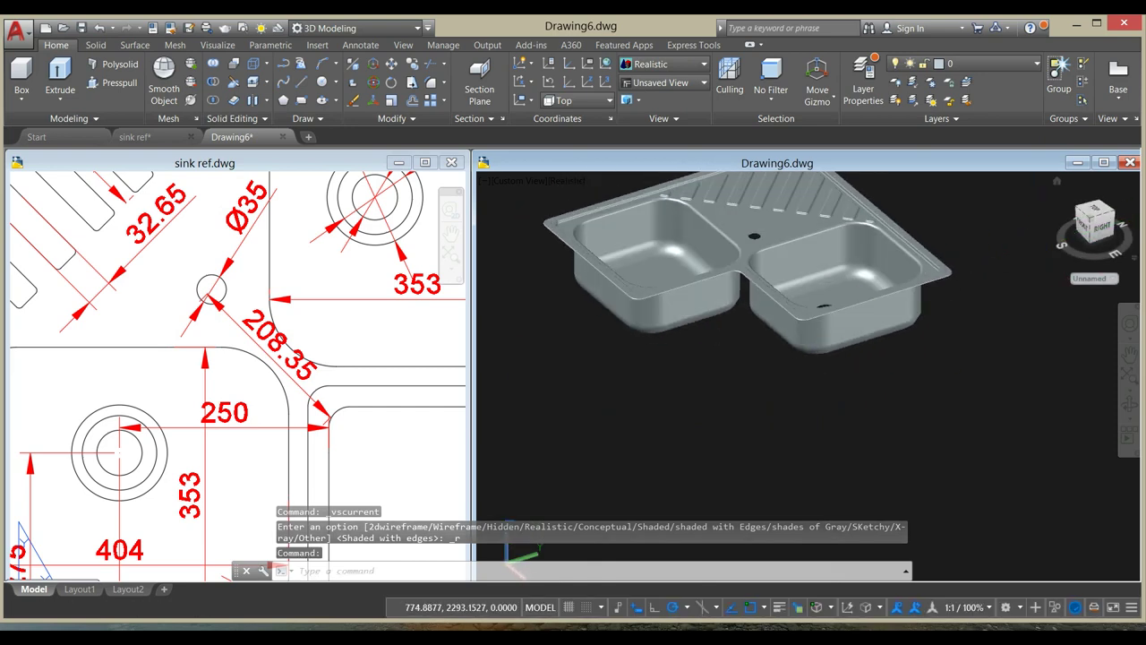
left_click(1104, 162)
middle_click_drag(585, 313, 654, 404)
scroll(655, 394, "up", 3)
- Open the materials browser and add the metallic paint Flaked Reflective - Beige from the Autodesk Library to the document materials
left_click(660, 413)
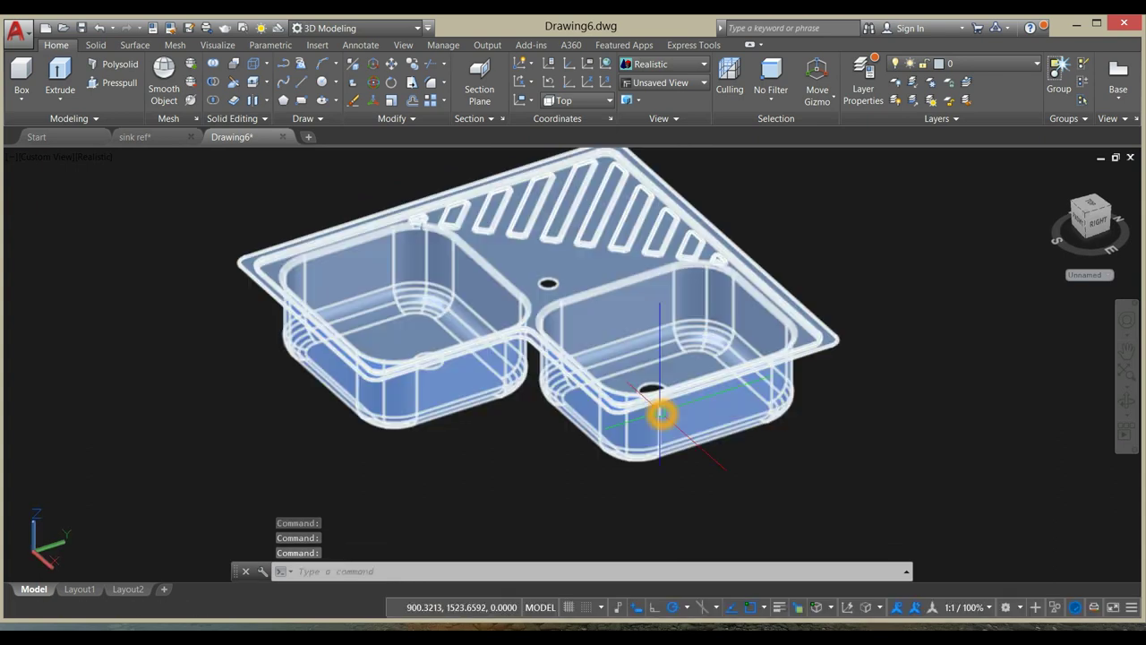
type("MA")
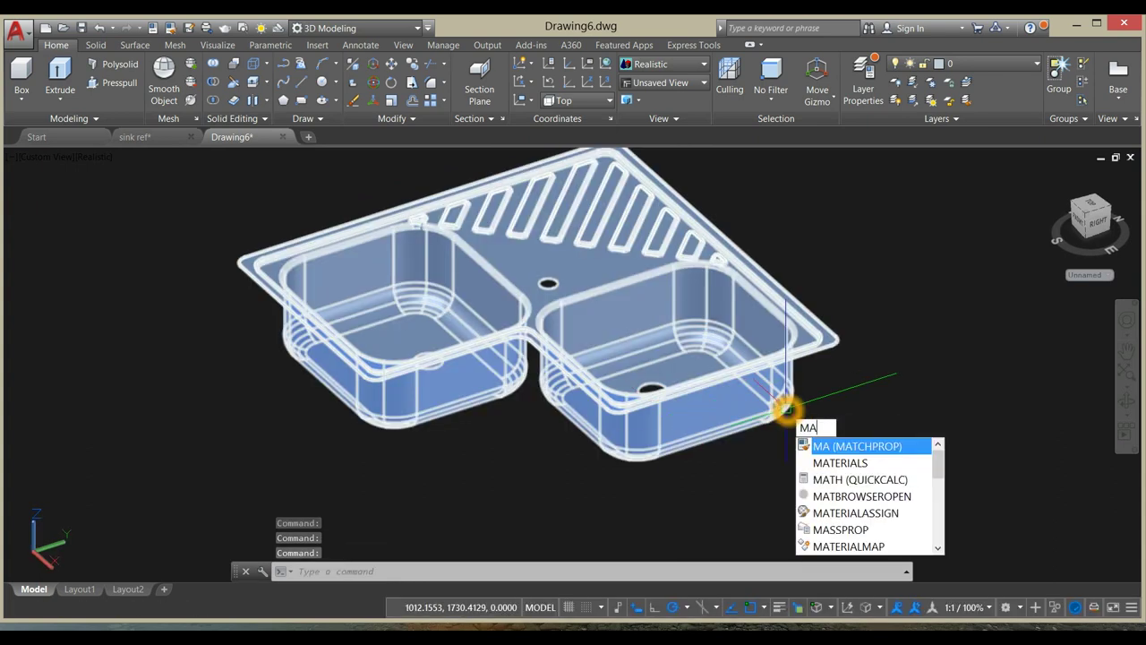
key("Down")
key("Return")
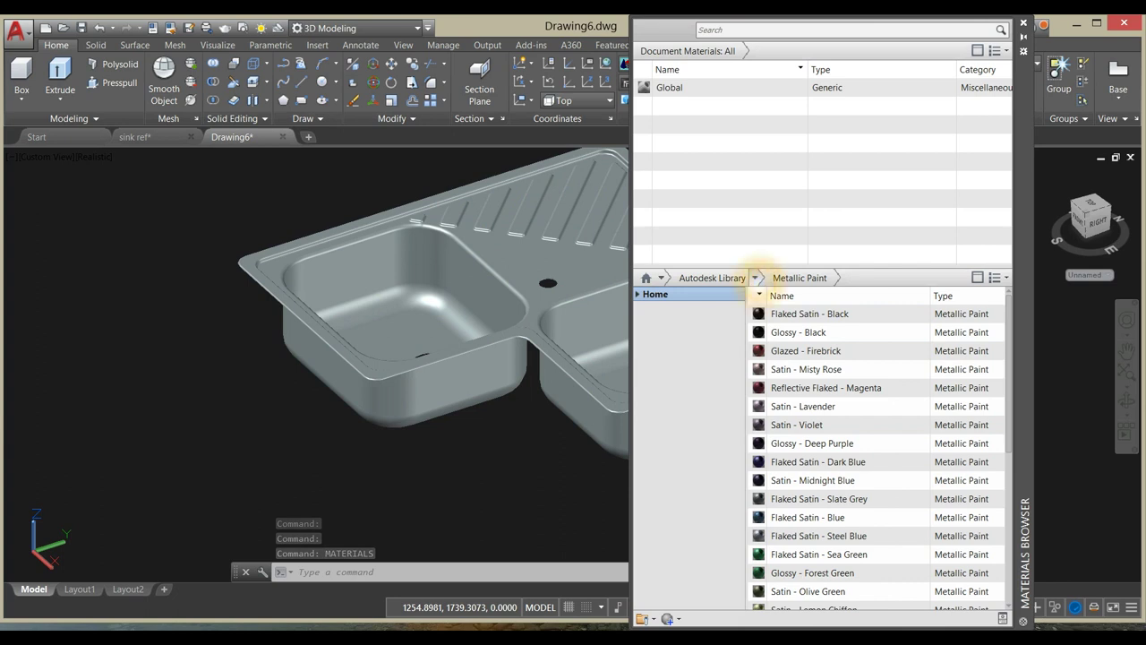
left_click(756, 277)
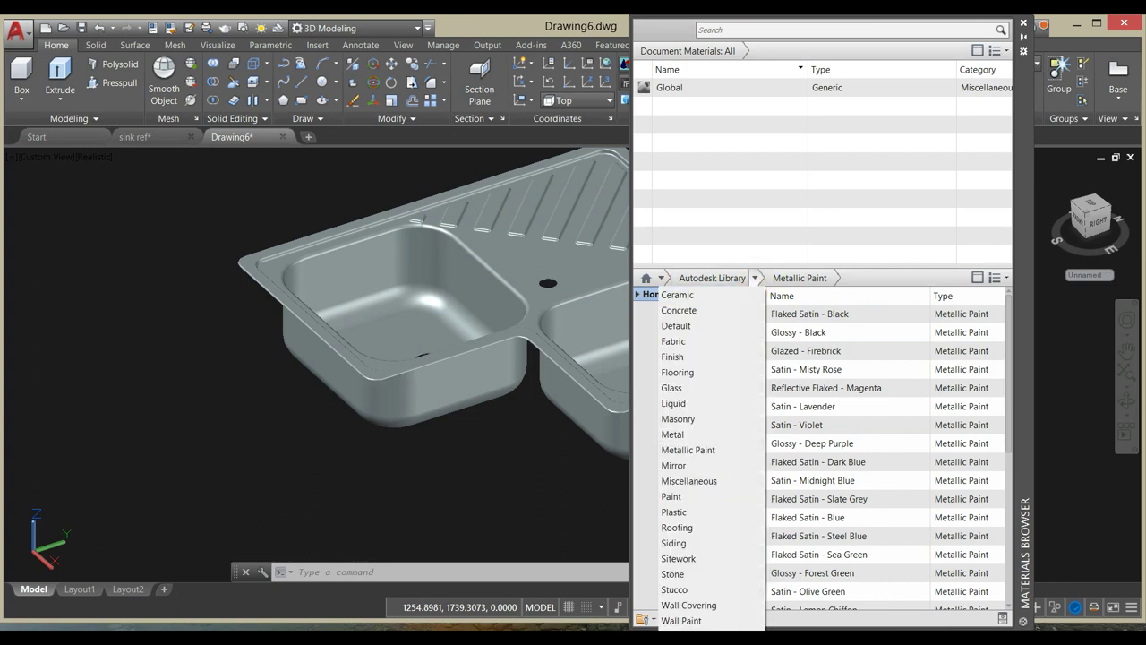
left_click(876, 283)
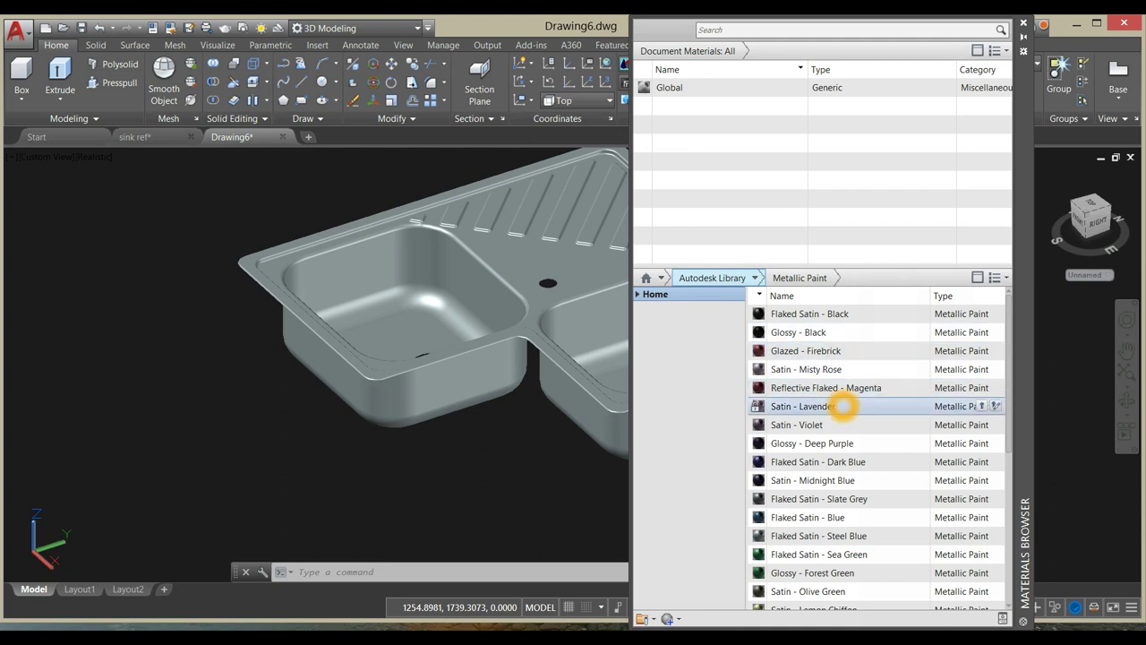
scroll(999, 381, "down", 1)
scroll(998, 381, "down", 3)
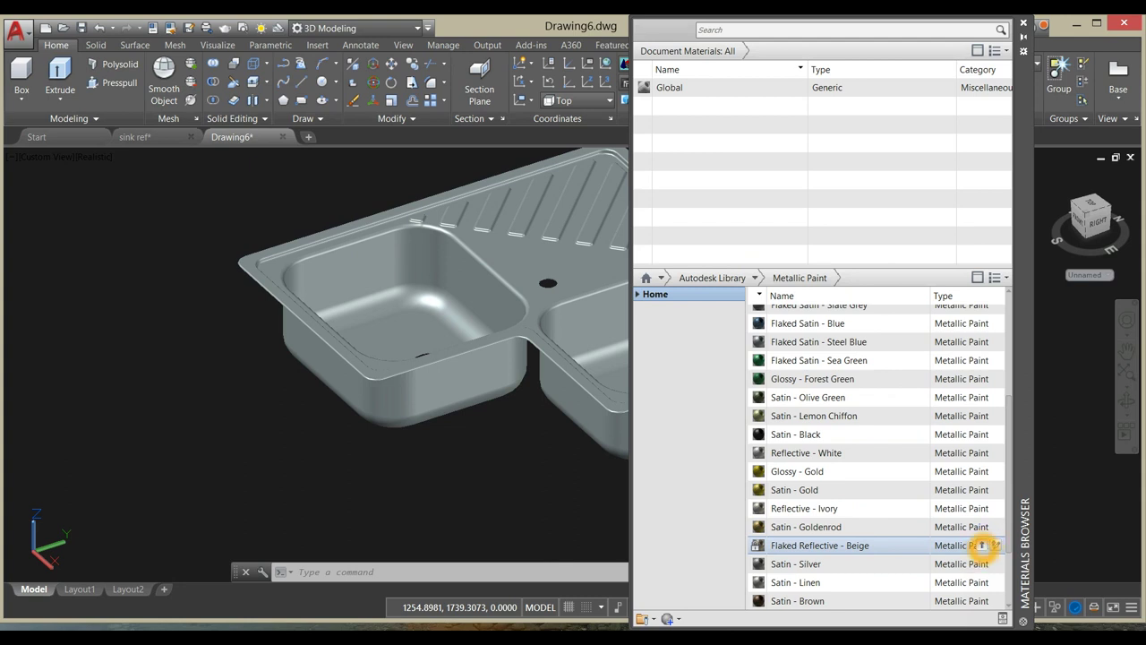
left_click(981, 544)
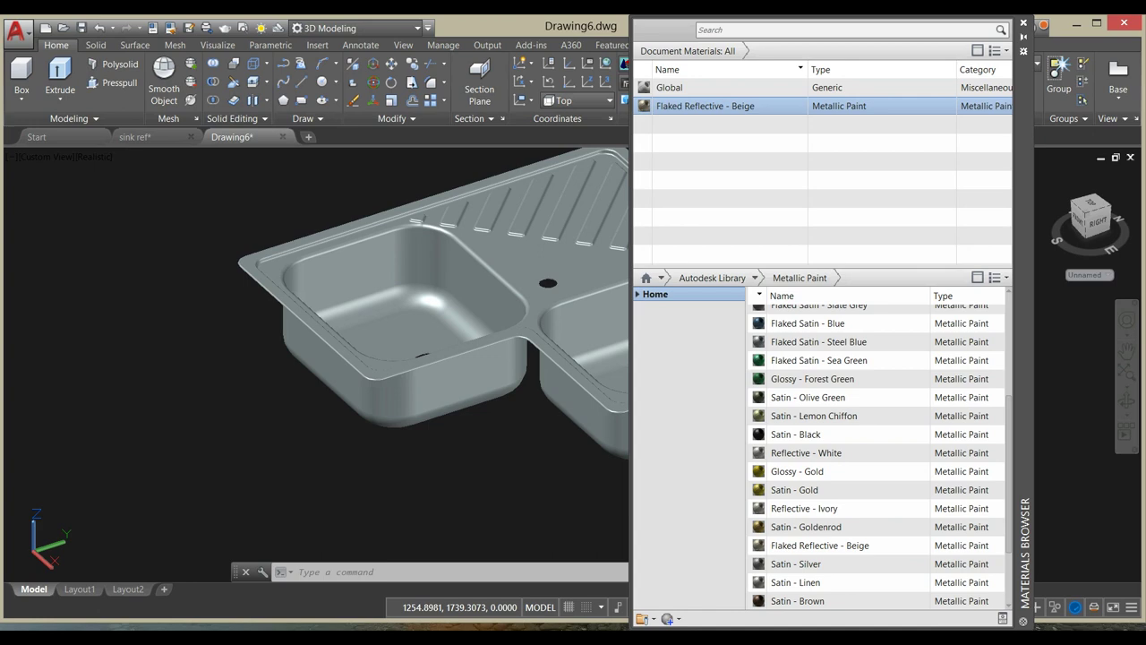
- Assign the Flaked Reflective - Beige material to the sink solid and close the materials browser
left_click(545, 208)
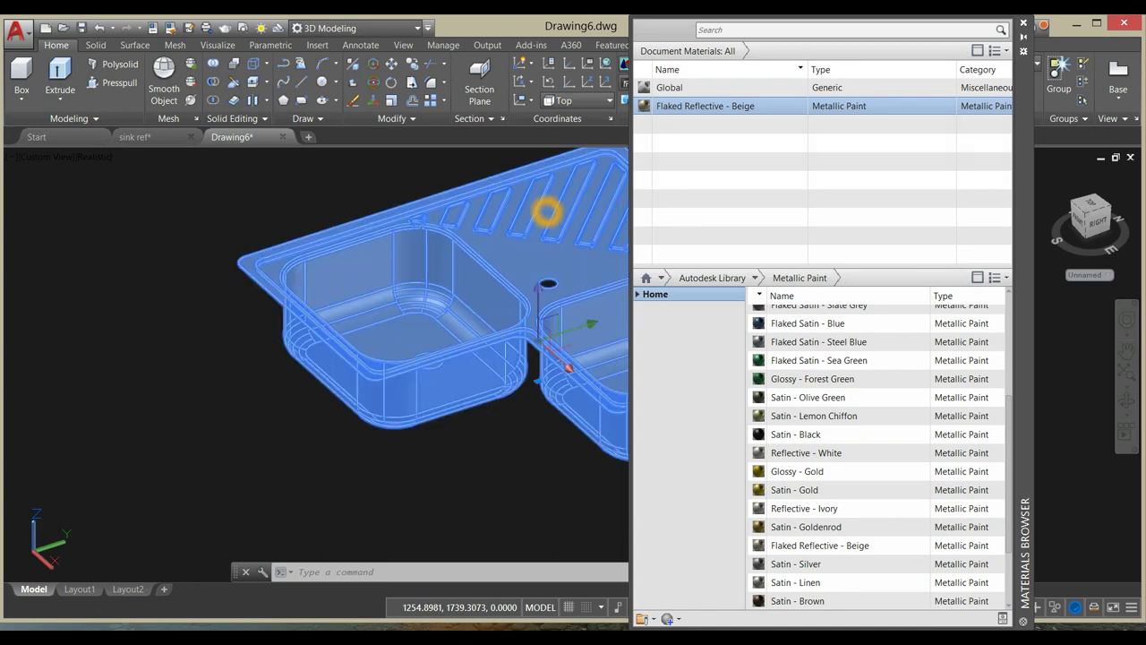
left_click_drag(609, 169, 609, 169)
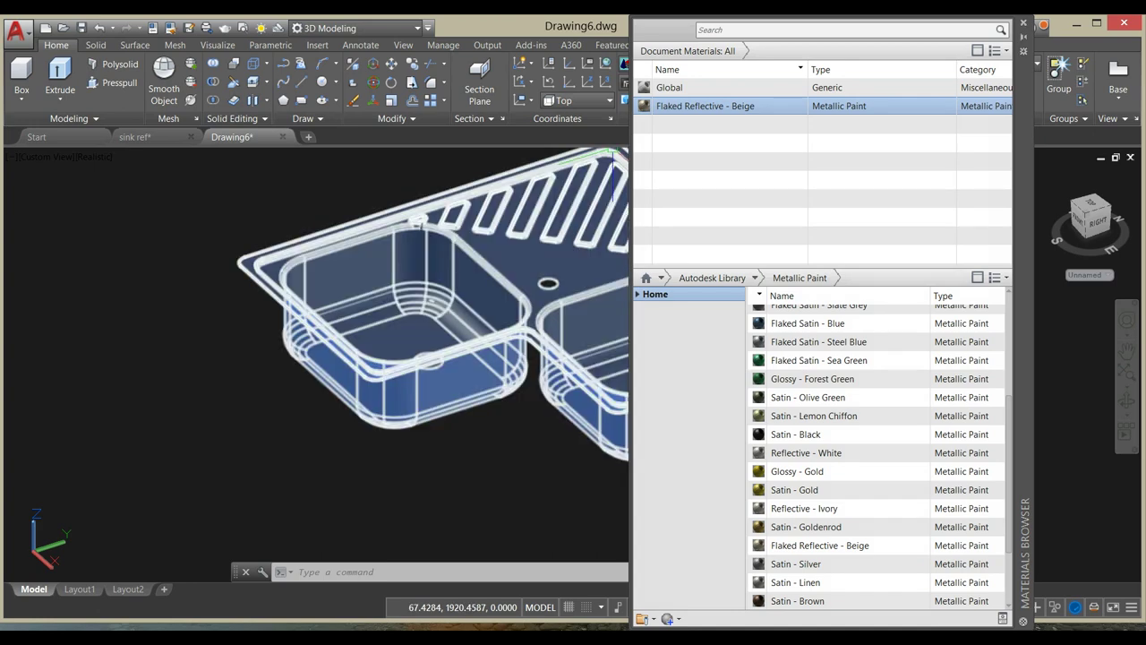
left_click(1023, 22)
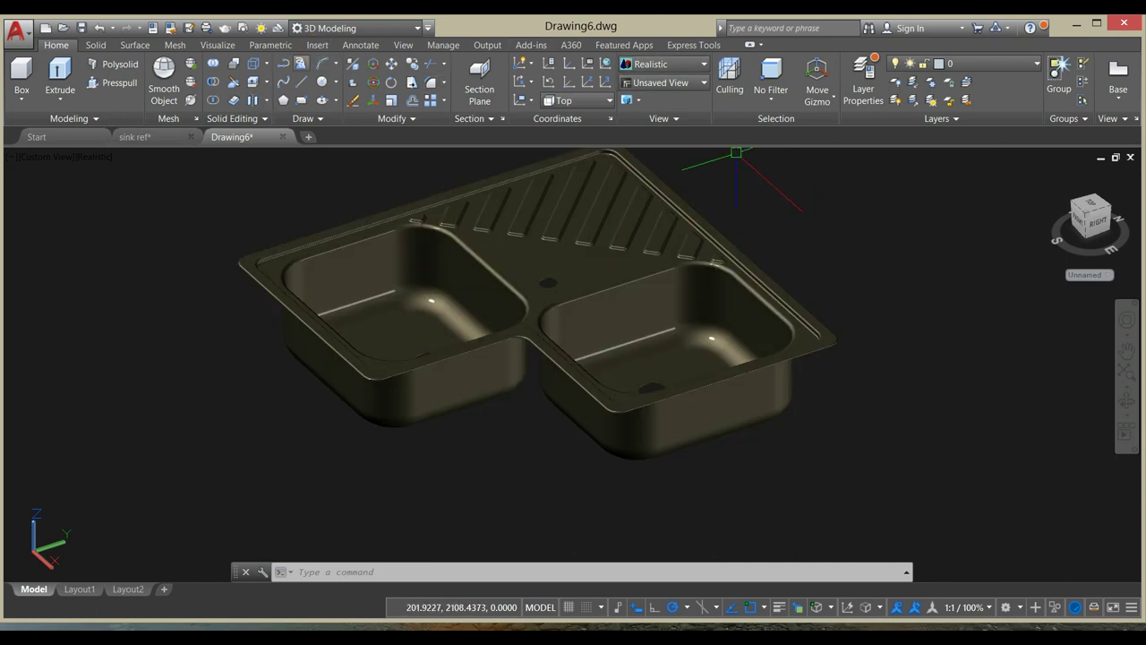
- Lower the exposure value of the scene lighting to brighten the sink's material
left_click(217, 45)
left_click(633, 191)
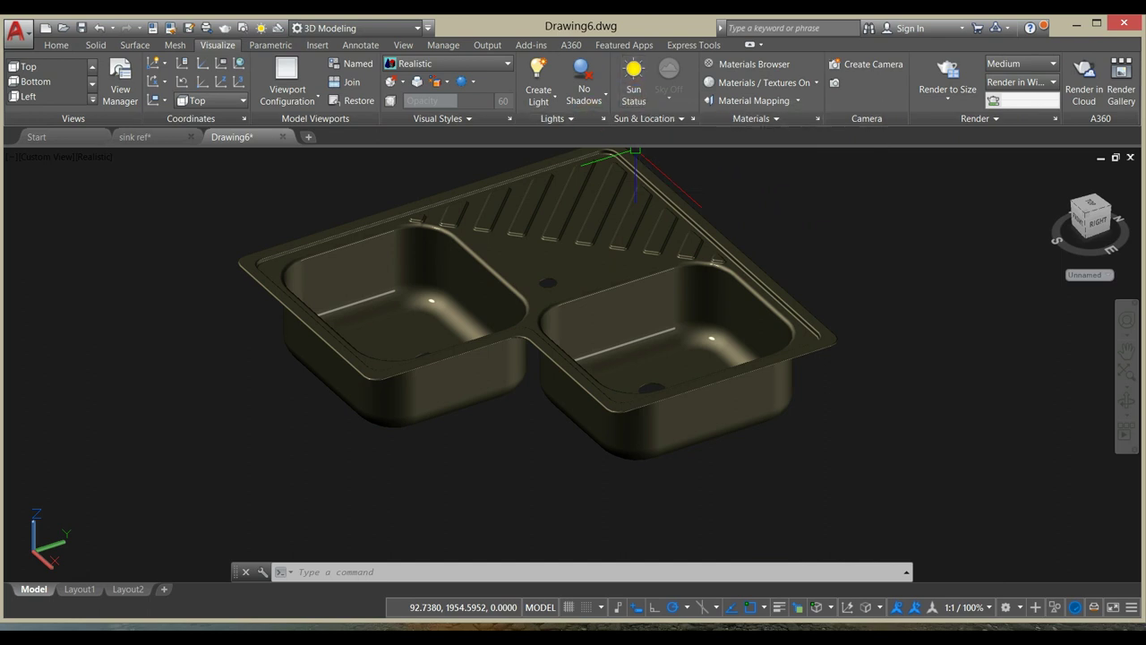
left_click(568, 118)
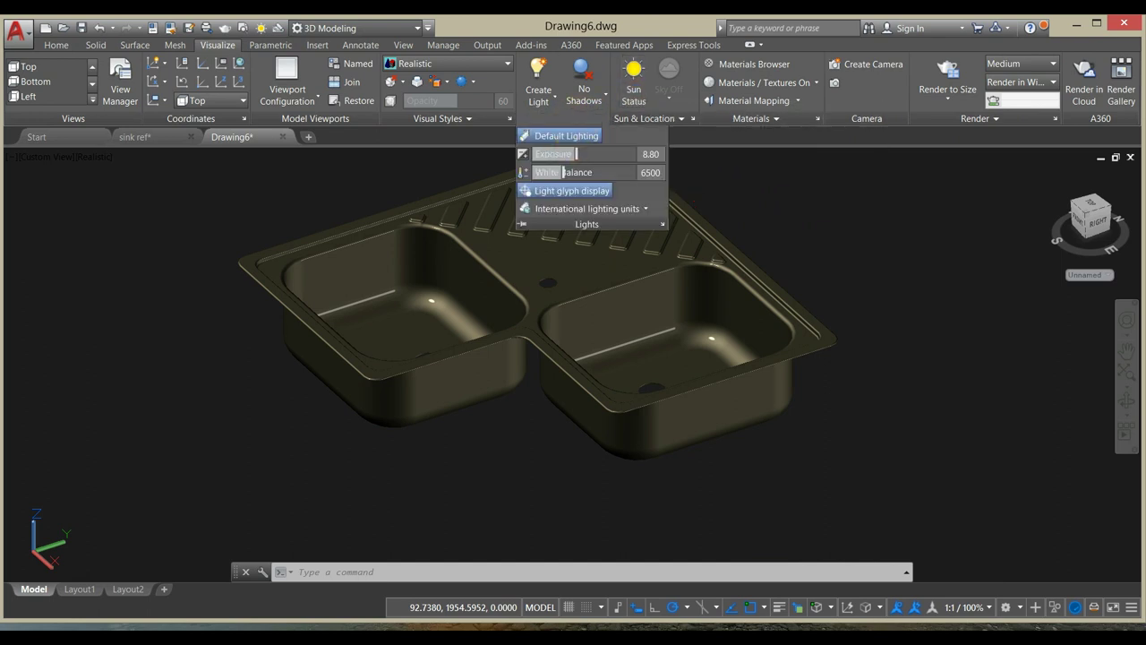
left_click_drag(575, 154, 565, 156)
left_click(801, 219)
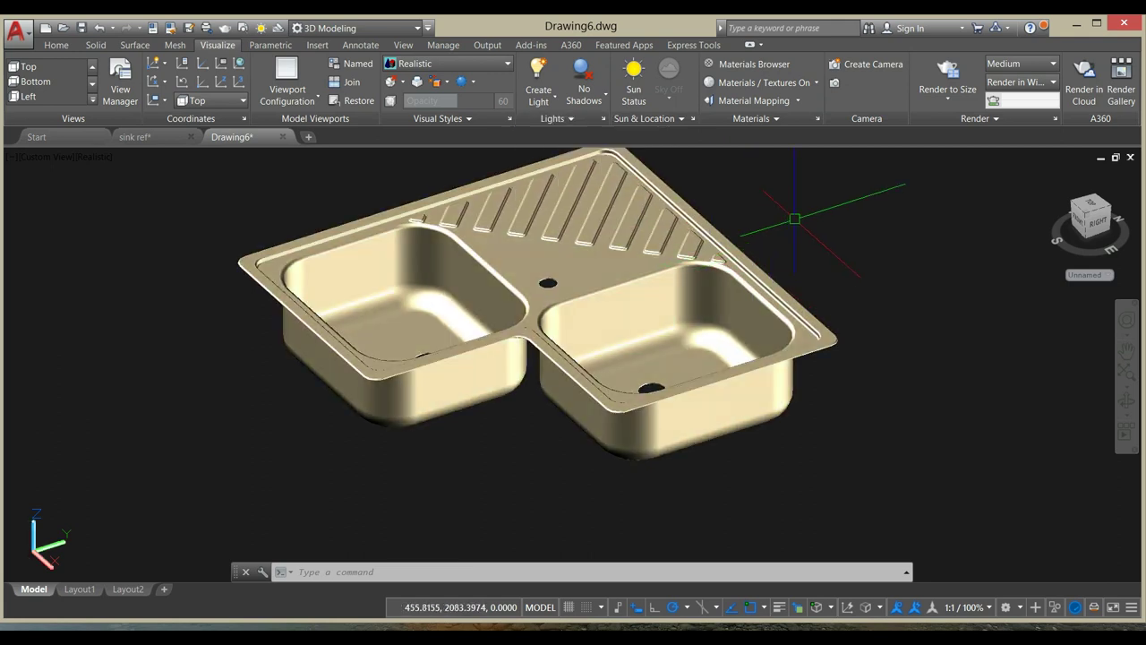
- Inspect the finished sink from above, close up and from below, including the drainer grooves, bowls and holes
middle_click_drag(839, 205, 528, 370, "shift")
middle_click_drag(839, 179, 874, 244, "shift")
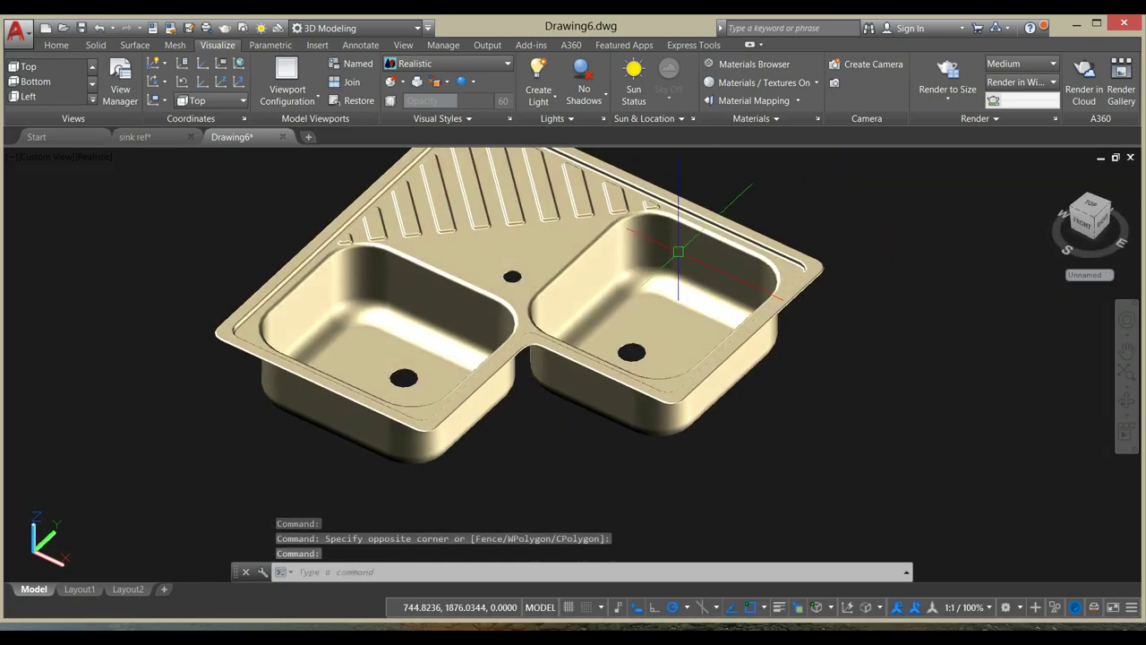
scroll(641, 282, "up", 7)
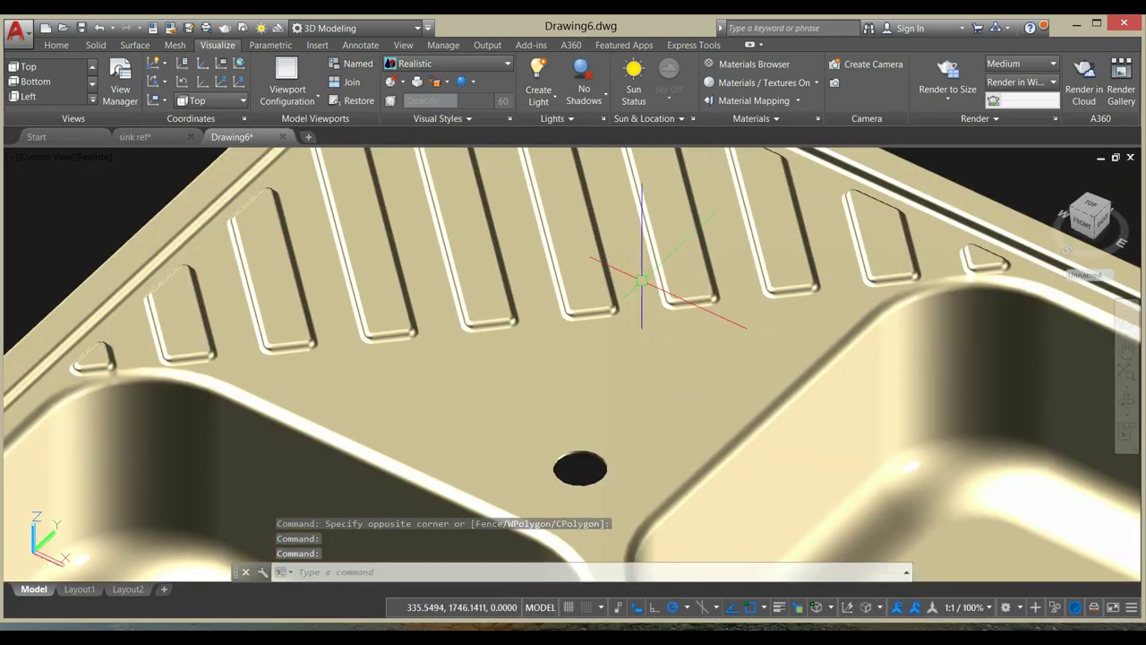
middle_click_drag(642, 280, 812, 397, "shift")
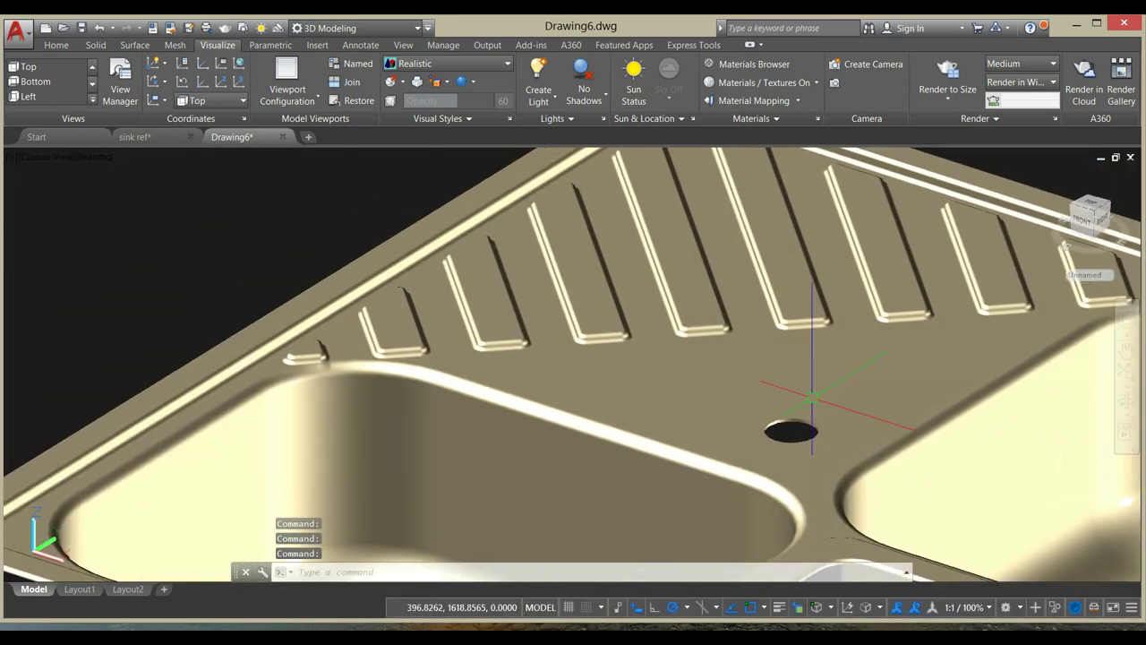
mouse_move(468, 266)
middle_mouse_down("shift")
mouse_move(493, 320)
mouse_move(669, 276)
mouse_move(626, 331)
mouse_move(537, 397)
mouse_move(654, 307)
mouse_move(675, 317)
mouse_move(645, 263)
mouse_move(555, 299)
mouse_move(685, 304)
mouse_move(573, 263)
mouse_move(532, 333)
mouse_move(606, 335)
middle_mouse_up("shift")
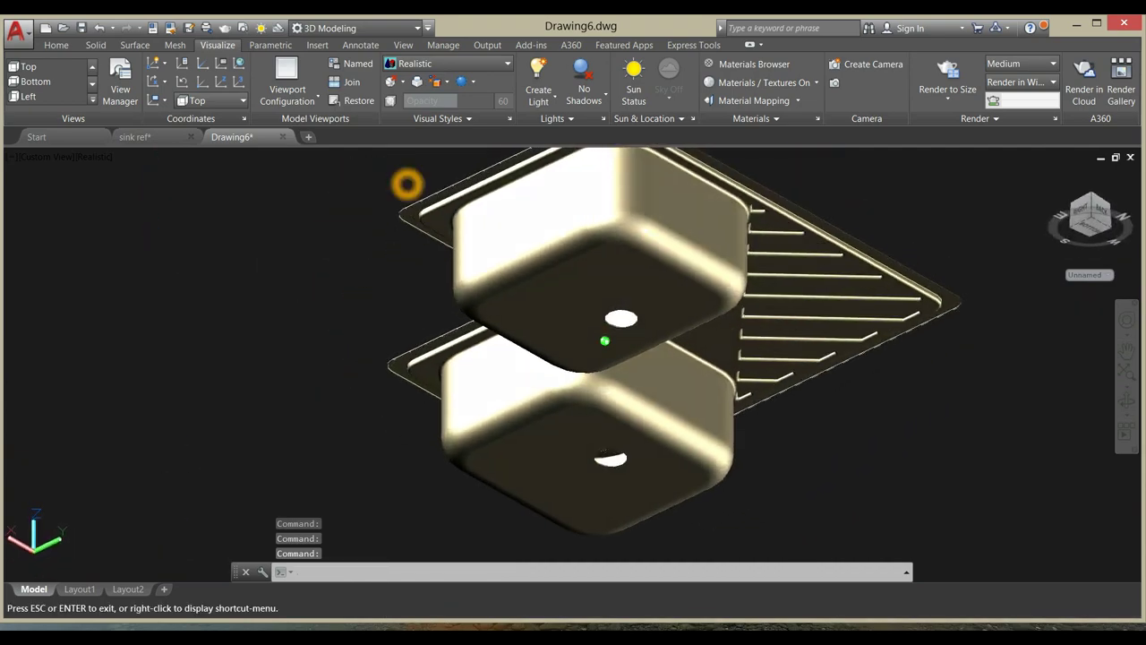
scroll(746, 297, "up", 5)
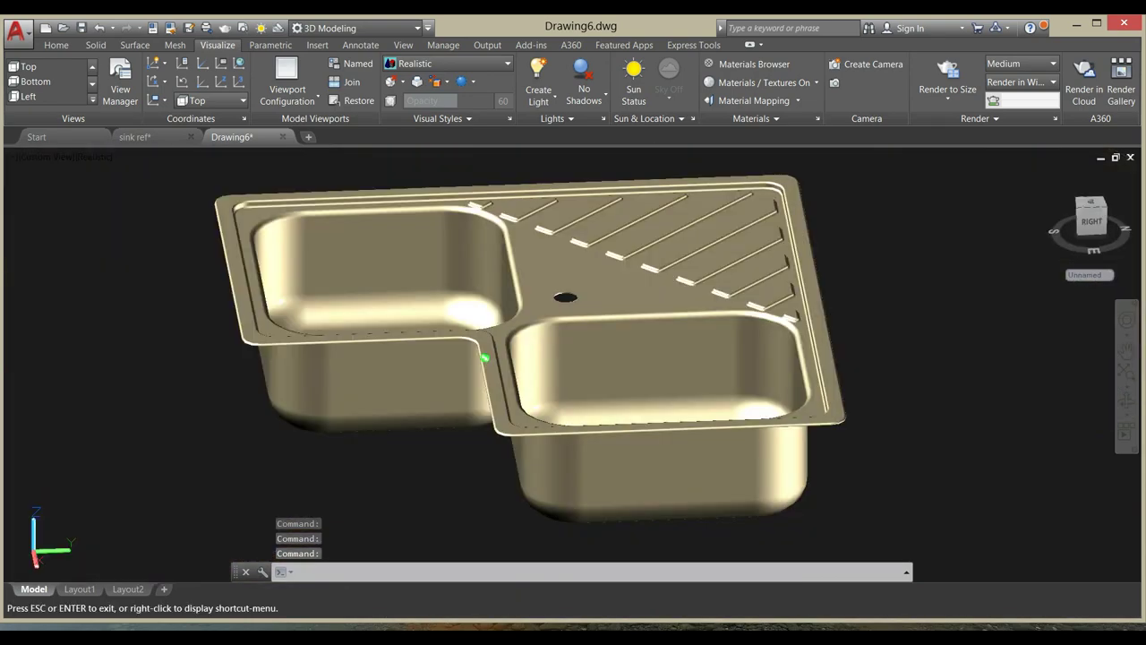
middle_click_drag(485, 357, 606, 335, "shift")
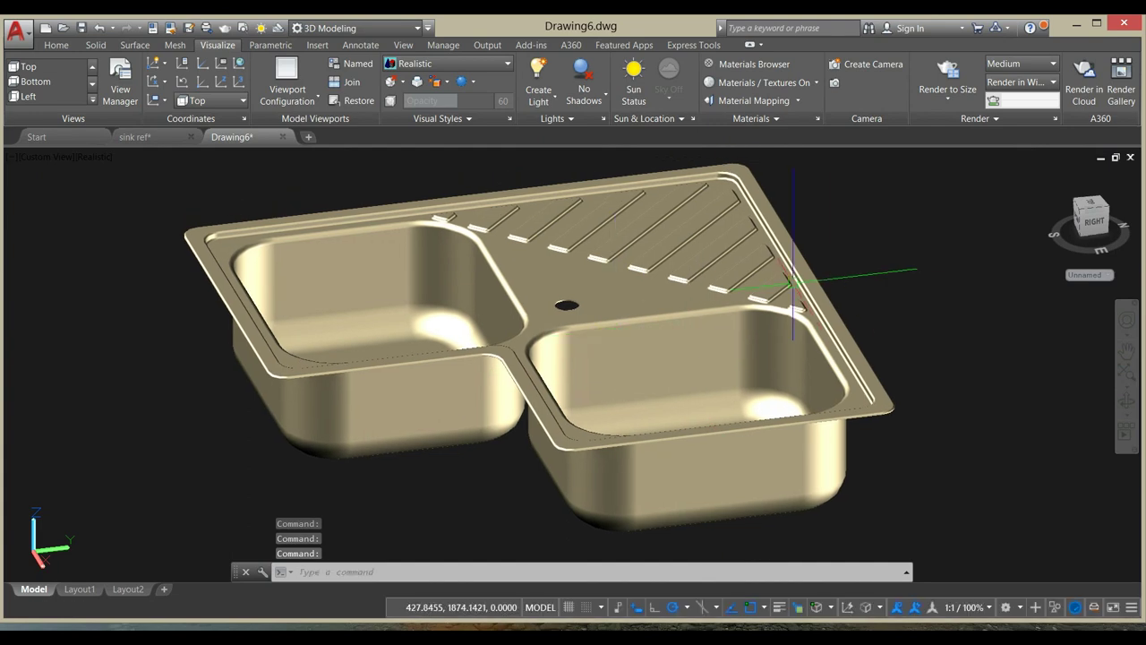